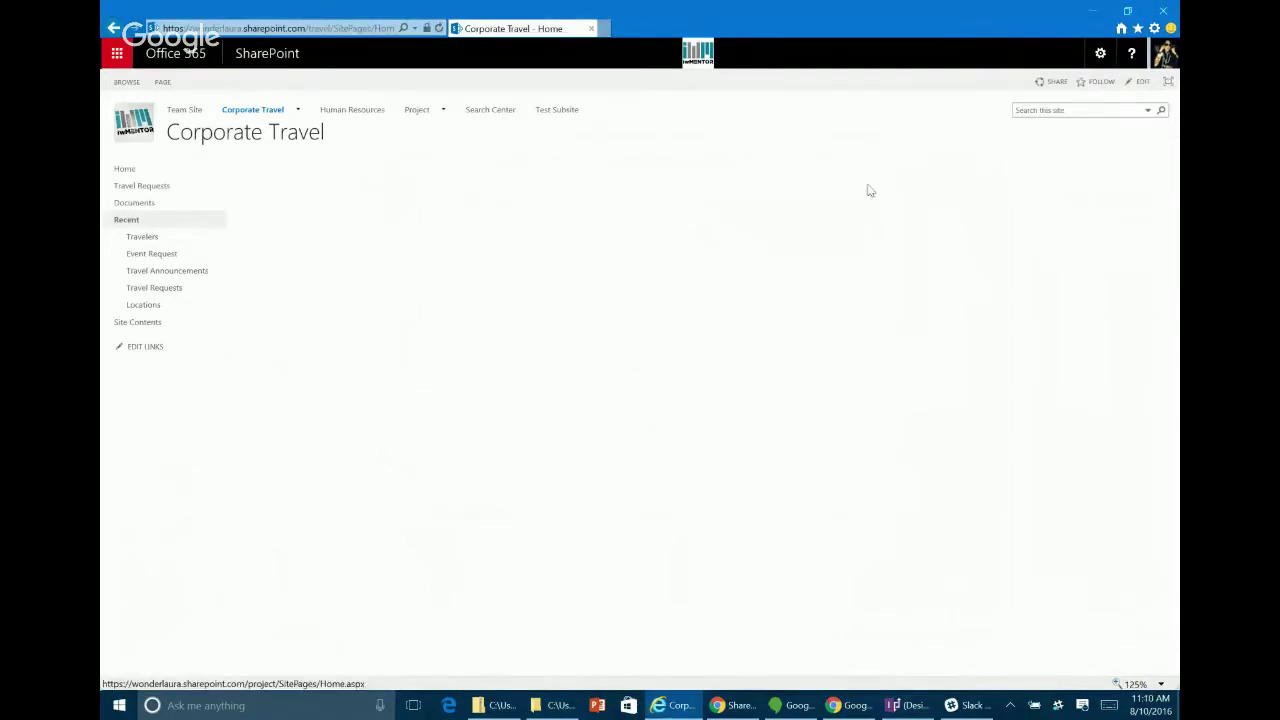
# Add a custom list app named ListFeedback to the Corporate Travel site.
pyautogui.click(1100, 53)
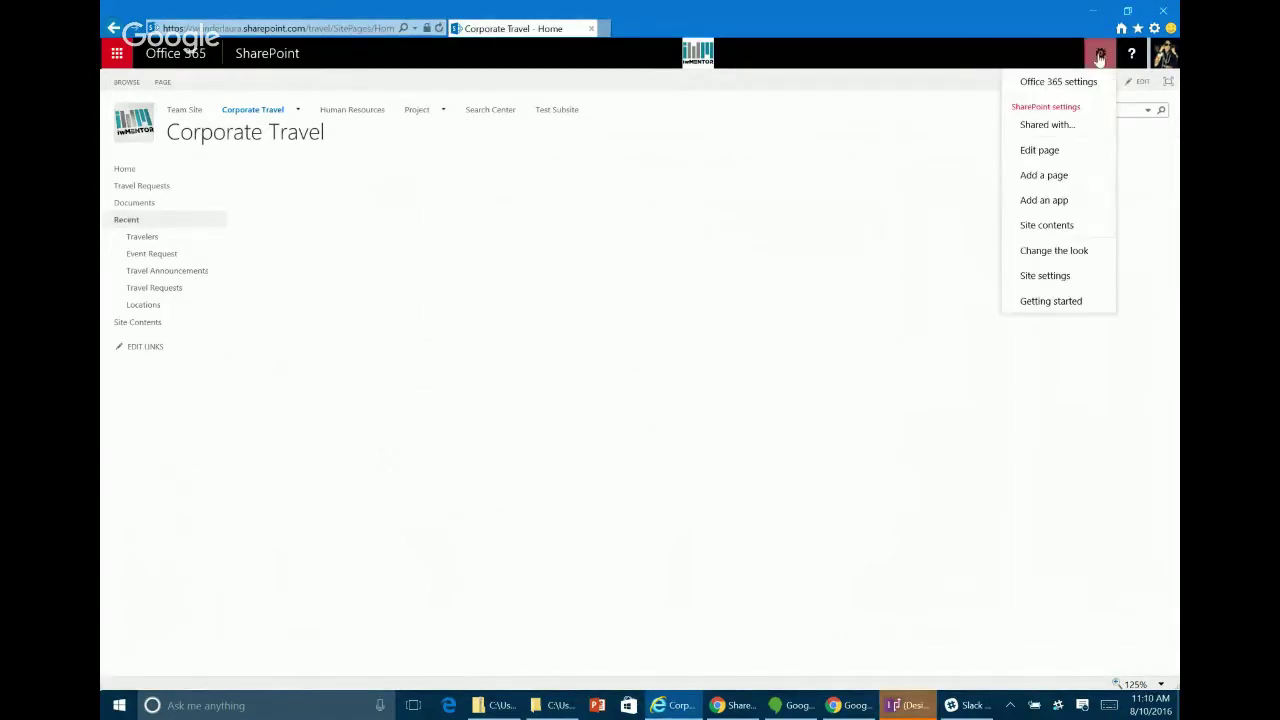
pyautogui.click(1061, 205)
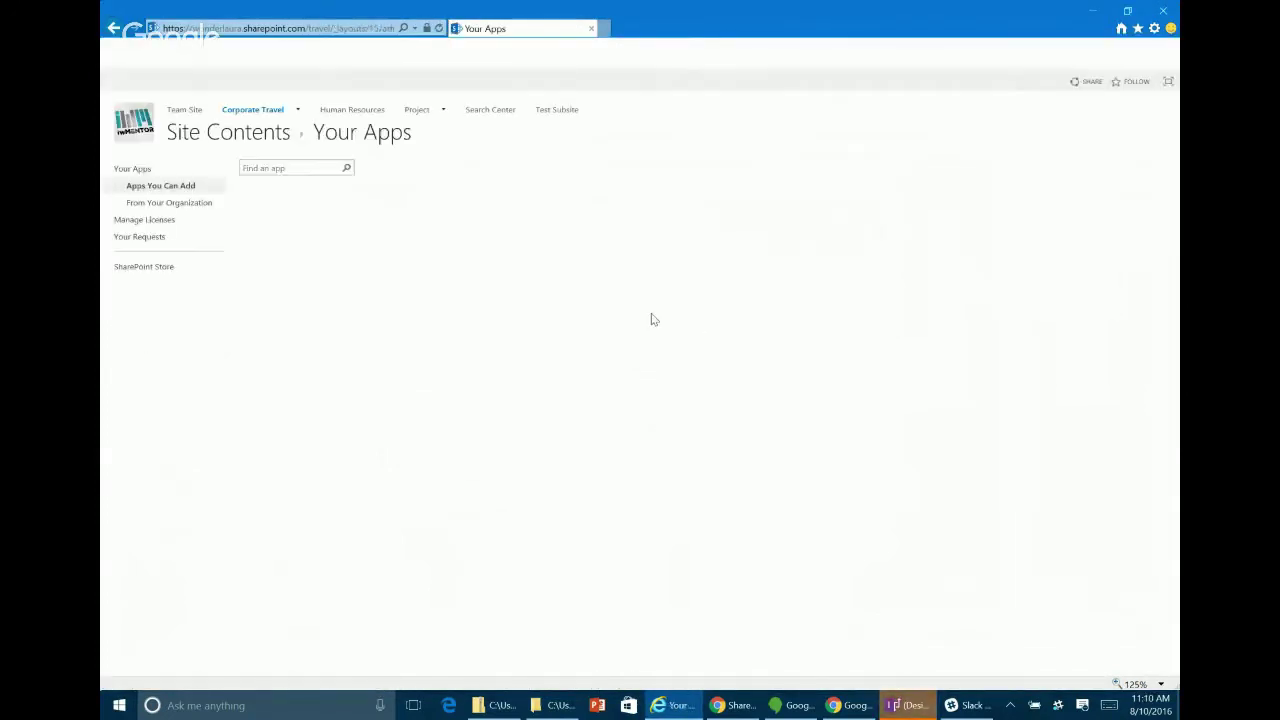
pyautogui.click(499, 255)
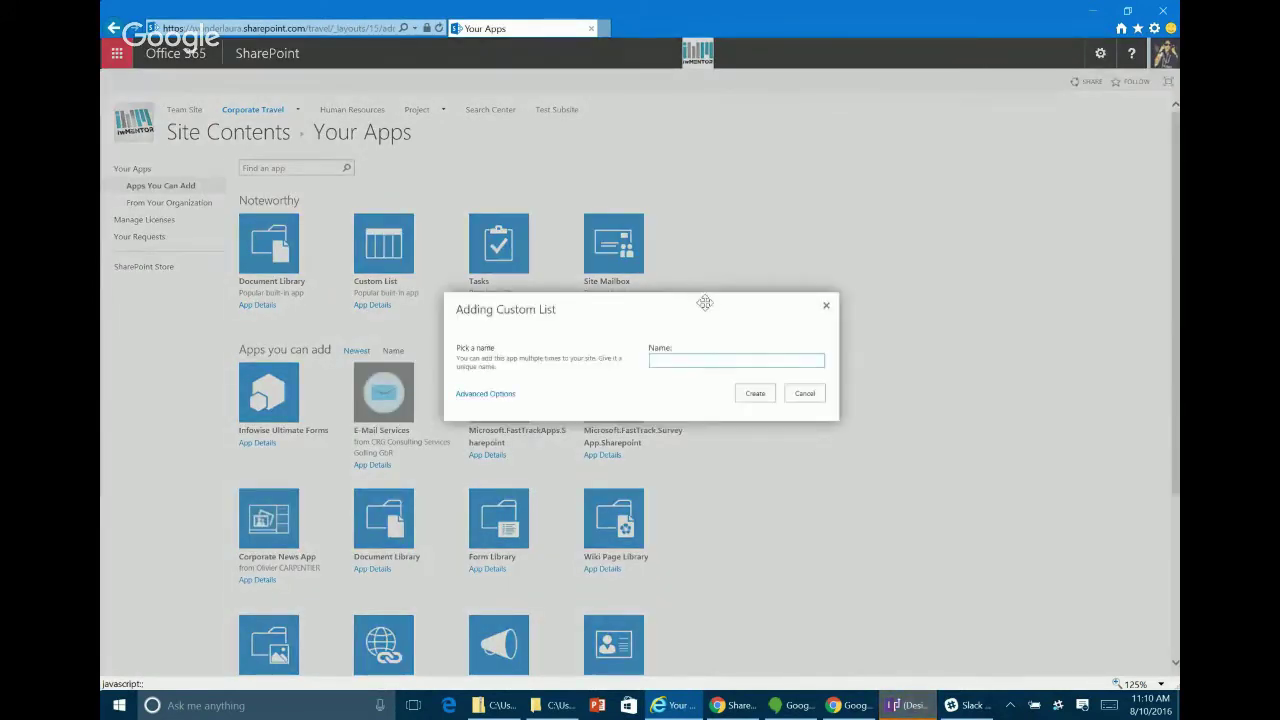
pyautogui.write('List')
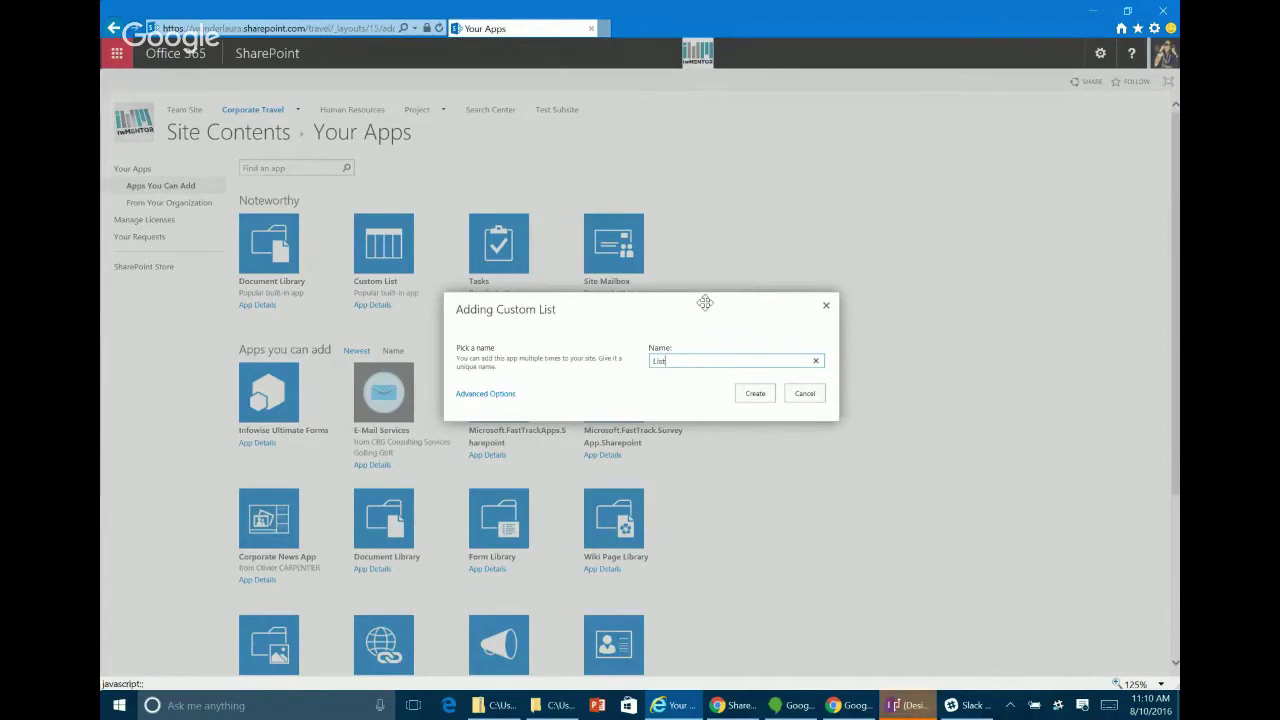
pyautogui.write('1eedback')
pyautogui.press('Return')
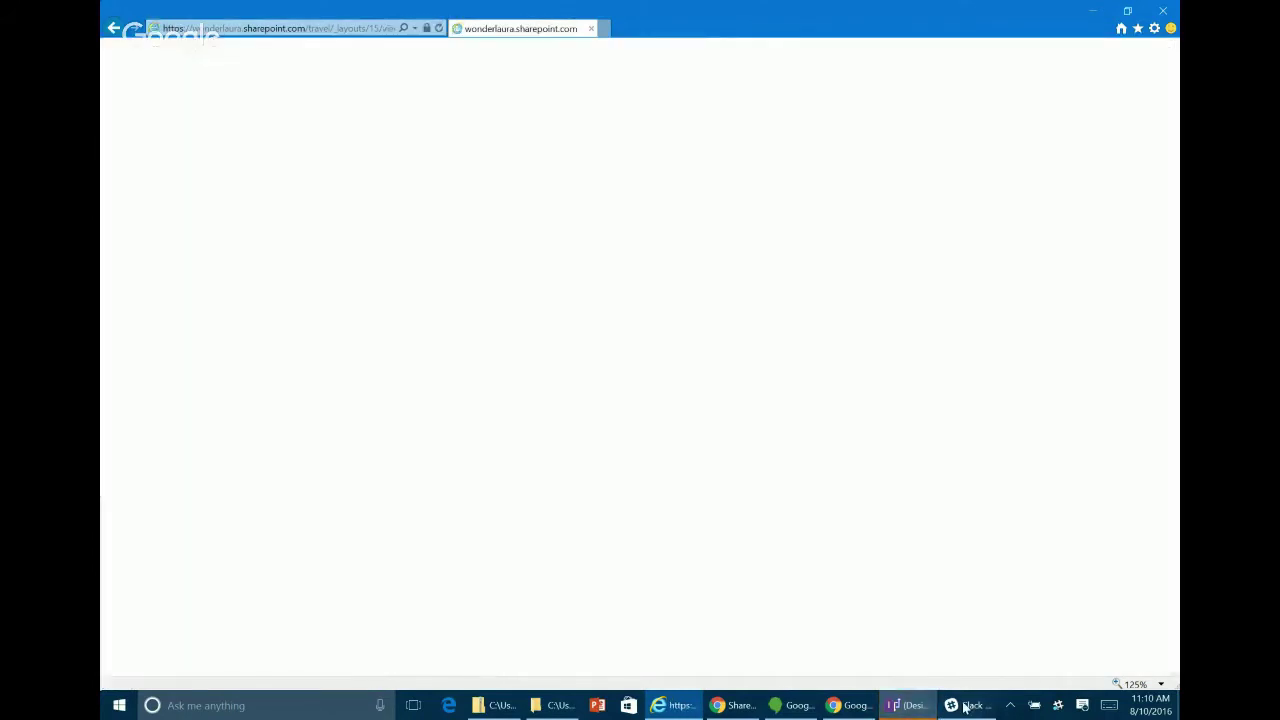
# Switch to Slack to check the #powerhour channel and return to the site contents.
pyautogui.click(967, 705)
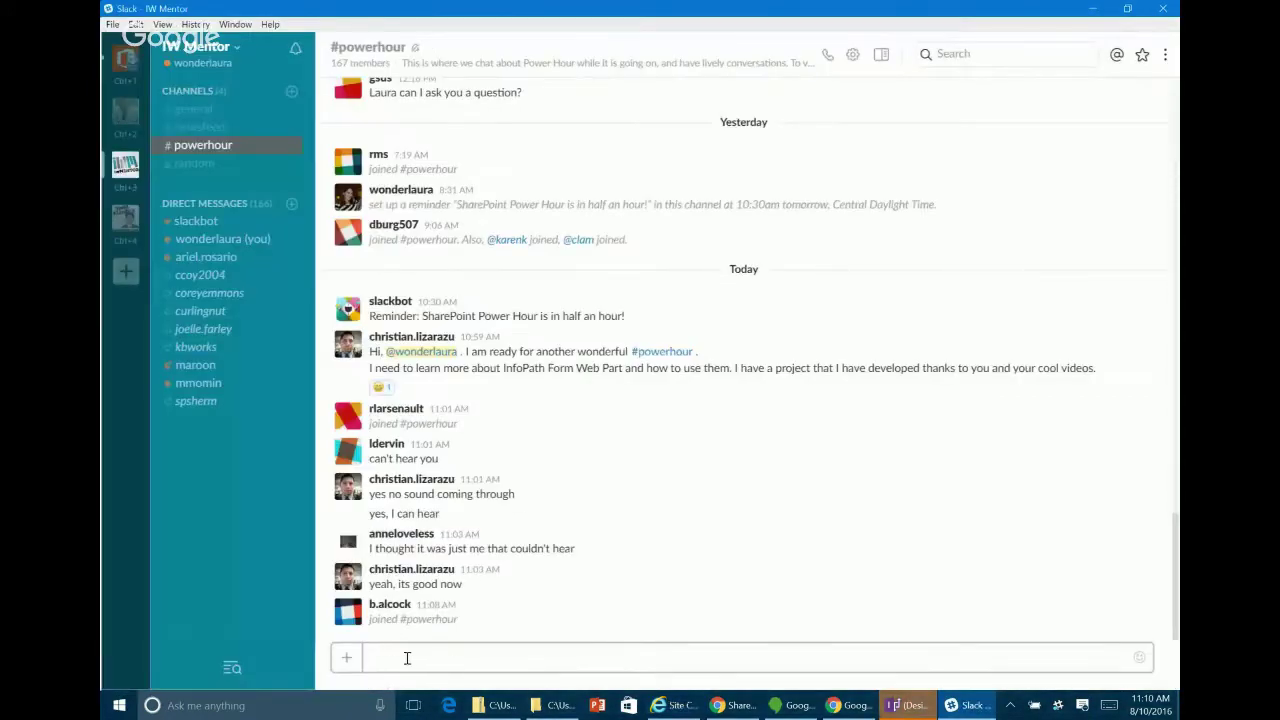
pyautogui.click(1095, 10)
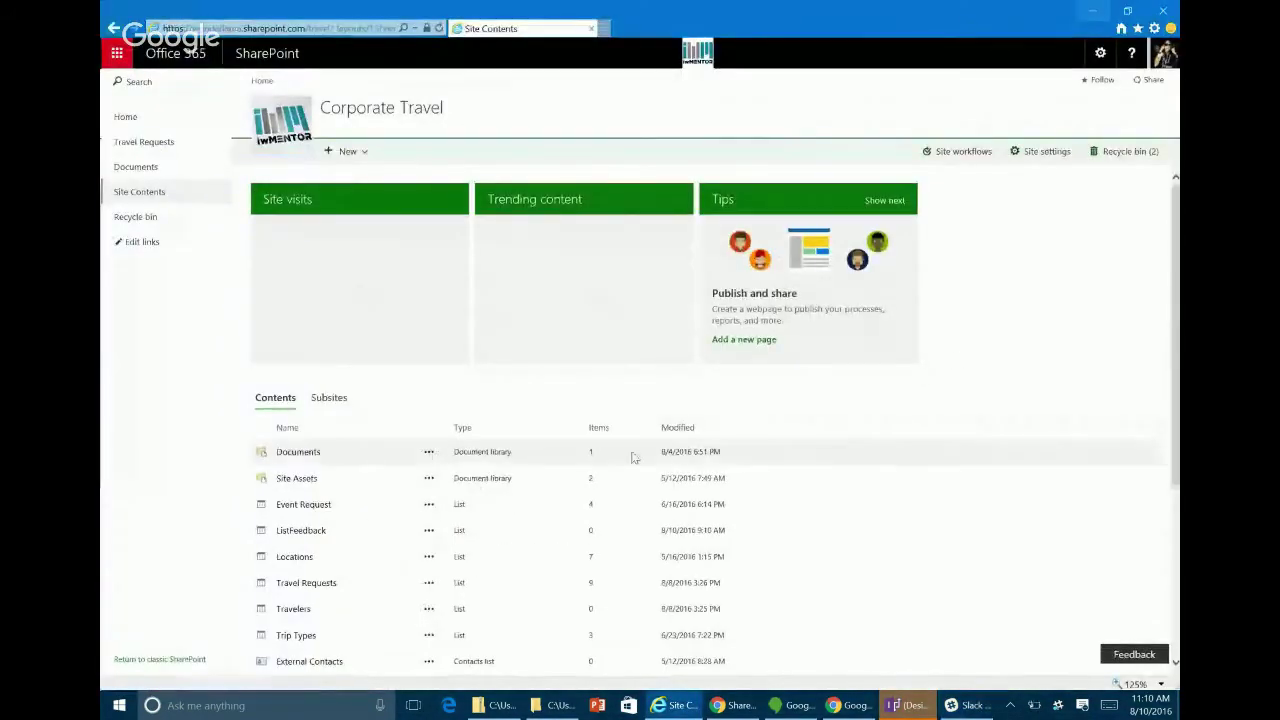
# Open the ListFeedback list's settings and rename its Title column to Subject.
pyautogui.click(429, 531)
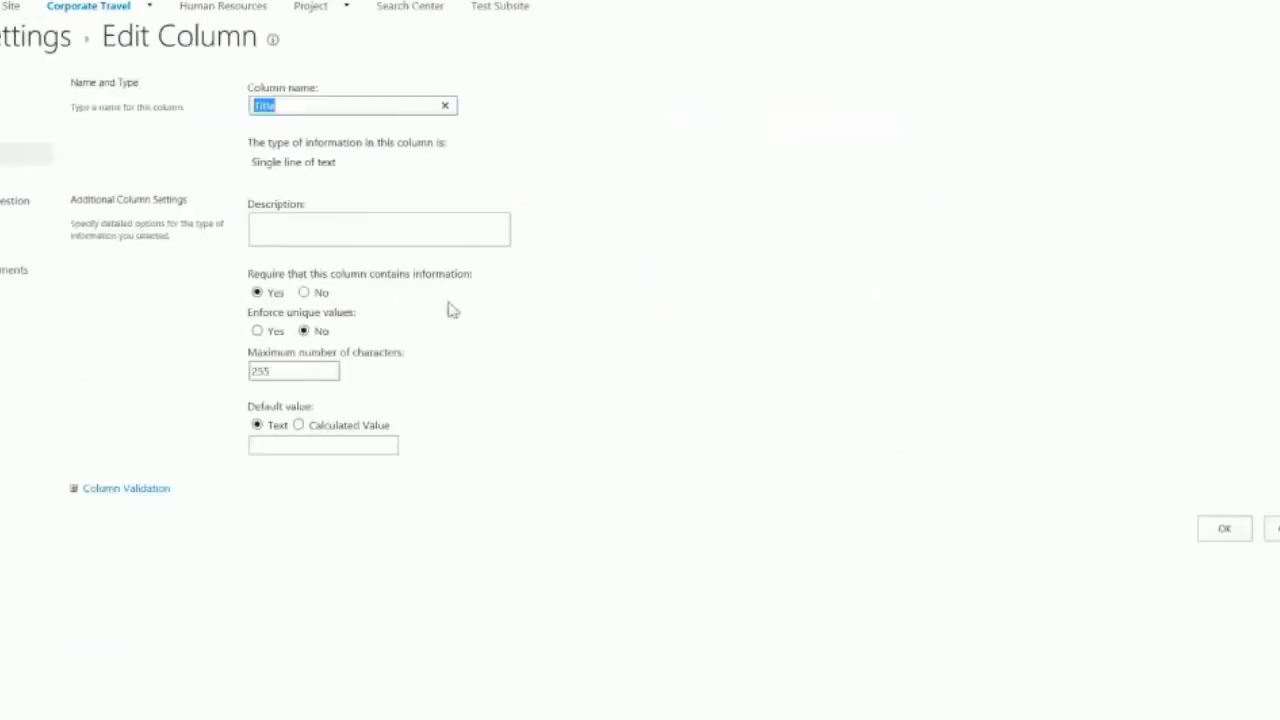
pyautogui.write('SubjecS')
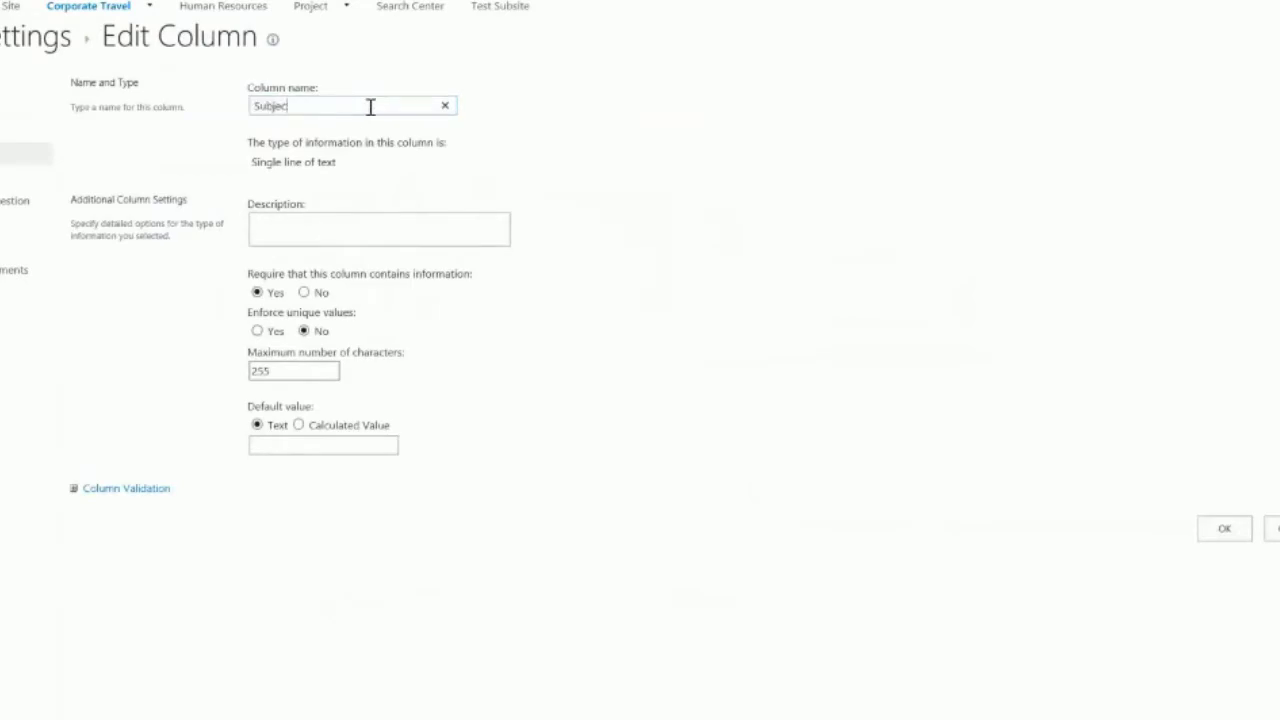
pyautogui.press('Tab')
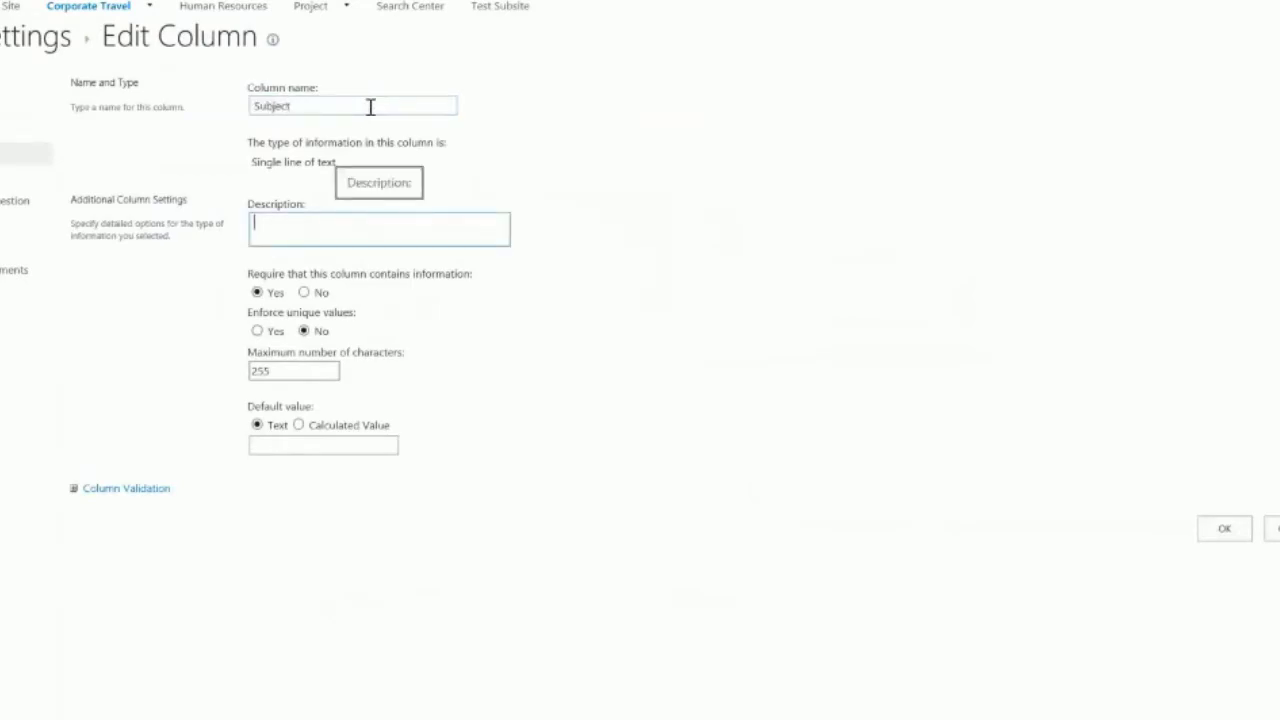
pyautogui.click(1220, 530)
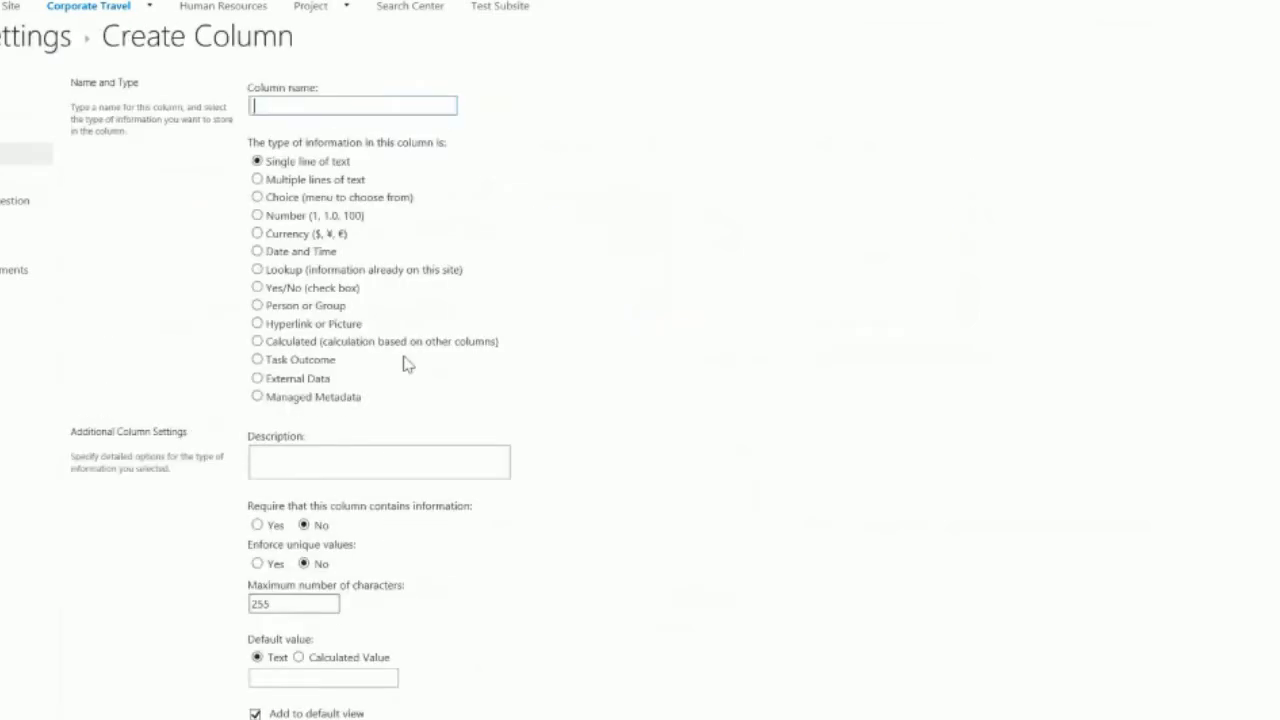
# Create a Choice column named Feedback Type with the choices Suggestion and Complaint.
pyautogui.write('Feedback Type')
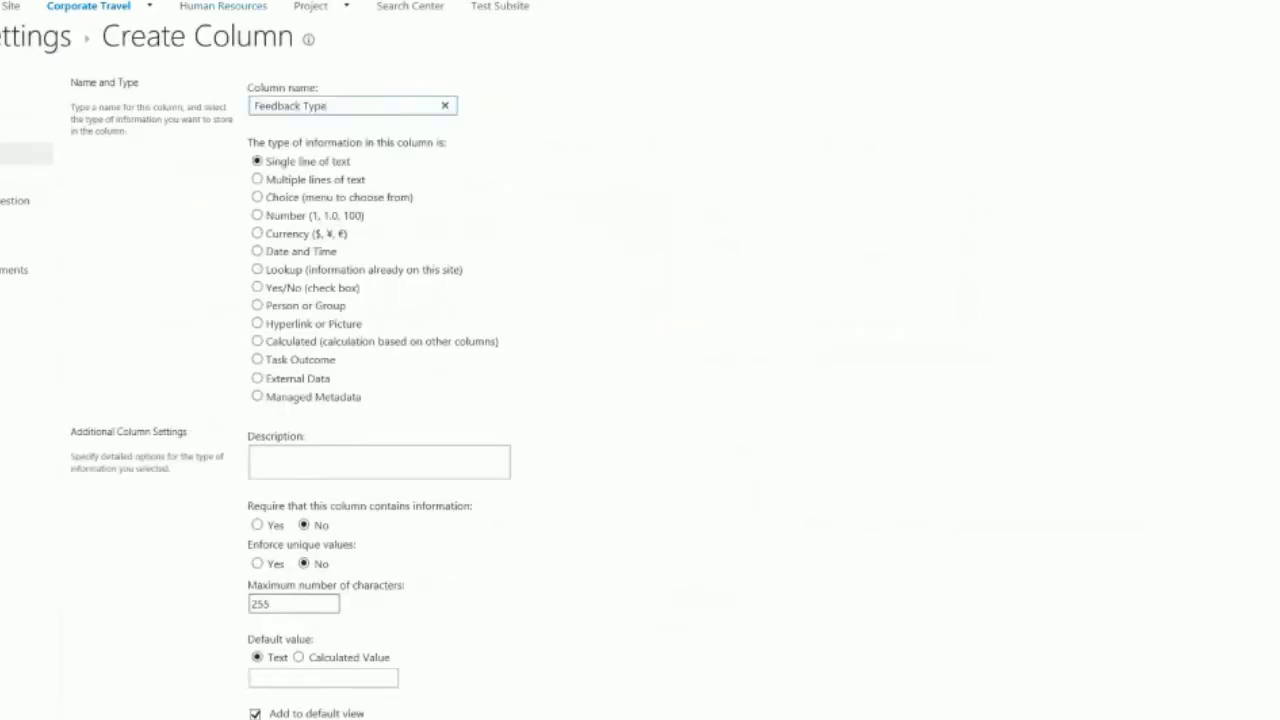
pyautogui.click(266, 200)
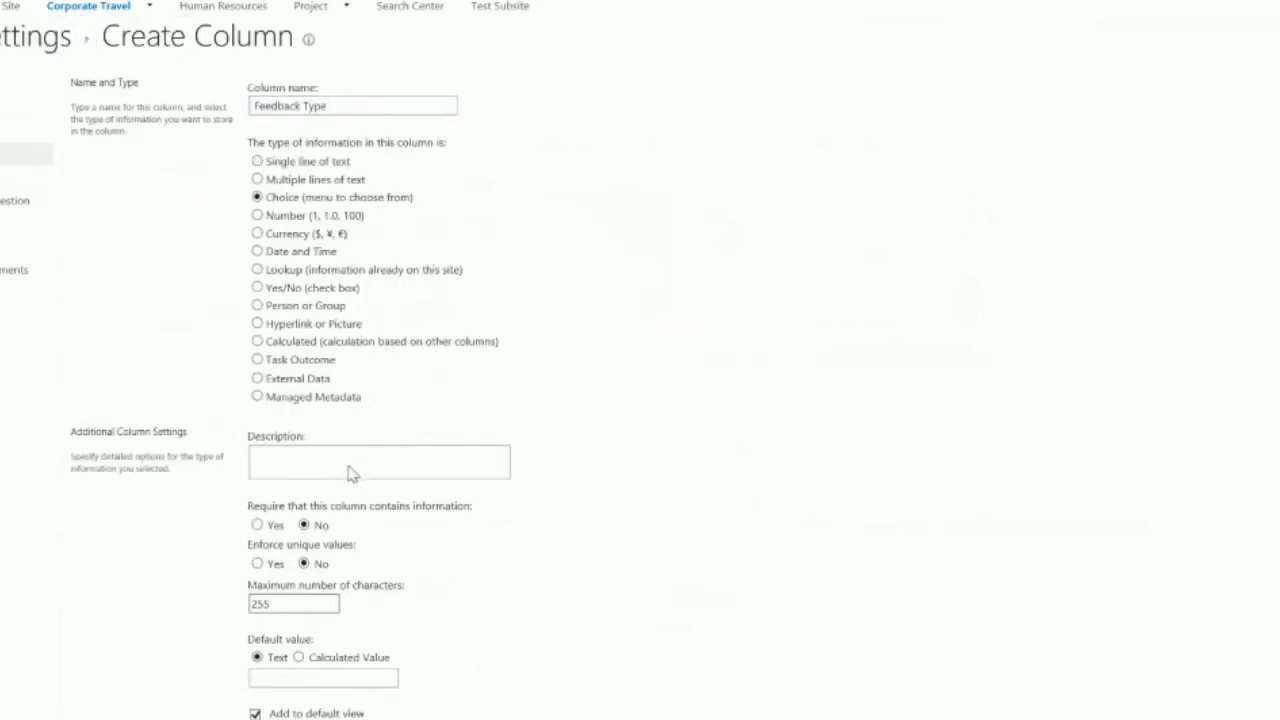
pyautogui.write('Suggestion')
pyautogui.press('Return')
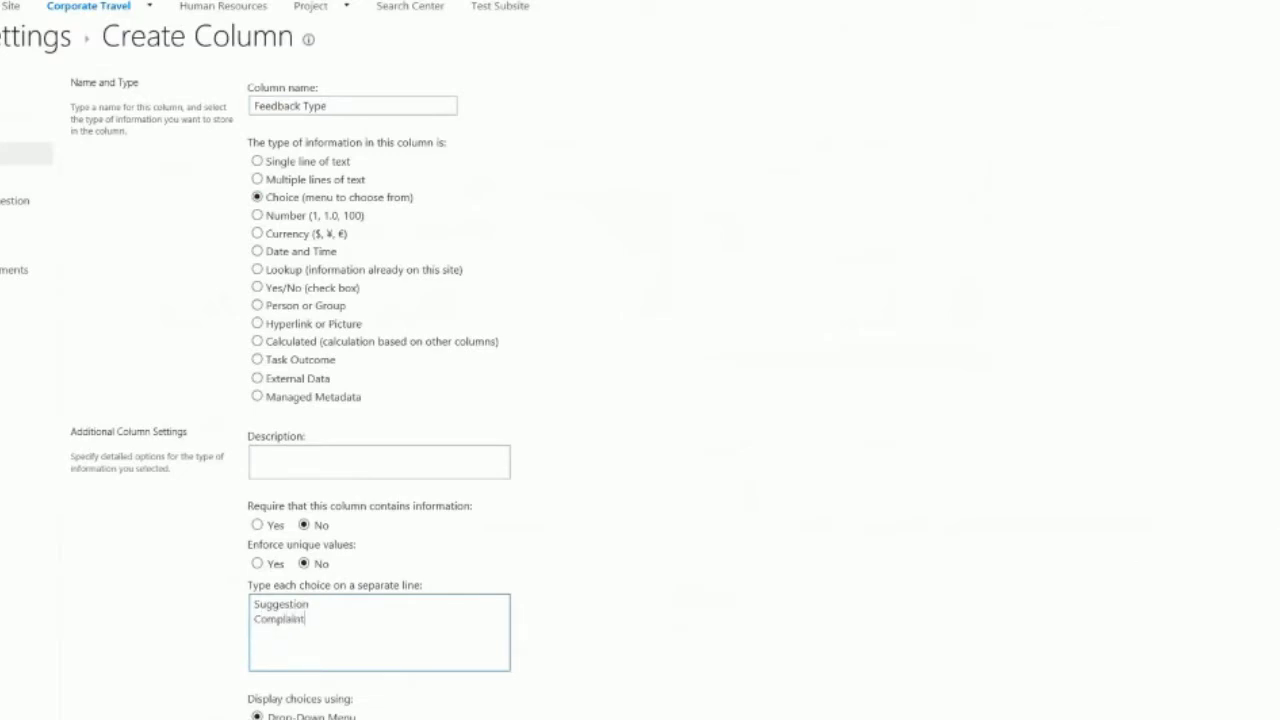
pyautogui.scroll(-3, 265, 360)
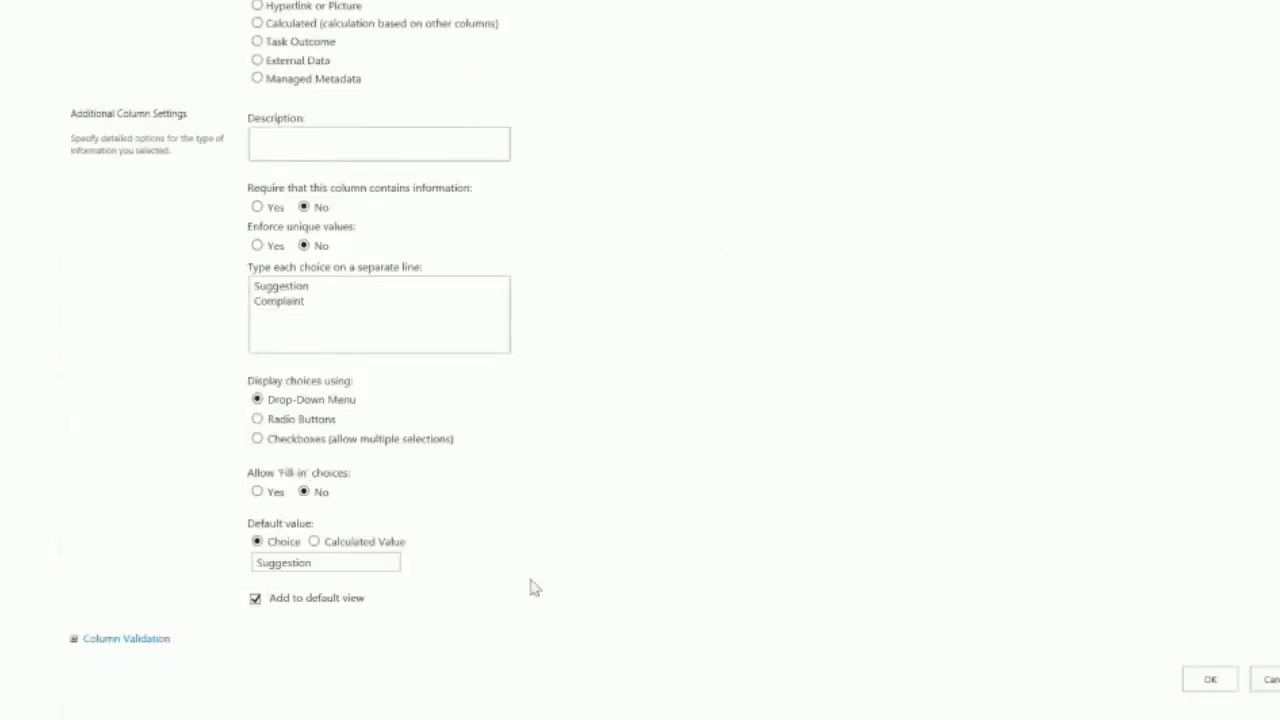
pyautogui.click(1211, 680)
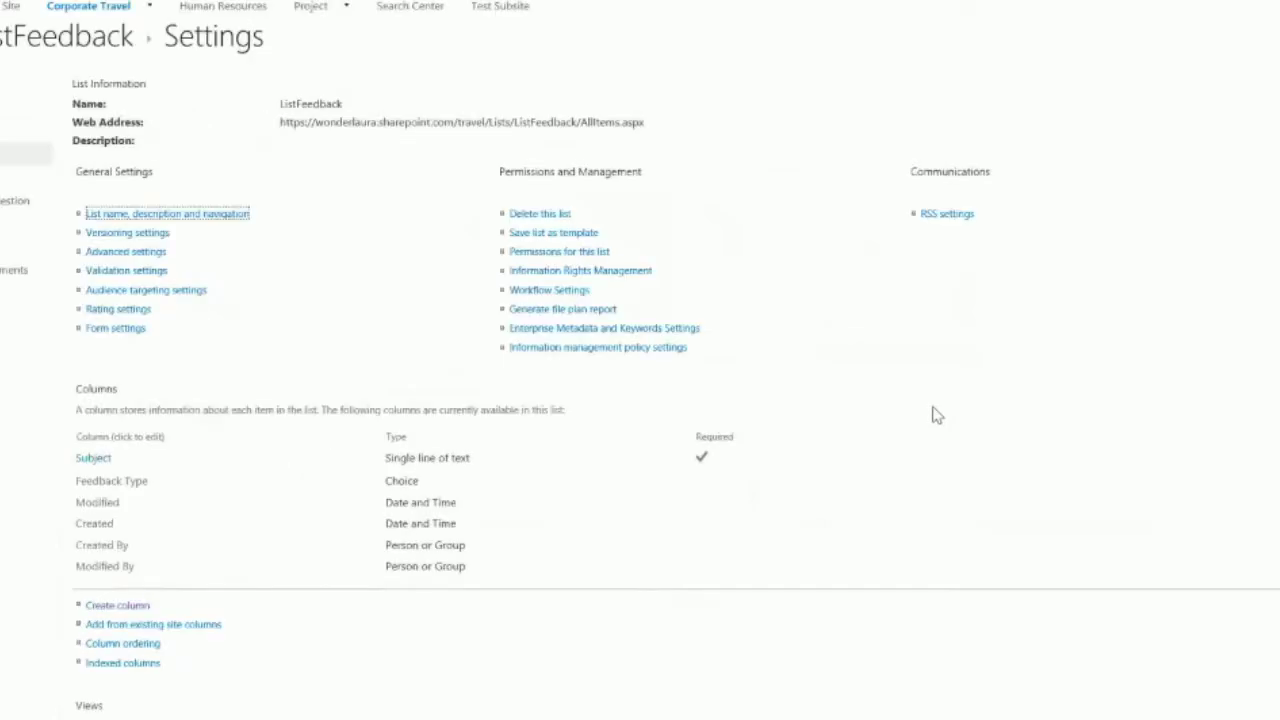
# Create a single line of text column named Comments in the ListFeedback list.
pyautogui.click(118, 606)
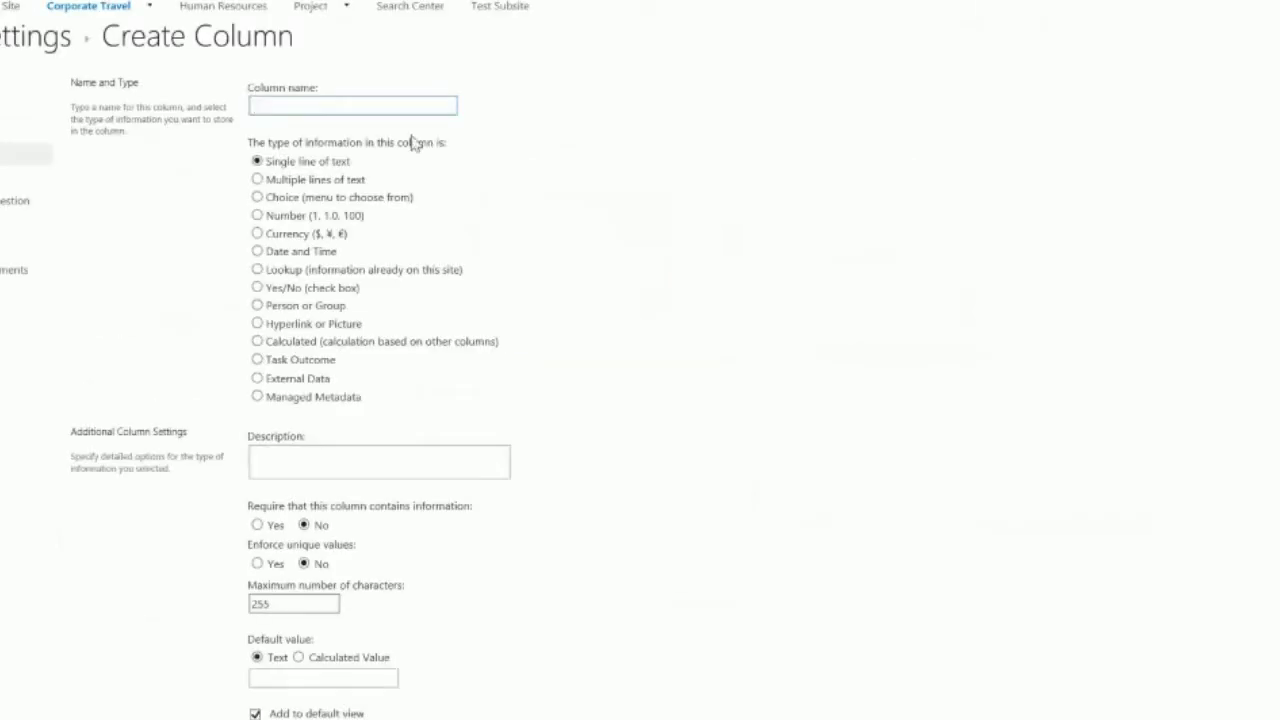
pyautogui.write('Comments')
pyautogui.scroll(-1, 400, 360)
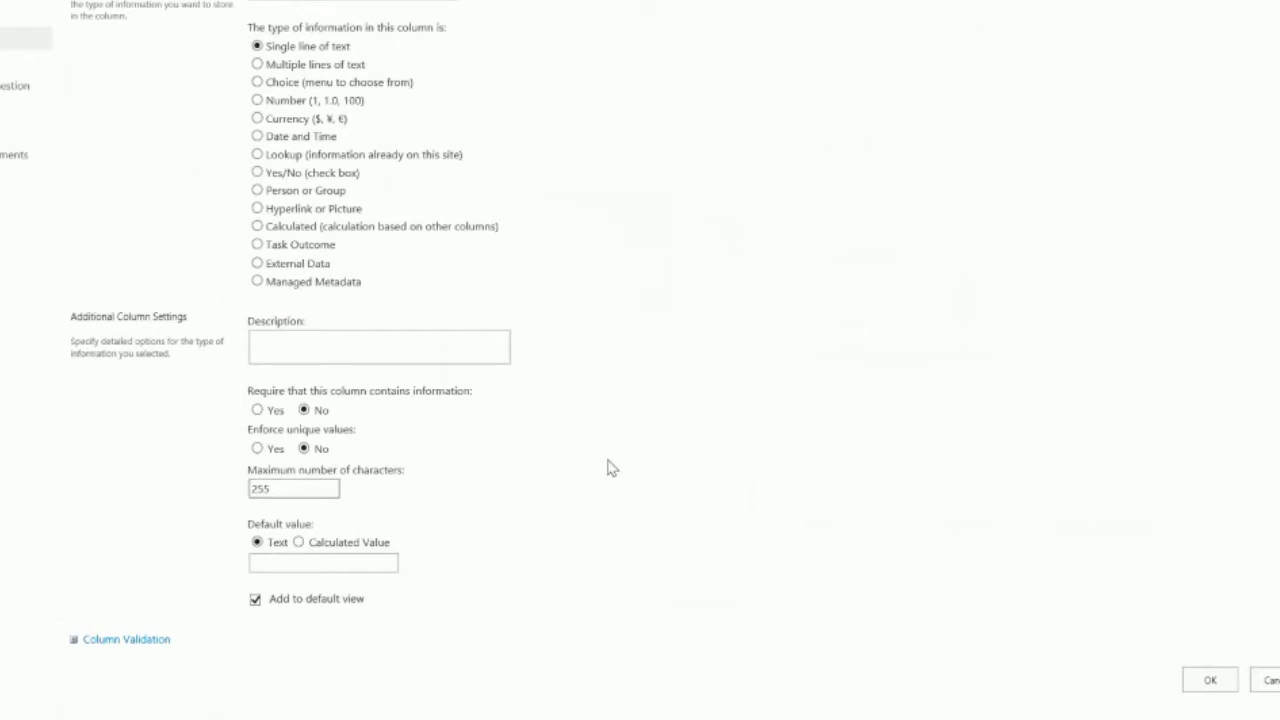
pyautogui.click(1203, 684)
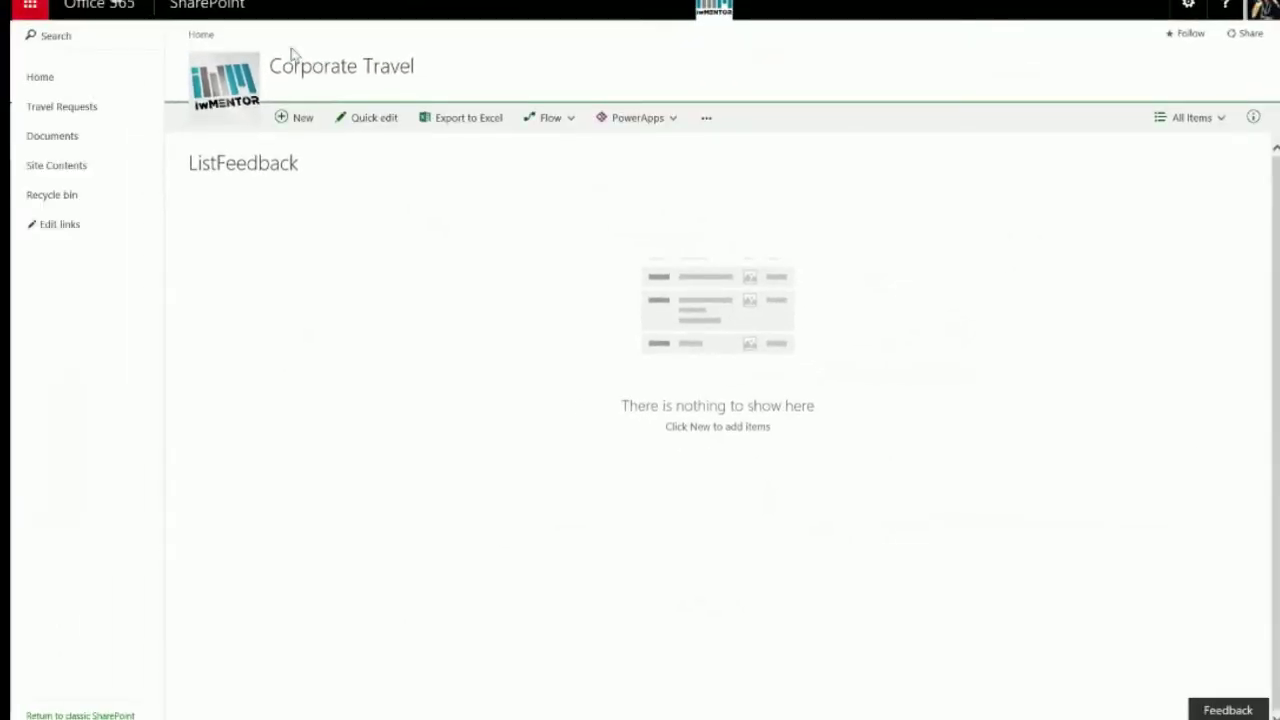
pyautogui.click(645, 121)
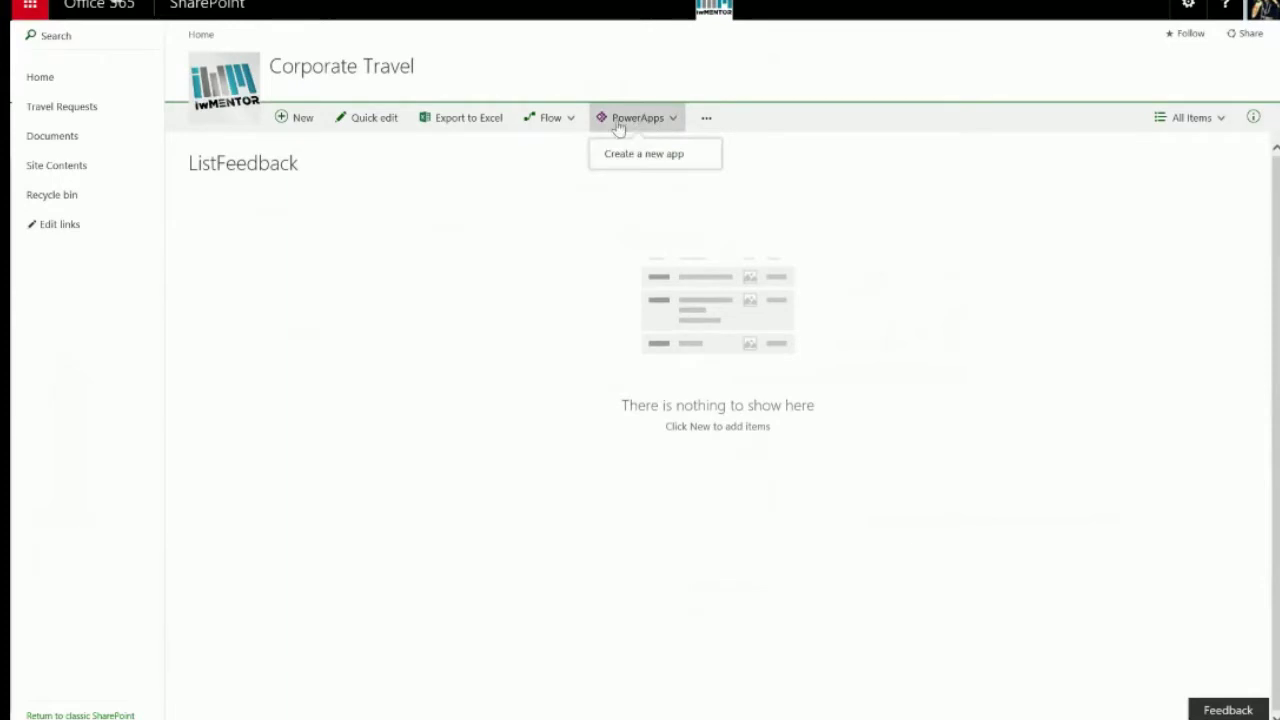
pyautogui.click(706, 119)
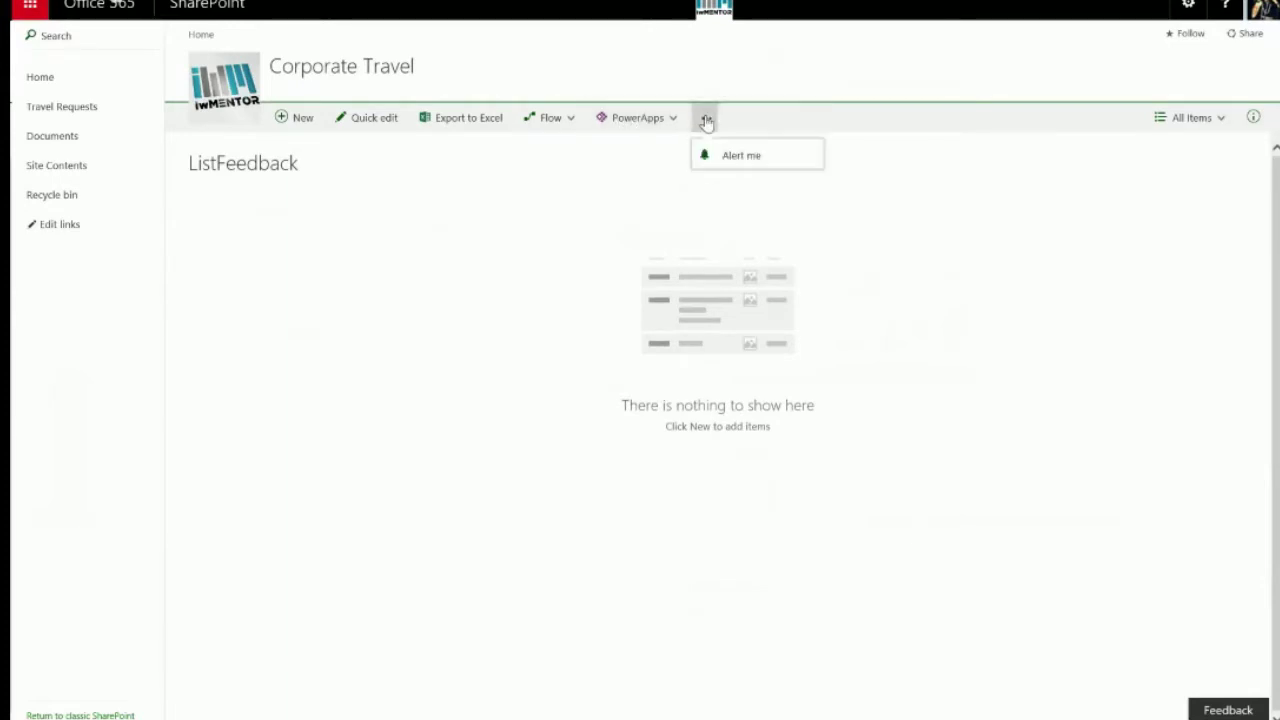
# In the ListFeedback list's advanced settings, set the list experience to Classic experience.
pyautogui.click(1188, 5)
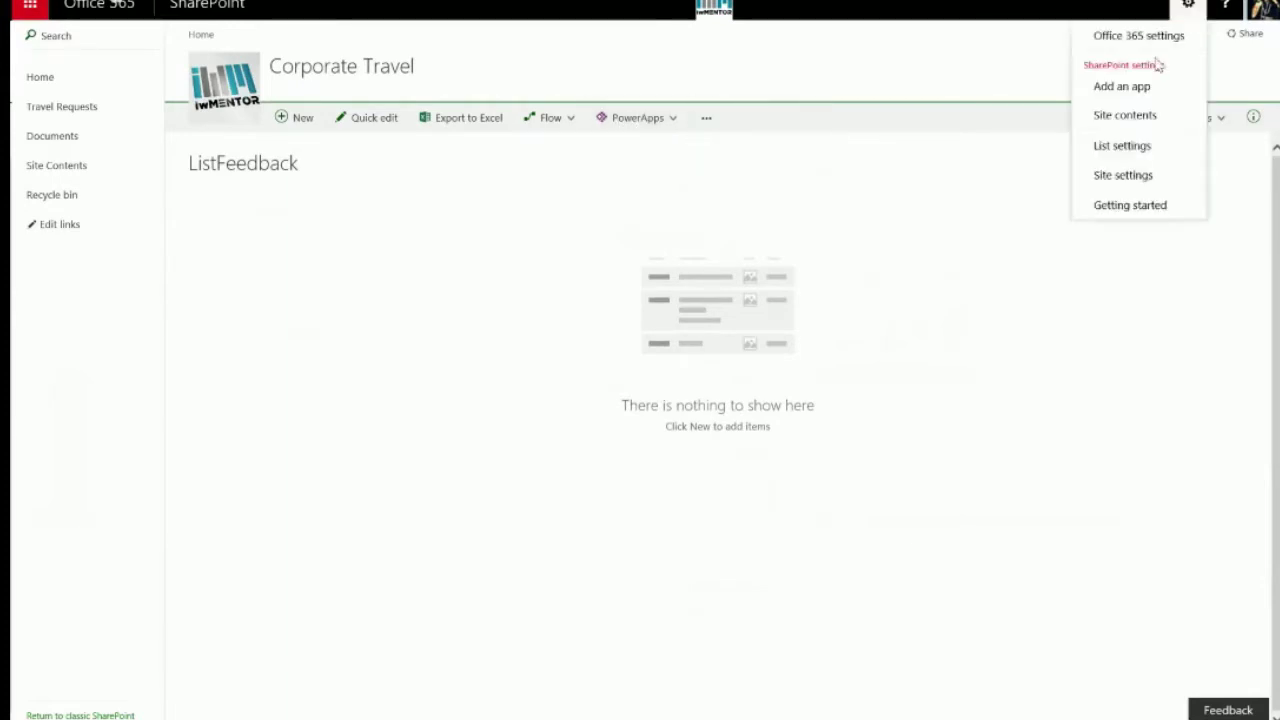
pyautogui.click(1122, 144)
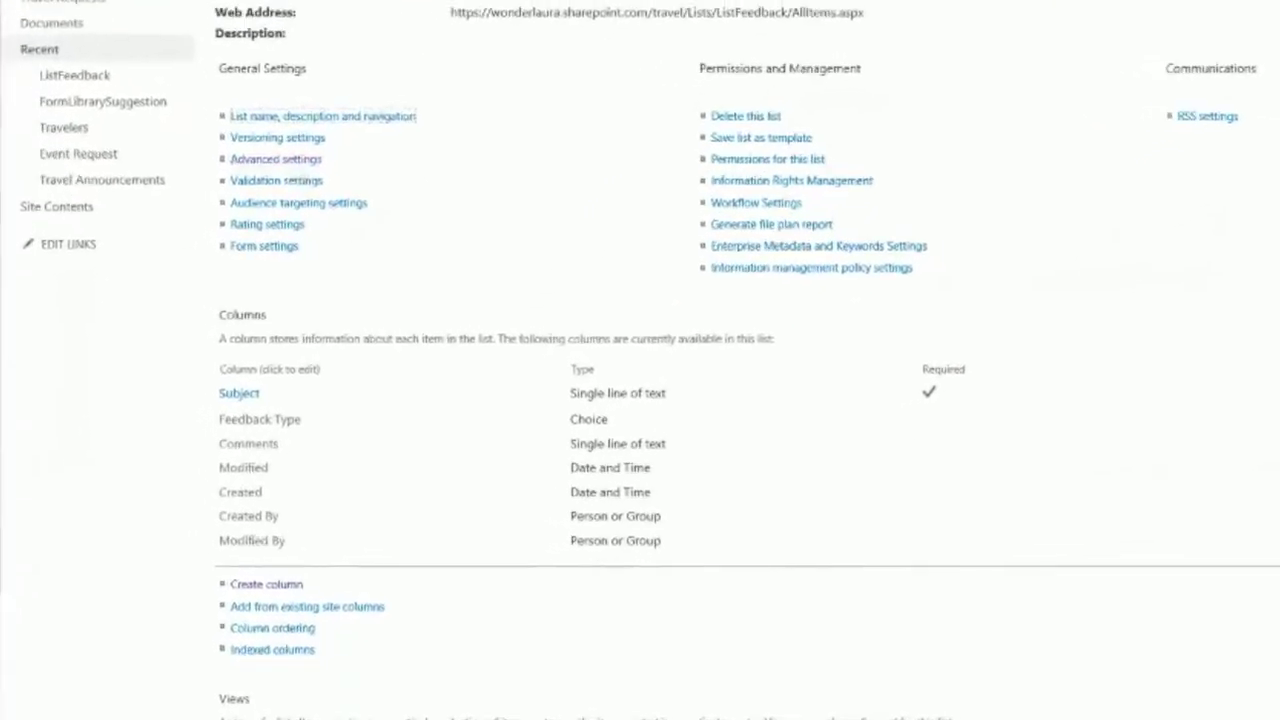
pyautogui.click(248, 222)
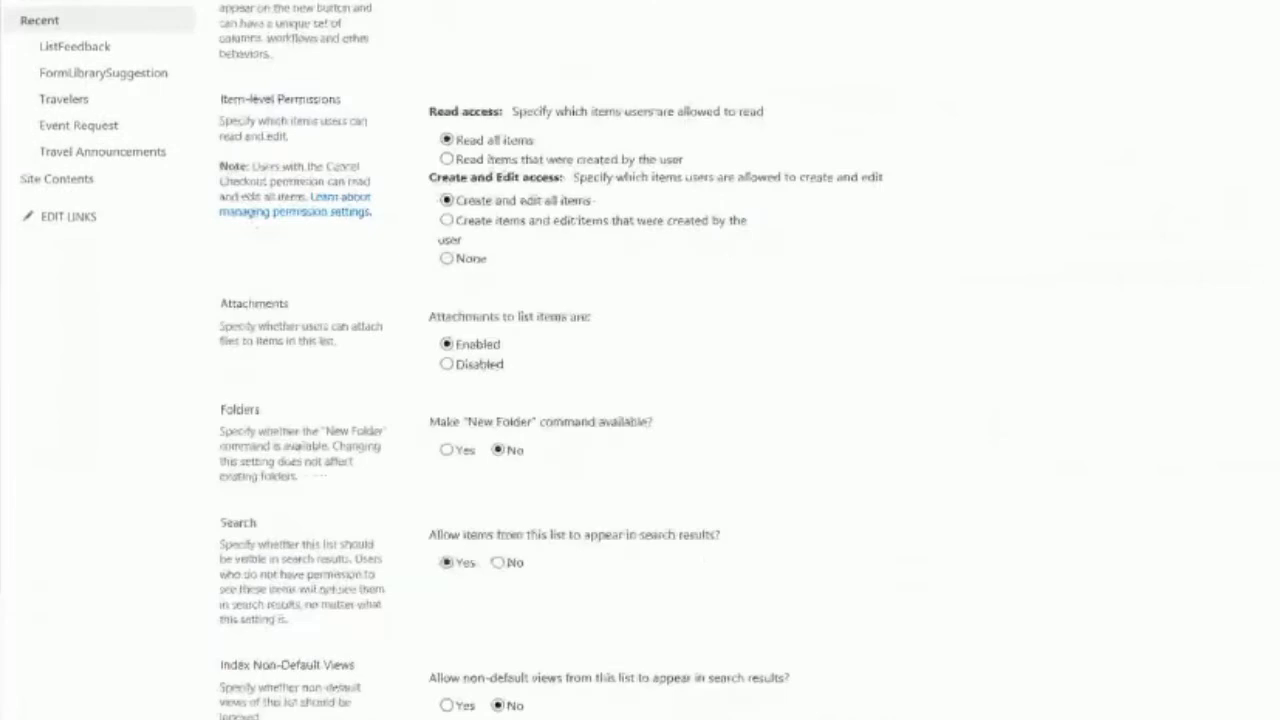
pyautogui.scroll(-10, 640, 400)
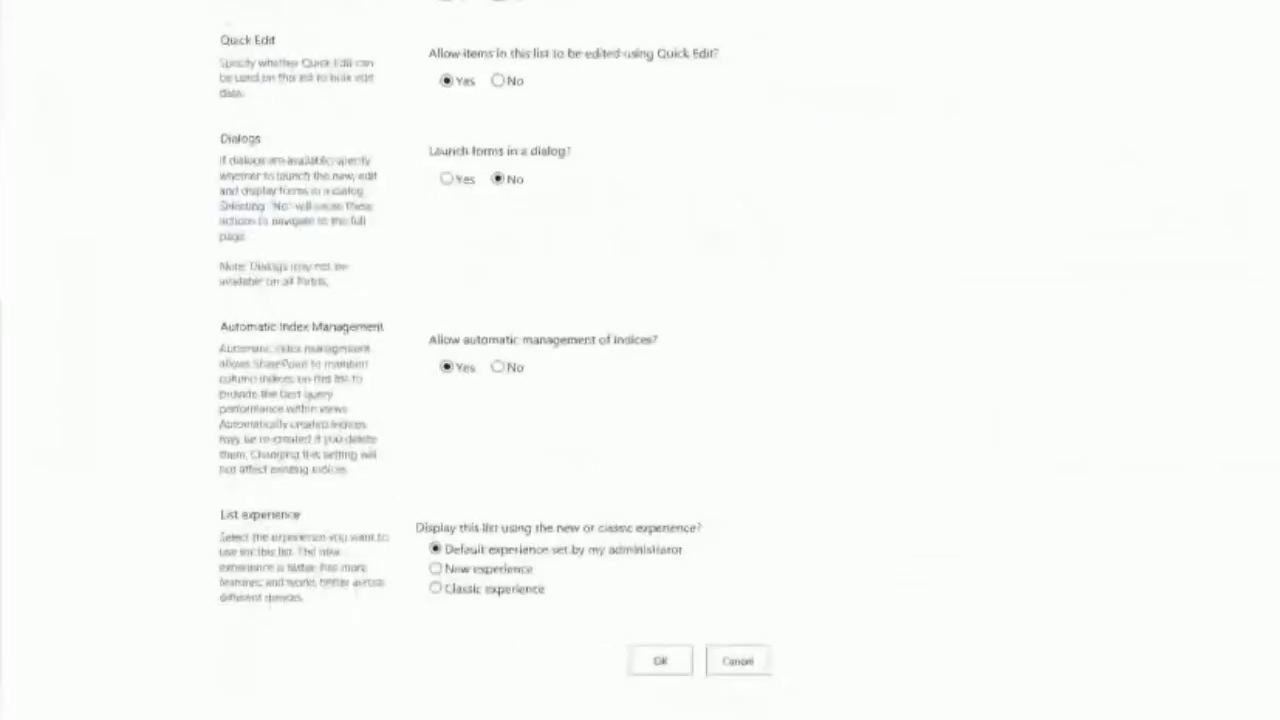
pyautogui.click(435, 589)
pyautogui.click(648, 668)
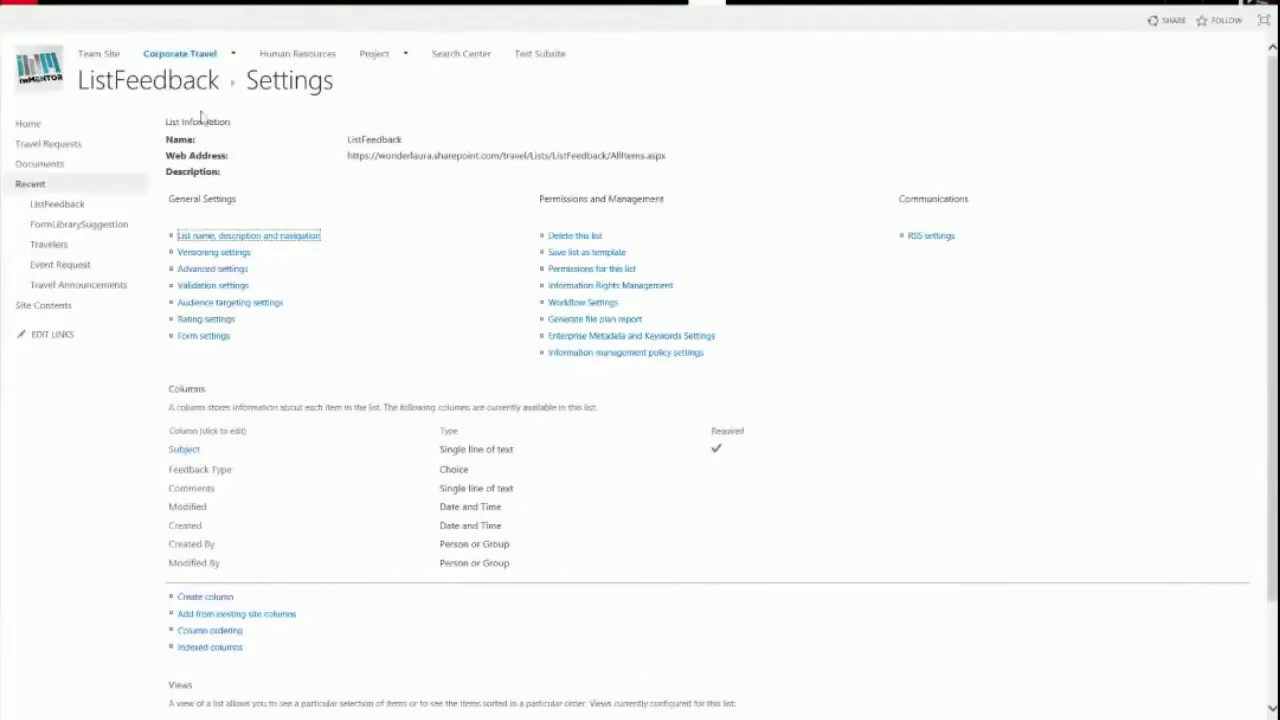
# Return to the ListFeedback list and open its form for customization in InfoPath.
pyautogui.click(188, 99)
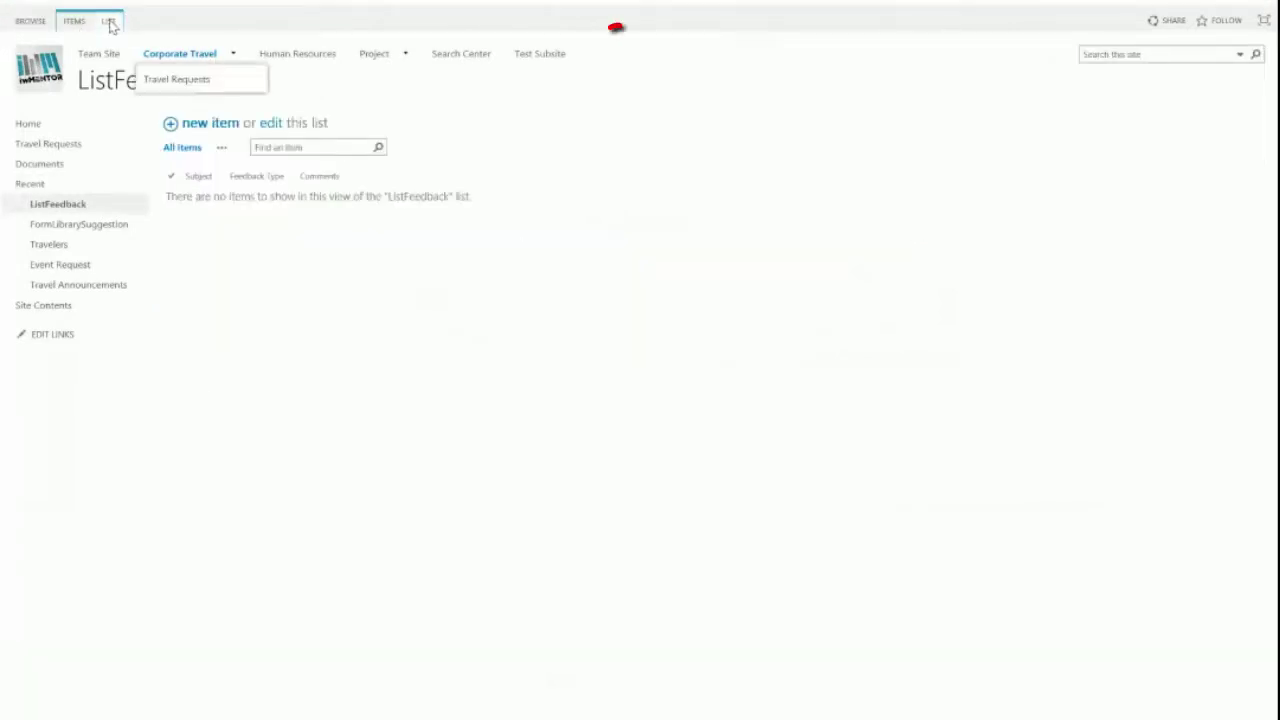
pyautogui.click(110, 21)
pyautogui.click(622, 66)
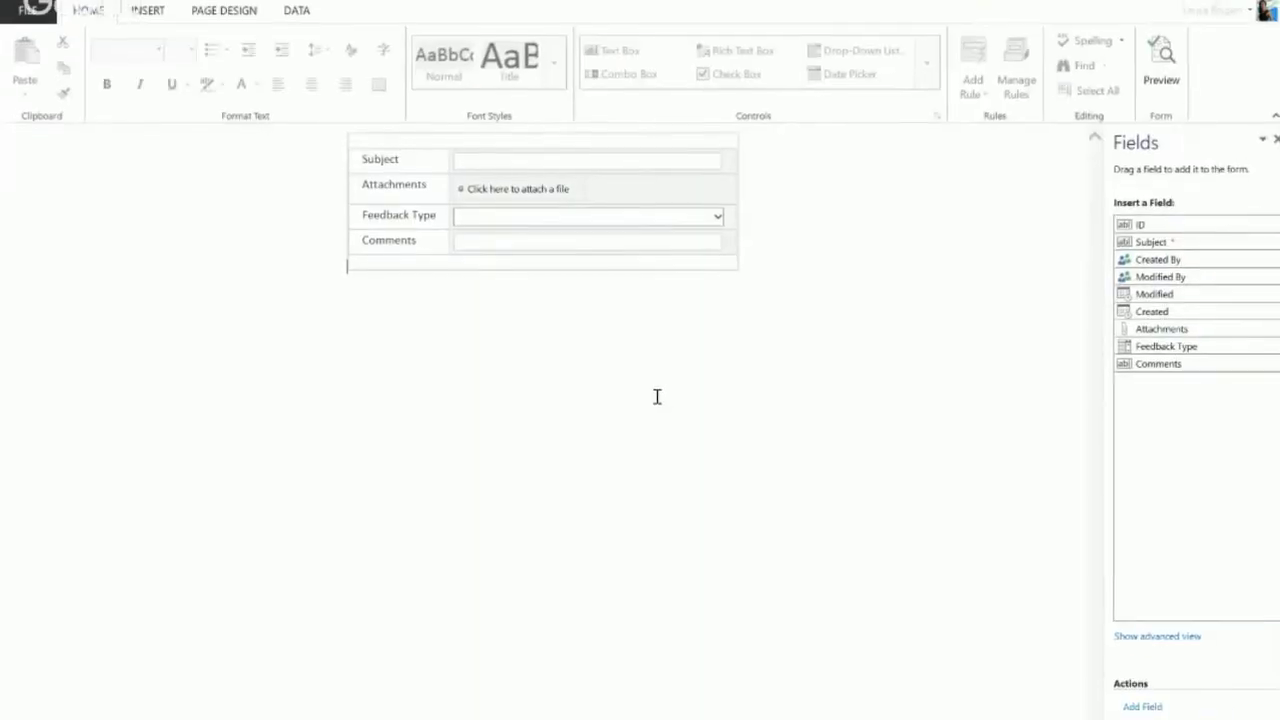
# Delete the Attachments row from the form table.
pyautogui.click(520, 231)
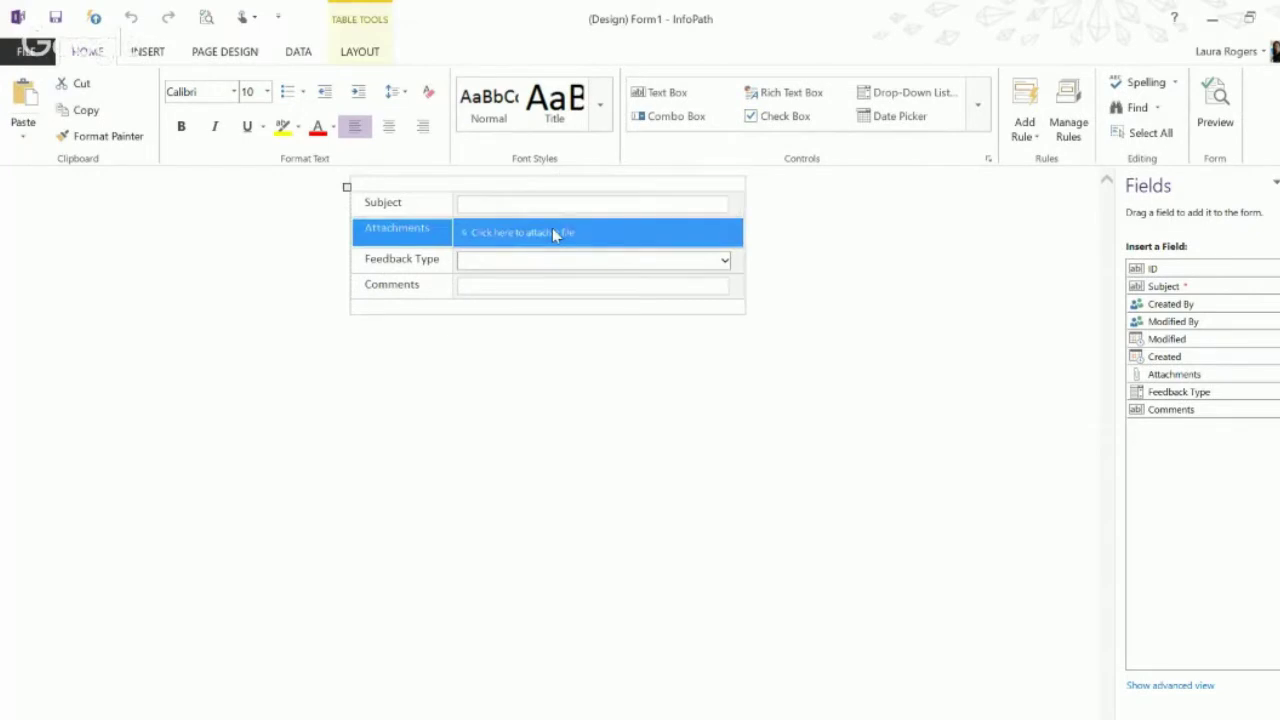
pyautogui.press('Delete')
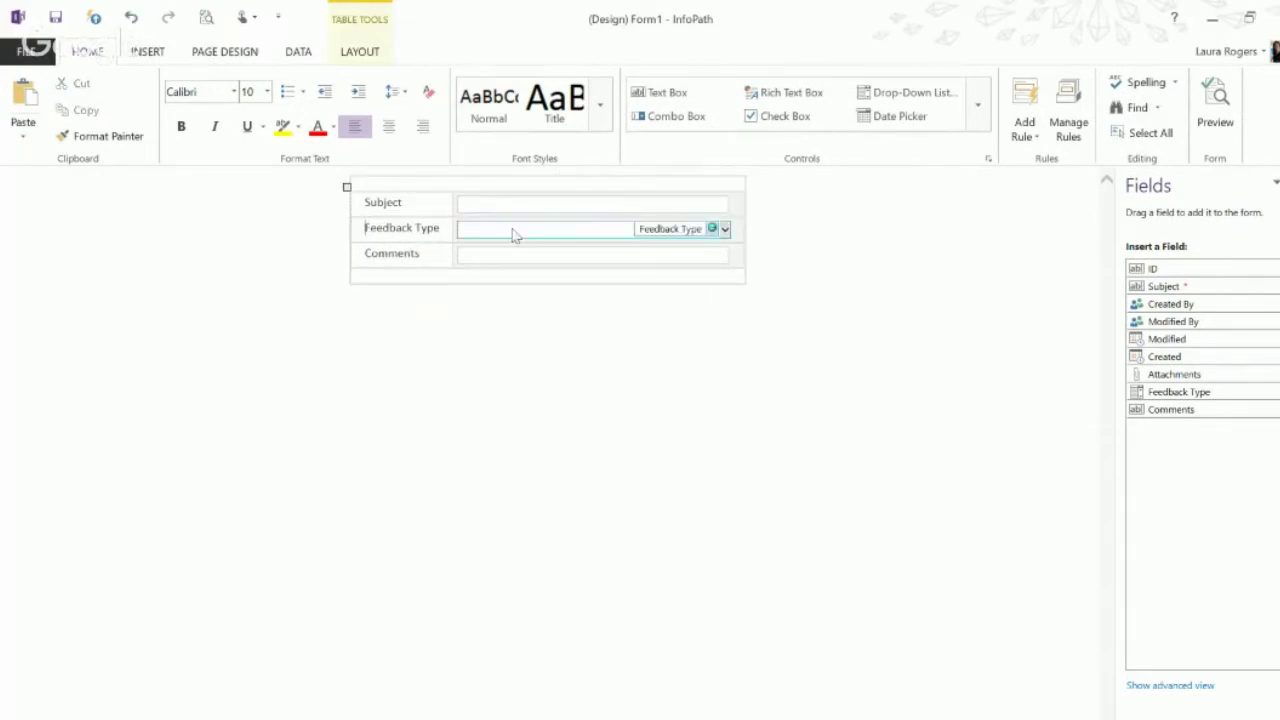
# Insert a Button control in the empty row below Comments and center it.
pyautogui.click(425, 280)
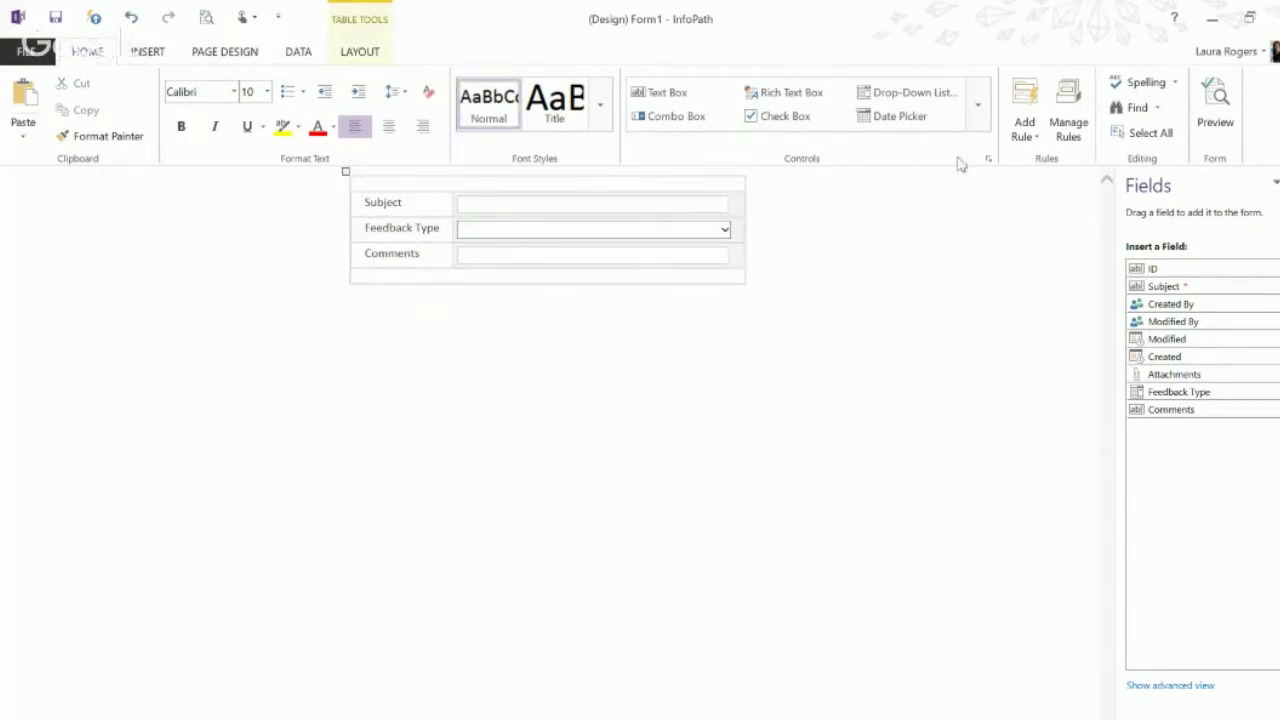
pyautogui.click(977, 120)
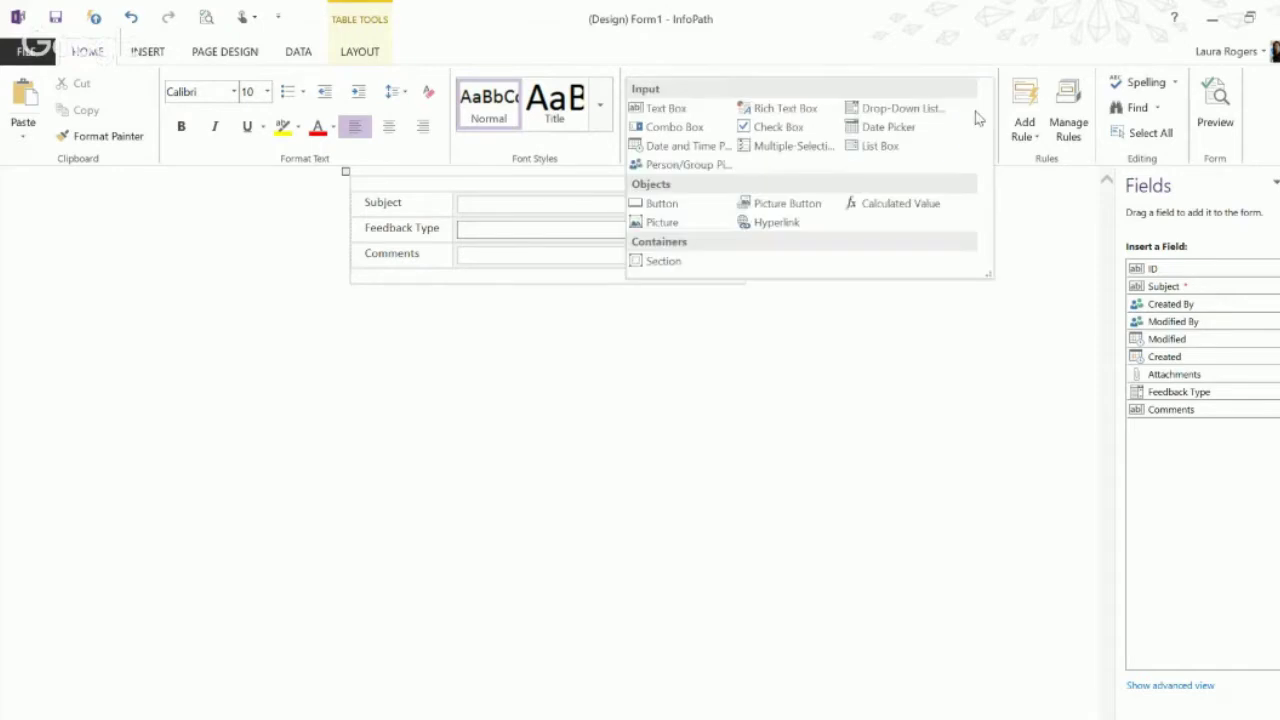
pyautogui.click(680, 206)
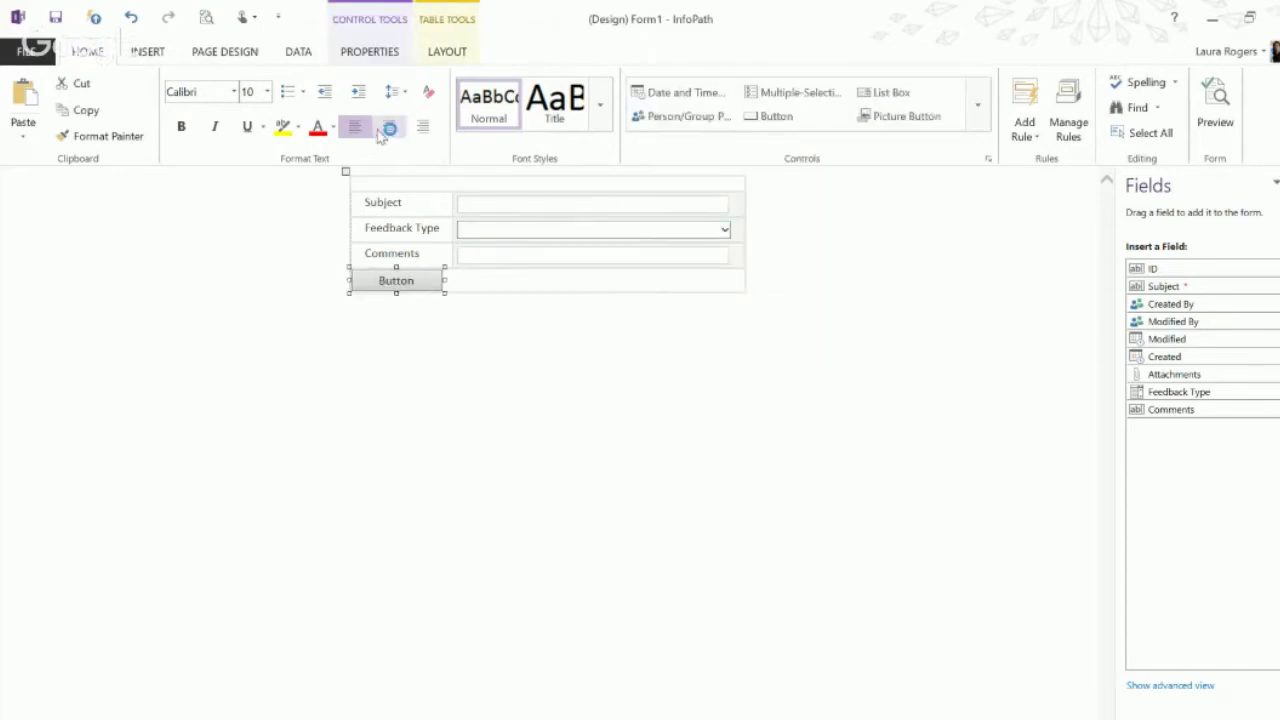
pyautogui.click(389, 126)
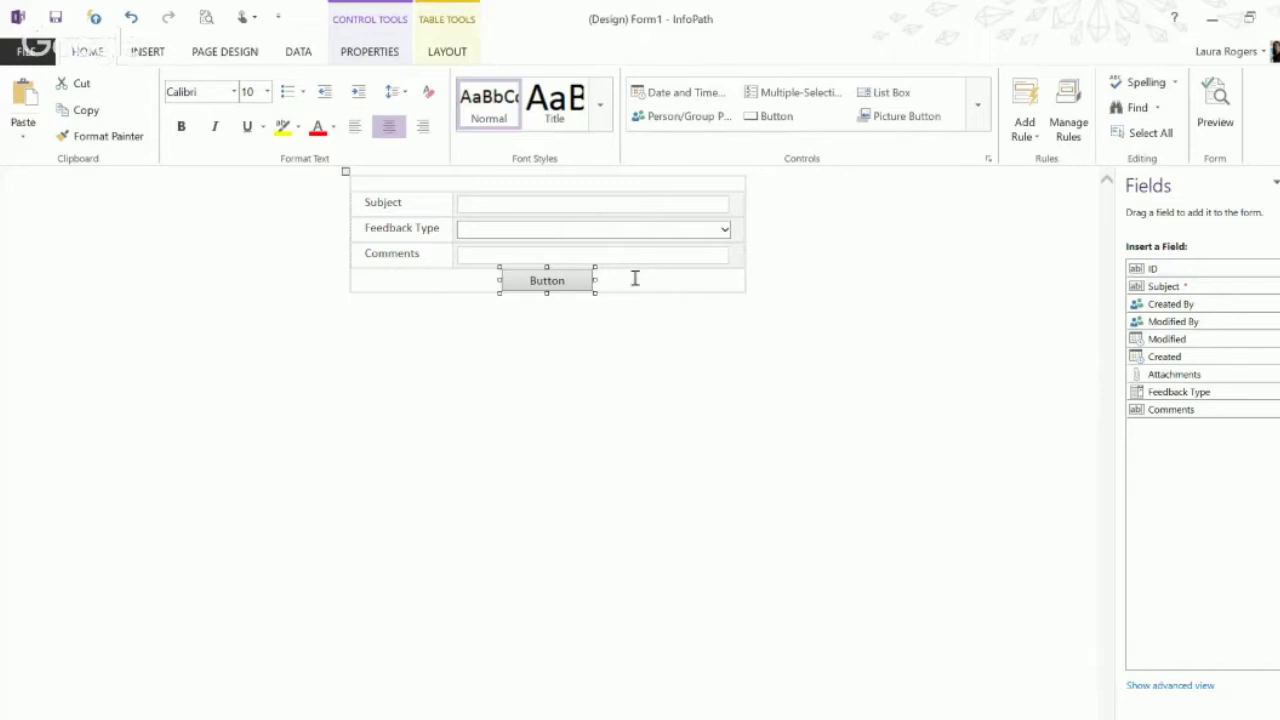
# Set the form button's action to Submit.
pyautogui.click(1068, 125)
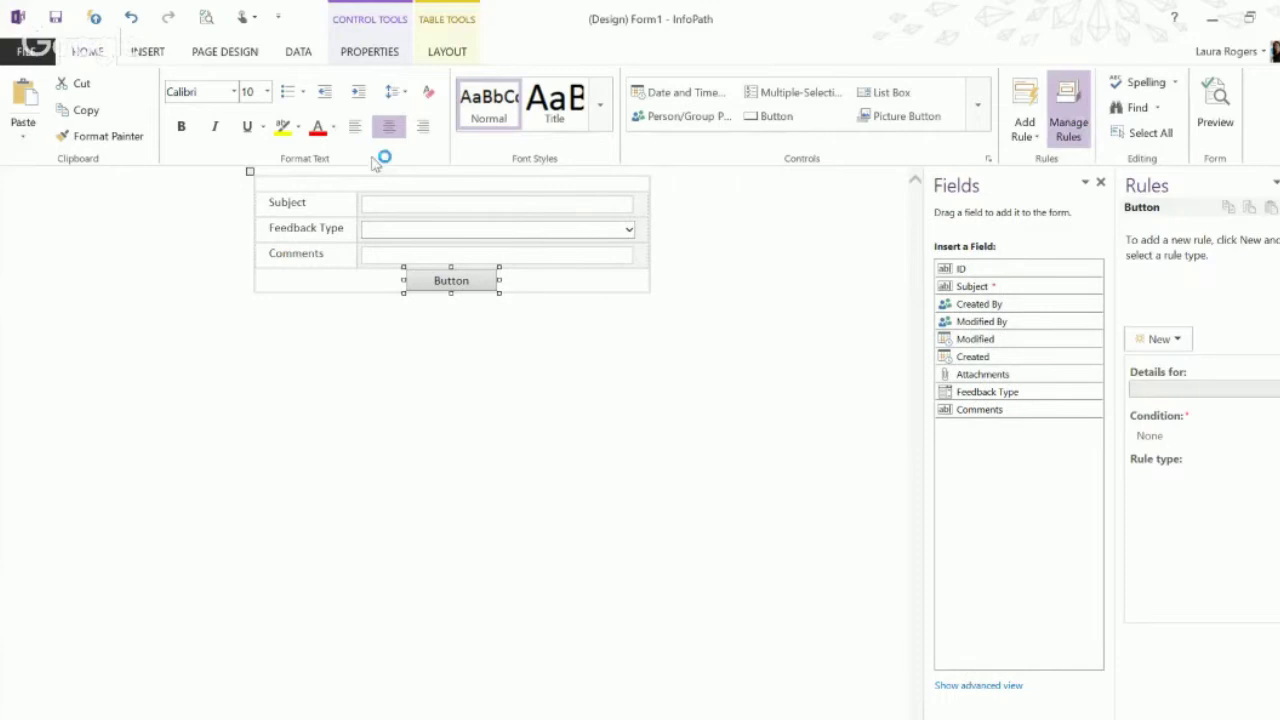
pyautogui.click(365, 51)
pyautogui.click(100, 108)
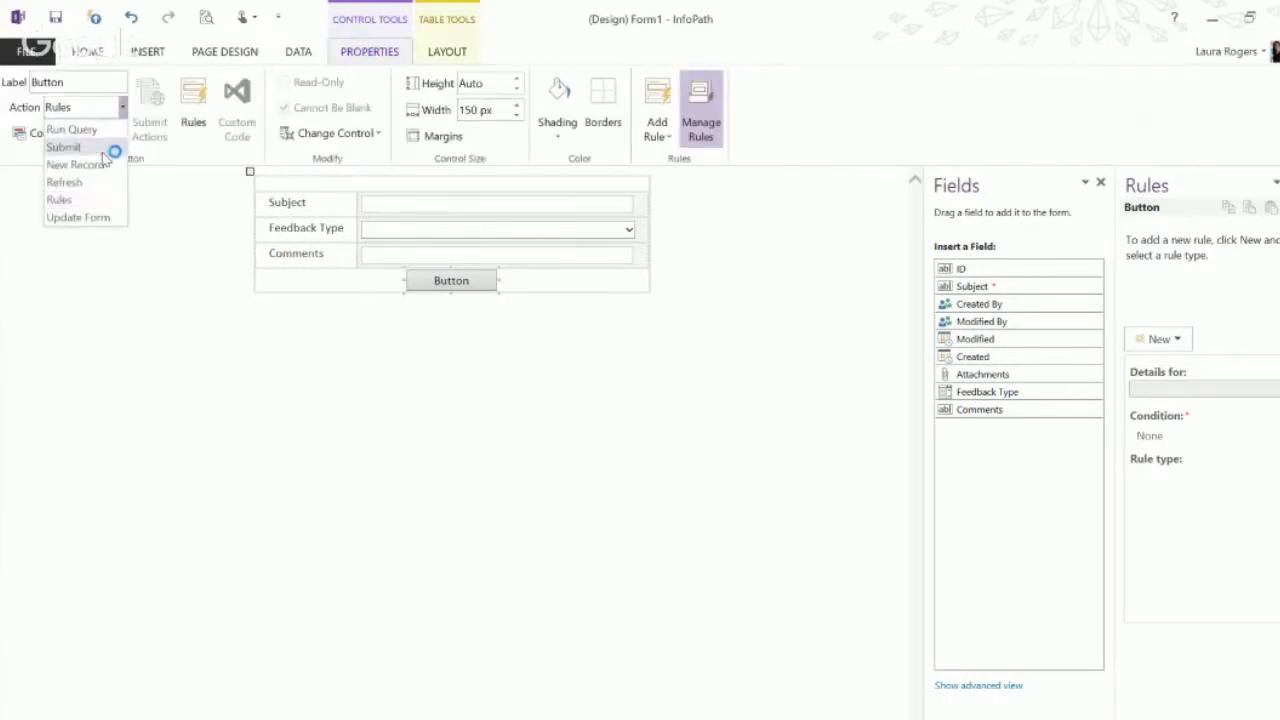
pyautogui.click(108, 147)
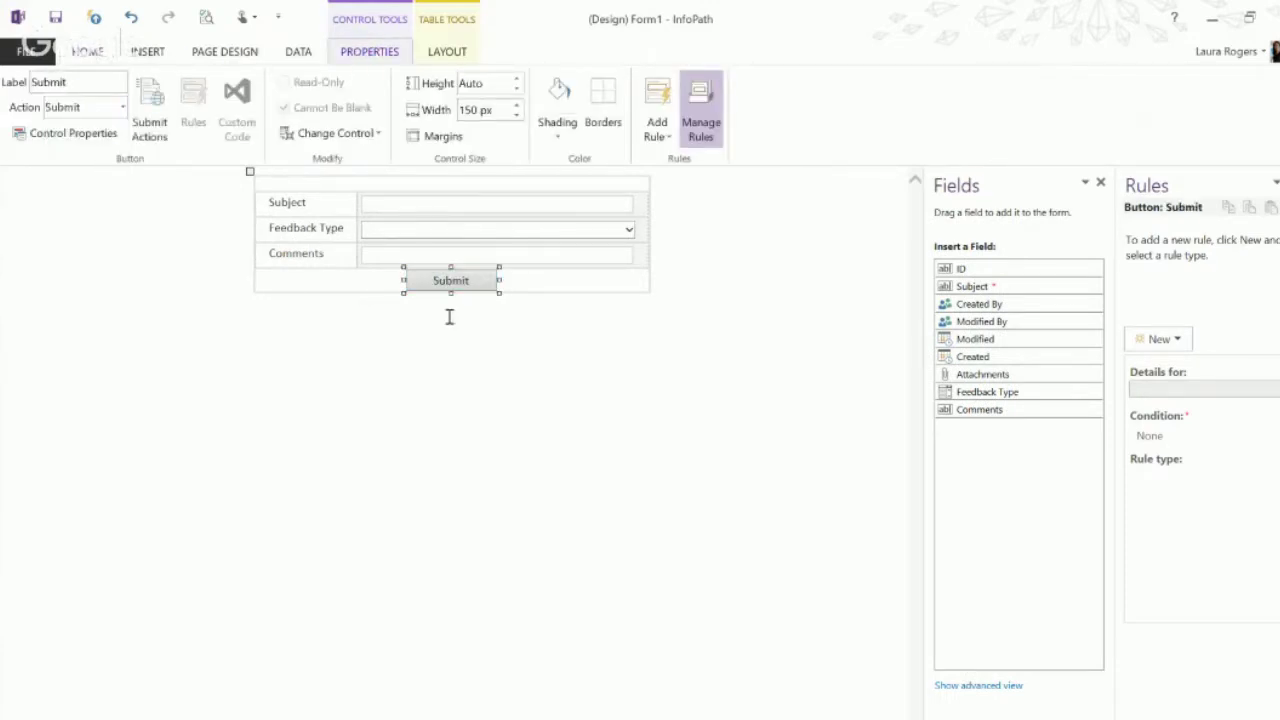
# Enter the heading "Feedback Form" in the form table's empty top row, apply the Title style and center it.
pyautogui.click(90, 52)
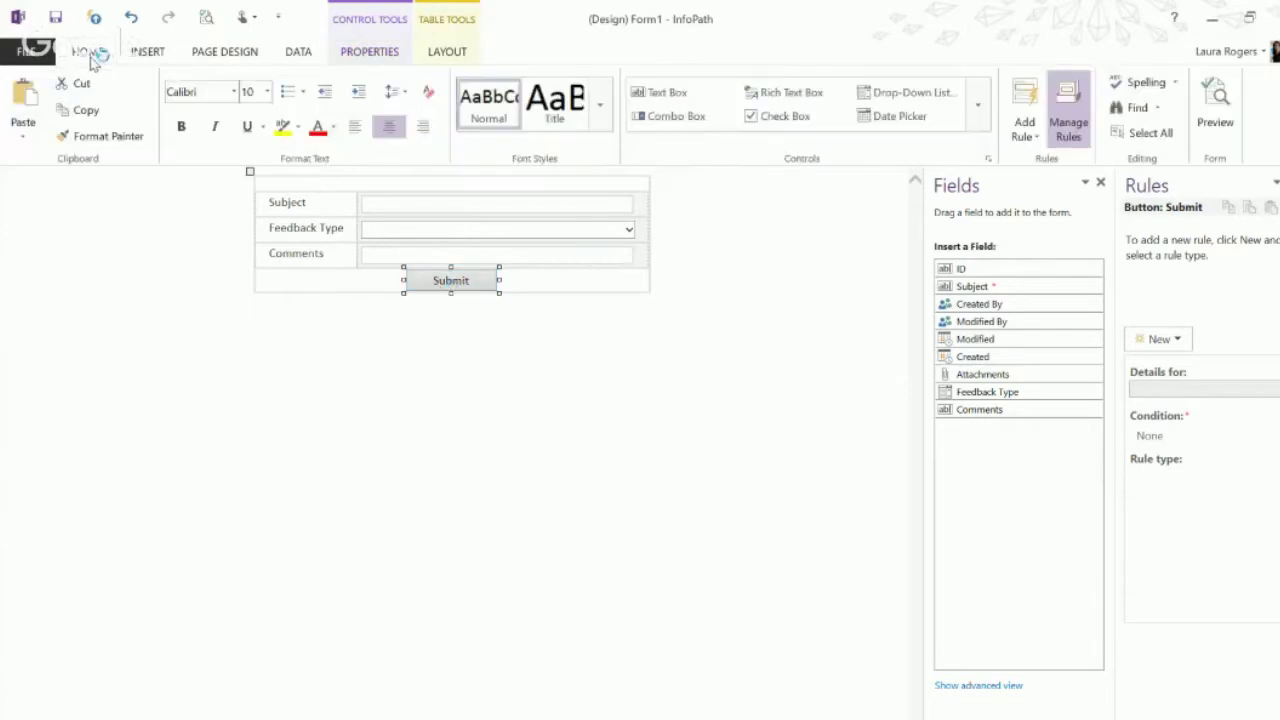
pyautogui.click(979, 128)
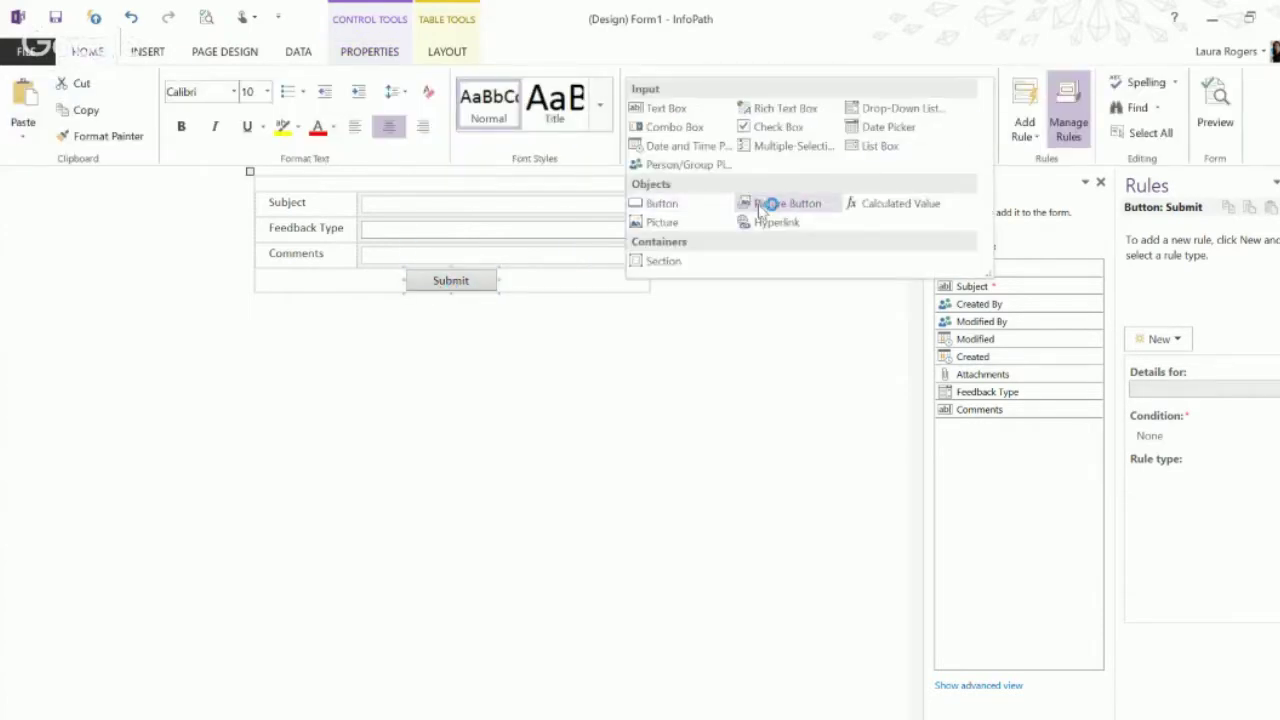
pyautogui.click(352, 286)
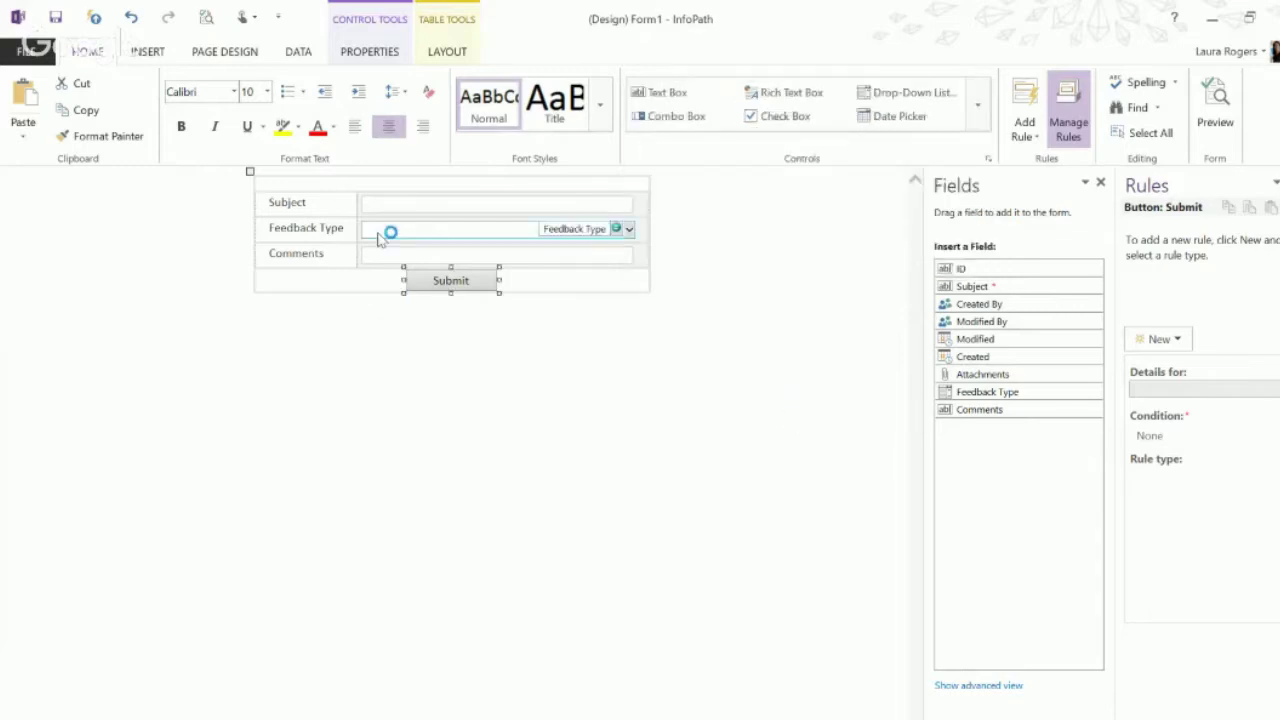
pyautogui.click(388, 185)
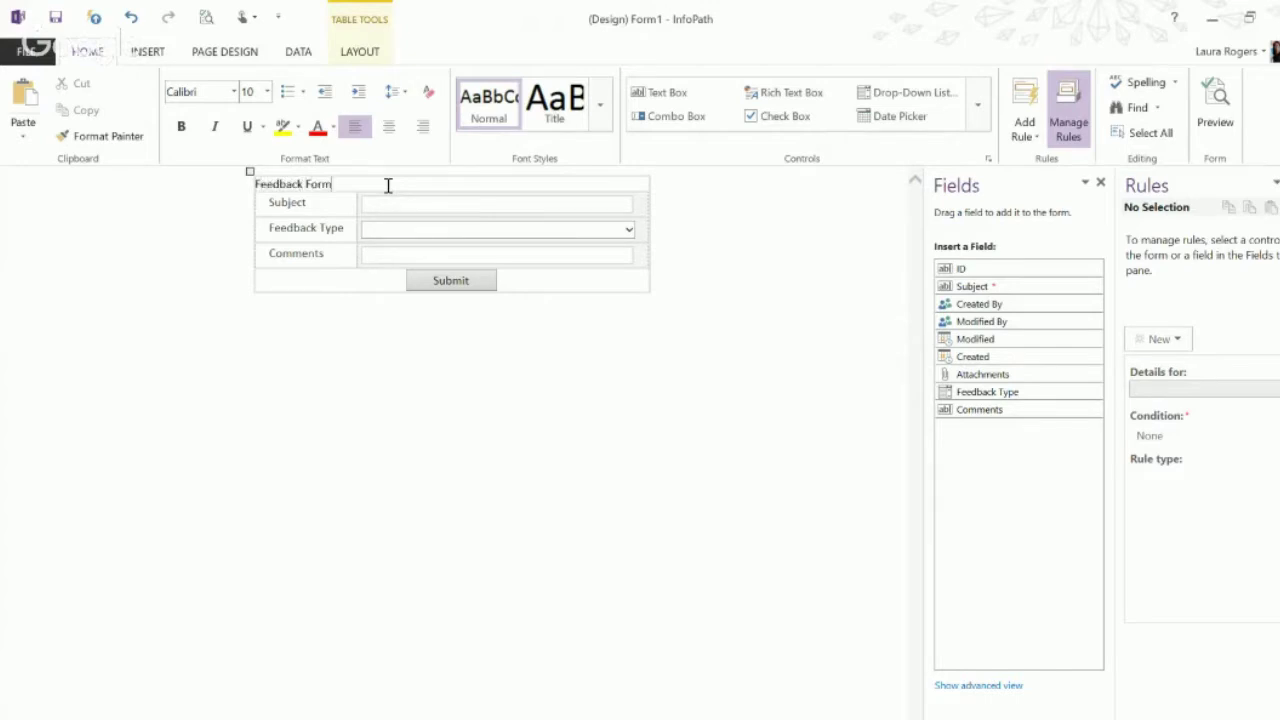
pyautogui.click(552, 104)
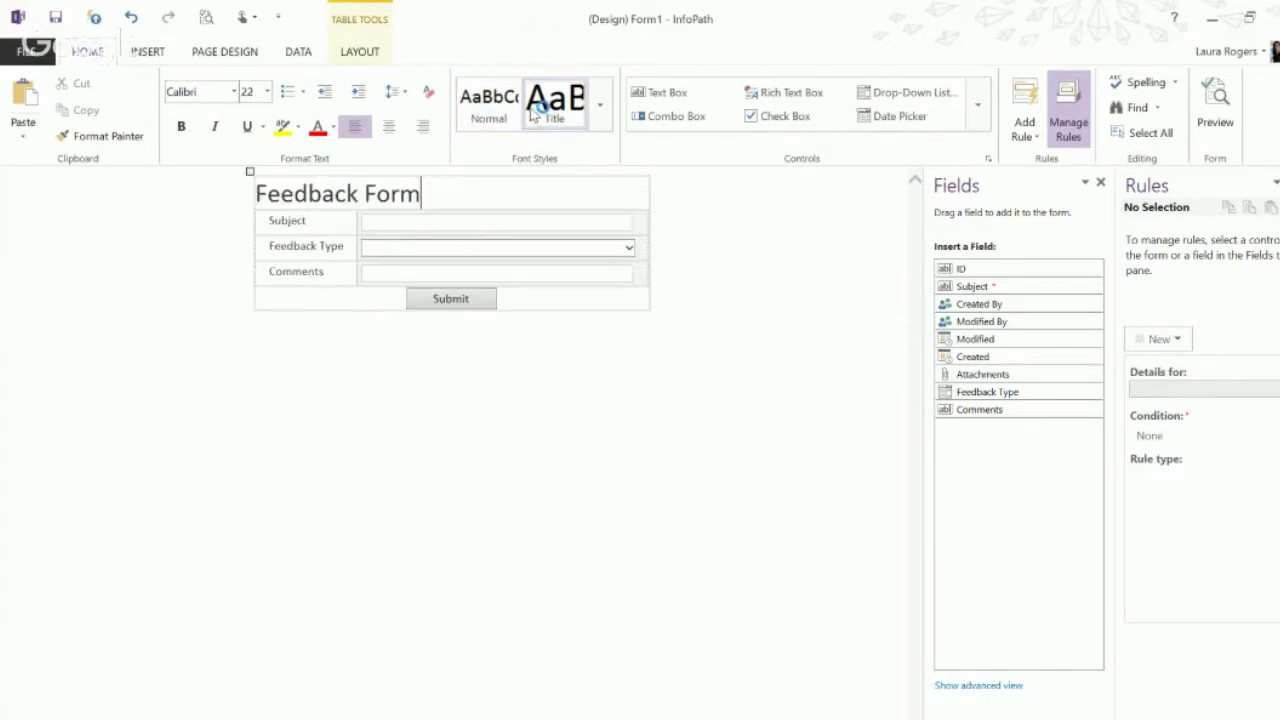
pyautogui.click(391, 127)
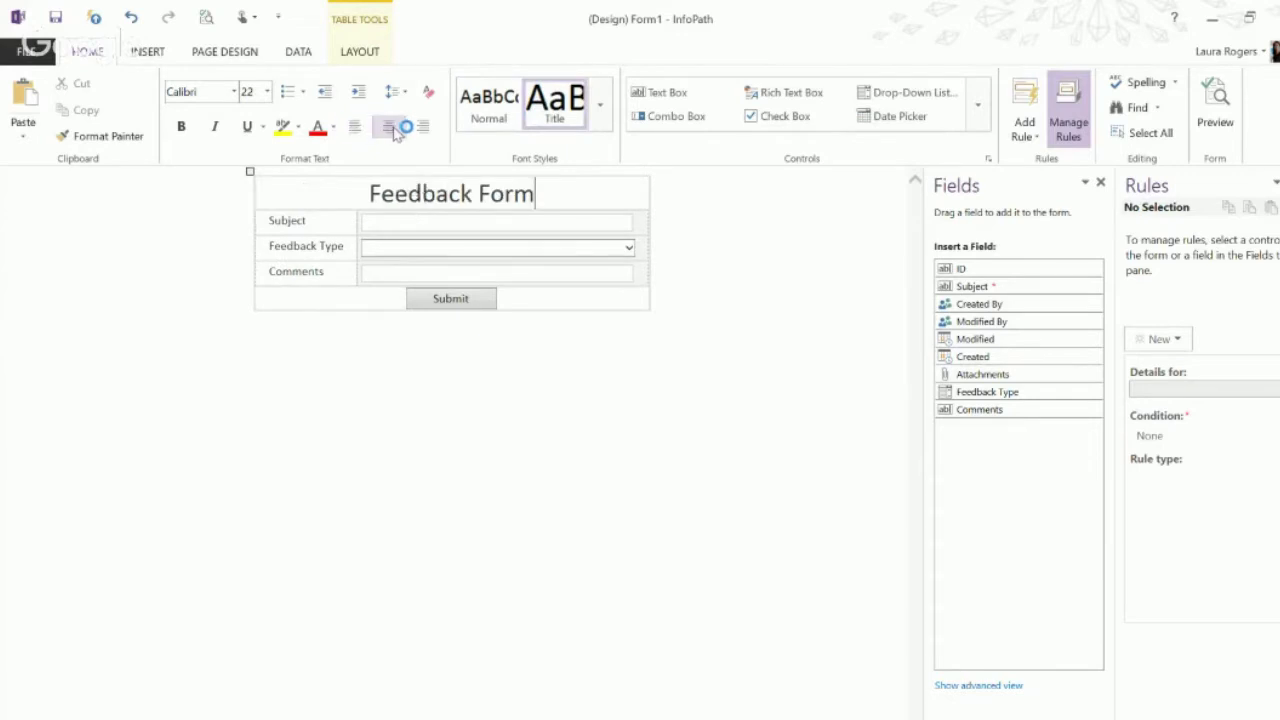
# Publish the form template to the SharePoint list and dismiss the confirmation.
pyautogui.click(97, 17)
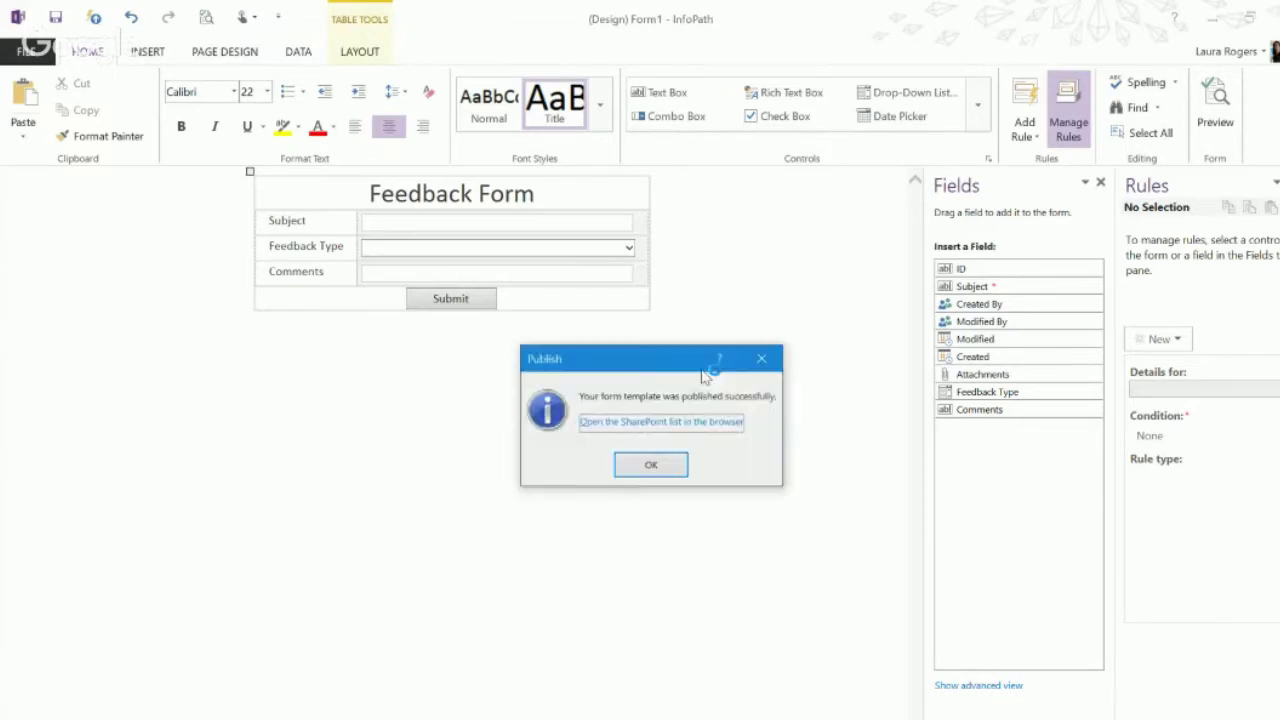
pyautogui.click(643, 468)
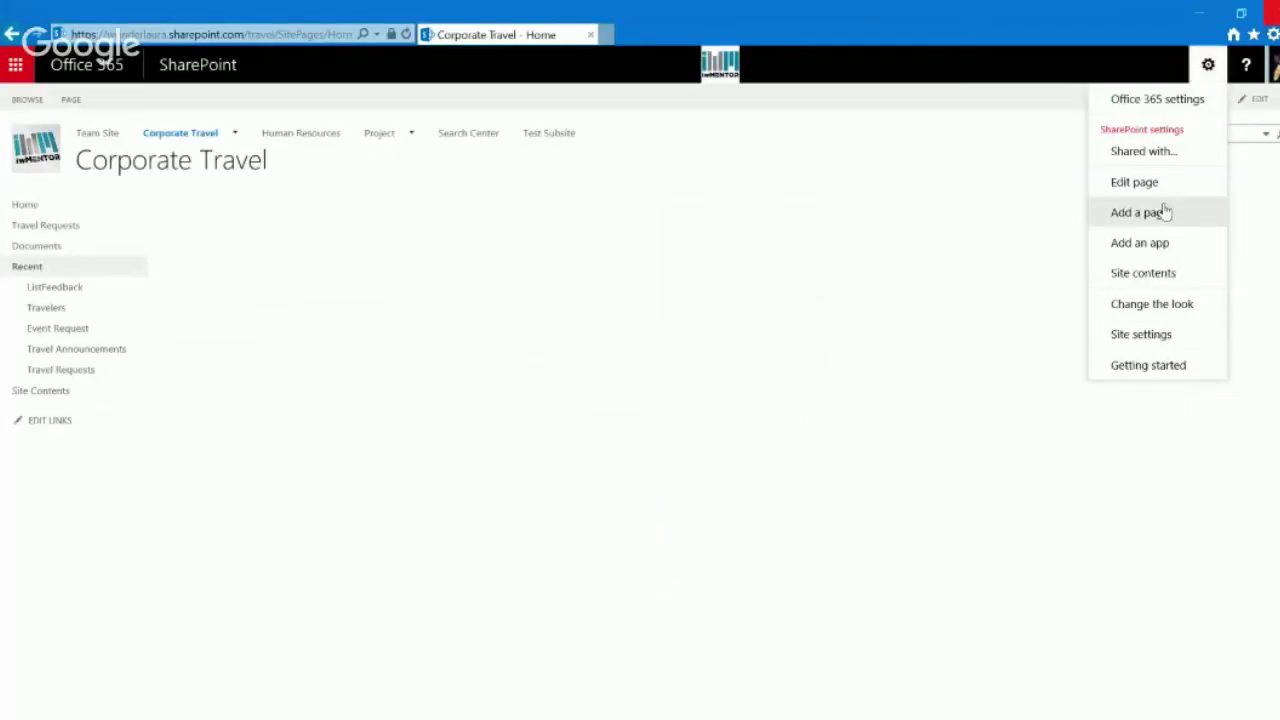
# In SharePoint, put the Corporate Travel home page in edit mode and insert an InfoPath Form Web Part from the Forms category into the right column.
pyautogui.click(1163, 209)
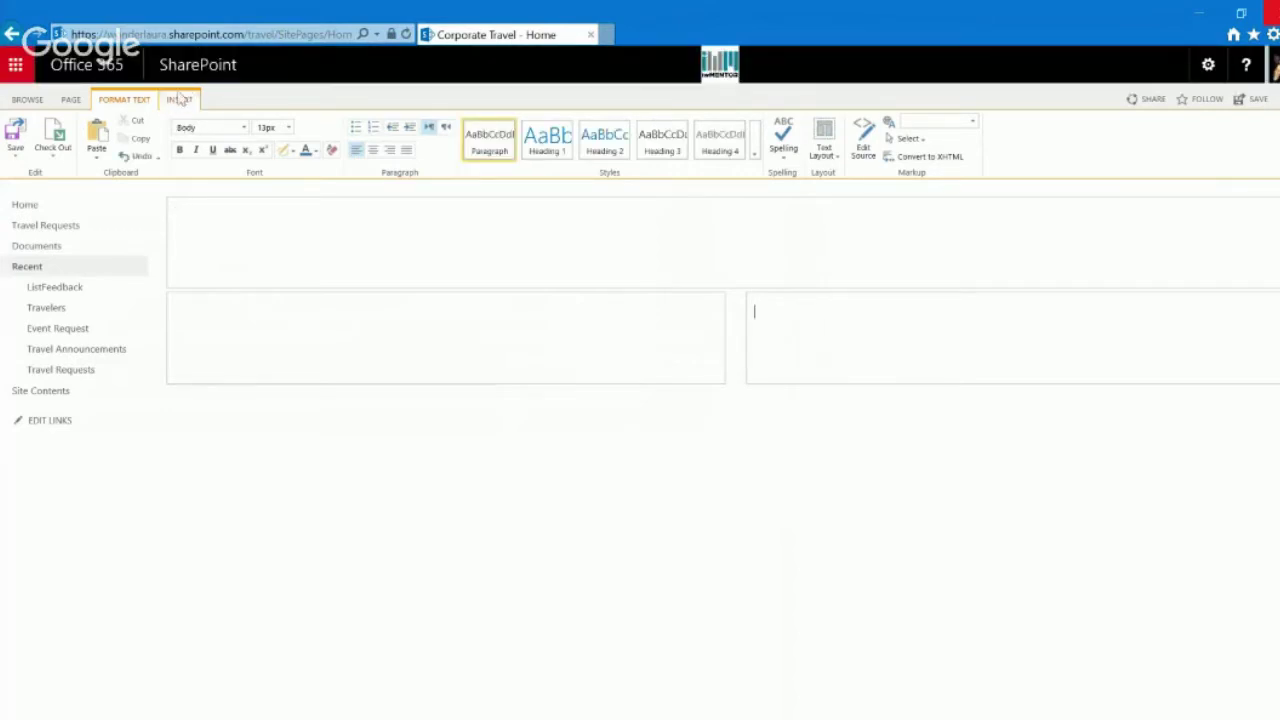
pyautogui.click(179, 100)
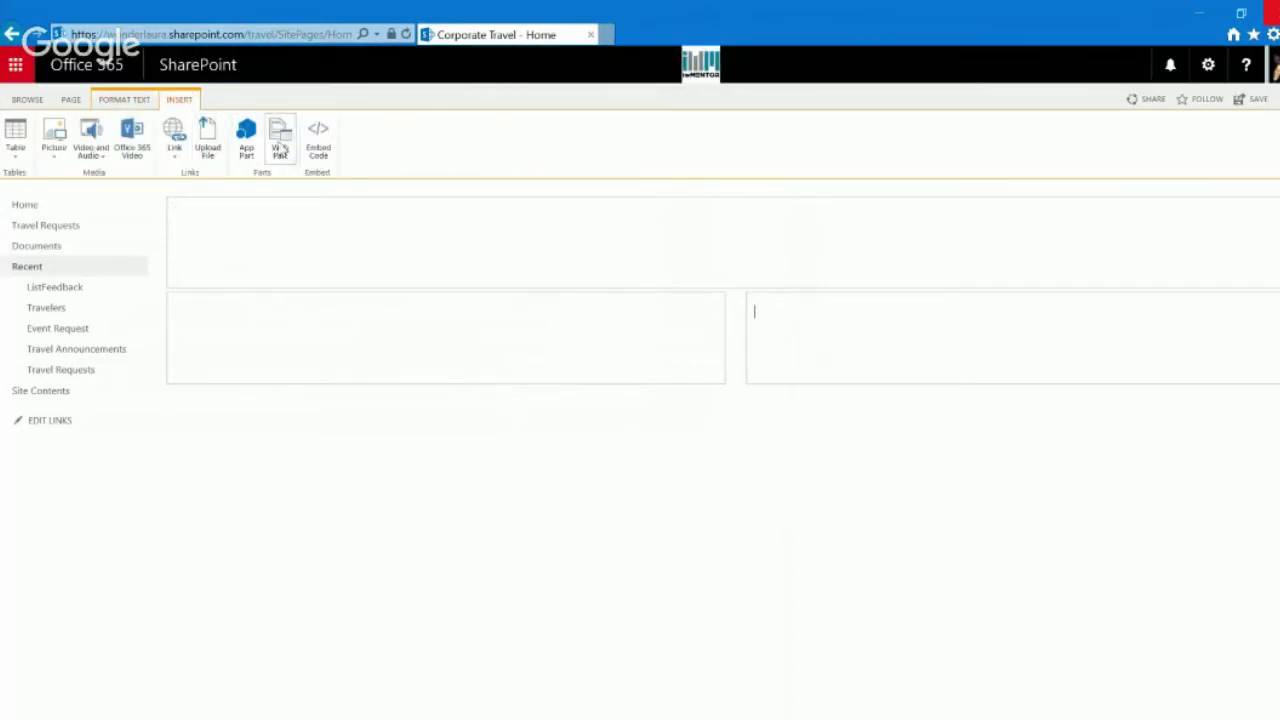
pyautogui.click(280, 140)
pyautogui.hotkey('alt', 'Tab')
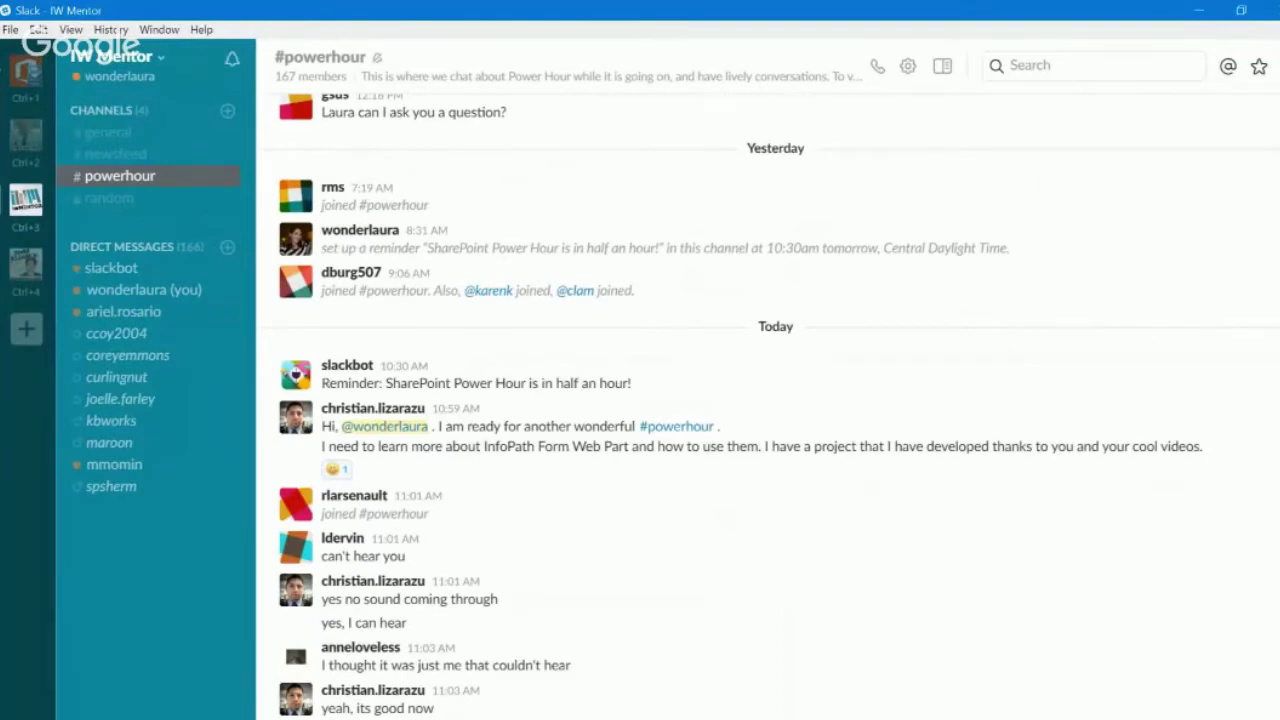
pyautogui.click(1198, 10)
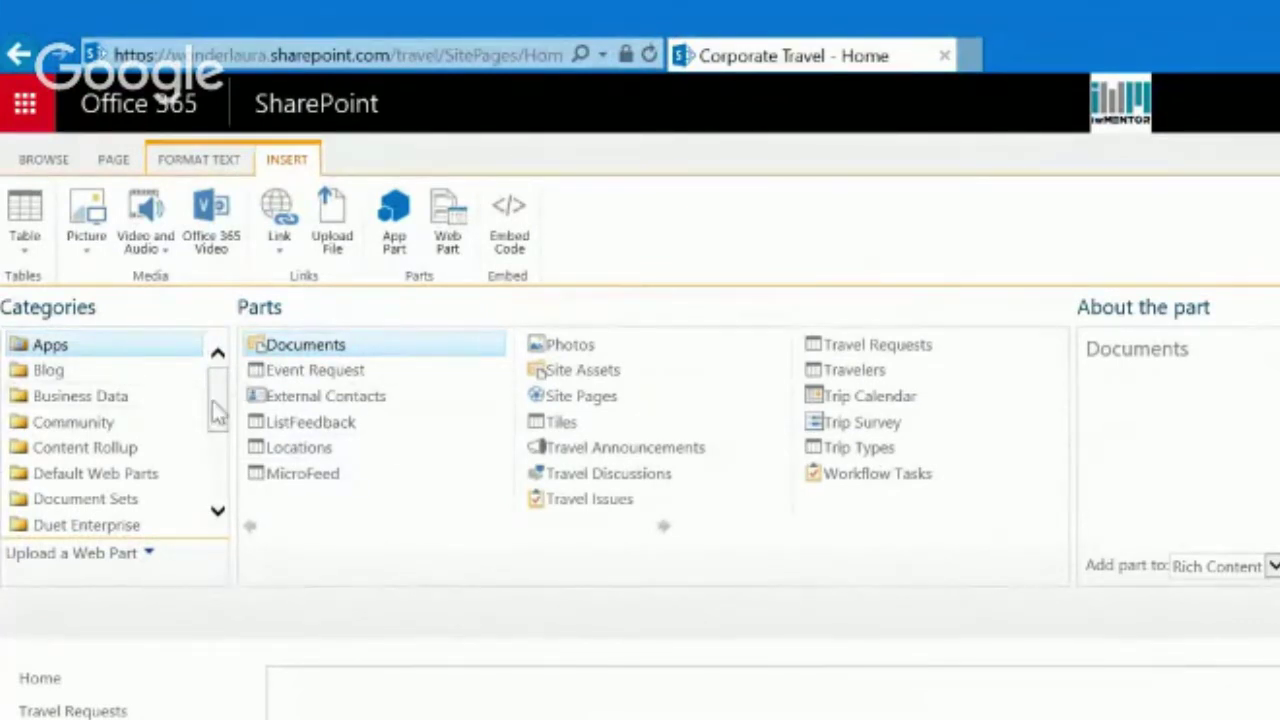
pyautogui.moveTo(214, 405); pyautogui.dragTo(210, 437)
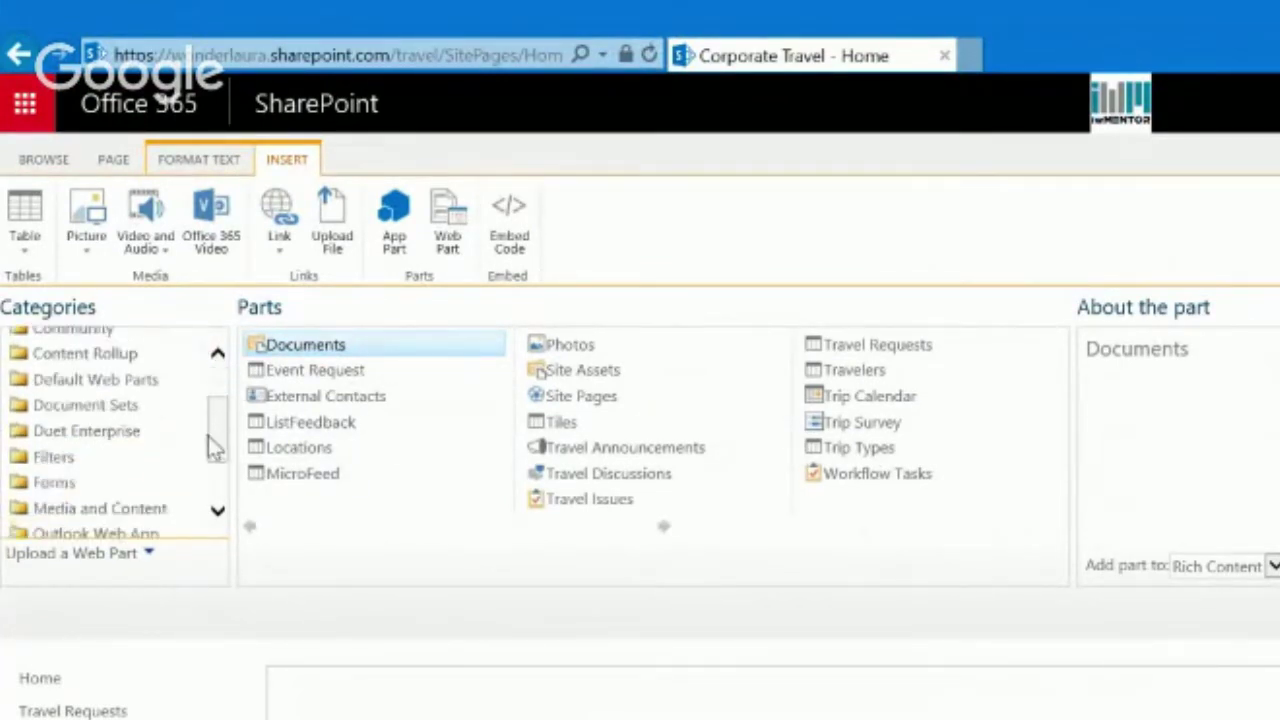
pyautogui.click(90, 484)
pyautogui.click(364, 373)
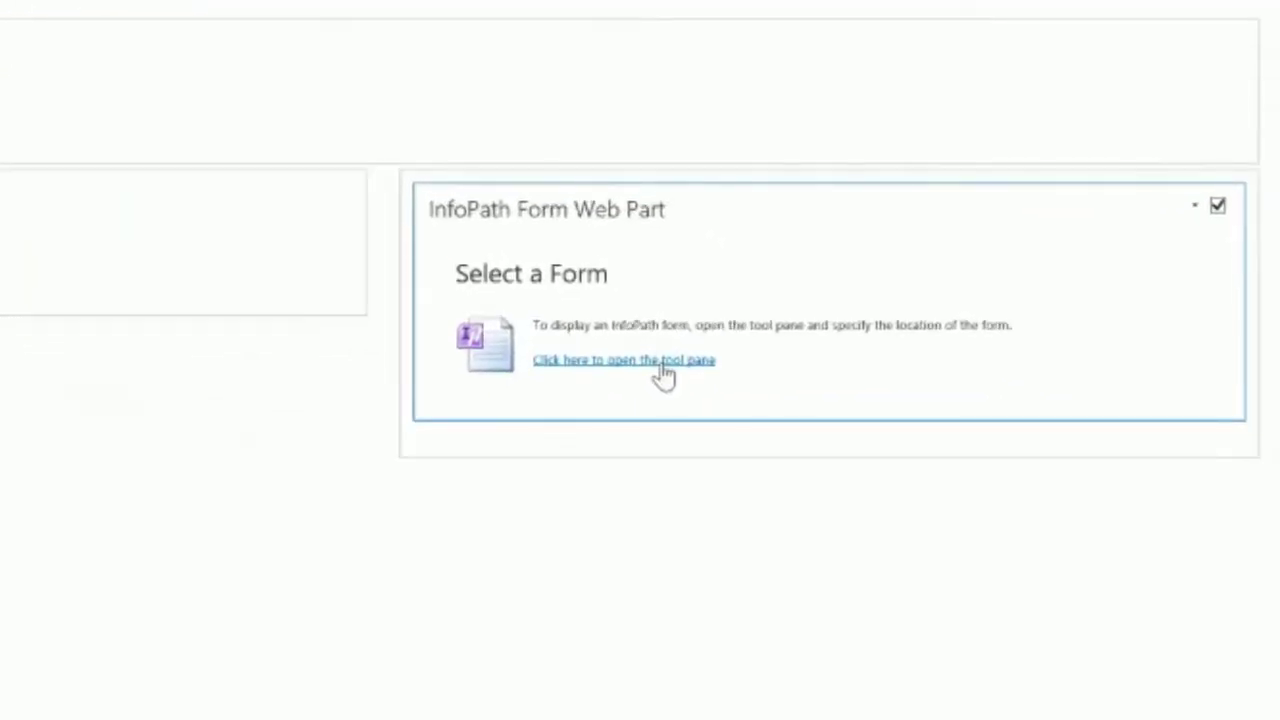
# Configure the InfoPath Form Web Part to use the ListFeedback list with content type Item, and save the page.
pyautogui.click(663, 363)
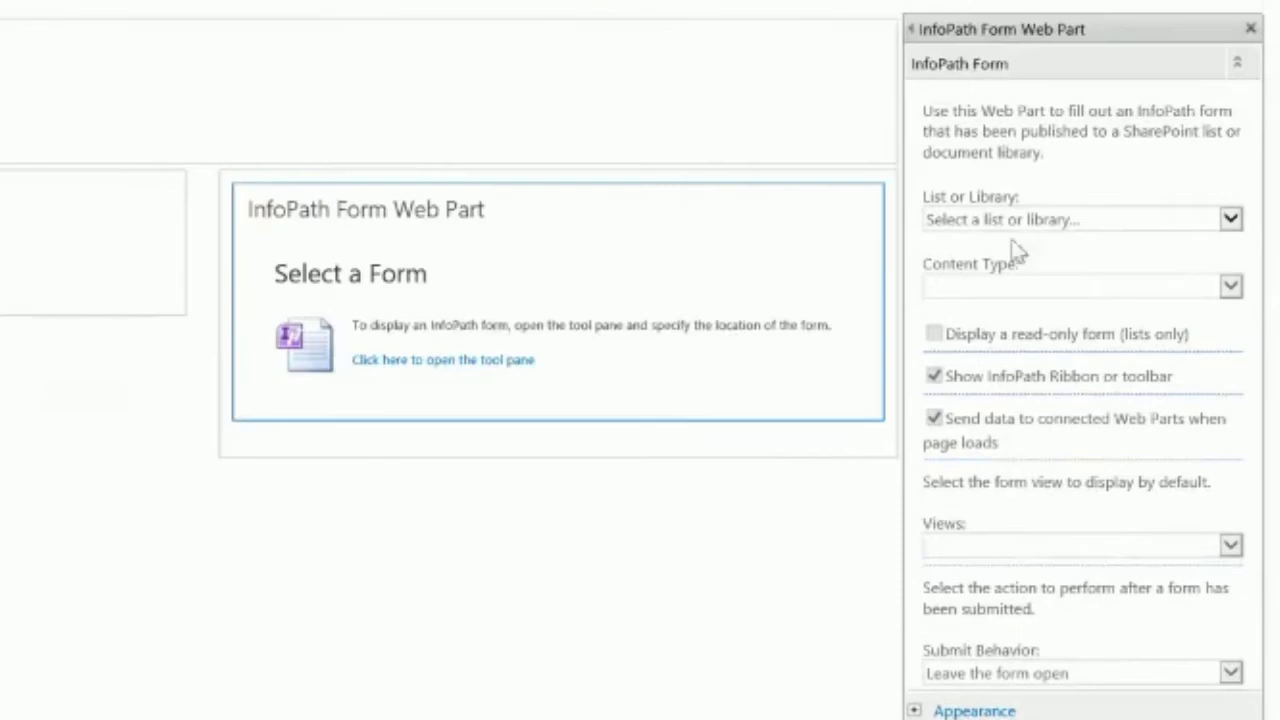
pyautogui.click(1180, 224)
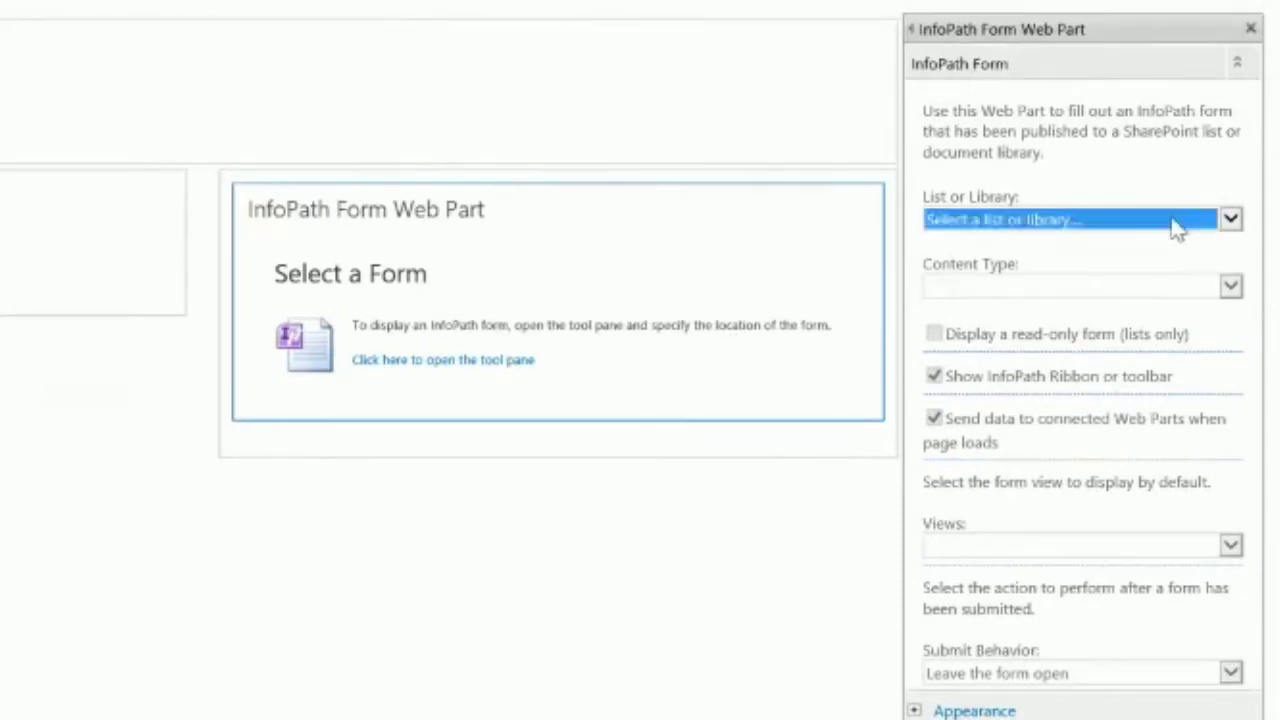
pyautogui.click(1038, 238)
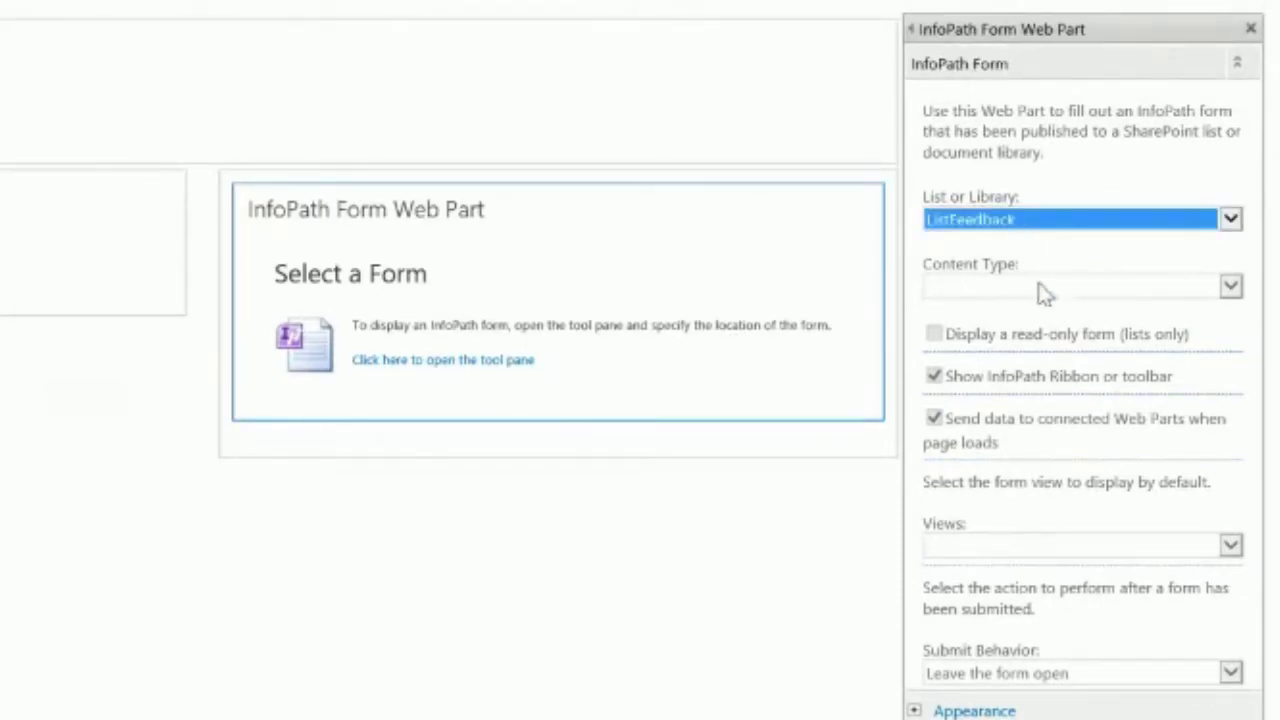
pyautogui.click(1098, 290)
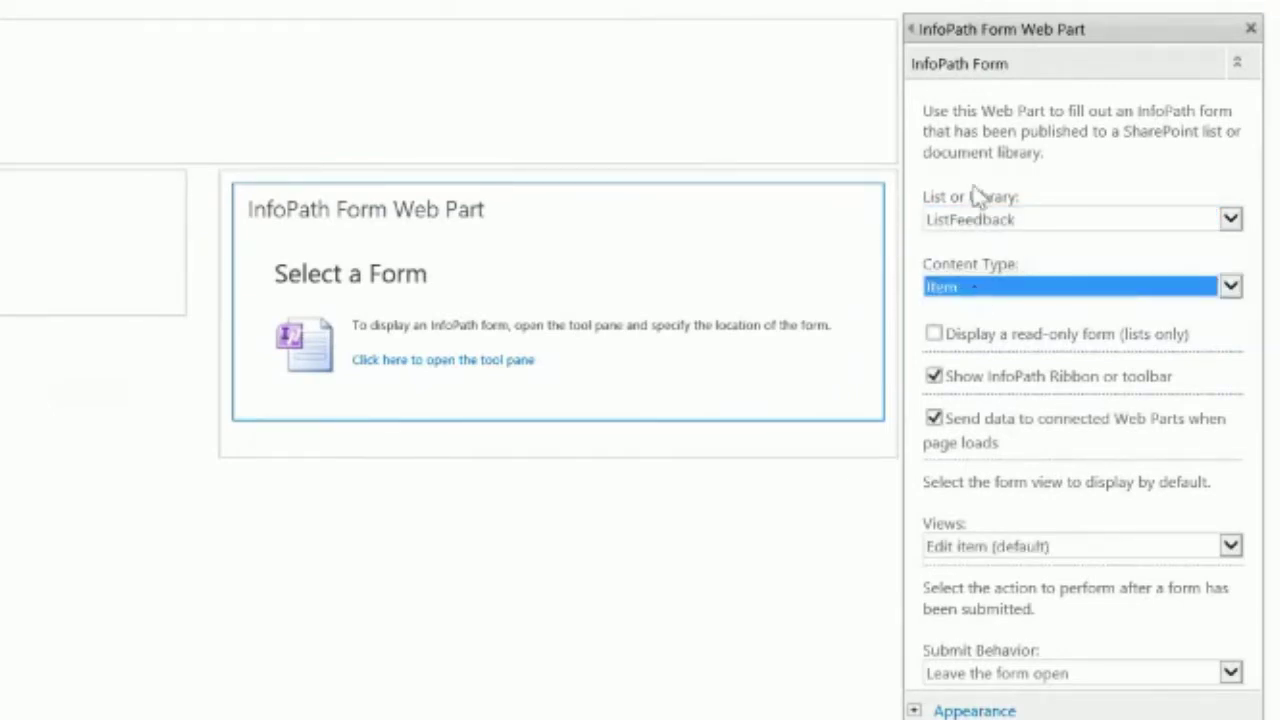
pyautogui.click(1034, 228)
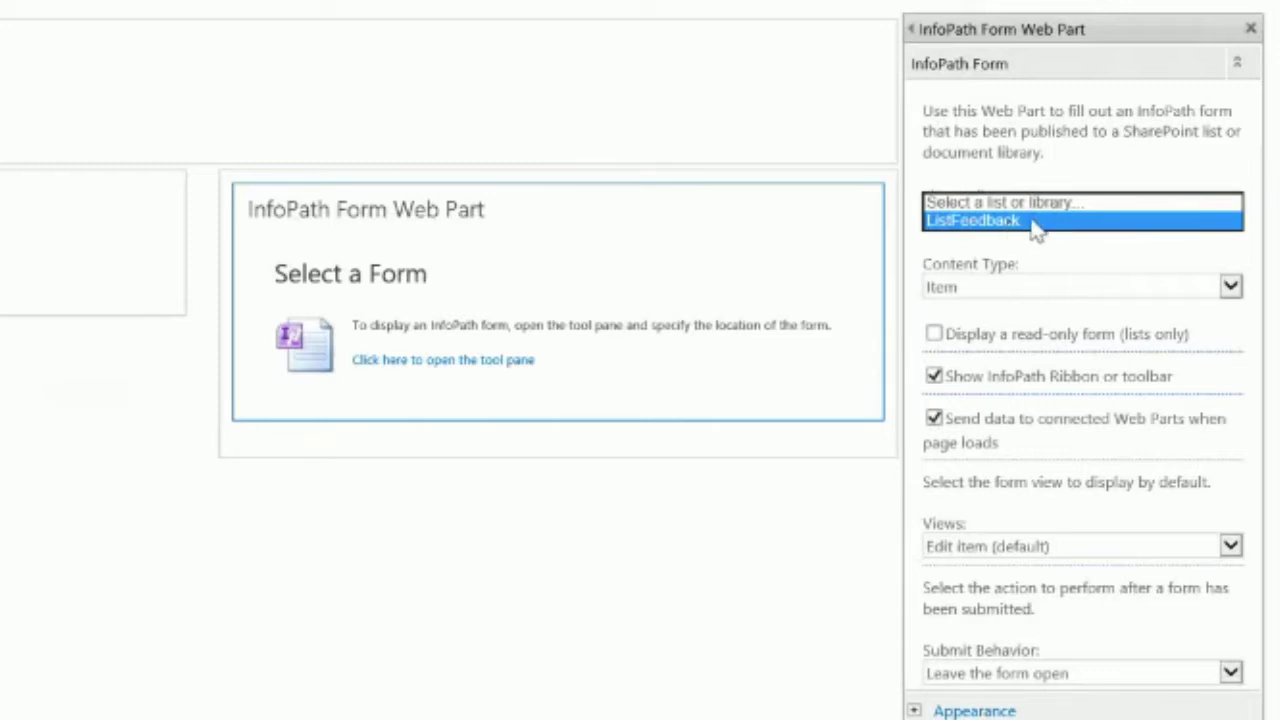
pyautogui.click(995, 222)
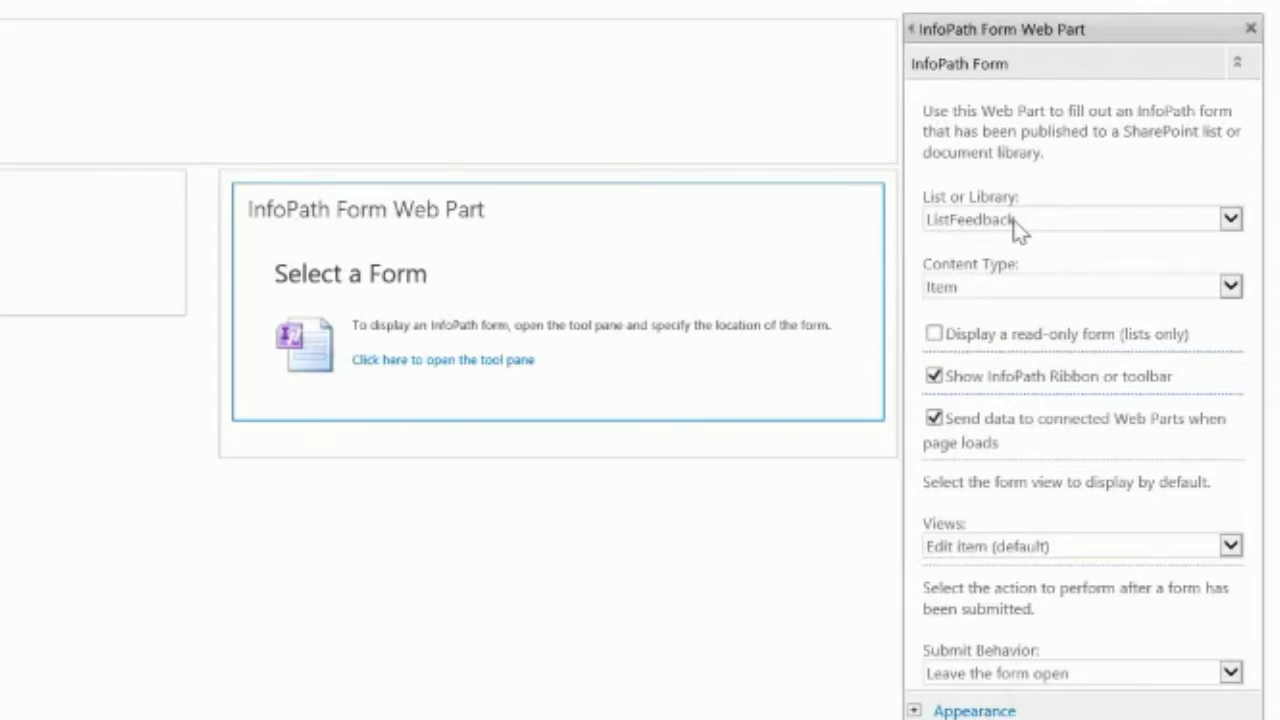
pyautogui.click(1130, 290)
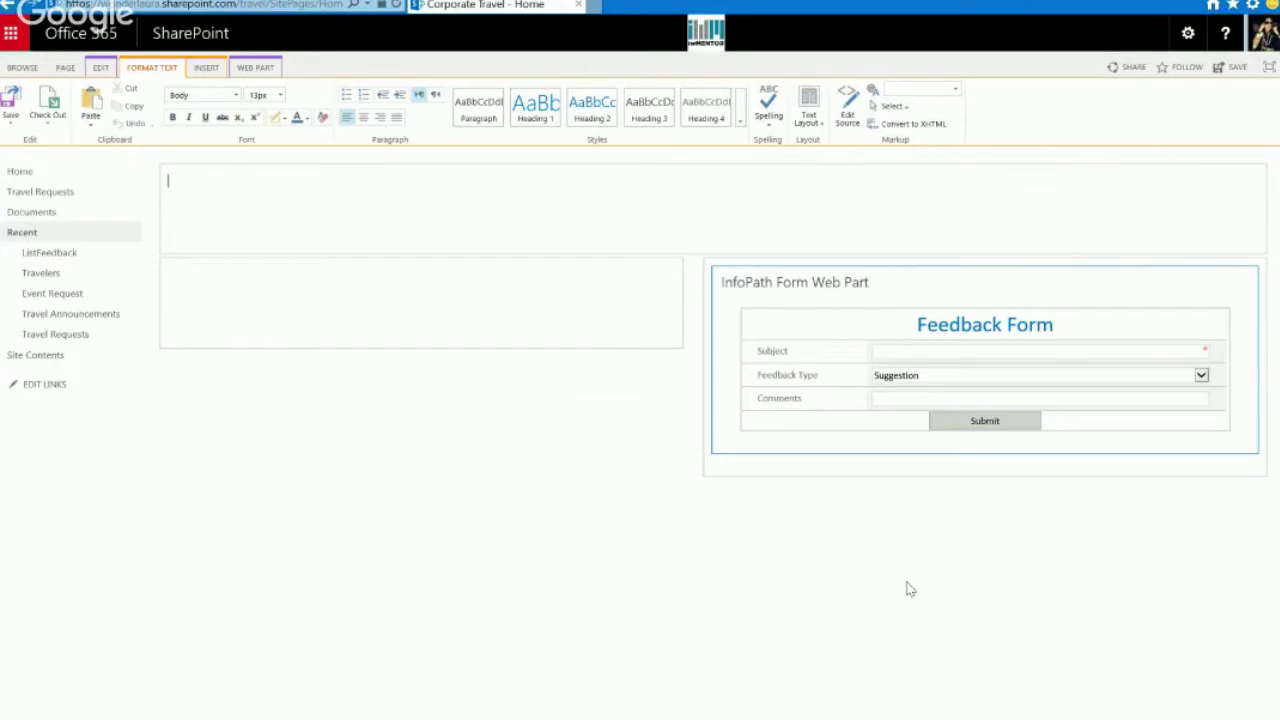
pyautogui.click(10, 108)
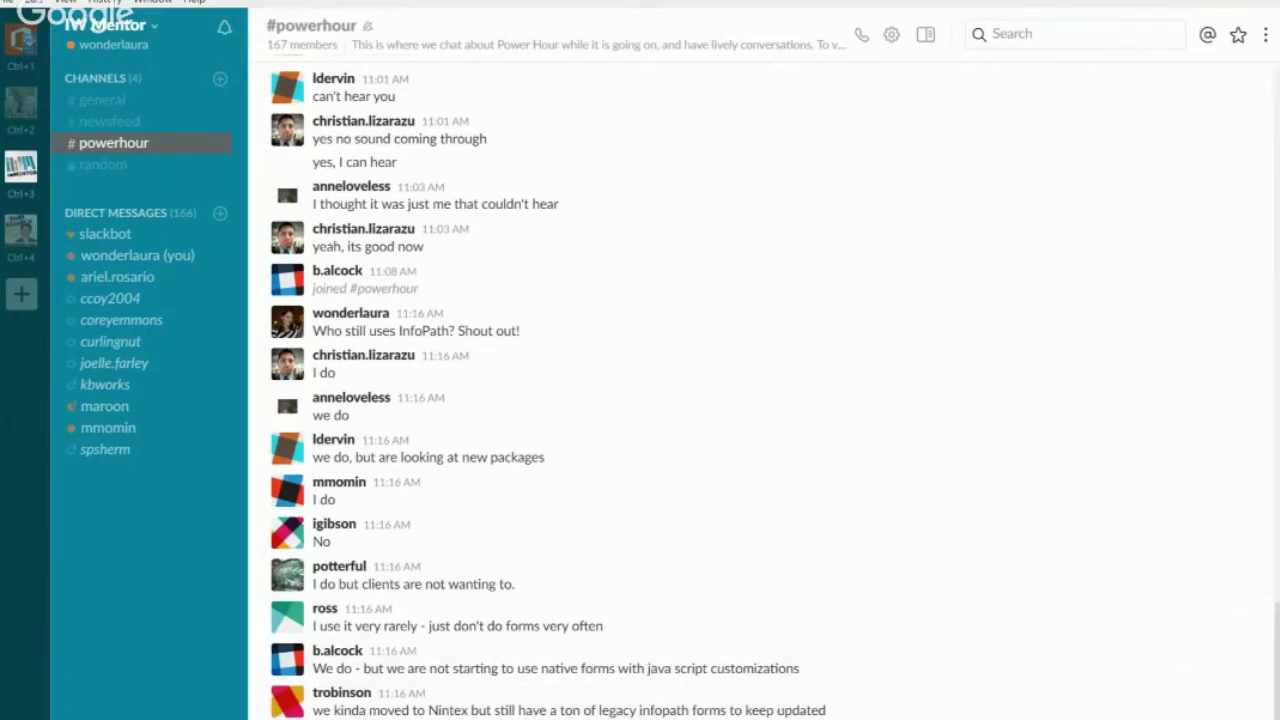
pyautogui.hotkey('alt', 'Tab')
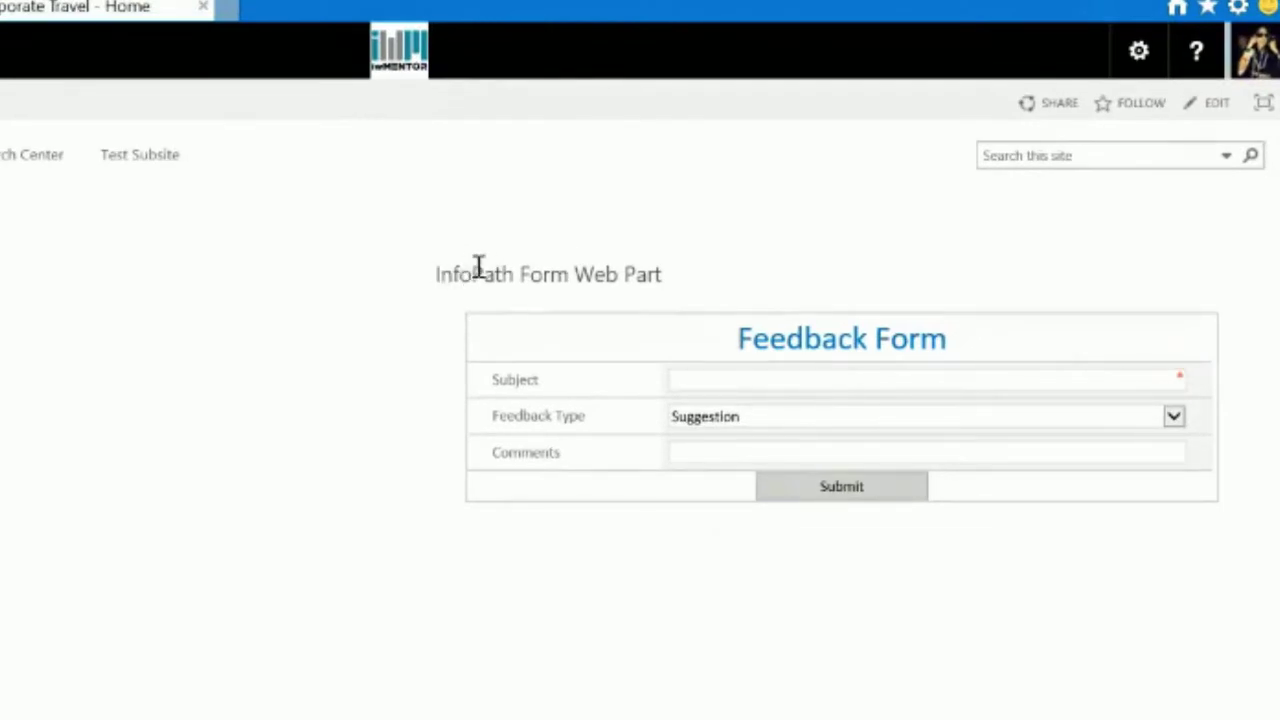
# Submit a test entry through the feedback form with subject "testing", feedback type Suggestion and comments "stuff here".
pyautogui.click(766, 388)
pyautogui.write('testing')
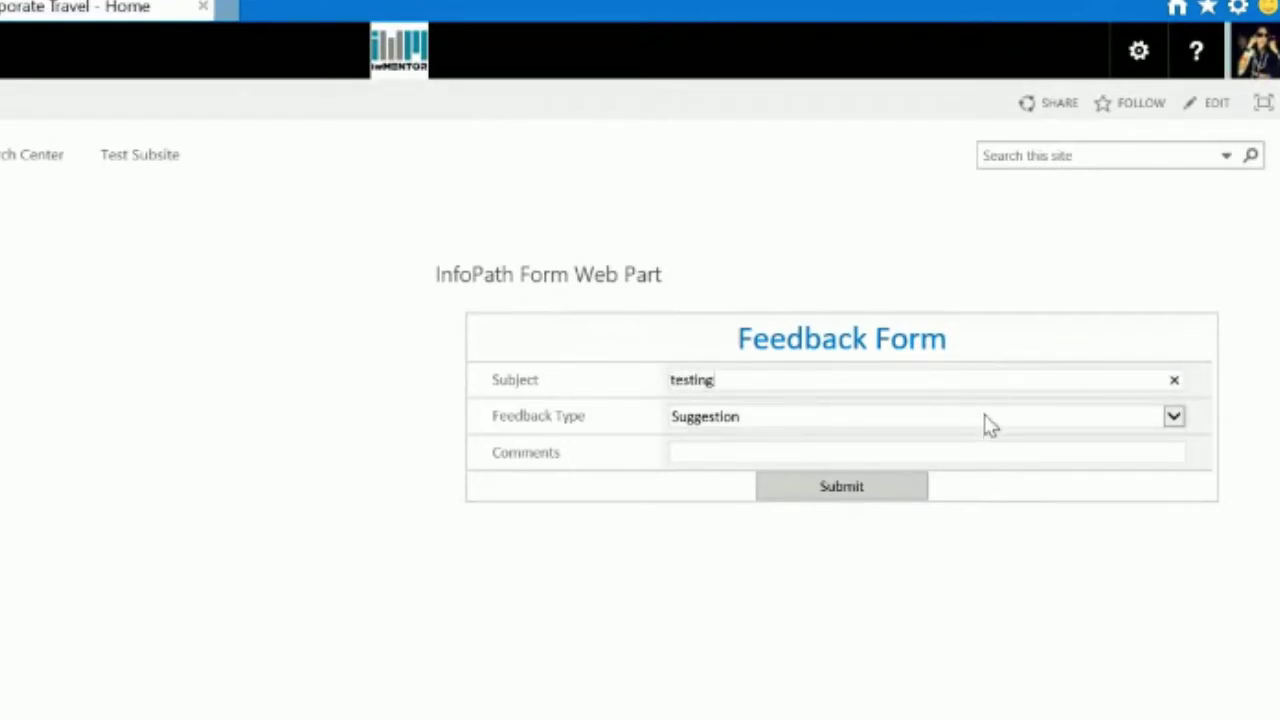
pyautogui.click(986, 420)
pyautogui.click(989, 416)
pyautogui.click(994, 451)
pyautogui.write('stuff here')
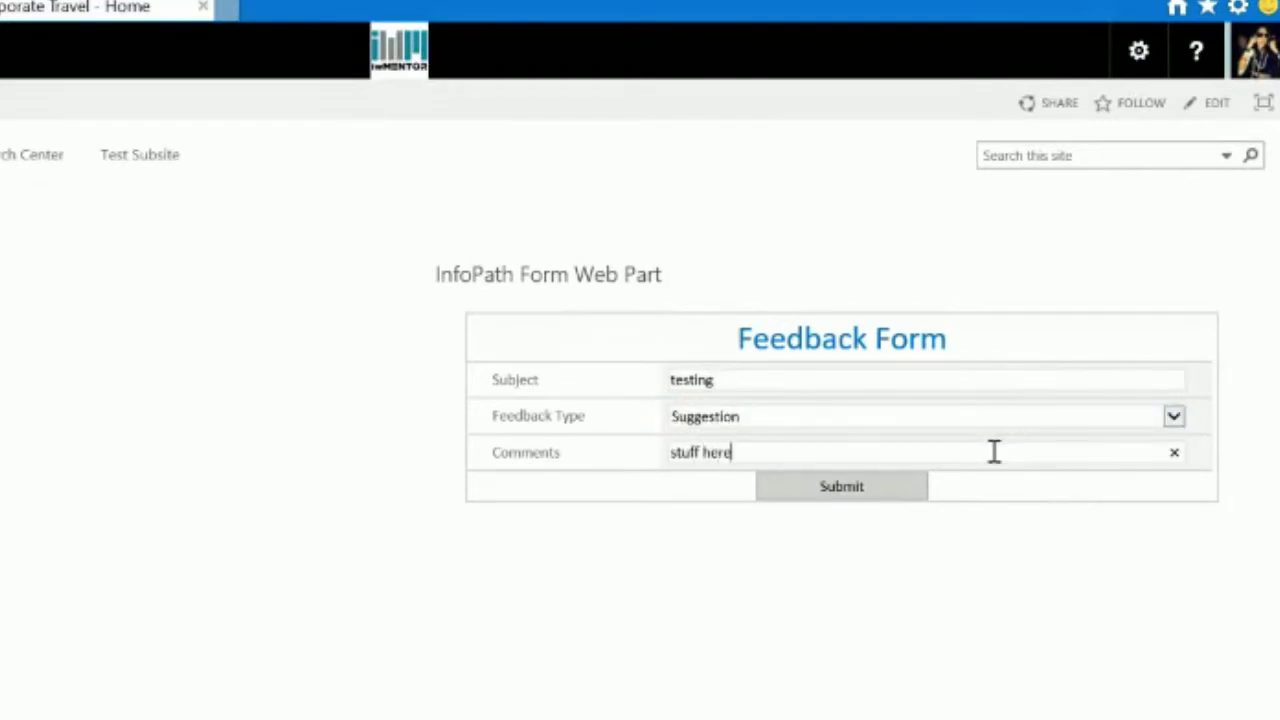
pyautogui.click(868, 492)
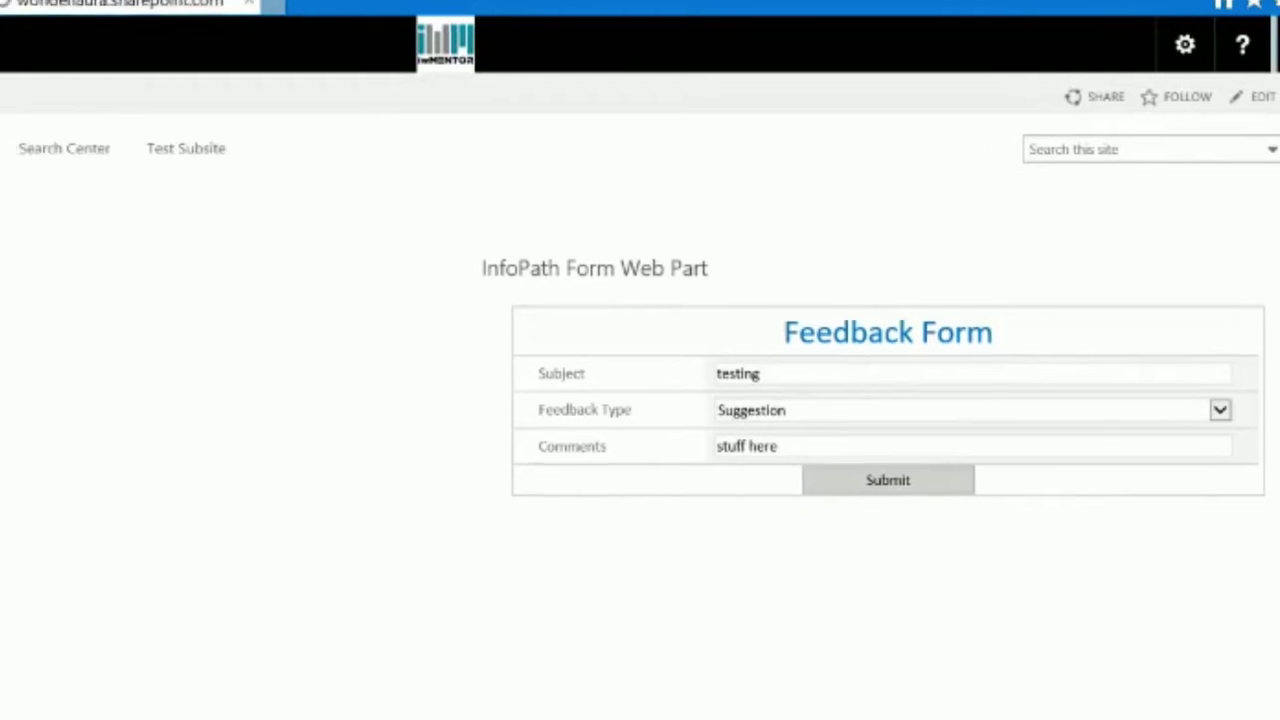
pyautogui.click(136, 298)
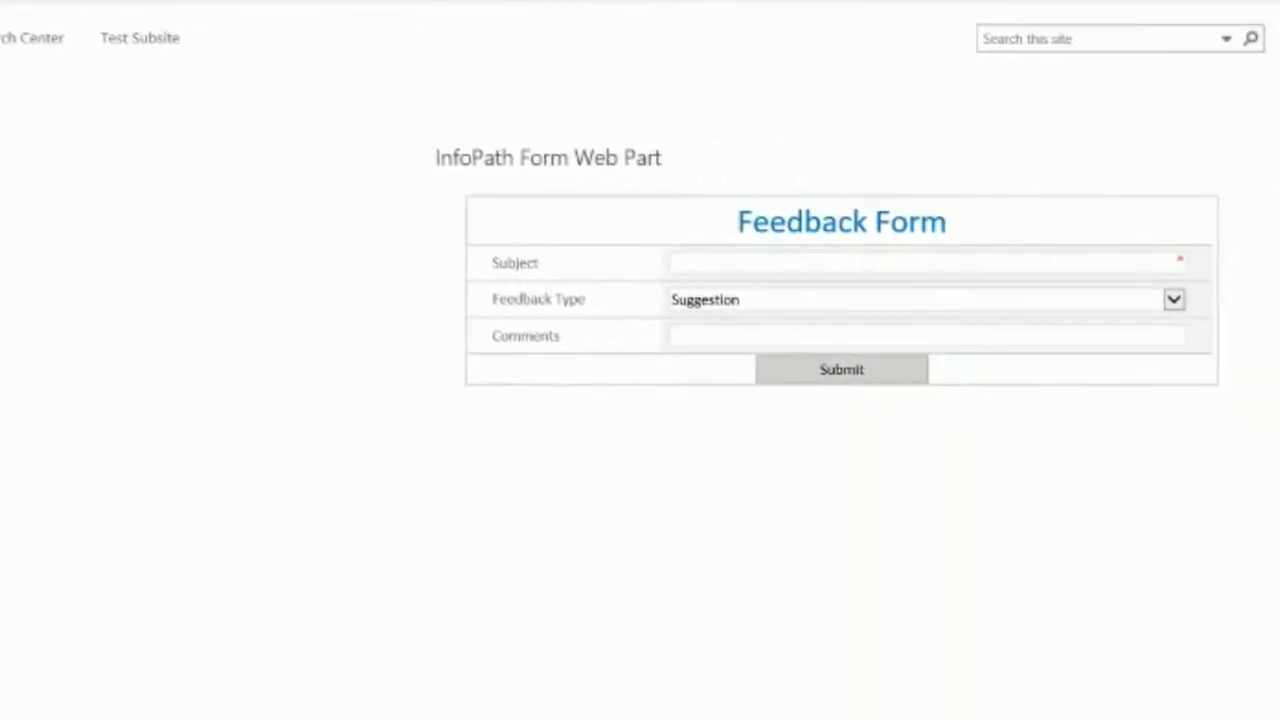
# Put the home page in edit mode, open the InfoPath Form Web Part's properties, and apply chrome type None.
pyautogui.click(1047, 116)
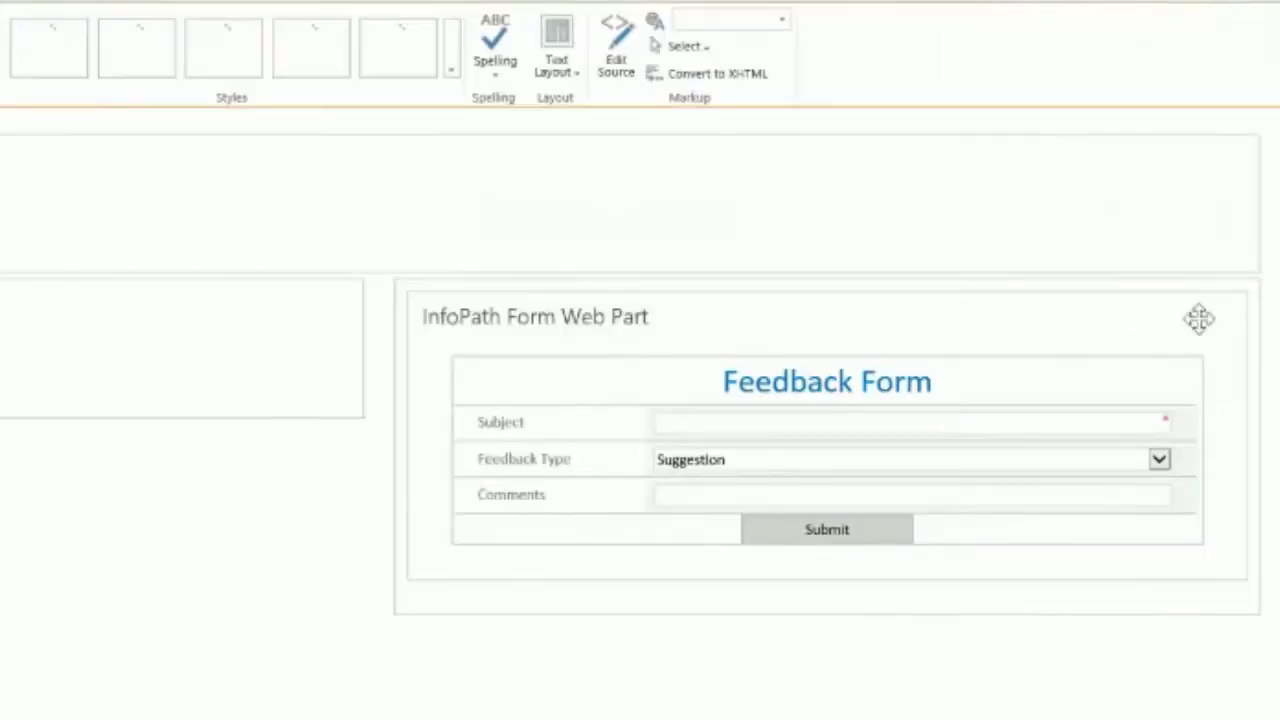
pyautogui.click(1196, 315)
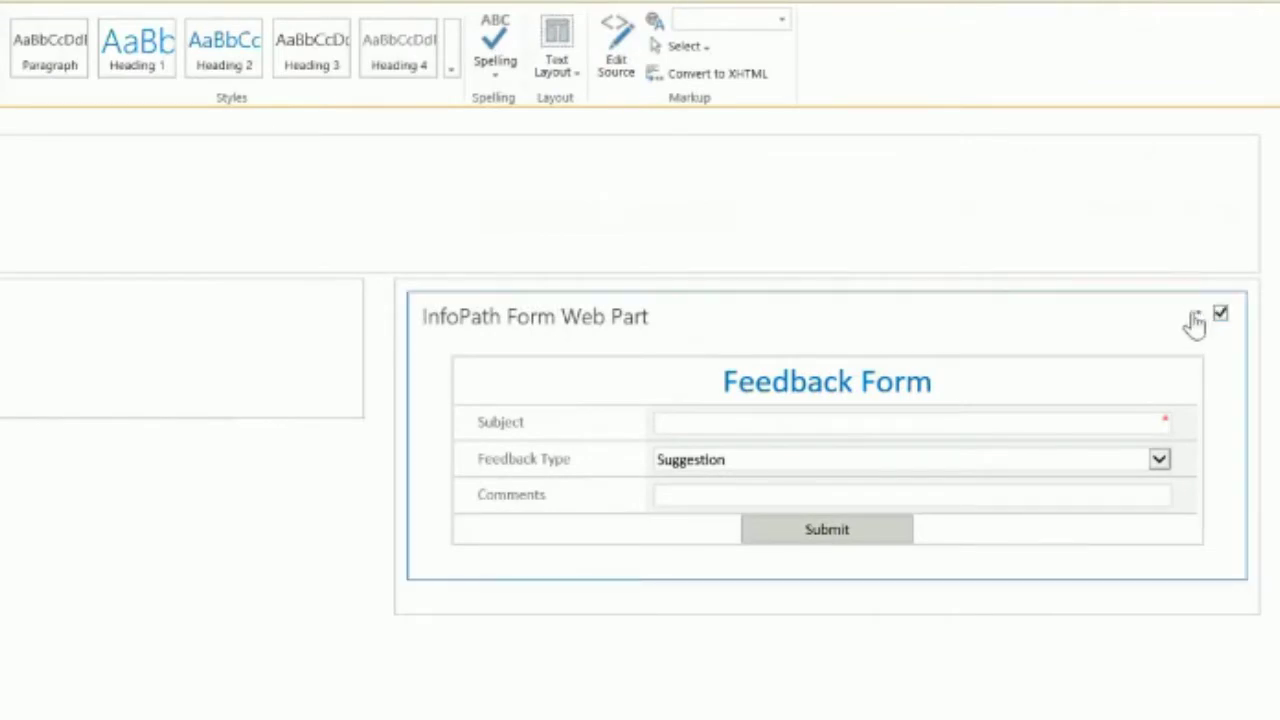
pyautogui.click(1137, 420)
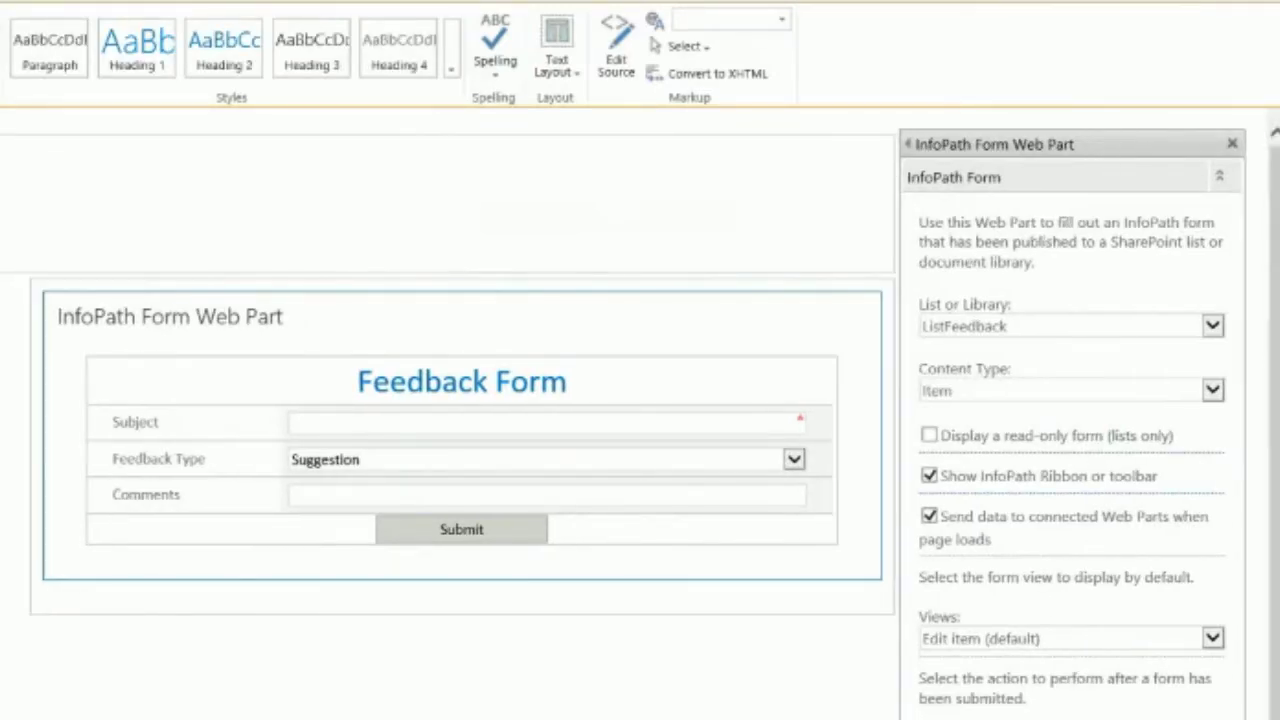
pyautogui.scroll(-3, 640, 400)
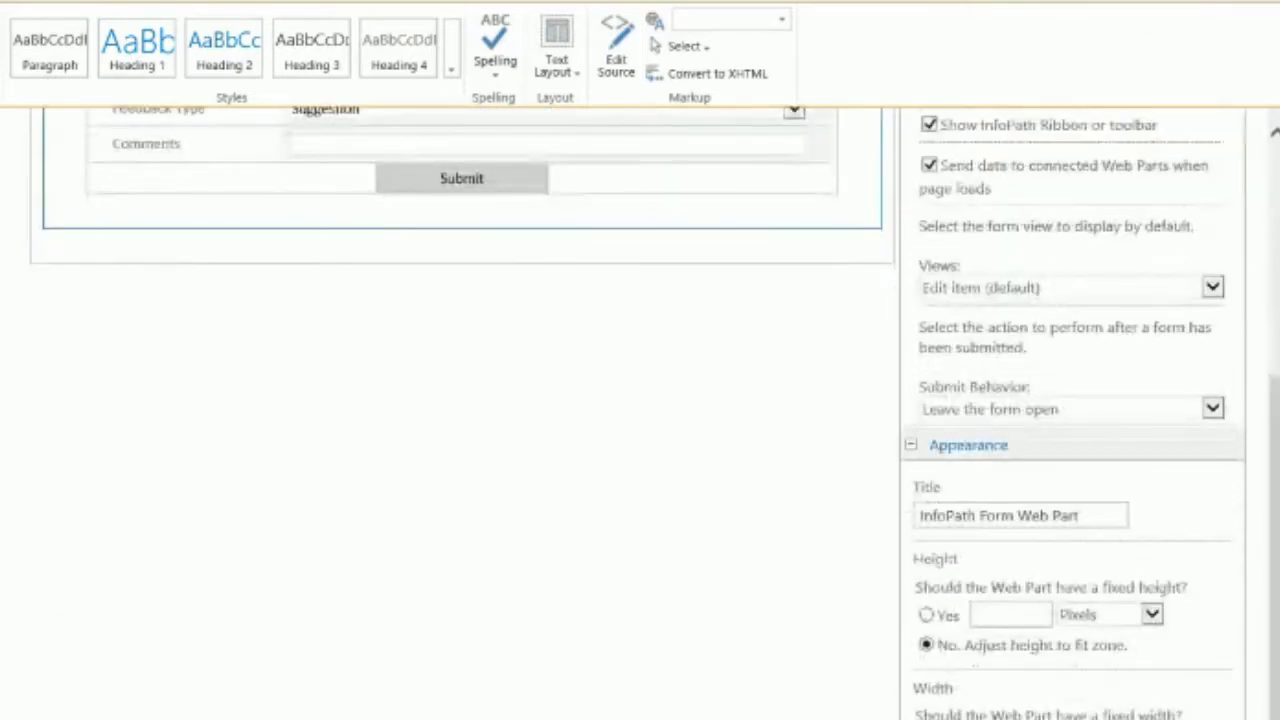
pyautogui.scroll(3, 1278, 594)
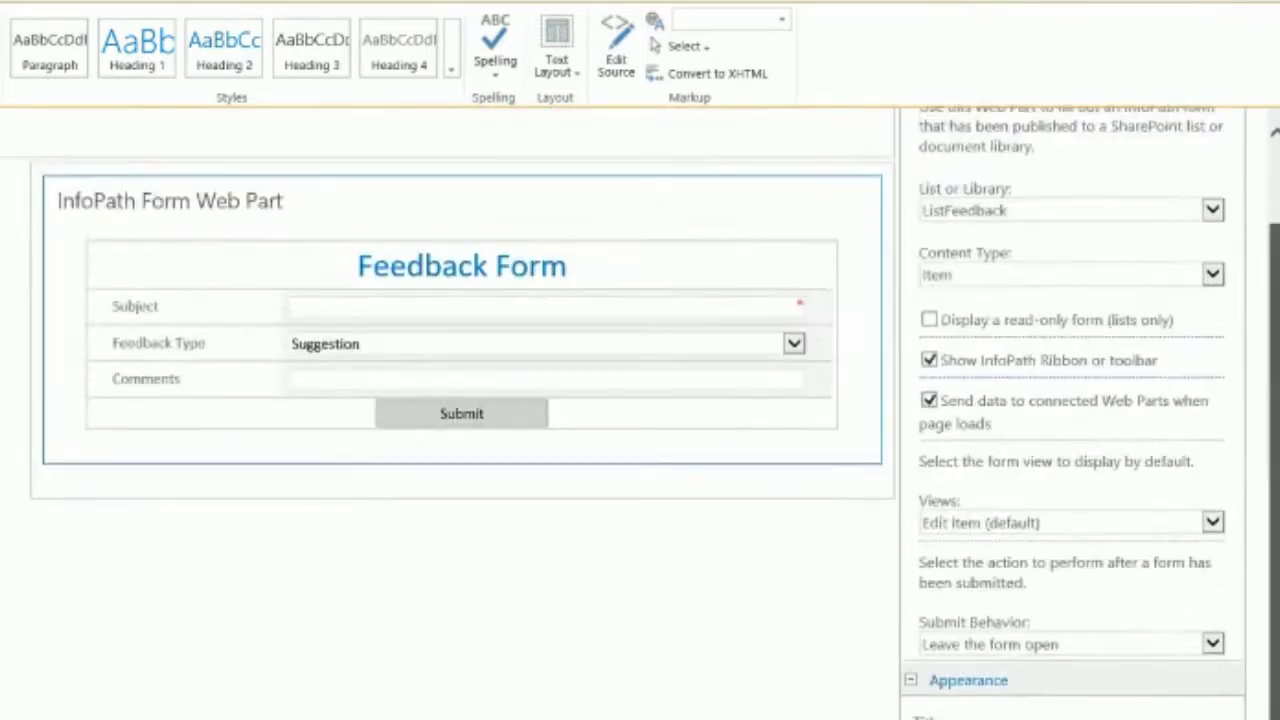
pyautogui.scroll(-3, 1278, 594)
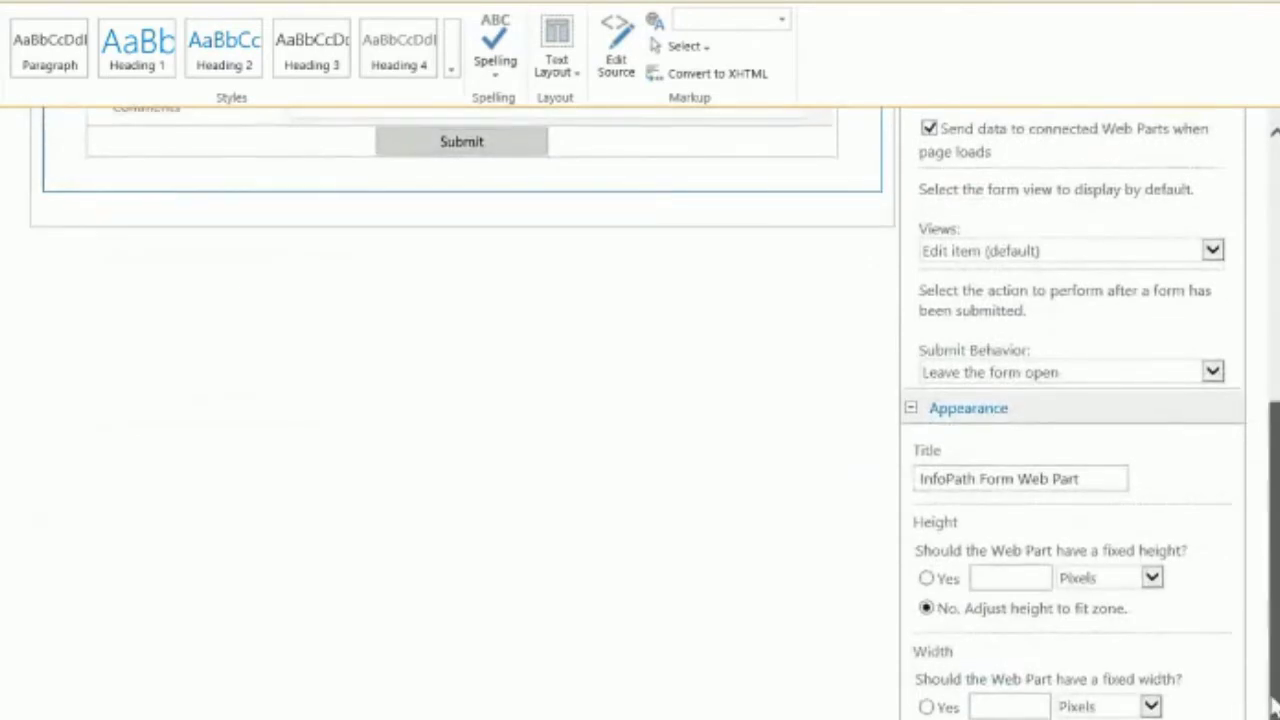
pyautogui.scroll(3, 1276, 594)
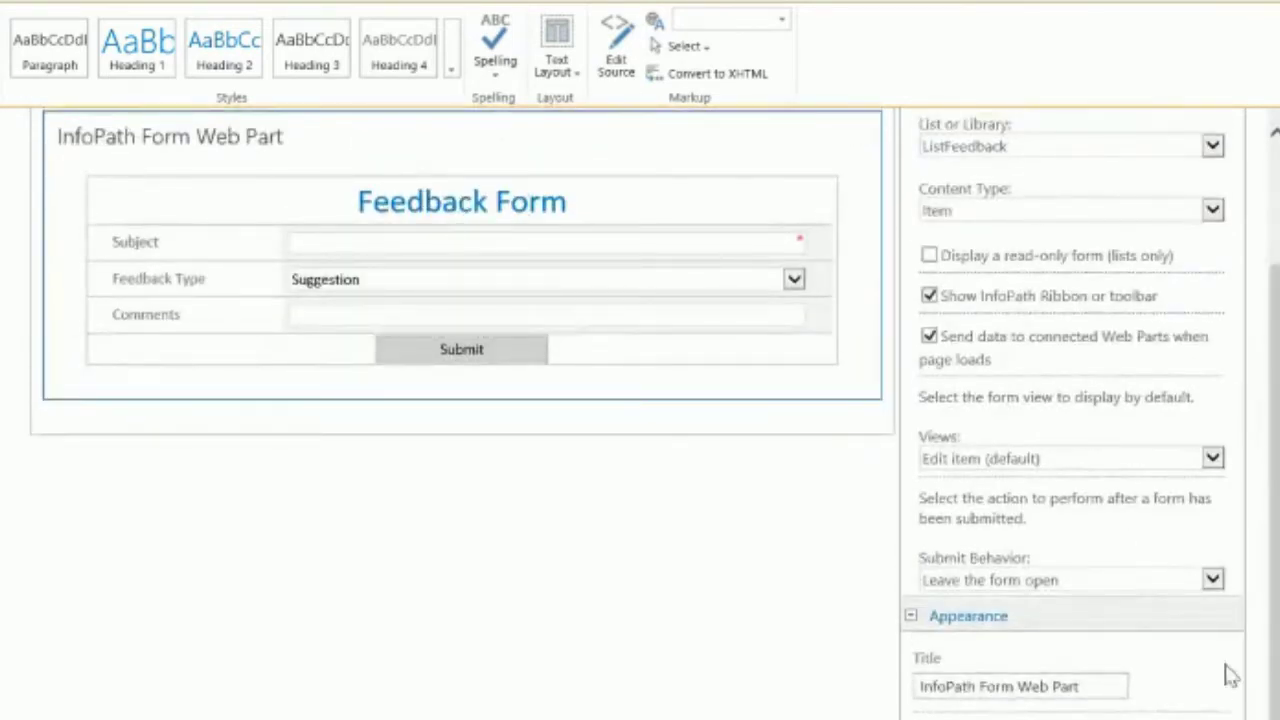
pyautogui.scroll(-3, 1233, 675)
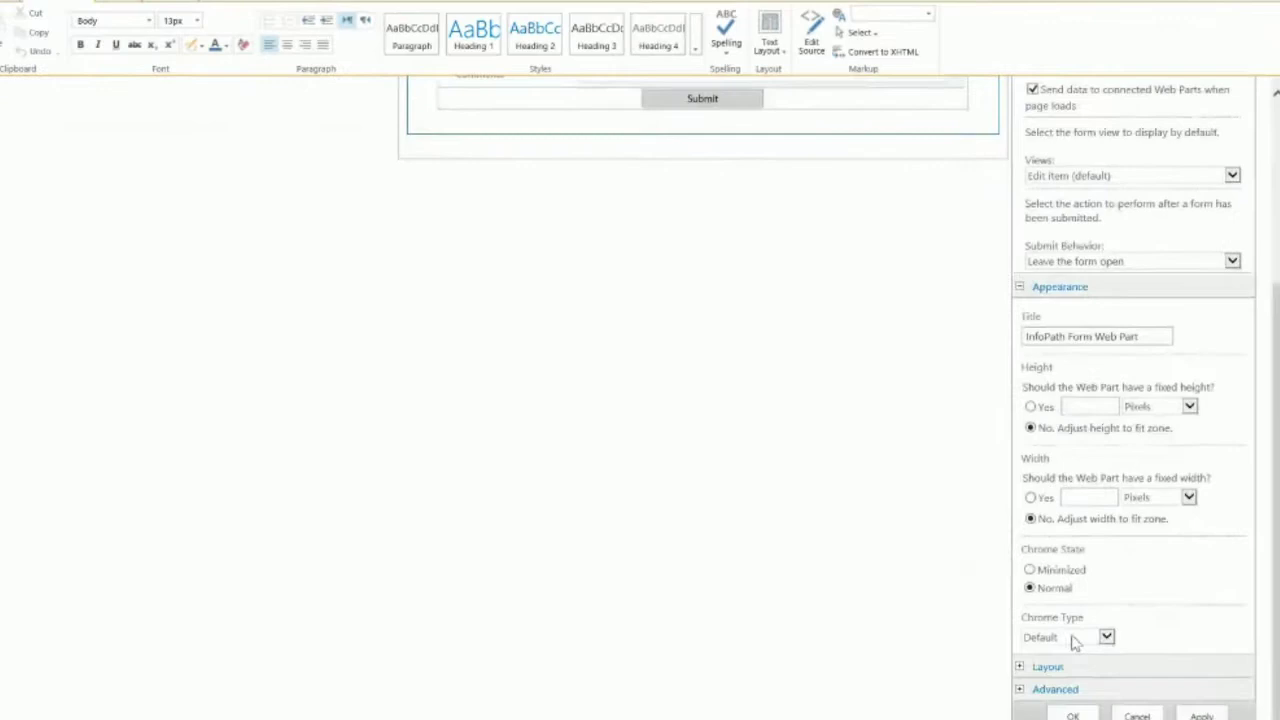
pyautogui.click(1074, 638)
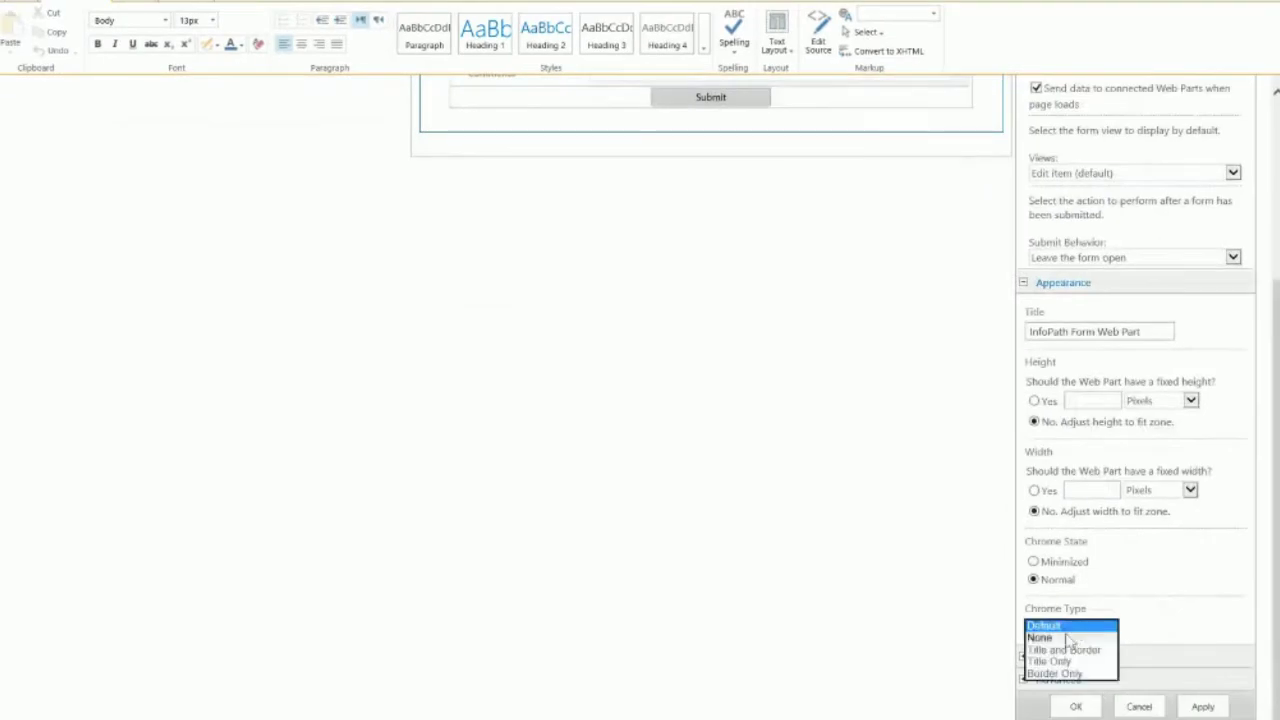
pyautogui.click(1060, 648)
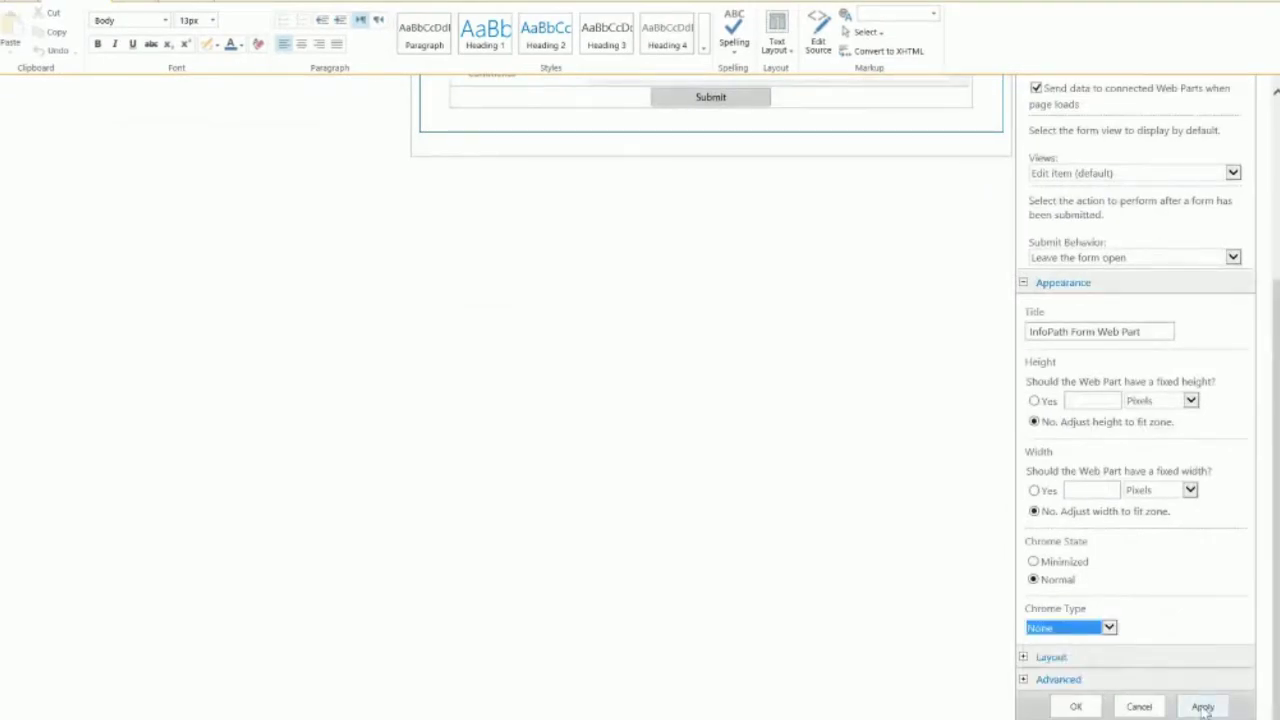
pyautogui.click(1203, 707)
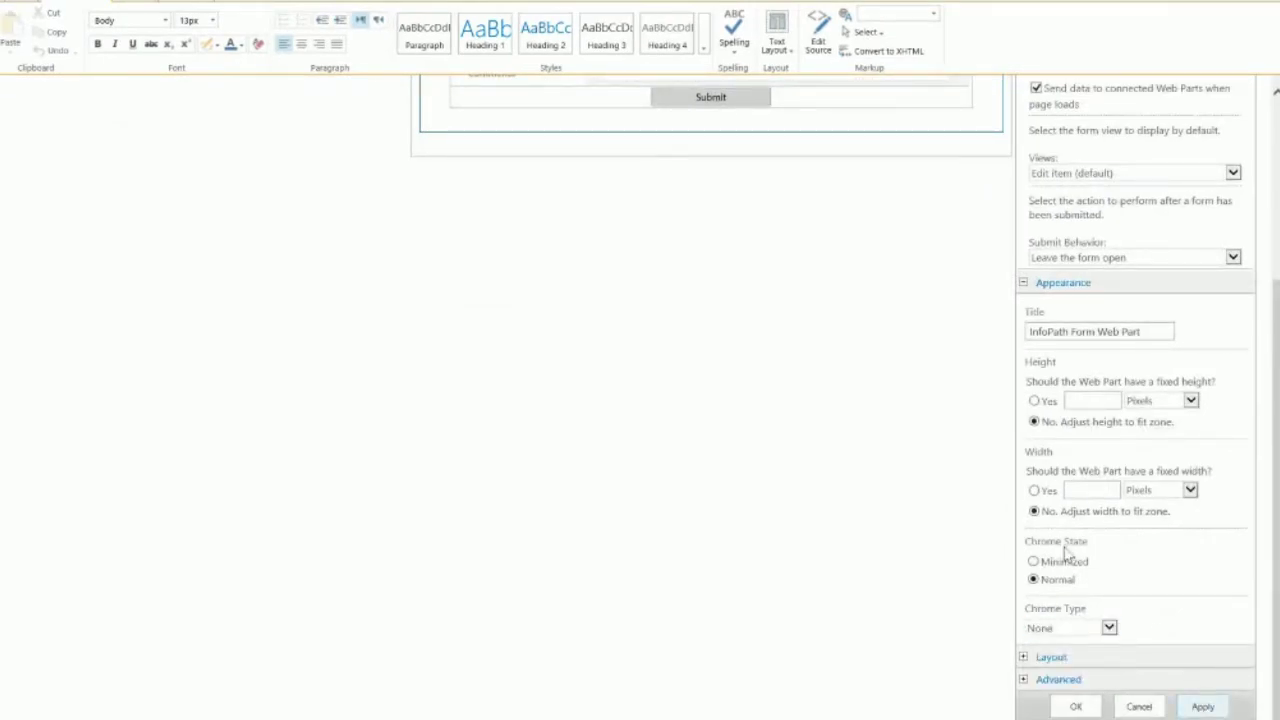
pyautogui.click(1203, 706)
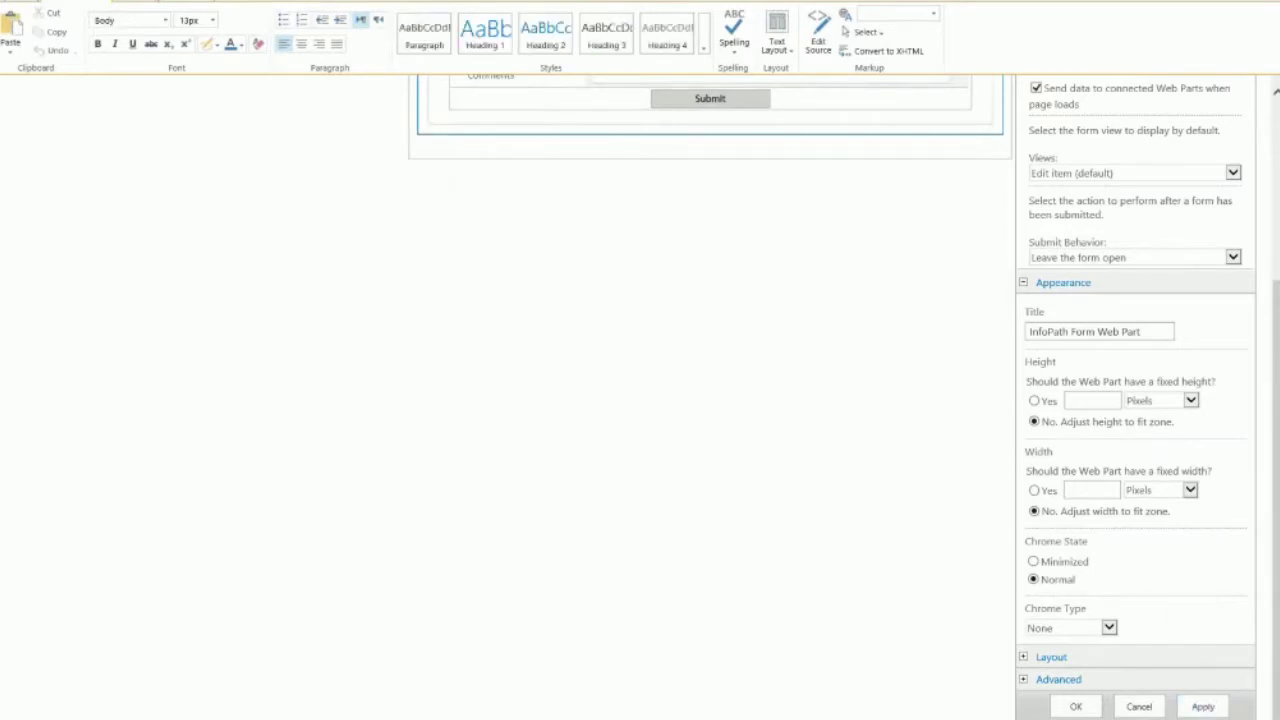
# Keep the web part's view as Edit item (default) and set its submit behavior to Close the form.
pyautogui.scroll(5, 1084, 303)
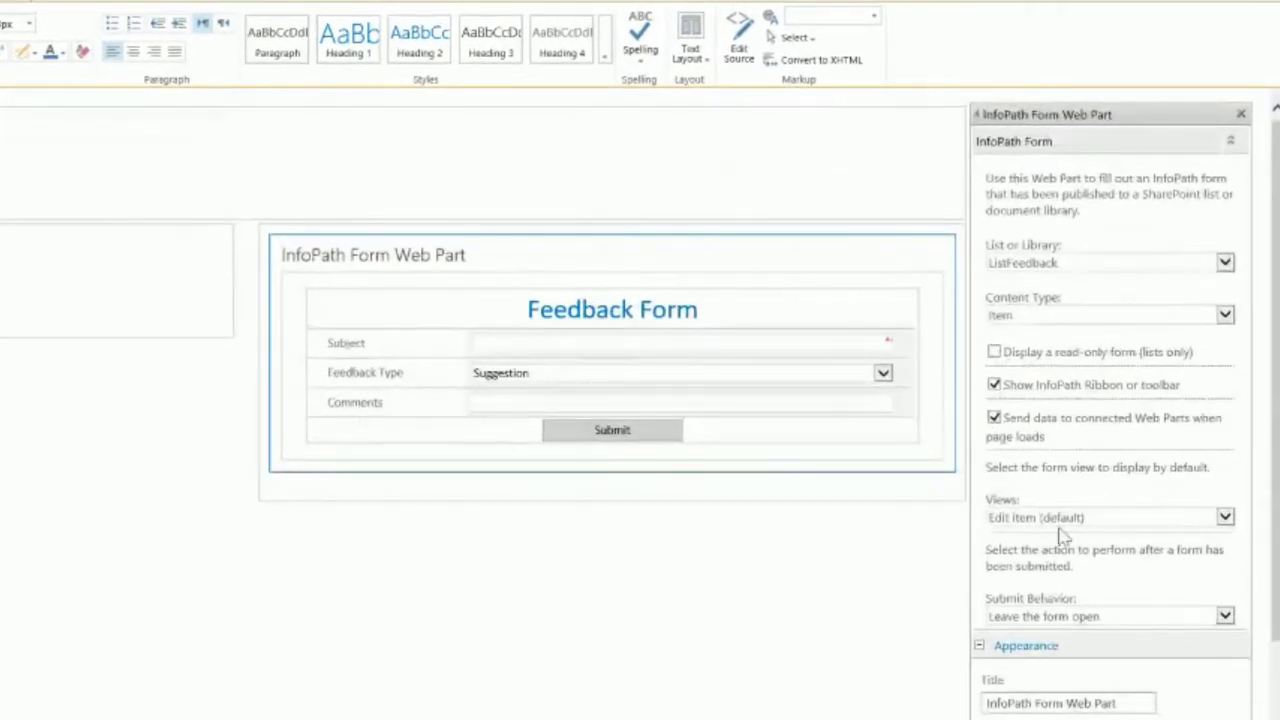
pyautogui.click(1106, 520)
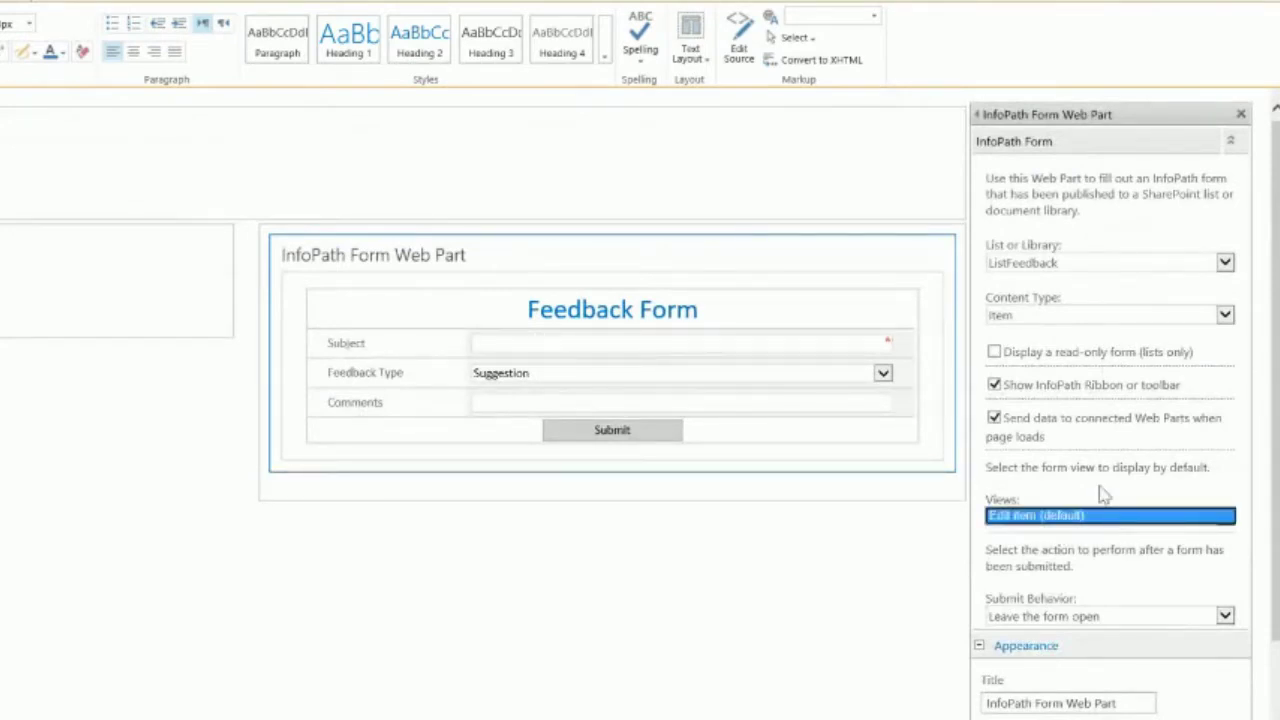
pyautogui.click(1104, 495)
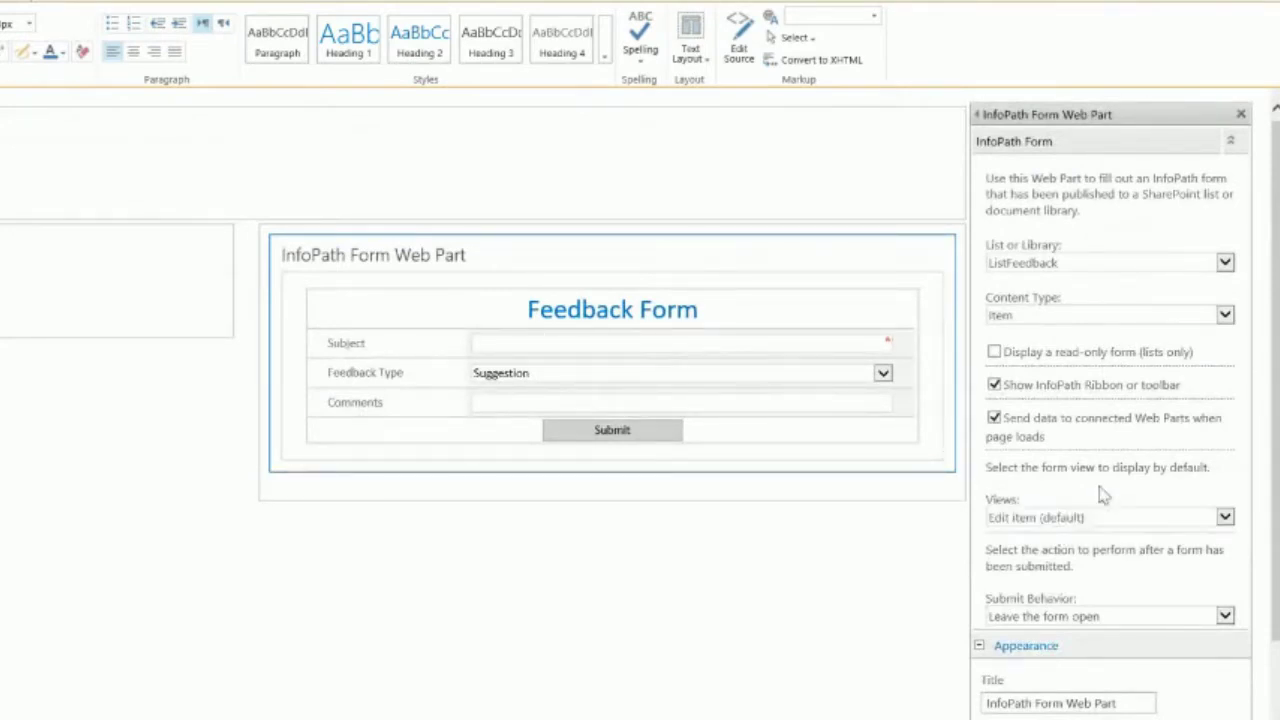
pyautogui.click(1080, 618)
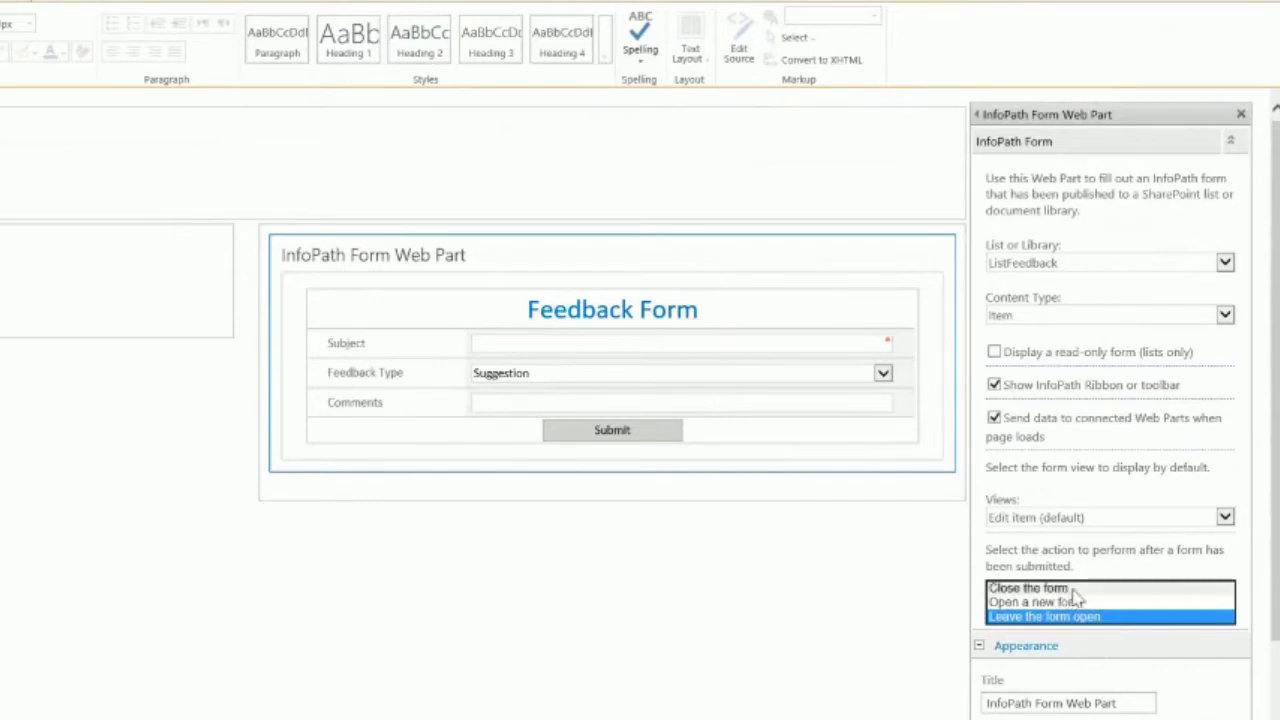
pyautogui.click(1085, 590)
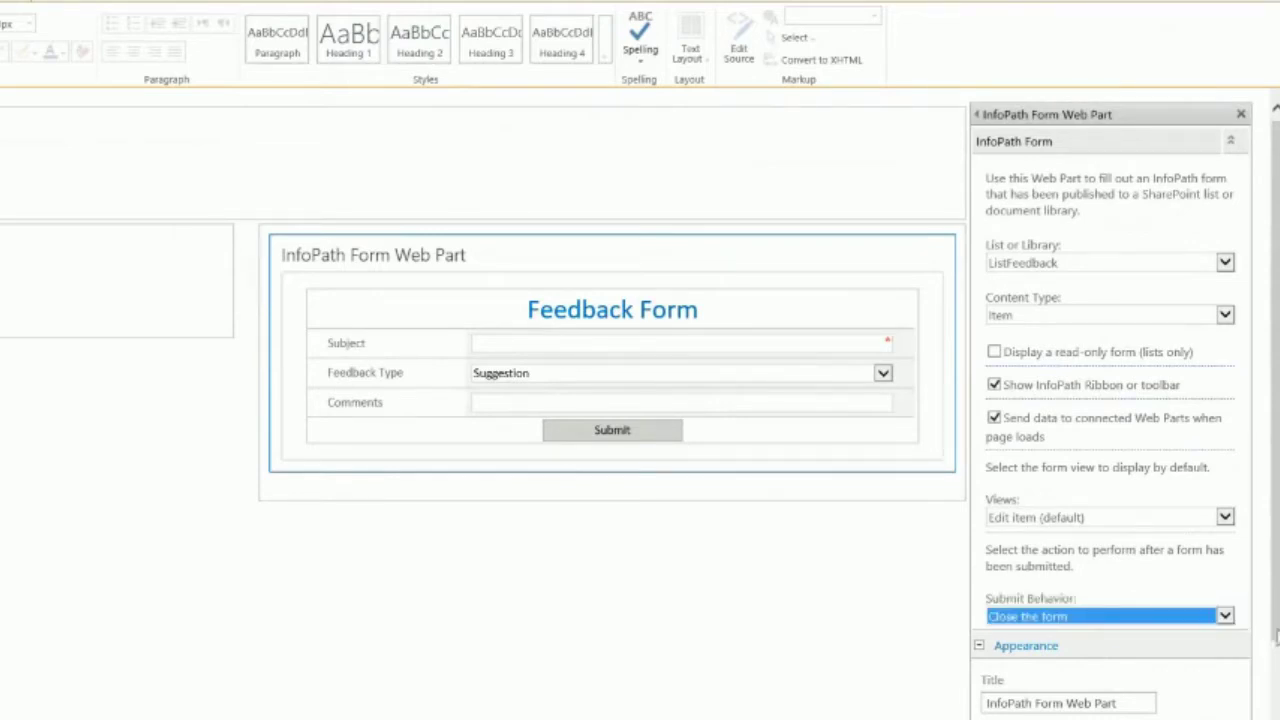
pyautogui.scroll(-3, 1275, 625)
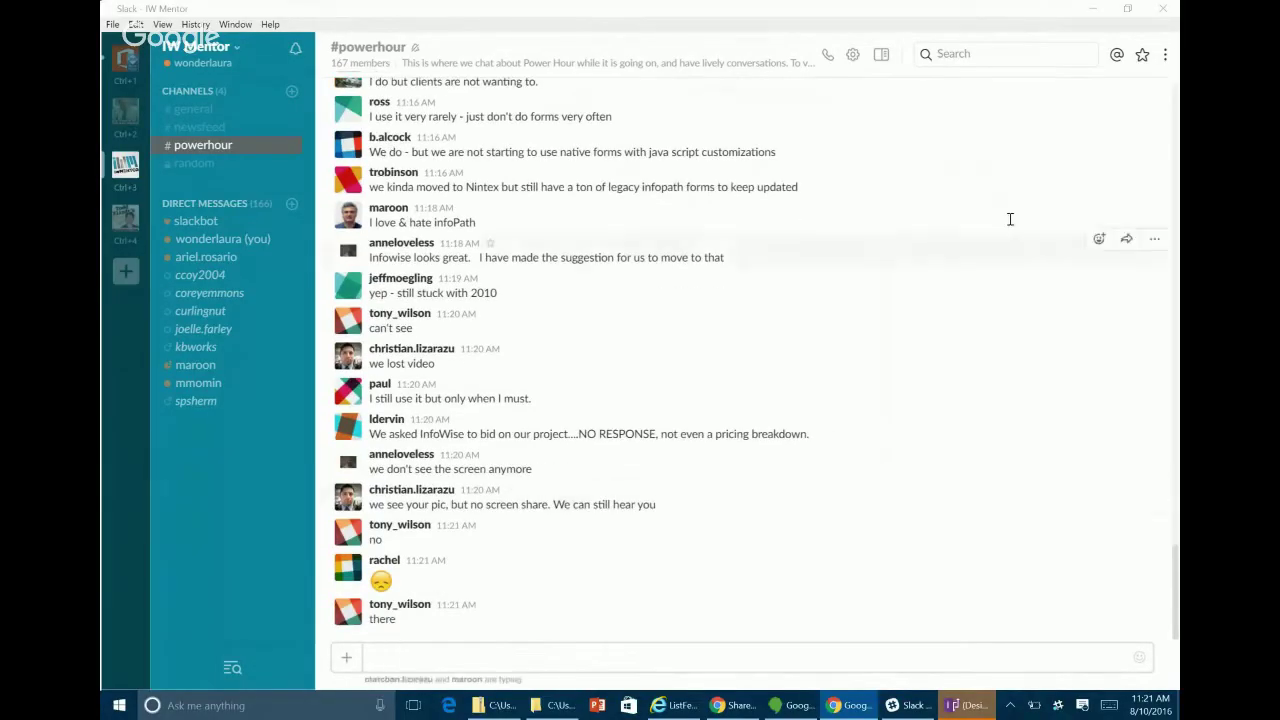
# Switch to the feedback form in InfoPath and add a new view named Thanks.
pyautogui.click(1090, 9)
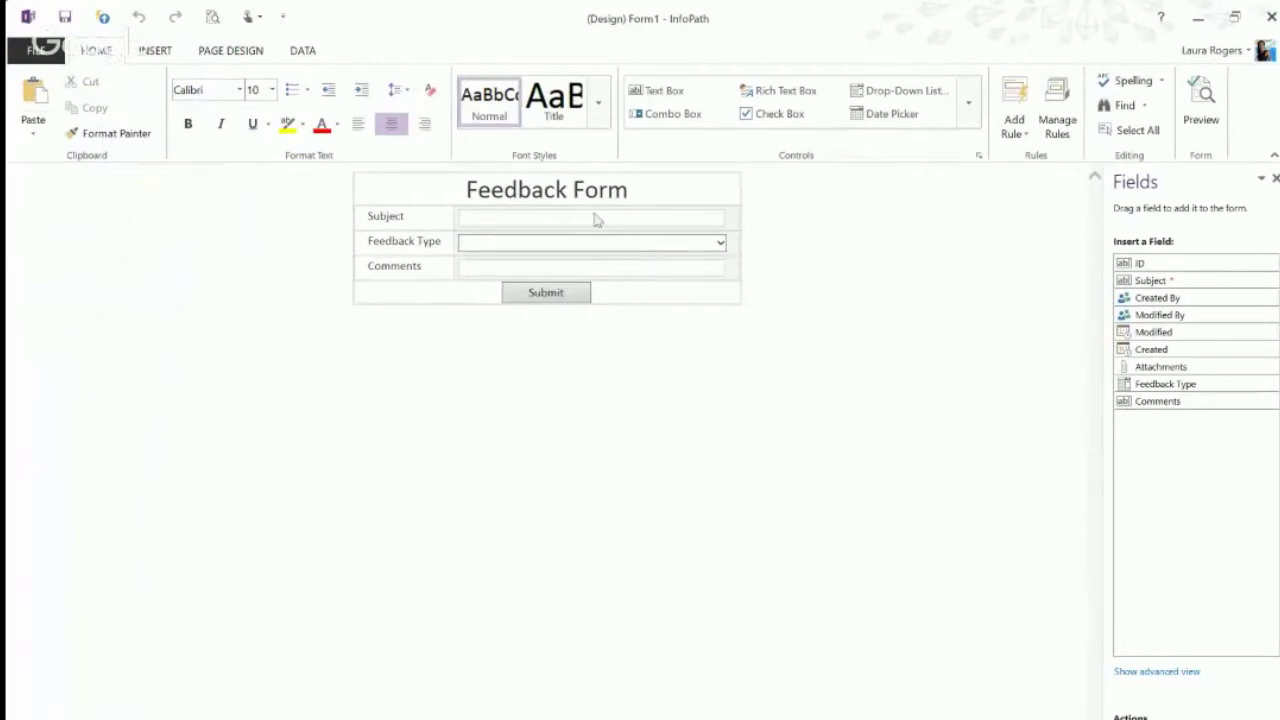
pyautogui.click(562, 192)
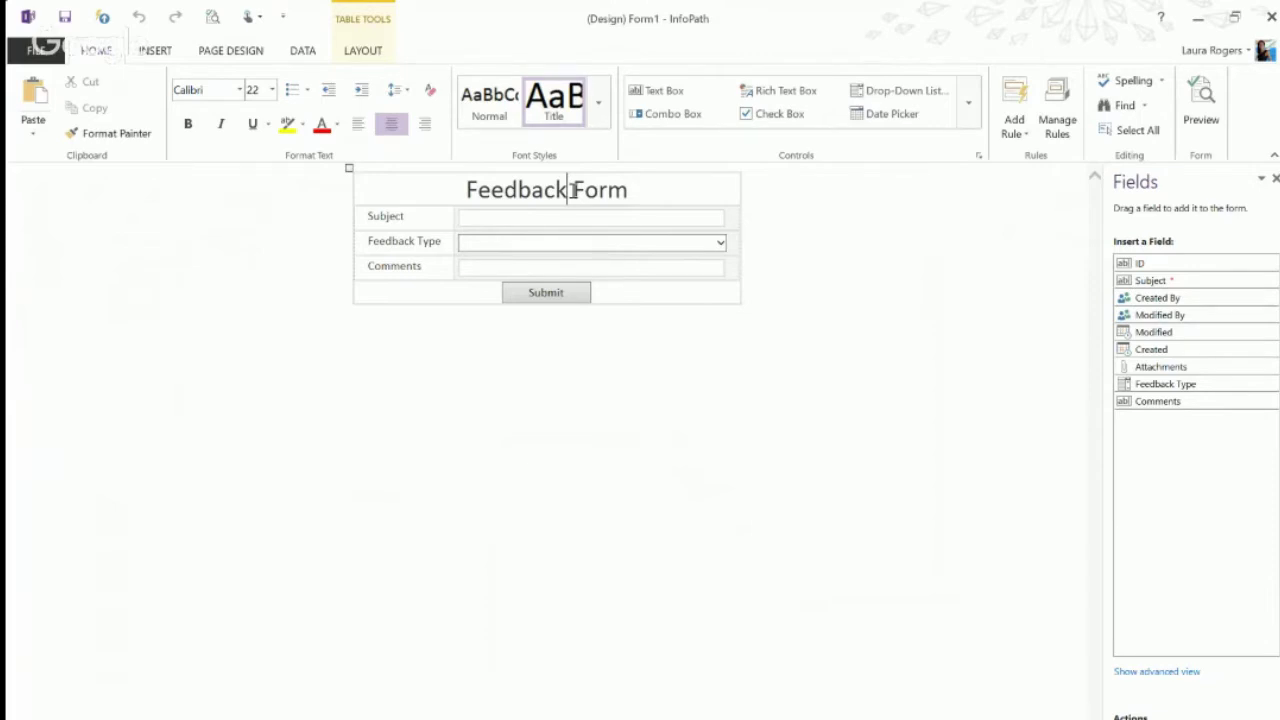
pyautogui.click(238, 52)
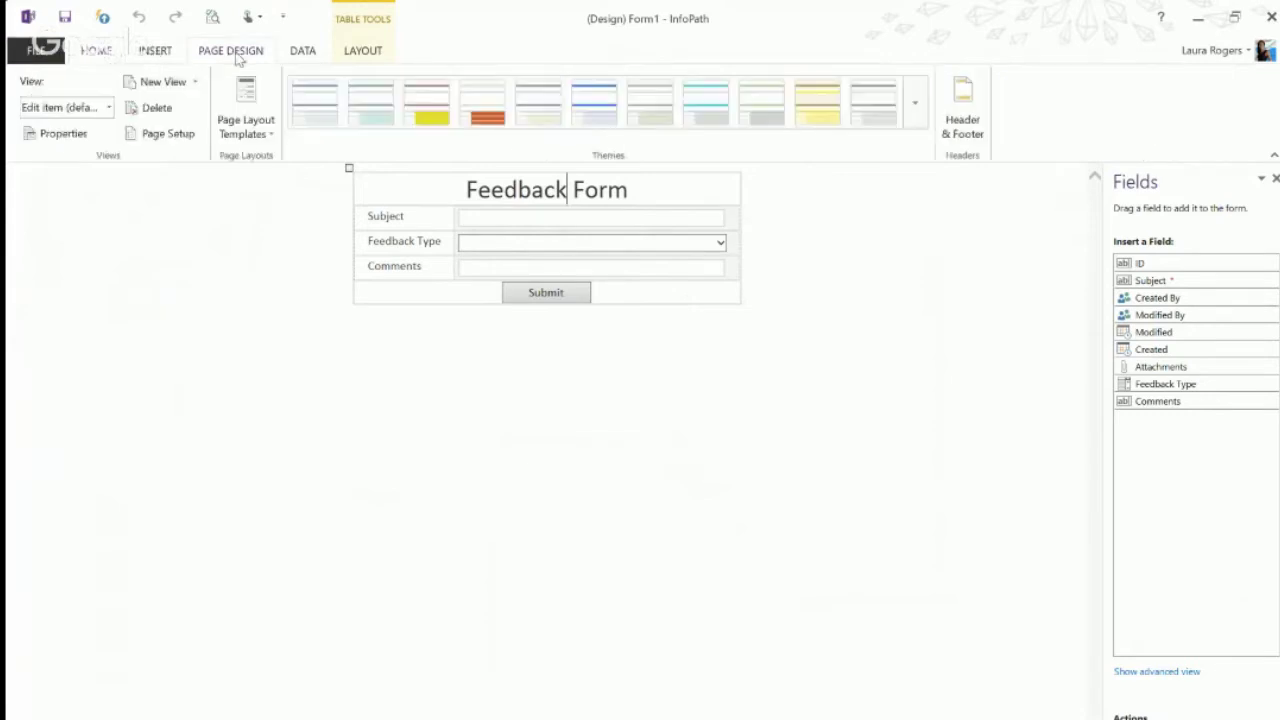
pyautogui.click(163, 81)
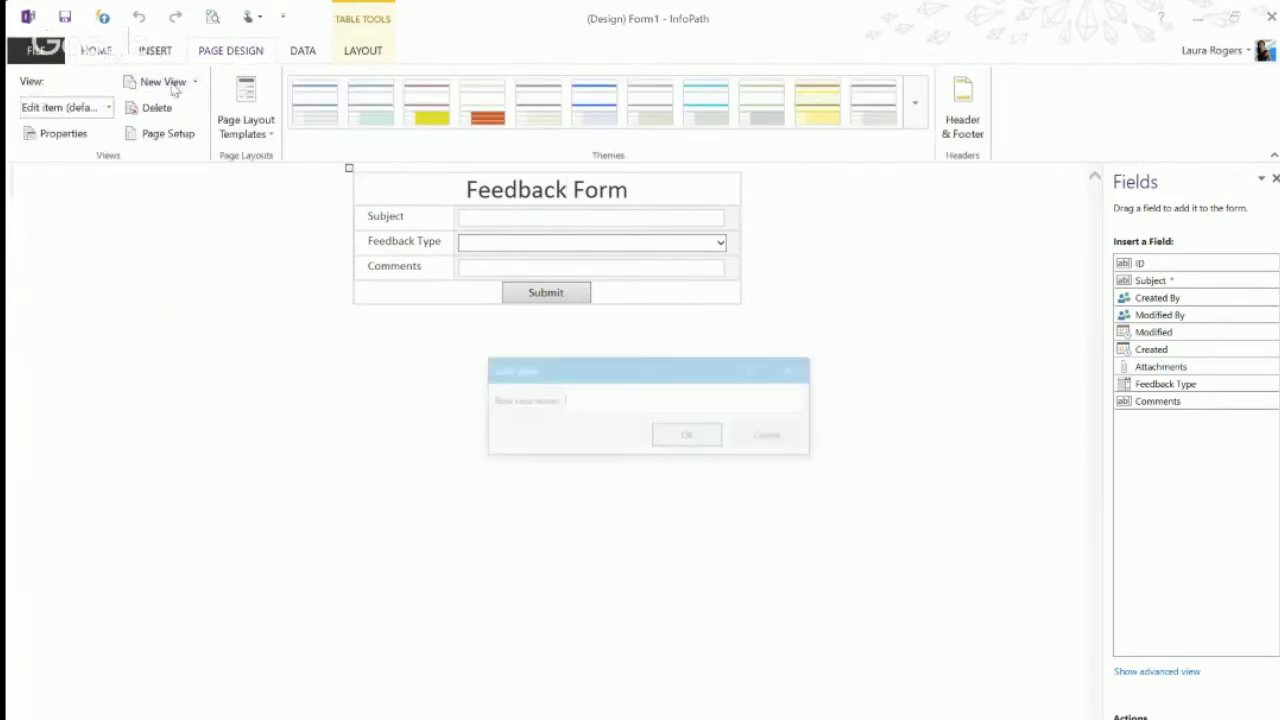
pyautogui.write('Thanks')
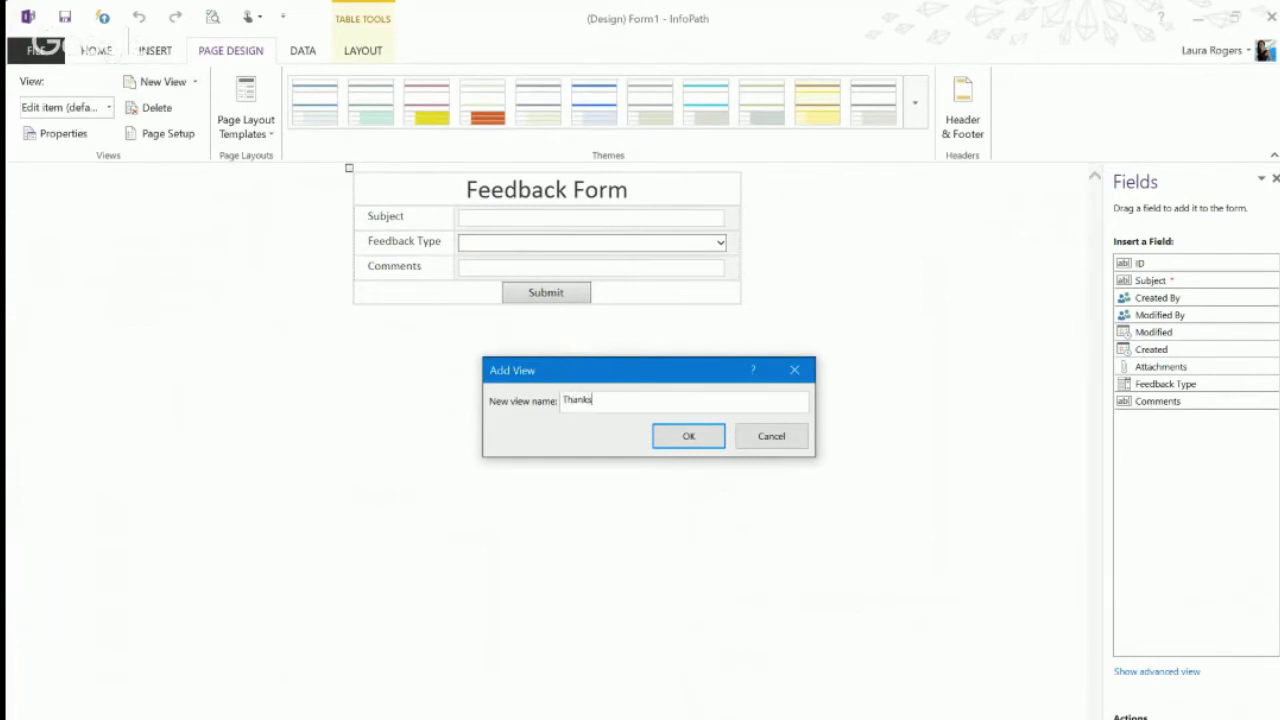
pyautogui.click(671, 448)
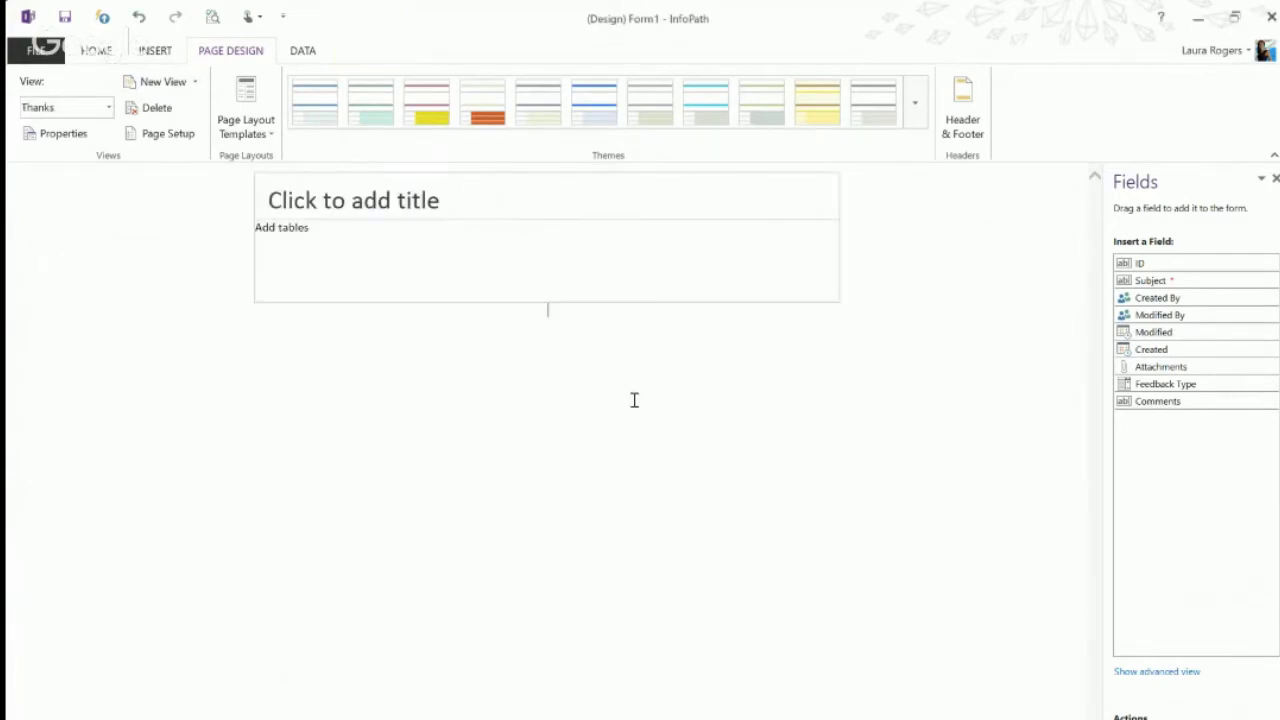
# Title the Thanks view "Thank you!".
pyautogui.click(448, 198)
pyautogui.write('TH')
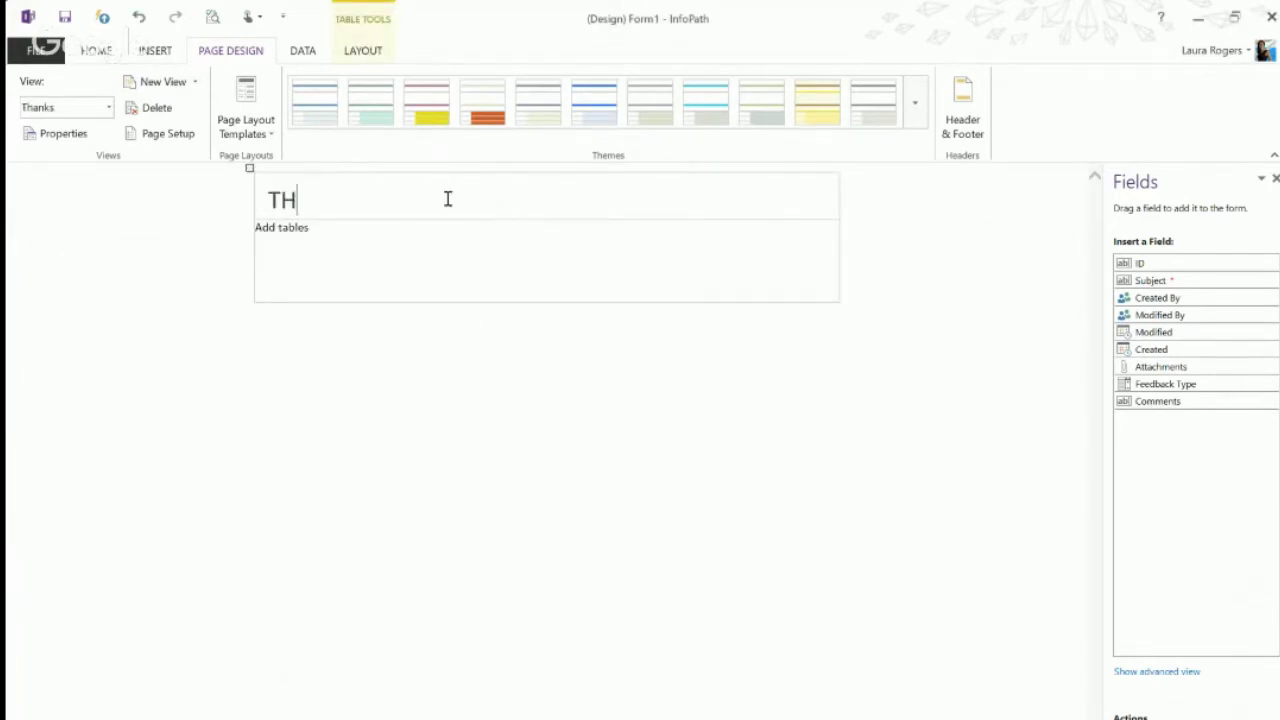
pyautogui.write('anks')
pyautogui.press('BackSpace')
pyautogui.press('BackSpace')
pyautogui.press('BackSpace')
pyautogui.press('BackSpace')
pyautogui.press('BackSpace')
pyautogui.write('hank you!')
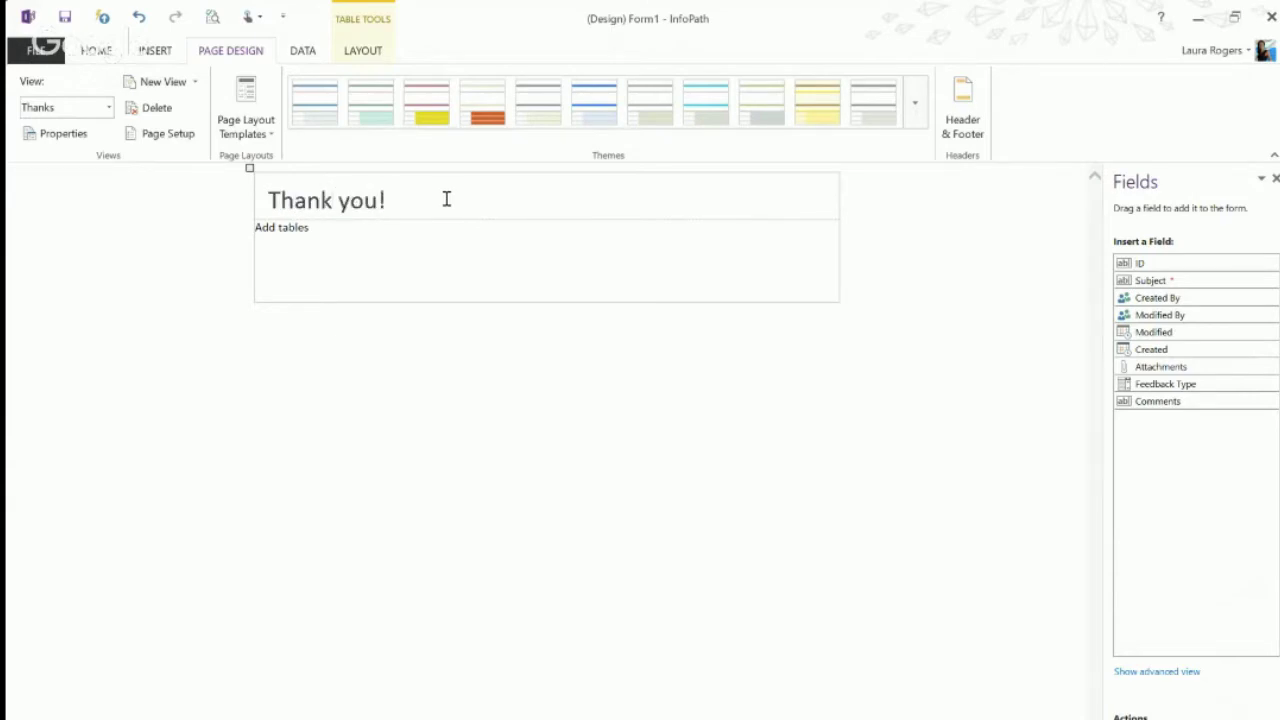
# Replace the table placeholder below the title with the text "Your feedback has been received...".
pyautogui.click(446, 236)
pyautogui.write('Your feedback has been ')
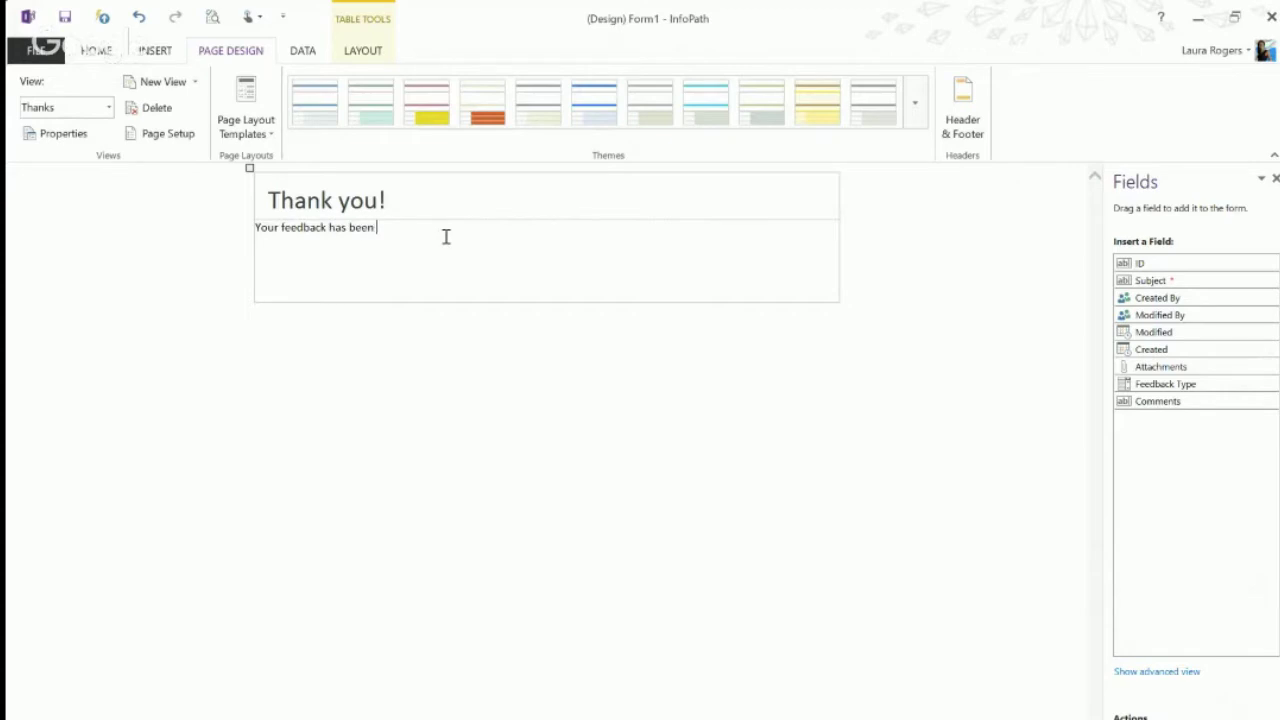
pyautogui.write('received...')
pyautogui.click(826, 201)
pyautogui.moveTo(826, 201); pyautogui.dragTo(561, 209)
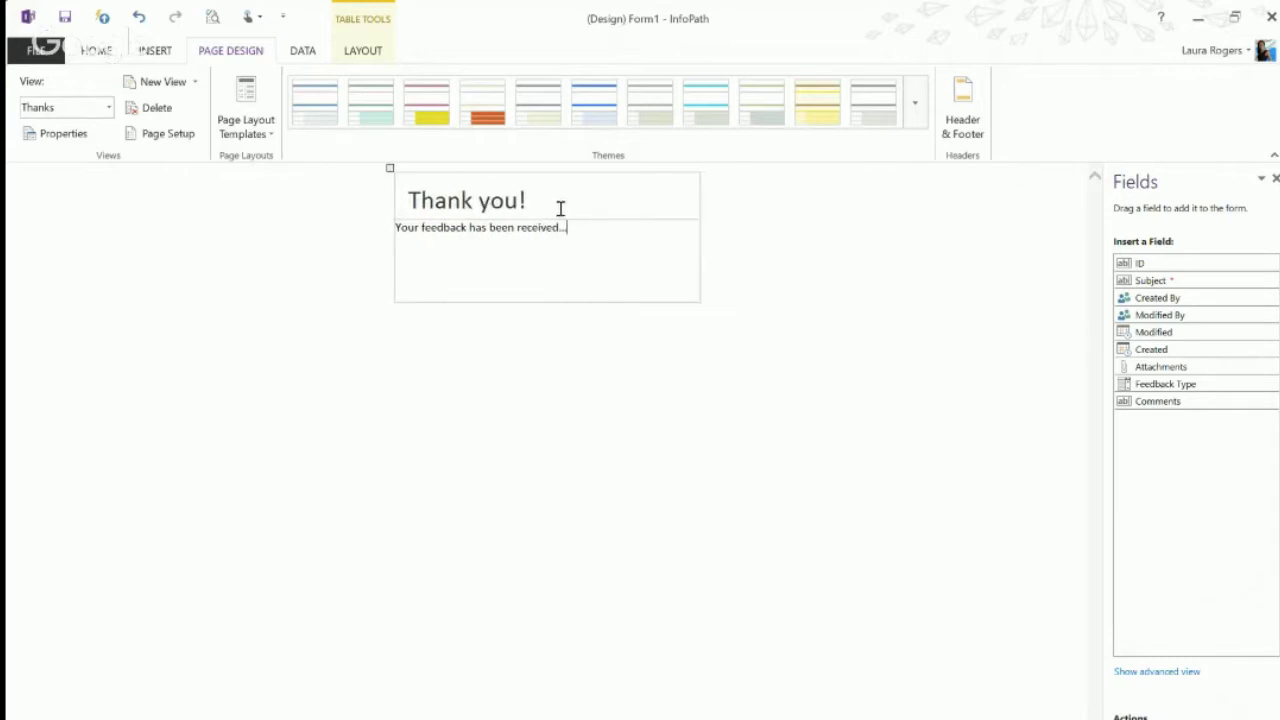
pyautogui.click(490, 333)
pyautogui.hotkey('ctrl', 'z')
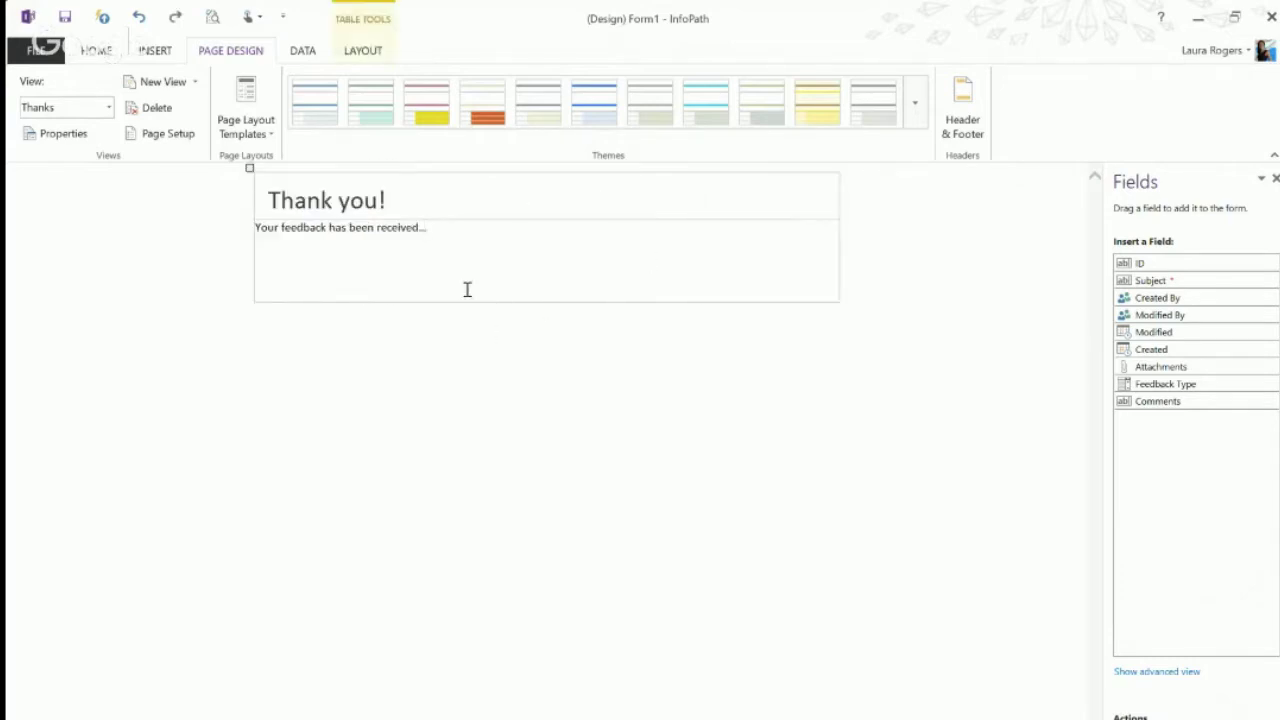
# Narrow the Thanks view's layout table to a little over half its width and place the cursor after the feedback message.
pyautogui.click(838, 243)
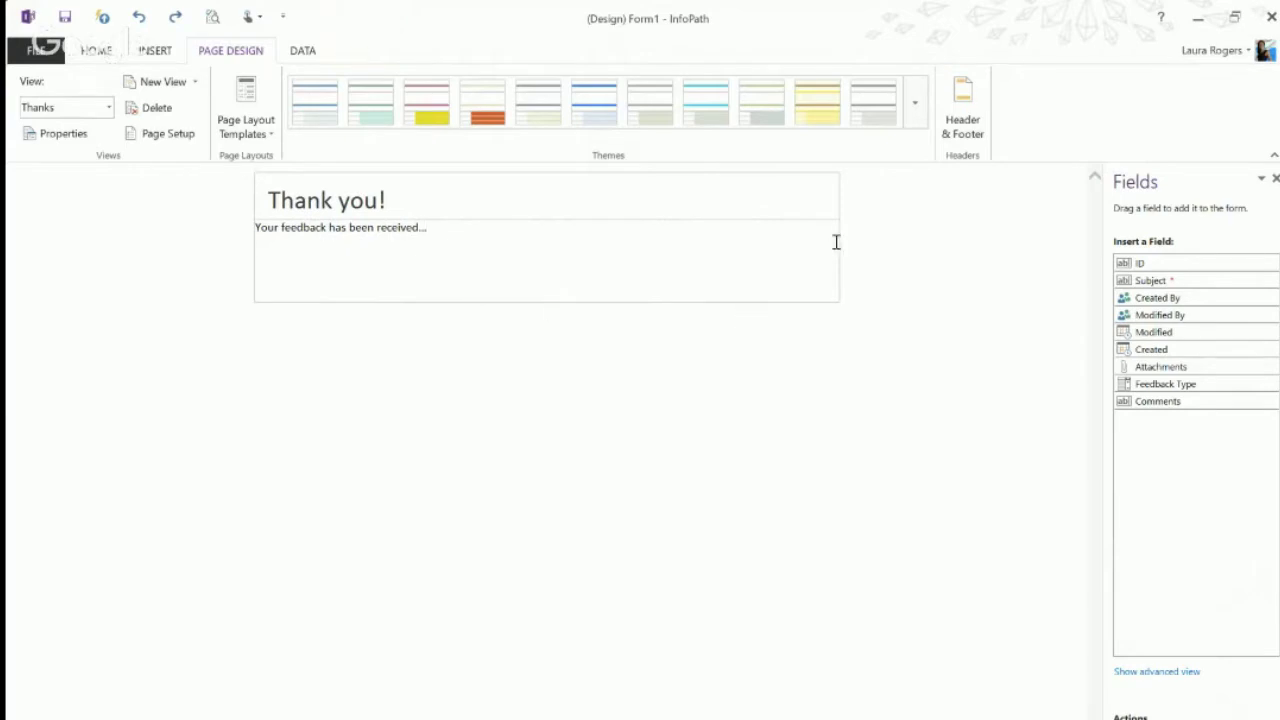
pyautogui.moveTo(836, 241); pyautogui.dragTo(588, 250)
pyautogui.click(546, 229)
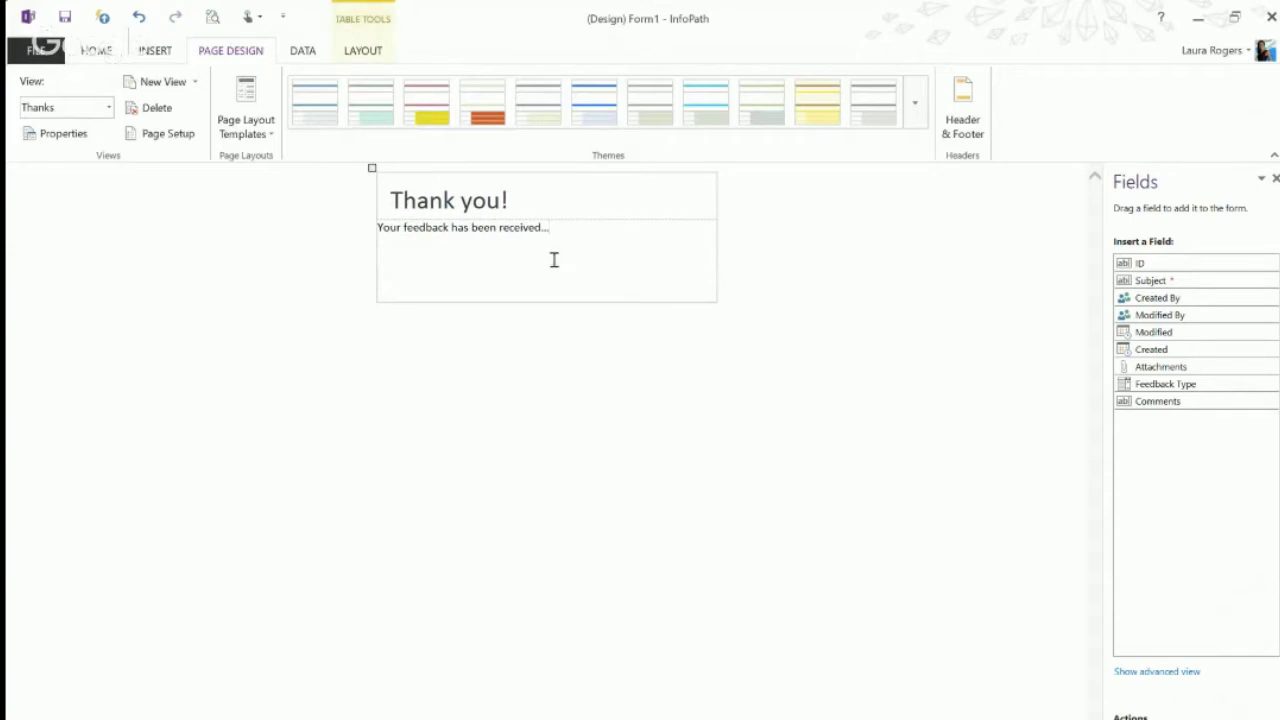
# Insert a calculated value bound to the Subject field below the feedback message in the Thanks view.
pyautogui.click(106, 54)
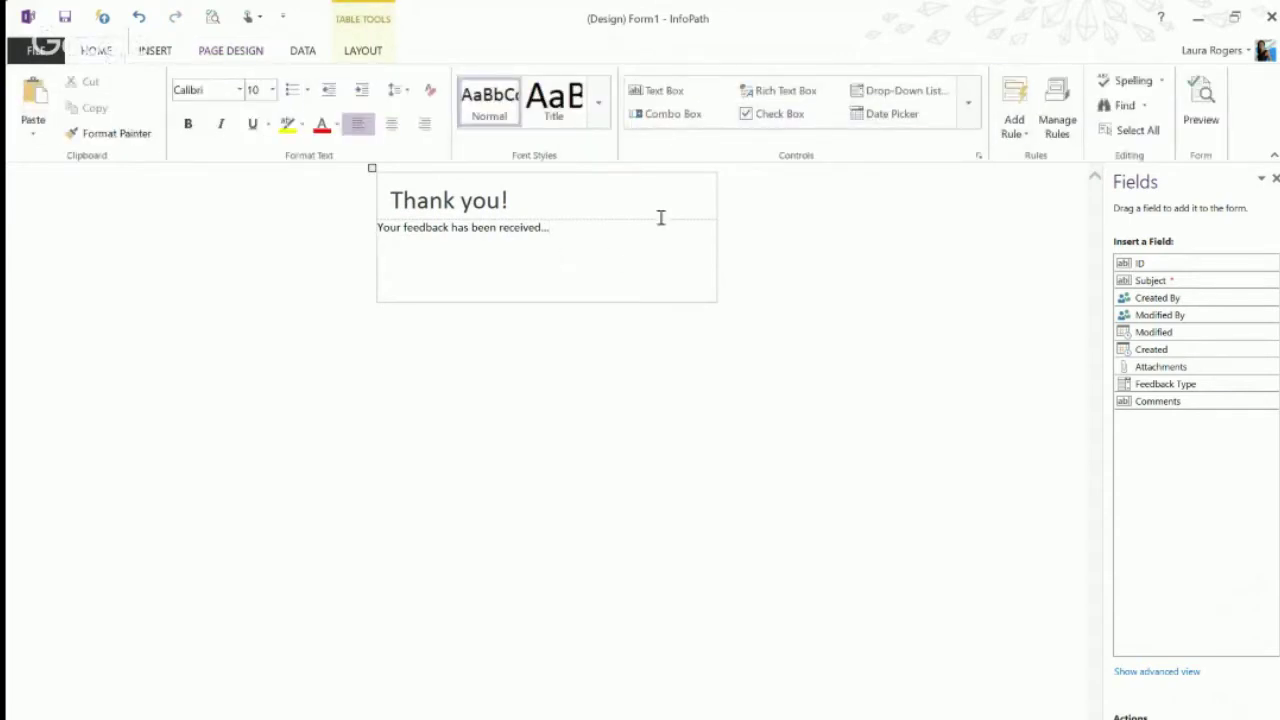
pyautogui.click(968, 104)
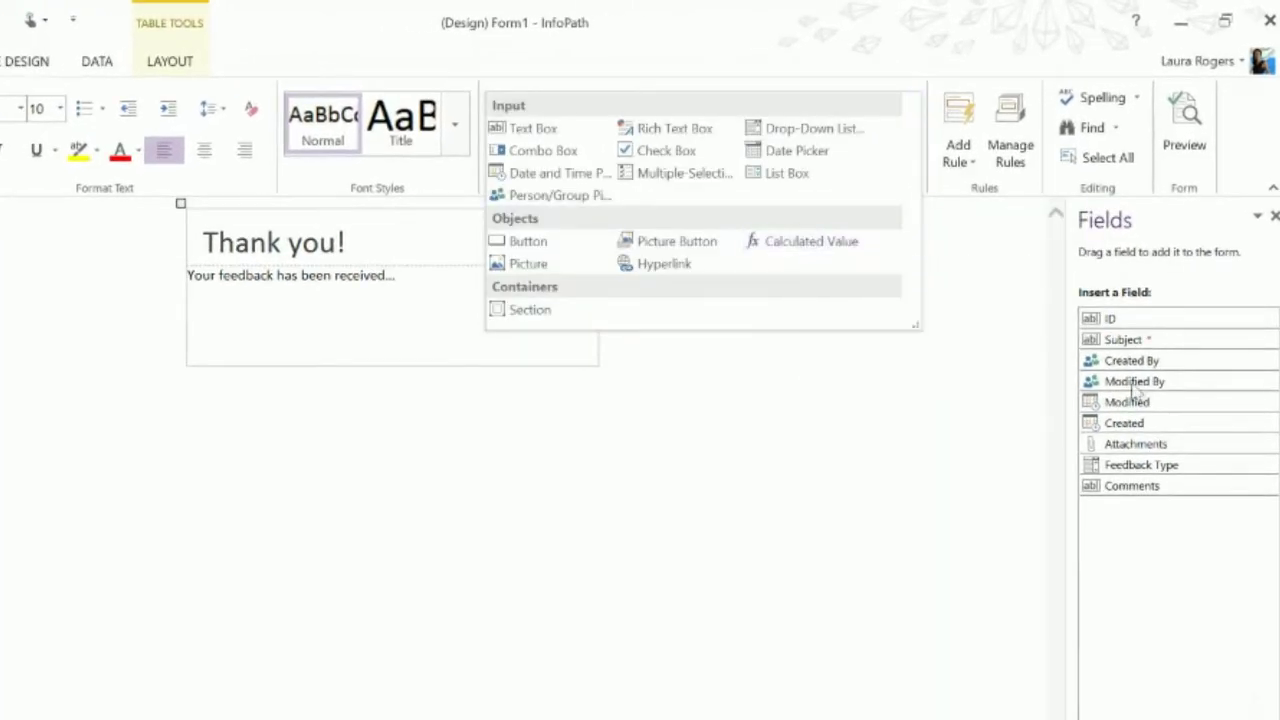
pyautogui.click(810, 248)
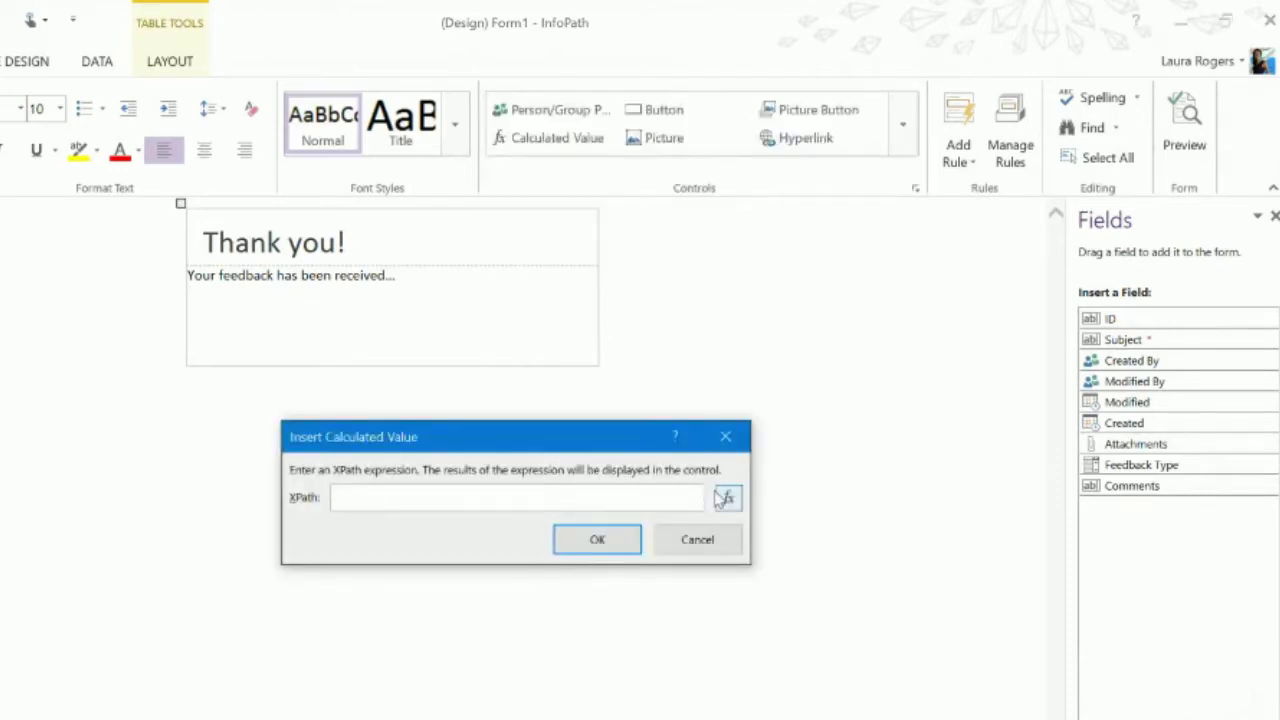
pyautogui.click(726, 494)
pyautogui.click(250, 595)
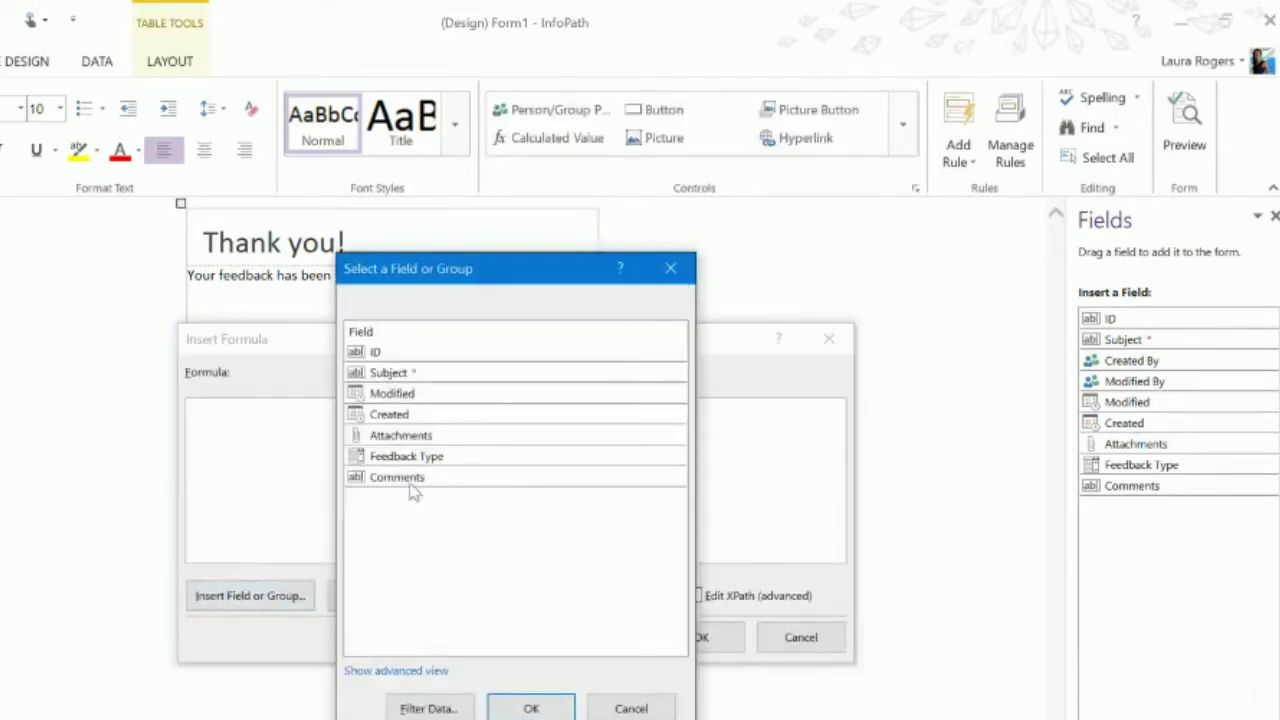
pyautogui.doubleClick(437, 377)
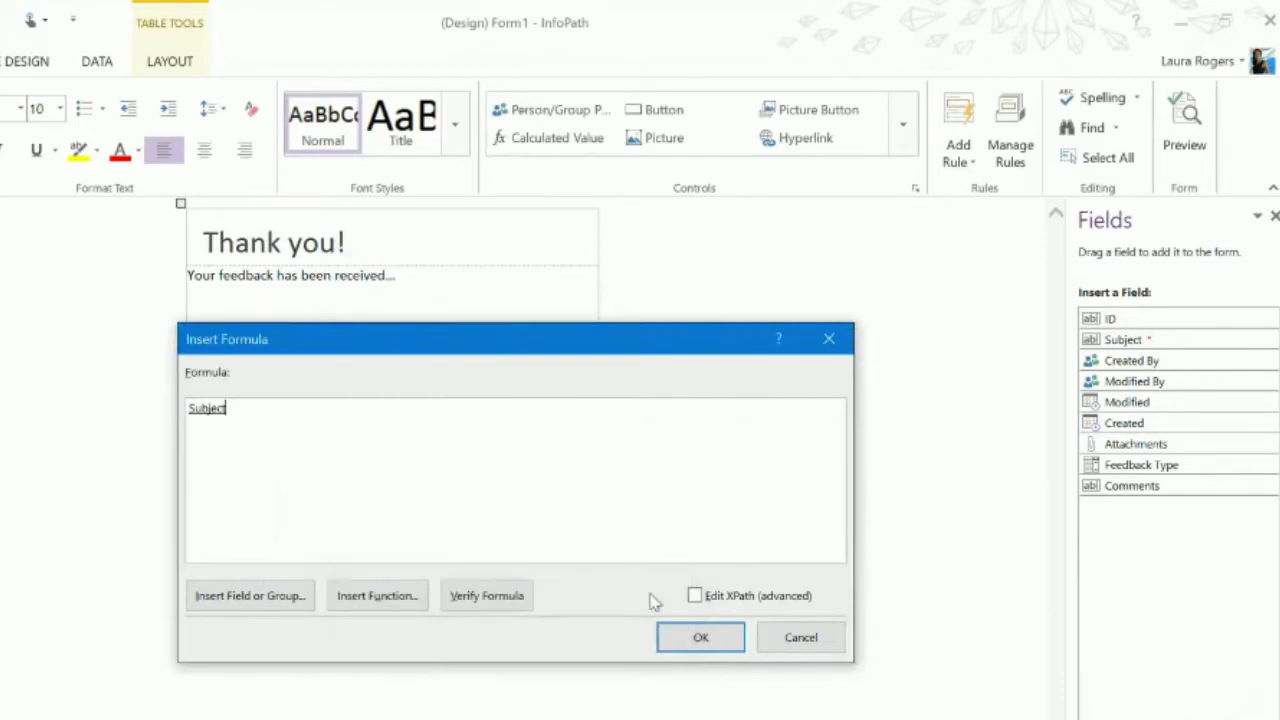
pyautogui.click(690, 637)
pyautogui.click(622, 541)
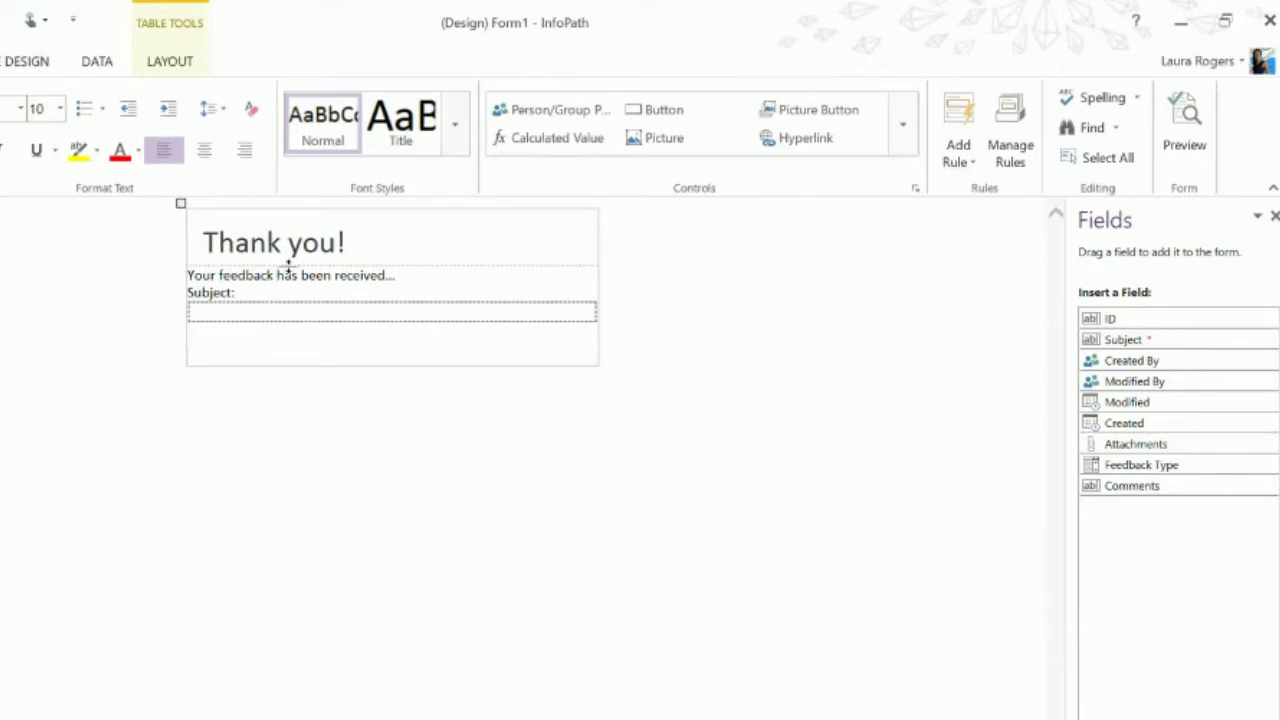
# In the form's advanced submit options, enable the message shown on successful submission, keeping the text "The form was submitted successfully.".
pyautogui.click(30, 60)
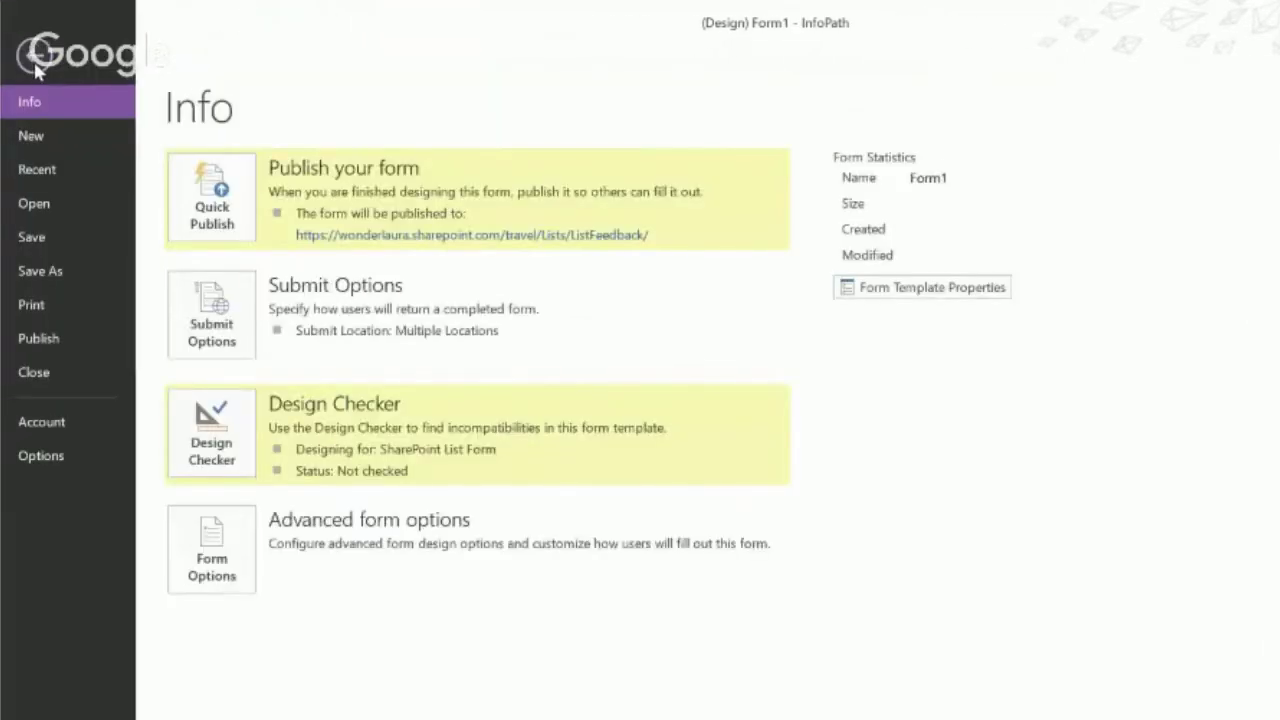
pyautogui.click(33, 57)
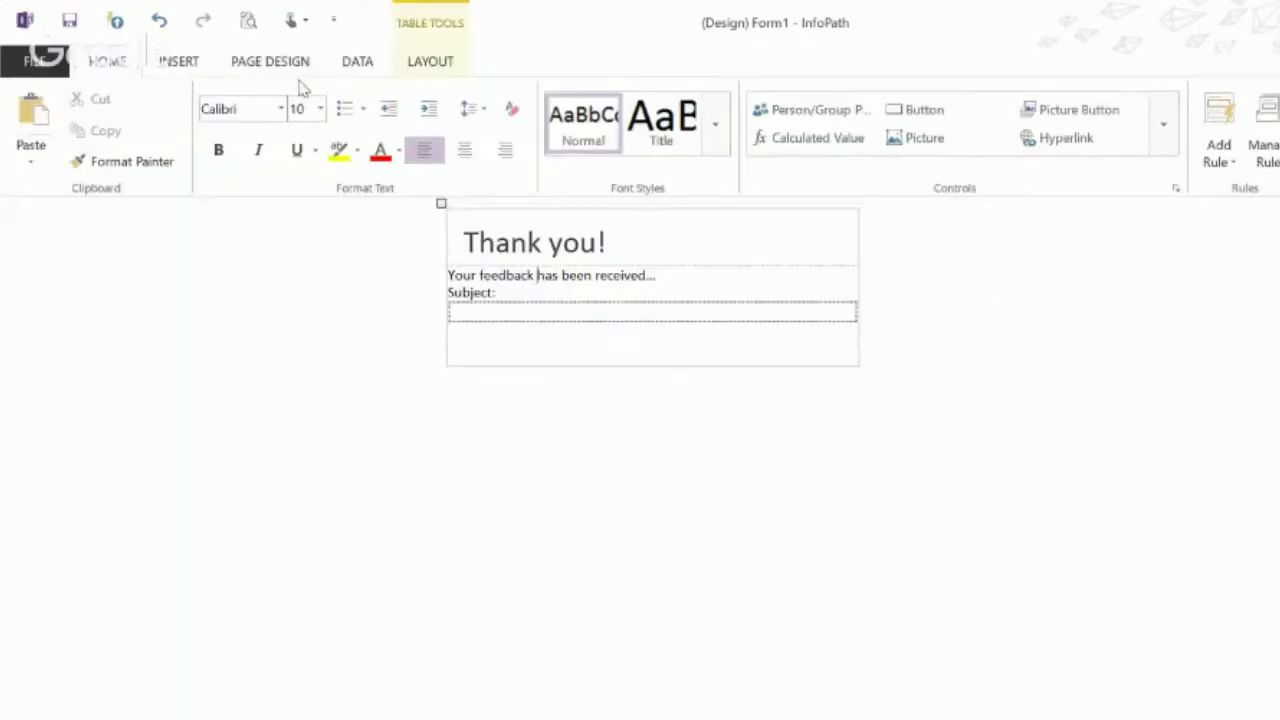
pyautogui.click(272, 62)
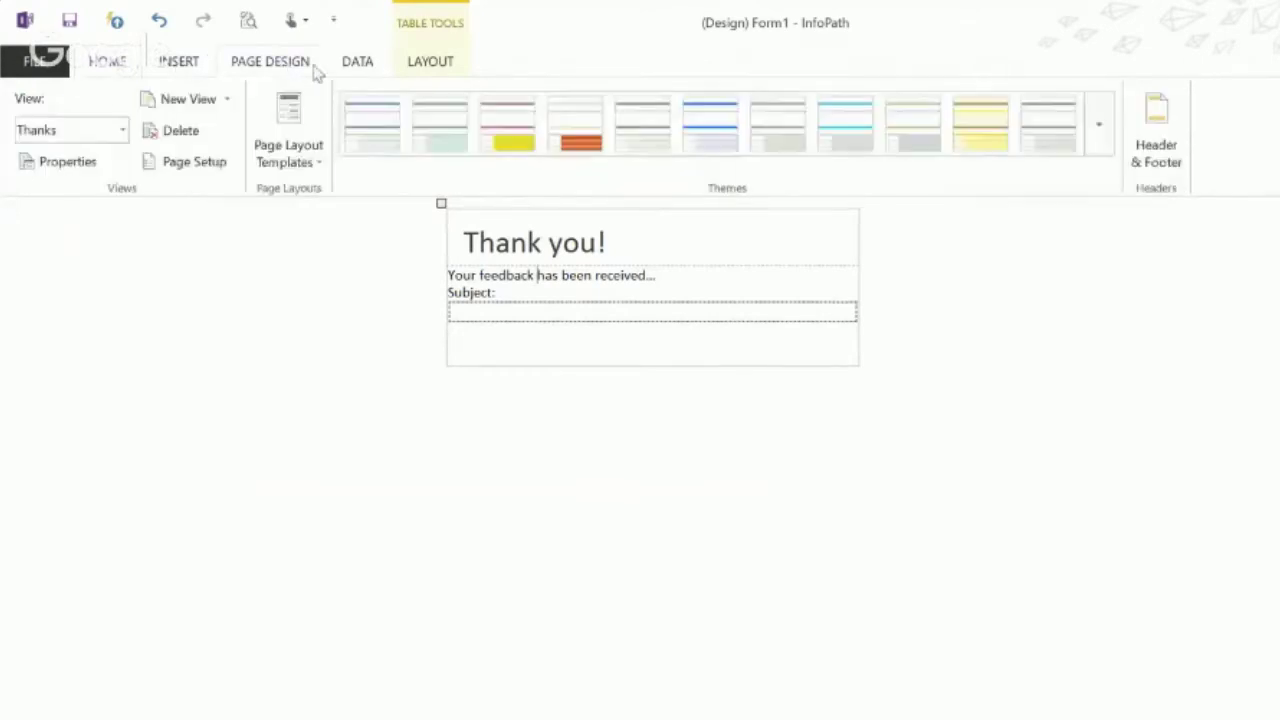
pyautogui.click(355, 64)
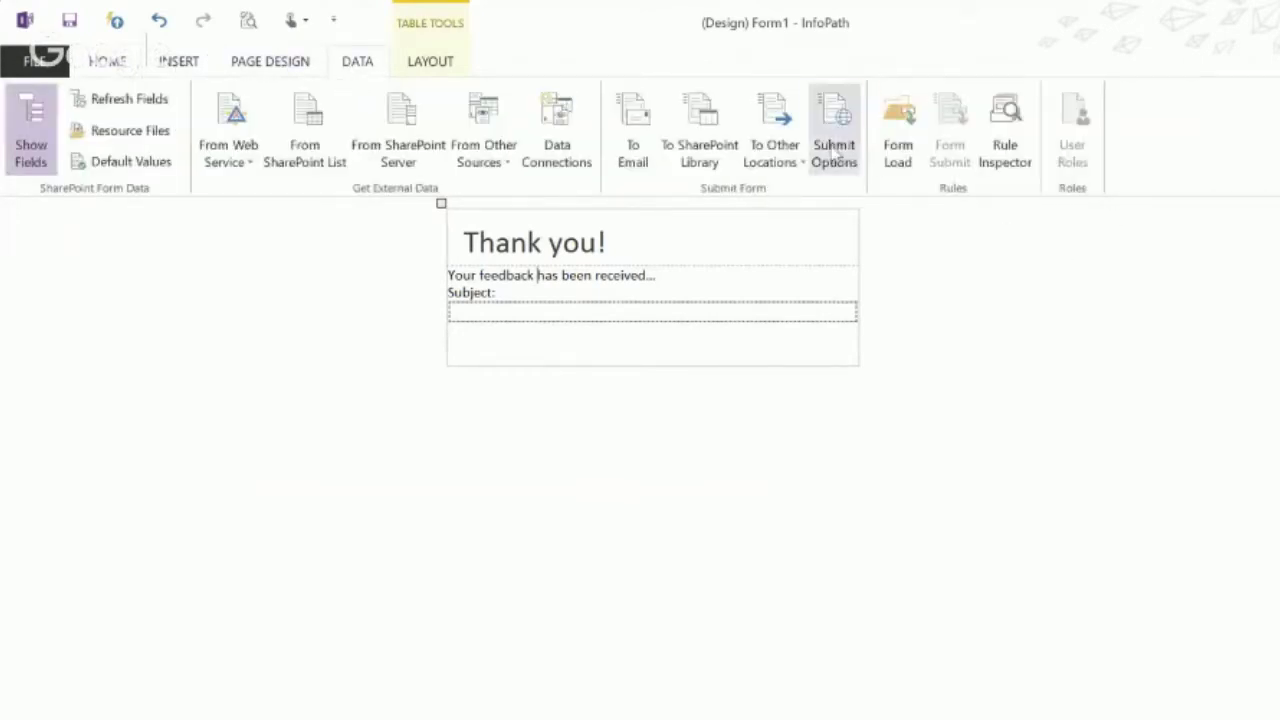
pyautogui.click(833, 128)
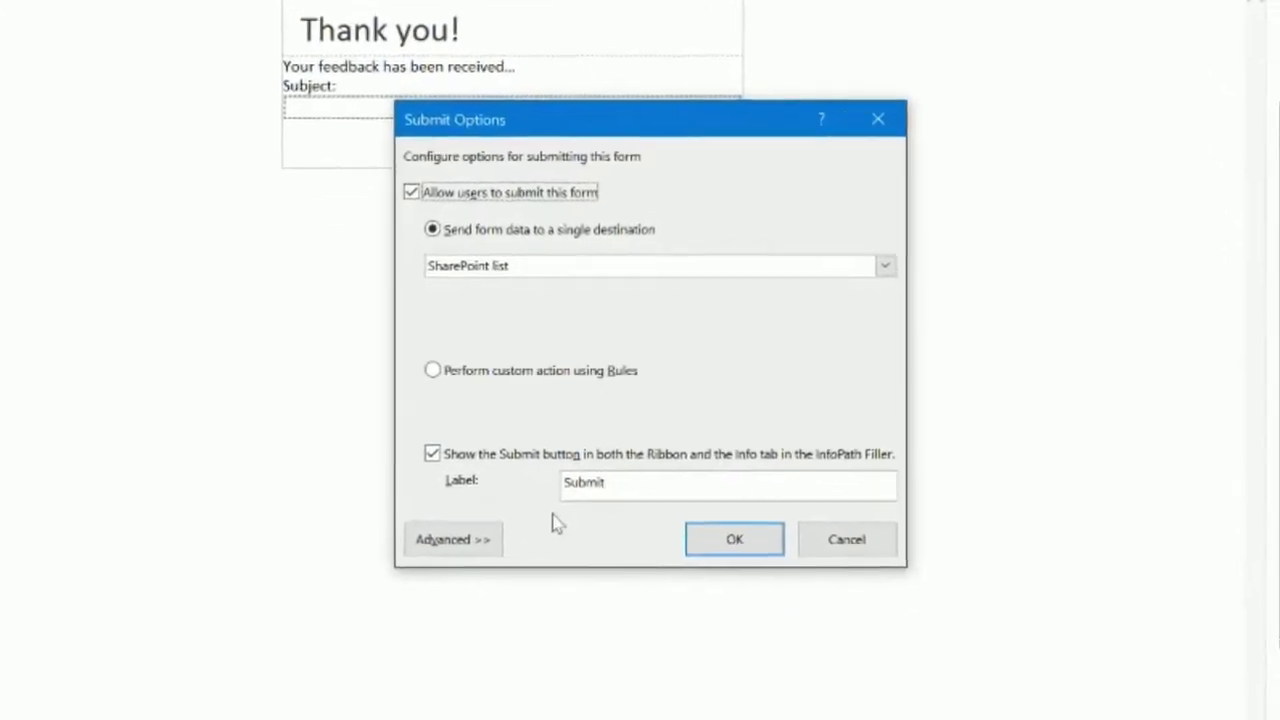
pyautogui.click(400, 482)
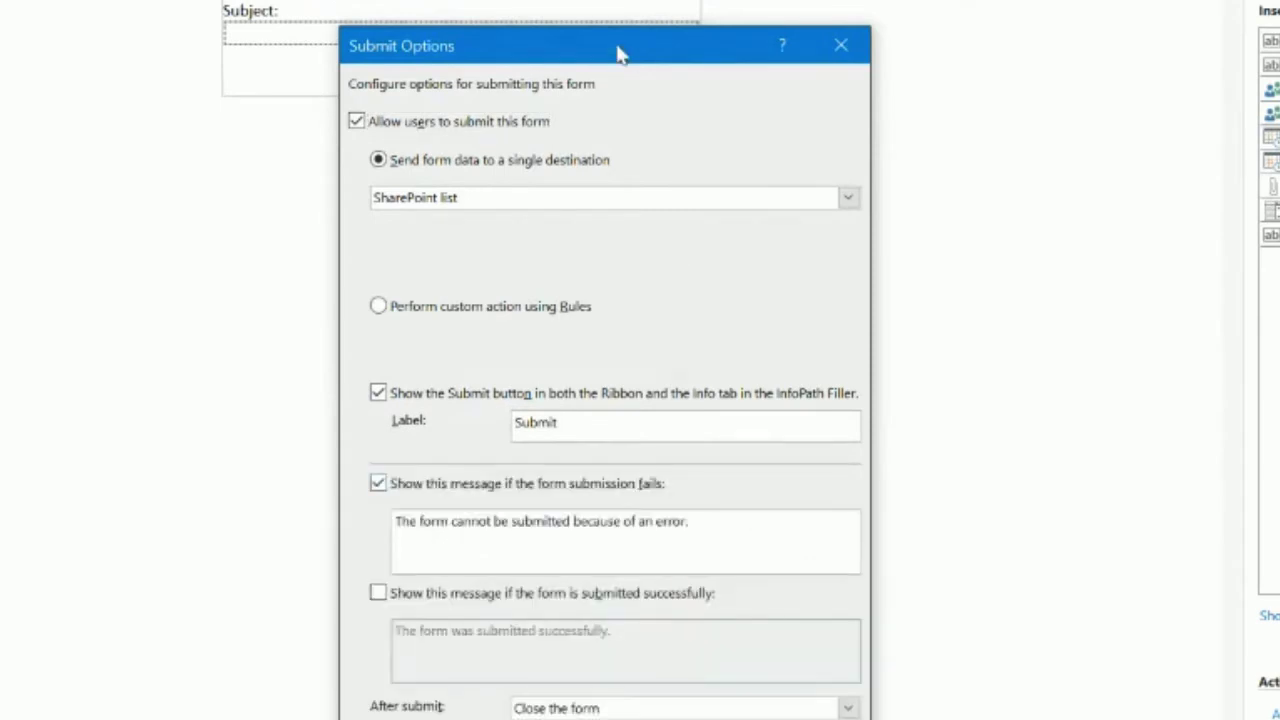
pyautogui.moveTo(617, 49); pyautogui.dragTo(585, 0)
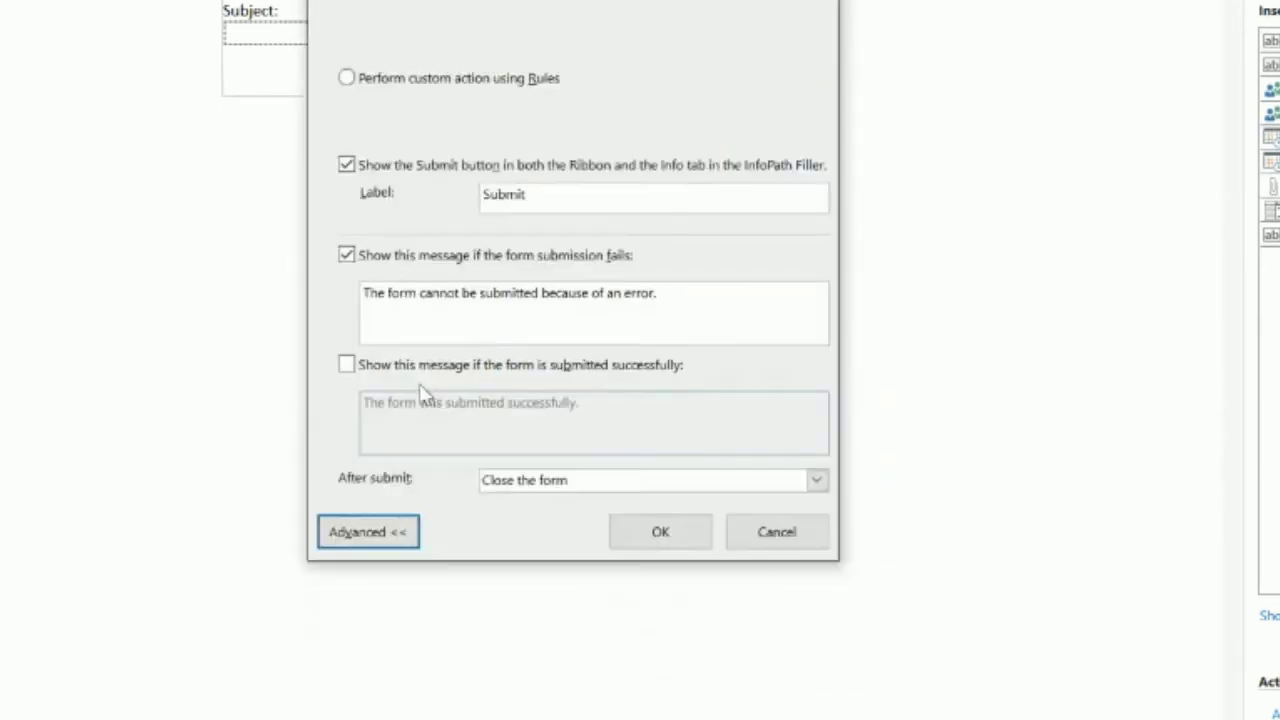
pyautogui.click(347, 365)
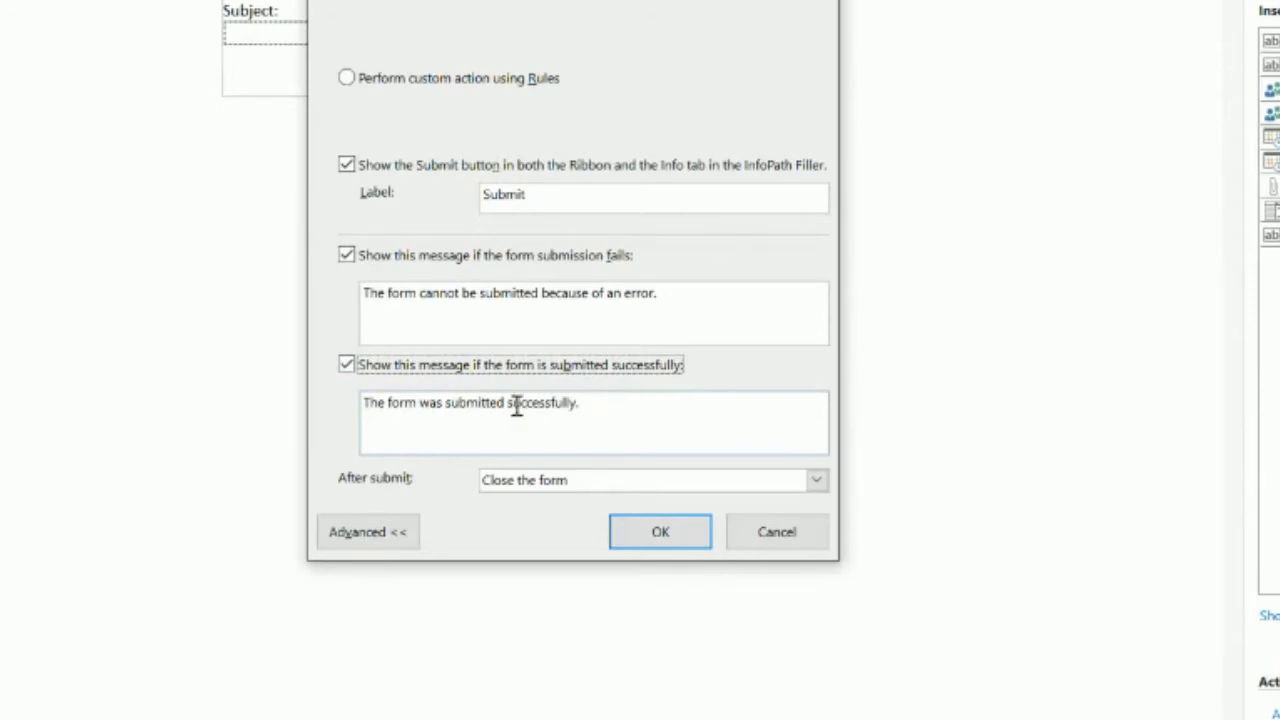
pyautogui.click(390, 403)
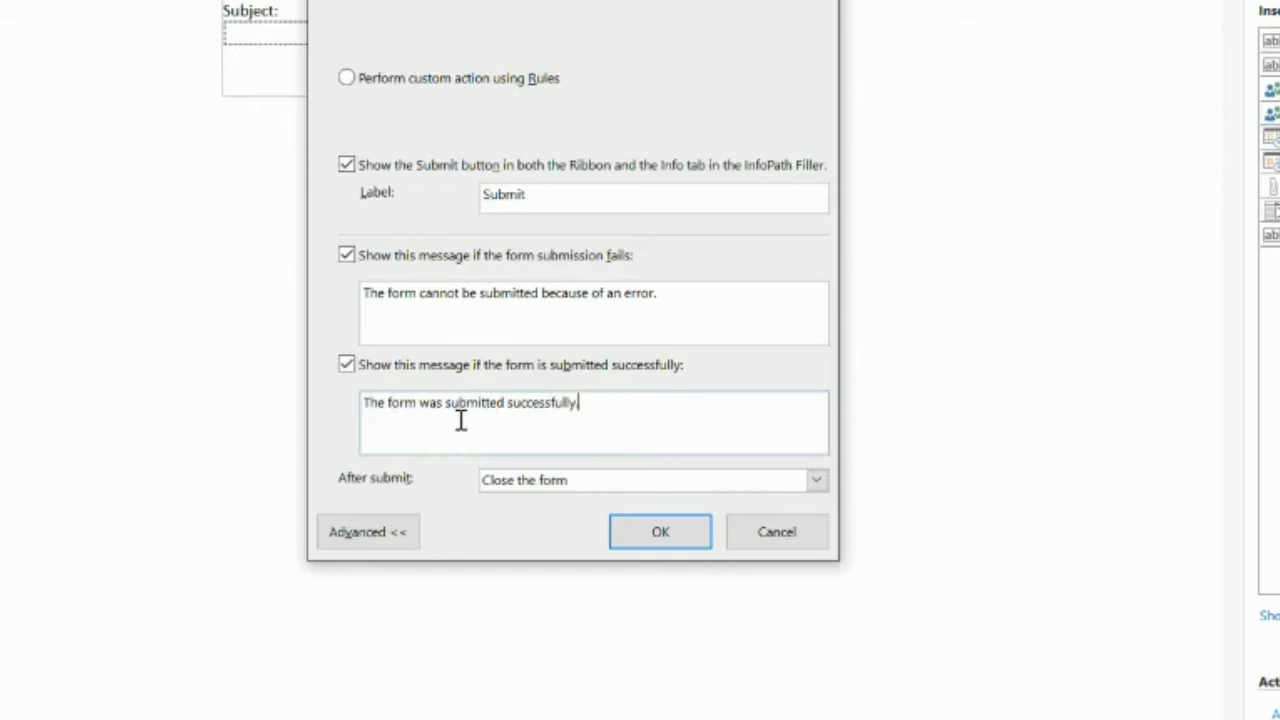
# Set the after-submit behaviour to "Leave the form open" and apply the submit options.
pyautogui.click(557, 497)
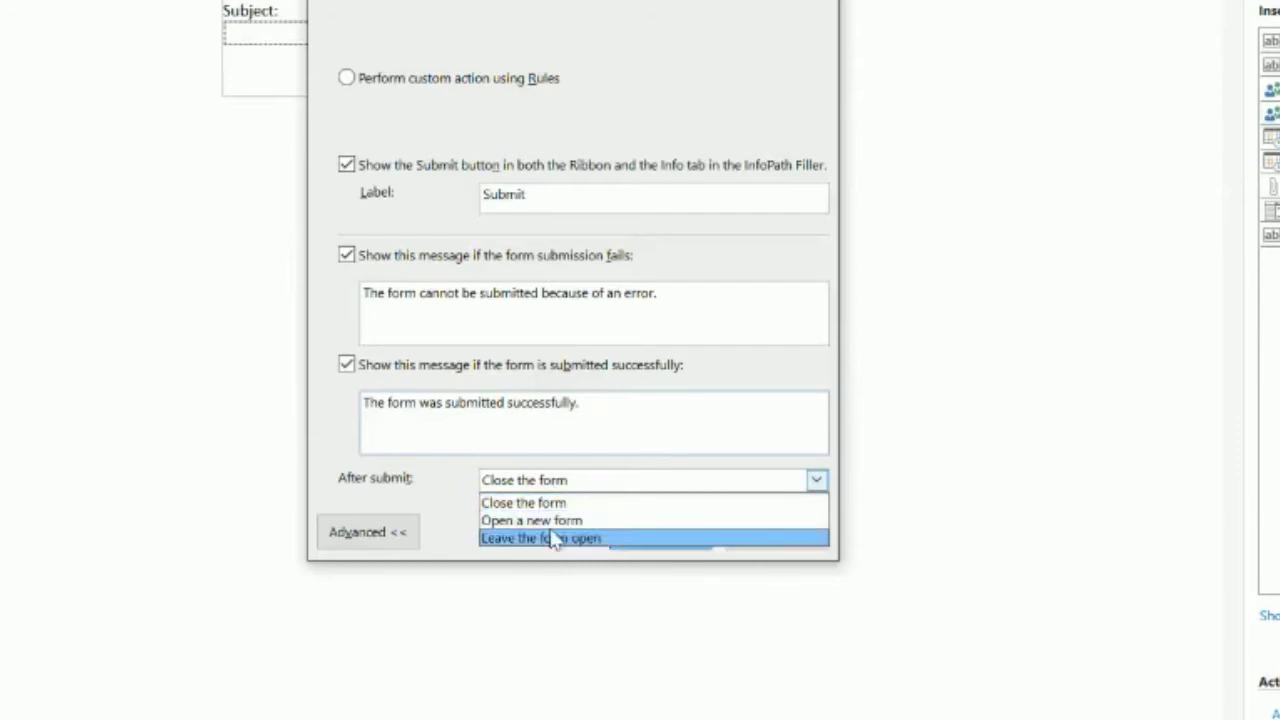
pyautogui.click(550, 535)
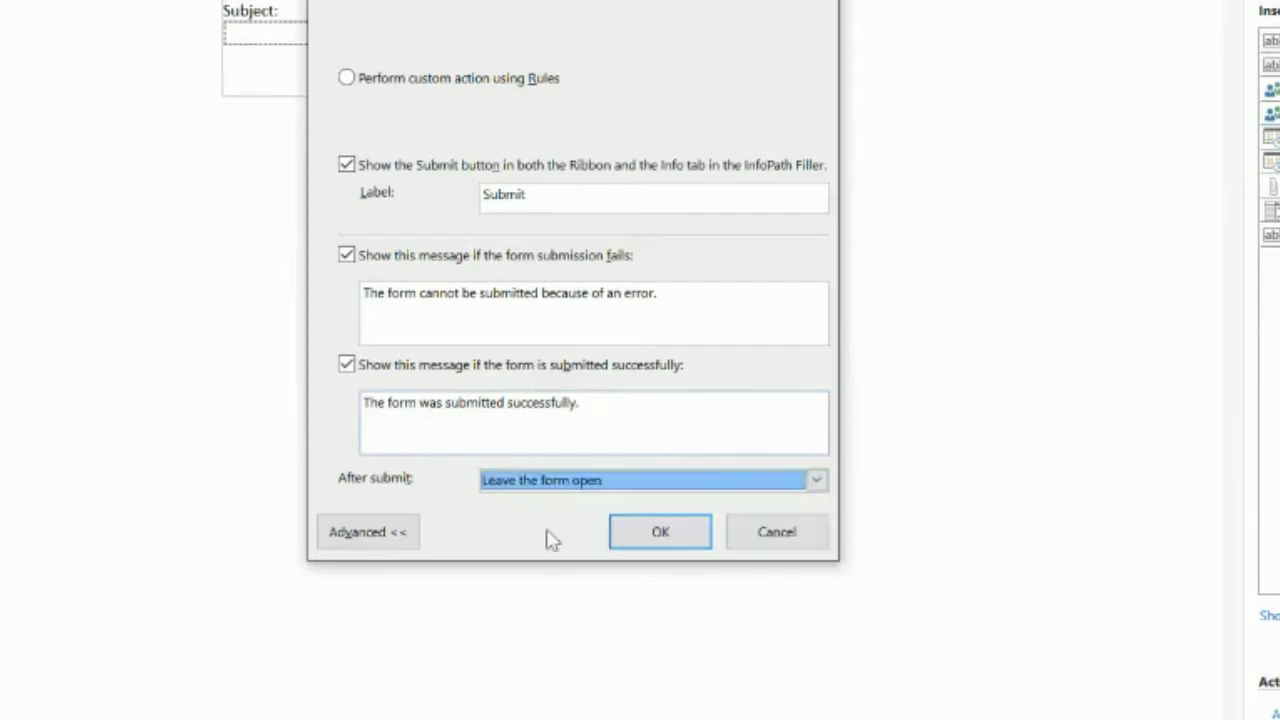
pyautogui.click(602, 405)
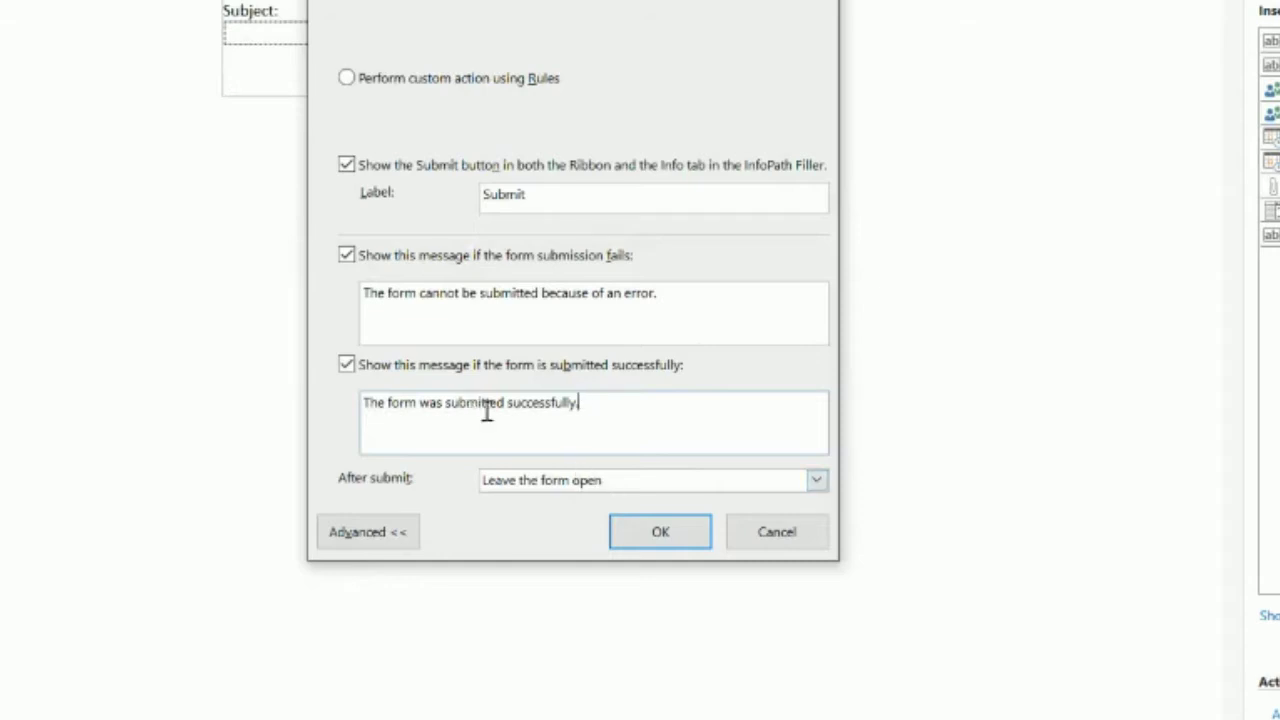
pyautogui.click(655, 533)
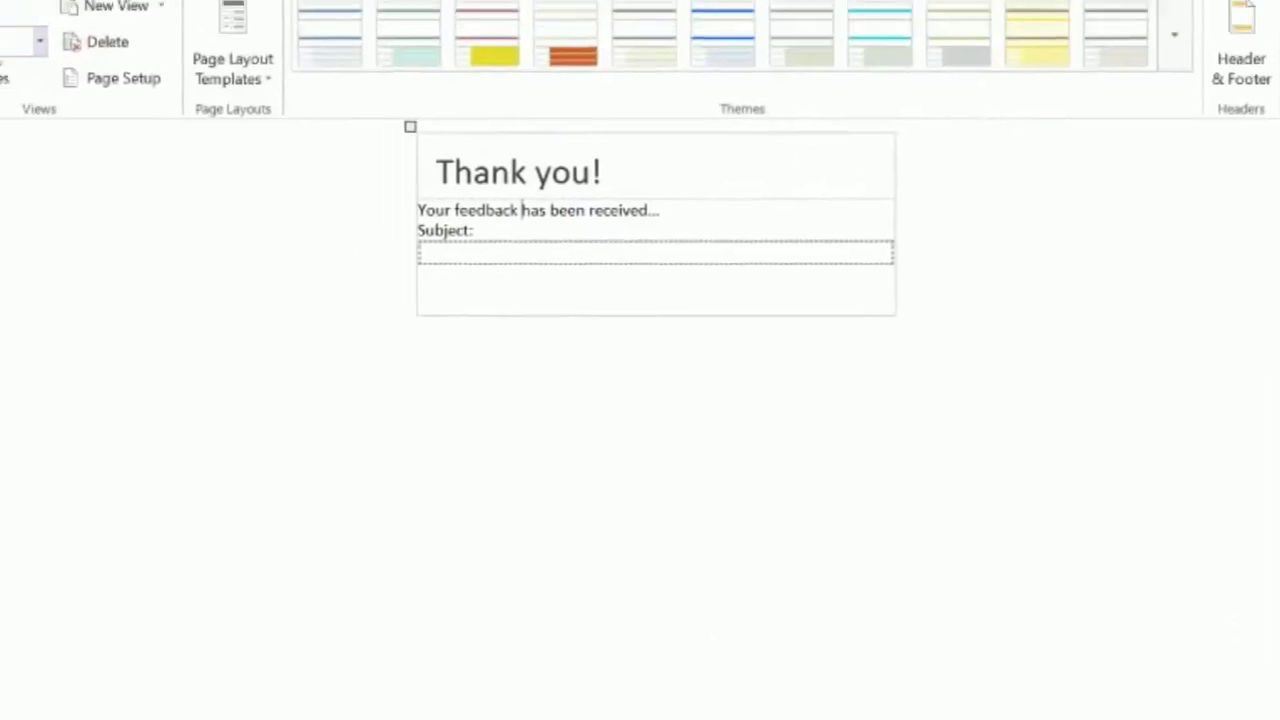
# Switch to the Edit item (default) view and show the rules for its Submit button.
pyautogui.click(135, 151)
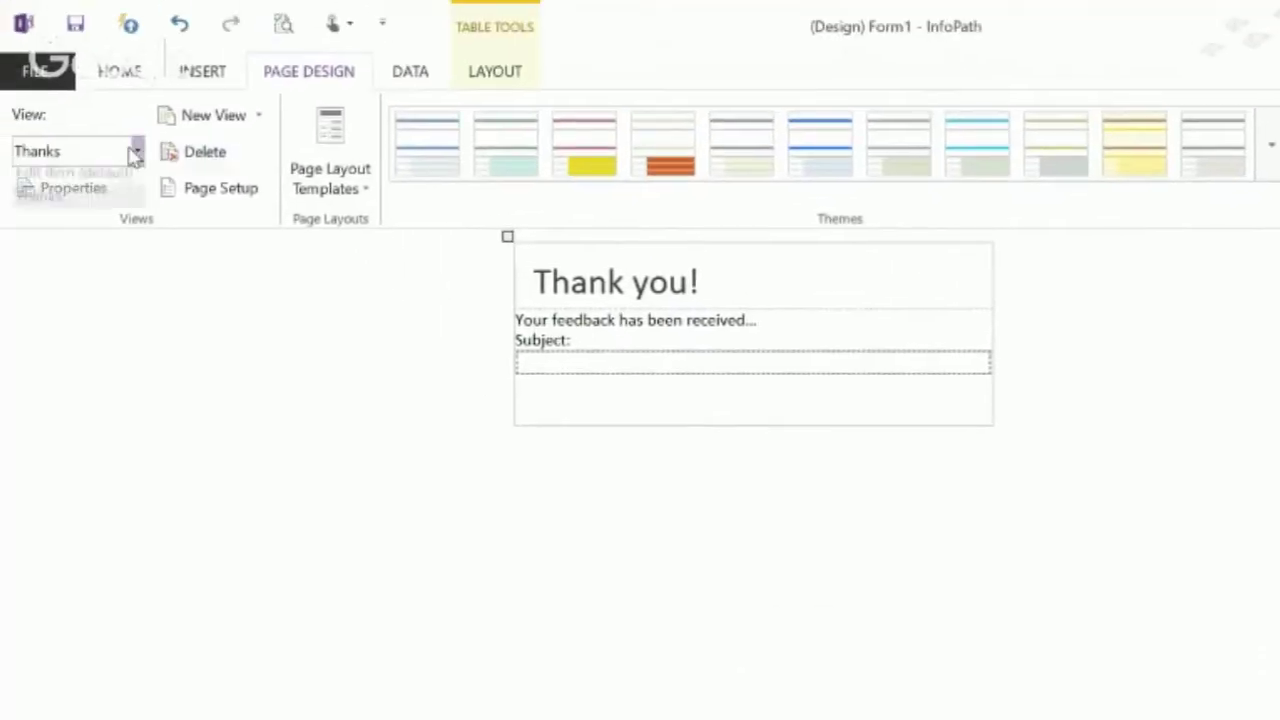
pyautogui.click(78, 180)
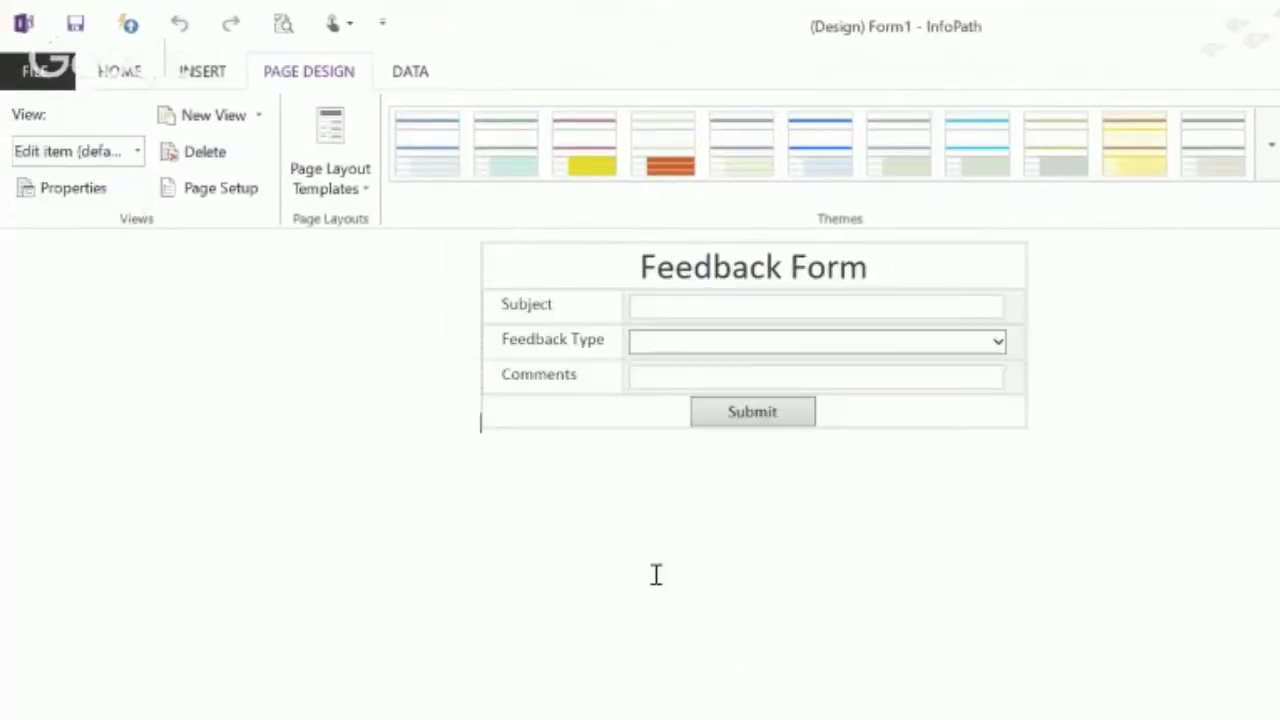
pyautogui.click(756, 420)
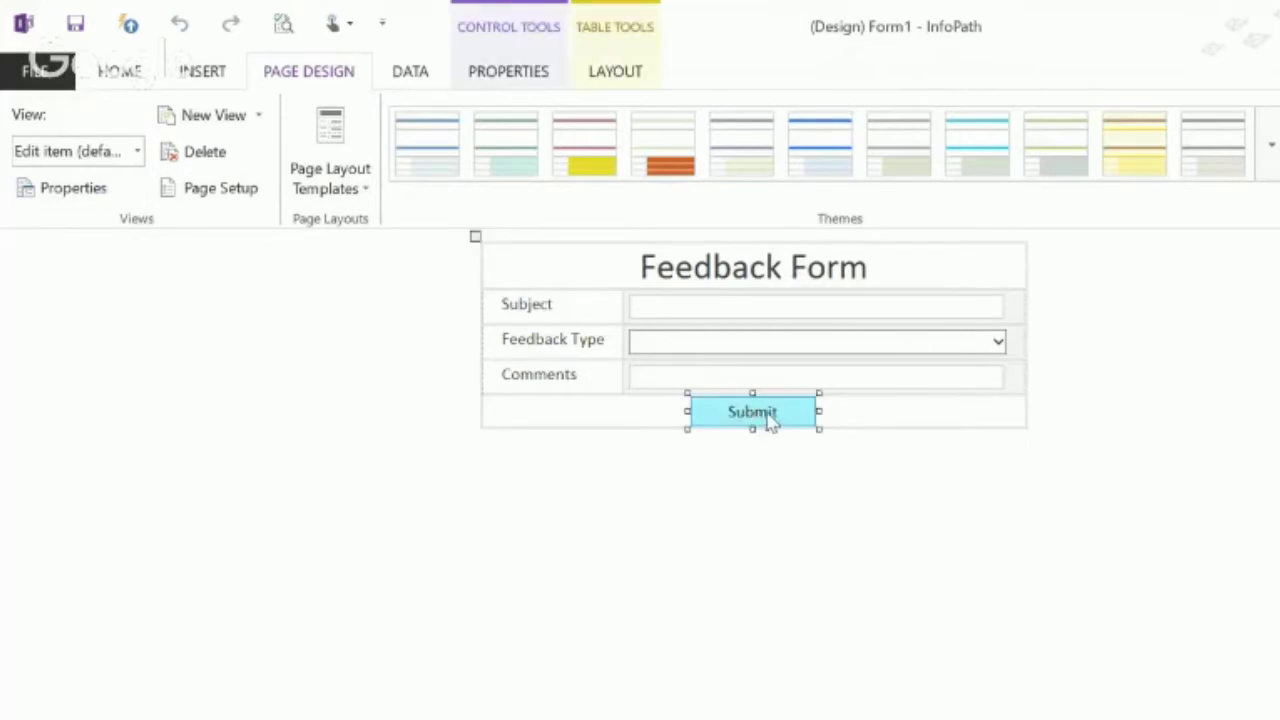
pyautogui.click(118, 72)
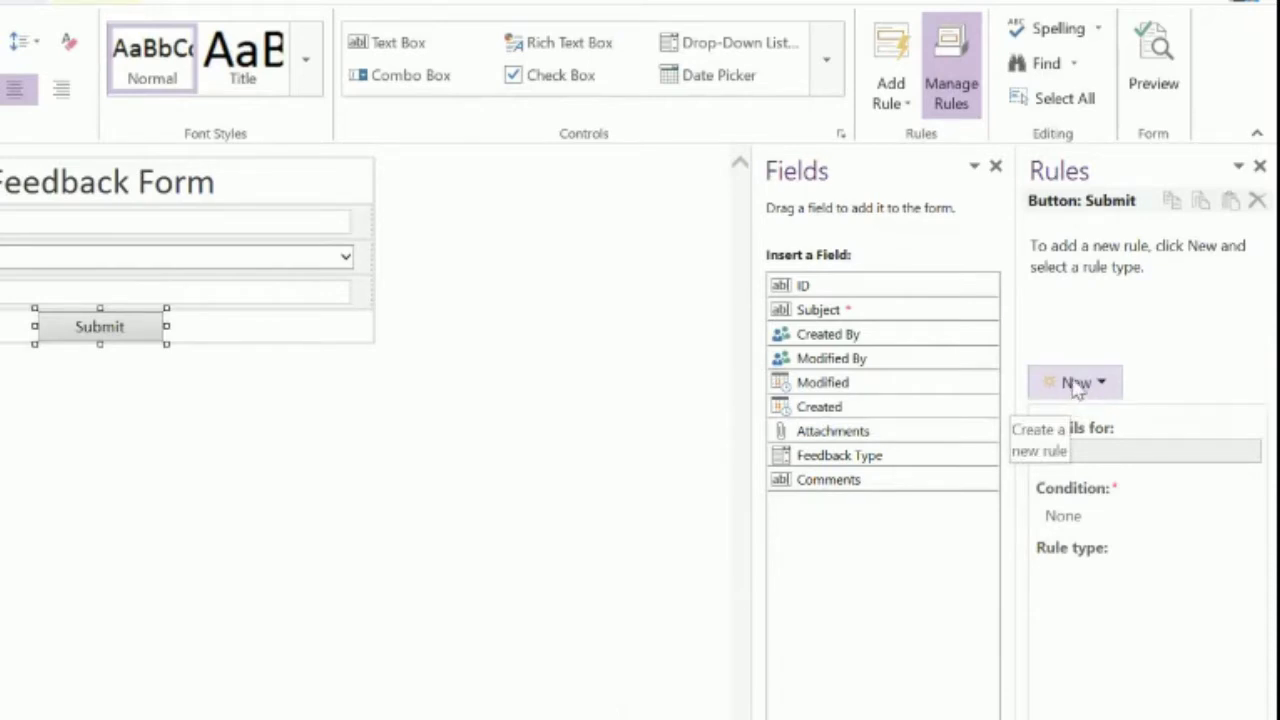
# Change the Submit button's action to Rules.
pyautogui.click(125, 2)
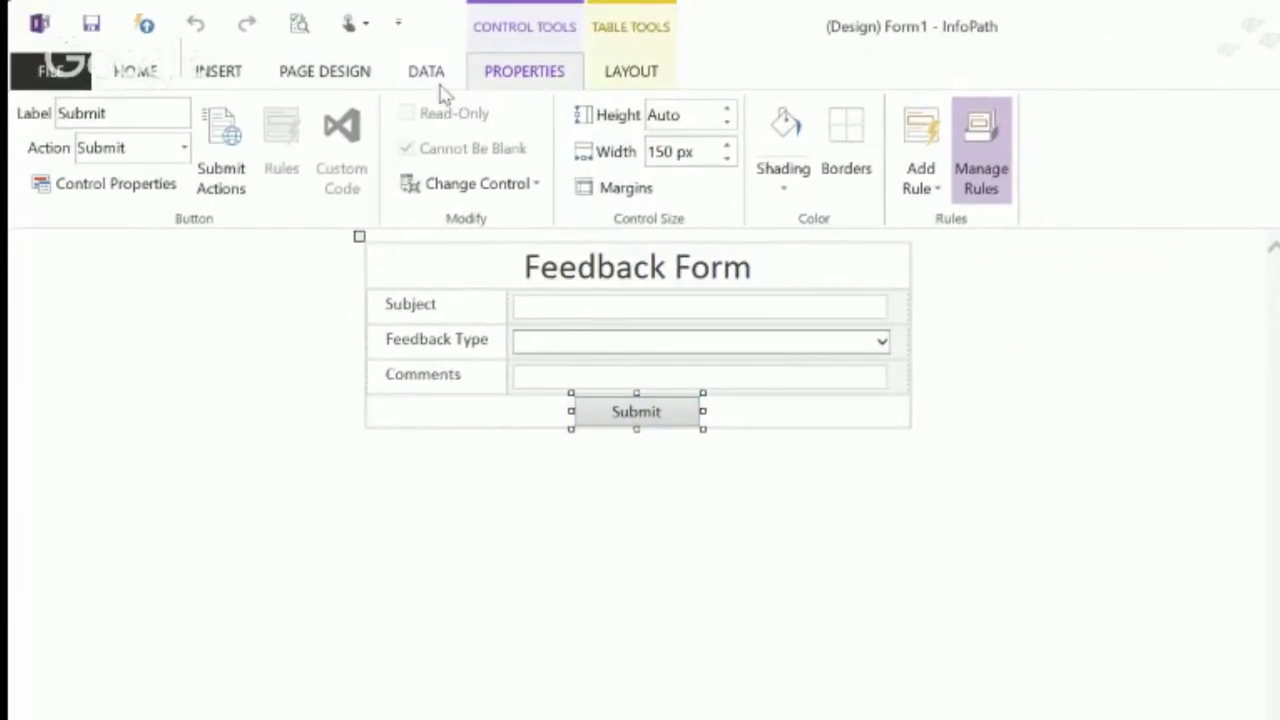
pyautogui.click(428, 72)
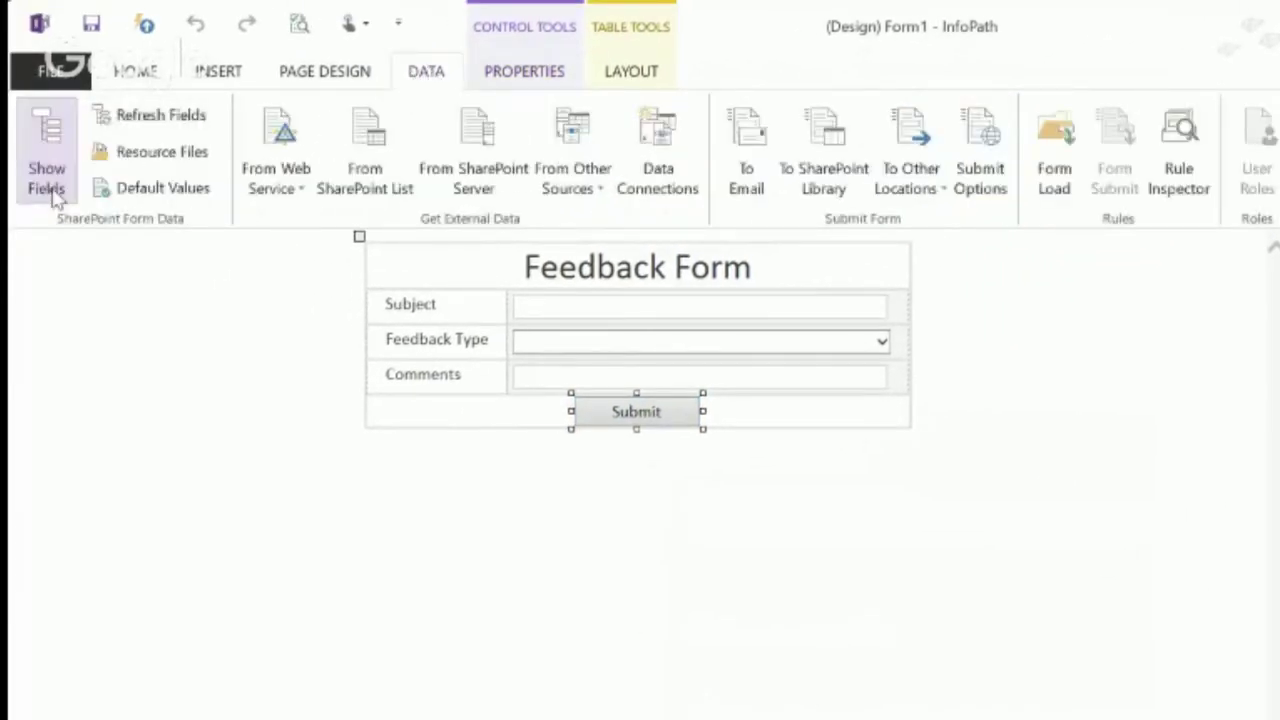
pyautogui.click(357, 78)
pyautogui.click(508, 78)
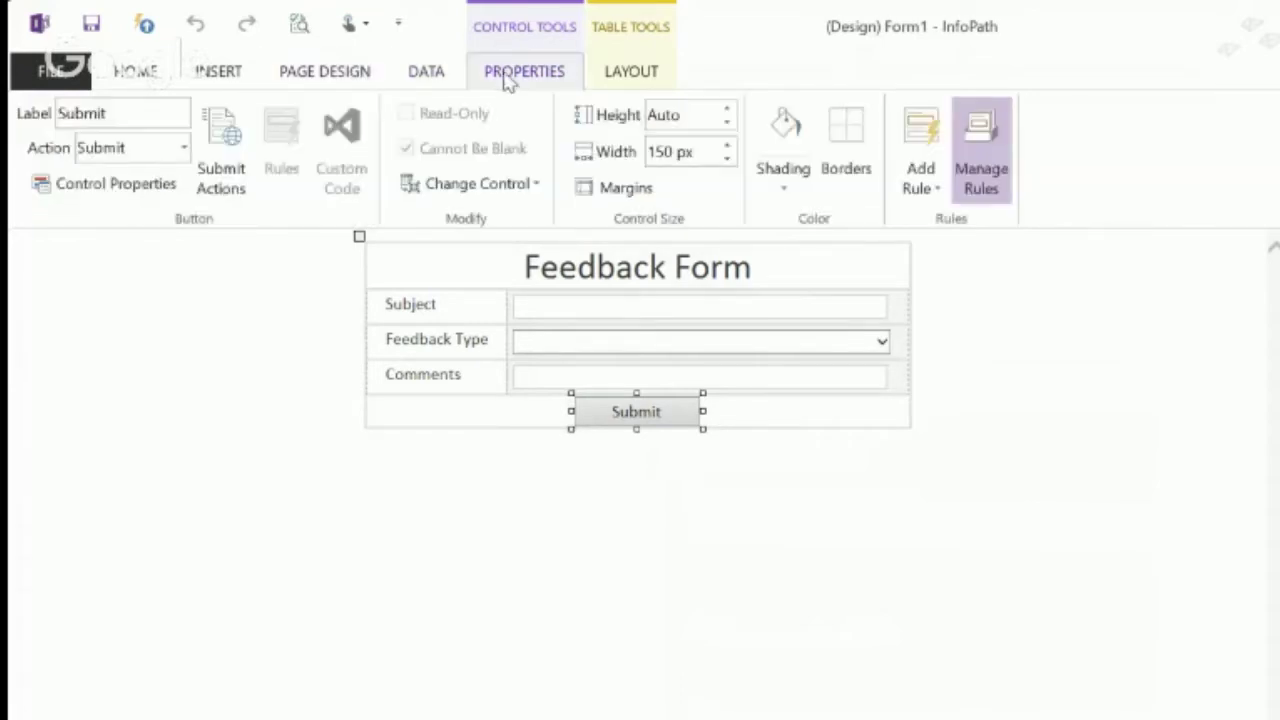
pyautogui.click(184, 148)
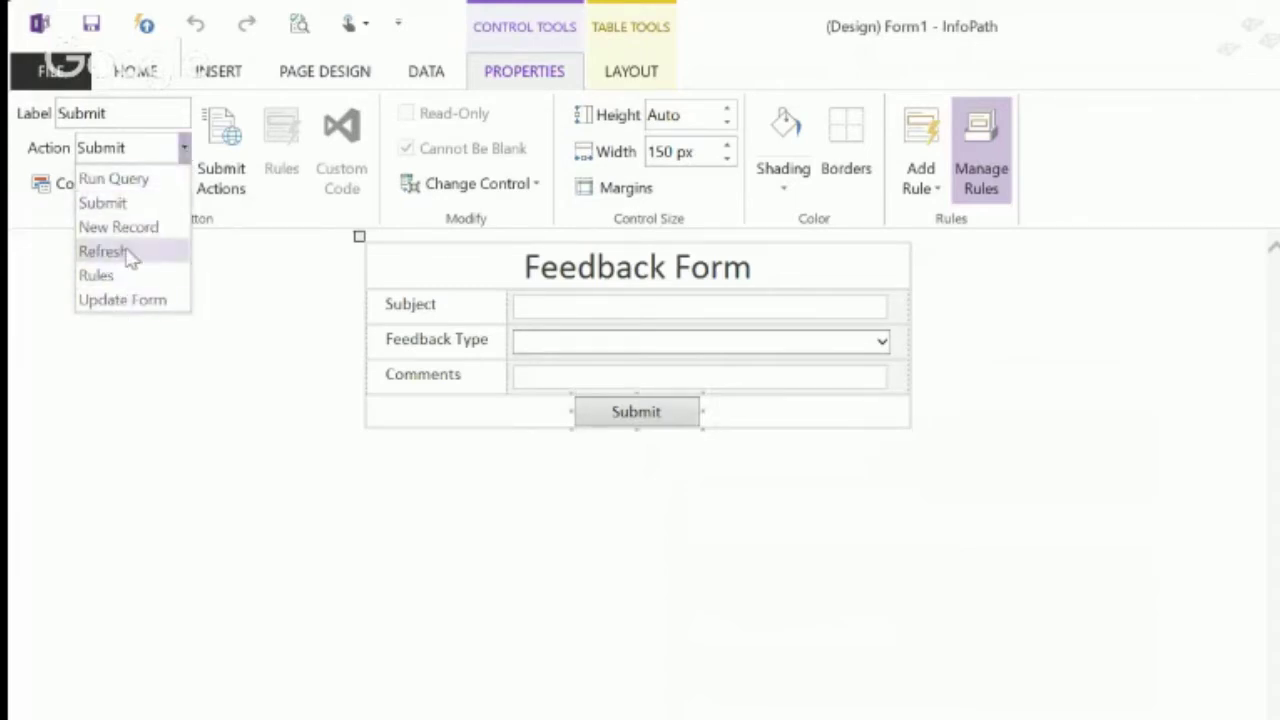
pyautogui.click(110, 275)
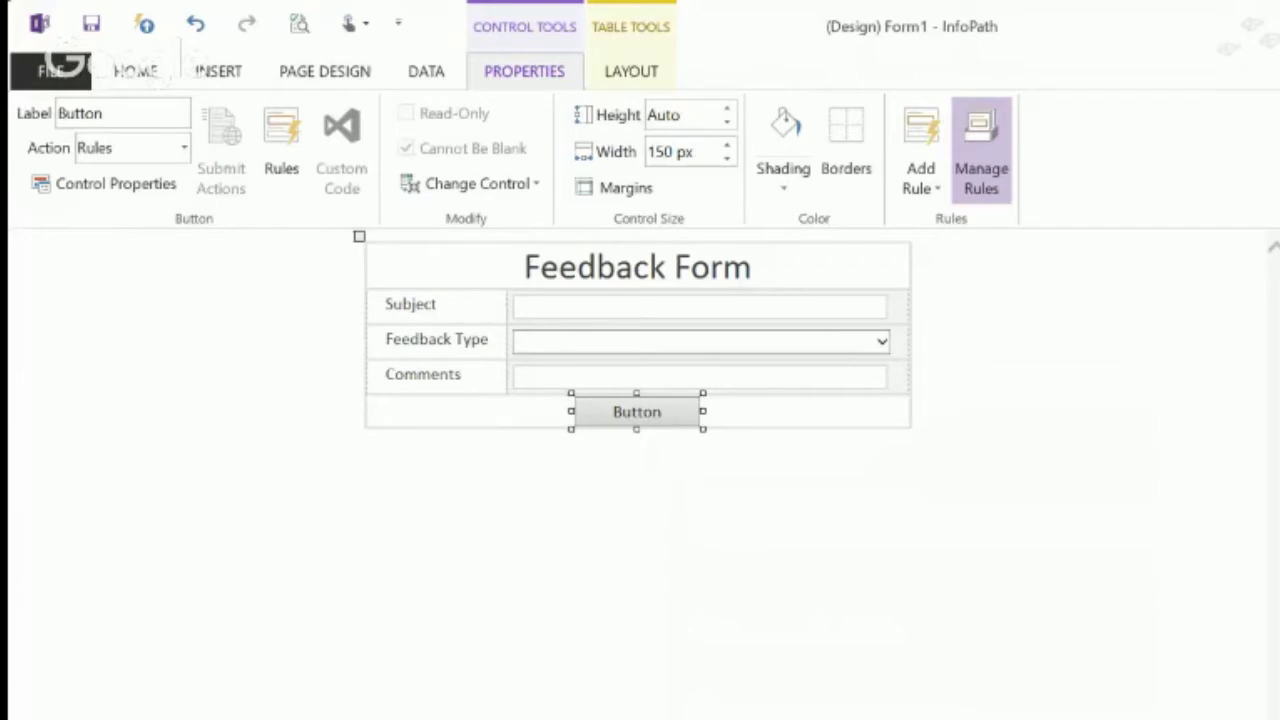
# Set the button's label to "Submit" and reselect the button on the form.
pyautogui.click(143, 114)
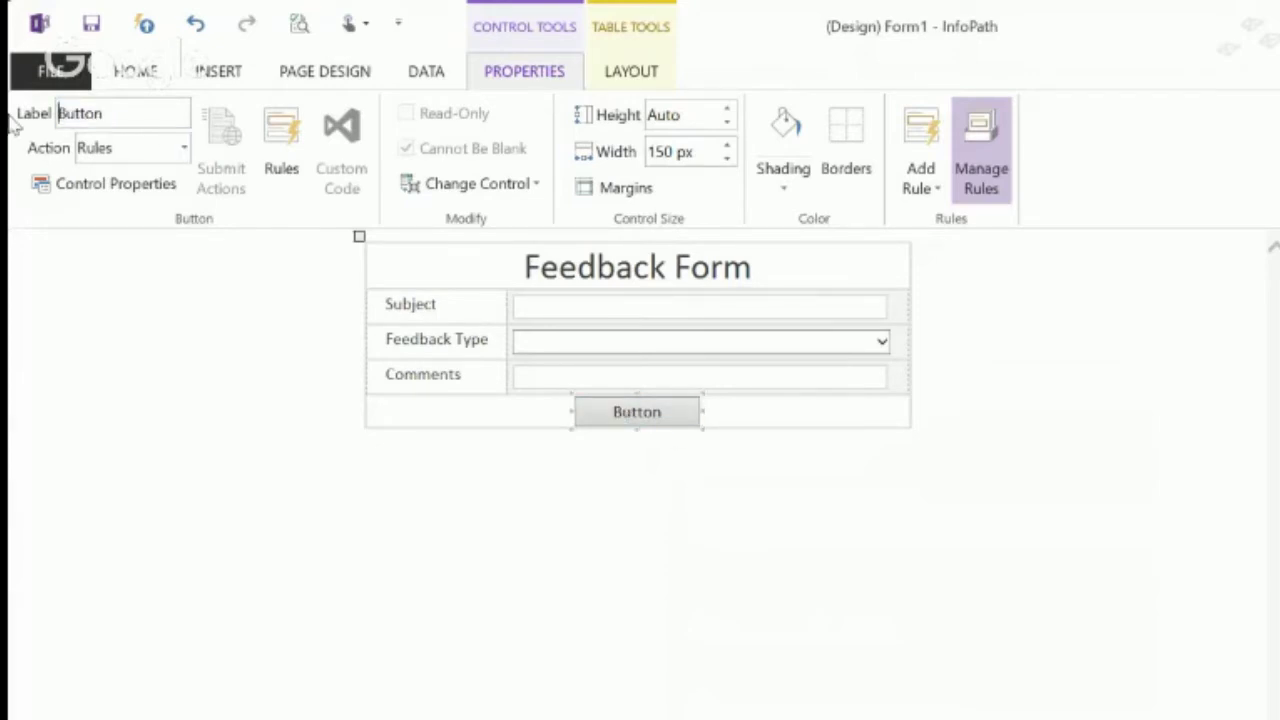
pyautogui.moveTo(126, 117); pyautogui.dragTo(28, 124)
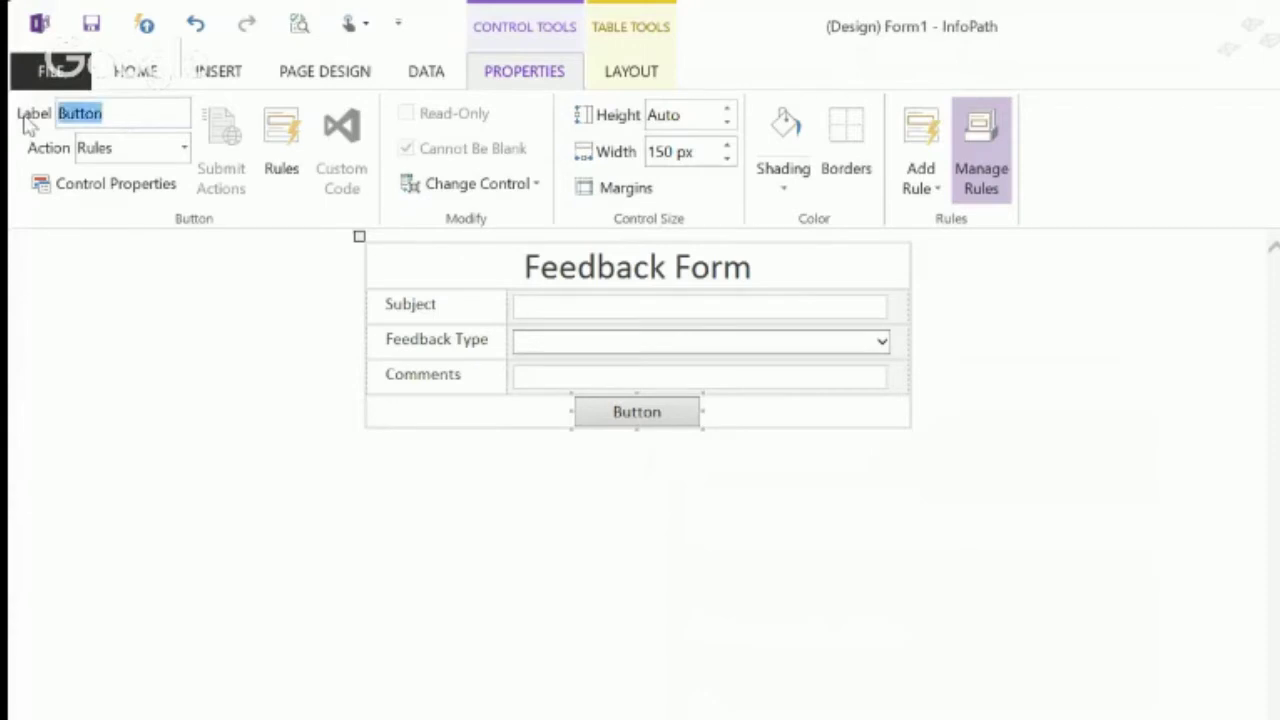
pyautogui.write('Submit')
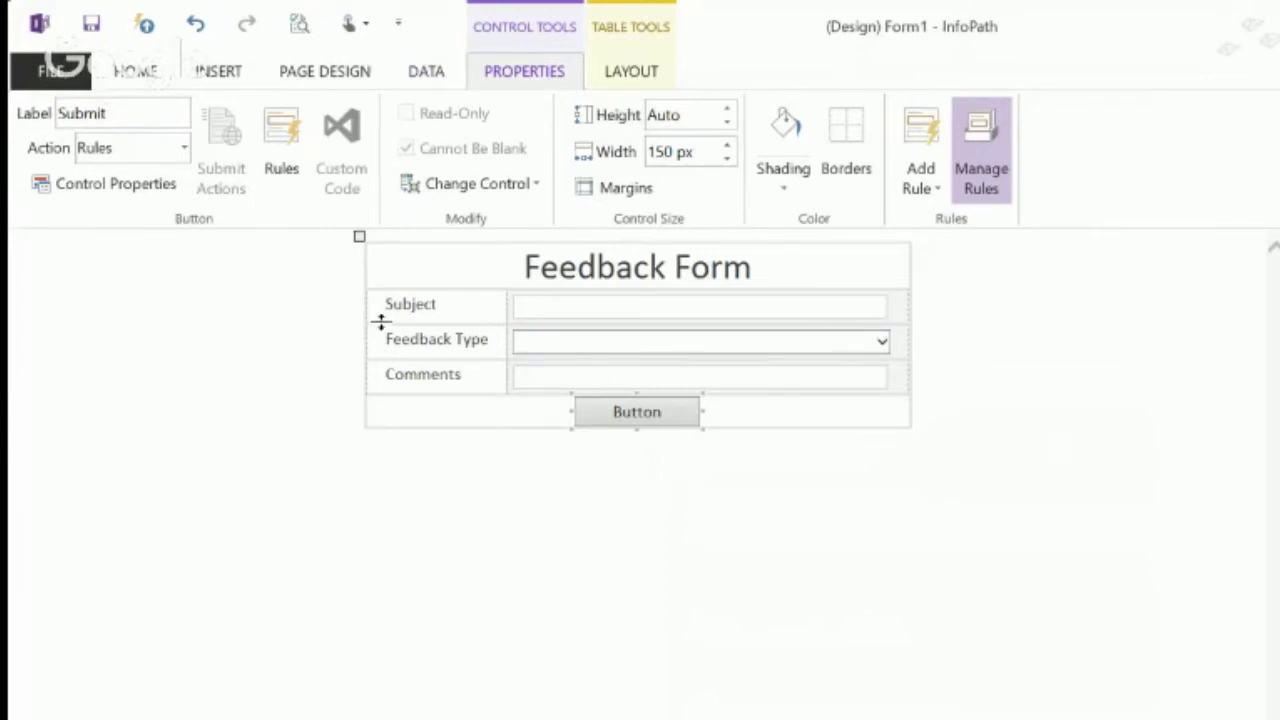
pyautogui.click(640, 418)
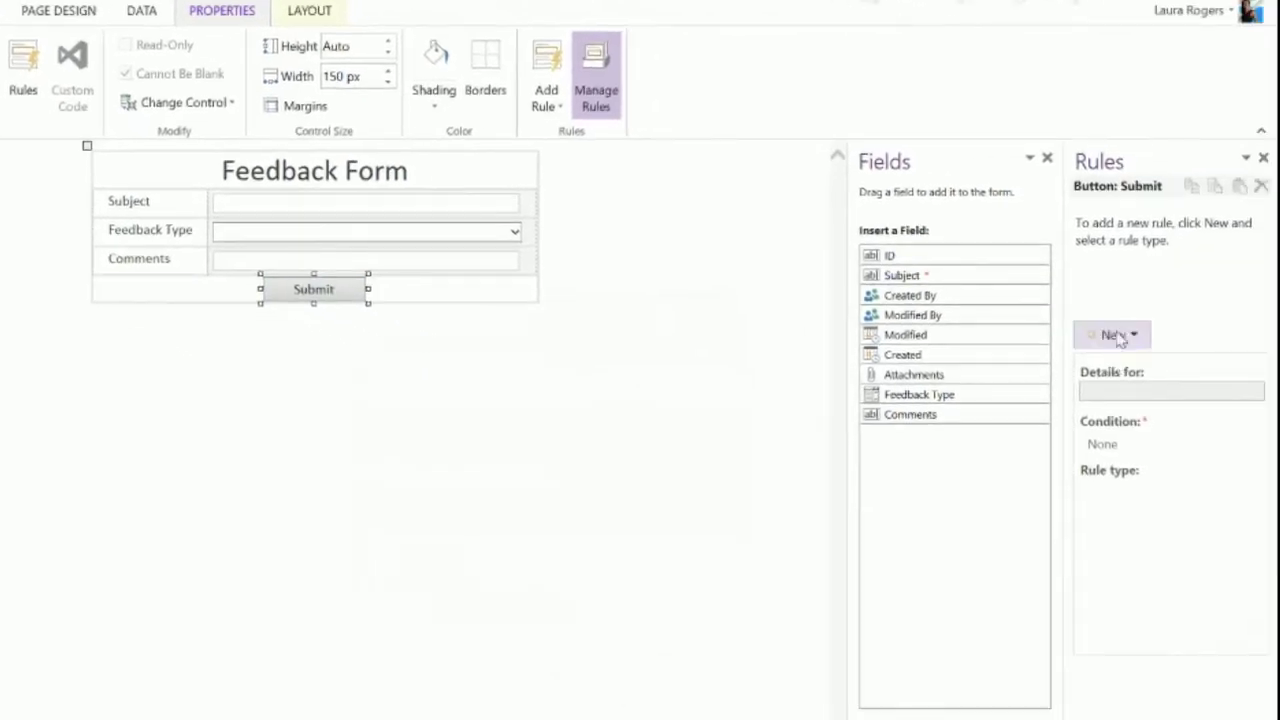
# Create an action rule on the Submit button that submits data through the Main Data Connection.
pyautogui.click(1112, 335)
pyautogui.click(1085, 409)
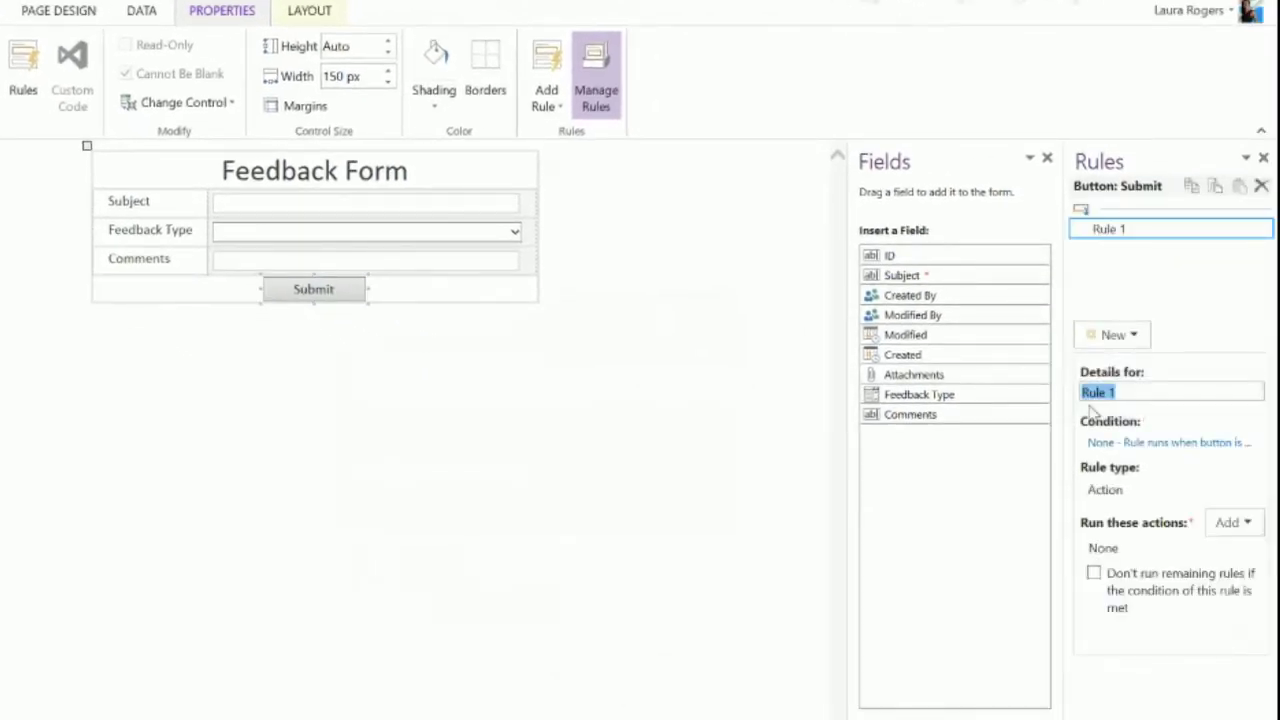
pyautogui.click(1233, 522)
pyautogui.click(1172, 620)
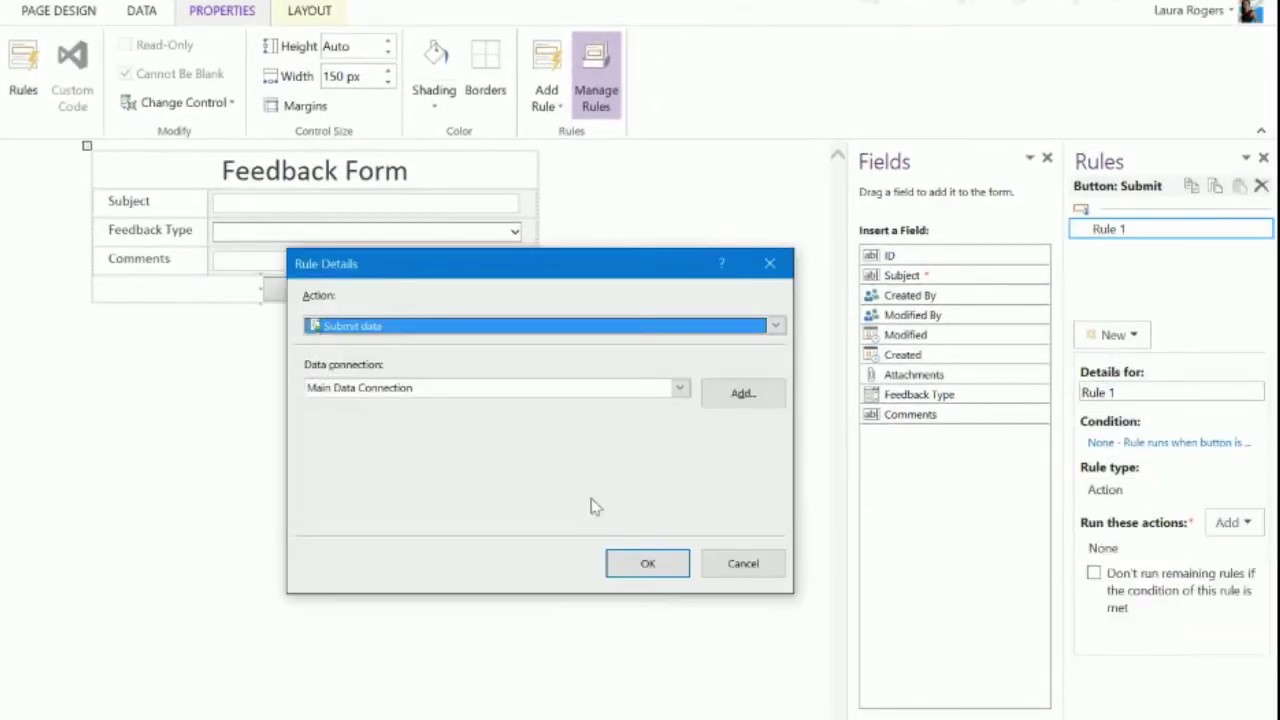
pyautogui.click(649, 564)
# Add a Switch views action to the Submit button's rule, using Thanks as the target view.
pyautogui.click(1233, 522)
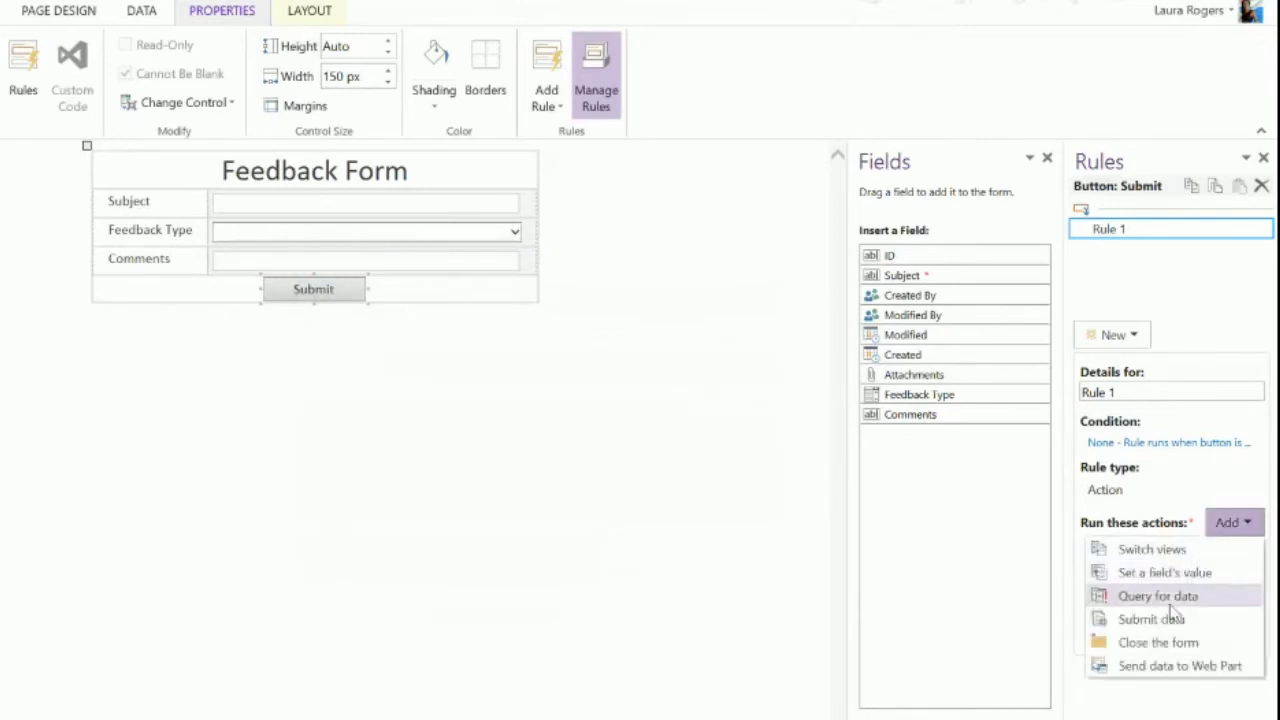
pyautogui.click(1180, 553)
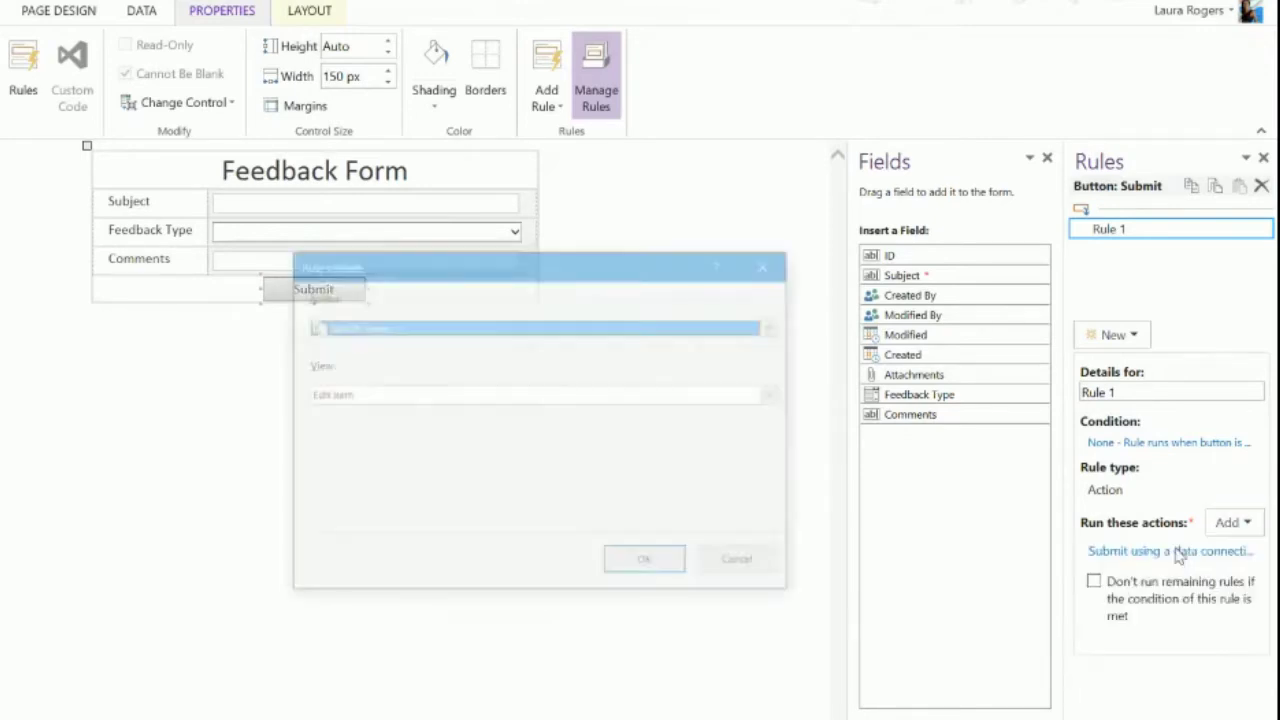
pyautogui.click(415, 396)
pyautogui.click(397, 428)
pyautogui.click(645, 563)
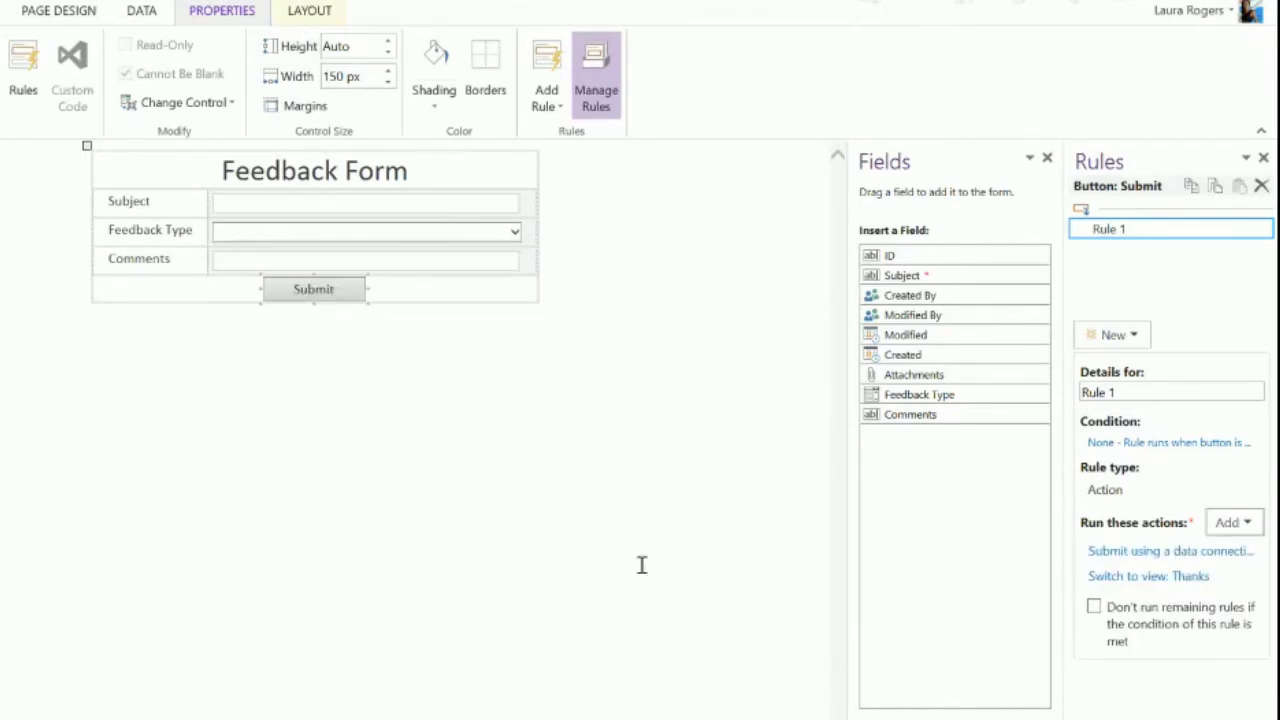
# Examine the general view settings of the Edit item view without changing them.
pyautogui.click(52, 12)
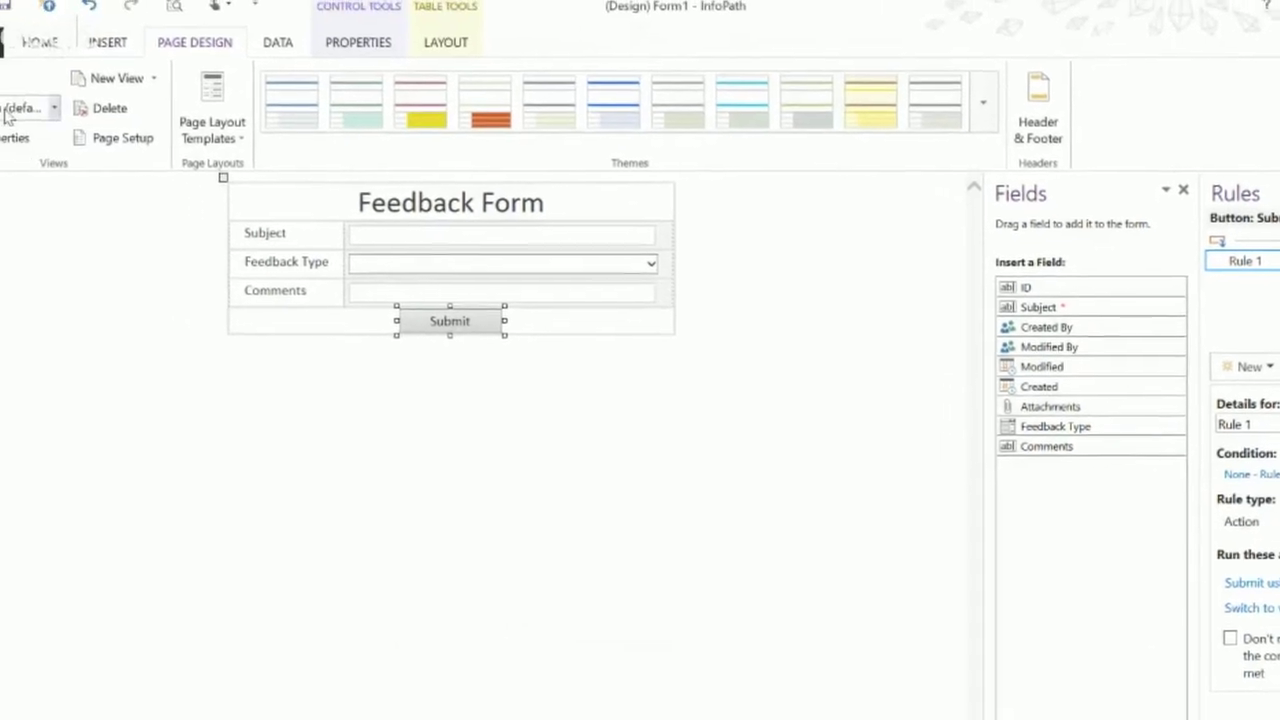
pyautogui.click(57, 155)
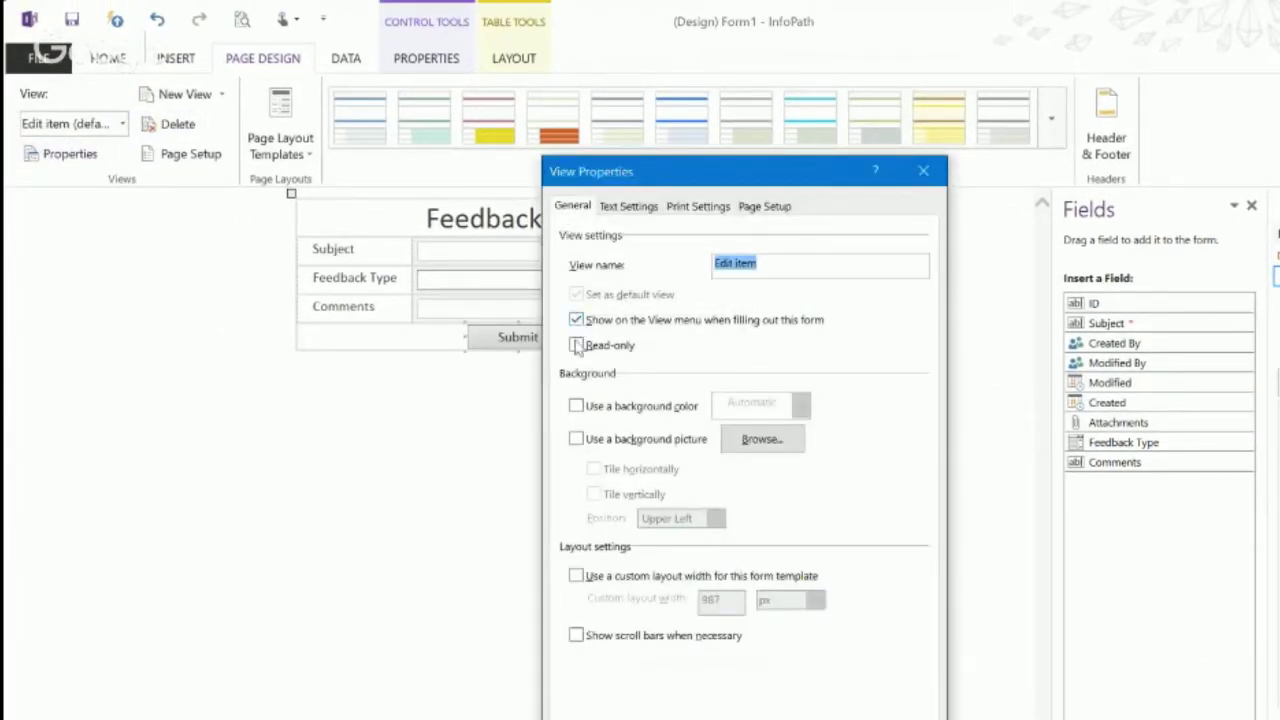
pyautogui.click(924, 172)
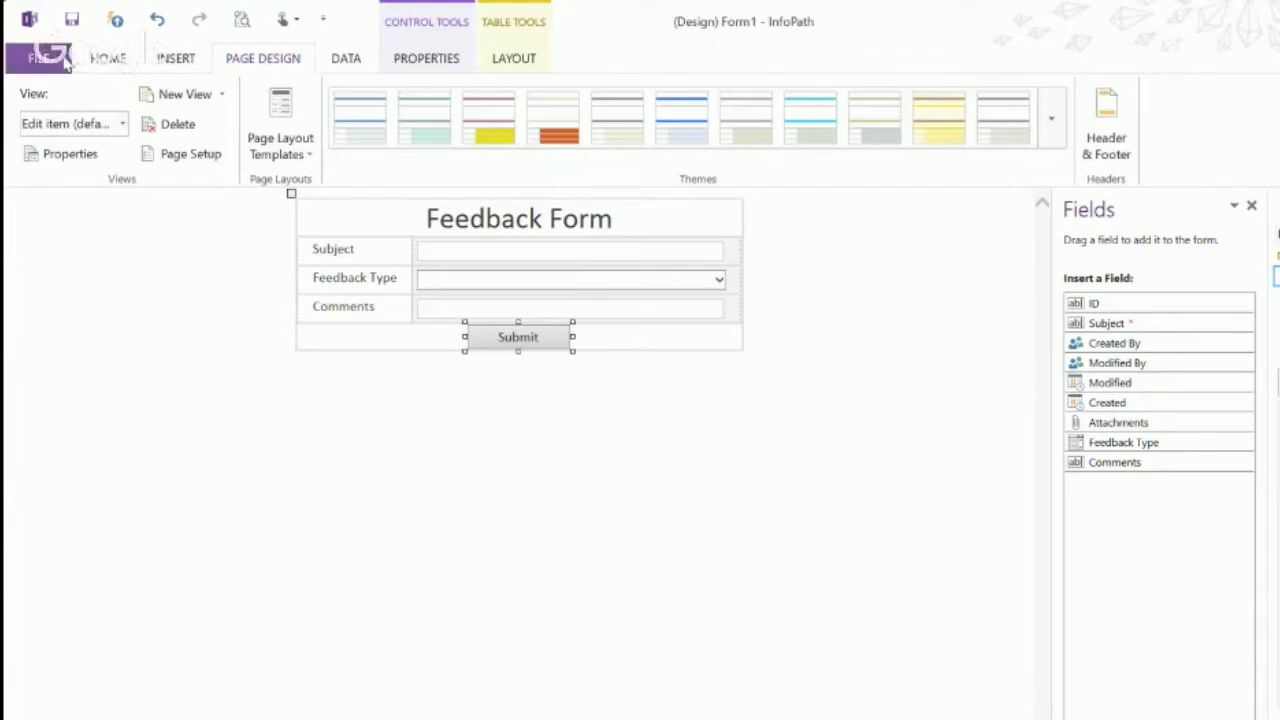
# Turn off showing InfoPath commands in the ribbon or toolbar in the form's web browser options.
pyautogui.click(100, 58)
pyautogui.click(38, 58)
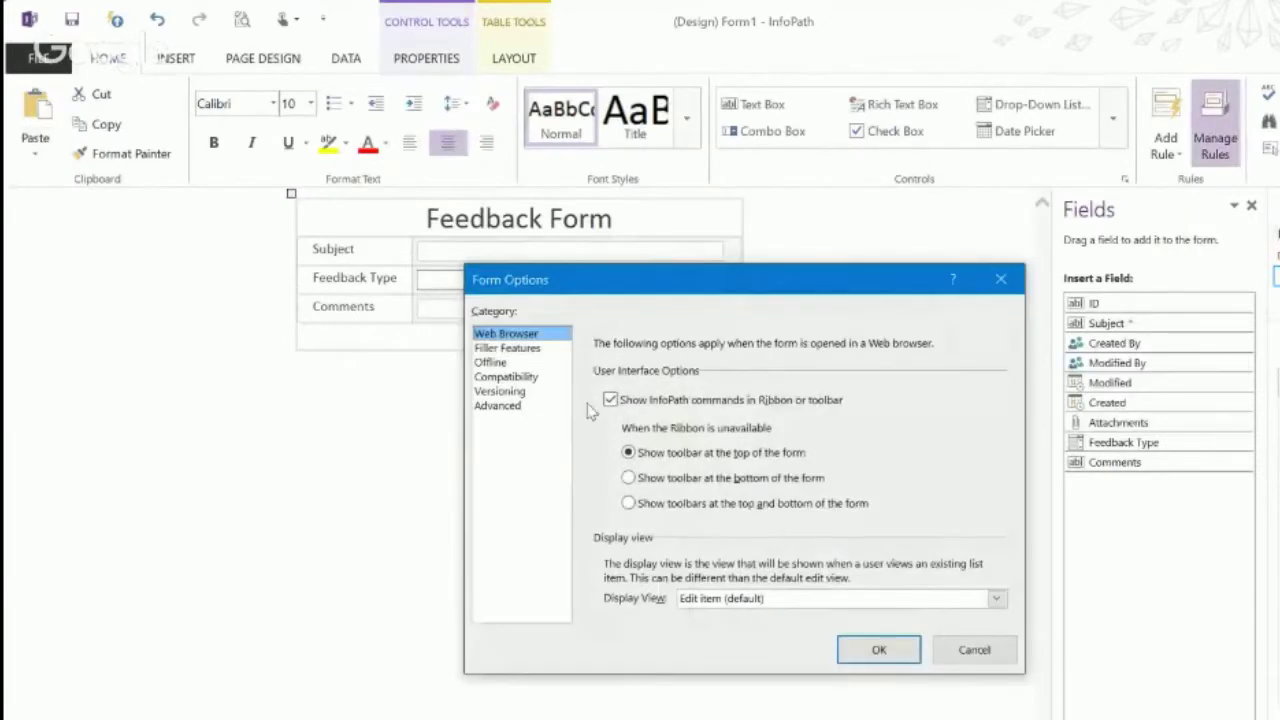
pyautogui.click(611, 400)
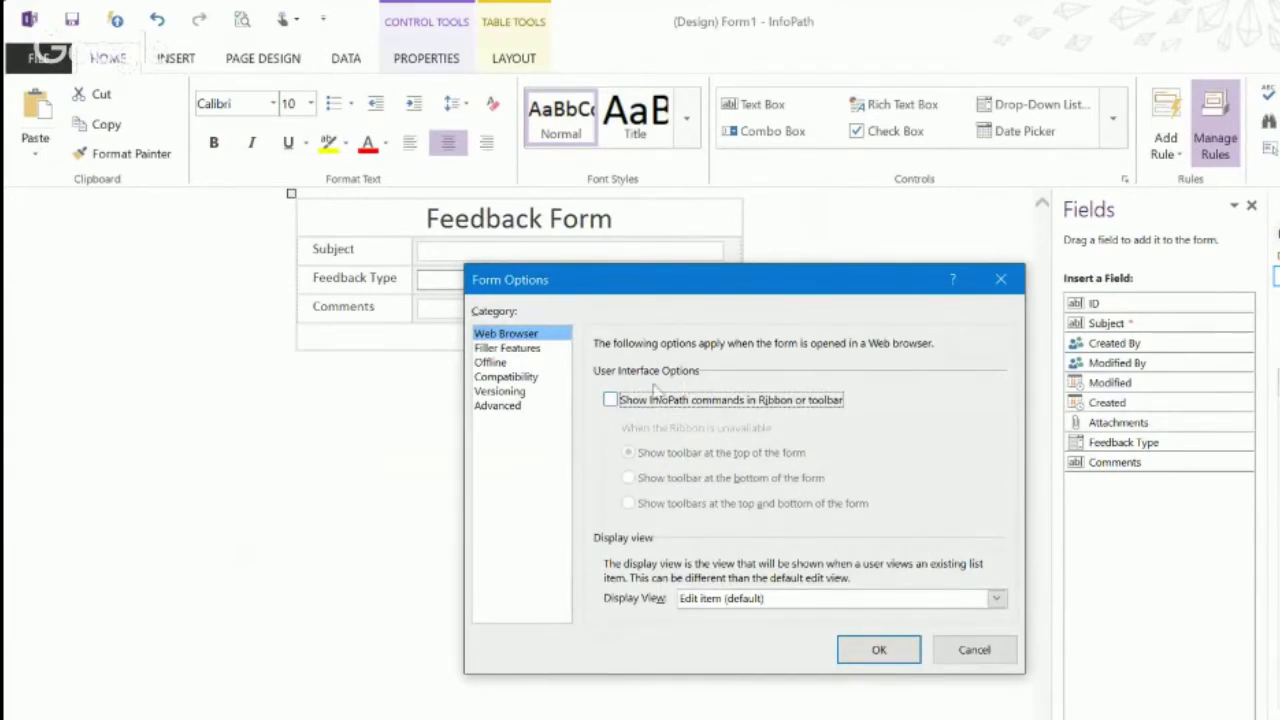
pyautogui.click(877, 649)
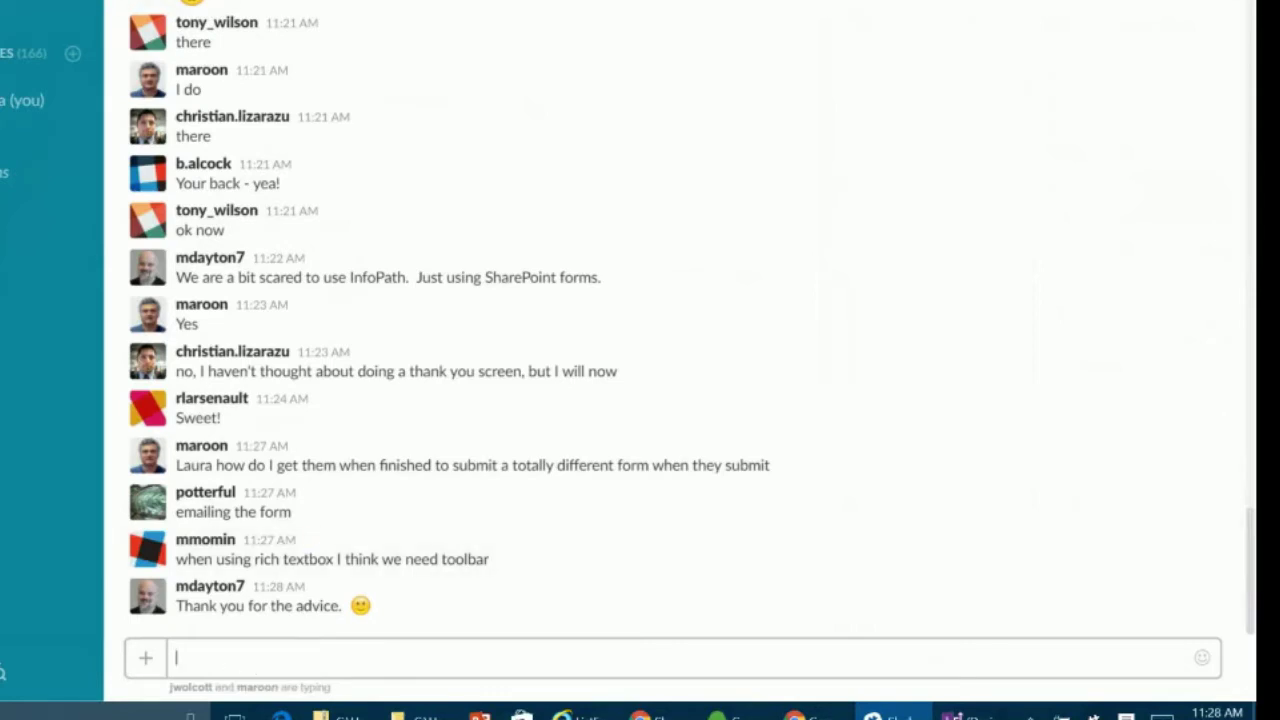
# Switch back to InfoPath and quick publish the feedback form to its SharePoint list.
pyautogui.hotkey('alt', 'Tab')
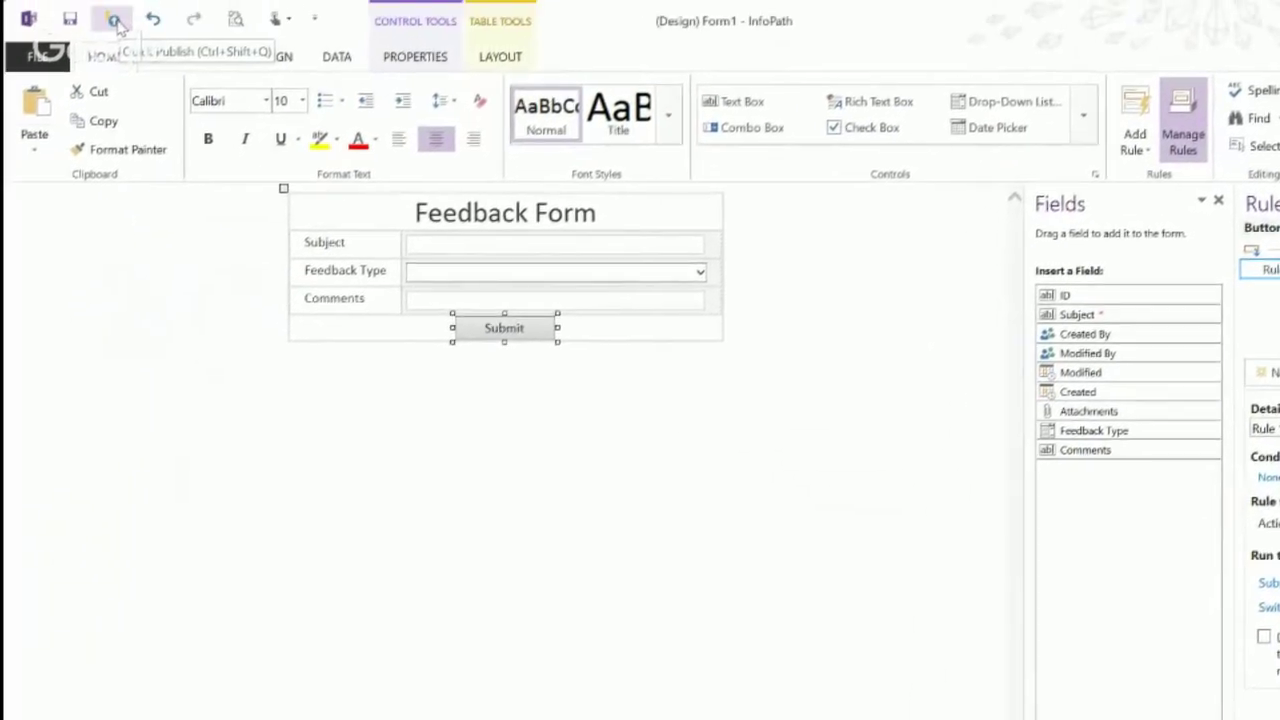
pyautogui.click(115, 21)
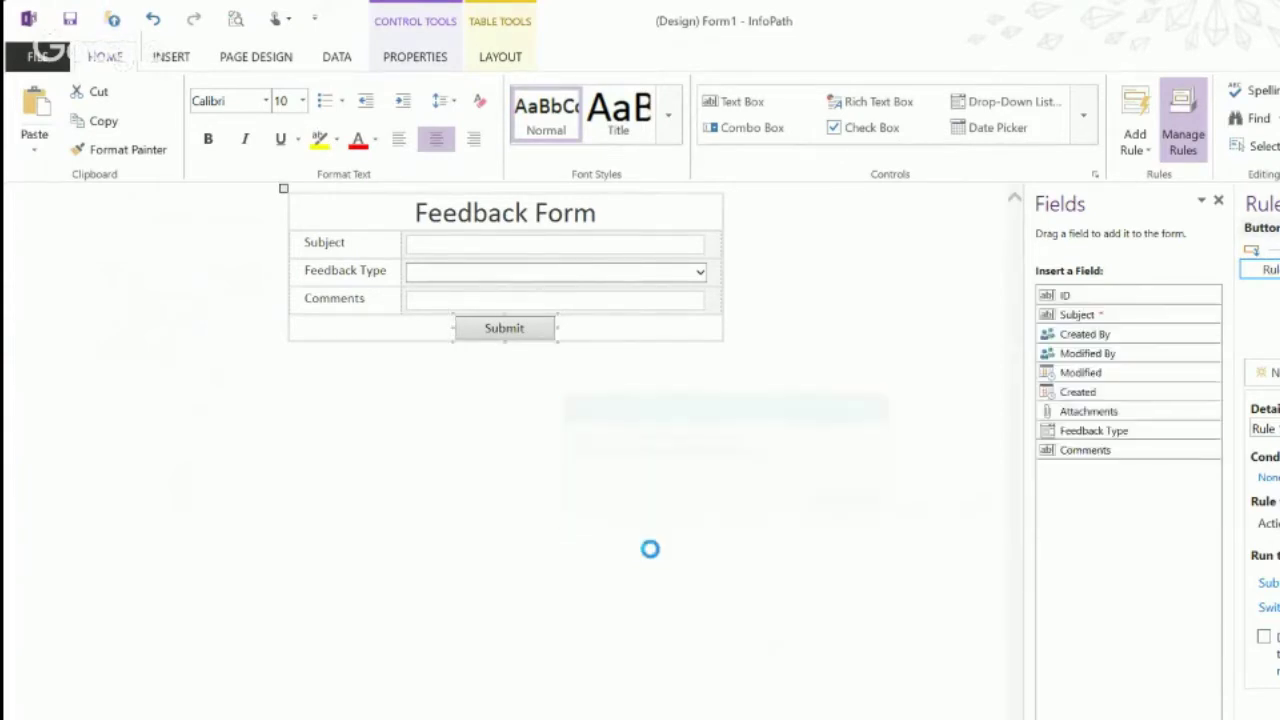
pyautogui.click(722, 514)
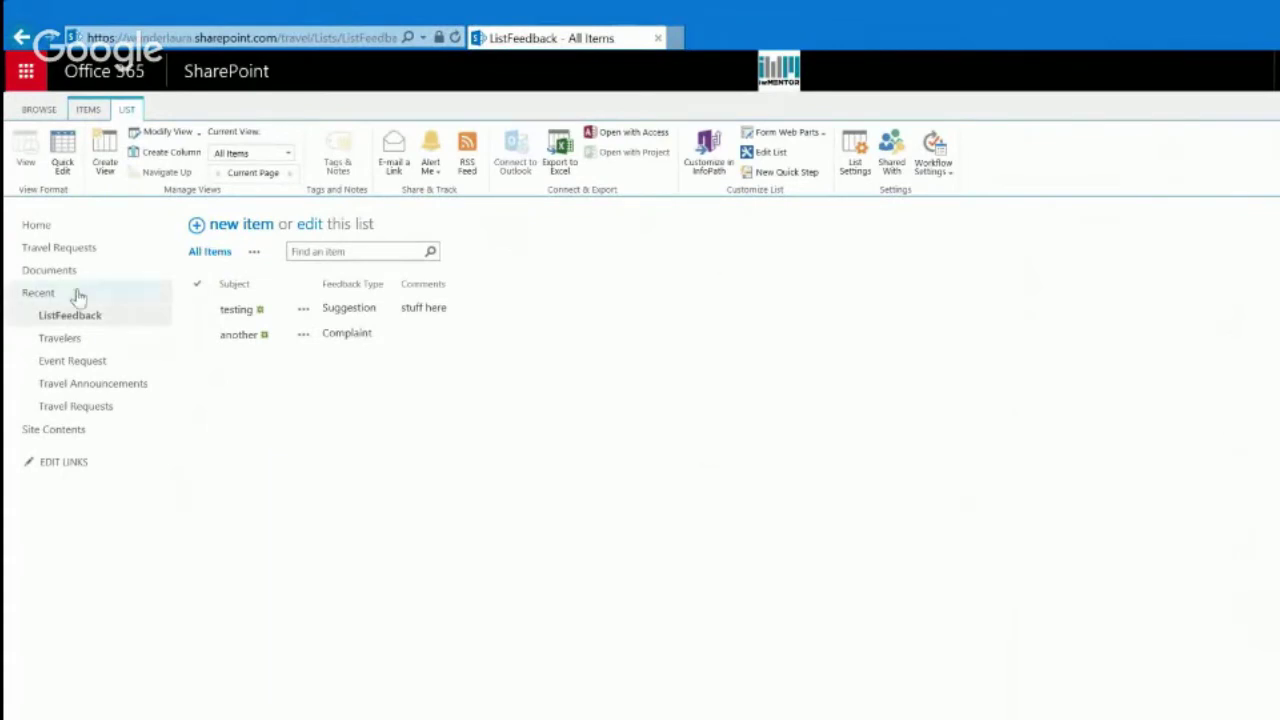
# Open the SharePoint site's home page and submit the embedded feedback form with the subject "test3".
pyautogui.click(38, 226)
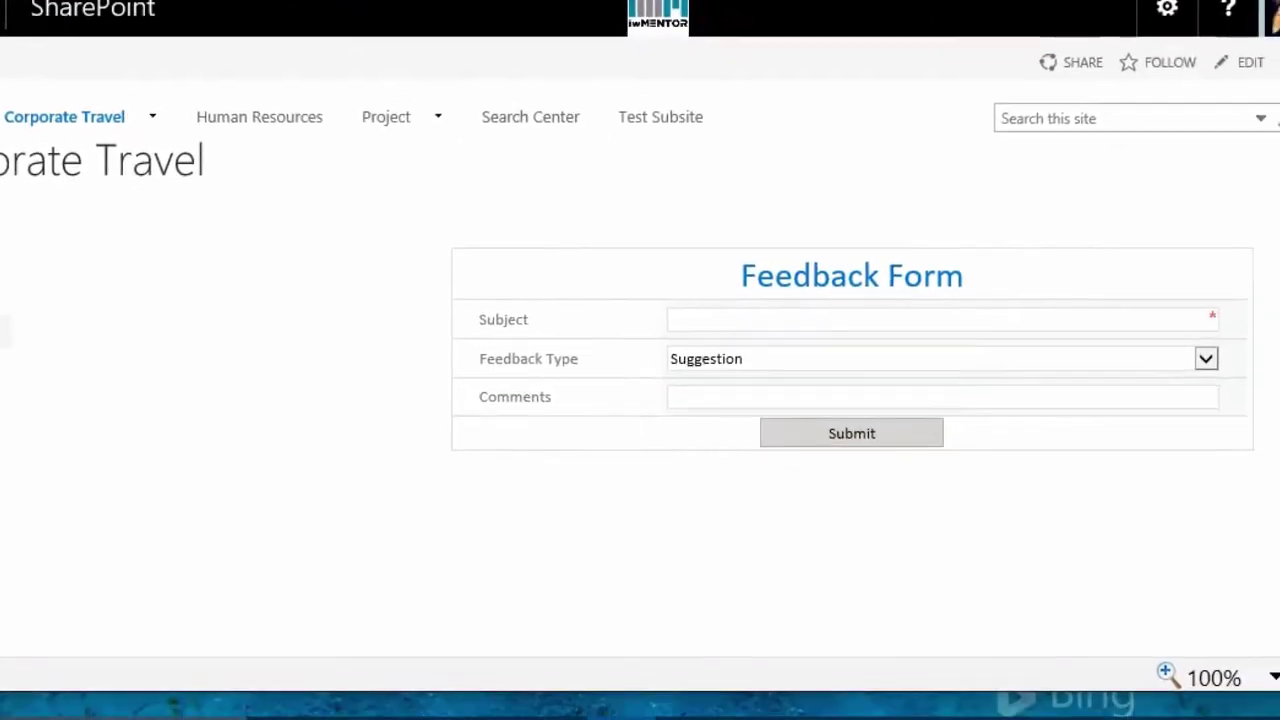
pyautogui.write('test3')
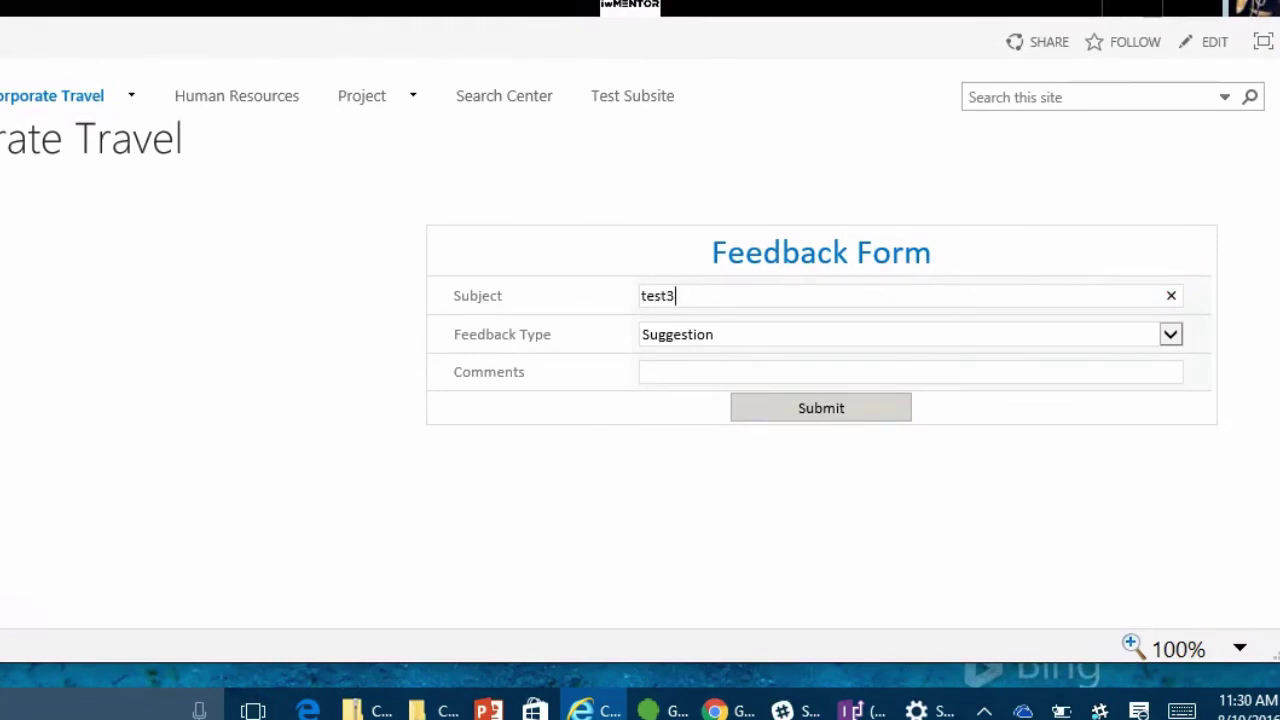
pyautogui.press('Tab')
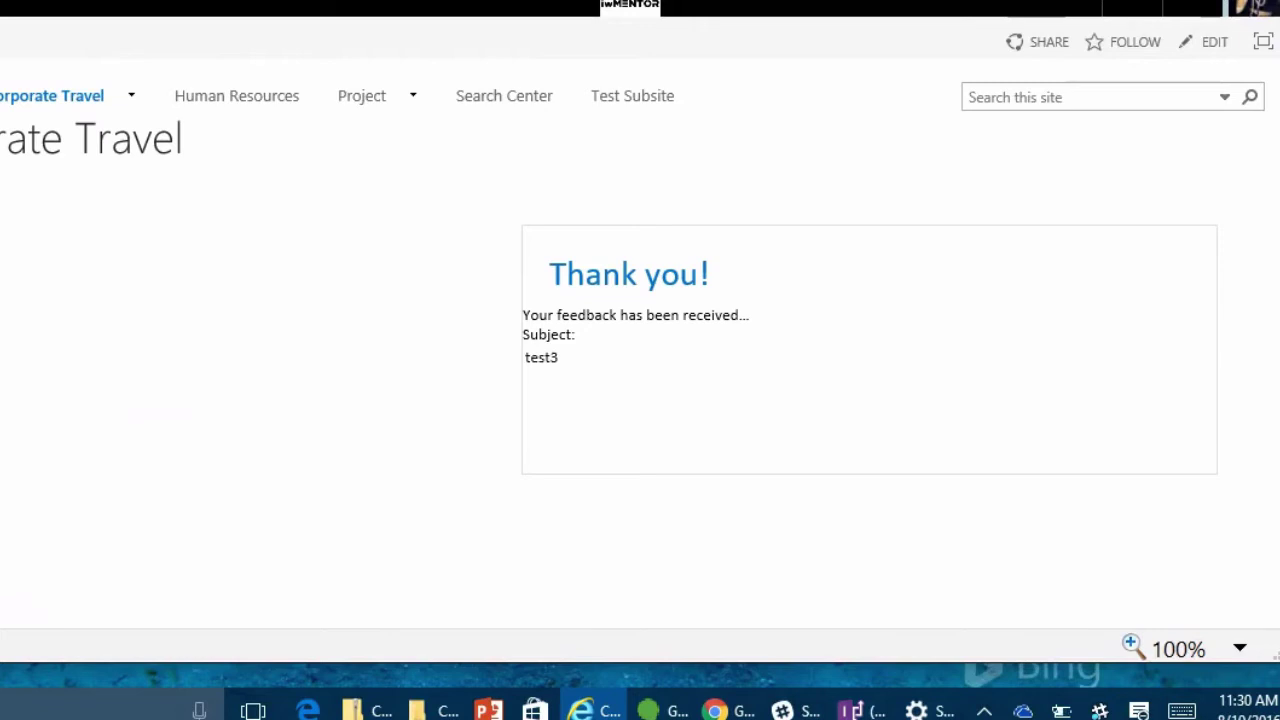
# Return to the InfoPath form design and examine its Submit Options without changing them.
pyautogui.click(862, 711)
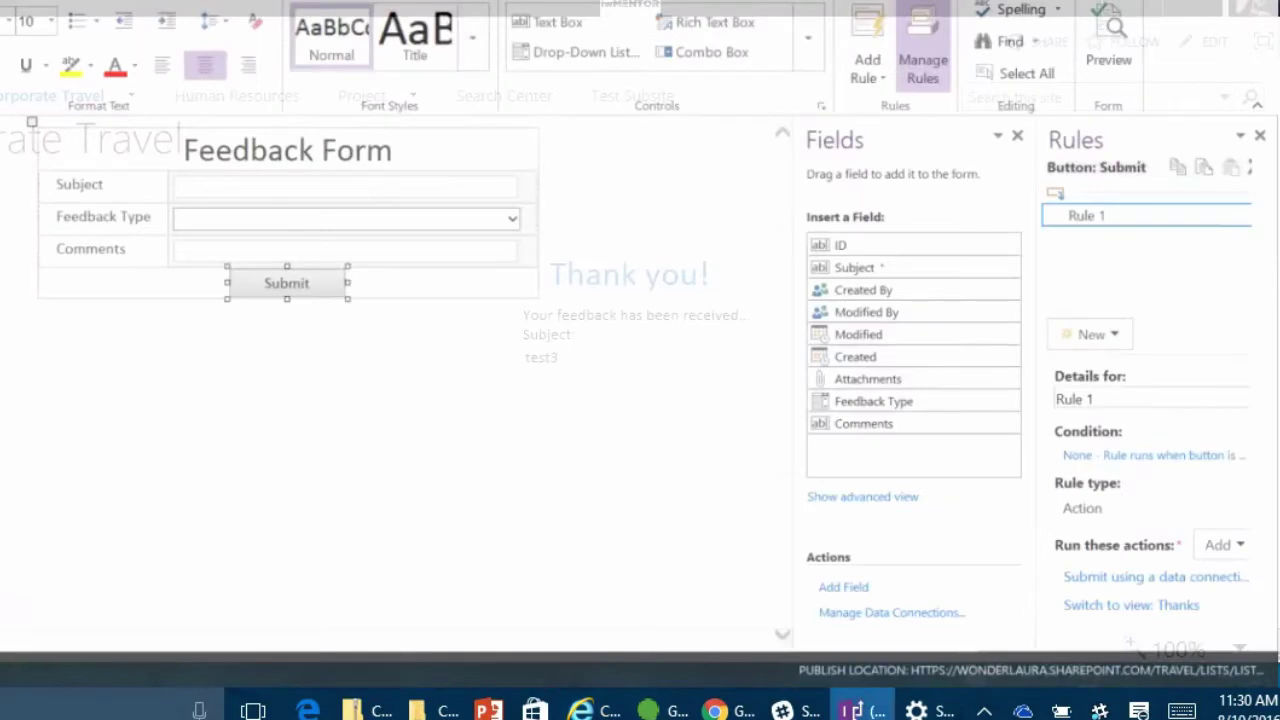
pyautogui.click(470, 3)
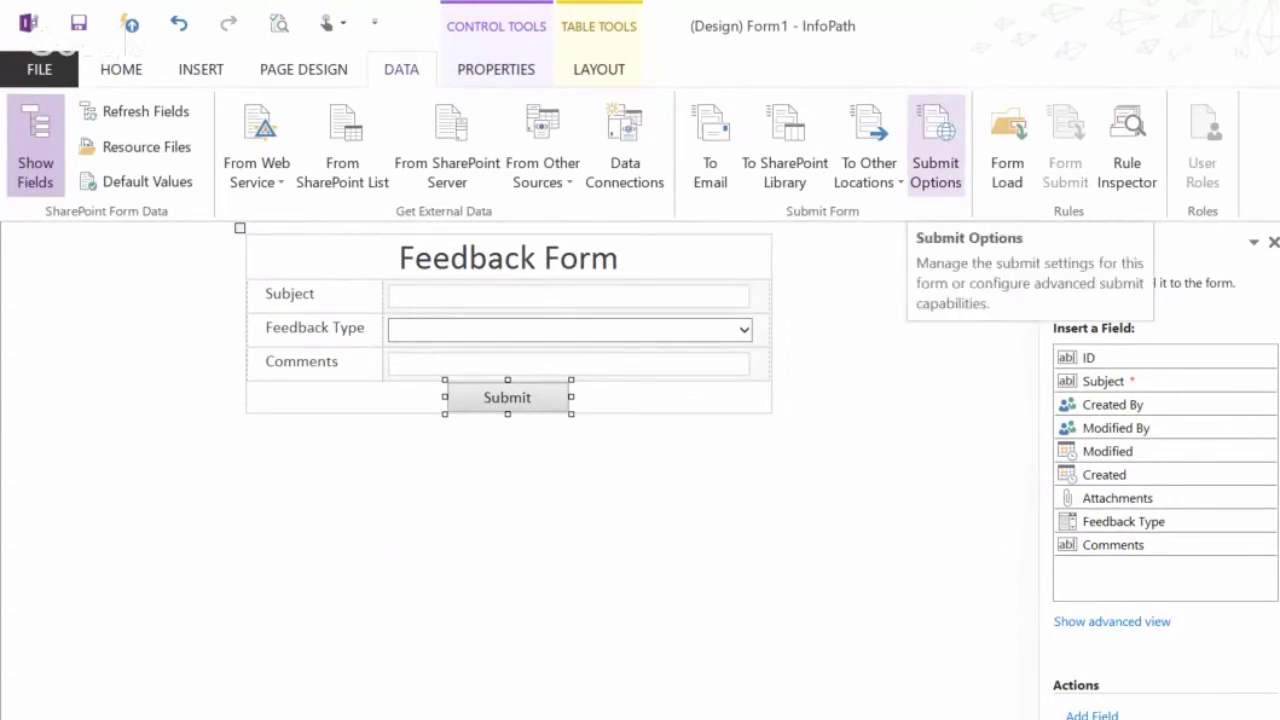
pyautogui.click(935, 150)
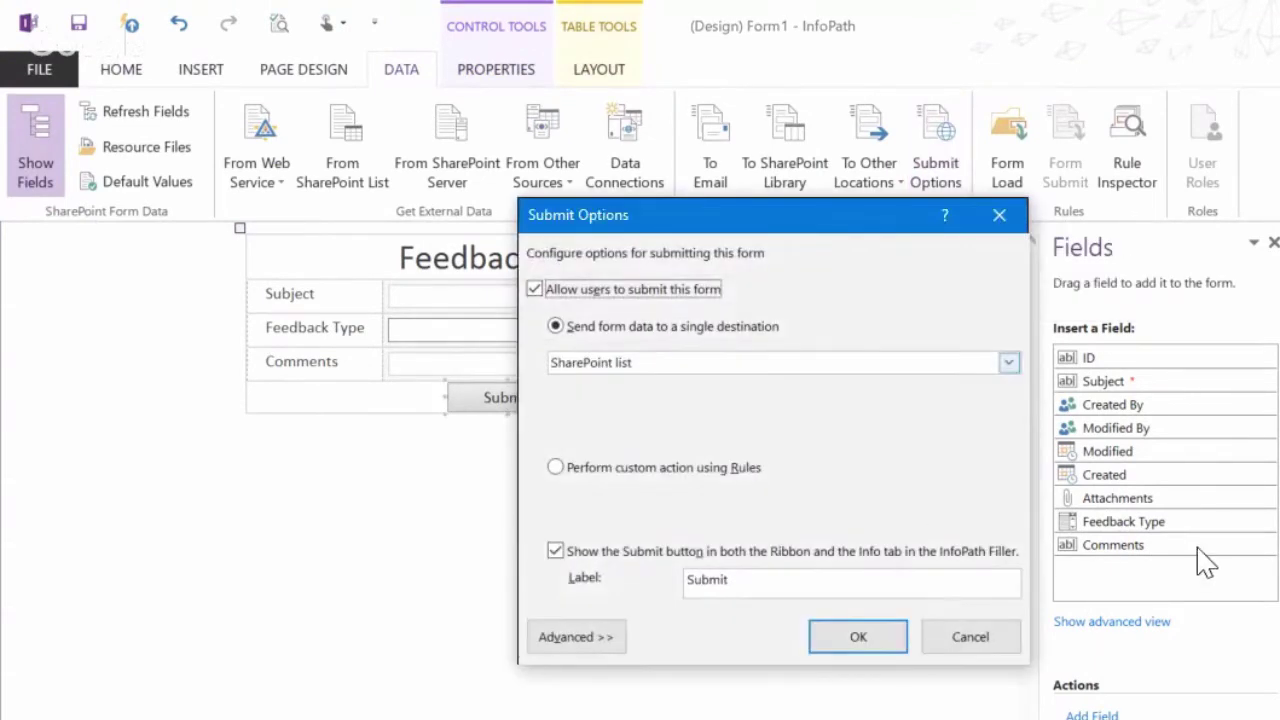
pyautogui.moveTo(700, 215); pyautogui.dragTo(900, 198)
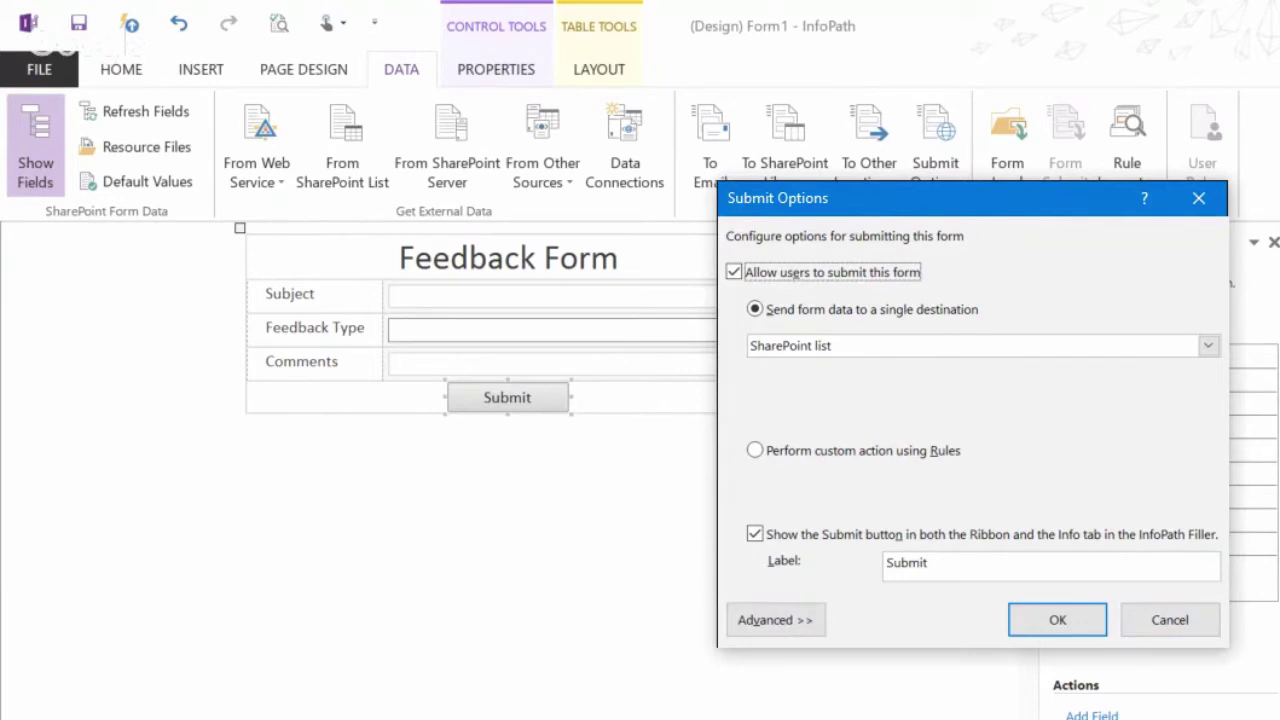
pyautogui.click(1170, 620)
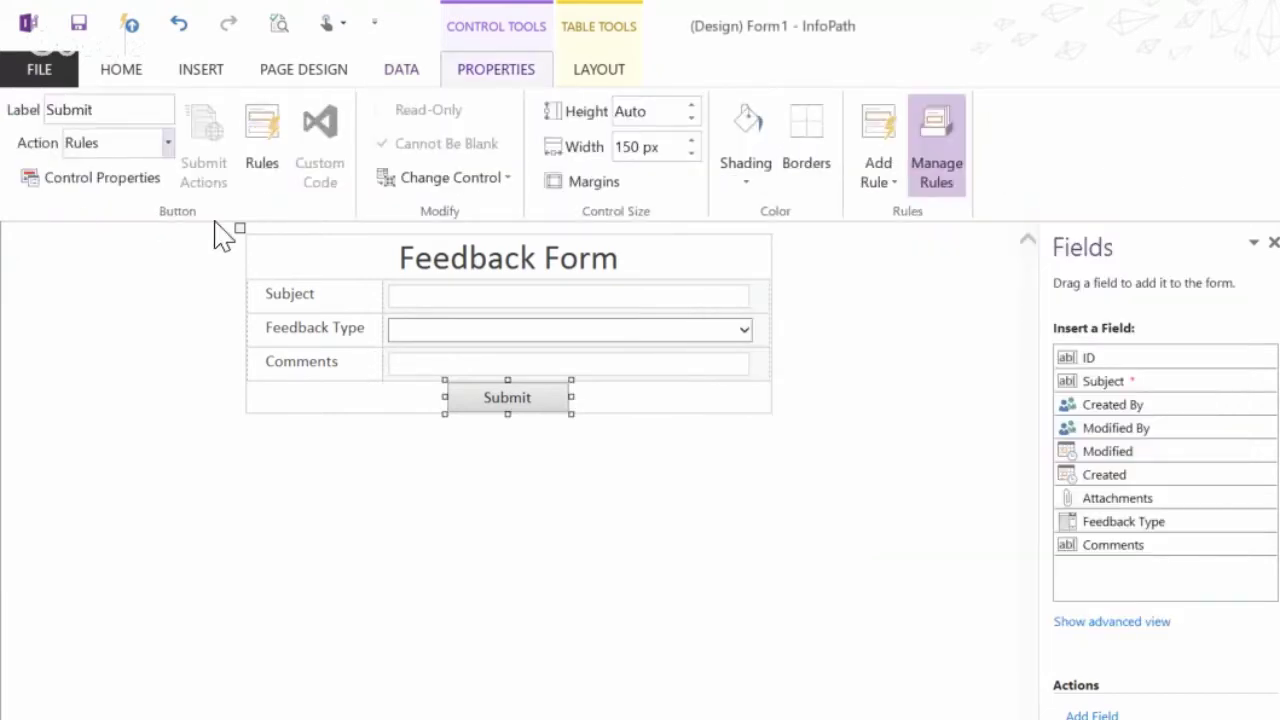
# Change the Submit button's action to Submit and review the form's advanced submit options.
pyautogui.click(167, 143)
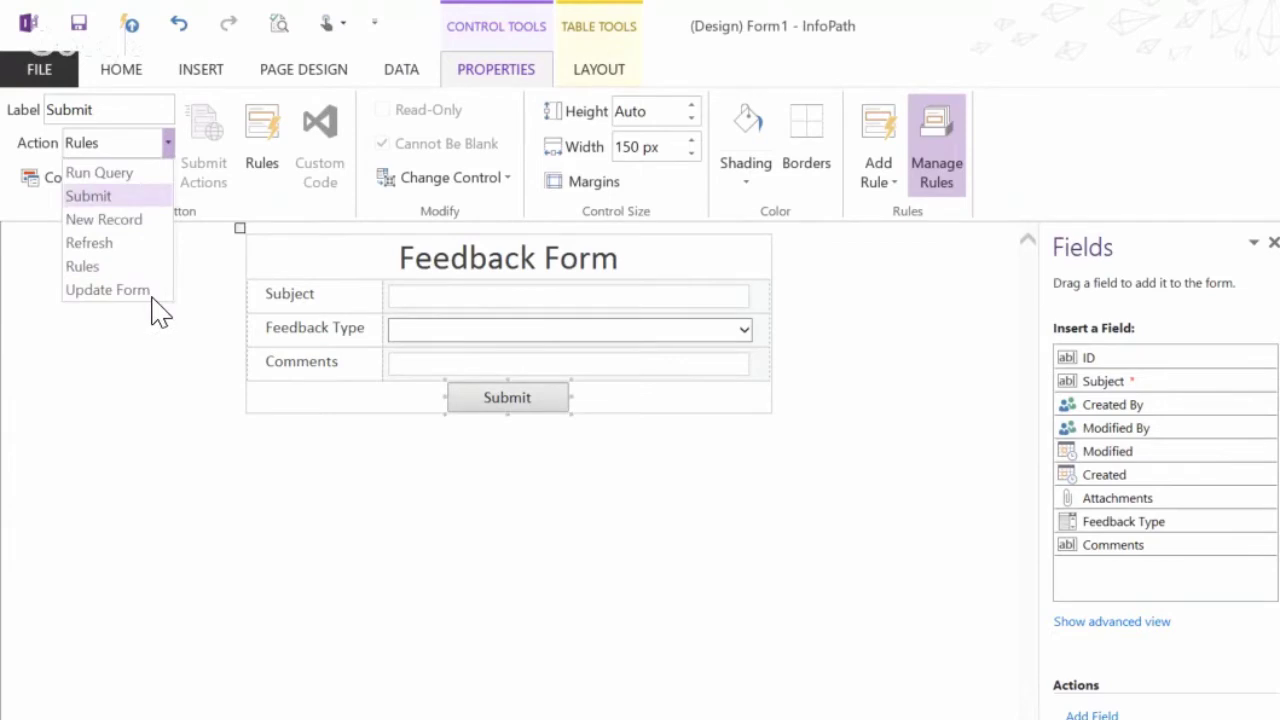
pyautogui.press('Return')
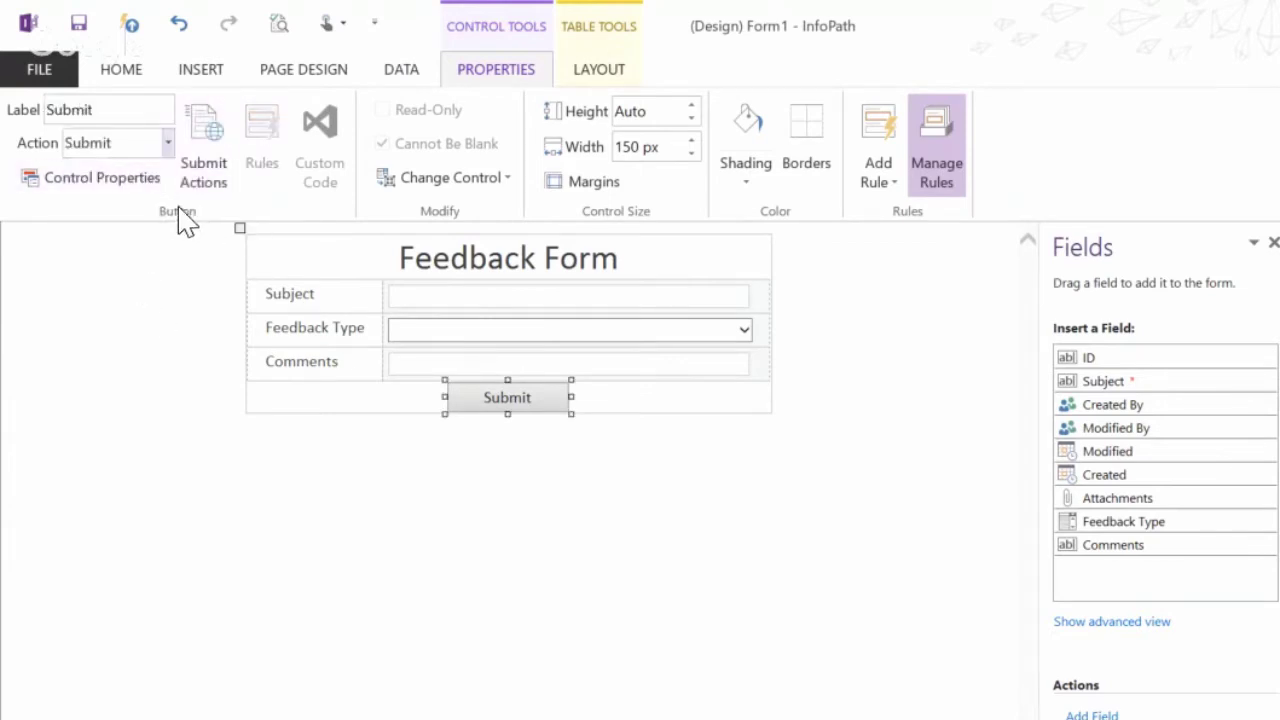
pyautogui.scroll(1, 614, 114)
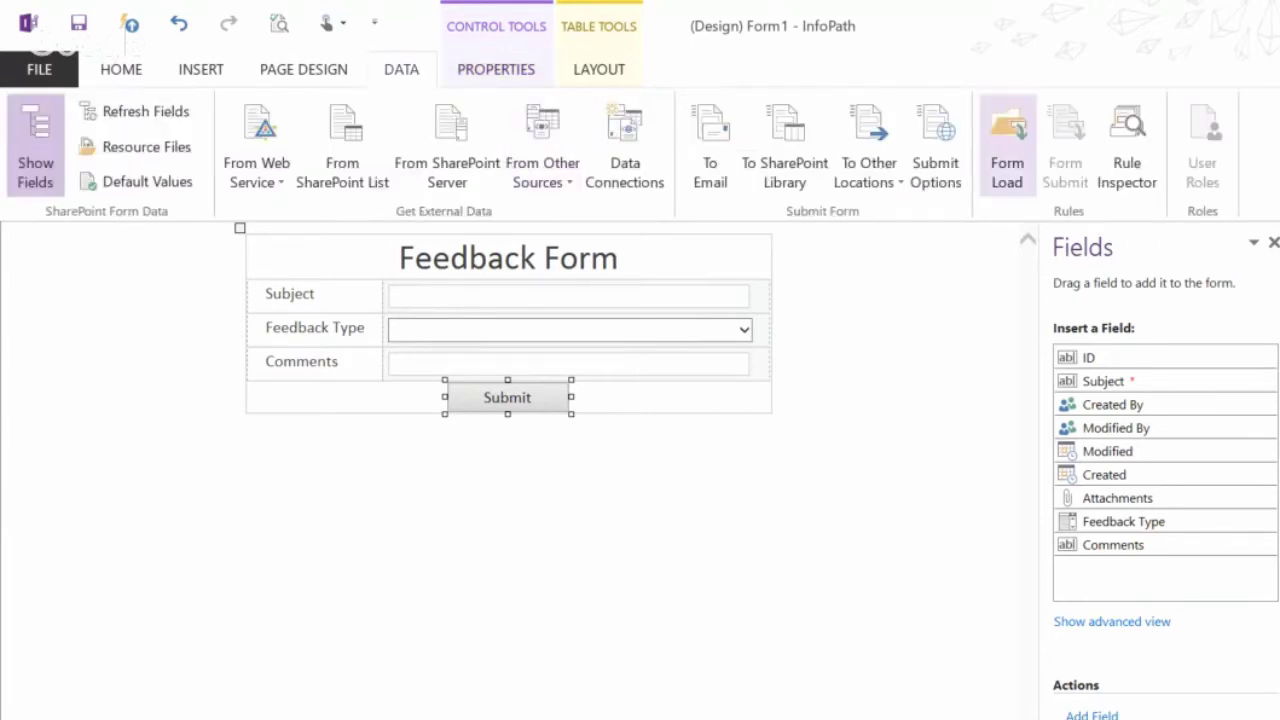
pyautogui.click(935, 145)
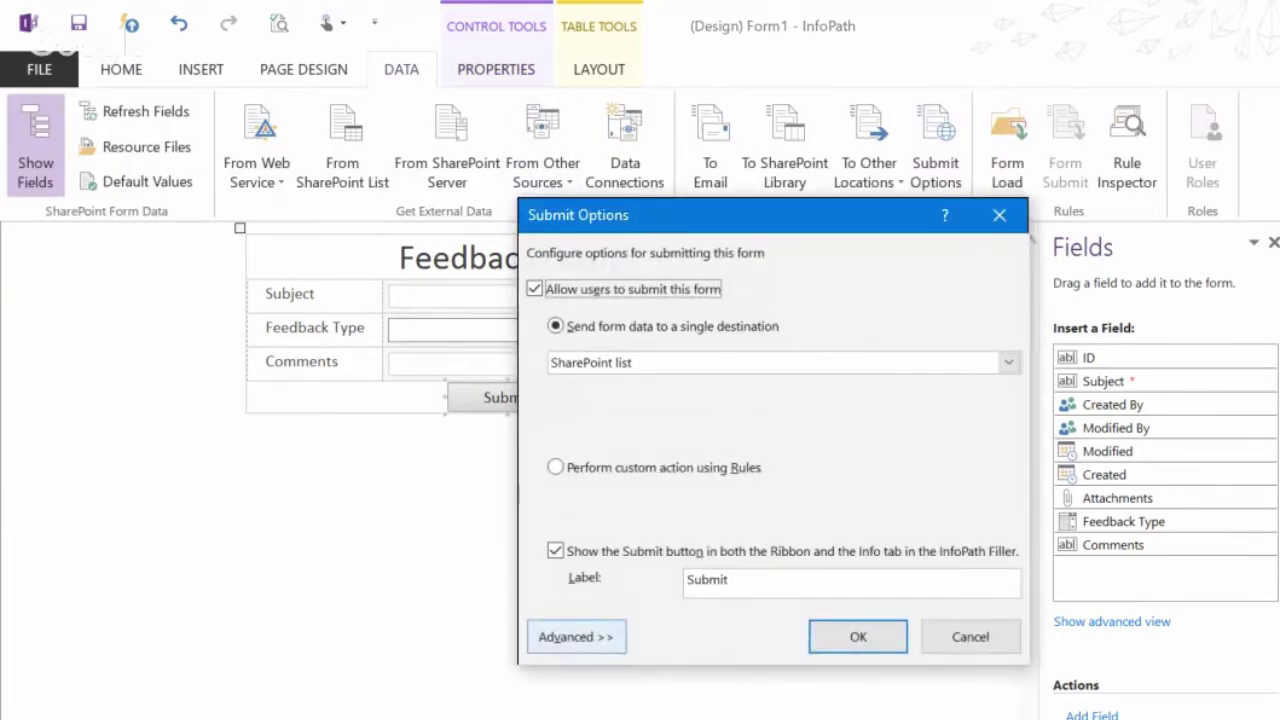
pyautogui.moveTo(700, 215); pyautogui.dragTo(830, 17)
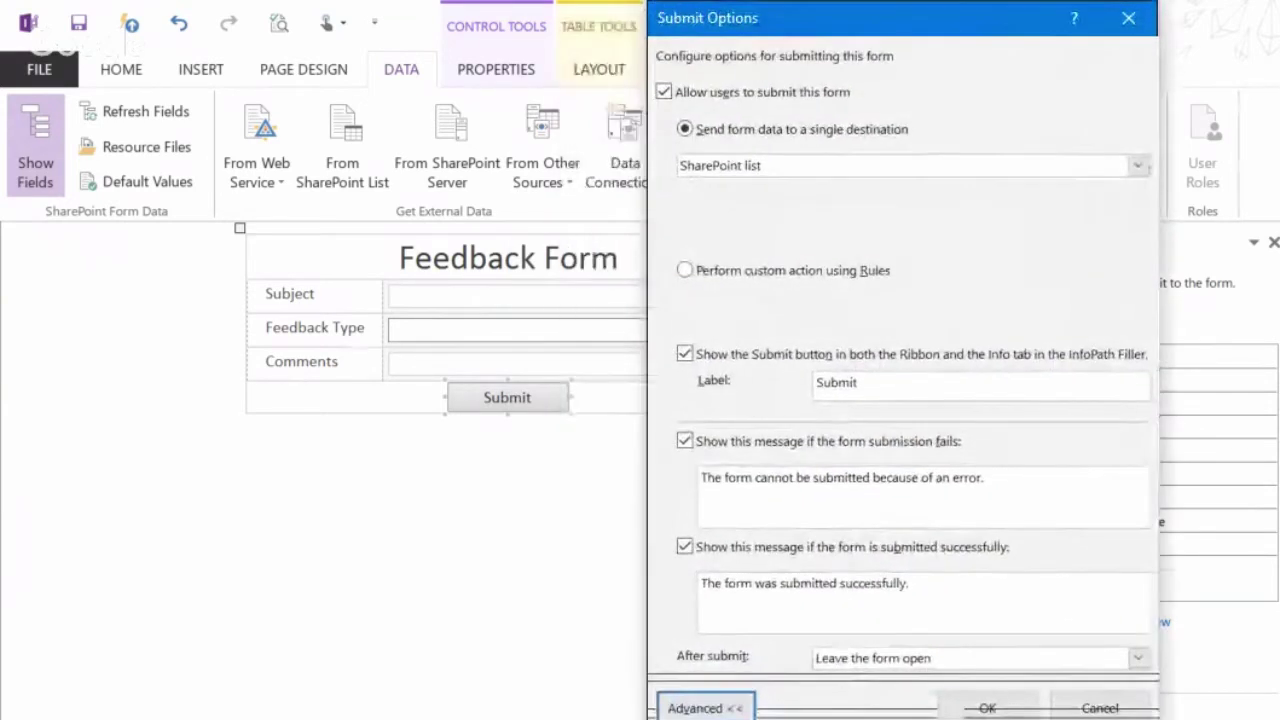
pyautogui.click(987, 708)
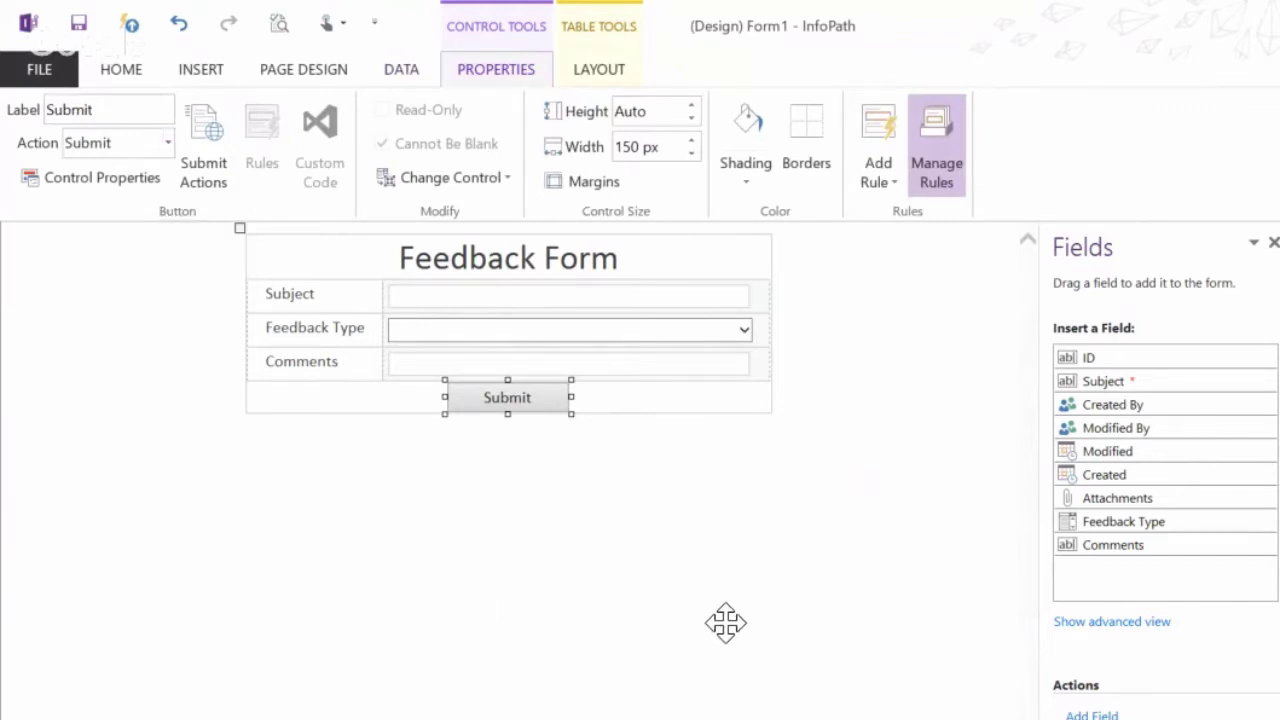
# Check the after-submit choices and set the form's submit options to perform a custom action using Rules.
pyautogui.click(318, 240)
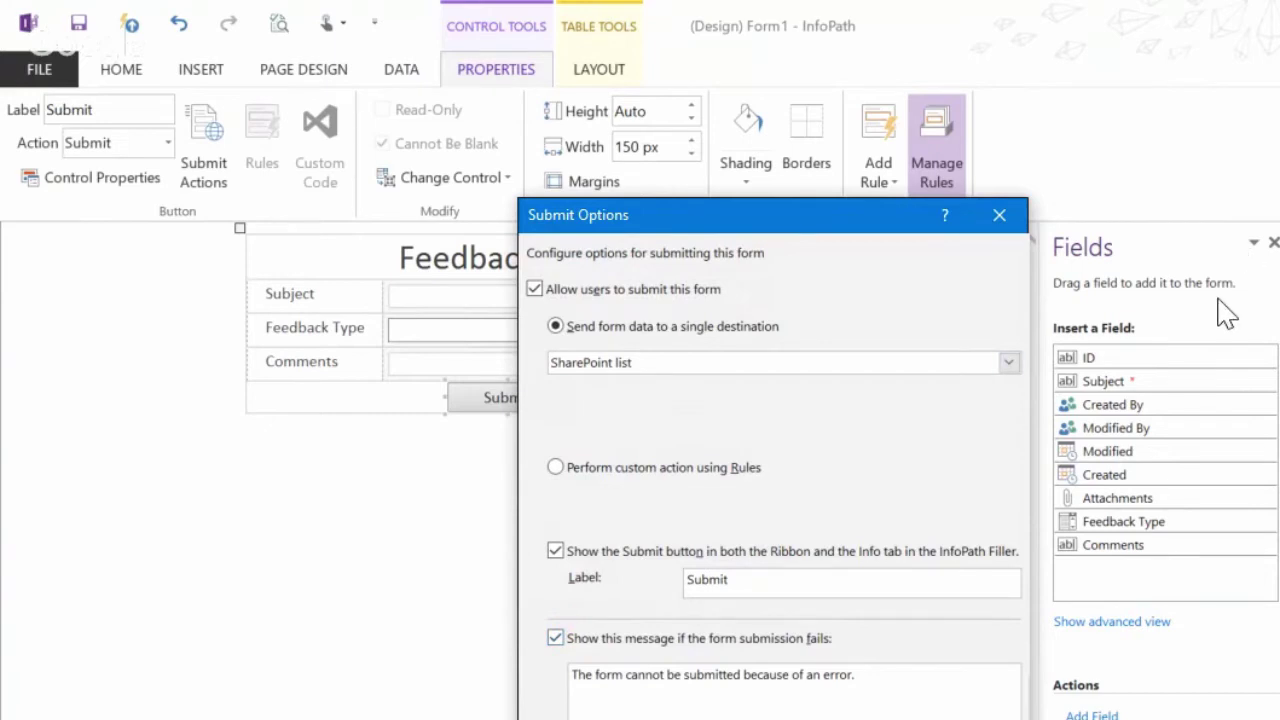
pyautogui.moveTo(760, 215); pyautogui.dragTo(810, 39)
pyautogui.click(1057, 680)
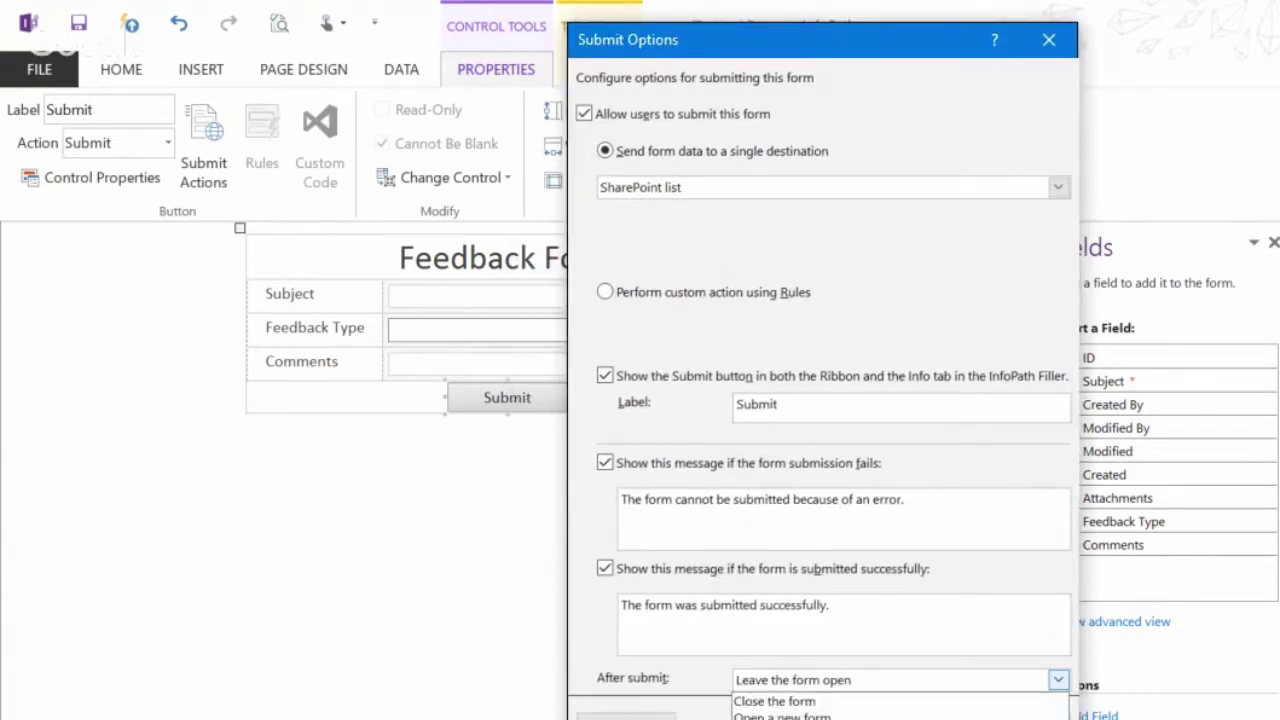
pyautogui.press('Escape')
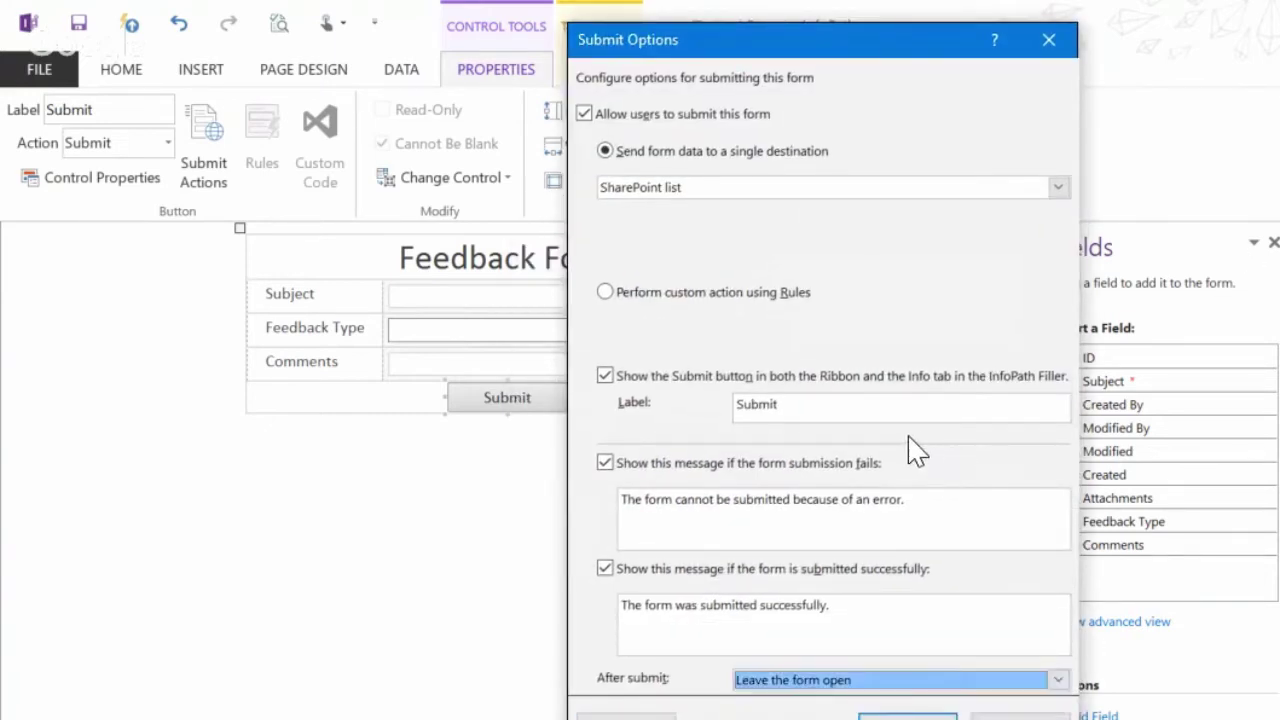
pyautogui.hotkey('alt', 'r')
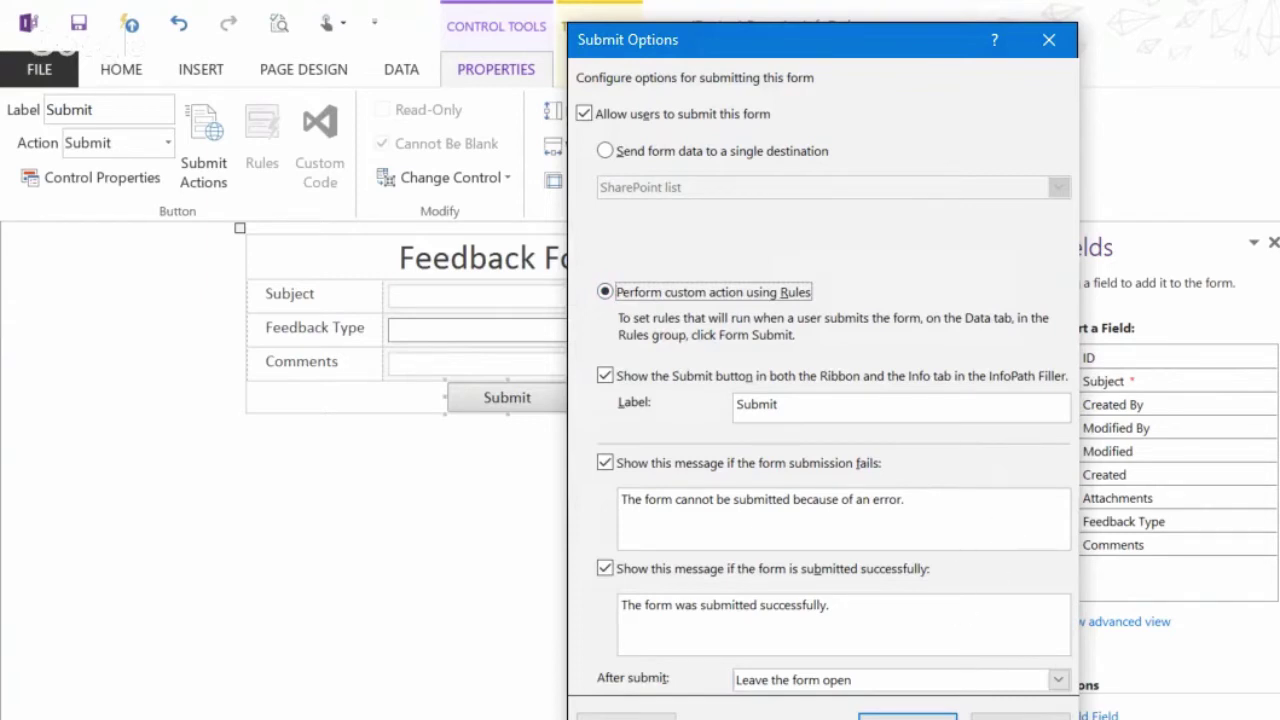
pyautogui.click(907, 714)
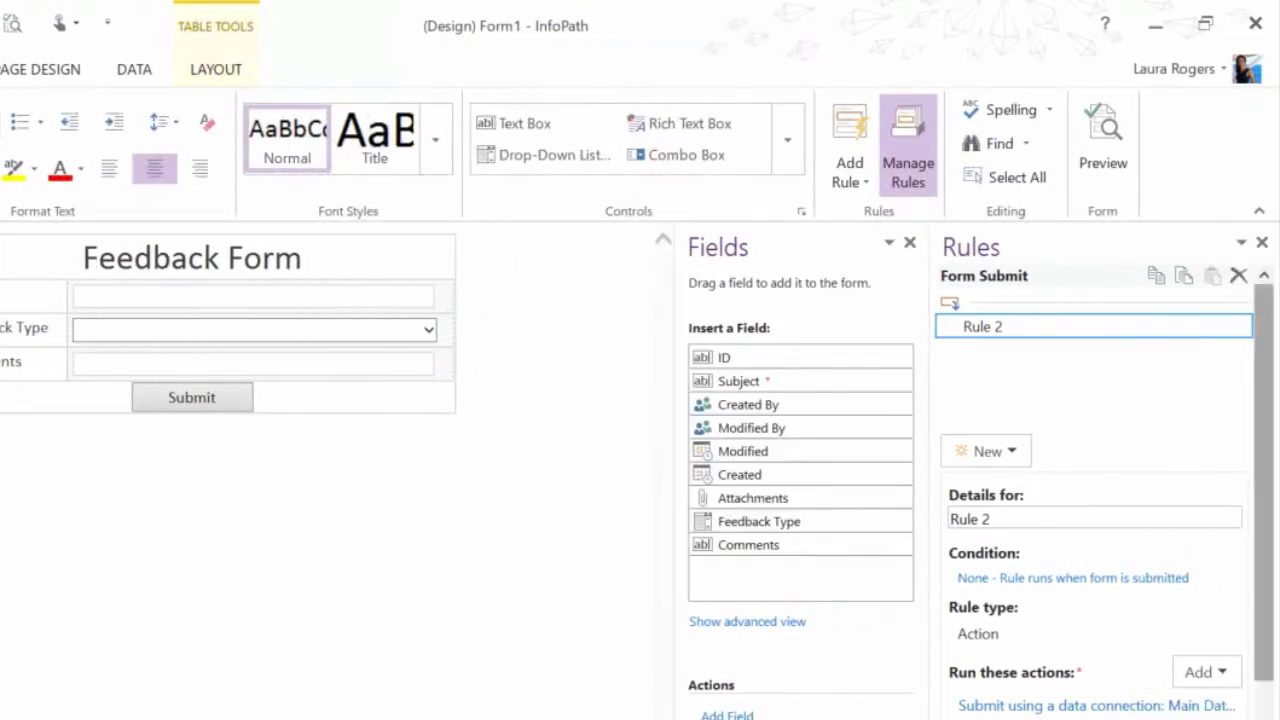
# Add a Switch views action to the Form Submit rule that goes to the Thanks view.
pyautogui.scroll(-2, 1206, 573)
pyautogui.click(1206, 573)
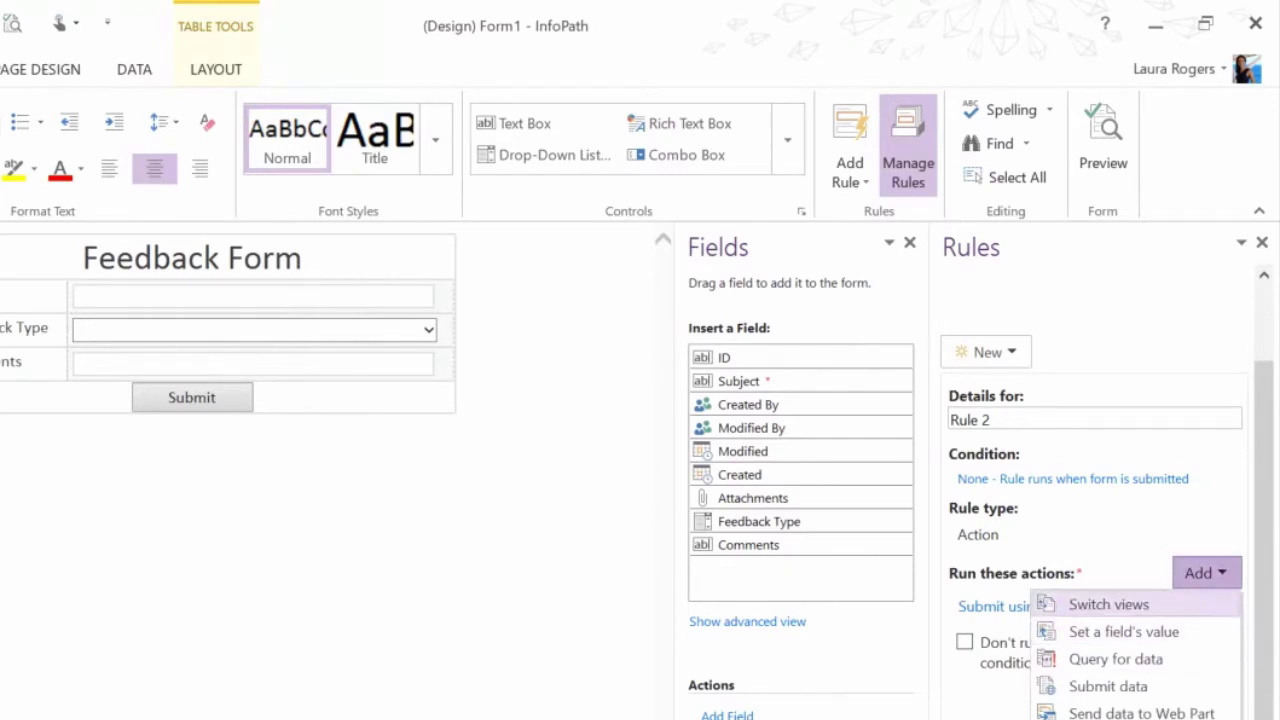
pyautogui.click(1109, 604)
pyautogui.click(880, 520)
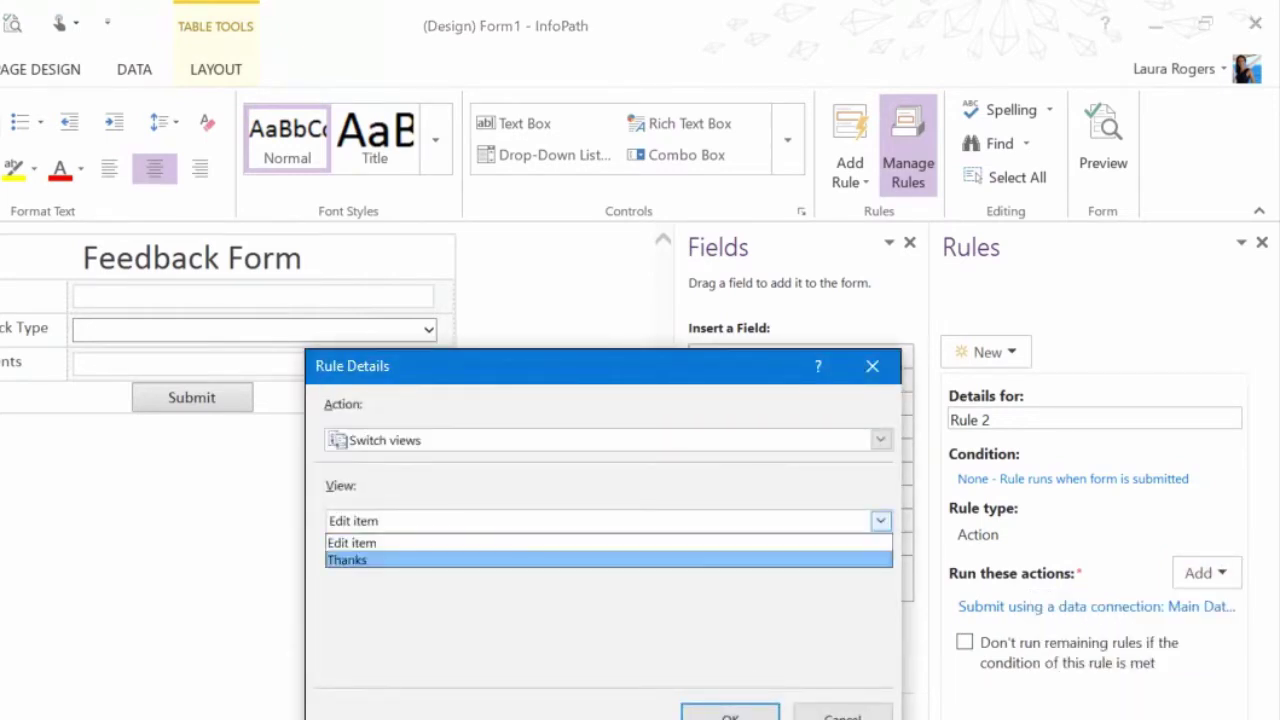
pyautogui.click(360, 560)
pyautogui.click(730, 712)
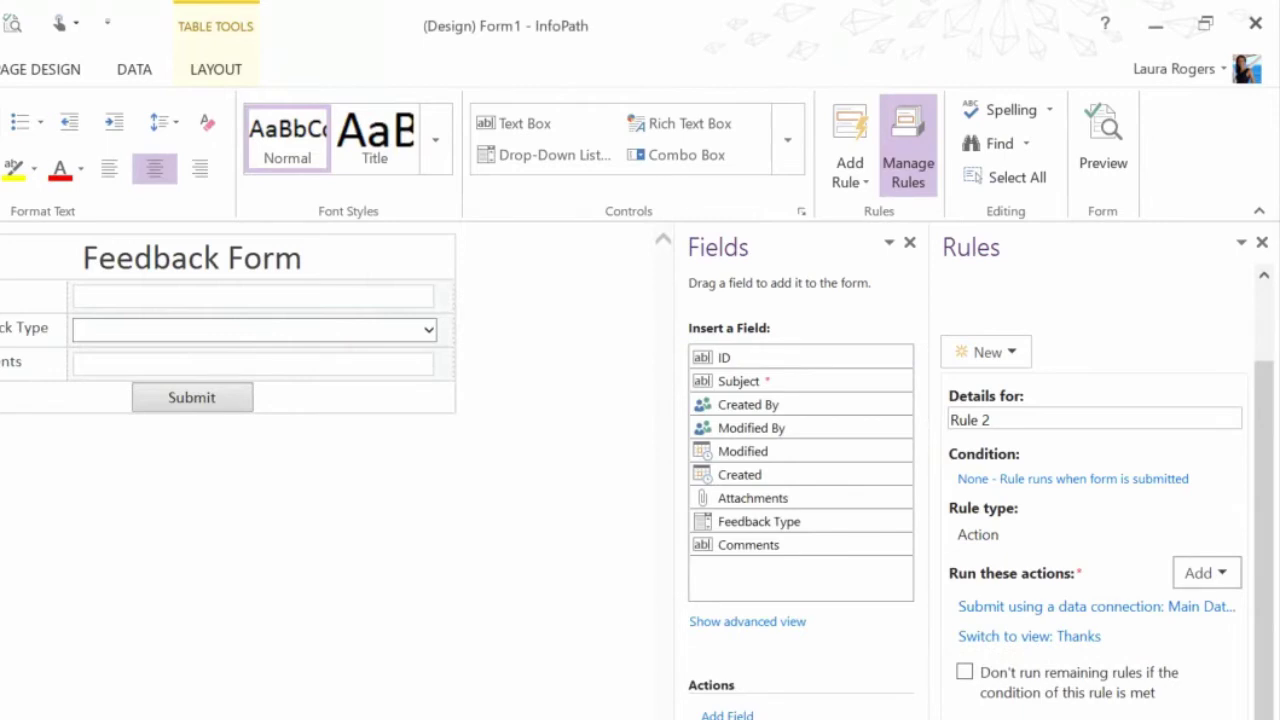
# Rename the Form Submit rule as submit, publish the form template, and dismiss the publish message.
pyautogui.moveTo(992, 420); pyautogui.dragTo(950, 420)
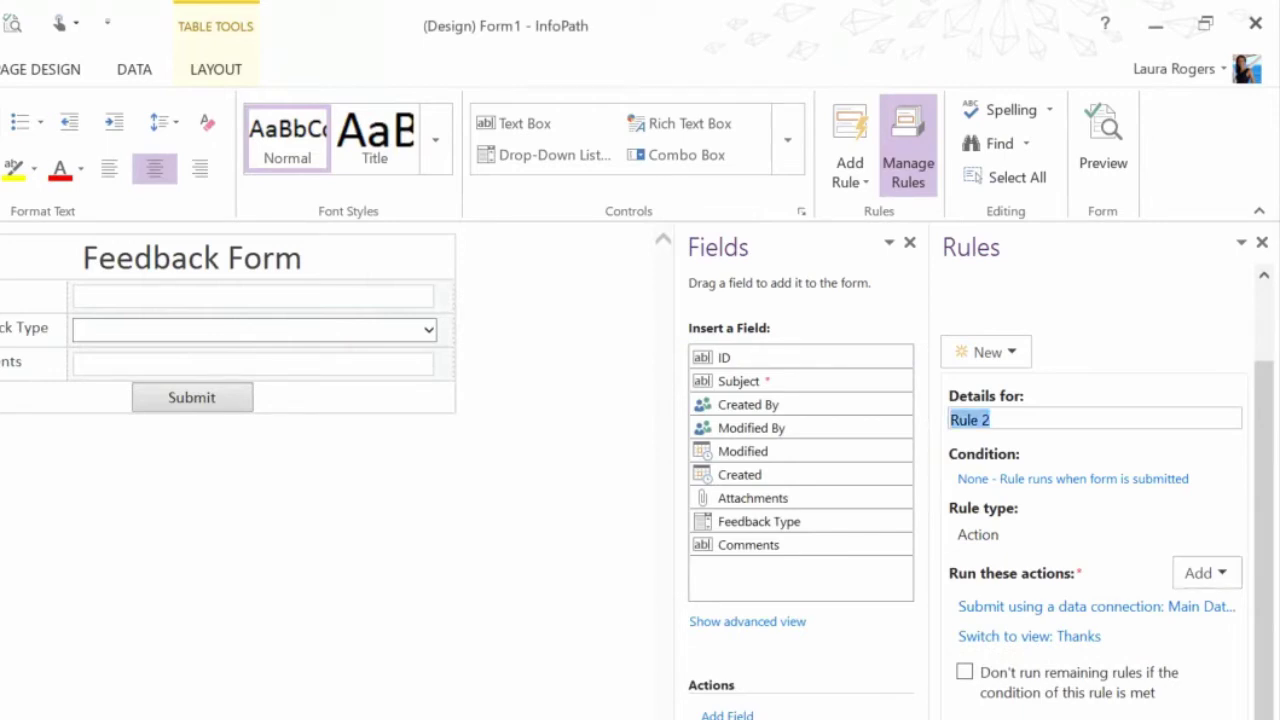
pyautogui.write('suu')
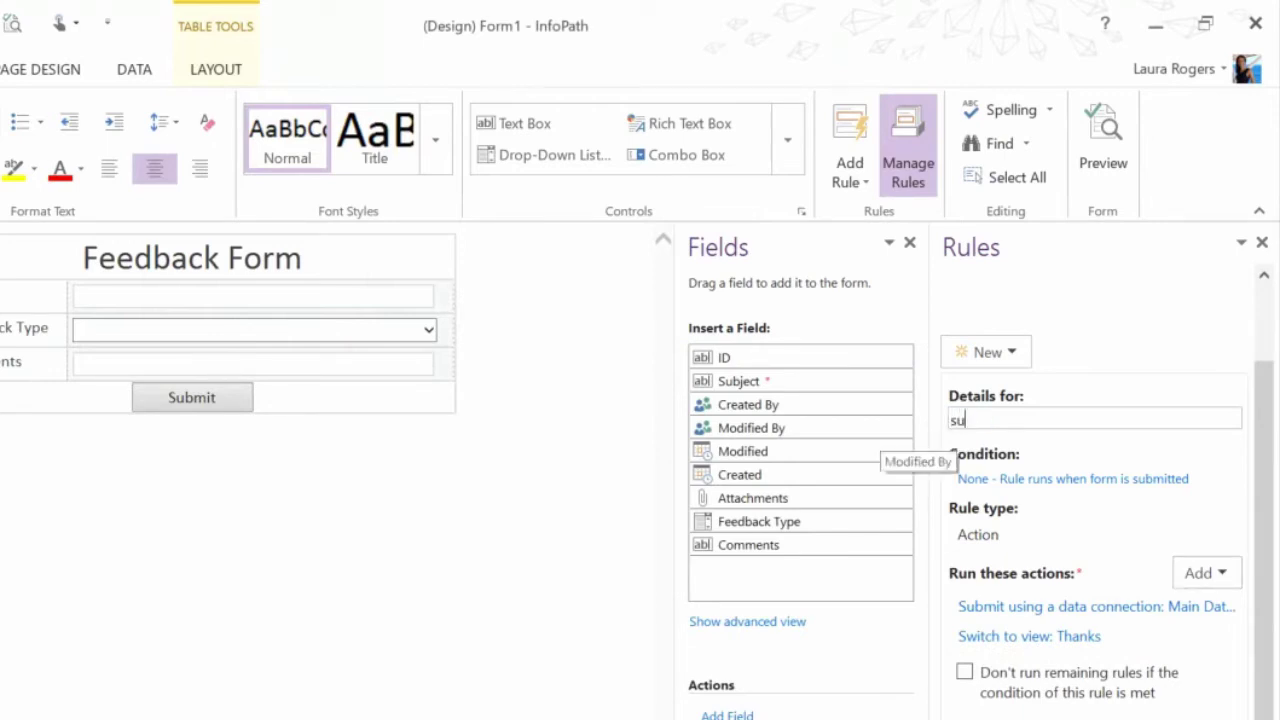
pyautogui.write('bmit')
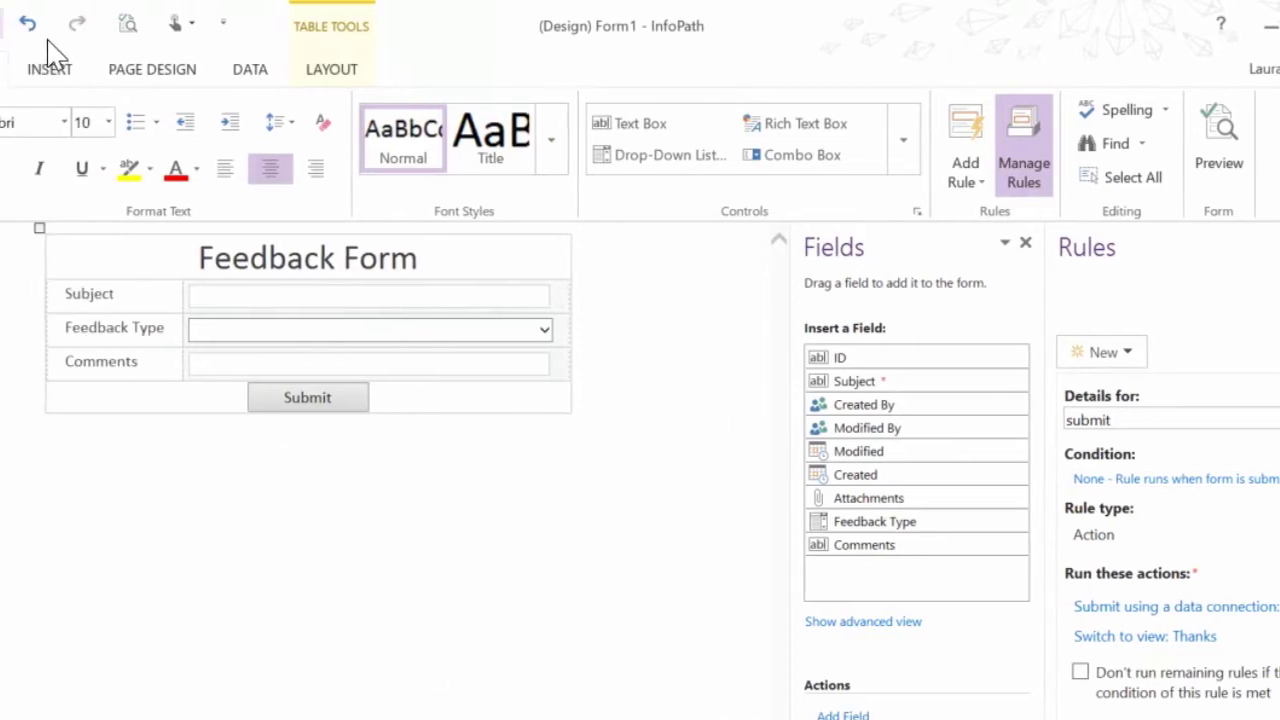
pyautogui.click(130, 24)
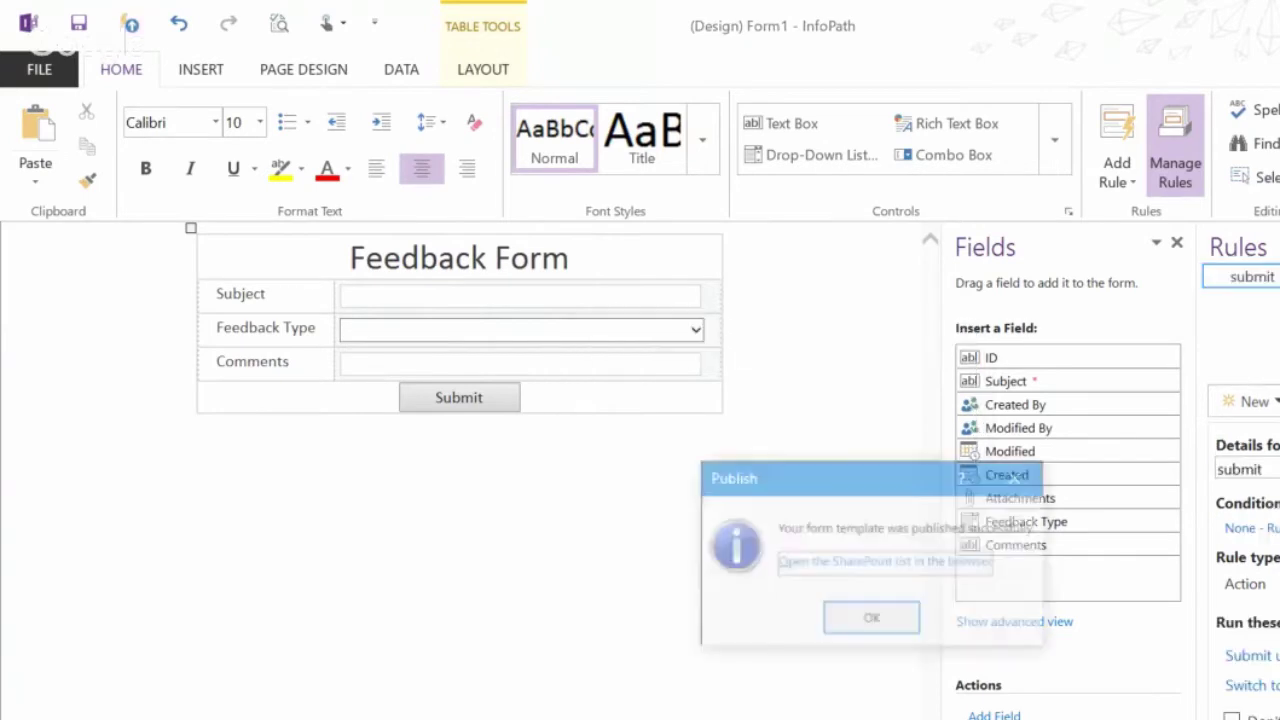
pyautogui.press('Return')
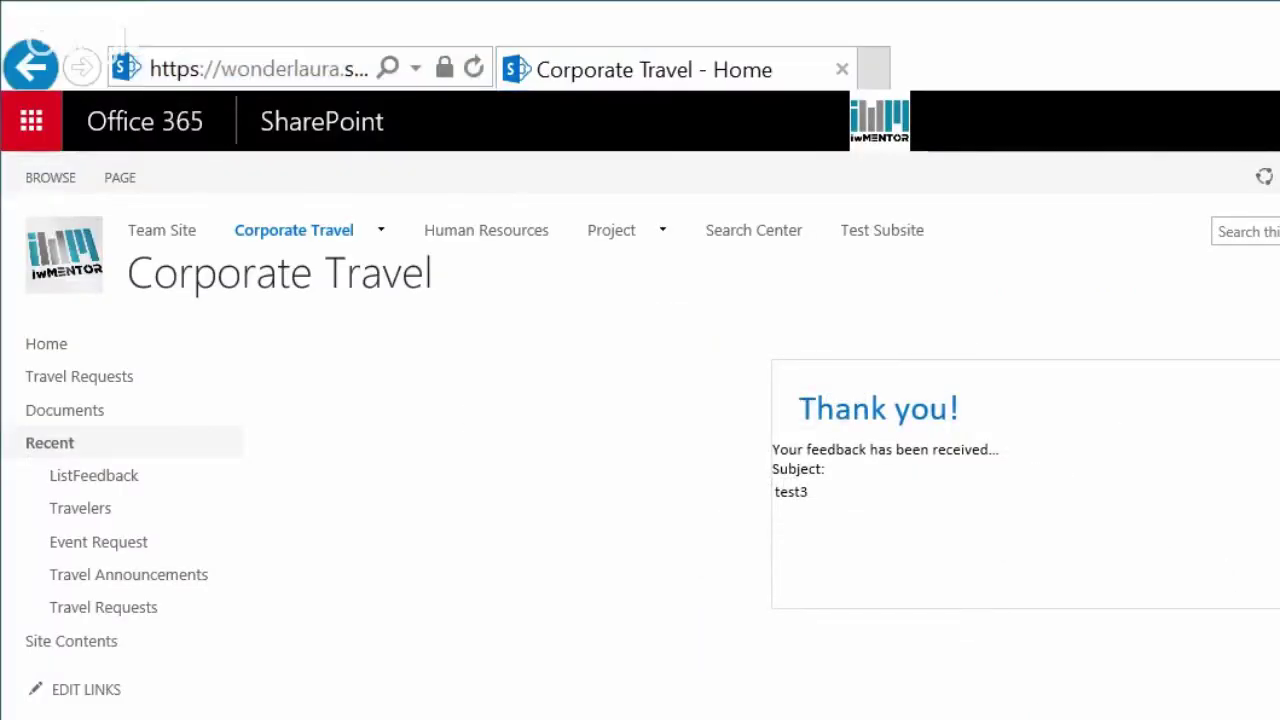
# Switch to Slack and unmute the #powerhour channel.
pyautogui.hotkey('alt', 'Tab')
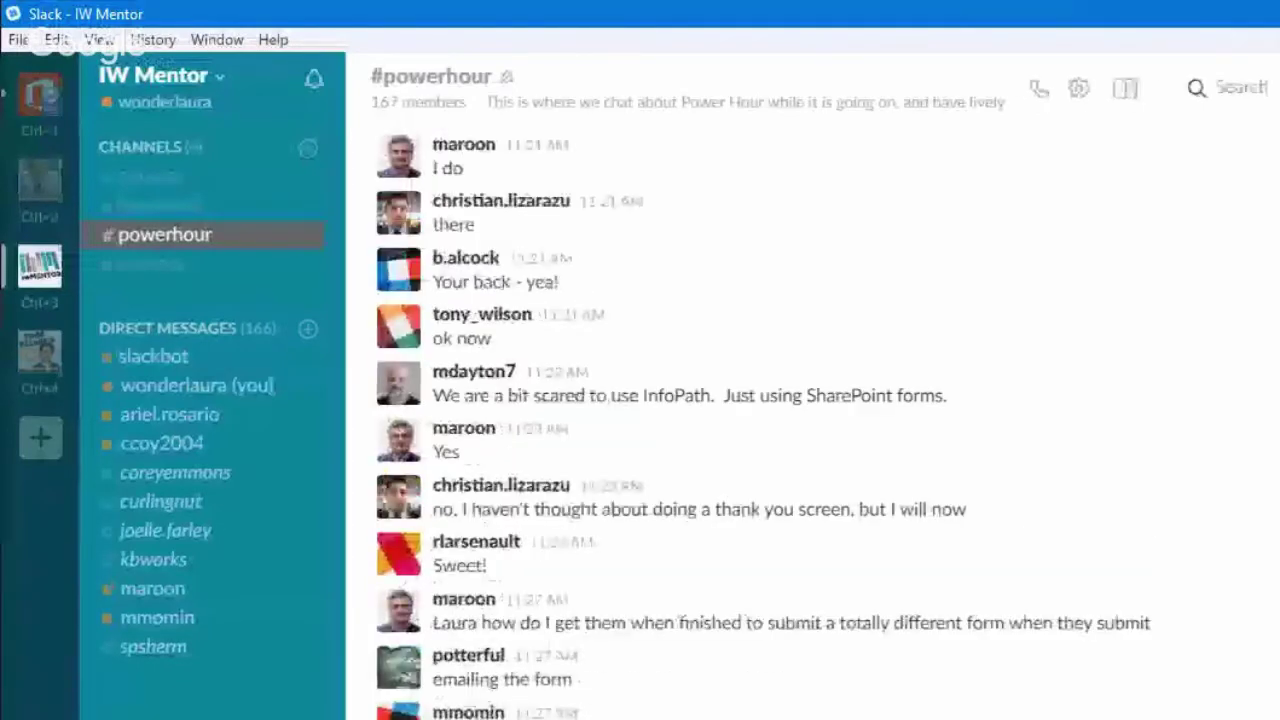
pyautogui.click(1078, 88)
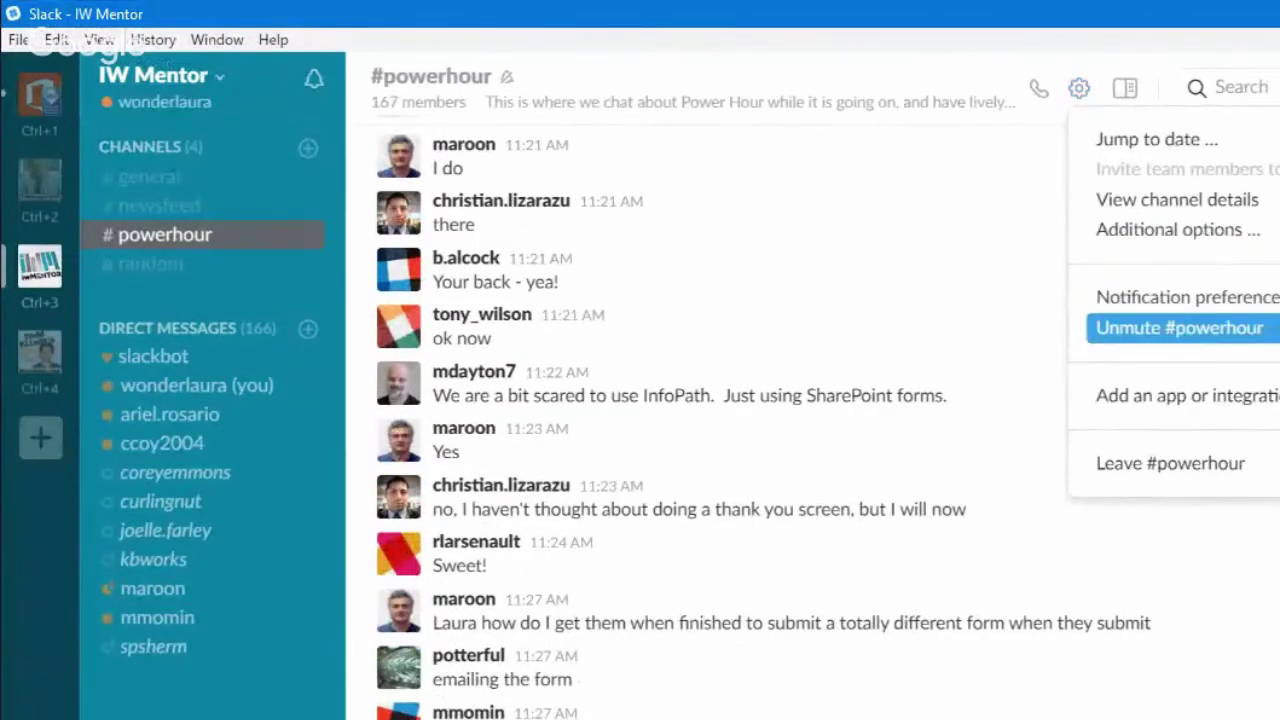
pyautogui.press('Return')
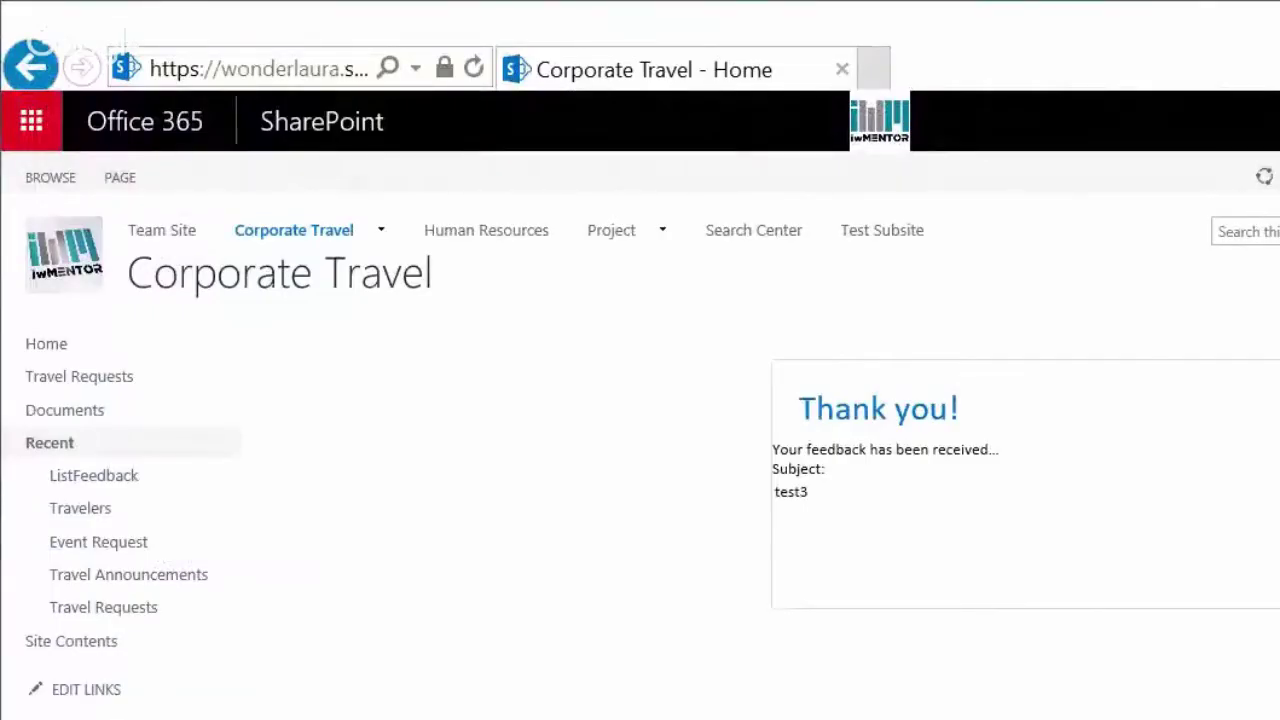
# Submit a test entry in the Corporate Travel home page's Feedback Form with a subject beginning "yet anothe", and dismiss the submission message.
pyautogui.click(84, 515)
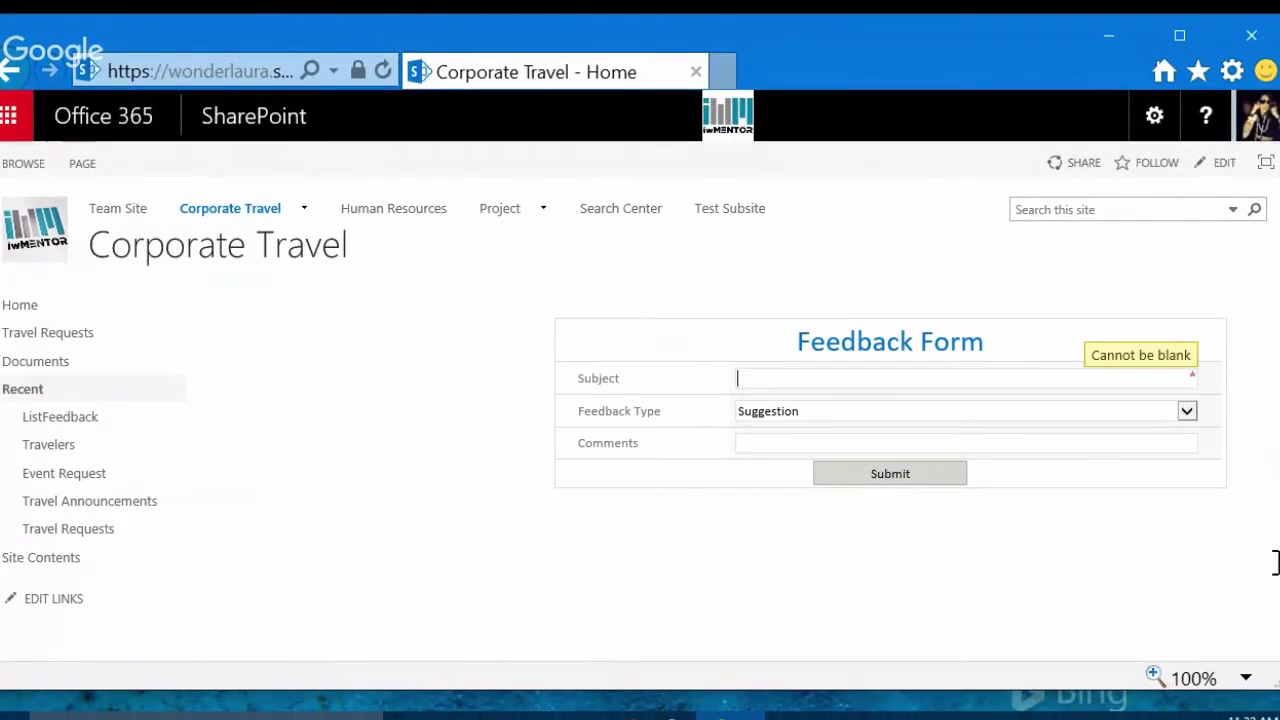
pyautogui.write('yet anothe')
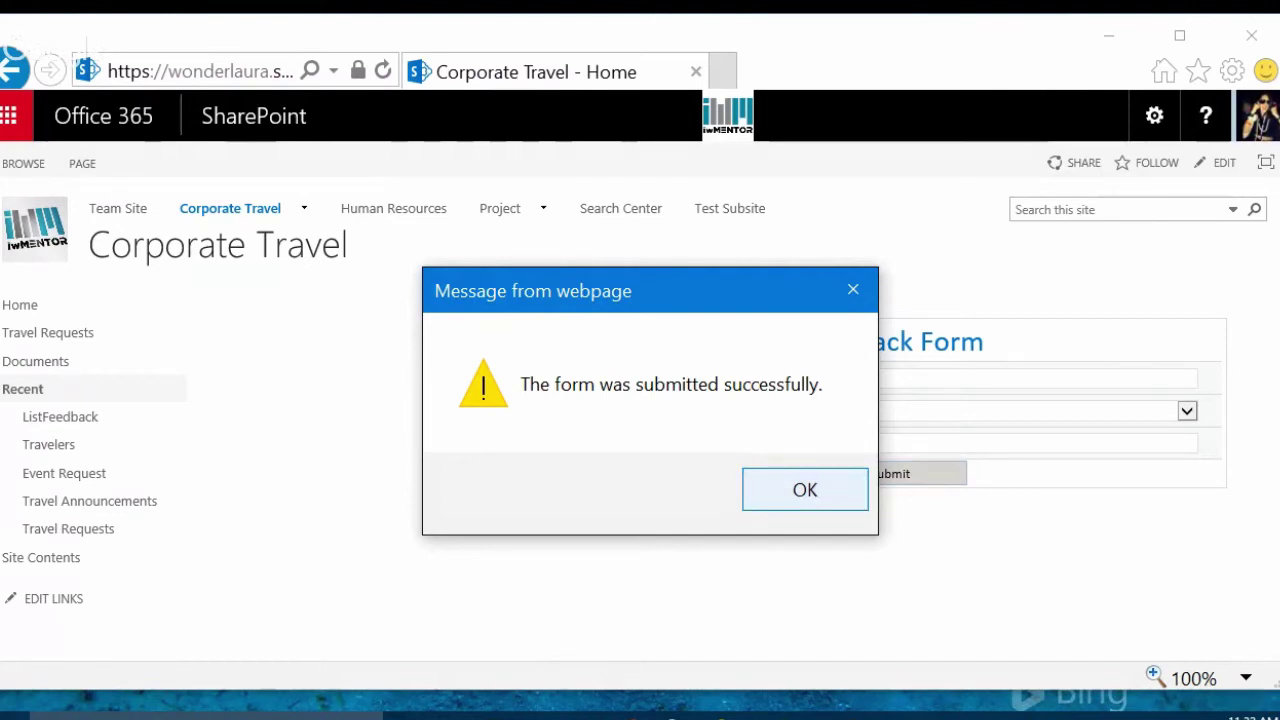
pyautogui.press('Return')
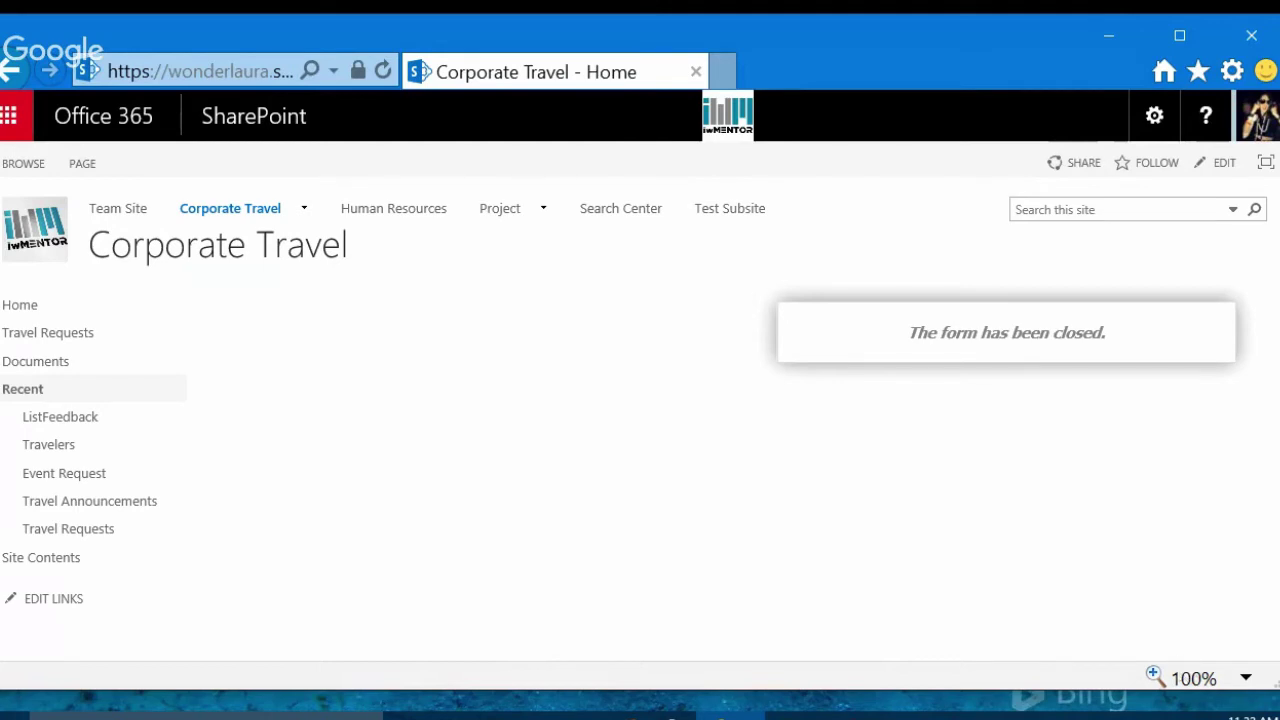
# Put the home page in edit mode and examine the InfoPath Form Web Part's properties, including its default view and Submit Behavior.
pyautogui.moveTo(938, 716)
pyautogui.click(1154, 116)
pyautogui.click(1054, 274)
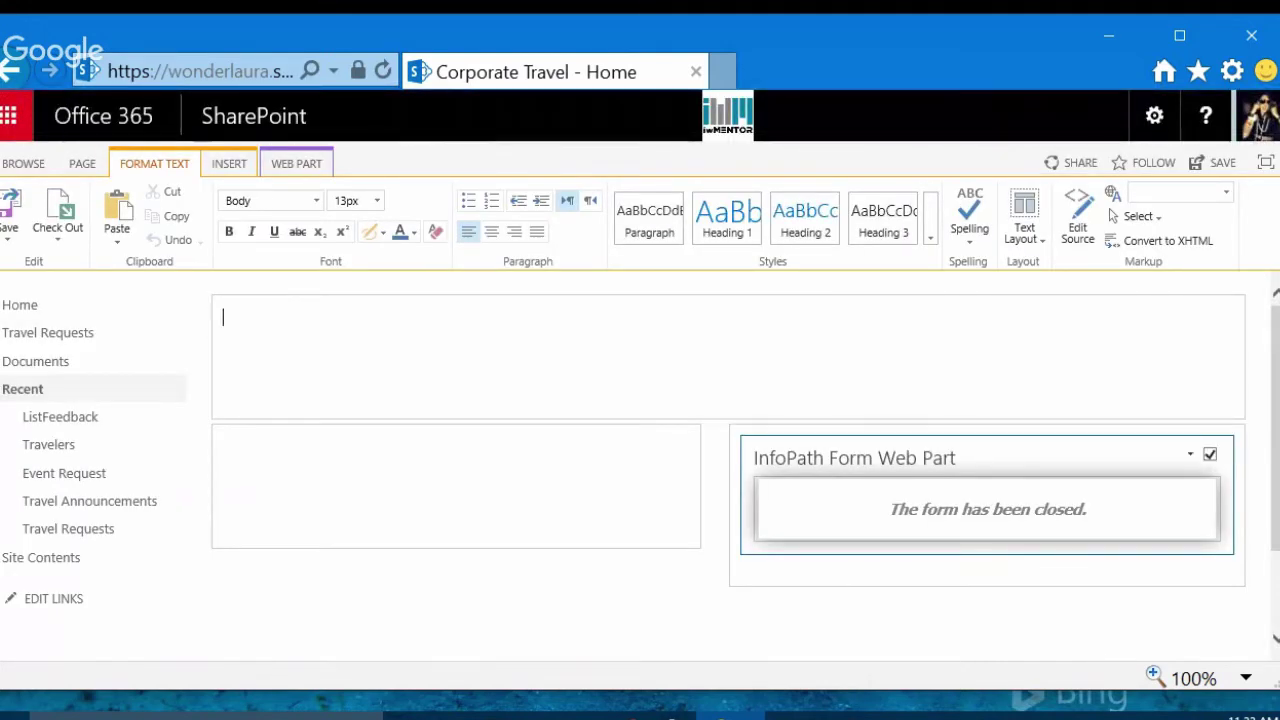
pyautogui.click(1190, 454)
pyautogui.click(1136, 551)
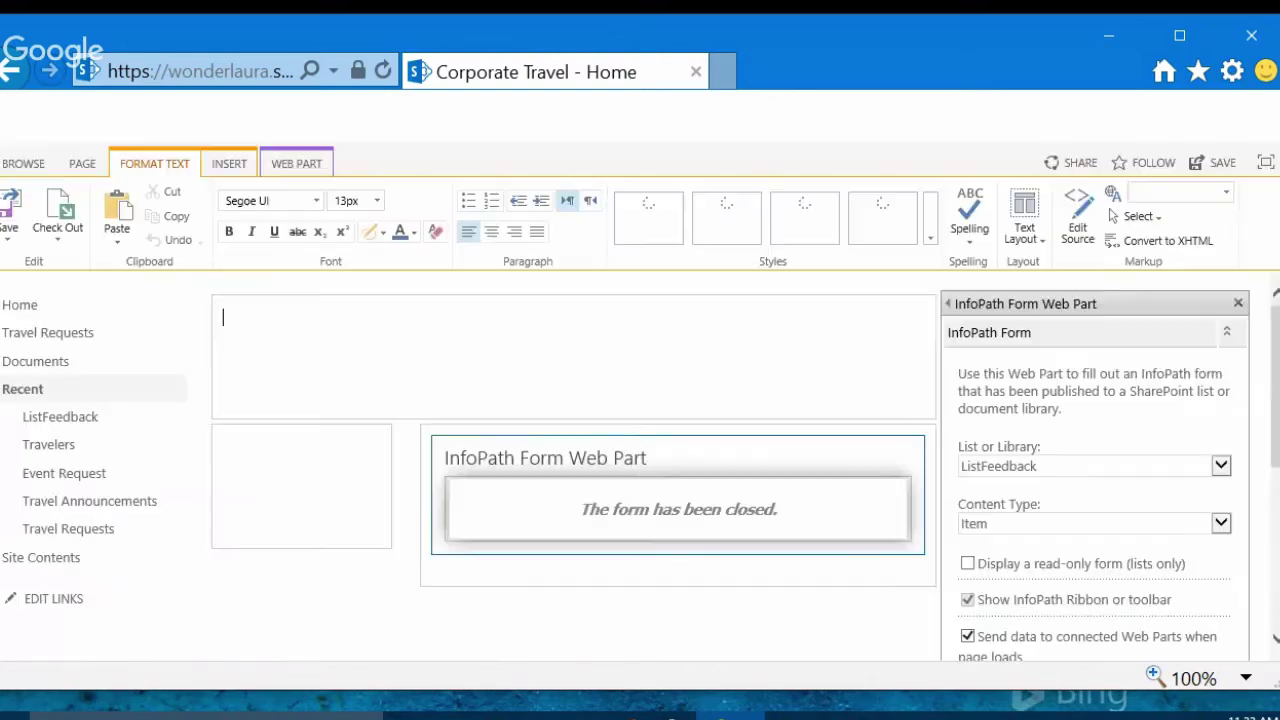
pyautogui.scroll(-3, 640, 400)
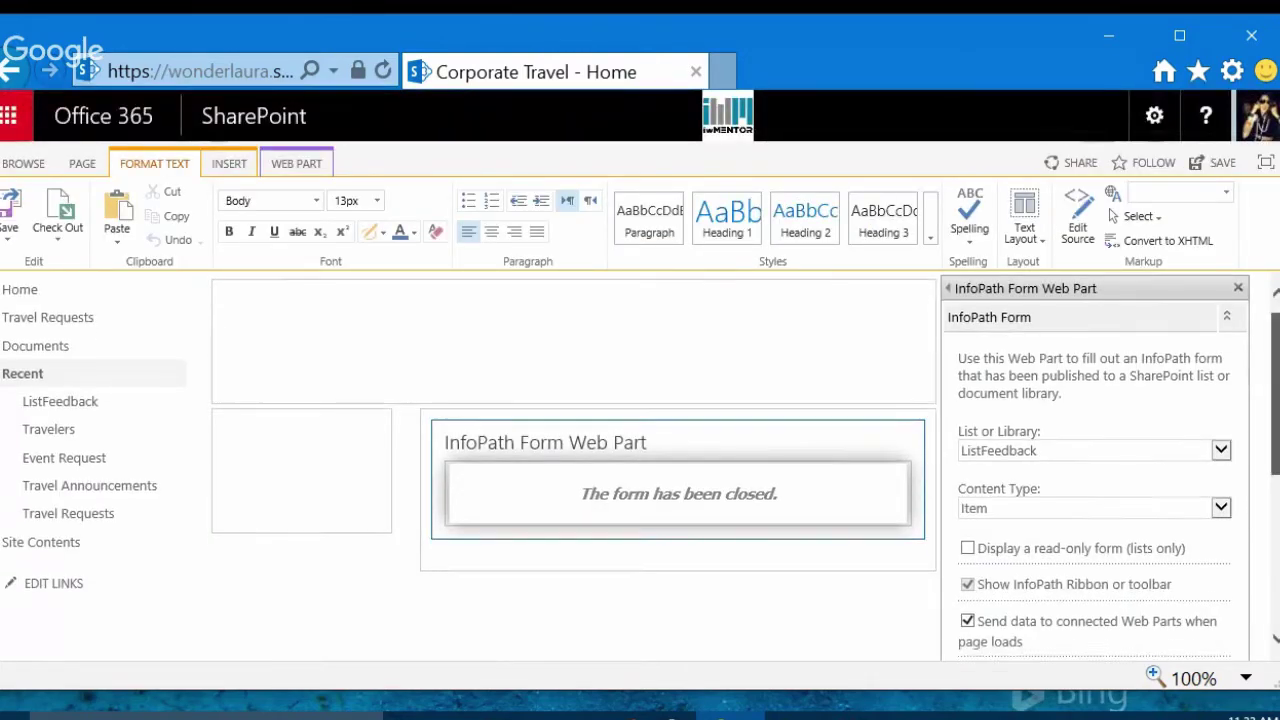
pyautogui.scroll(-1, 640, 465)
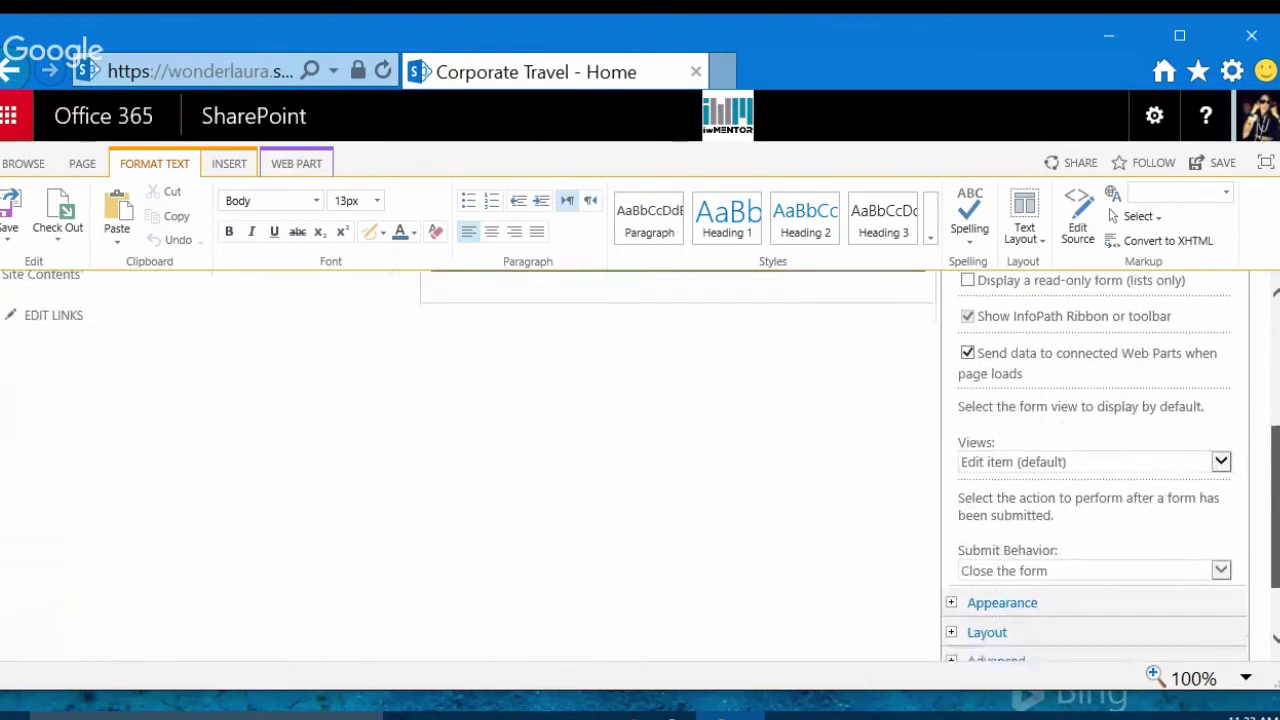
pyautogui.scroll(2, 640, 465)
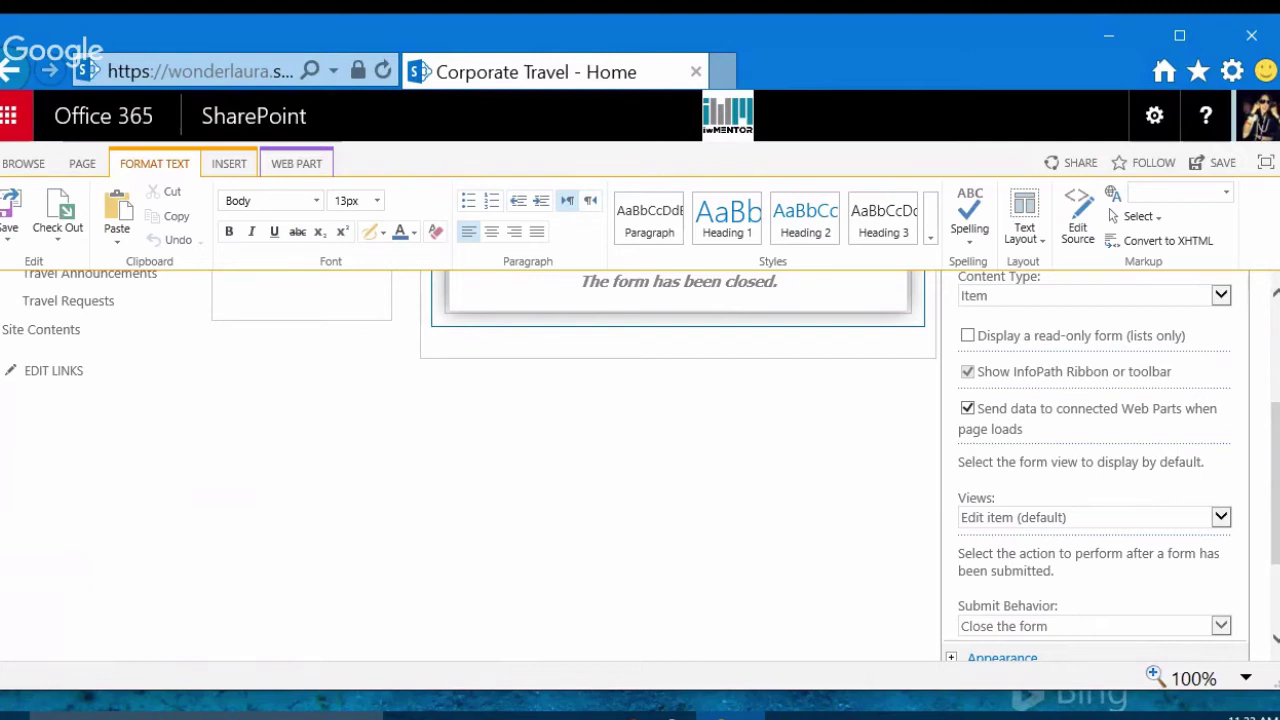
pyautogui.scroll(-3, 640, 460)
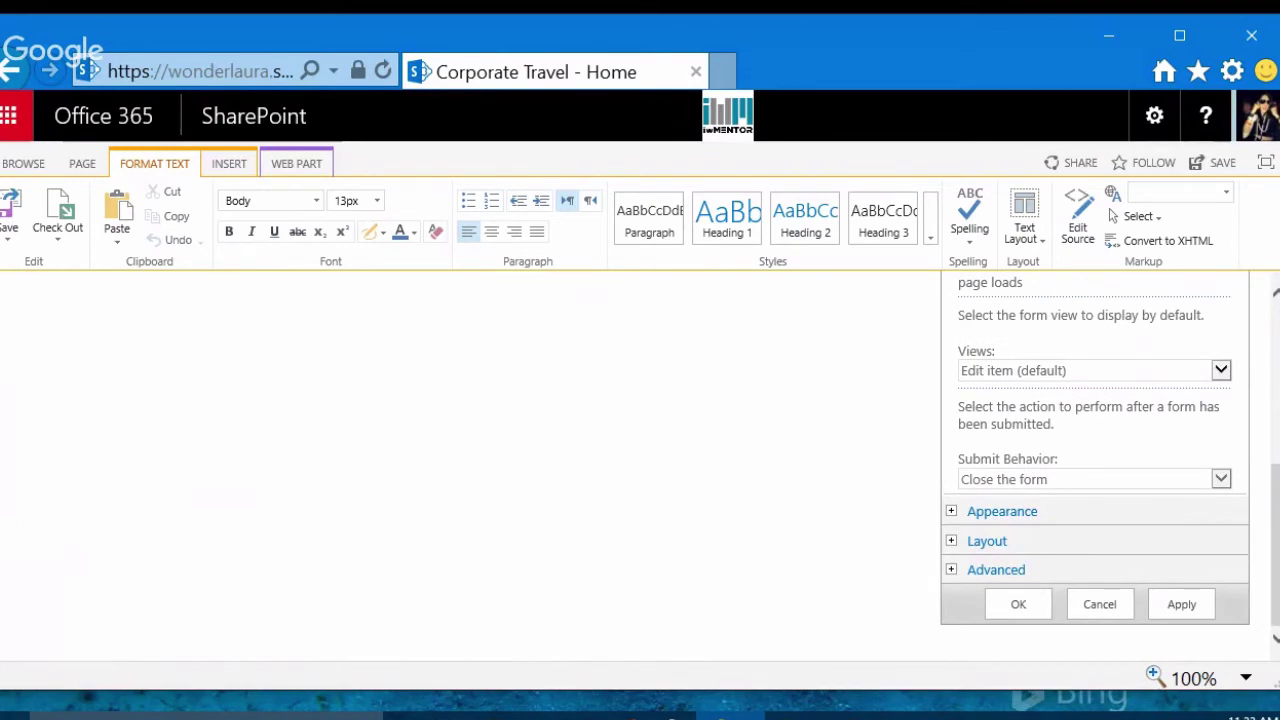
pyautogui.scroll(7, 640, 465)
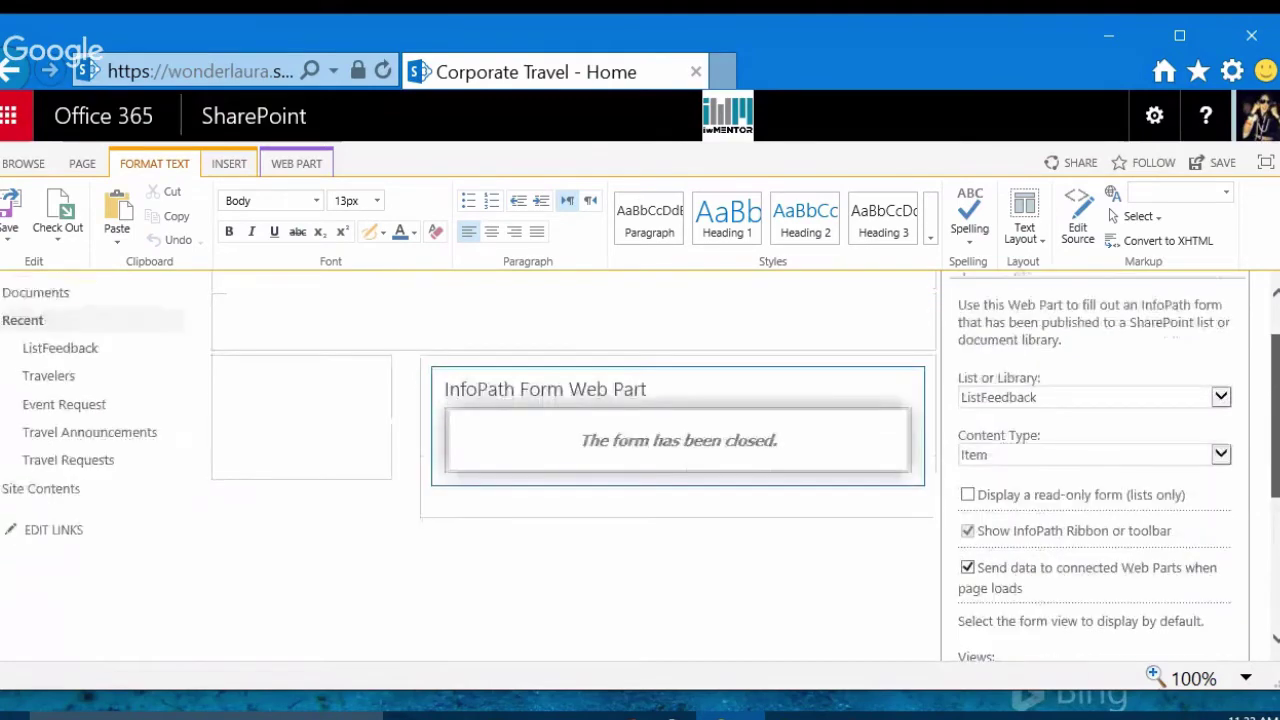
pyautogui.scroll(-7, 640, 465)
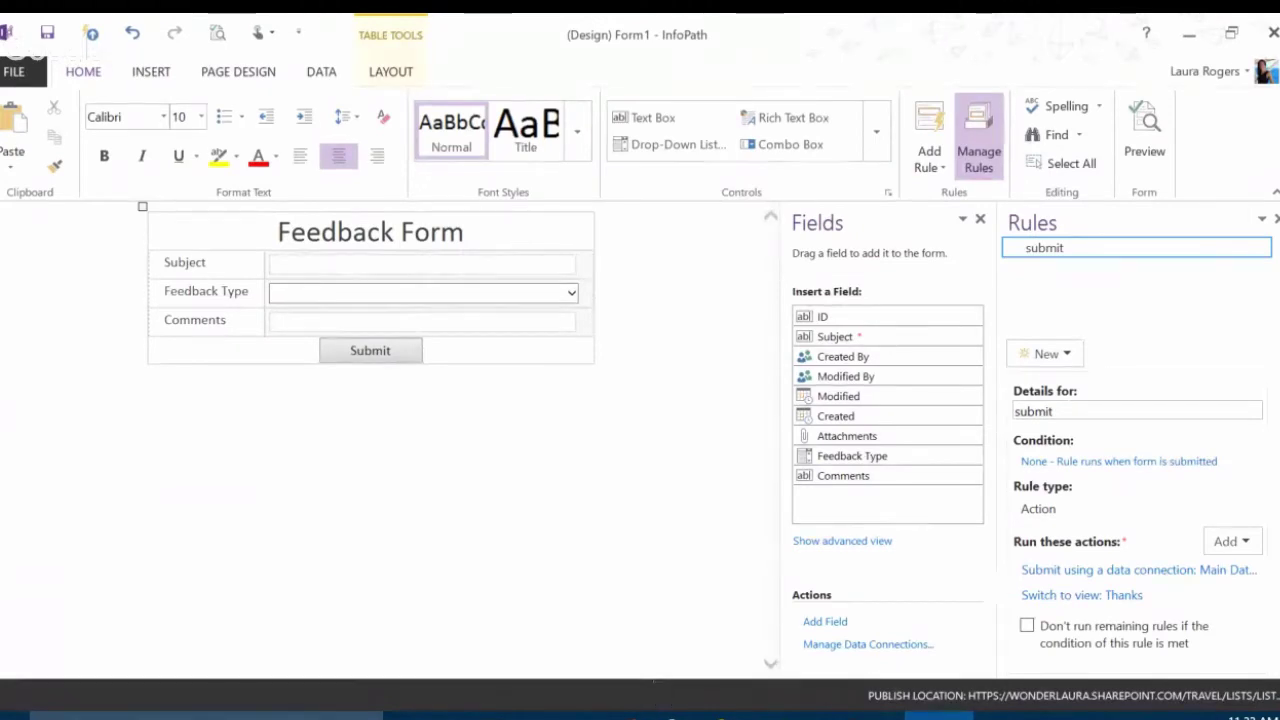
# Switch to InfoPath and review the Submit button's advanced submit options and after-submit choices without changing them.
pyautogui.click(370, 350)
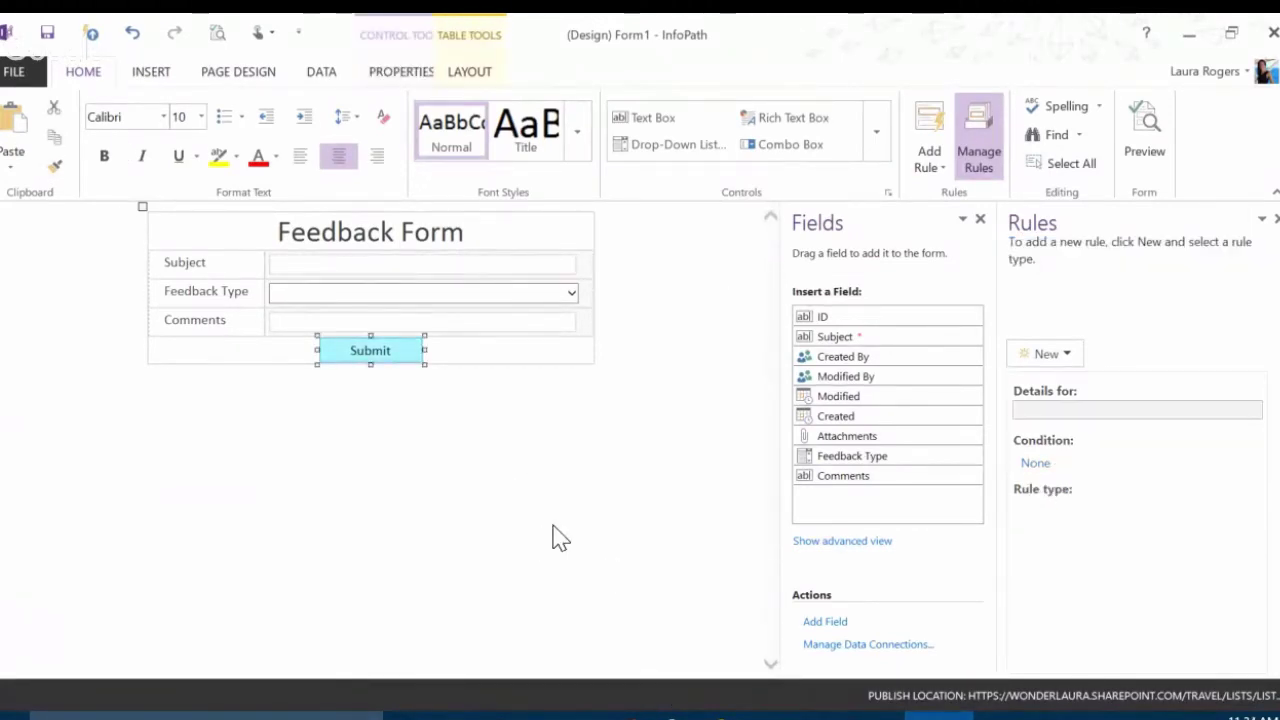
pyautogui.scroll(-3, 508, 108)
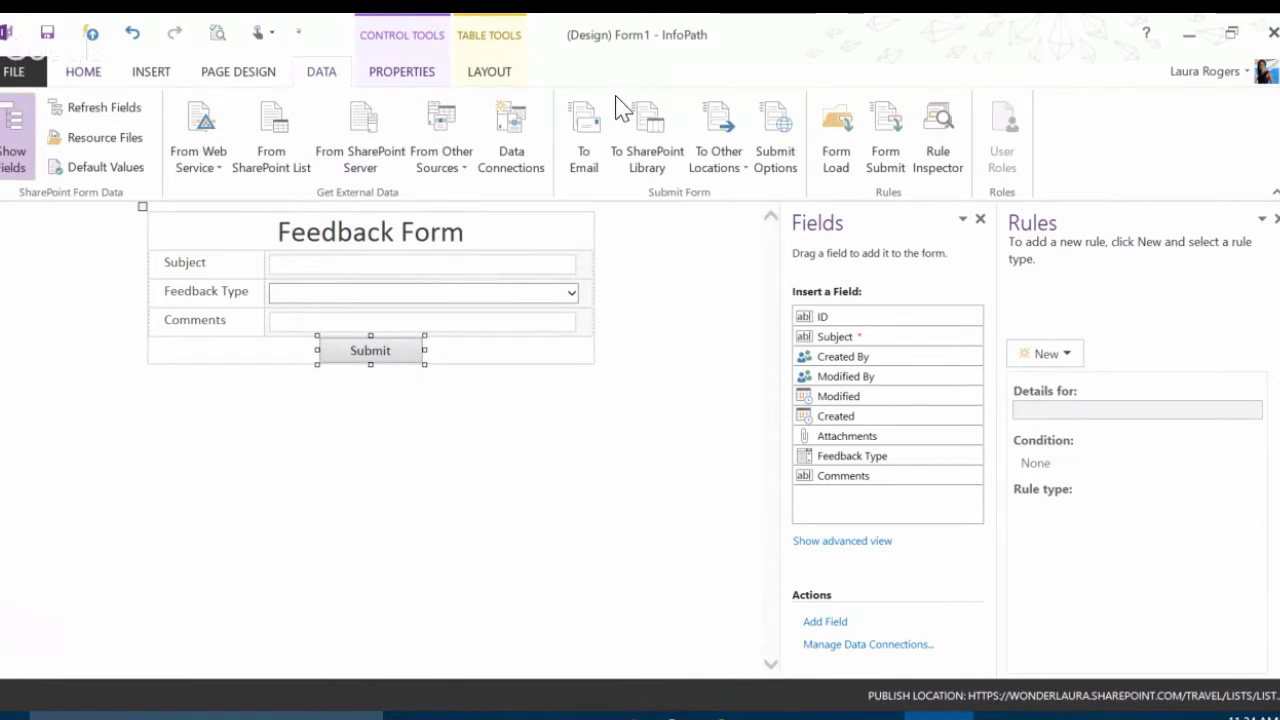
pyautogui.scroll(-1, 617, 103)
pyautogui.click(153, 140)
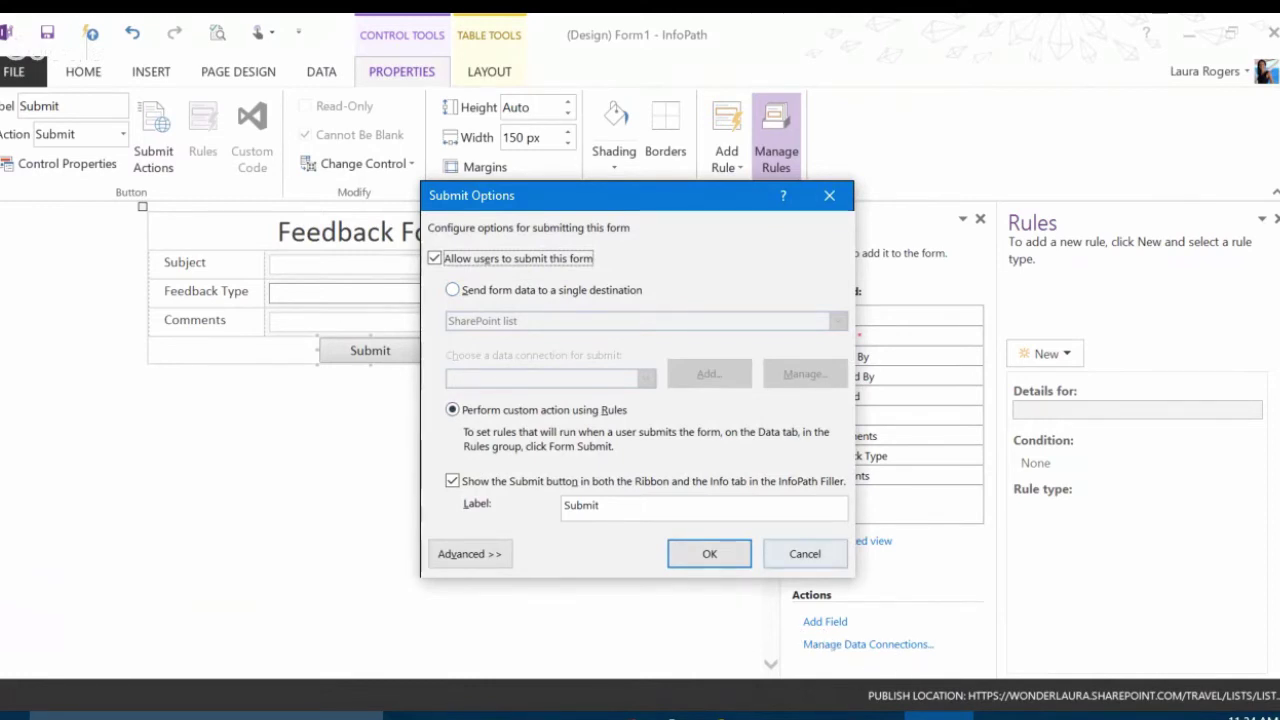
pyautogui.hotkey('alt', 'a')
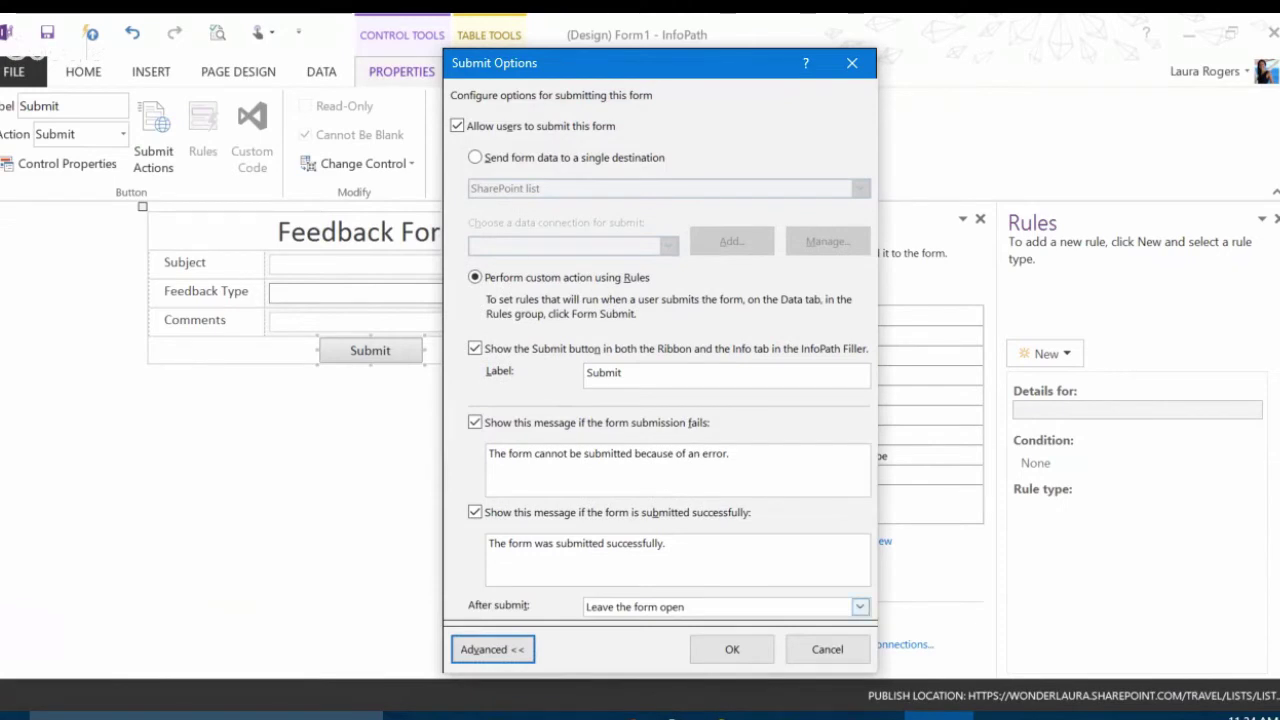
pyautogui.click(666, 543)
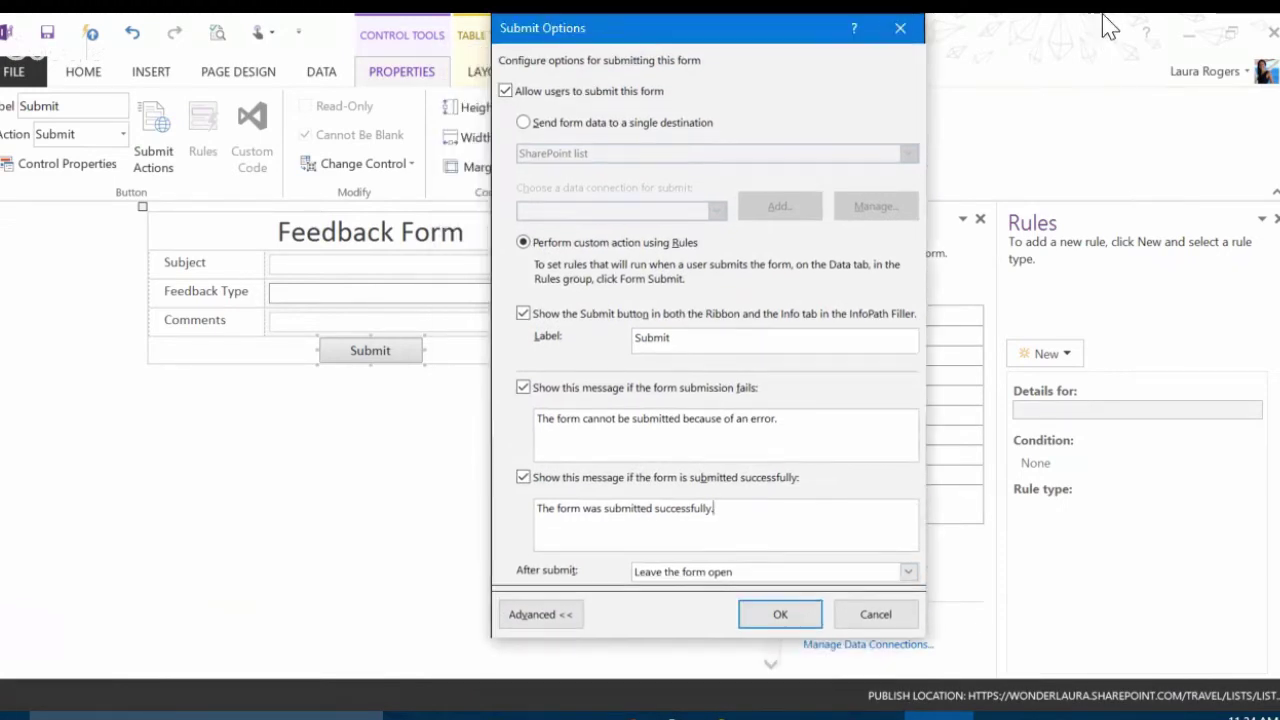
pyautogui.click(908, 571)
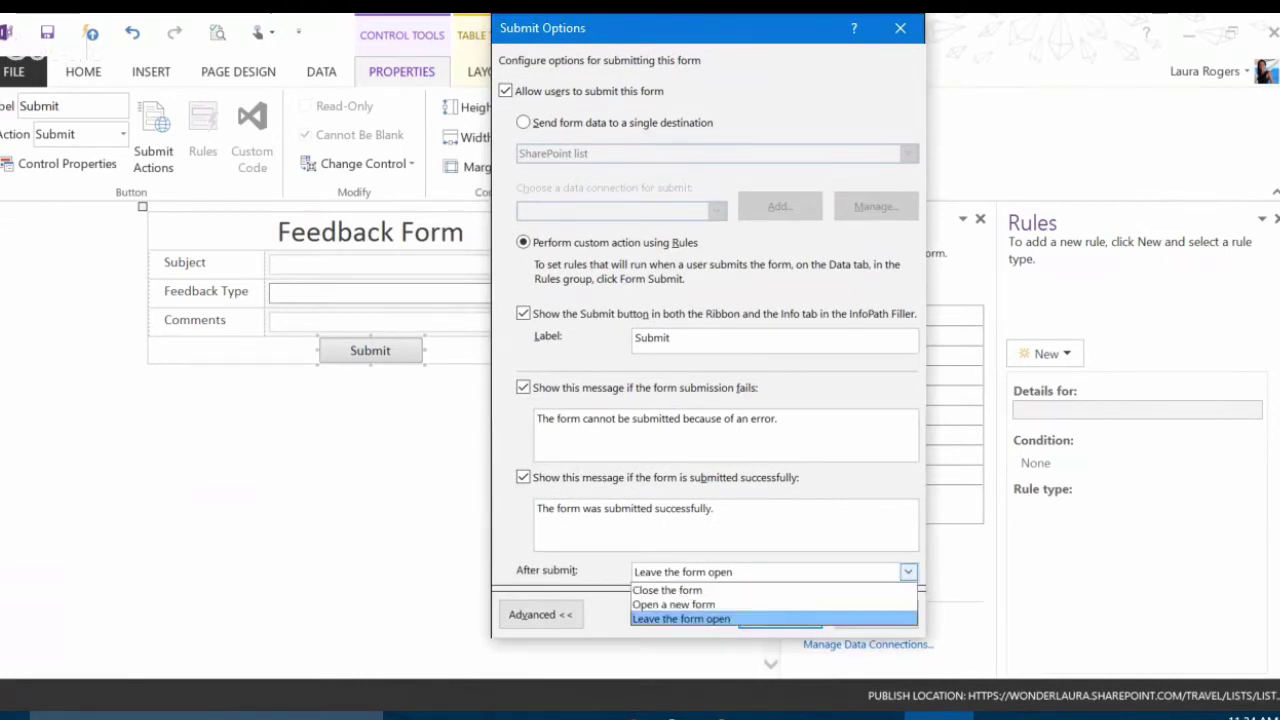
pyautogui.click(1168, 495)
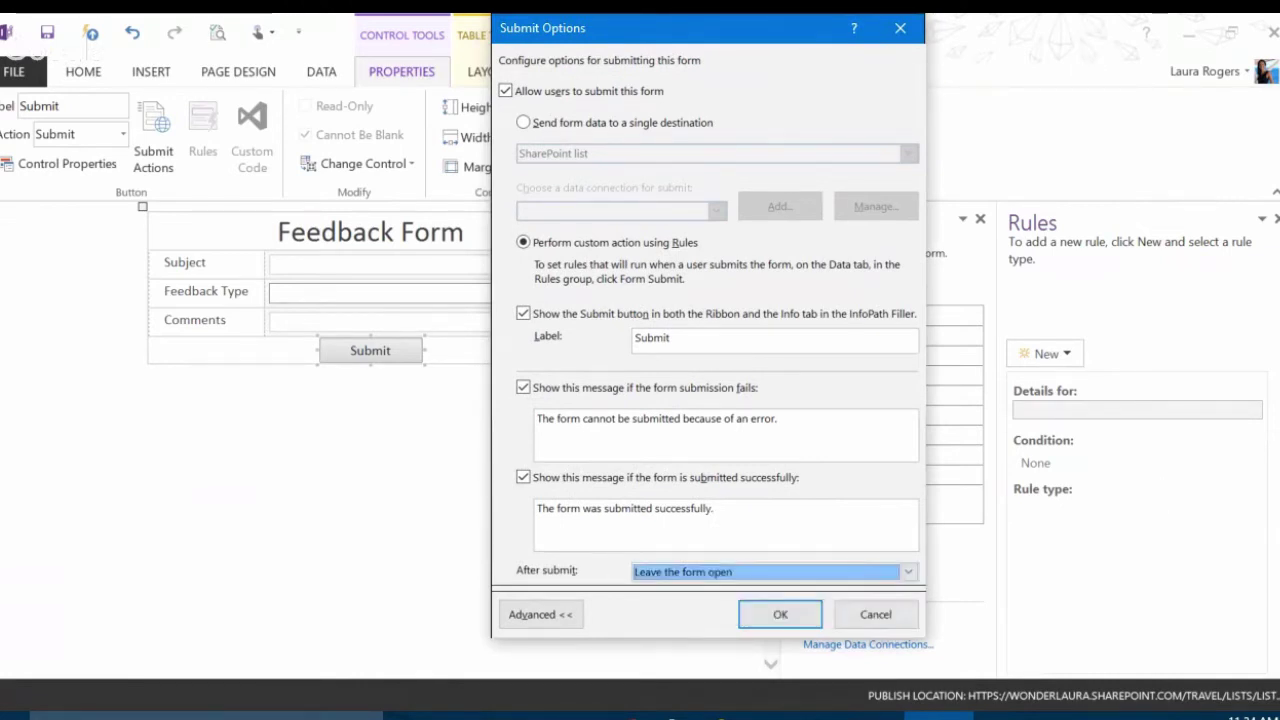
pyautogui.click(875, 614)
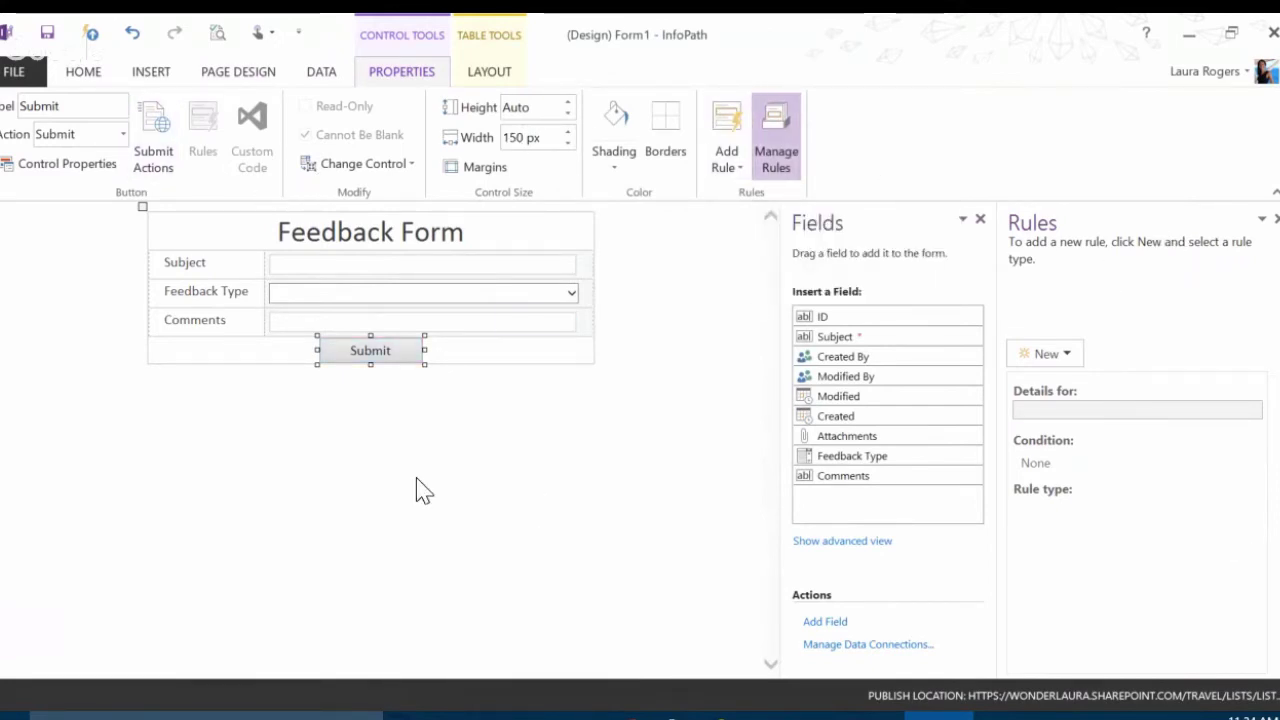
# Move the Switch to view: Thanks action above the data connection submit action in the Form Submit rule.
pyautogui.scroll(1, 495, 113)
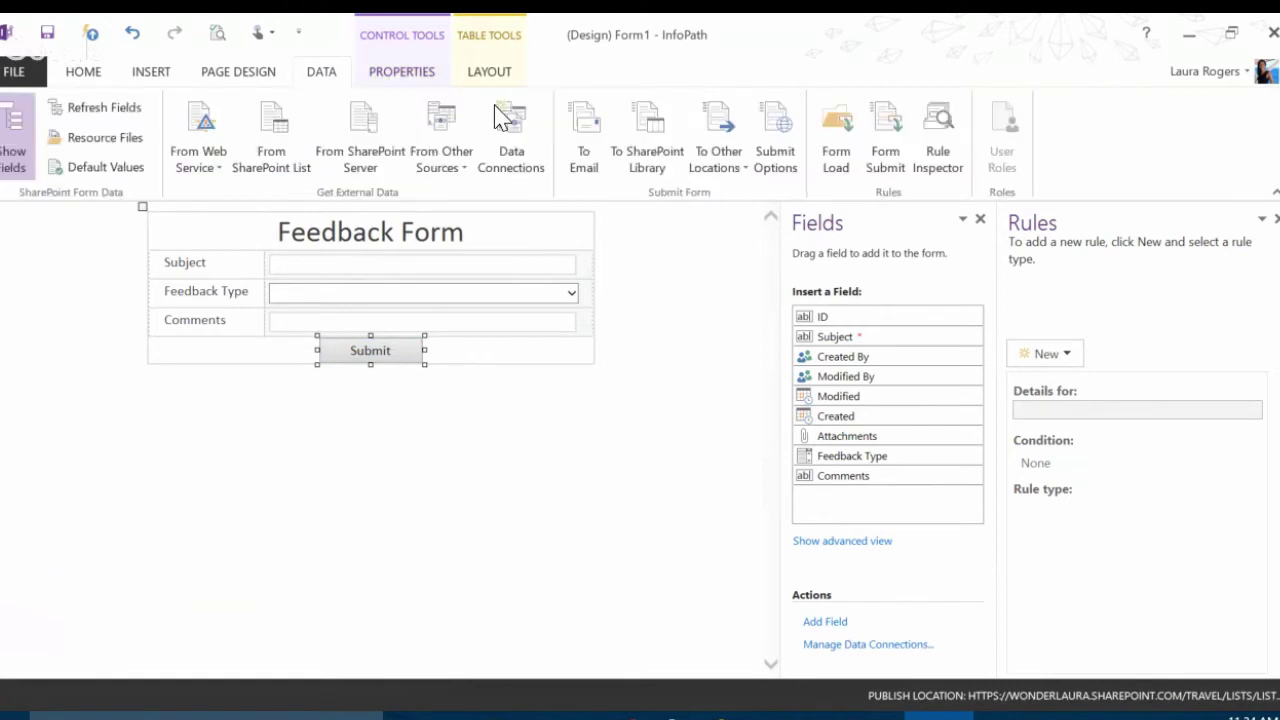
pyautogui.click(885, 150)
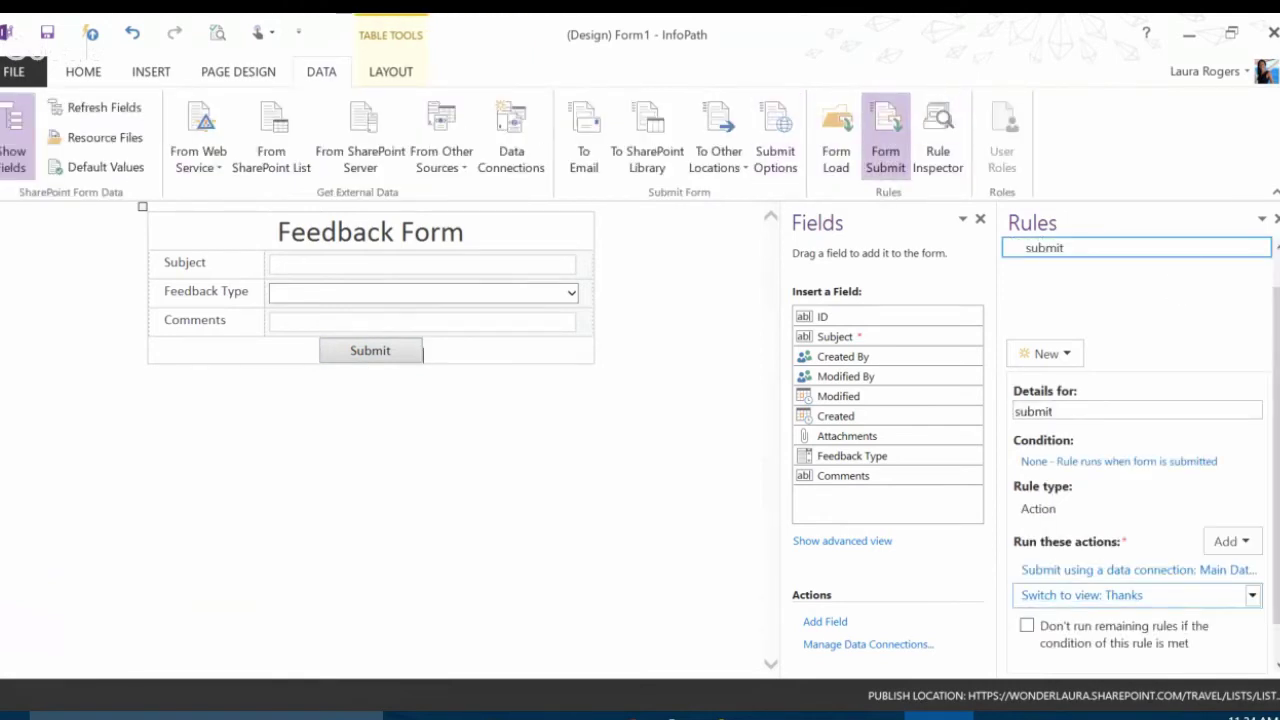
pyautogui.click(1252, 595)
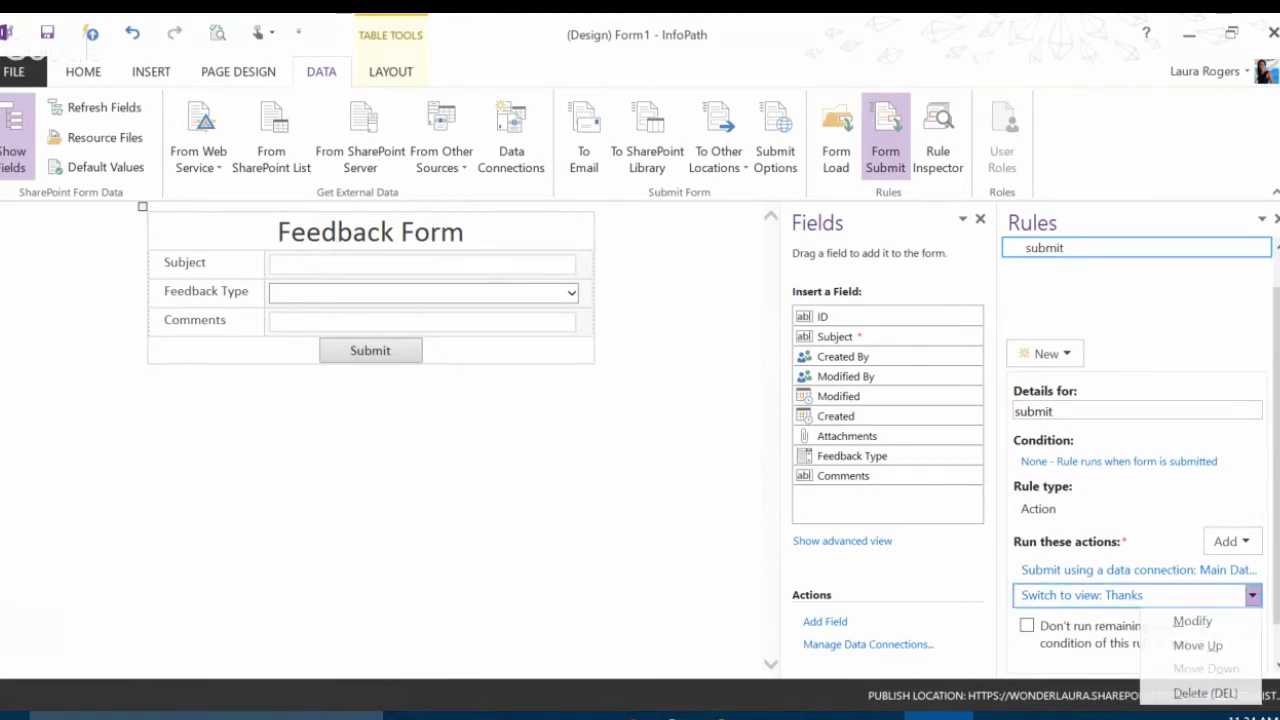
pyautogui.click(1194, 646)
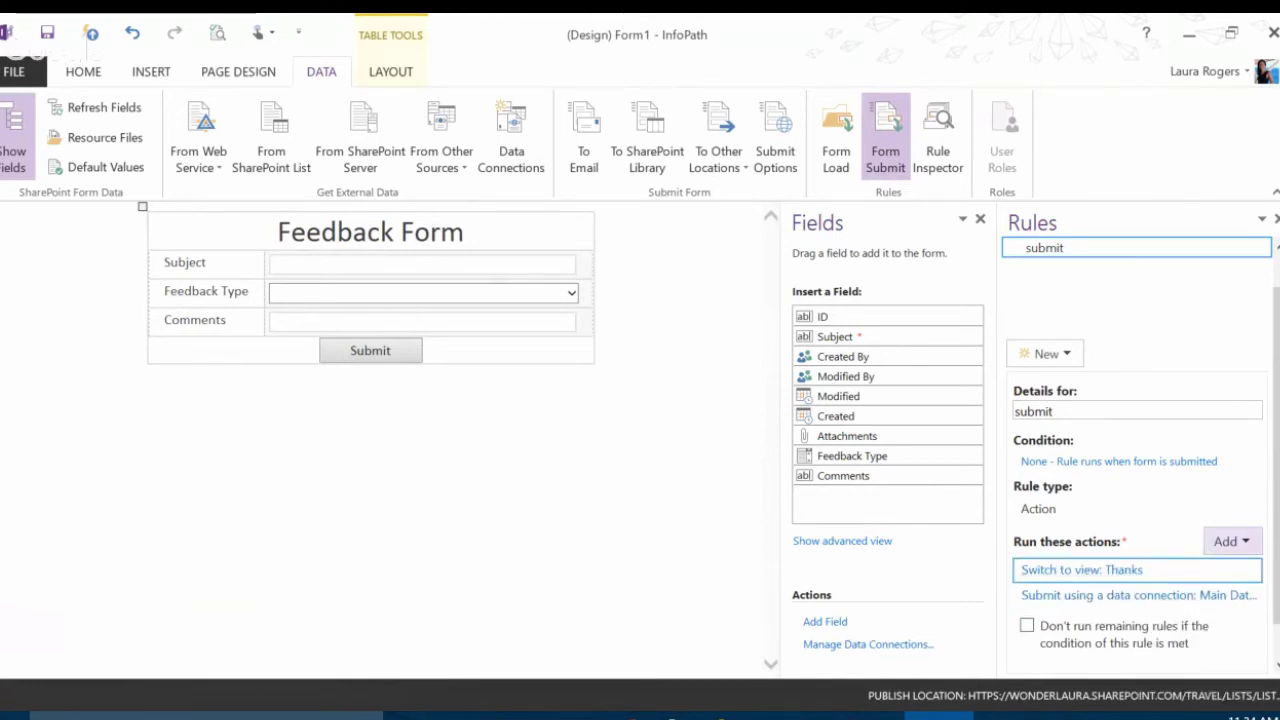
pyautogui.scroll(-1, 1030, 660)
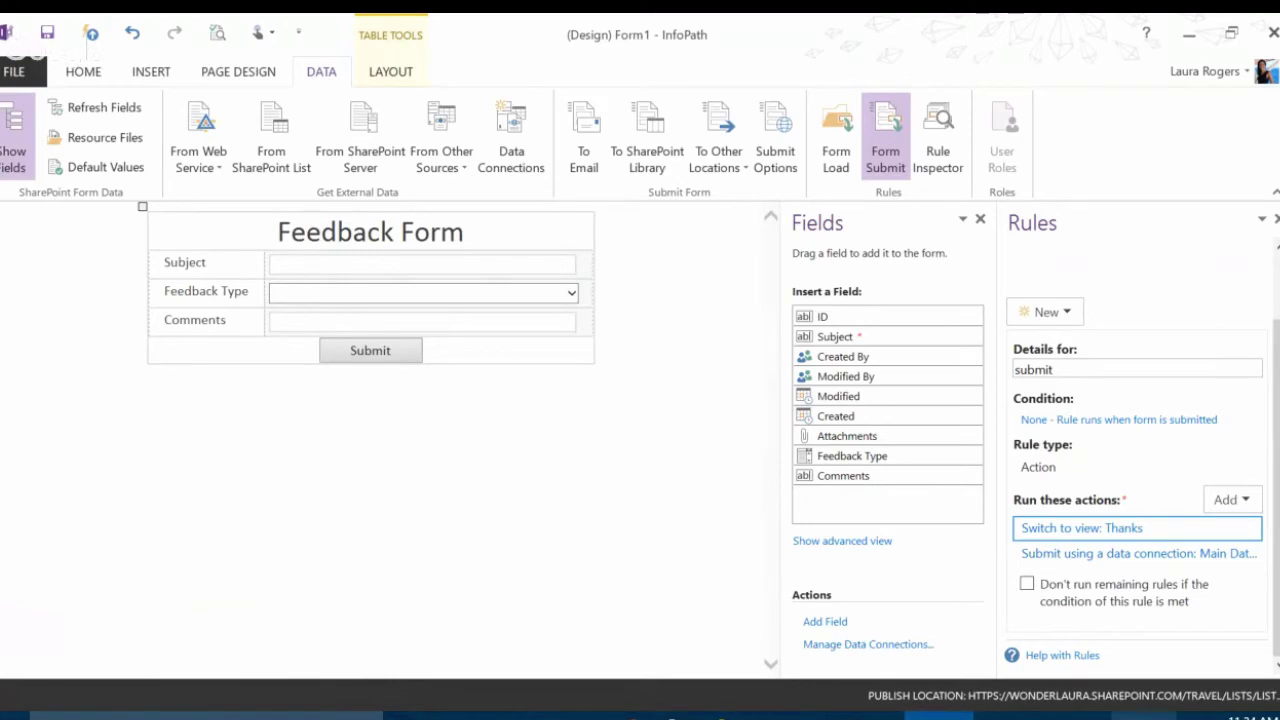
# Switch to Slack and read the latest messages in the #powerhour channel.
pyautogui.hotkey('alt', 'Tab')
pyautogui.scroll(-5, 780, 500)
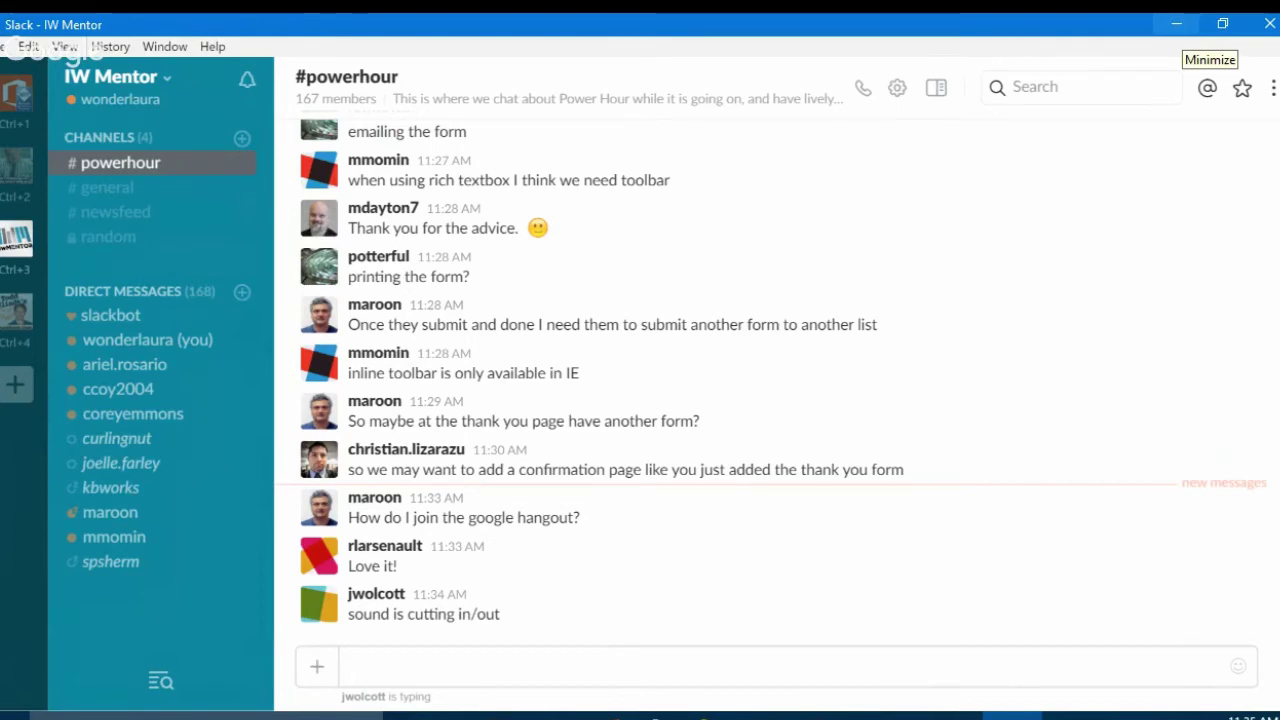
pyautogui.click(1176, 24)
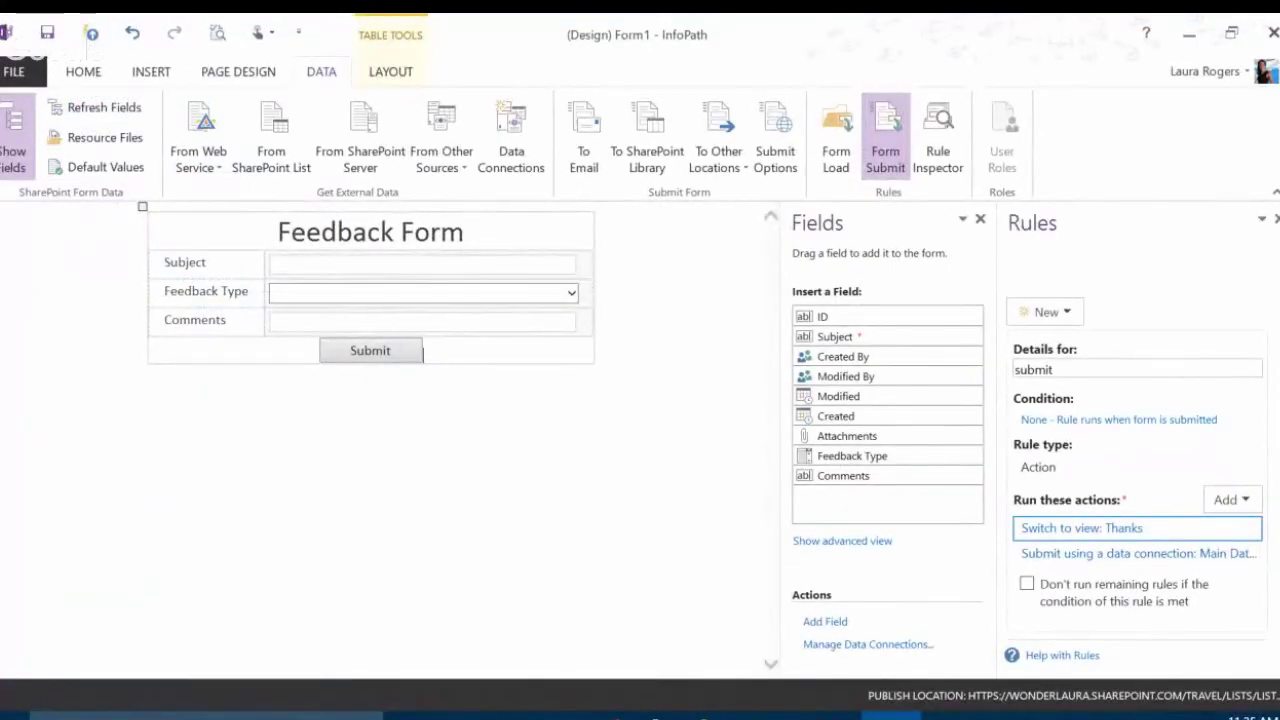
pyautogui.hotkey('alt', 'Tab')
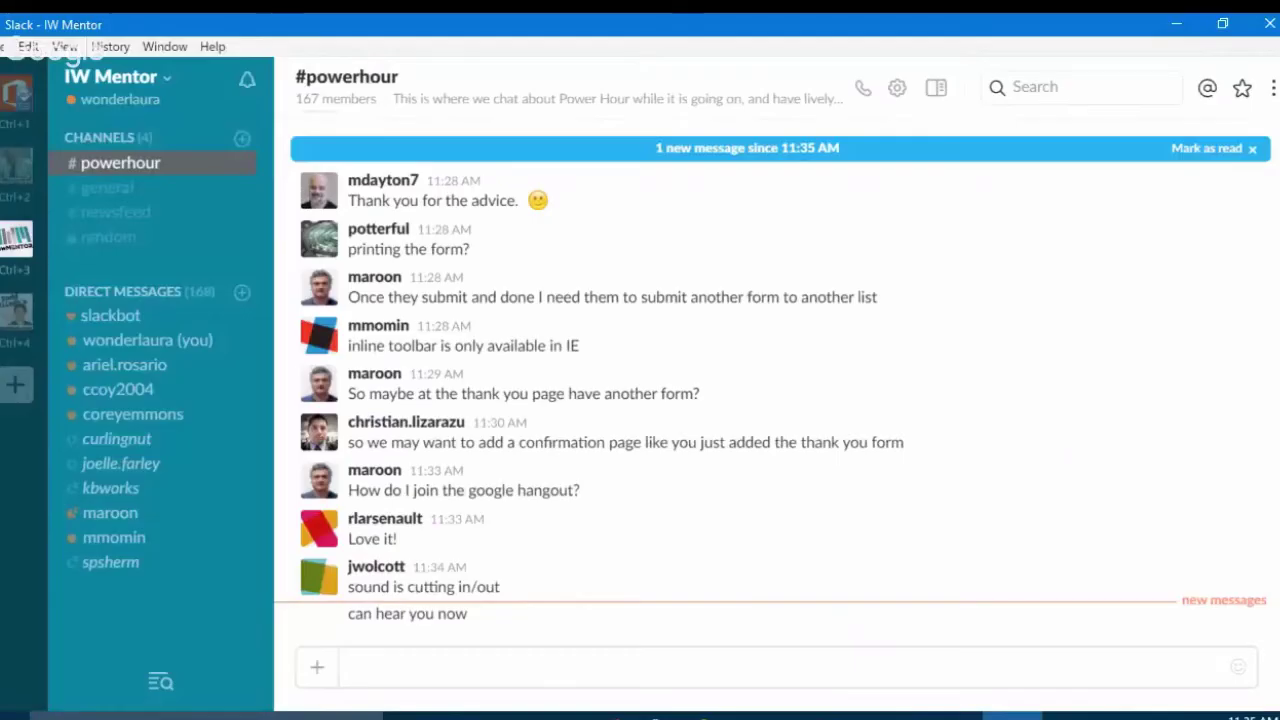
# Switch to InfoPath and select the Feedback Form's Submit button, returning to Slack to read new #powerhour messages.
pyautogui.hotkey('alt', 'Tab')
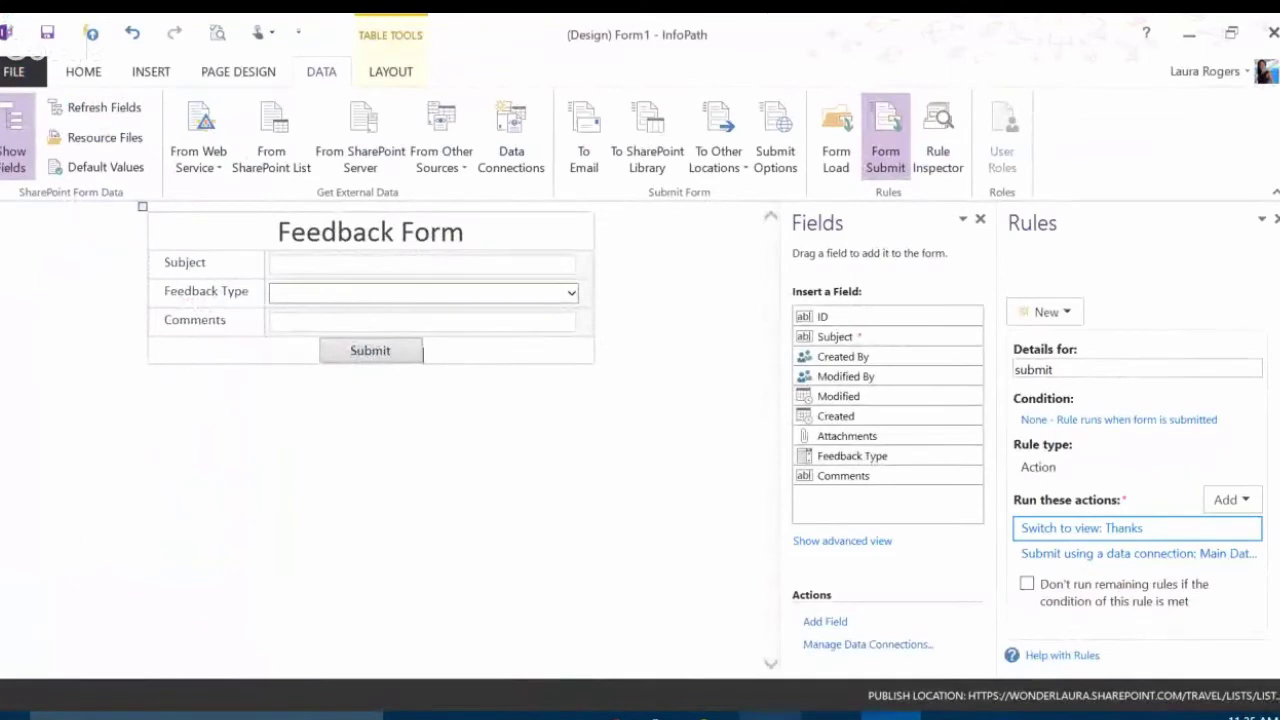
pyautogui.moveTo(535, 716)
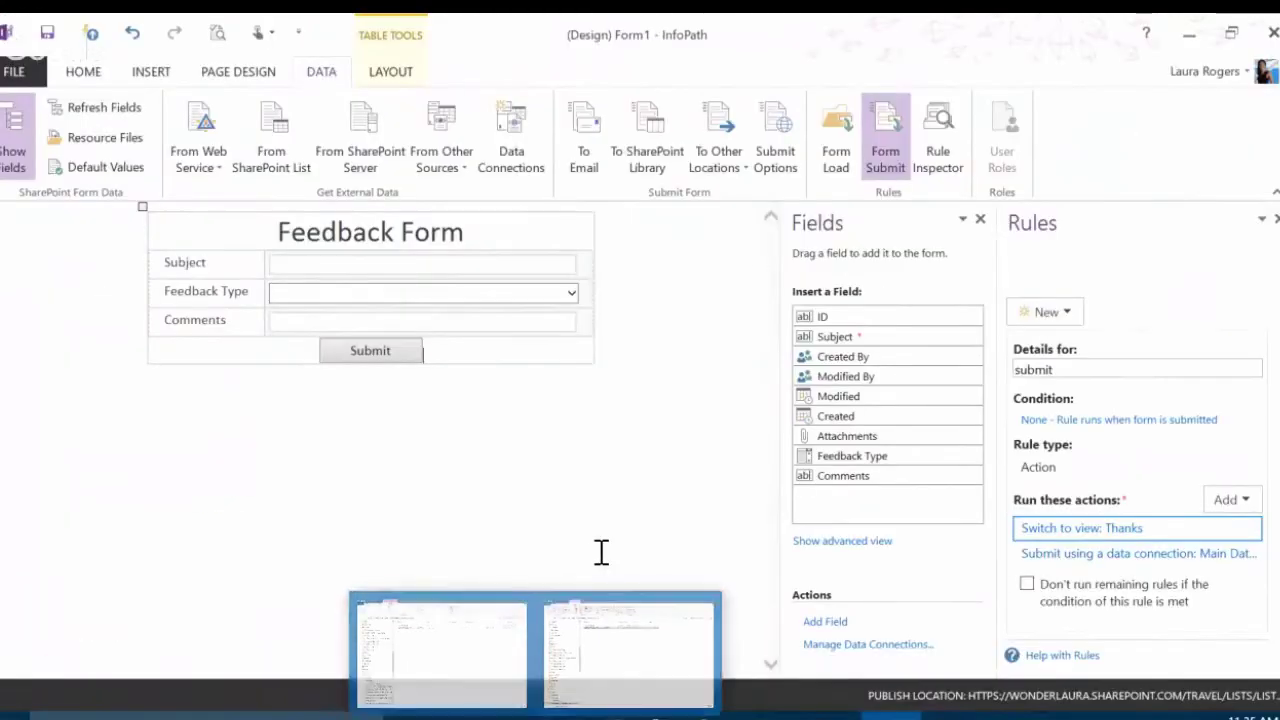
pyautogui.click(594, 535)
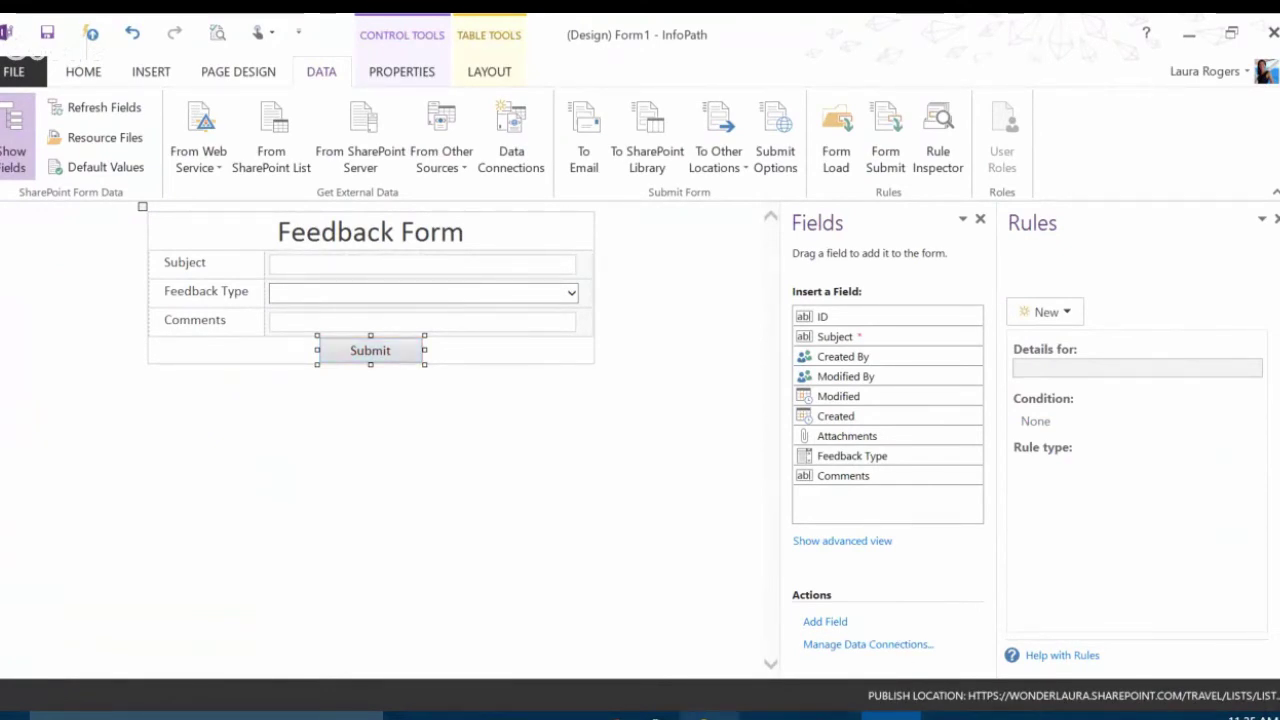
pyautogui.hotkey('alt', 'Tab')
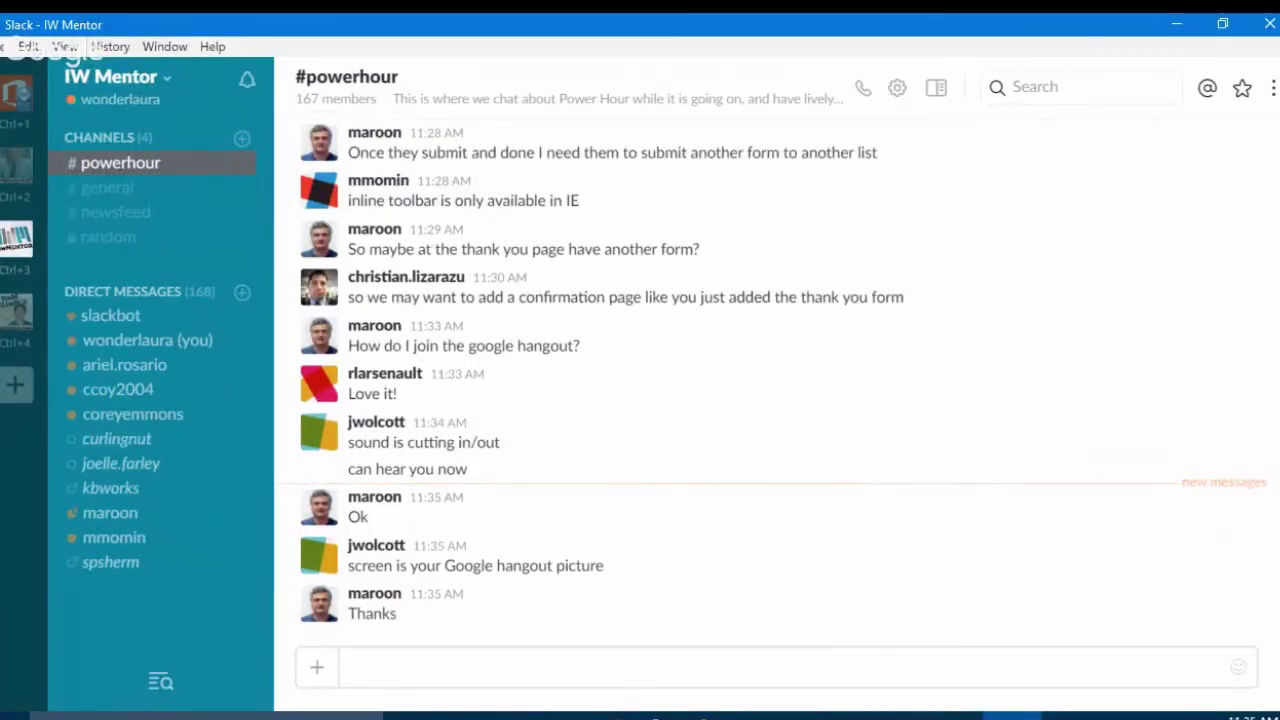
# Switch to InfoPath, try sending form data to a single destination in Submit Options, review the advanced submission messages, and discard the change.
pyautogui.hotkey('alt', 'Tab')
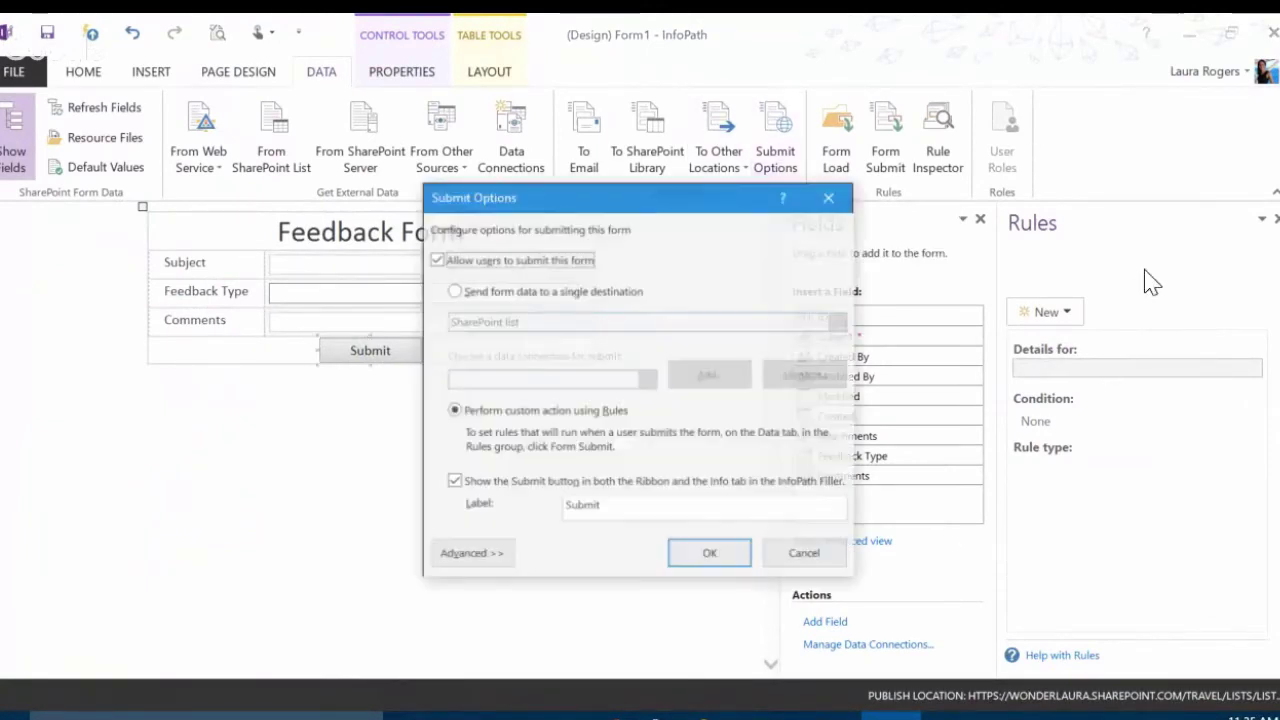
pyautogui.press('Return')
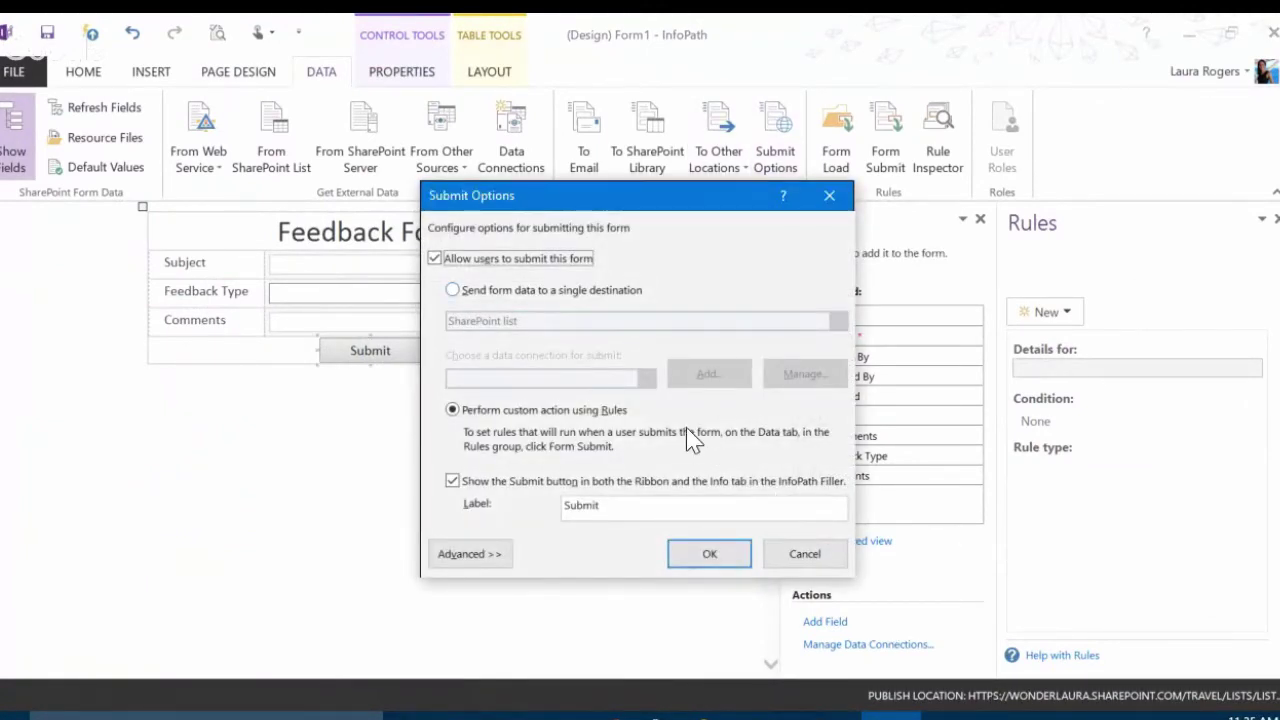
pyautogui.press('Down')
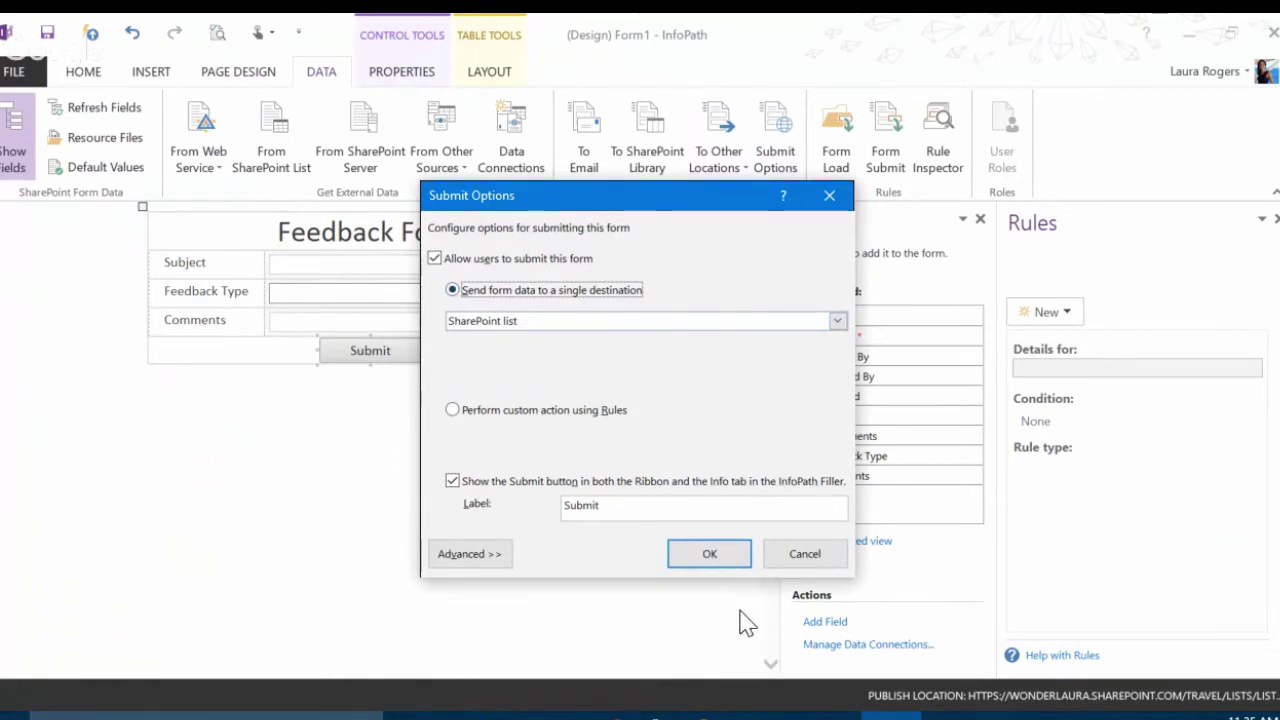
pyautogui.click(599, 505)
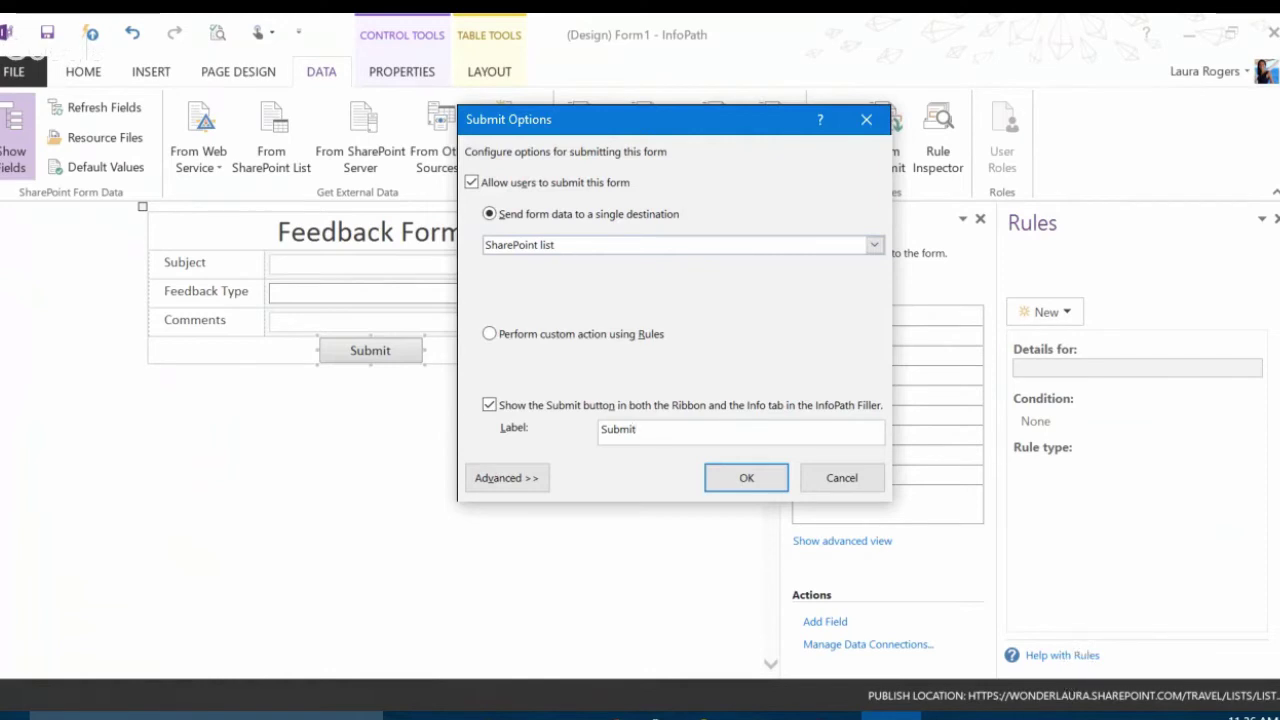
pyautogui.click(506, 478)
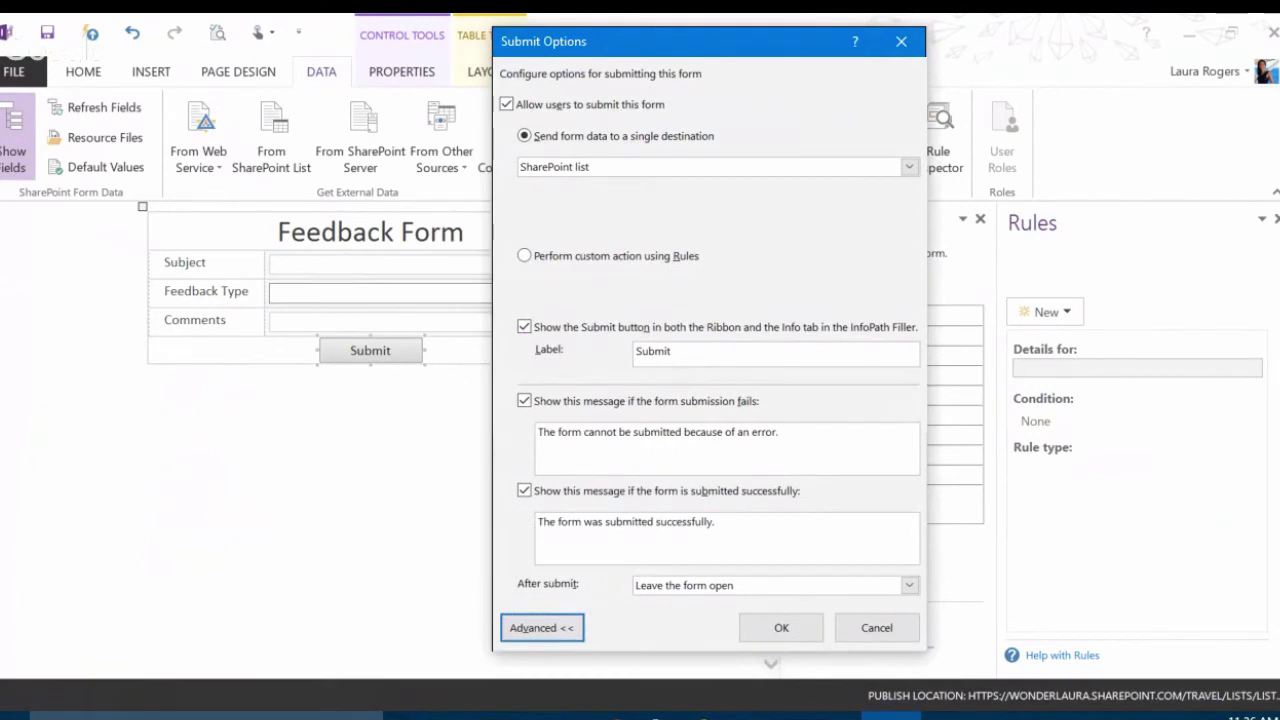
pyautogui.click(834, 543)
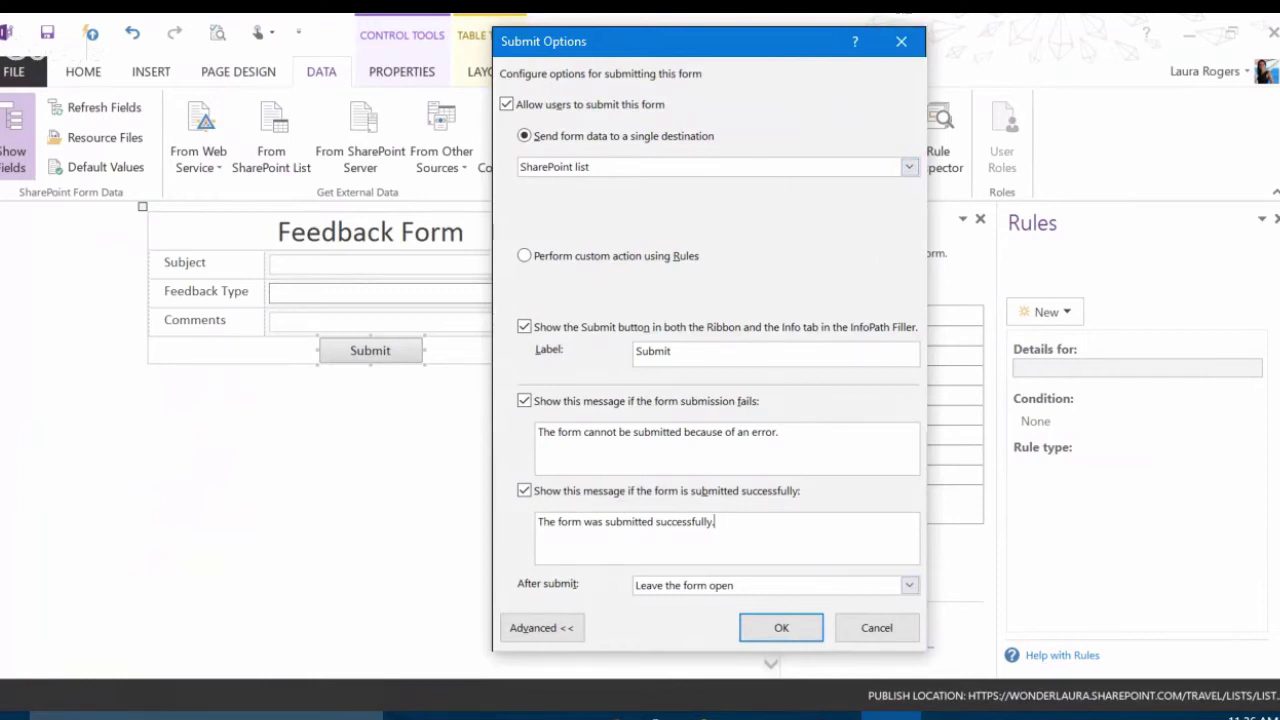
pyautogui.click(901, 41)
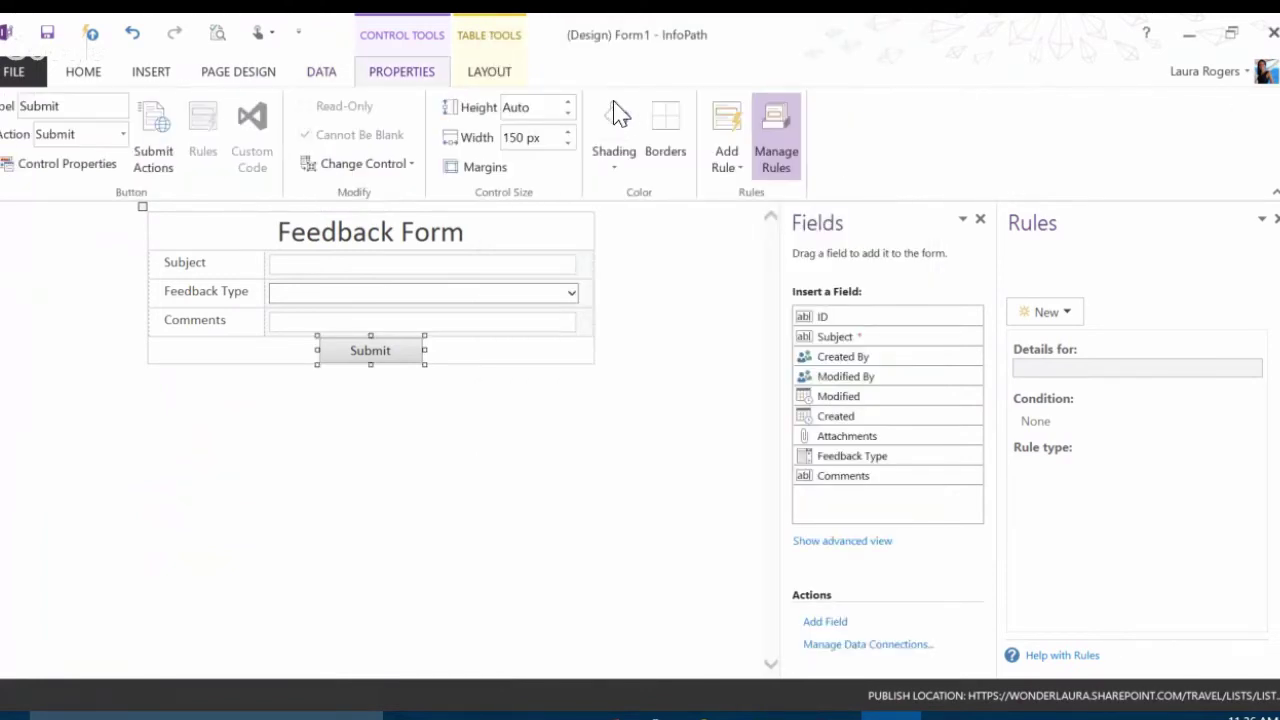
# Open the list of available actions for the Feedback Form's Submit button.
pyautogui.click(123, 133)
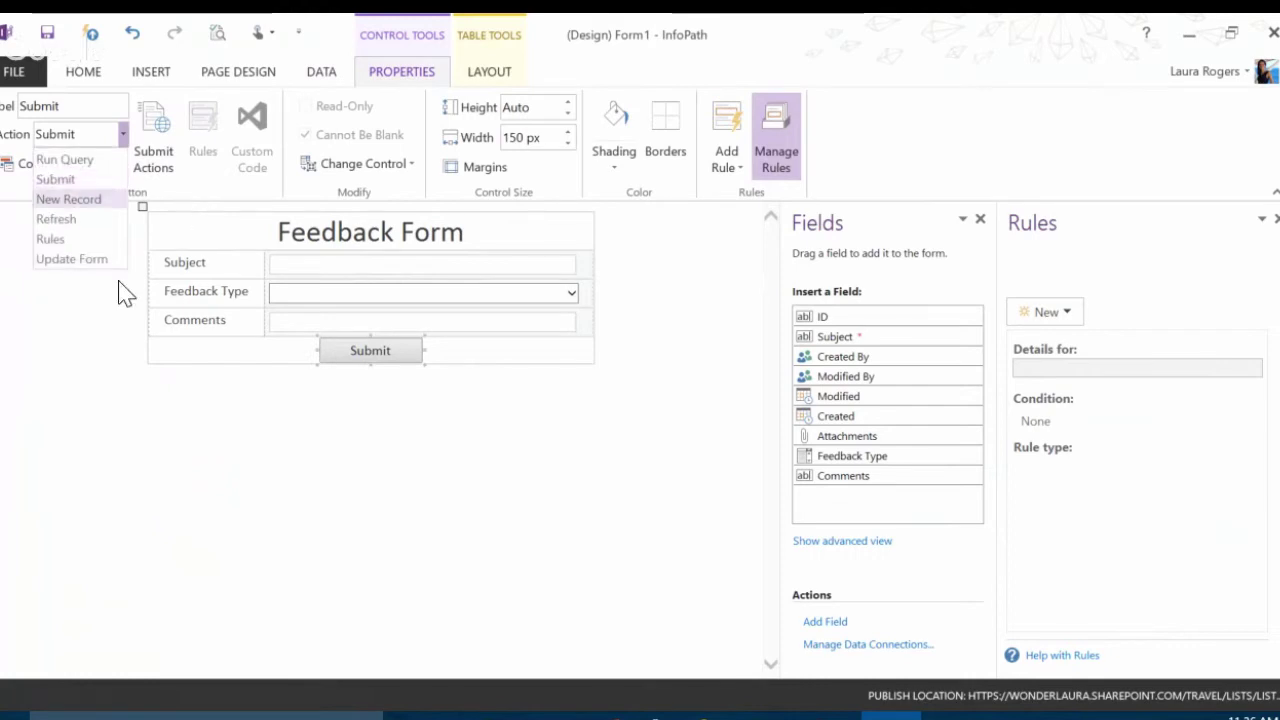
# Change the action of the feedback form's Submit button to Rules.
pyautogui.press('Up')
pyautogui.press('Up')
pyautogui.press('Down')
pyautogui.press('Down')
pyautogui.press('Down')
pyautogui.press('Down')
pyautogui.press('Down')
pyautogui.press('Up')
pyautogui.press('Up')
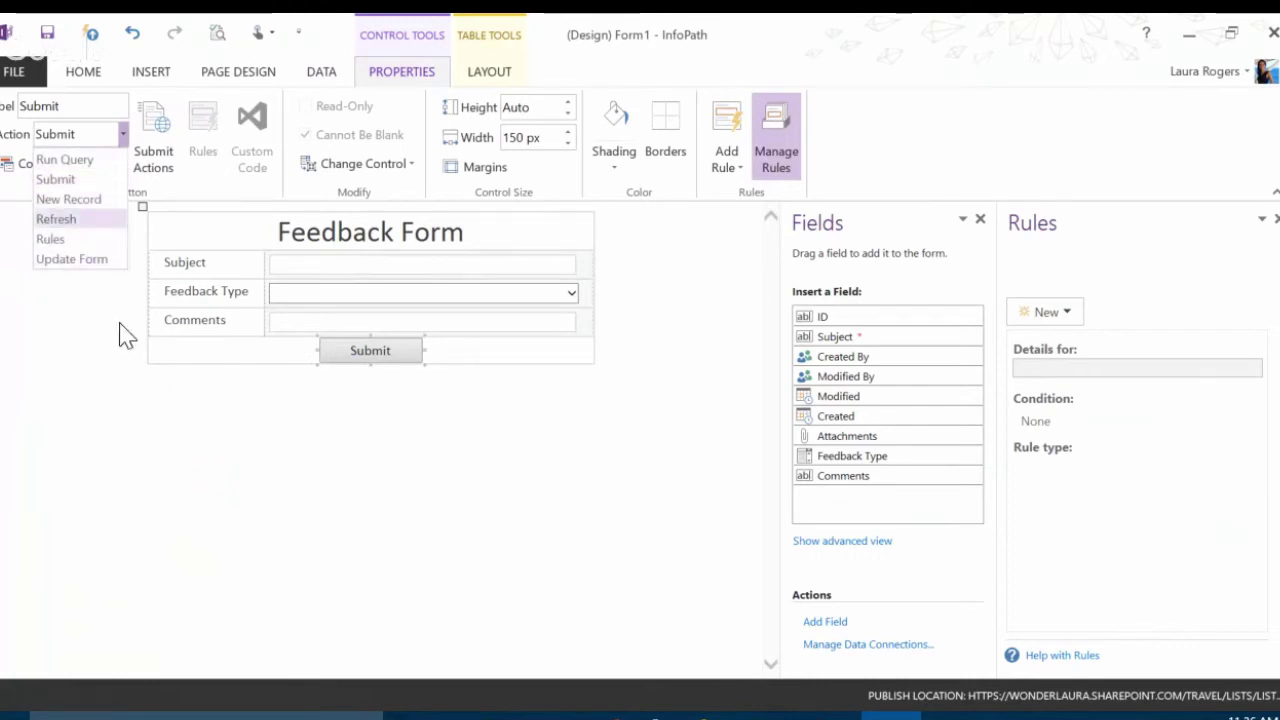
pyautogui.press('Down')
pyautogui.press('Return')
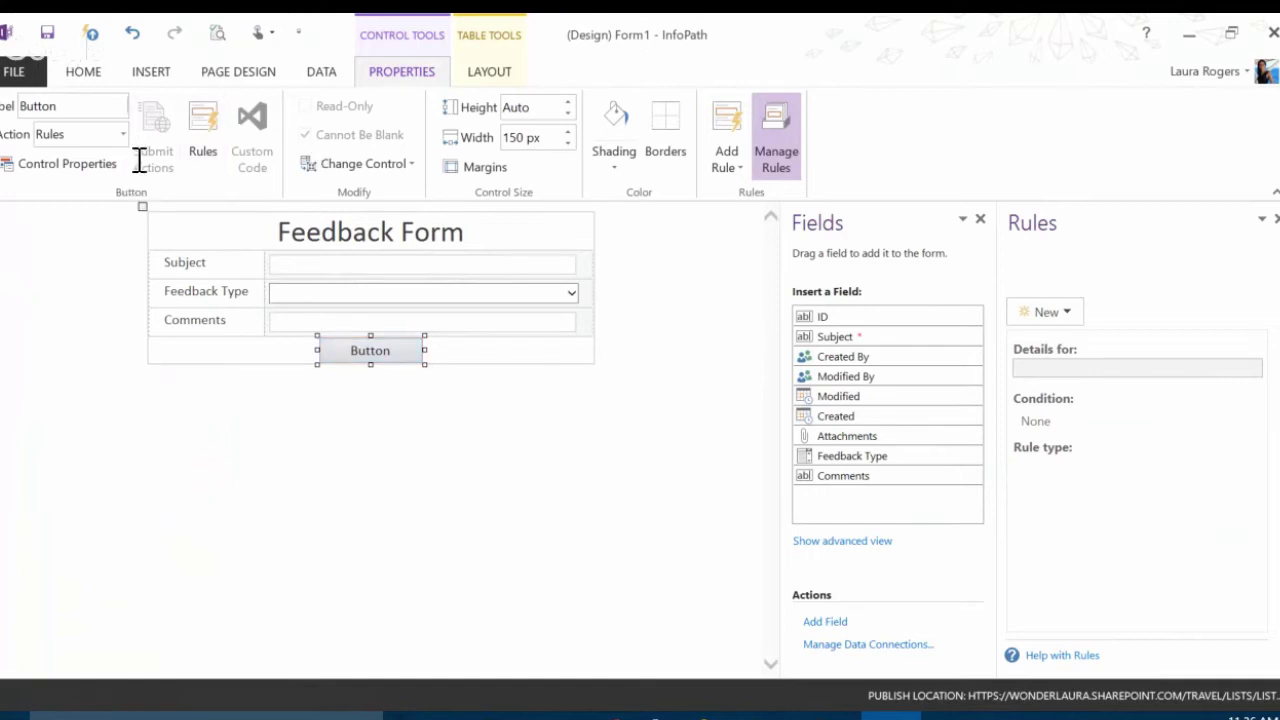
# Set the label of the feedback form's button to "Submit".
pyautogui.hotkey('shift', 'Tab')
pyautogui.write('Su')
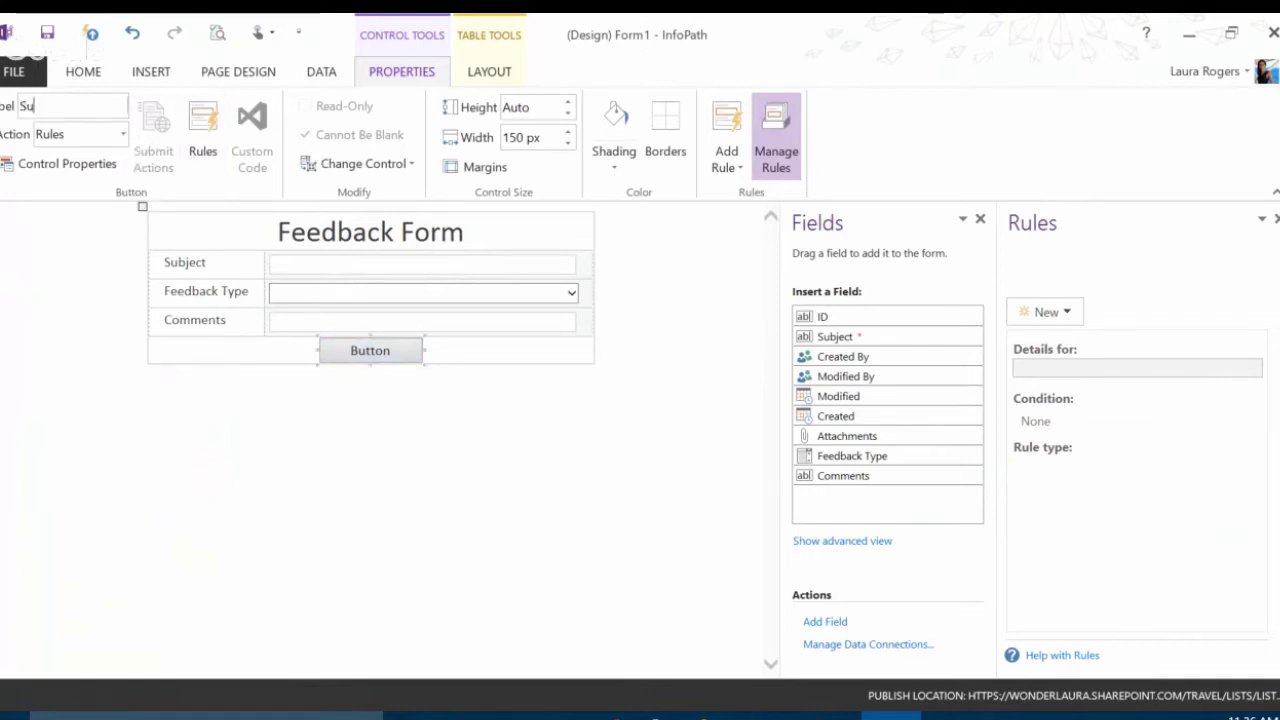
pyautogui.write('bmit')
pyautogui.press('Tab')
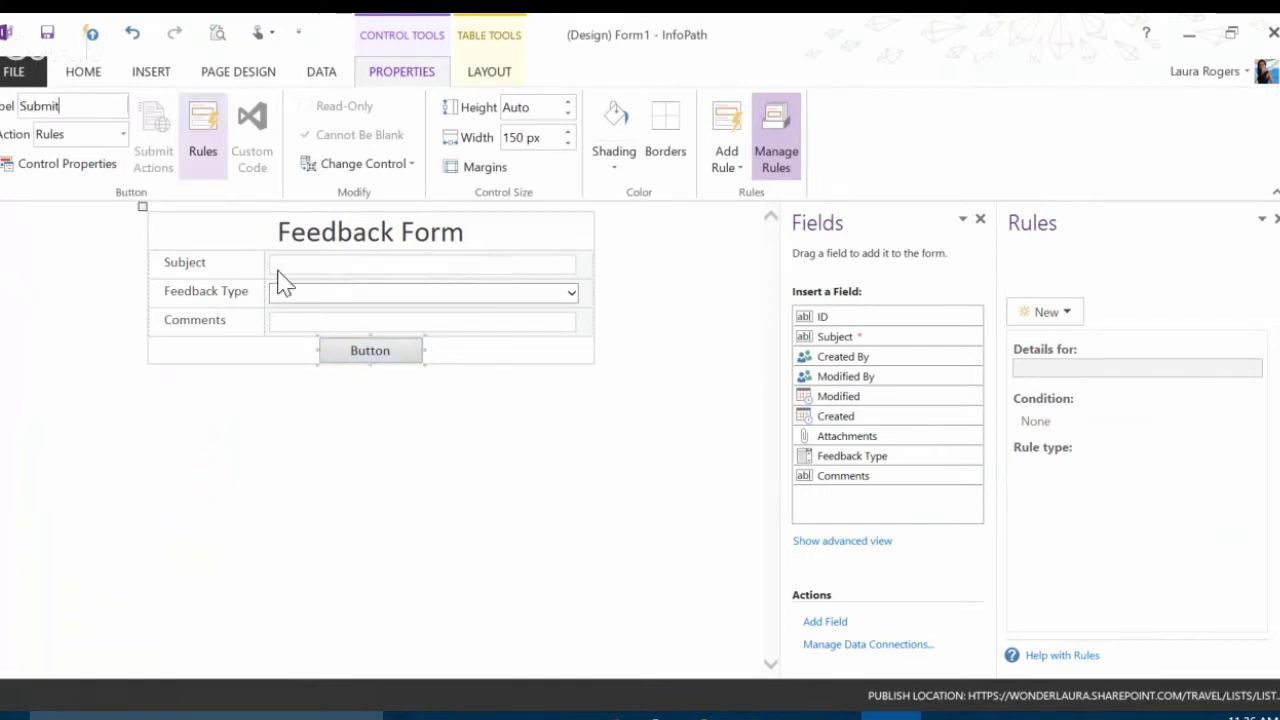
# Create an action rule on the Submit button that submits data through the Main Data Connection.
pyautogui.click(1045, 311)
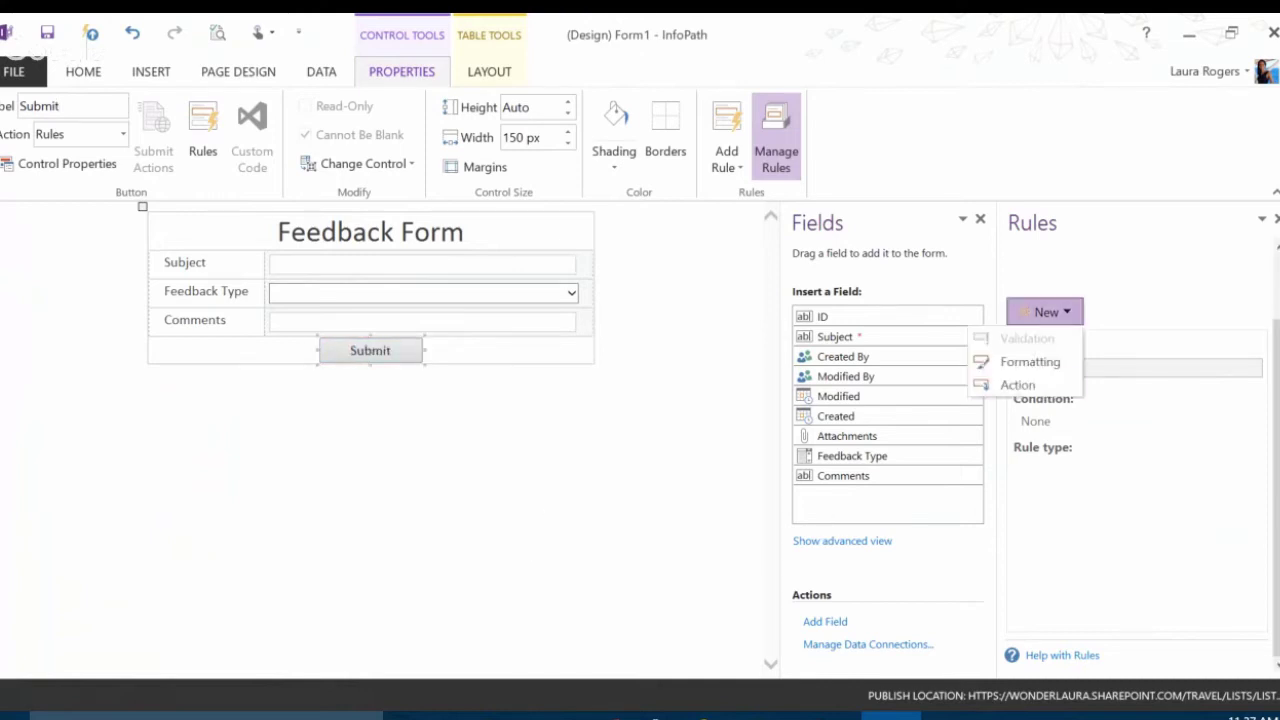
pyautogui.click(1020, 383)
pyautogui.click(1232, 499)
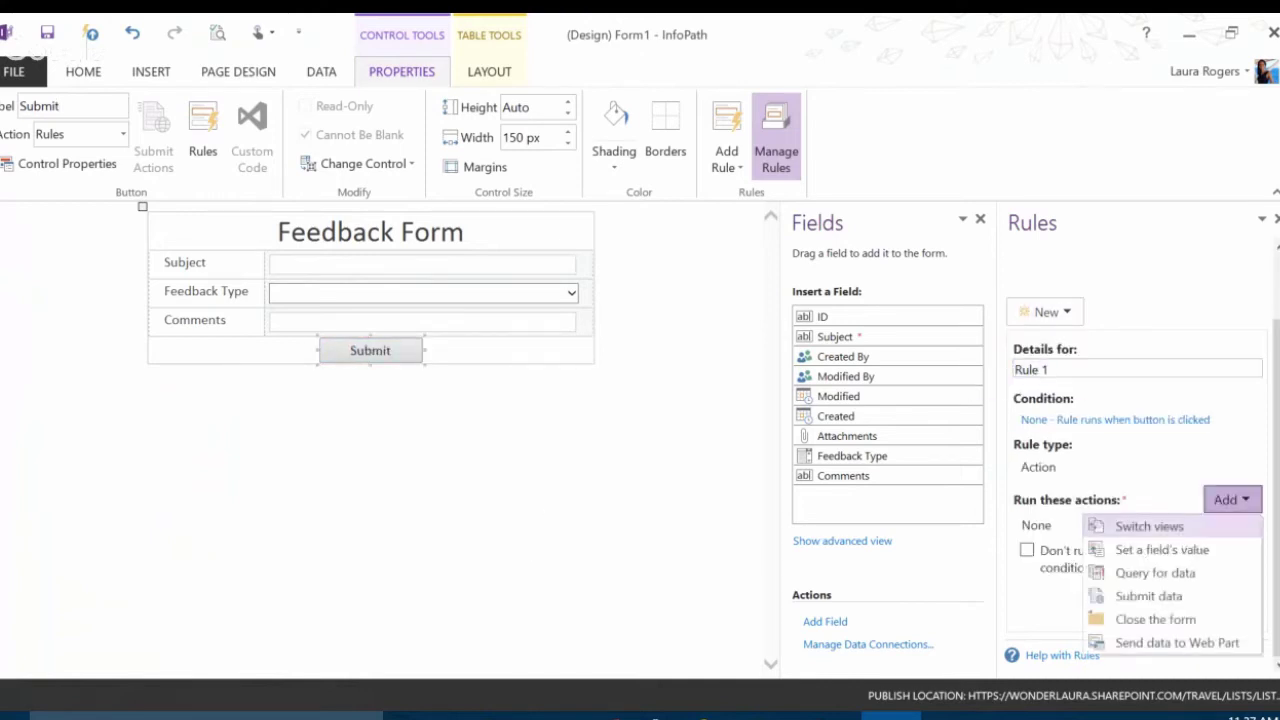
pyautogui.click(1150, 595)
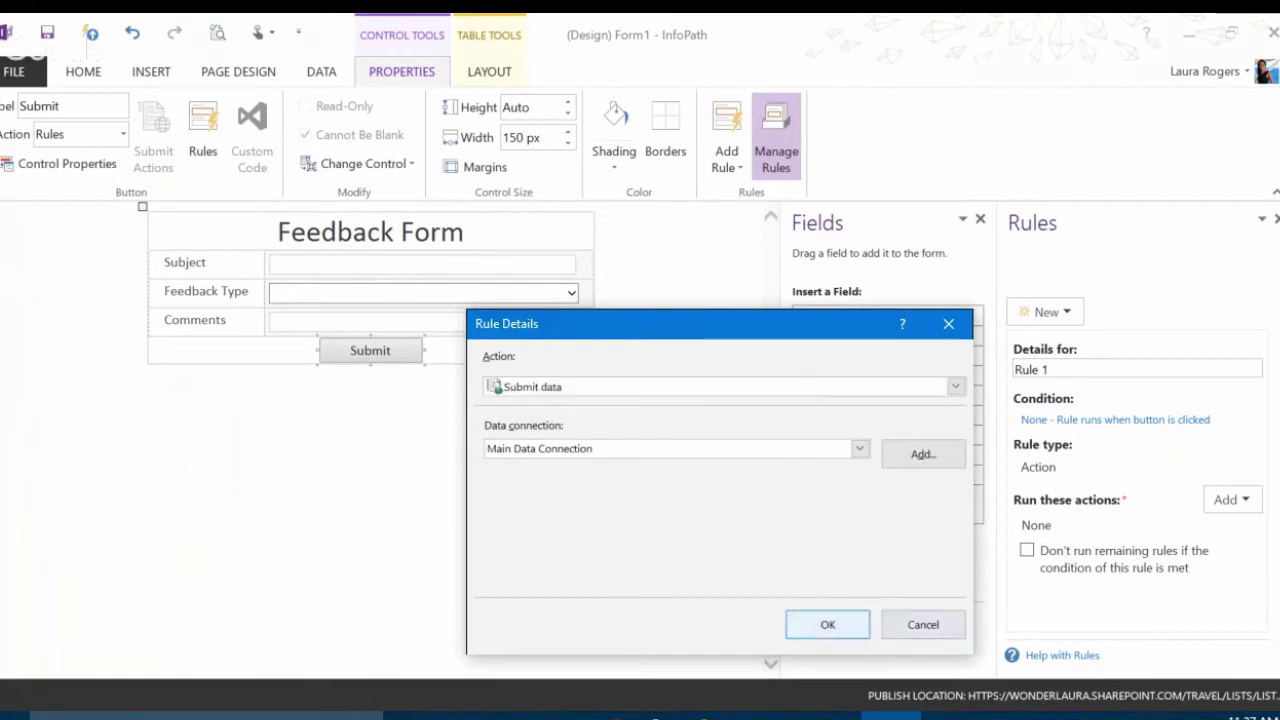
pyautogui.click(826, 624)
# Add an action to the button's rule that switches to the Thanks view, and publish the form template.
pyautogui.click(1232, 499)
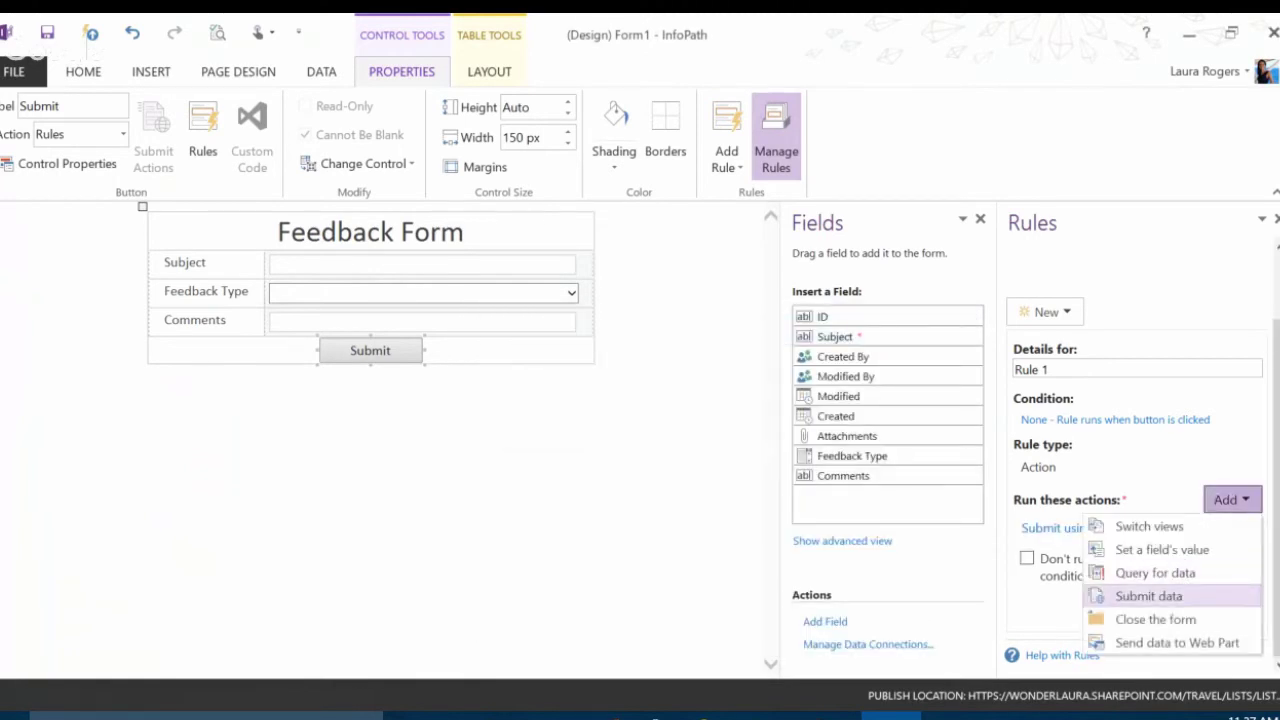
pyautogui.click(1149, 526)
pyautogui.hotkey('alt', 'Down')
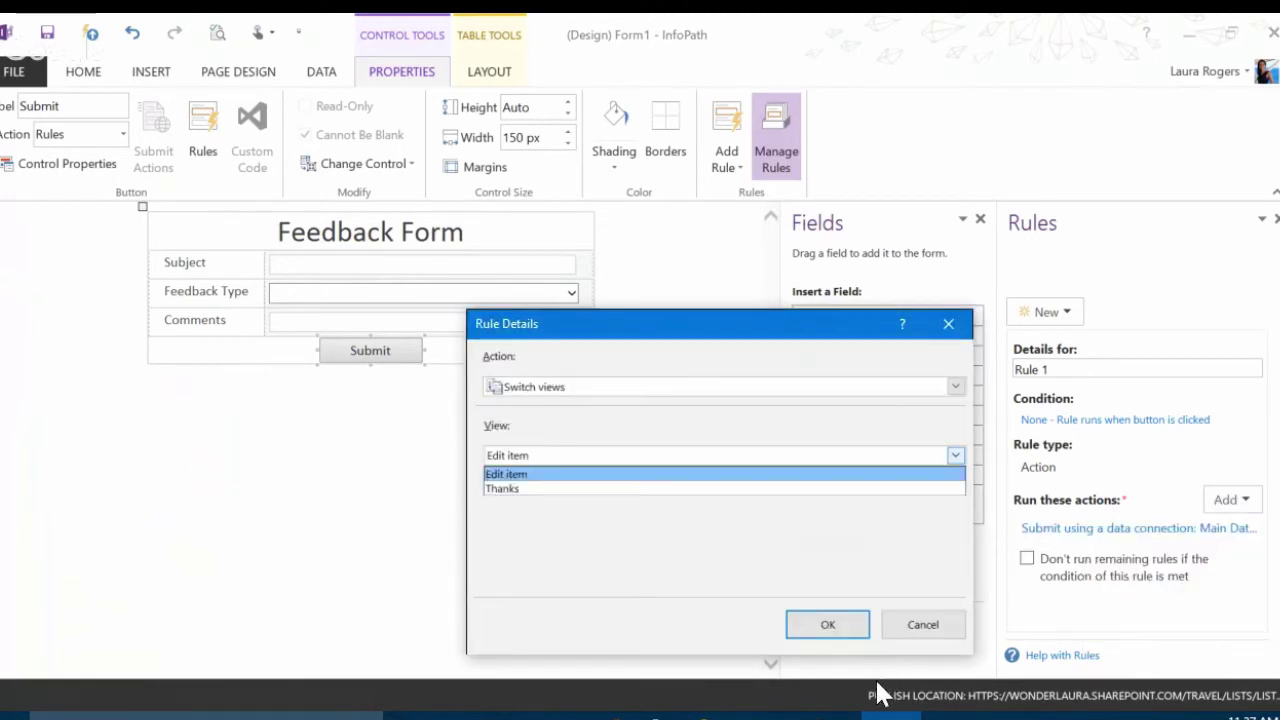
pyautogui.press('Down')
pyautogui.press('Return')
pyautogui.click(828, 624)
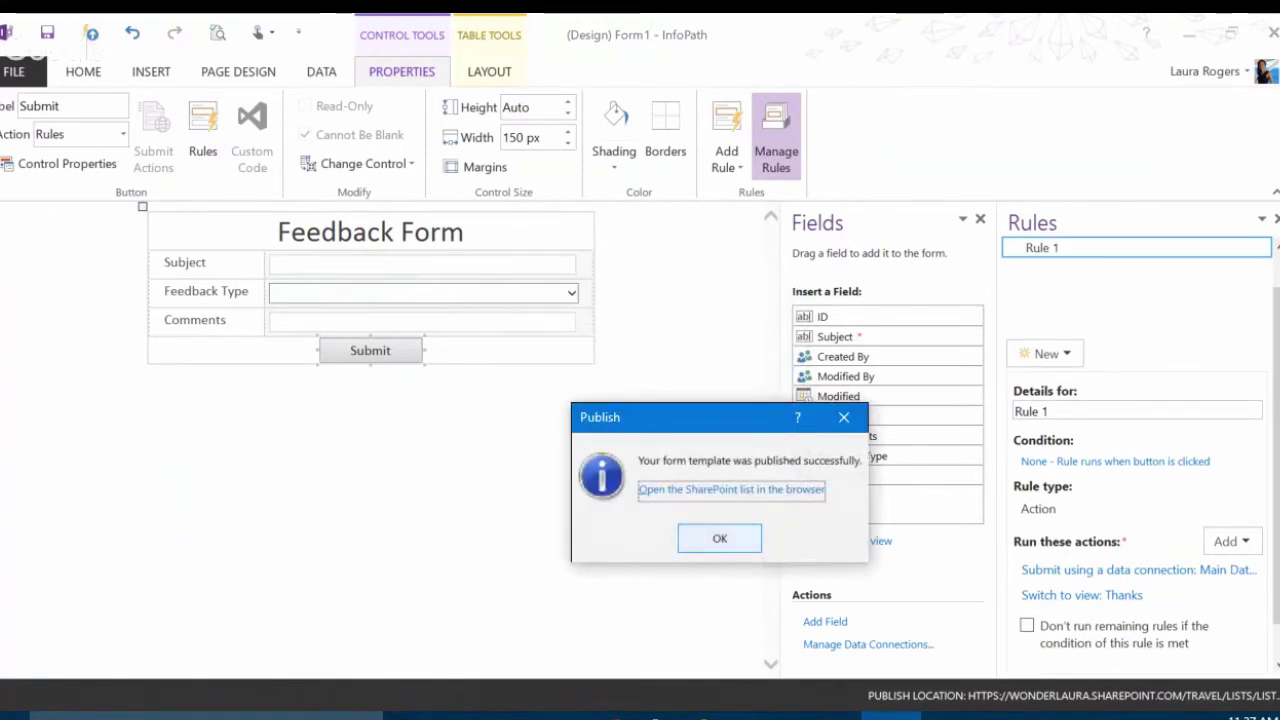
pyautogui.press('Return')
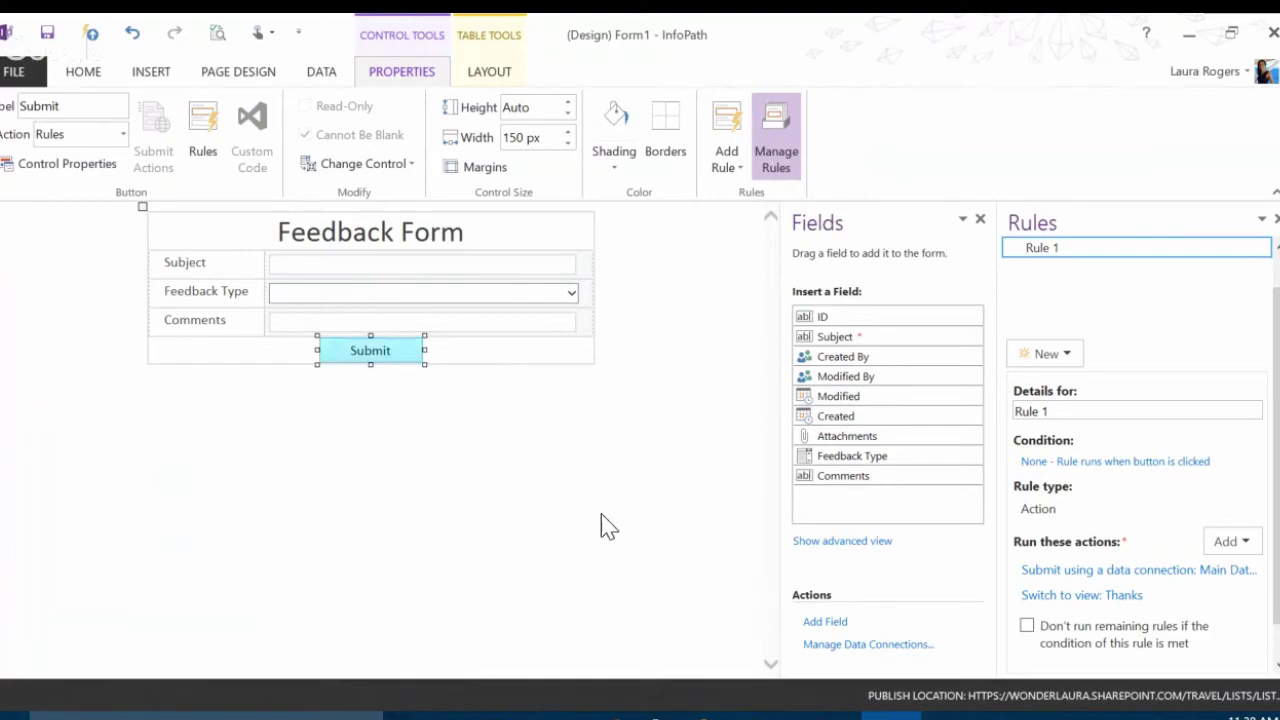
# Switch to SharePoint in the browser and open the Corporate Travel home page outside edit mode.
pyautogui.click(1189, 33)
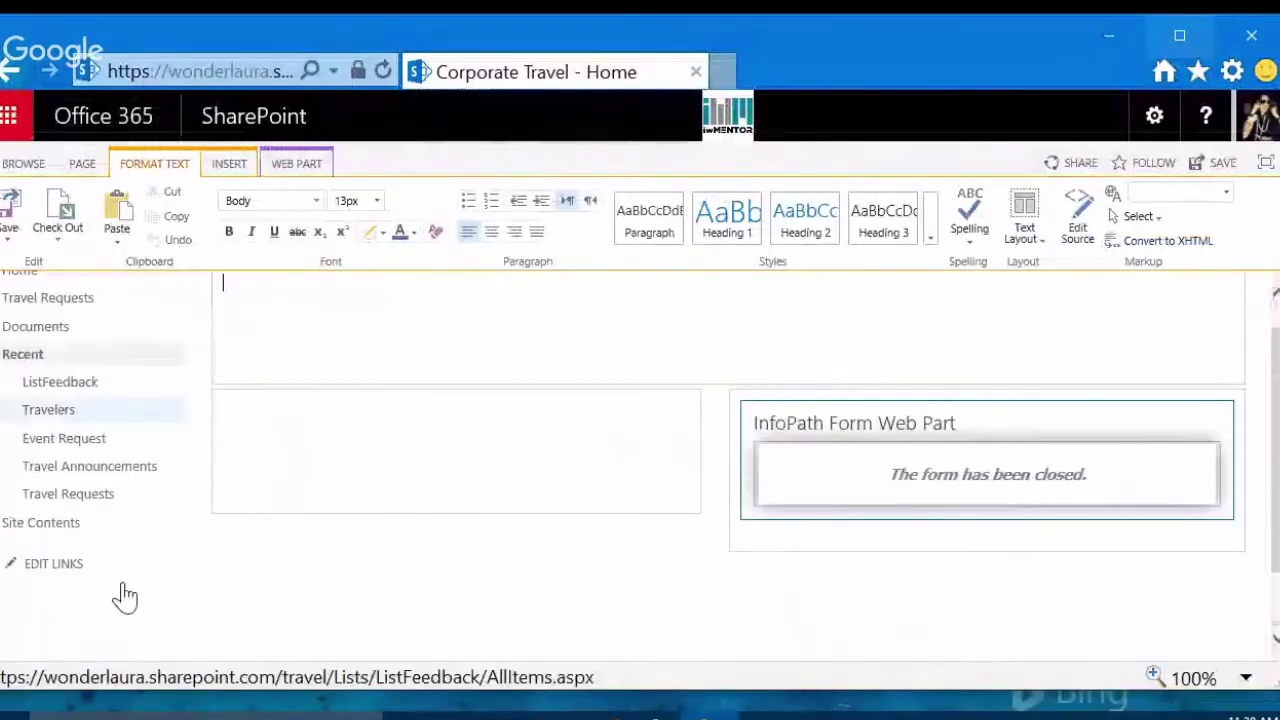
pyautogui.click(50, 445)
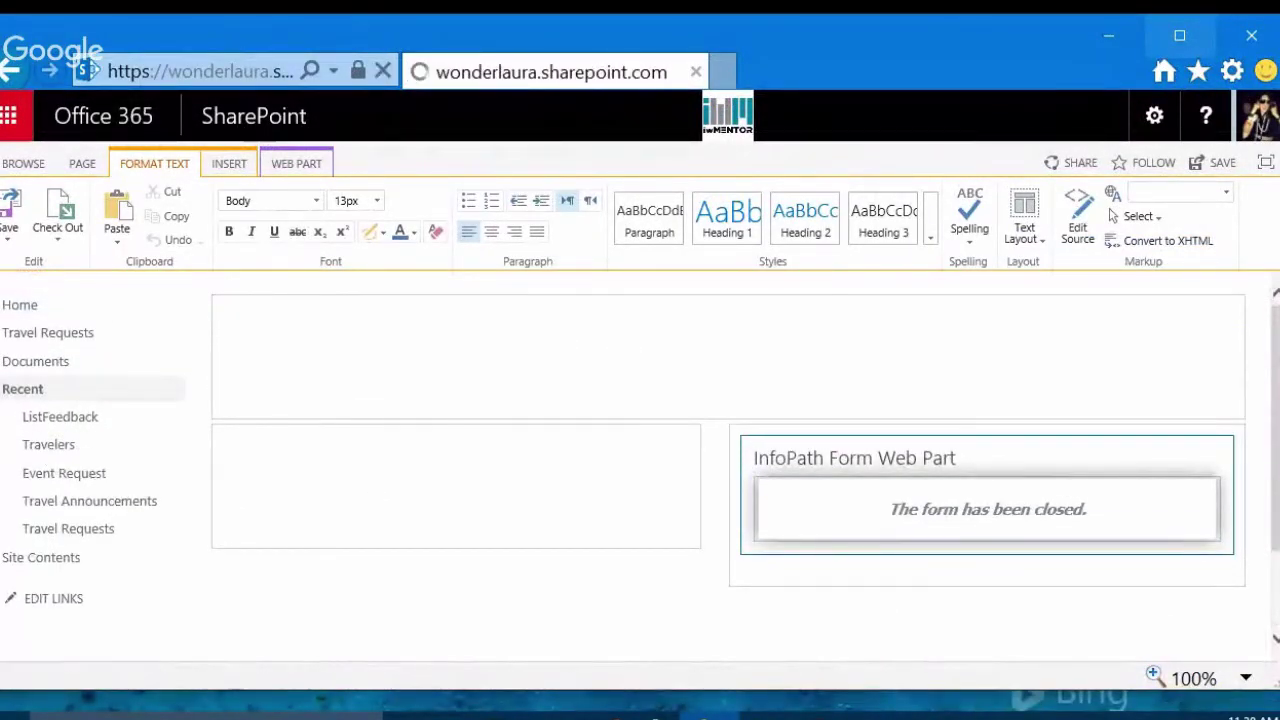
pyautogui.hotkey('alt', 'Tab')
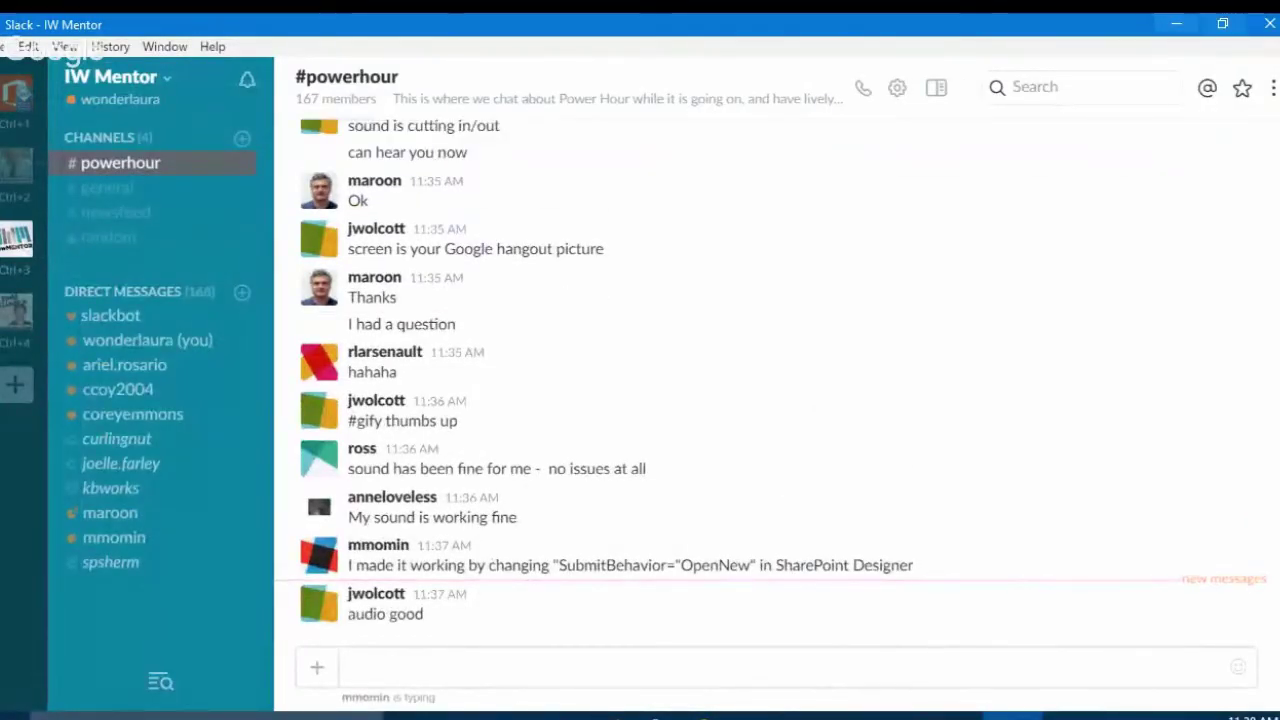
pyautogui.click(1176, 23)
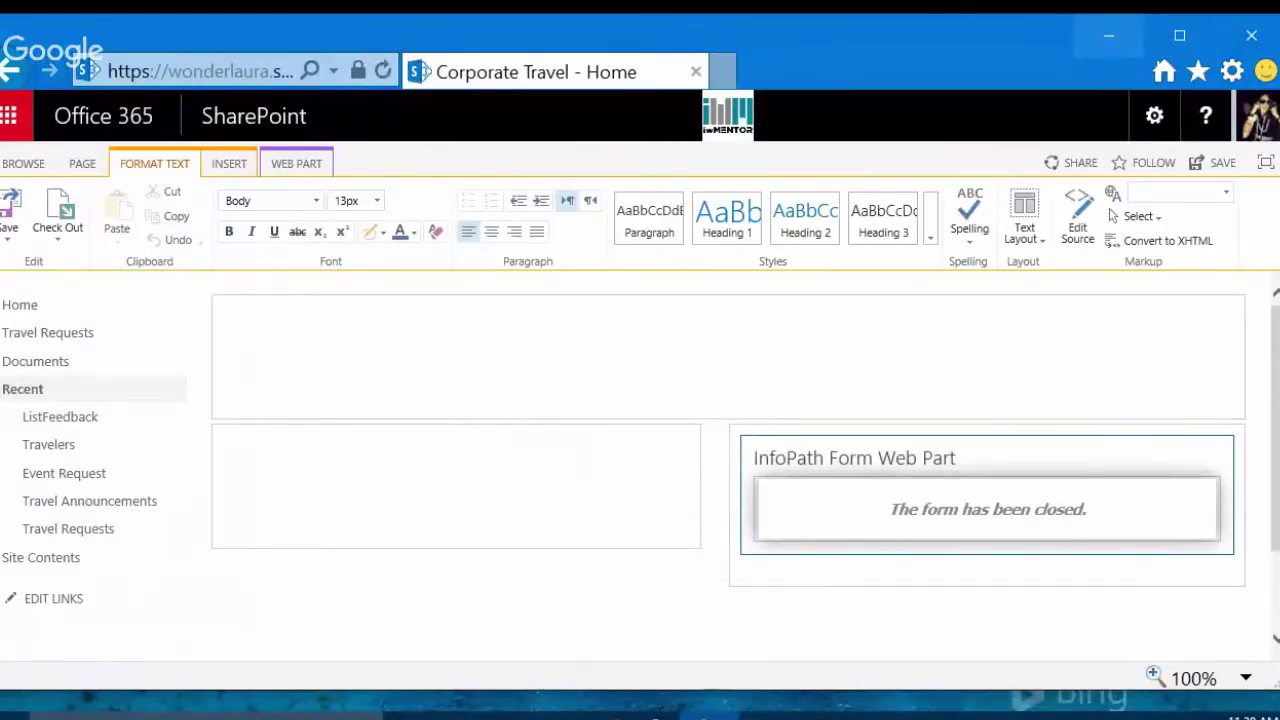
pyautogui.click(19, 306)
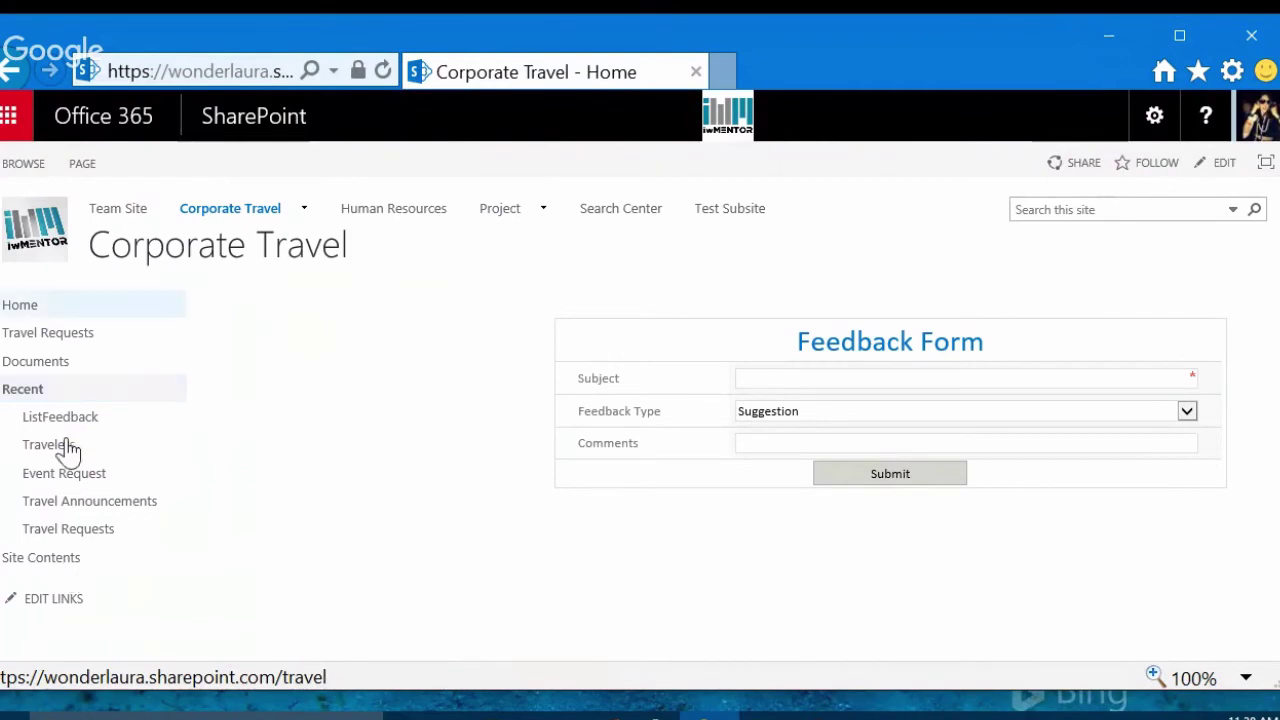
# Submit a test entry in the Feedback Form with subject "test again" and feedback type Complaint.
pyautogui.click(60, 447)
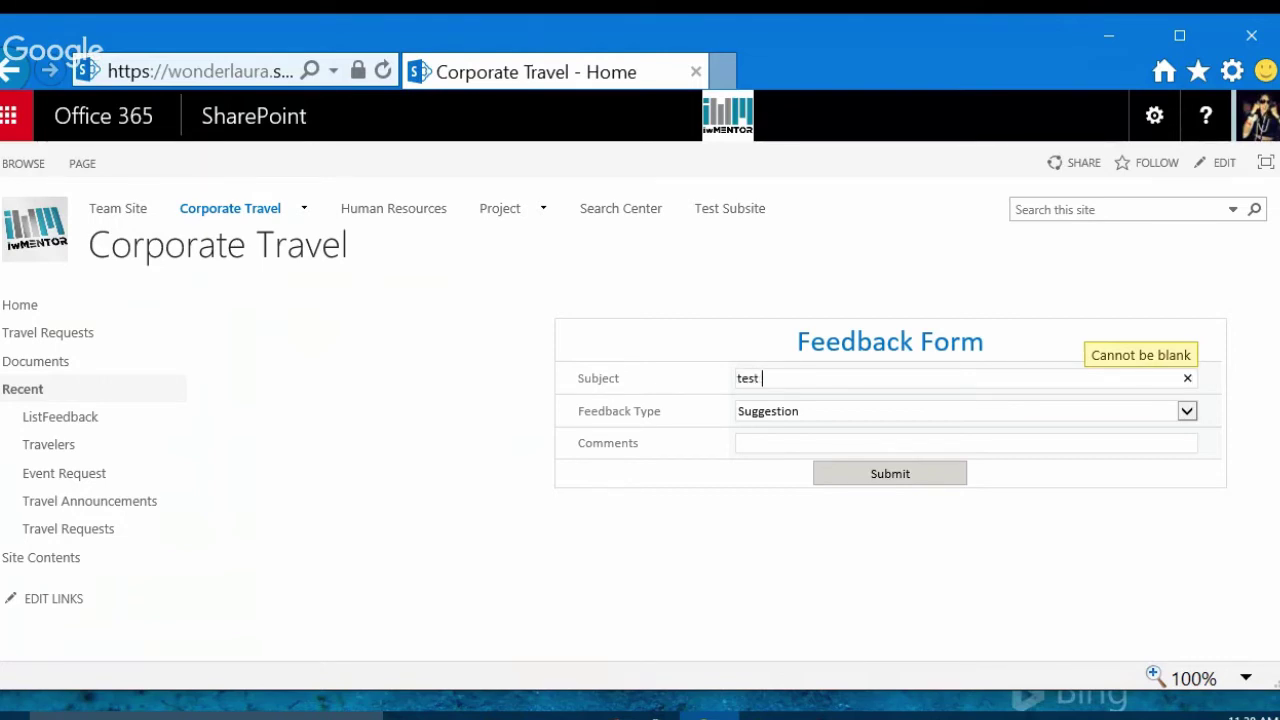
pyautogui.write('gain')
pyautogui.press('Tab')
pyautogui.hotkey('alt', 'Down')
pyautogui.press('Down')
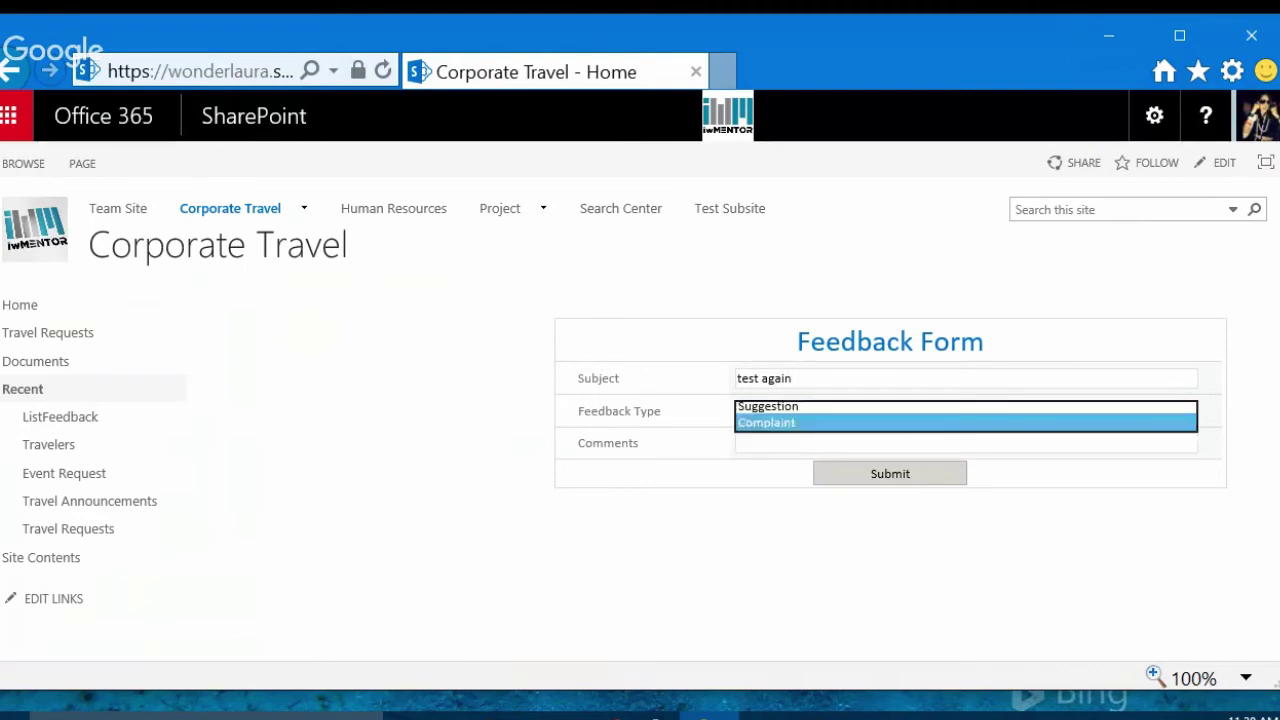
pyautogui.press('Return')
pyautogui.press('Tab')
pyautogui.press('Tab')
pyautogui.press('Return')
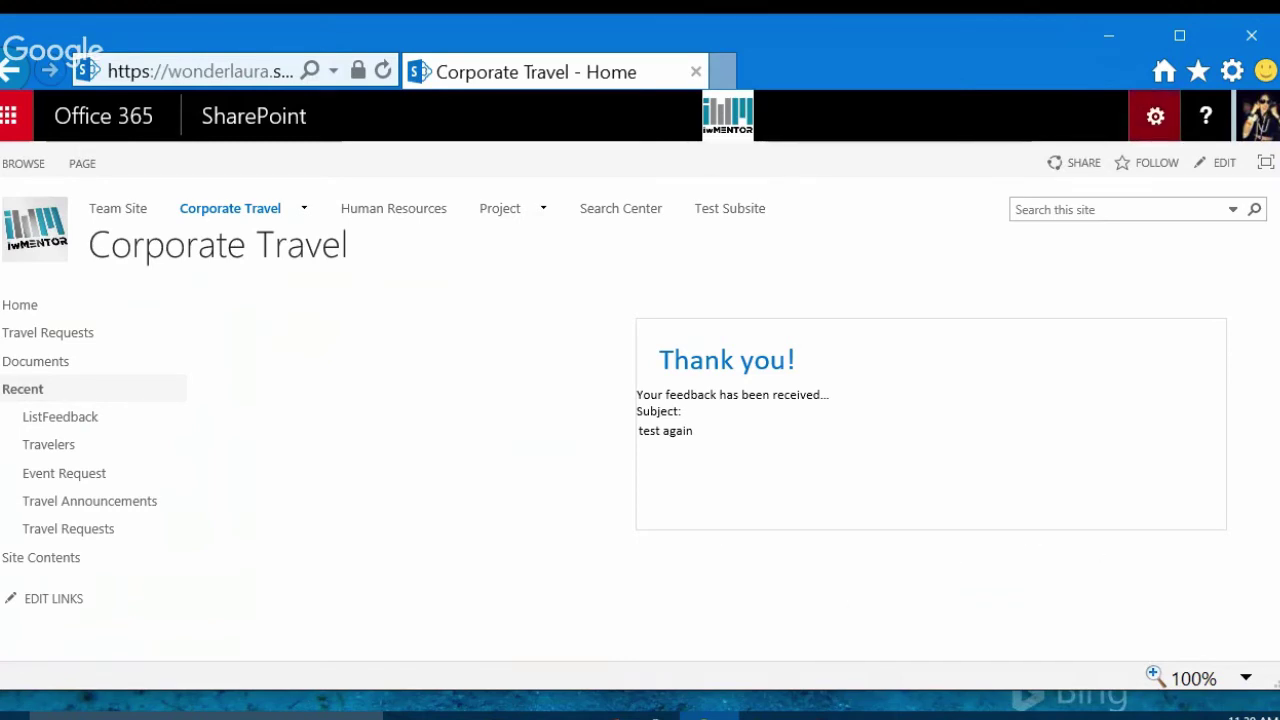
# Go to the Corporate Travel site contents and open the Site Pages library in a separate tab.
pyautogui.click(1155, 116)
pyautogui.click(1066, 397)
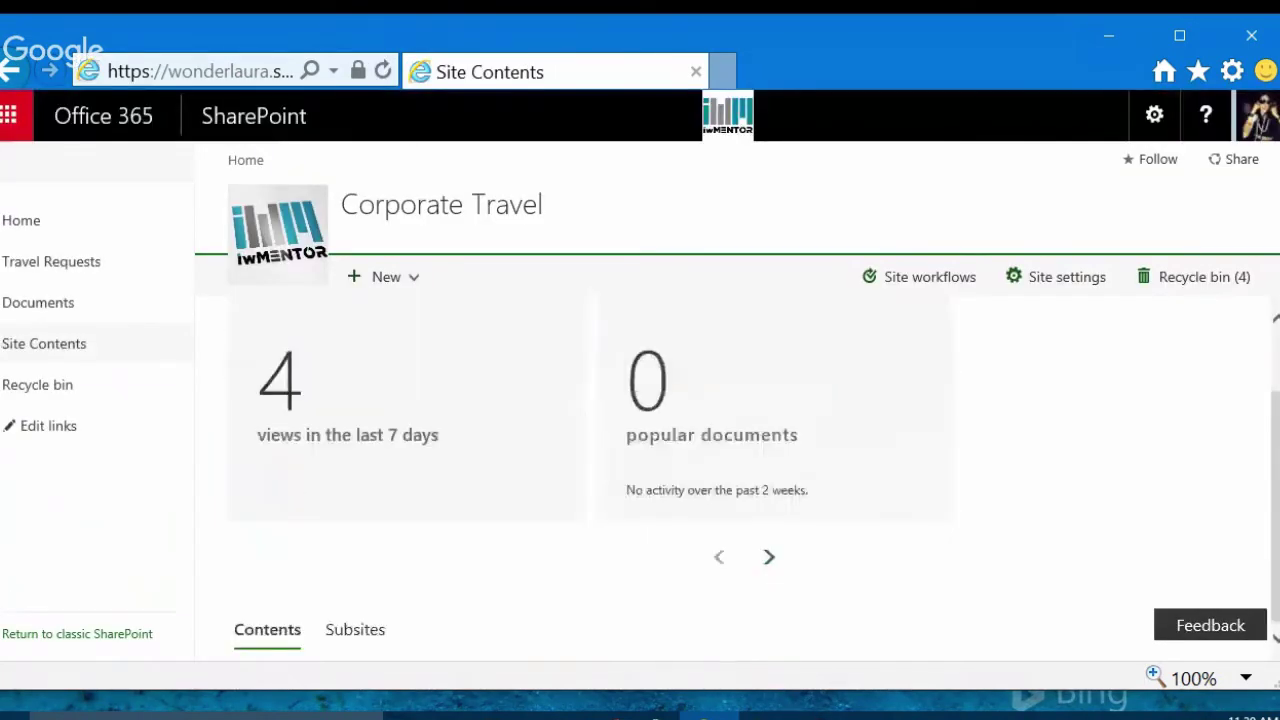
pyautogui.scroll(-10, 929, 611)
pyautogui.scroll(10, 736, 480)
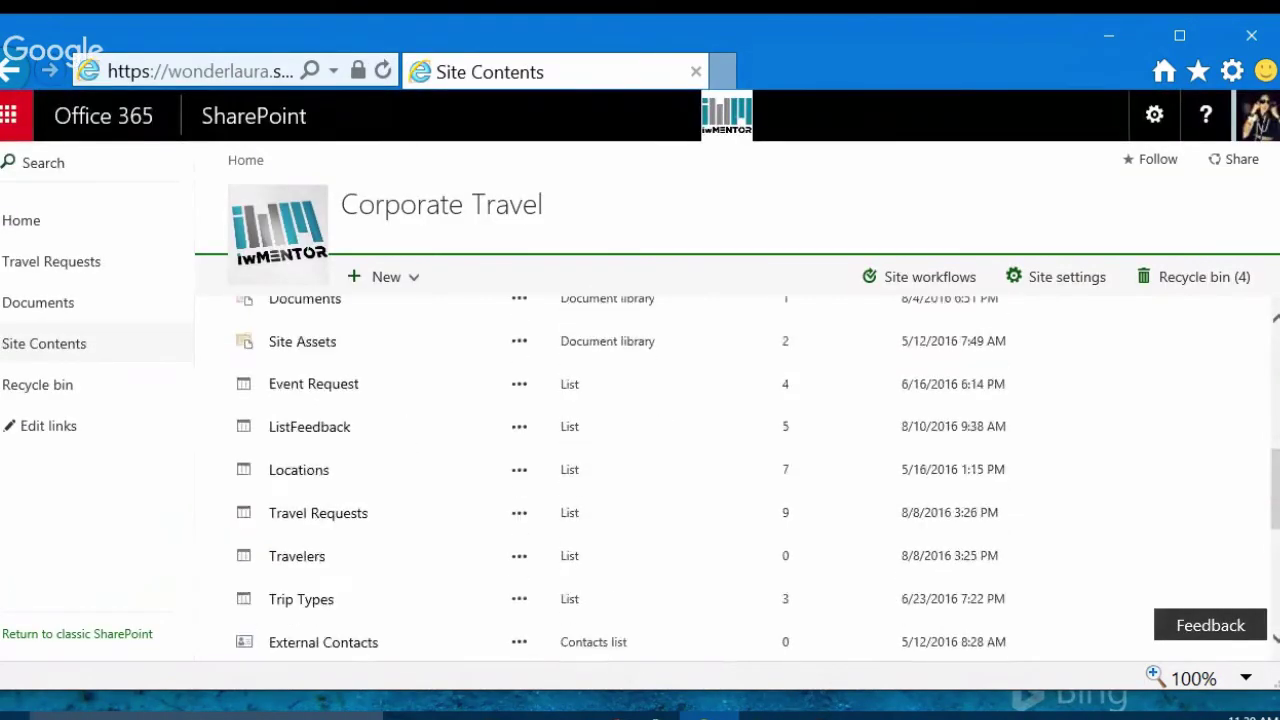
pyautogui.scroll(-3, 289, 626)
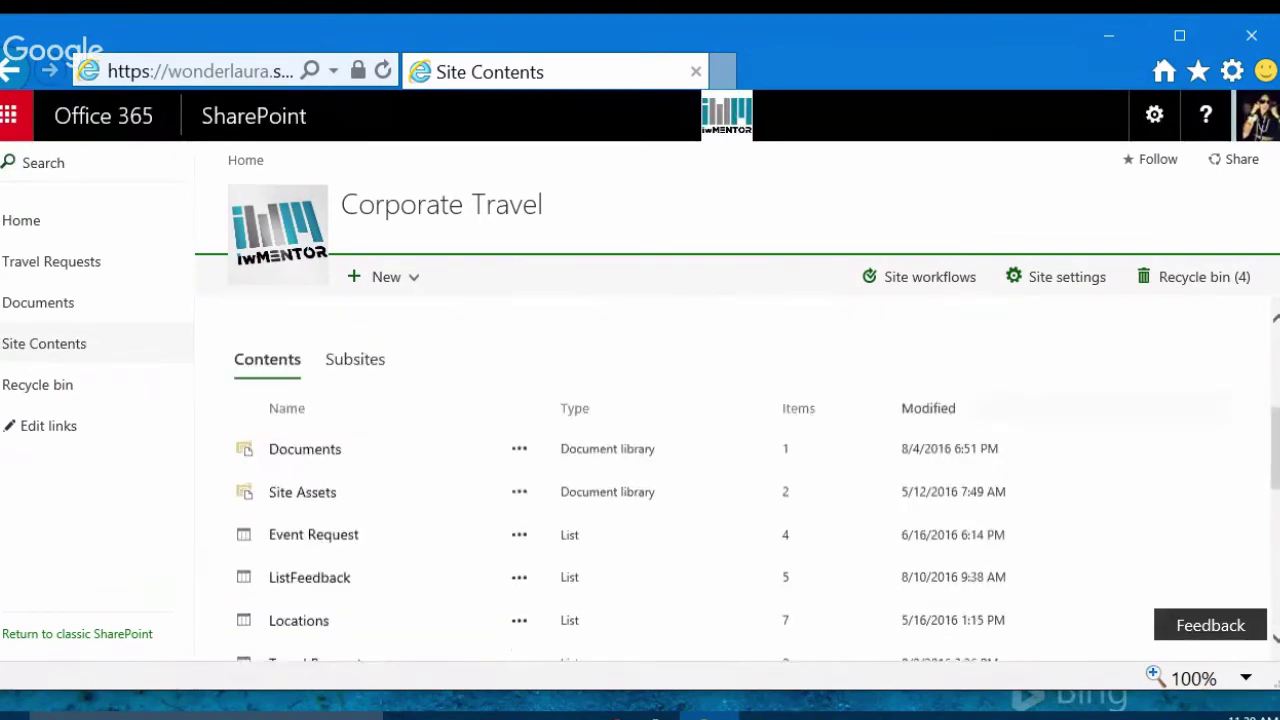
pyautogui.scroll(-5, 459, 539)
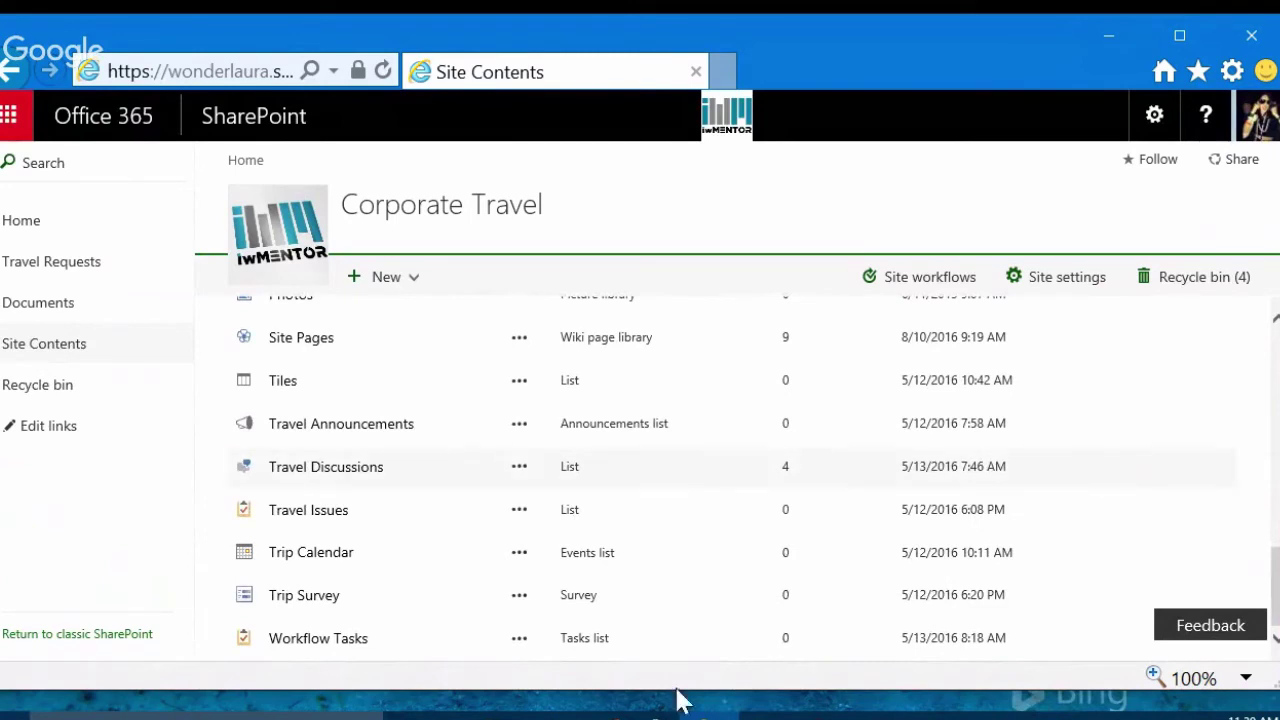
pyautogui.click(443, 513)
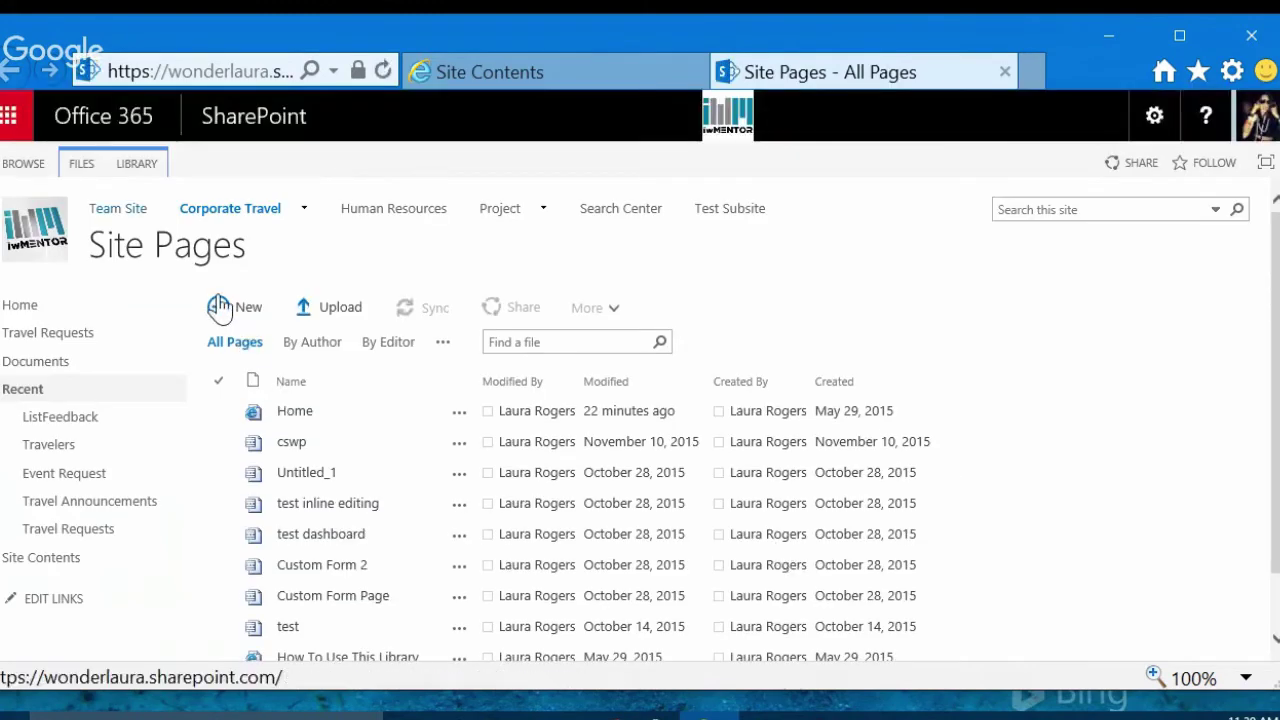
# Create a web part page named "form w param" with the Header, Footer, 3 Columns layout.
pyautogui.click(222, 308)
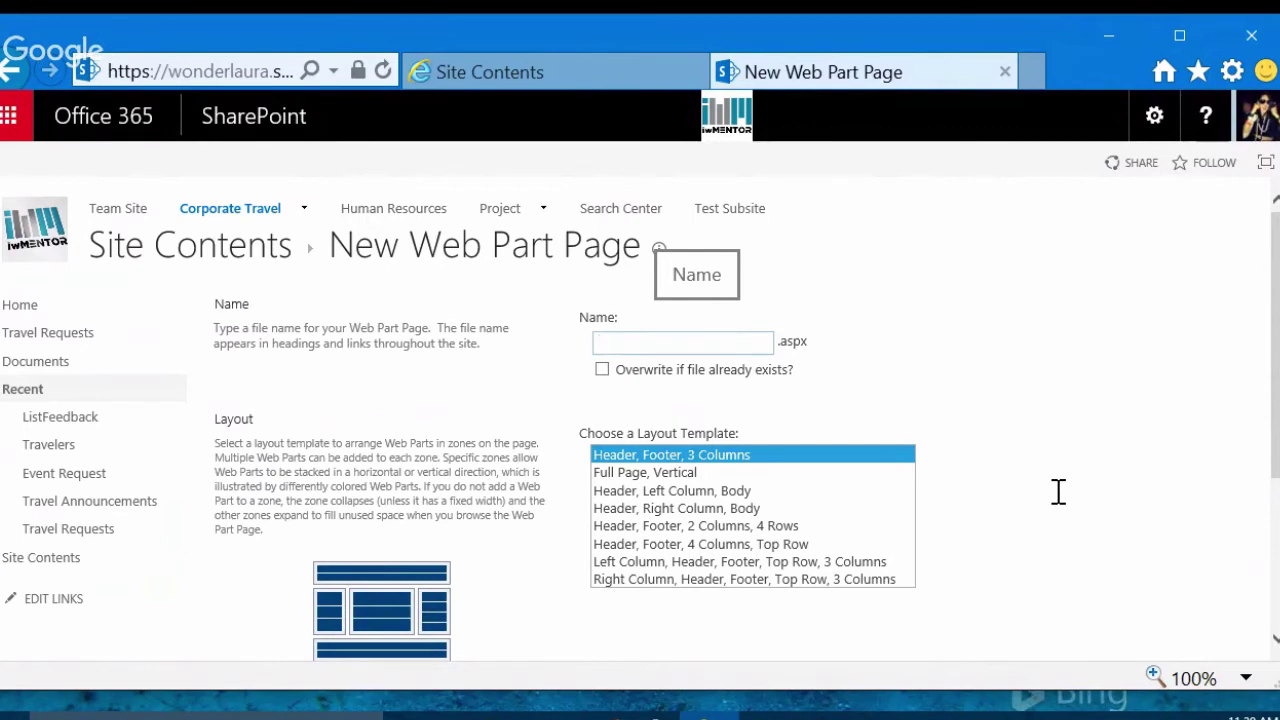
pyautogui.write('form w')
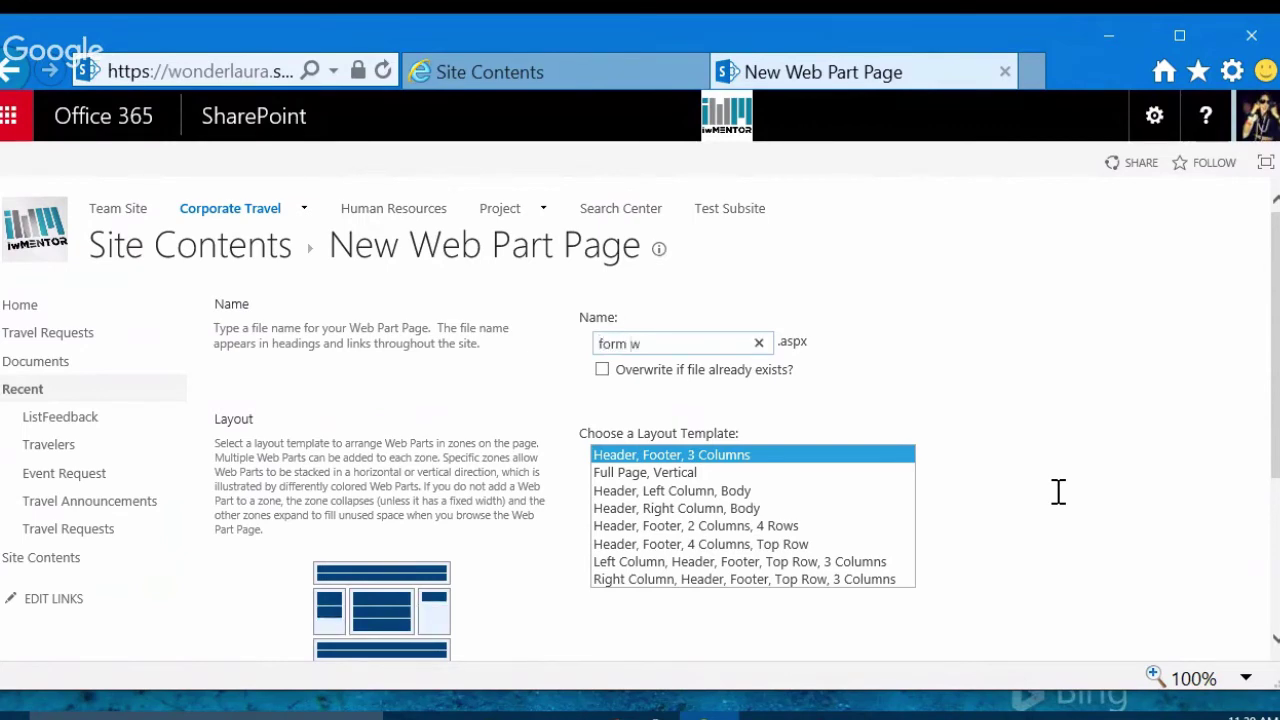
pyautogui.write(' param')
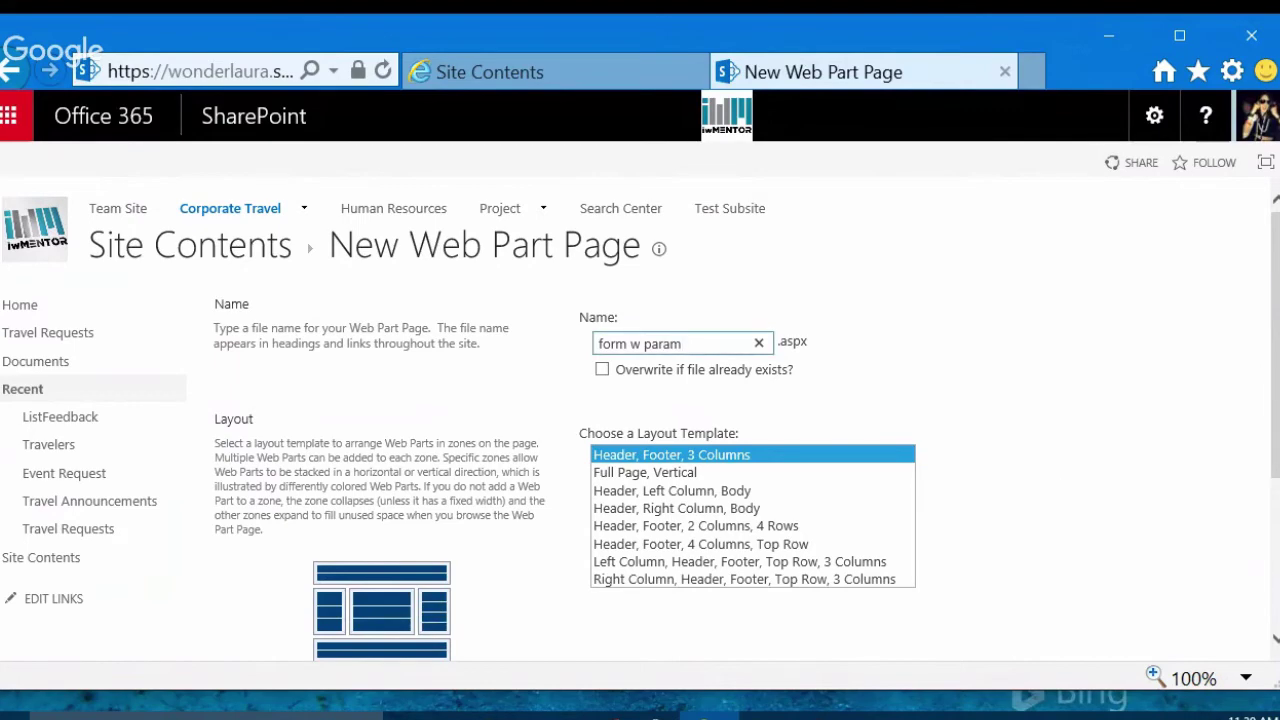
pyautogui.press('Return')
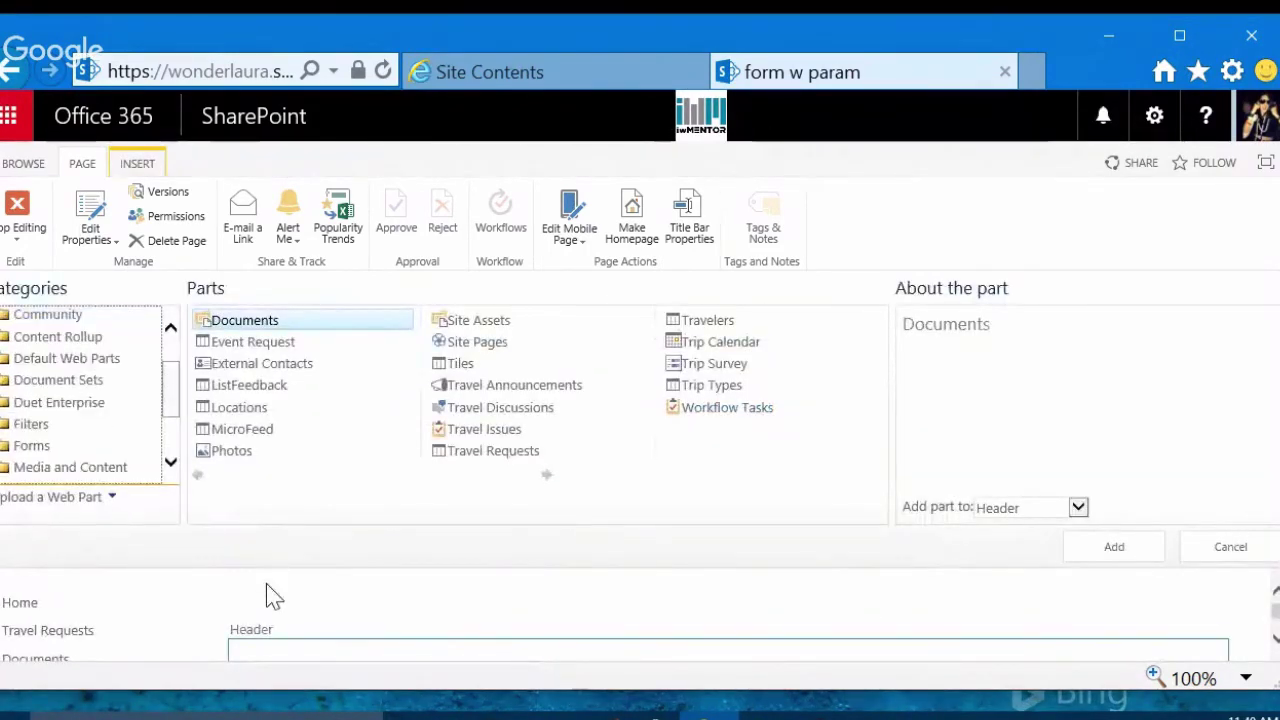
# Add a Query String (URL) Filter web part to the page's Header zone.
pyautogui.click(31, 377)
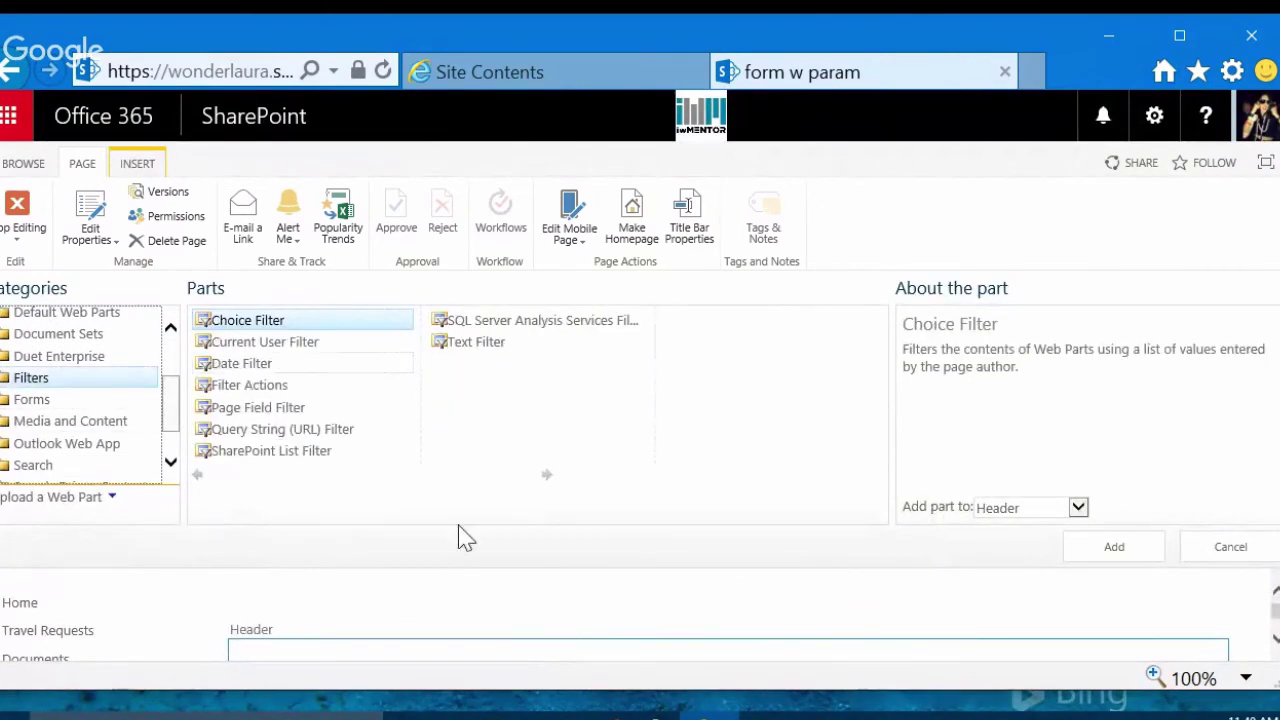
pyautogui.click(282, 429)
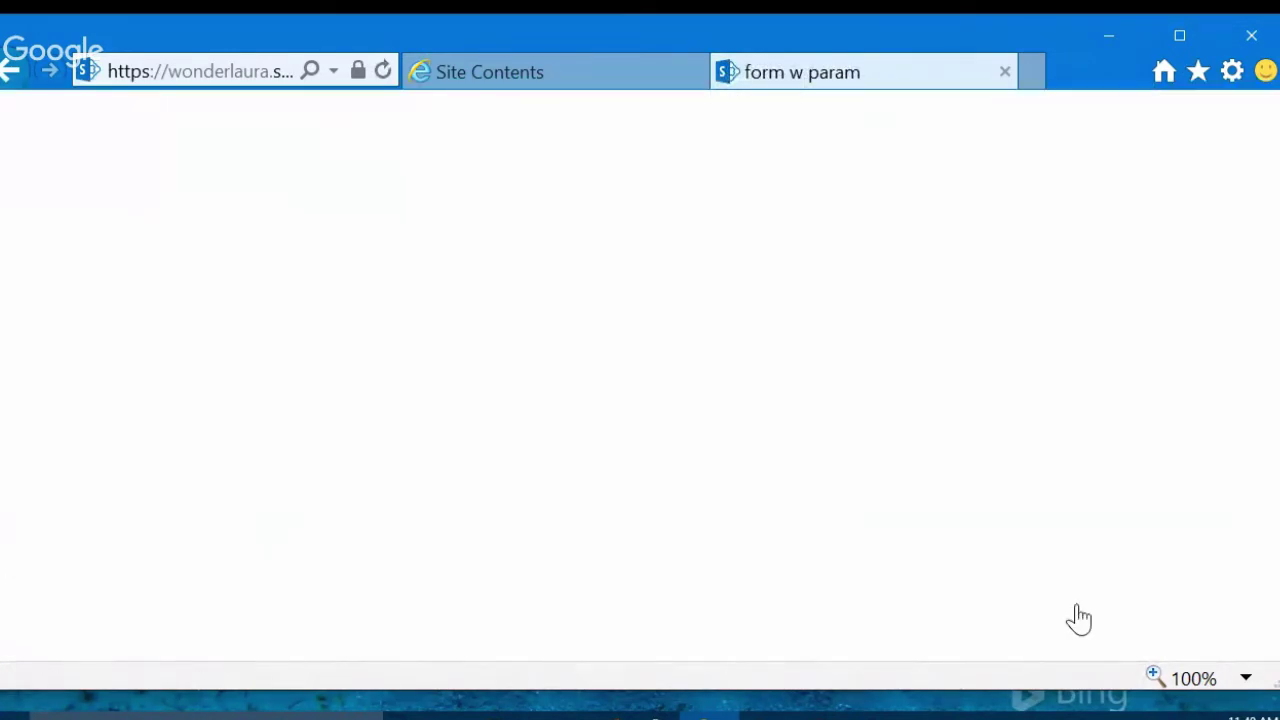
# Set the filter's query string parameter name to "type" and save the web part settings.
pyautogui.click(1090, 371)
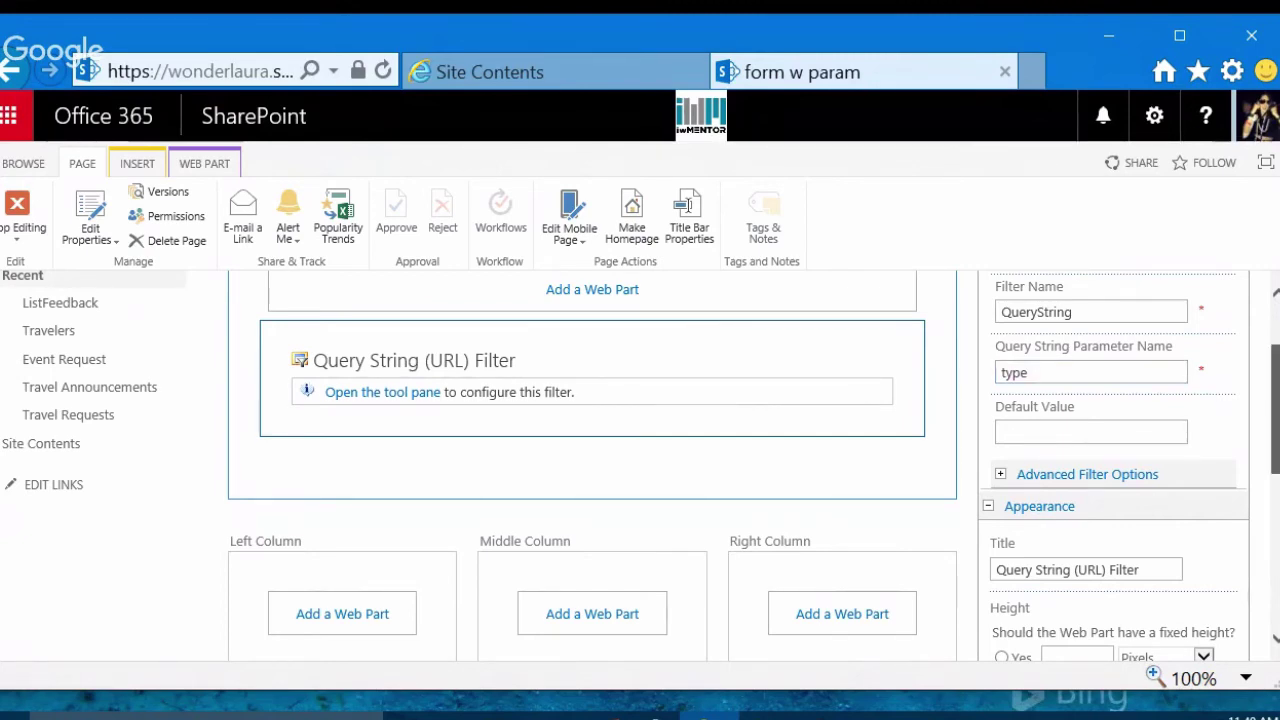
pyautogui.scroll(-1, 640, 450)
pyautogui.scroll(2, 640, 450)
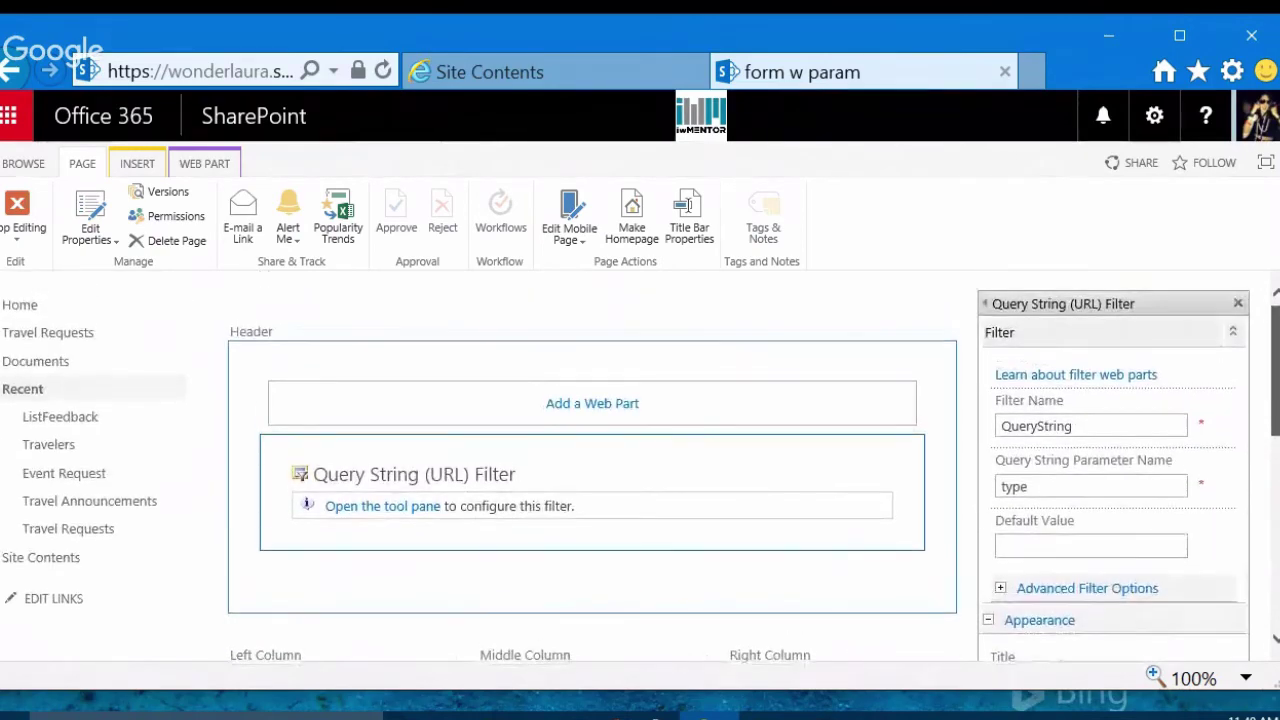
pyautogui.scroll(-1, 640, 466)
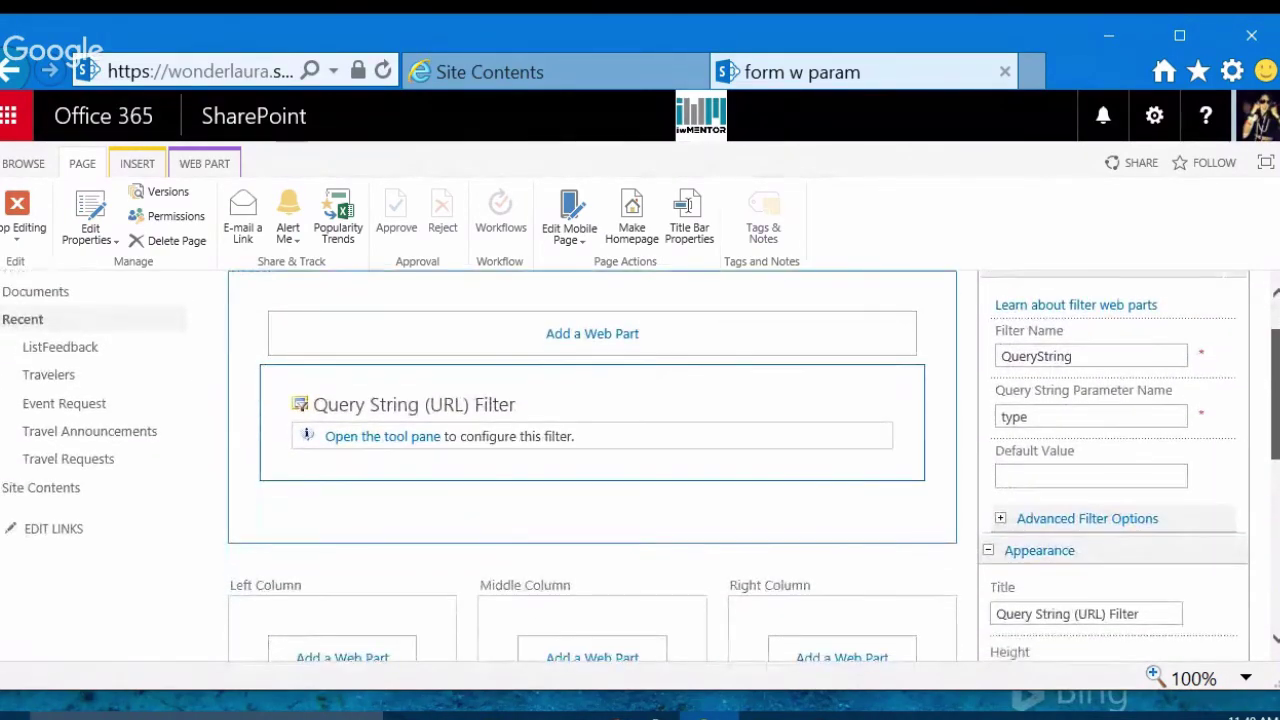
pyautogui.scroll(-1, 640, 466)
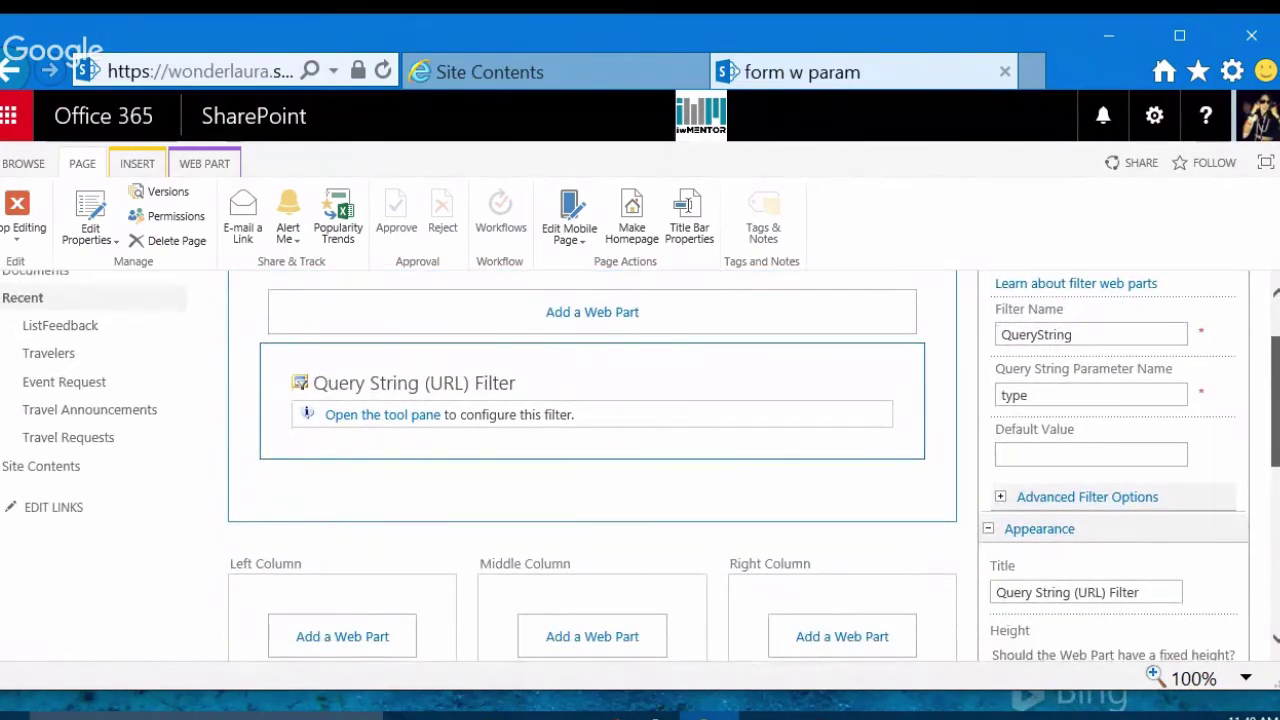
pyautogui.scroll(-2, 640, 466)
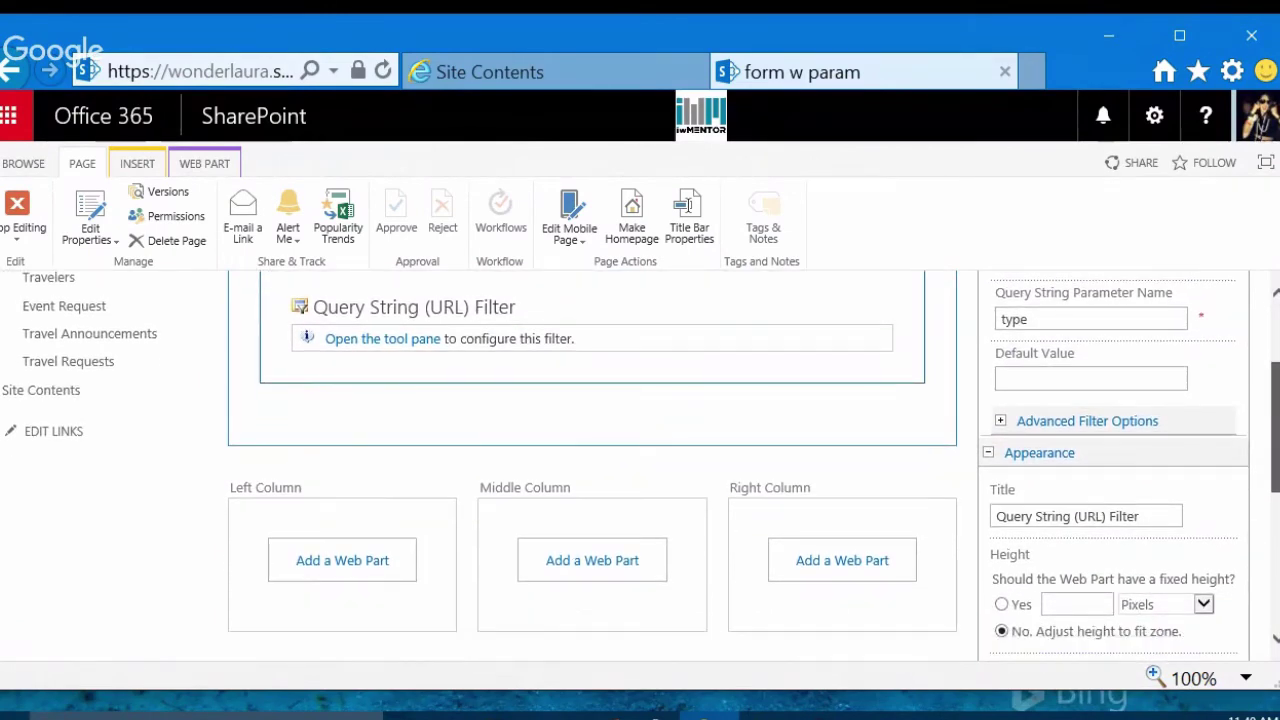
pyautogui.scroll(3, 640, 466)
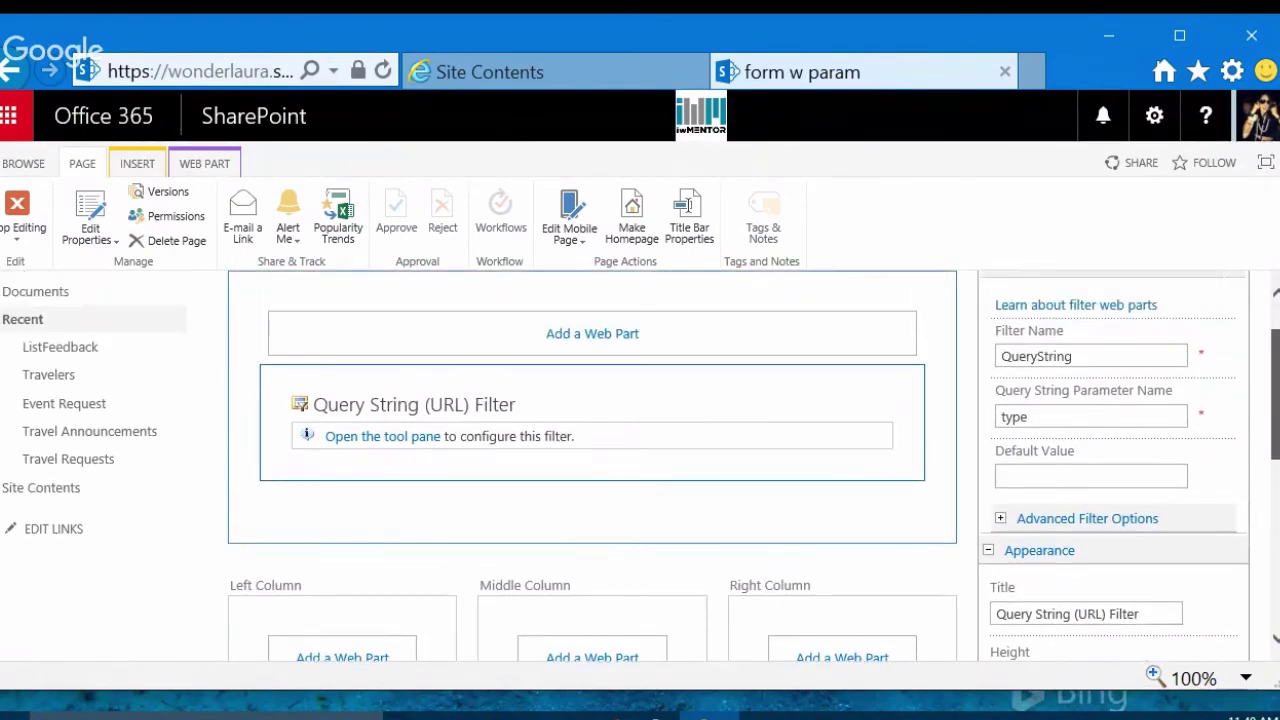
pyautogui.scroll(1, 640, 466)
pyautogui.scroll(-1, 640, 466)
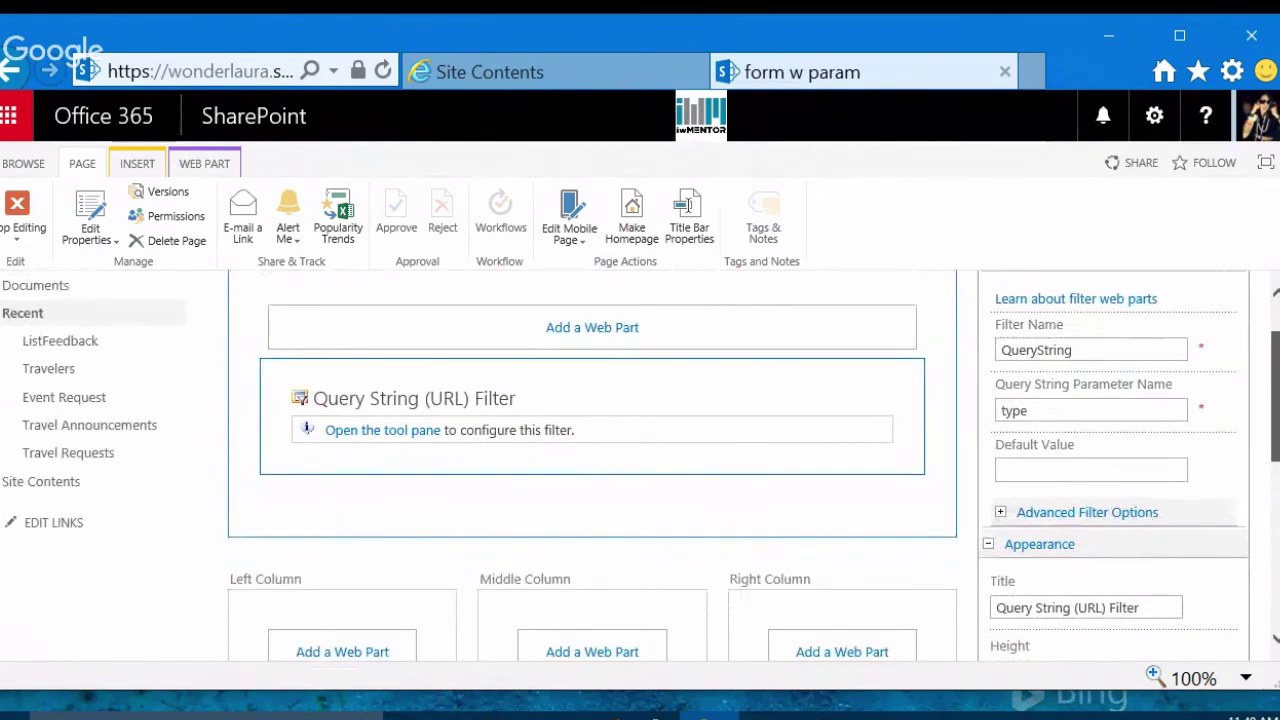
pyautogui.scroll(-2, 640, 466)
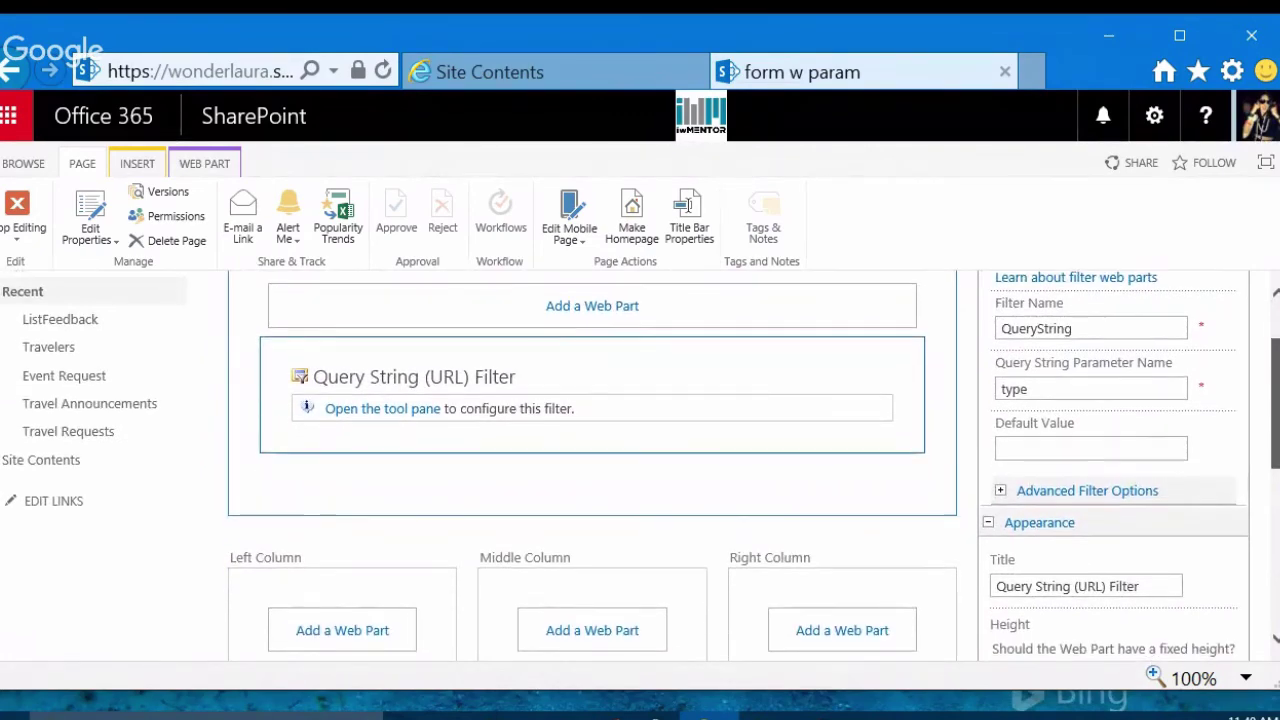
pyautogui.scroll(-5, 640, 466)
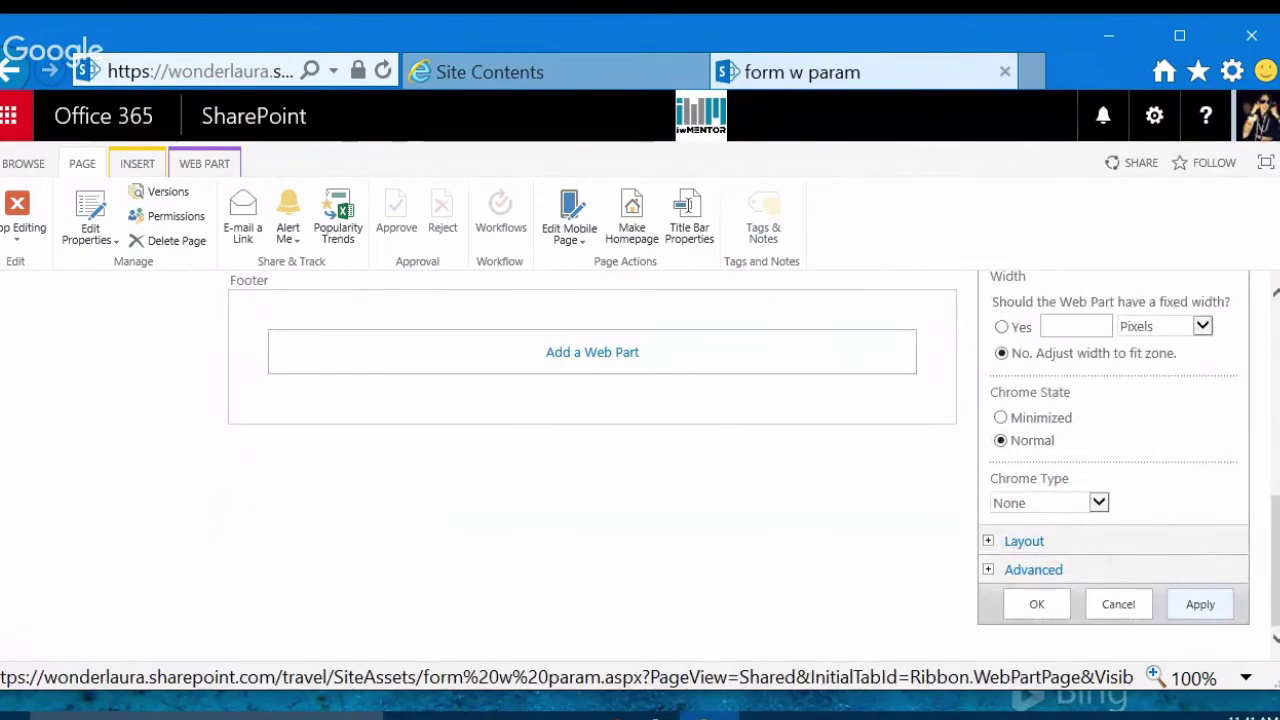
pyautogui.click(1037, 604)
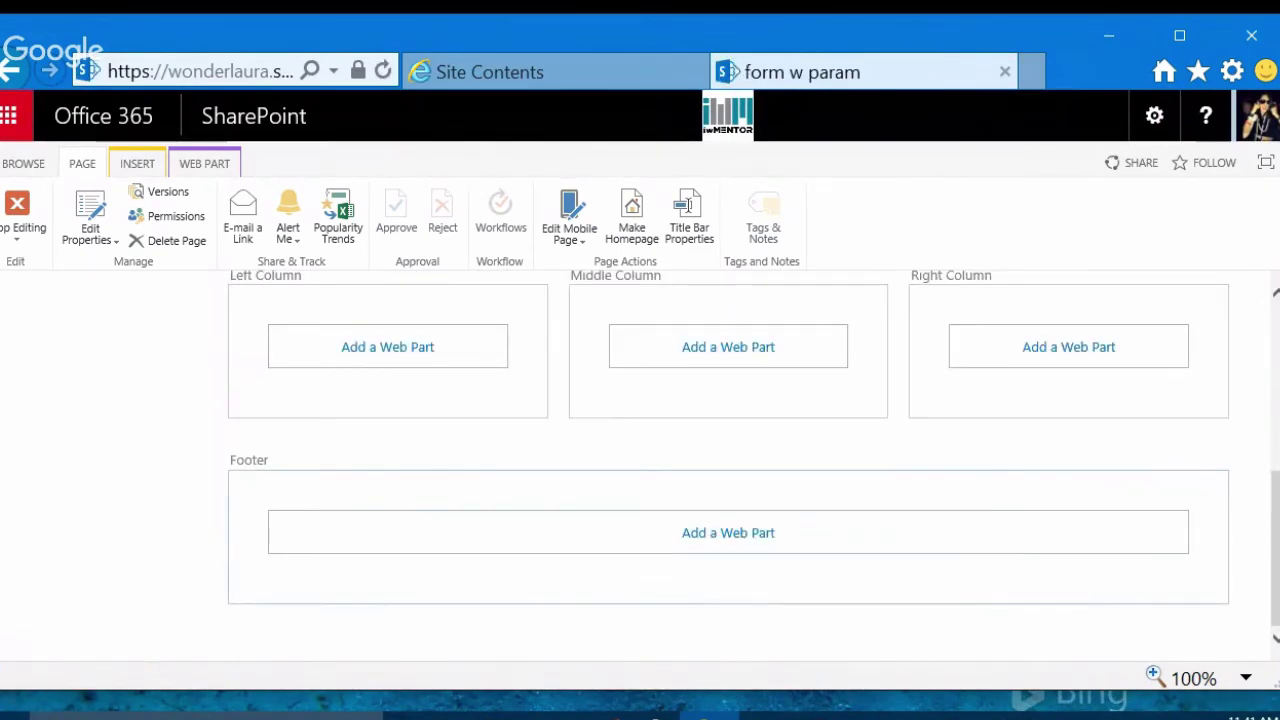
# Add an InfoPath Form Web Part to the page's Left Column zone.
pyautogui.scroll(3, 728, 465)
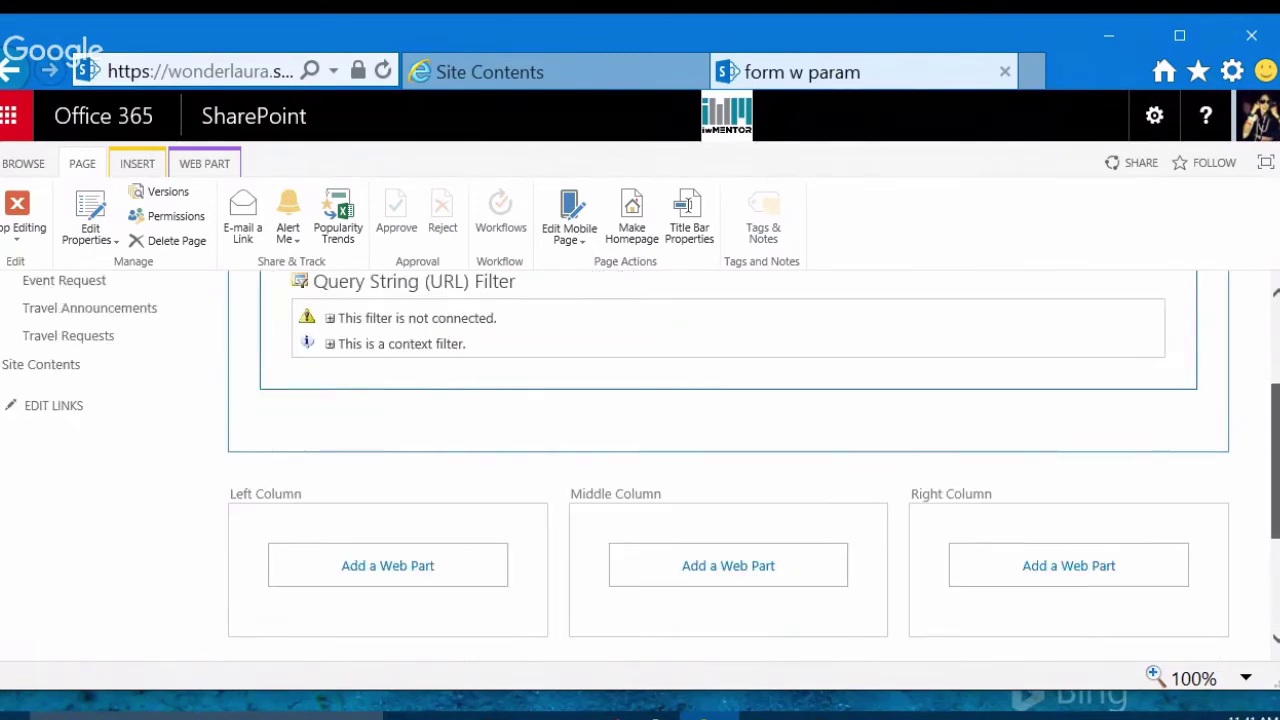
pyautogui.scroll(-1, 388, 530)
pyautogui.click(388, 530)
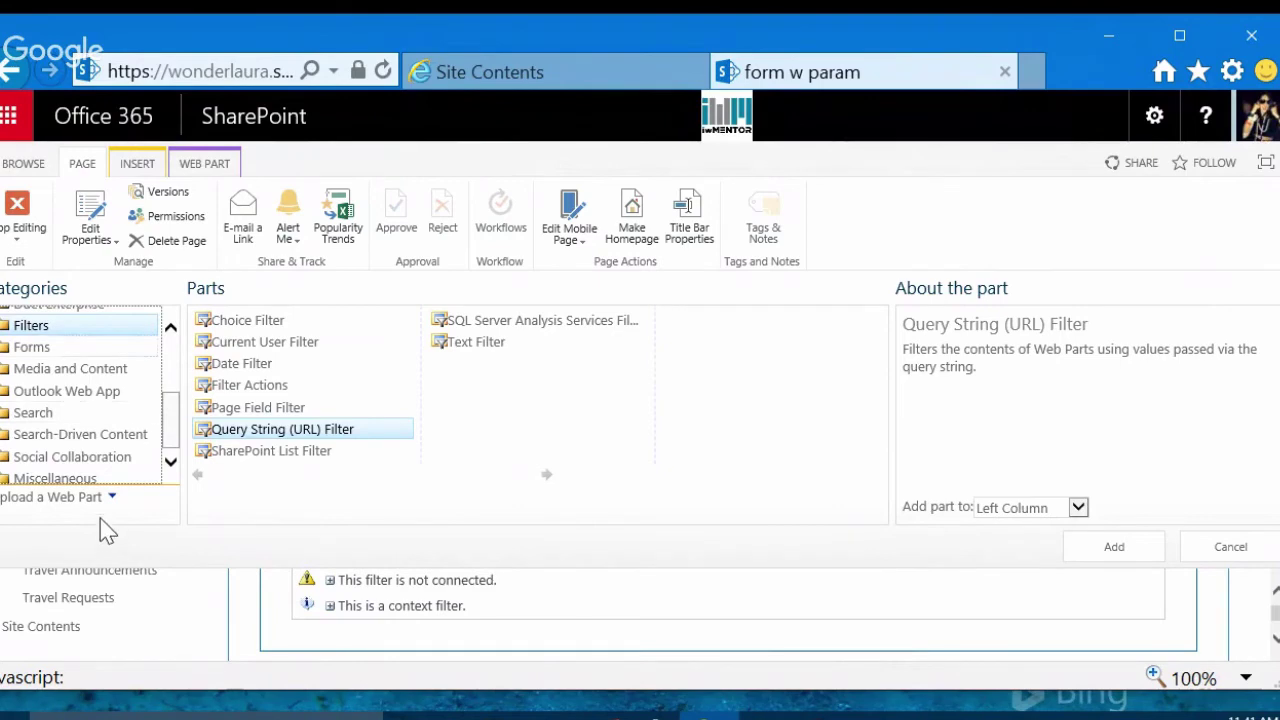
pyautogui.press('Down')
pyautogui.press('Return')
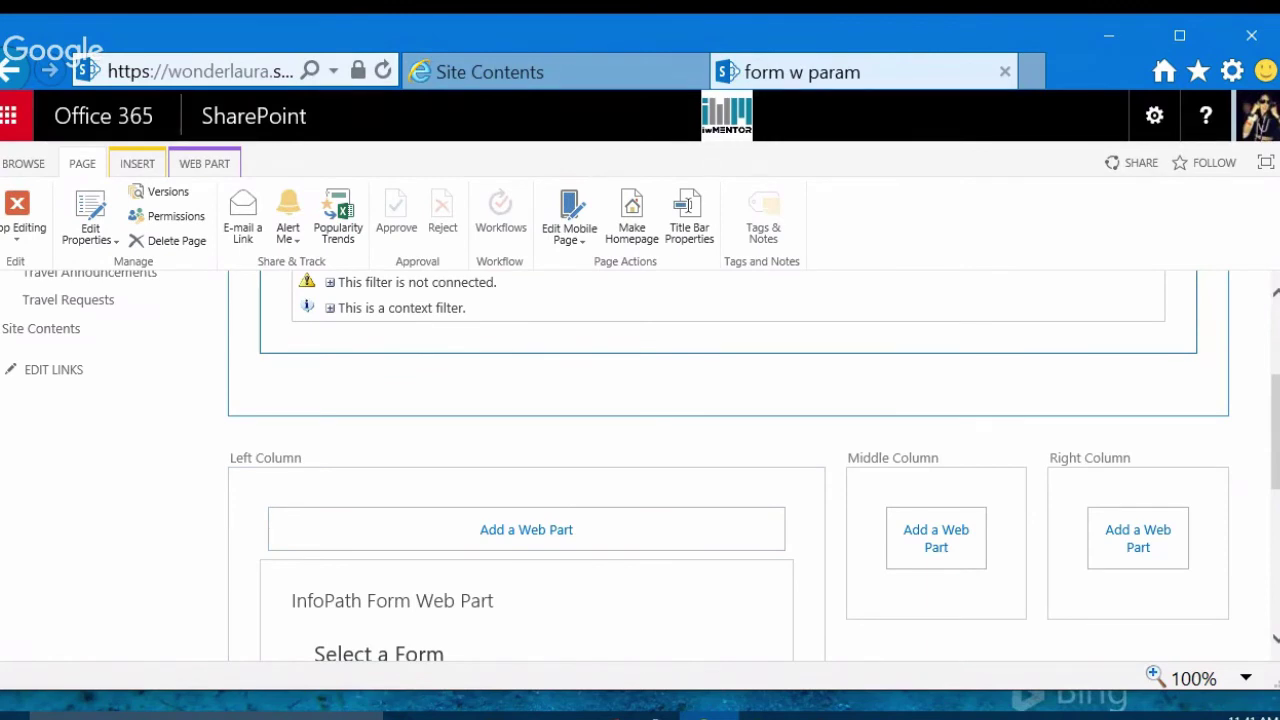
# Connect the Query String (URL) Filter so it sends its filter values to the InfoPath Form Web Part.
pyautogui.scroll(3, 640, 466)
pyautogui.scroll(-1, 728, 466)
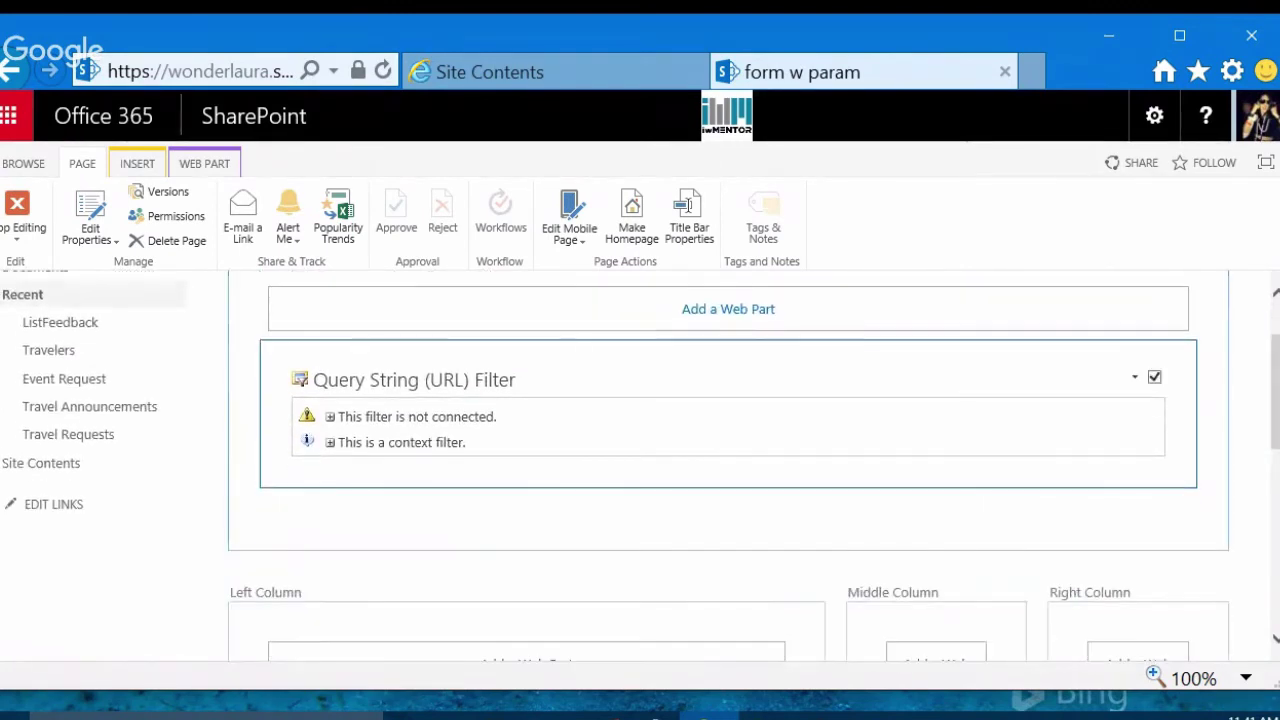
pyautogui.click(1134, 377)
pyautogui.moveTo(1077, 542)
pyautogui.moveTo(928, 543)
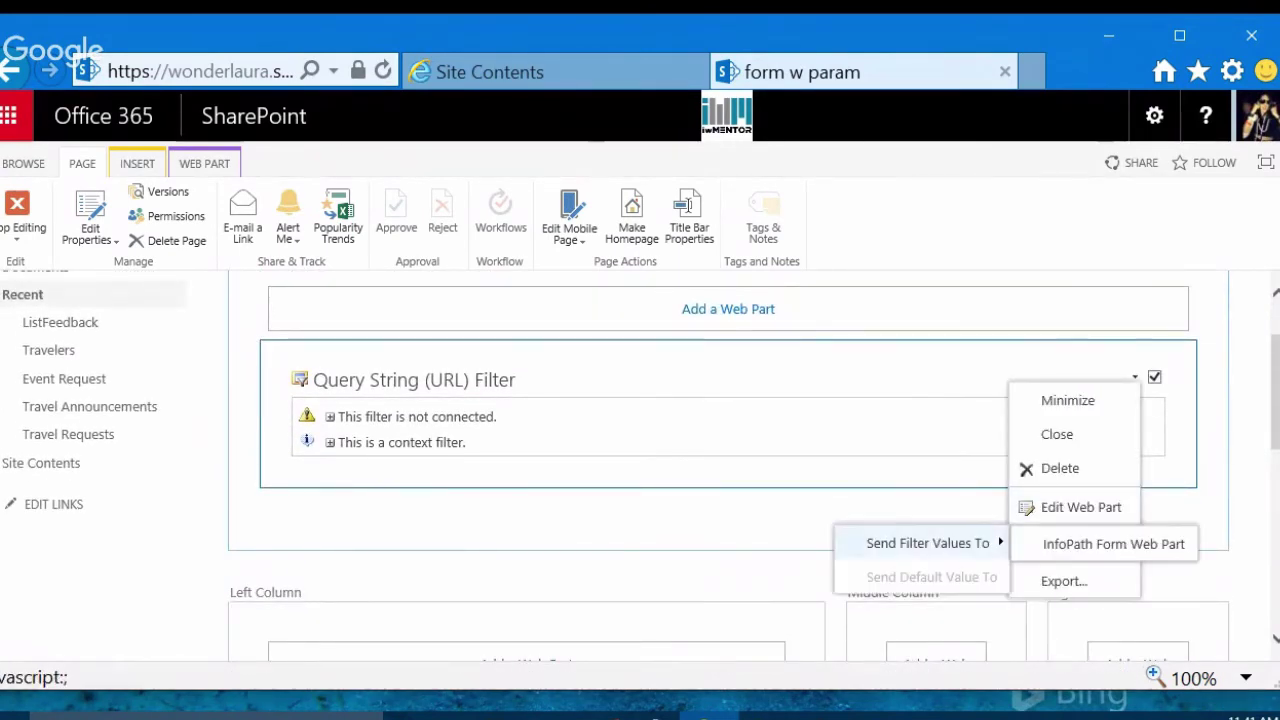
pyautogui.click(1112, 542)
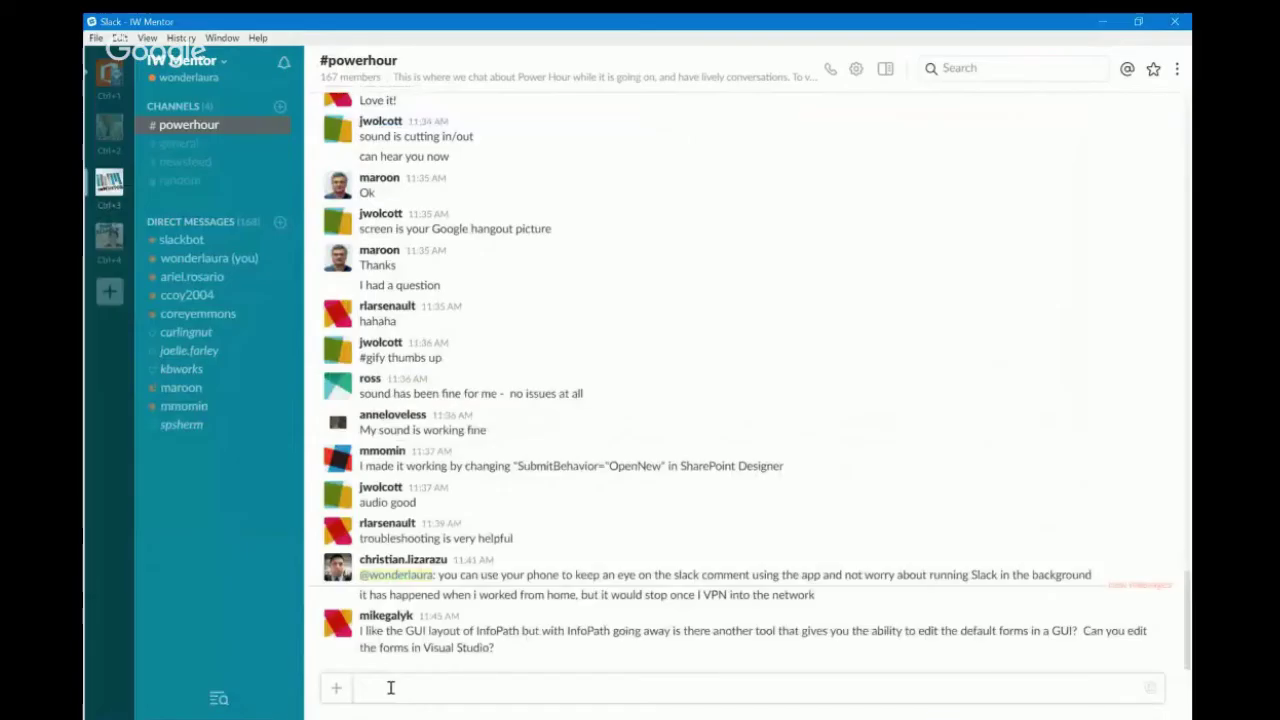
# Switch to Slack to read the newest #powerhour messages, and return to SharePoint in the browser.
pyautogui.click(391, 688)
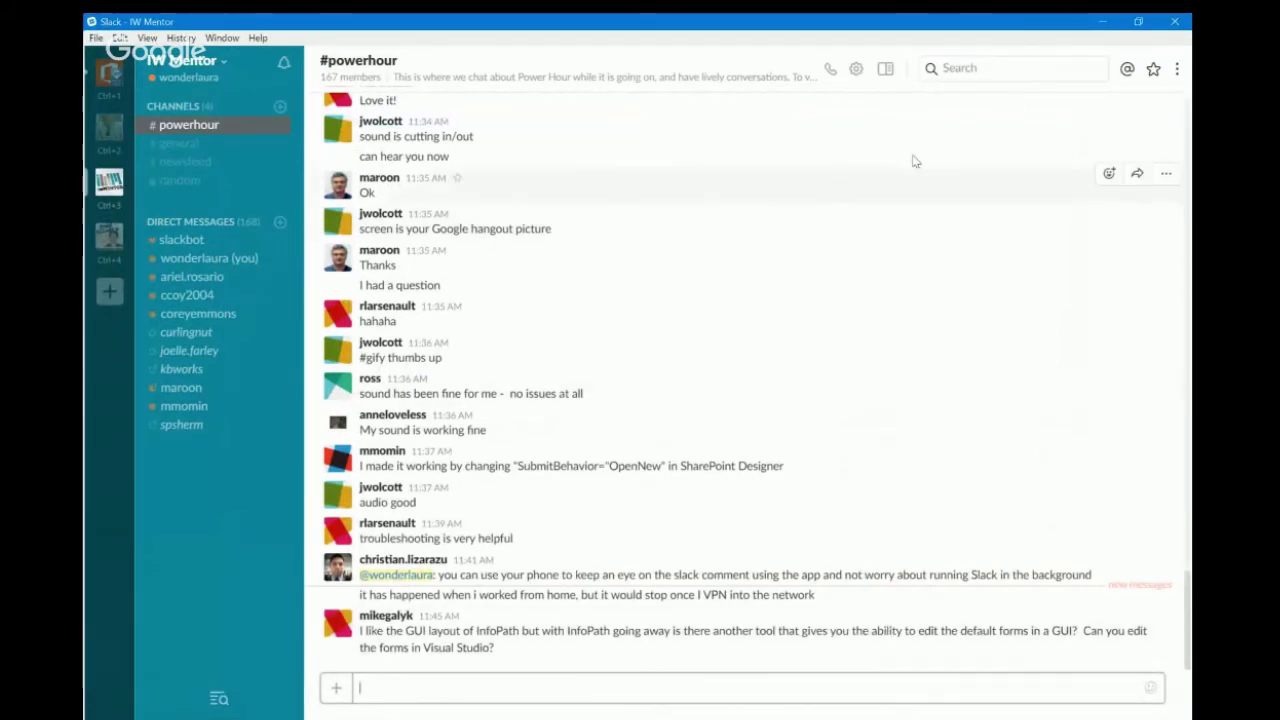
pyautogui.click(1101, 21)
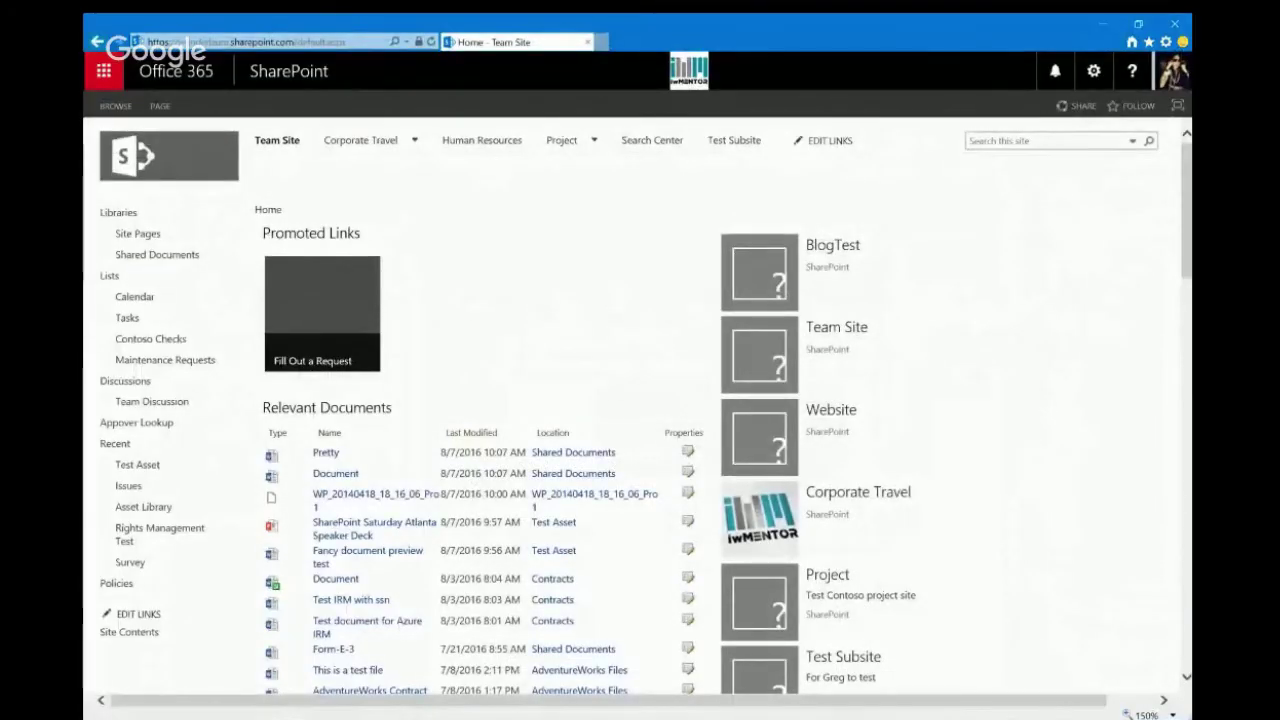
# Go to the Corporate Travel site's home page and put it in edit mode.
pyautogui.moveTo(360, 140)
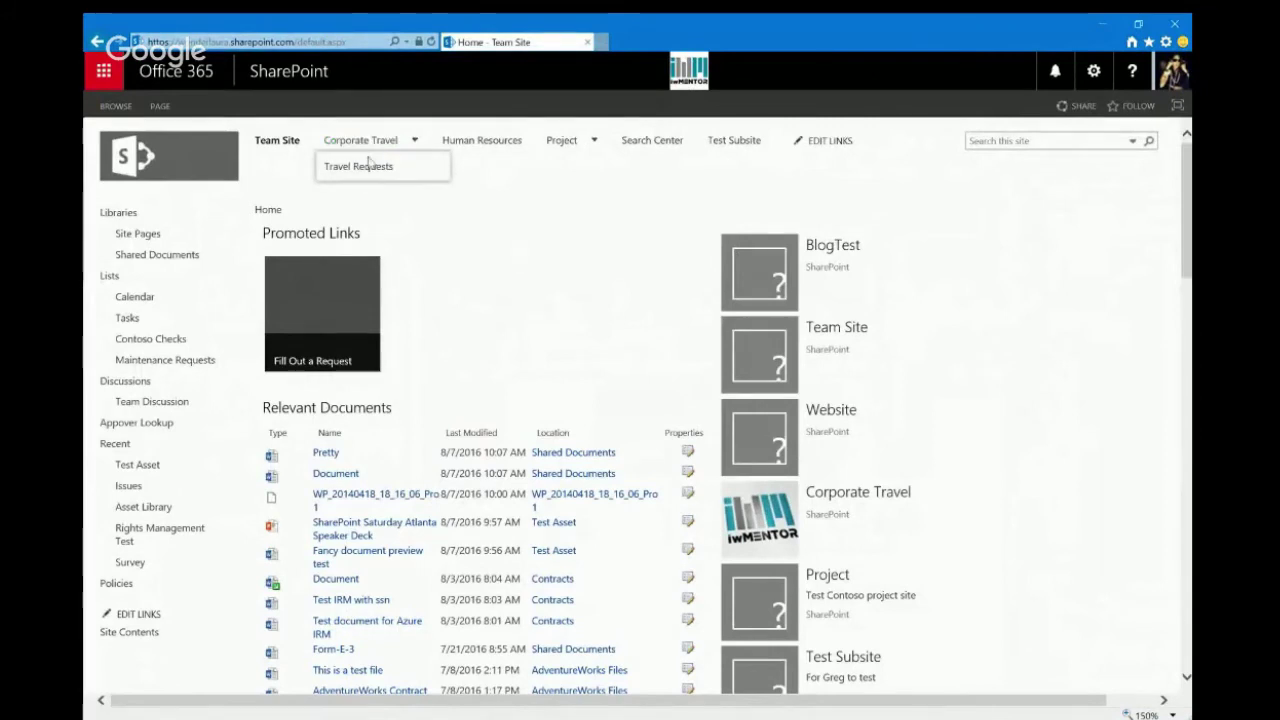
pyautogui.click(366, 145)
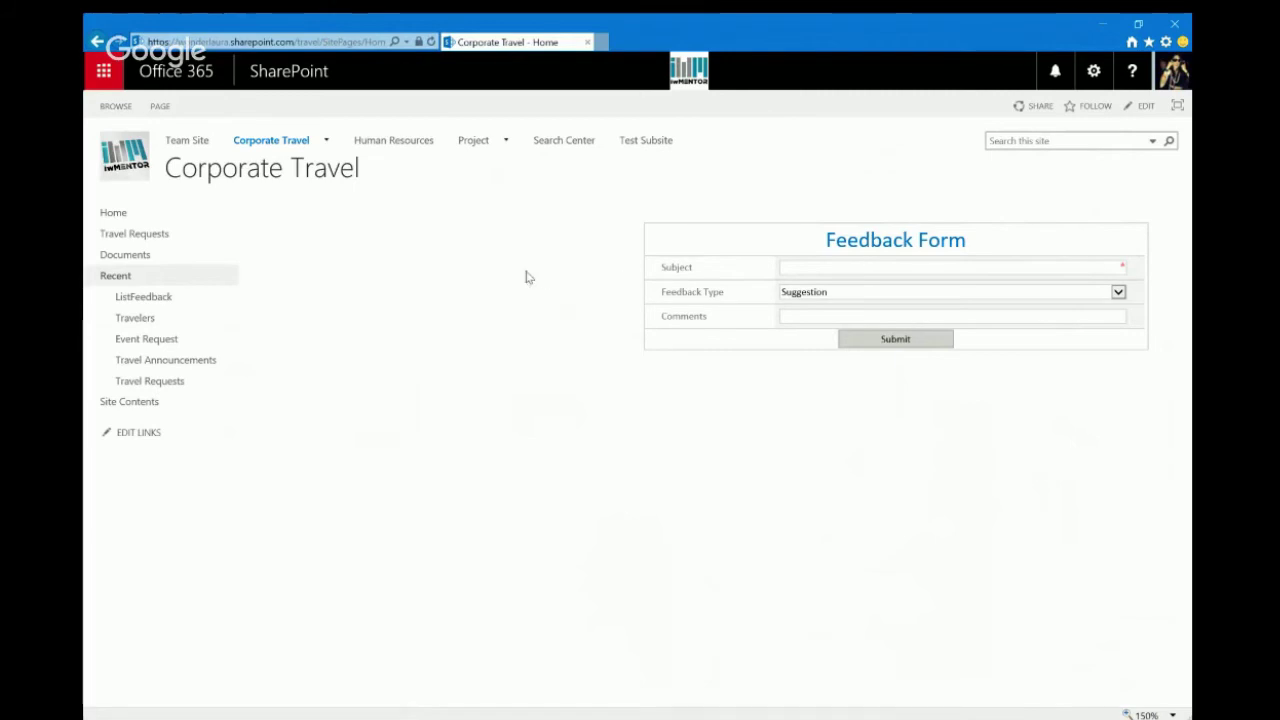
pyautogui.click(1094, 71)
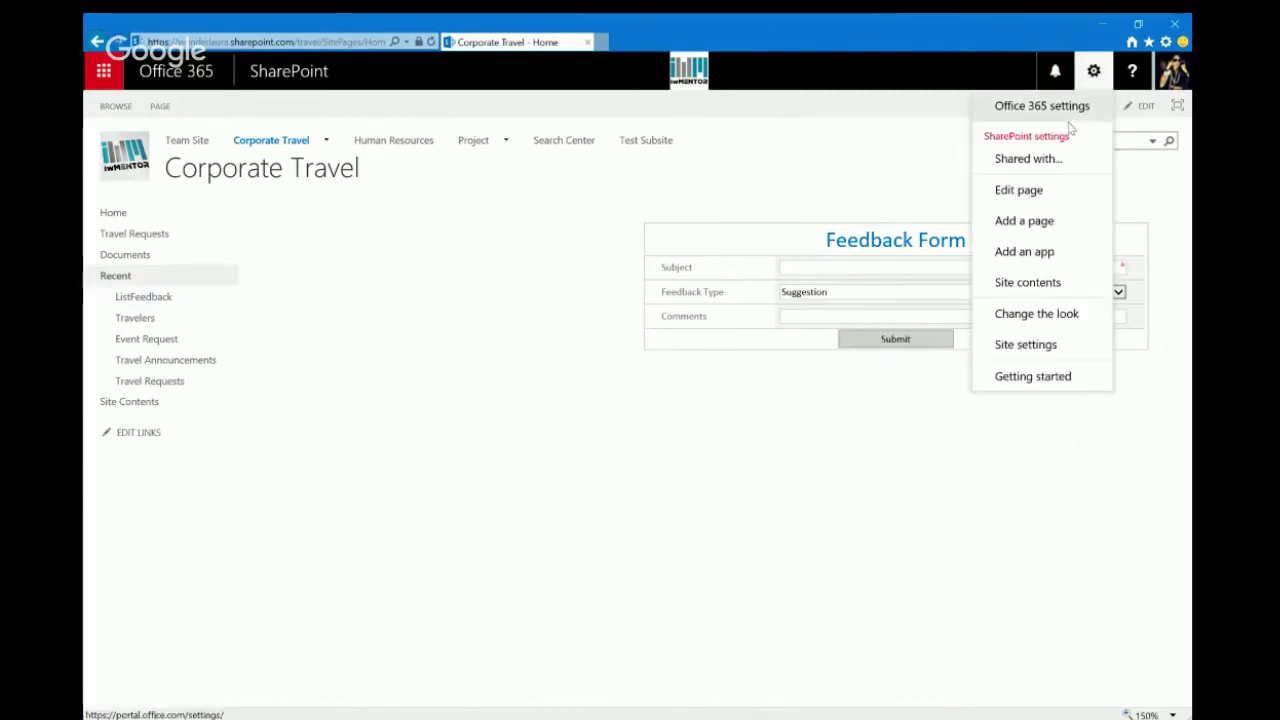
pyautogui.click(1008, 189)
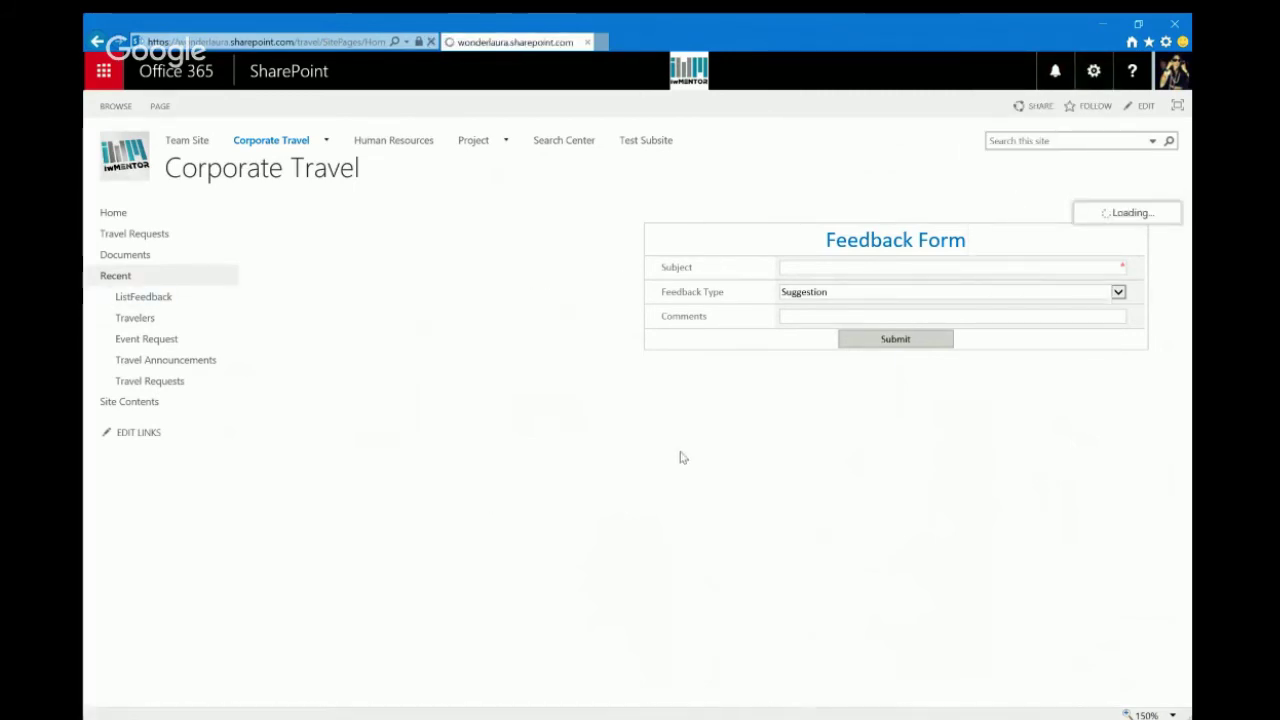
# Insert the ListFeedback app part into the empty content area beside the Feedback Form.
pyautogui.click(406, 323)
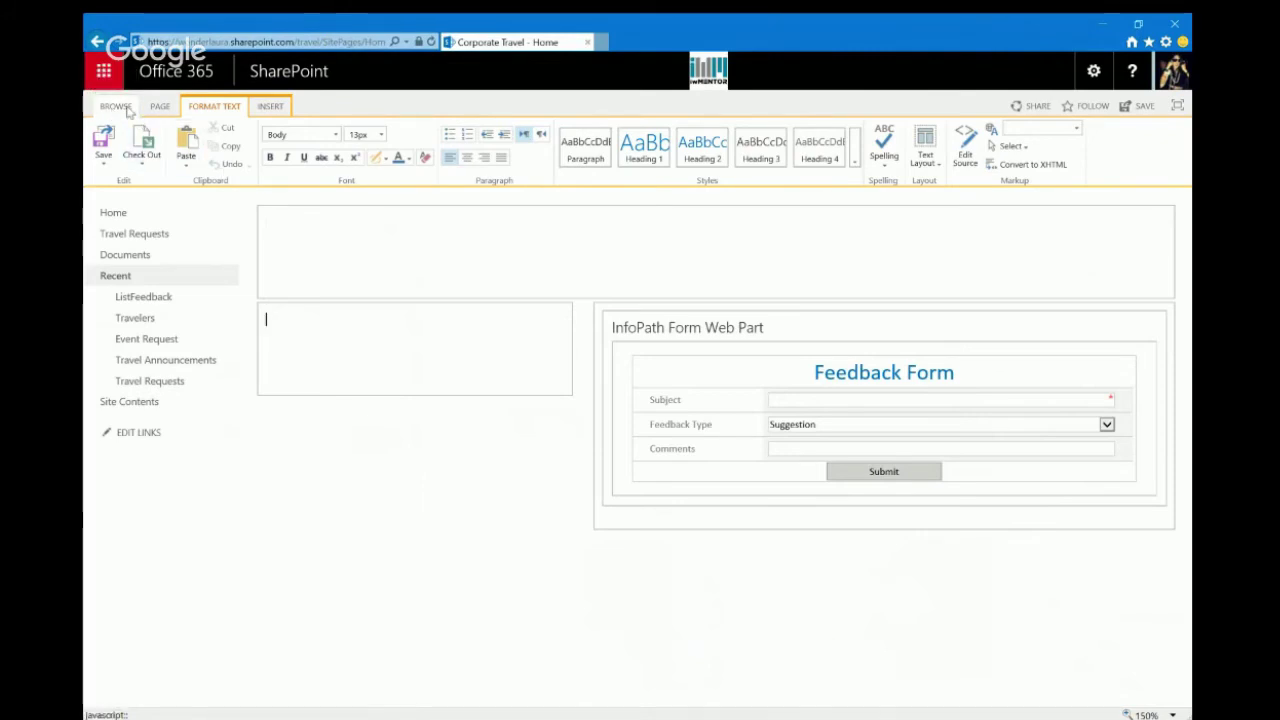
pyautogui.click(270, 106)
pyautogui.click(372, 145)
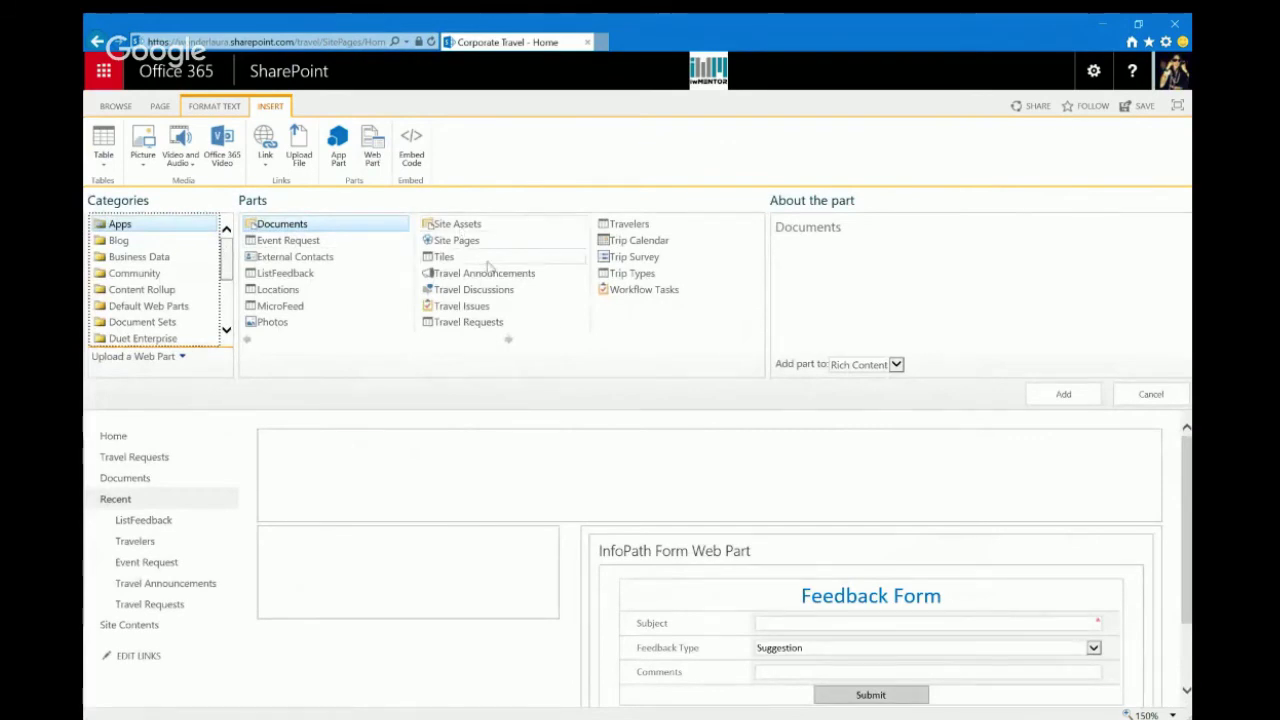
pyautogui.click(330, 275)
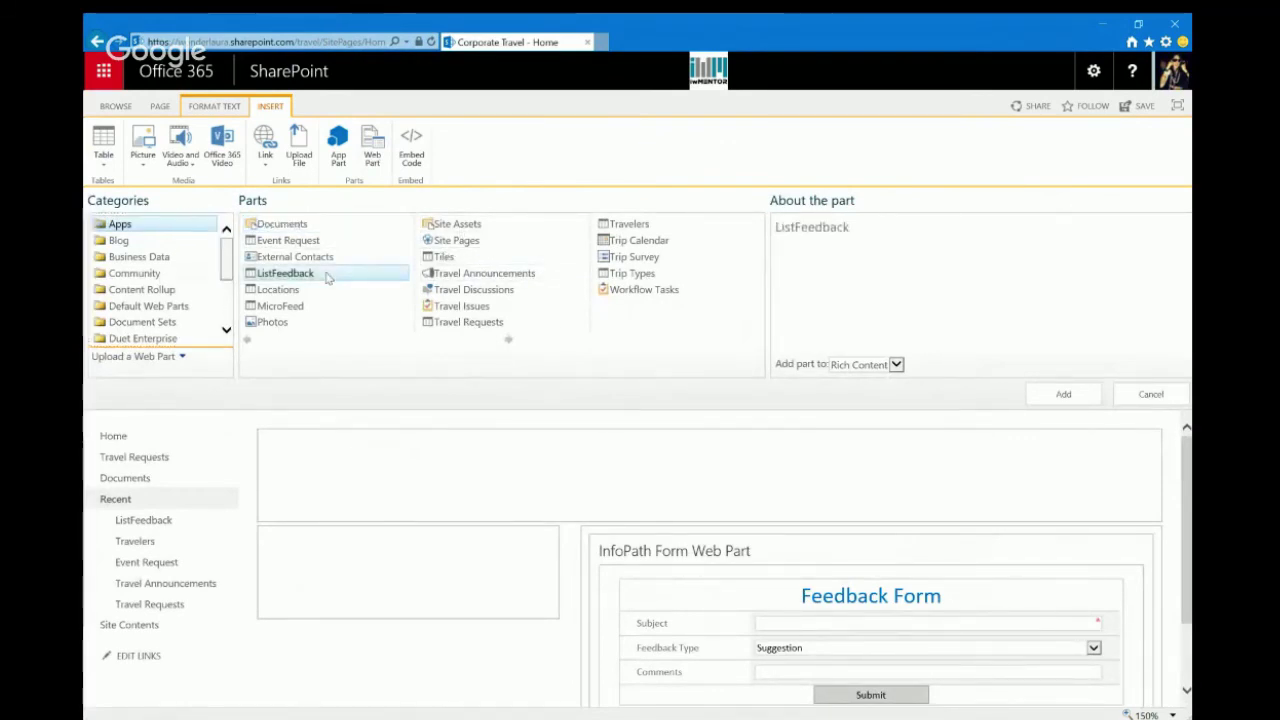
pyautogui.click(1062, 395)
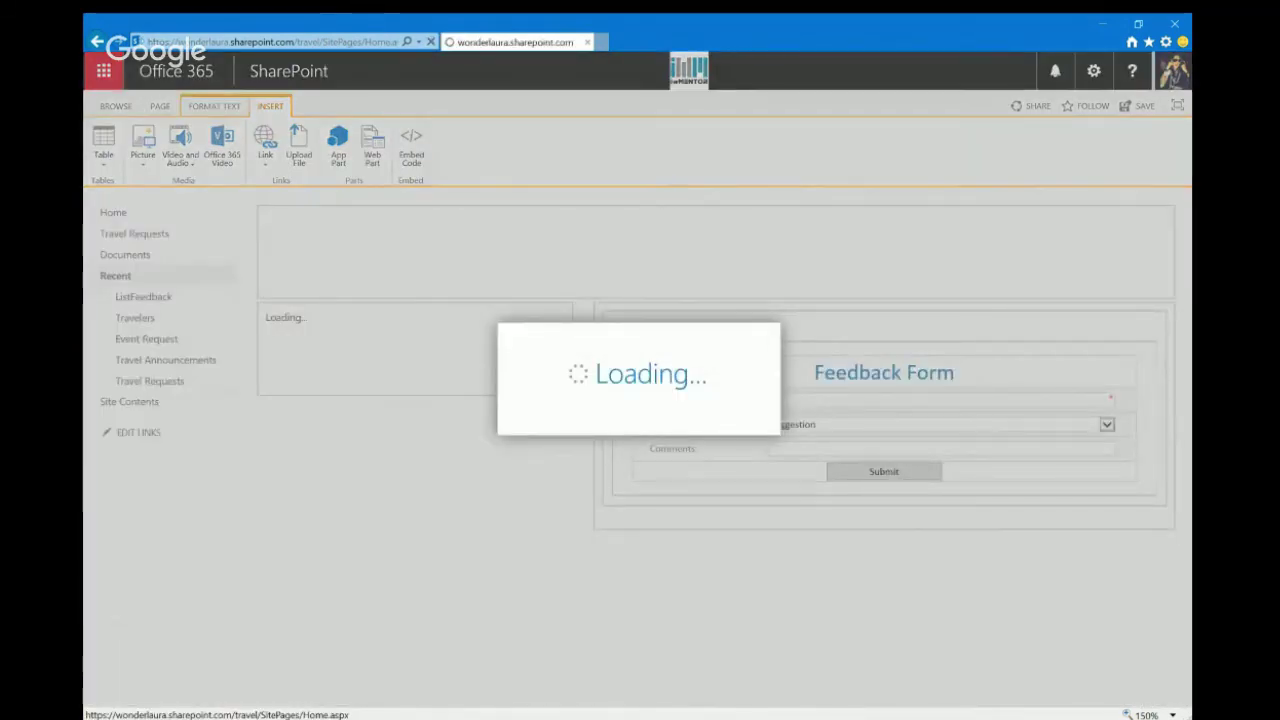
# Check the #powerhour channel in Slack for new replies, and go back to the Corporate Travel page.
pyautogui.hotkey('alt', 'Tab')
pyautogui.click(375, 688)
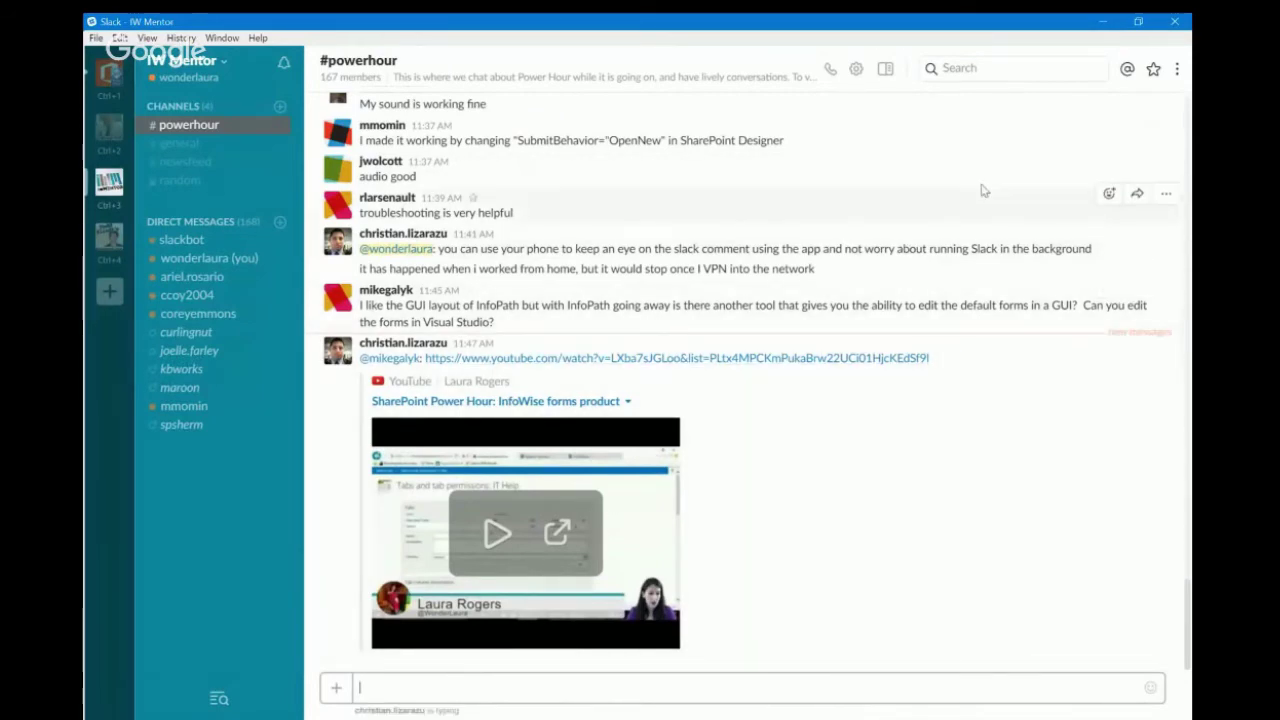
pyautogui.click(1101, 28)
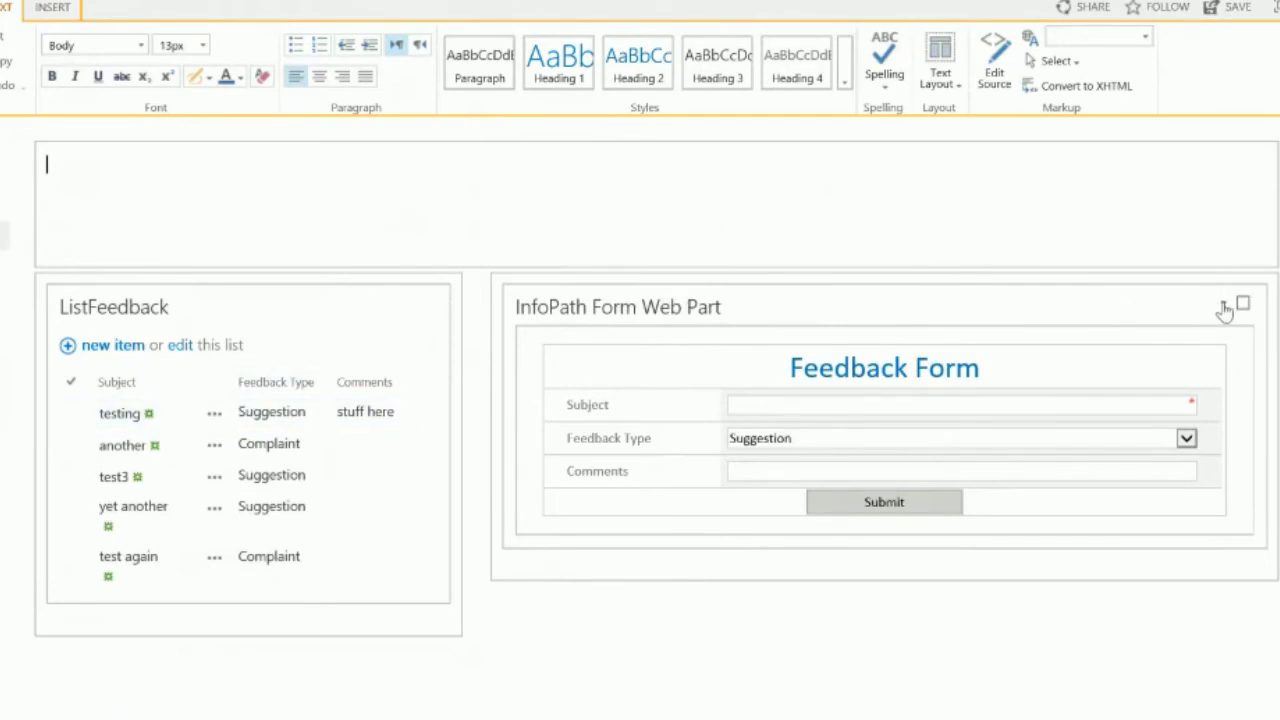
# Open the InfoPath Form Web Part's settings and connect it to get its form from ListFeedback.
pyautogui.click(1224, 311)
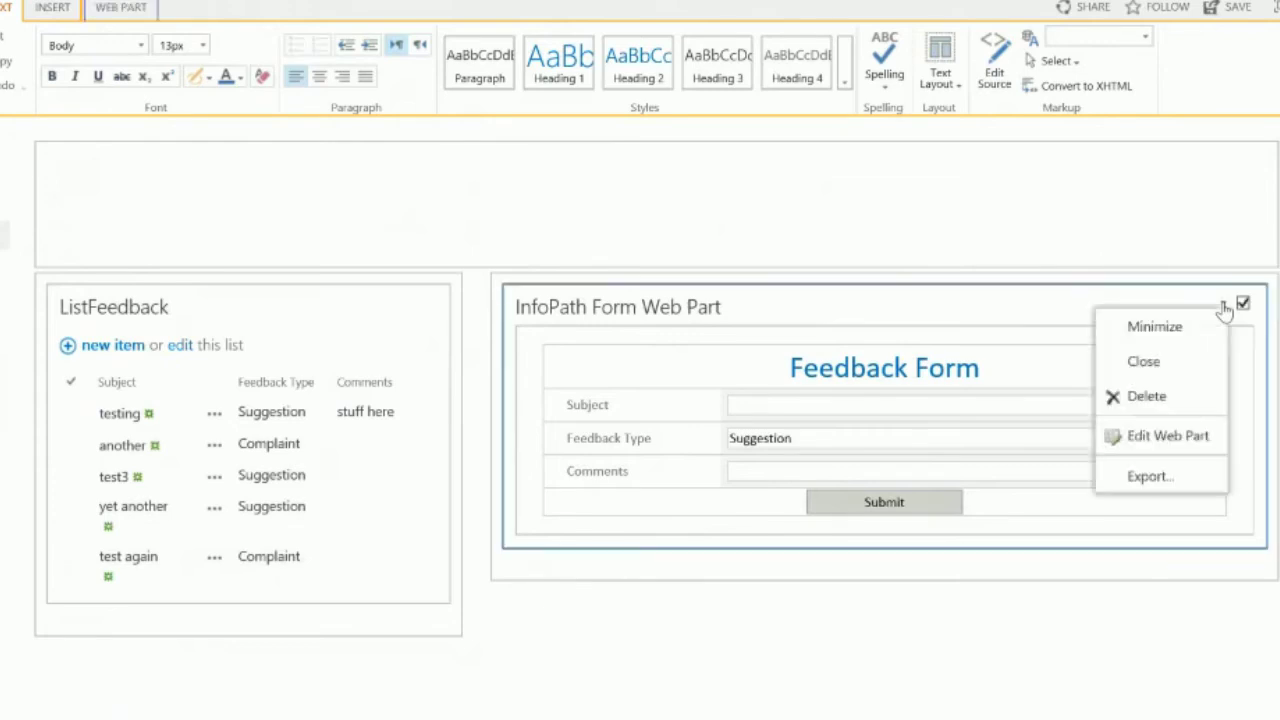
pyautogui.click(1167, 440)
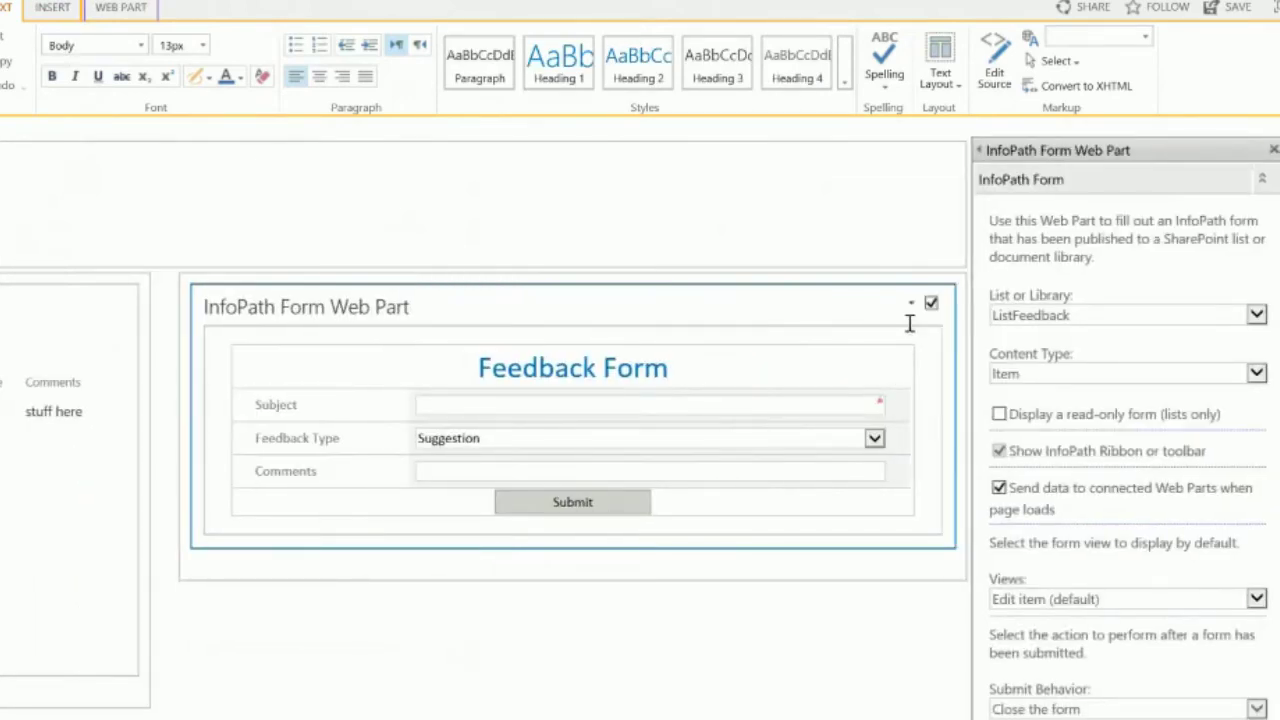
pyautogui.click(911, 304)
pyautogui.moveTo(900, 436)
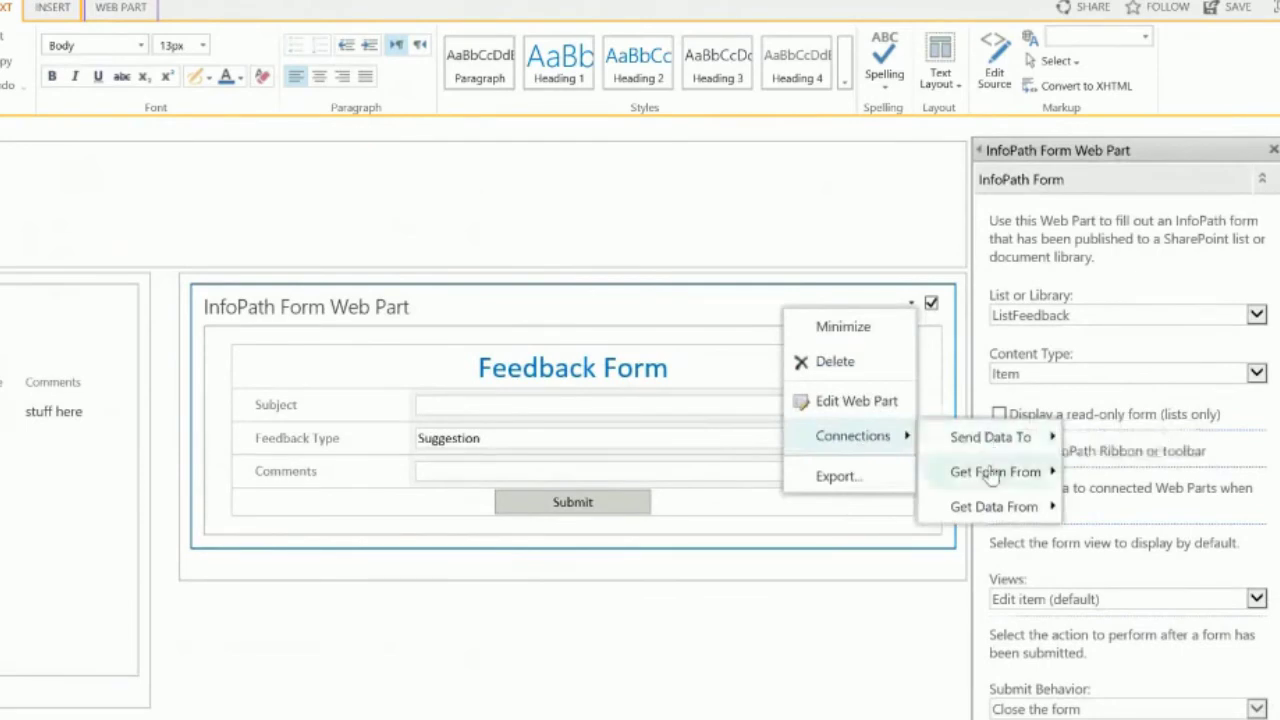
pyautogui.moveTo(990, 478)
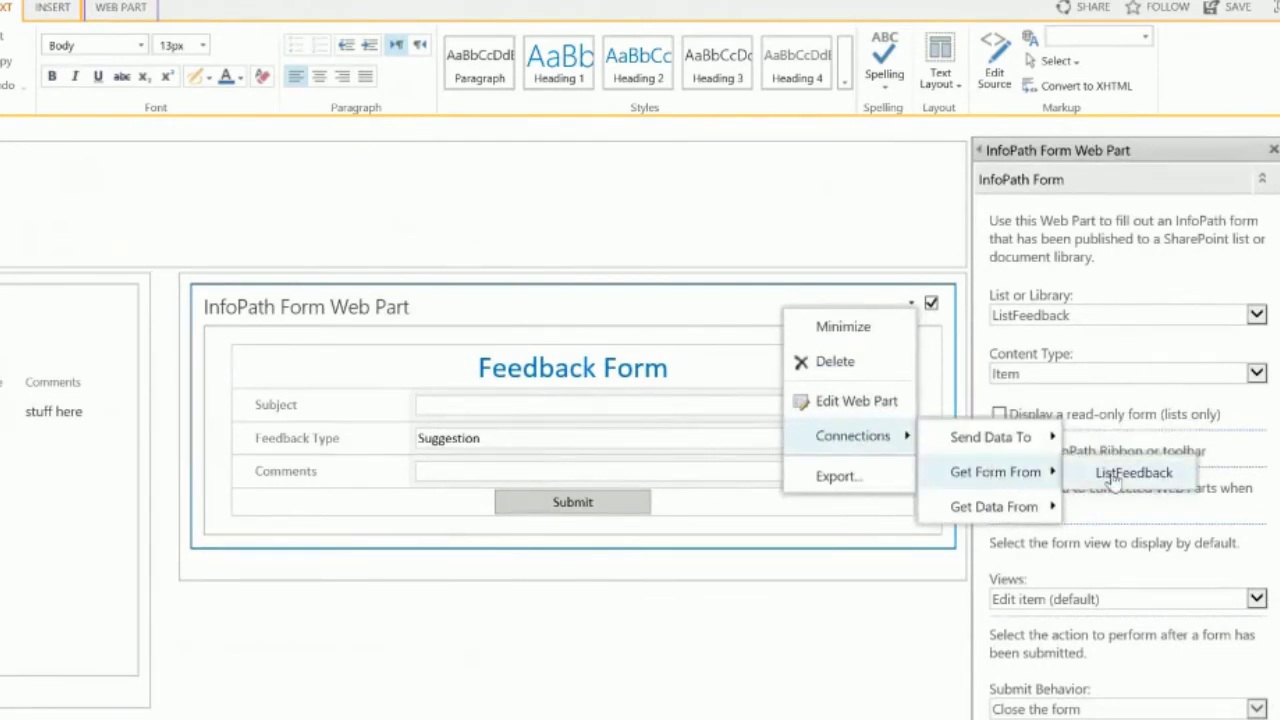
pyautogui.click(1108, 480)
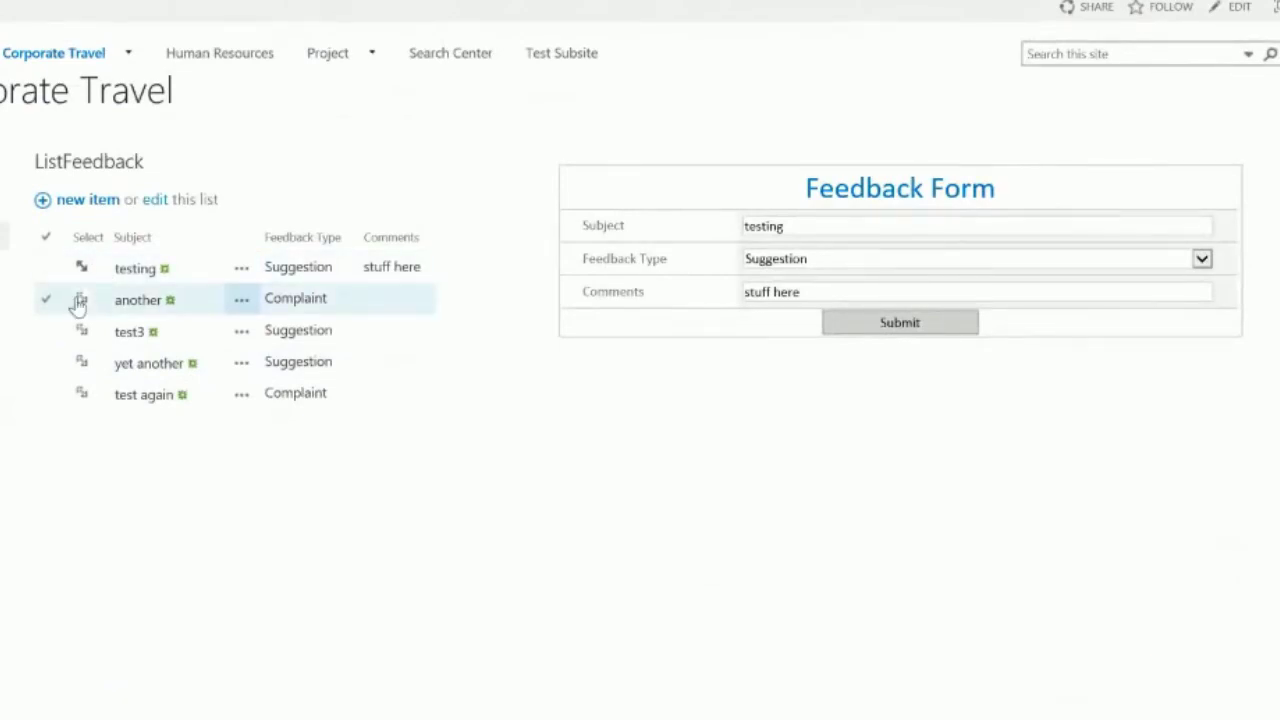
# Test the web part connection by selecting the another, test3 and test again items in the ListFeedback list.
pyautogui.click(84, 300)
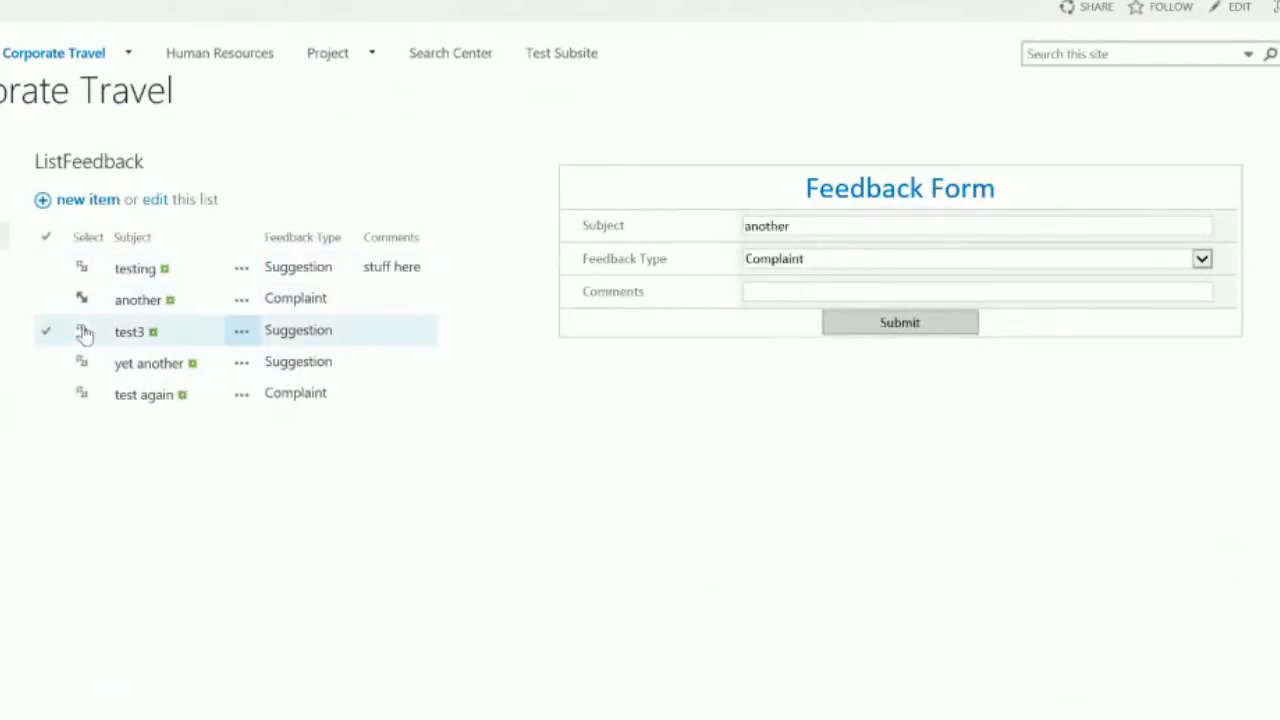
pyautogui.click(84, 333)
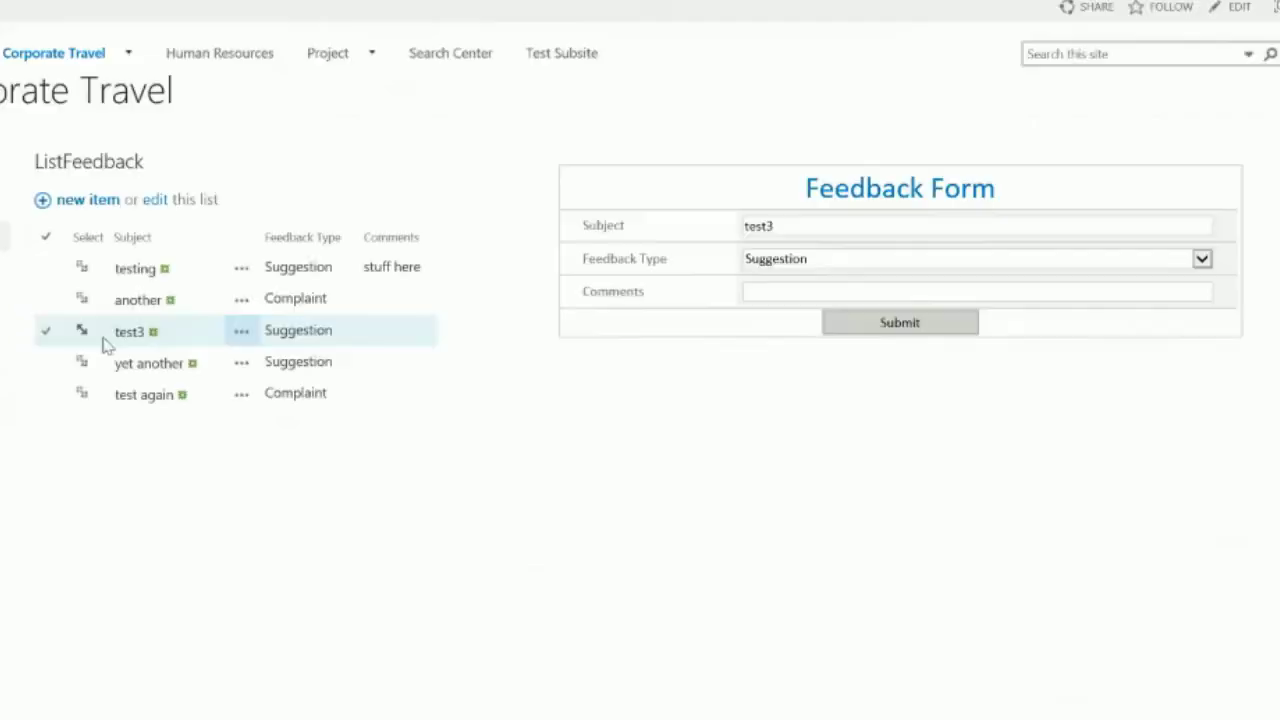
pyautogui.click(82, 396)
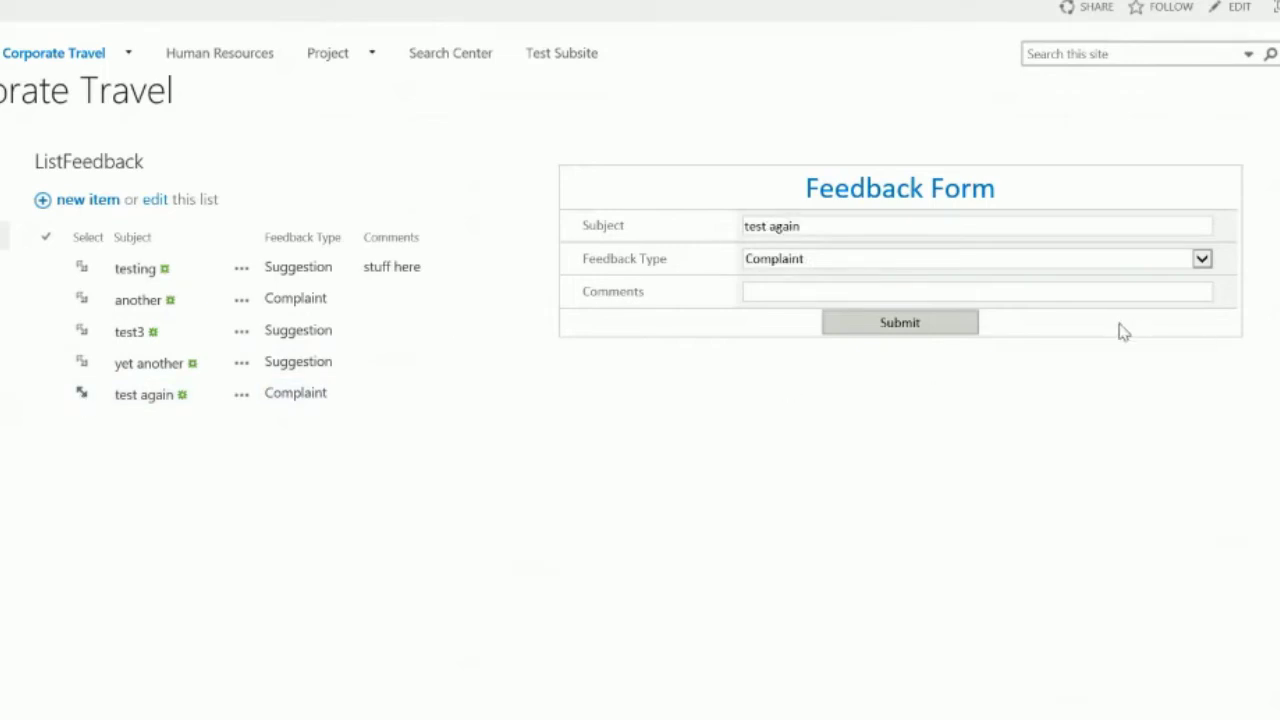
pyautogui.click(89, 161)
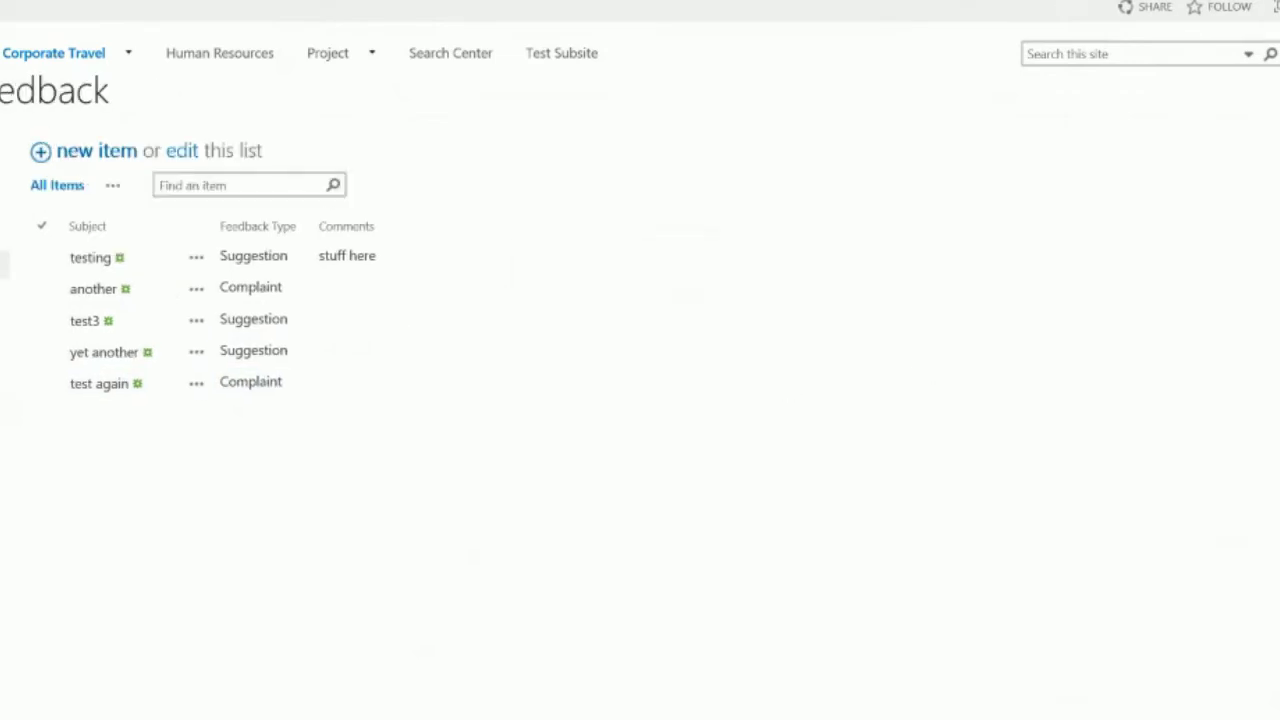
pyautogui.click(829, 196)
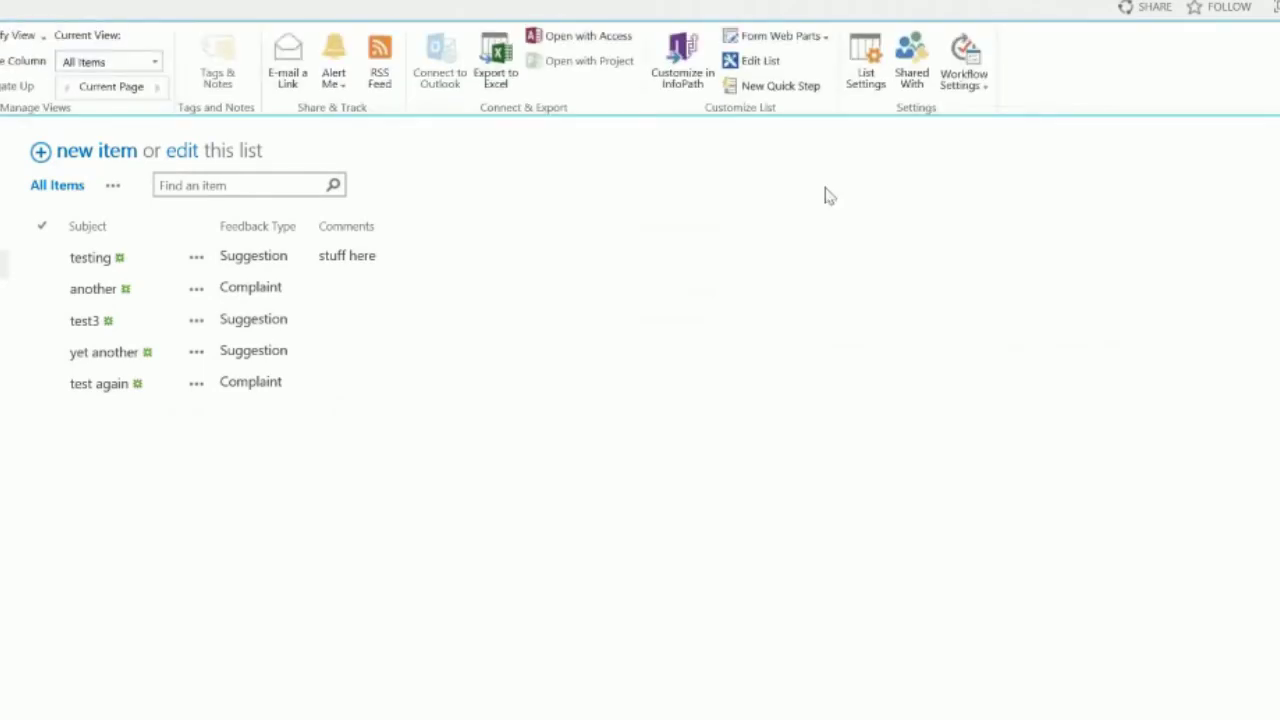
pyautogui.click(684, 84)
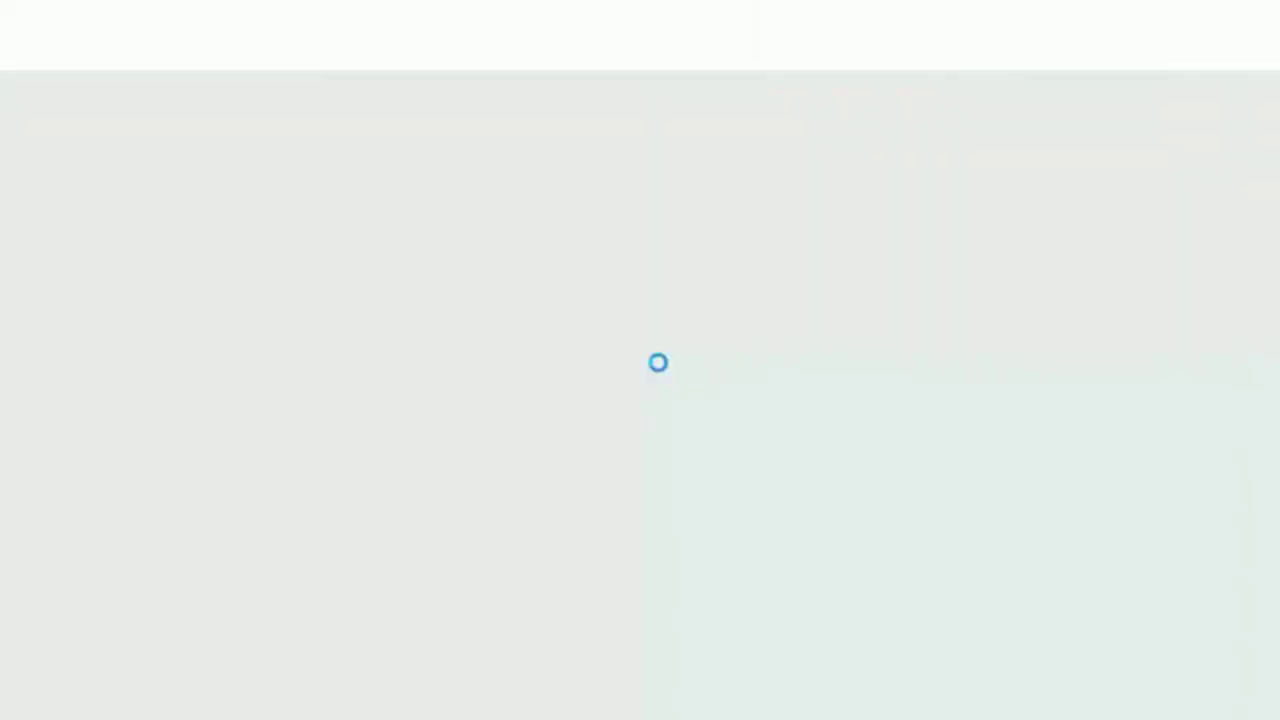
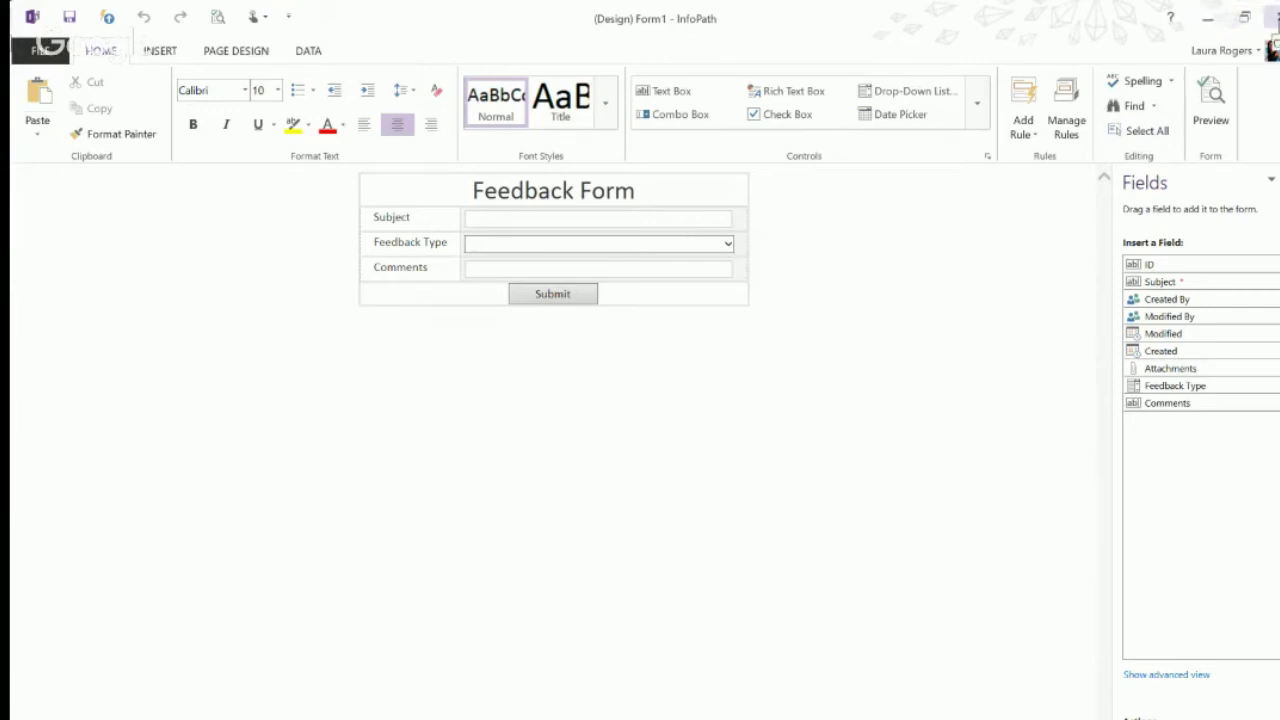
pyautogui.click(1272, 18)
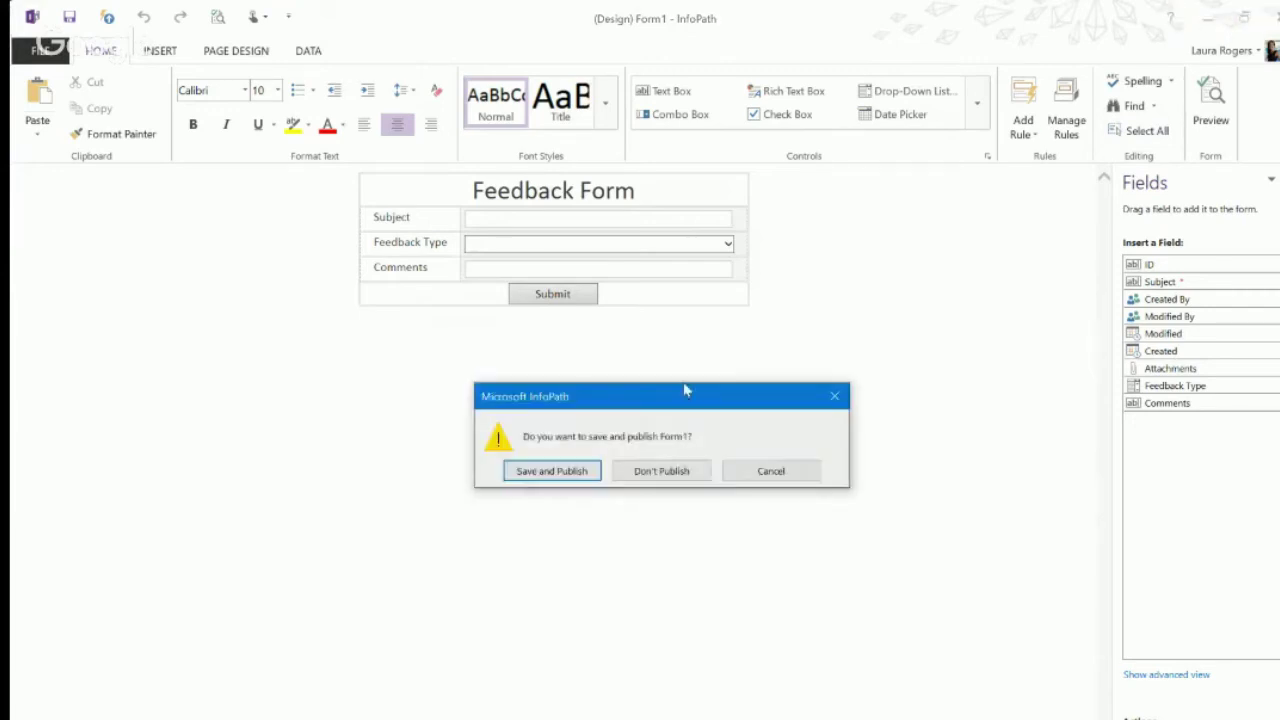
pyautogui.click(662, 471)
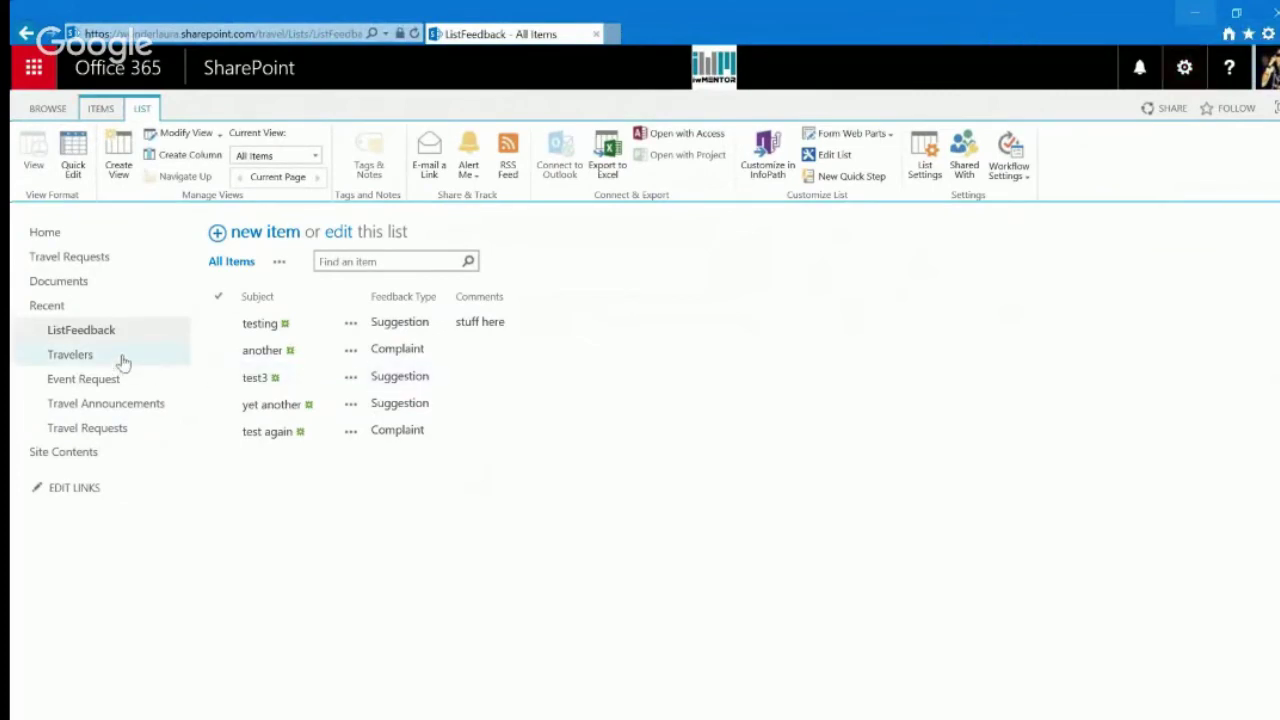
# Set the Travelers list to display in the classic experience through its advanced list settings.
pyautogui.click(70, 355)
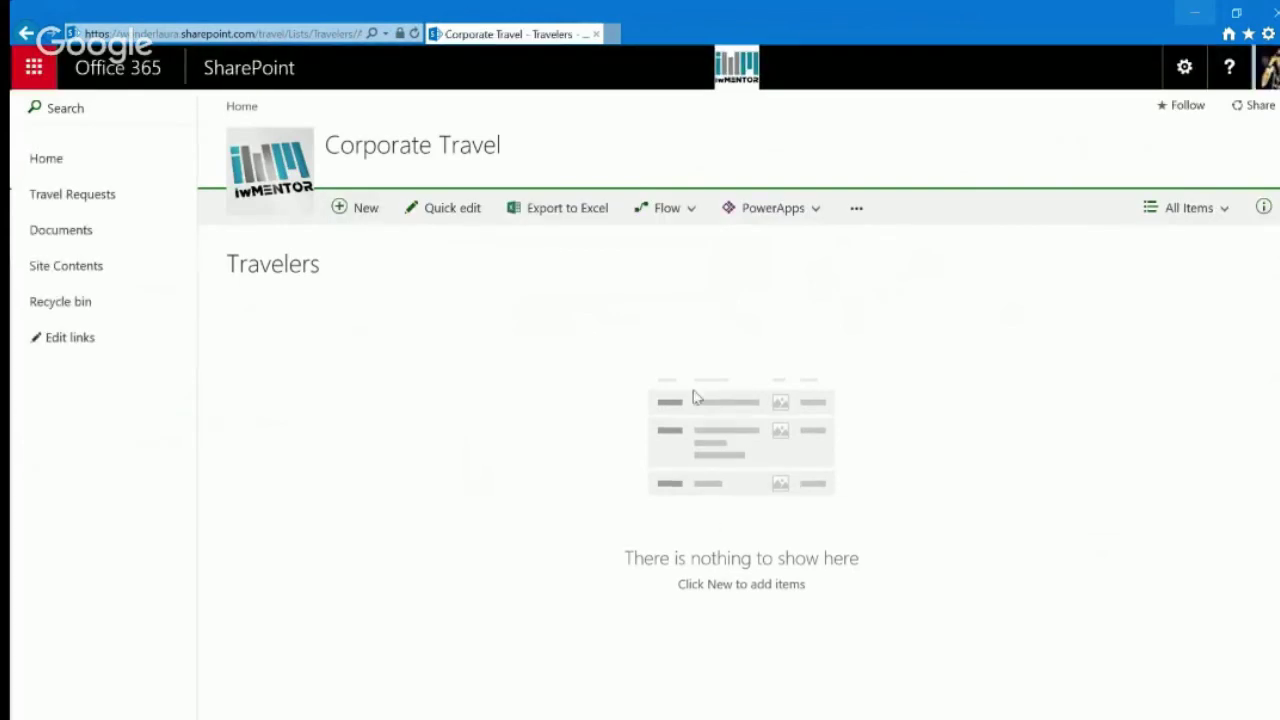
pyautogui.click(1184, 67)
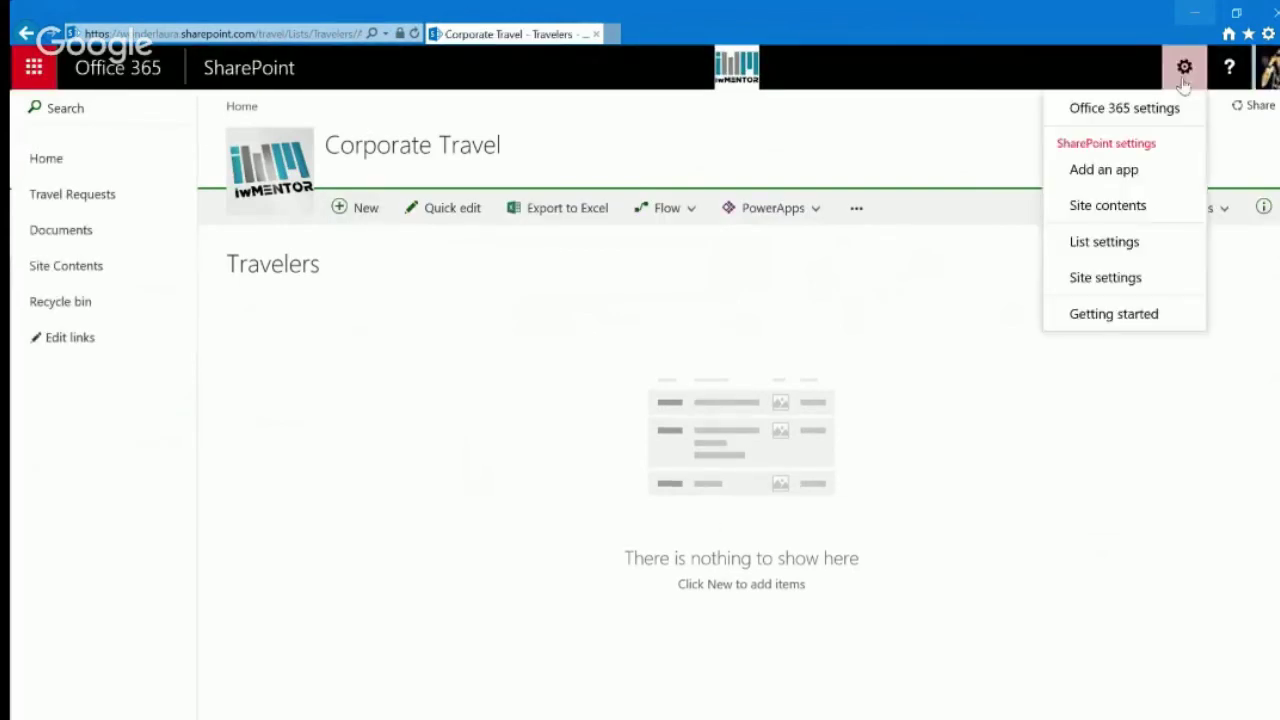
pyautogui.click(1118, 242)
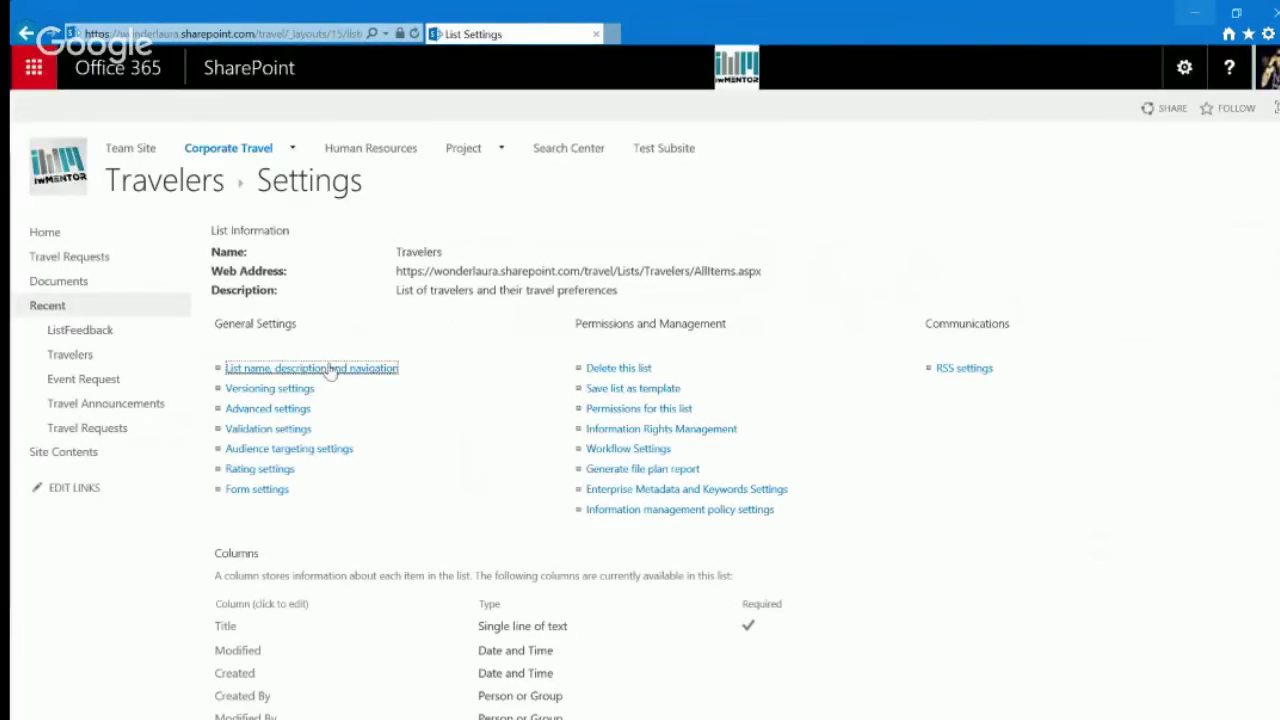
pyautogui.click(268, 410)
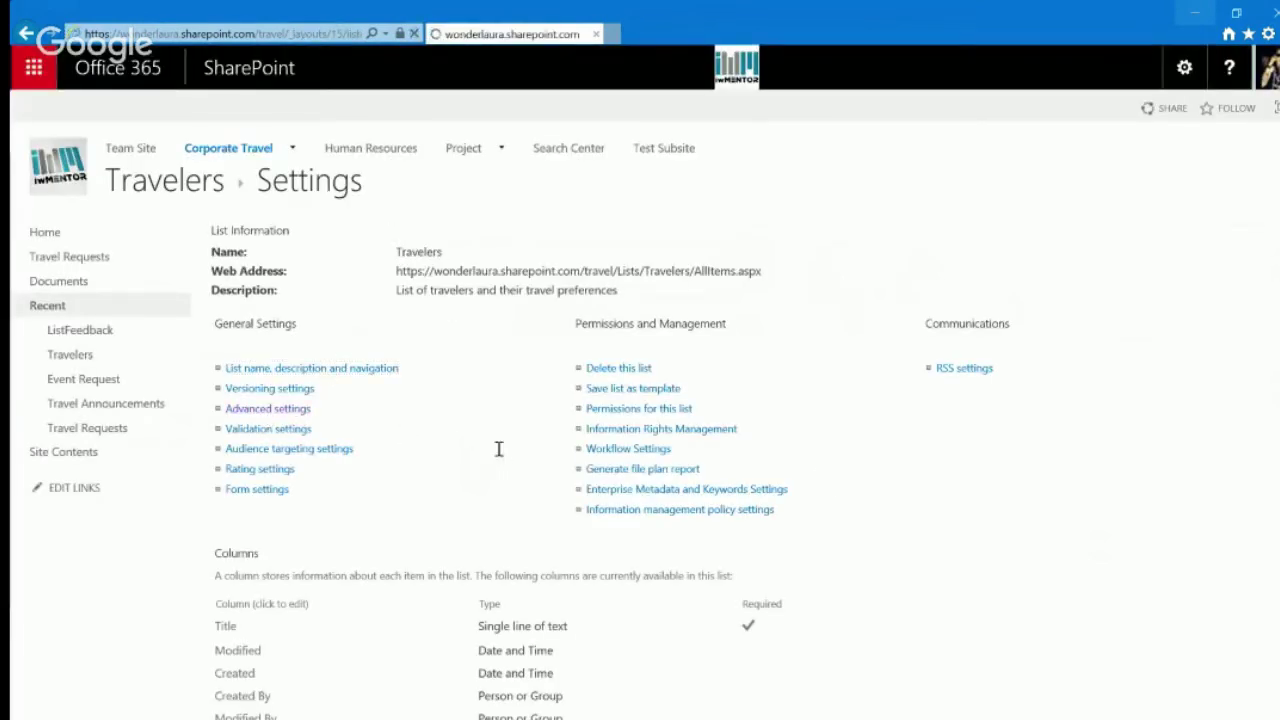
pyautogui.scroll(-10, 507, 488)
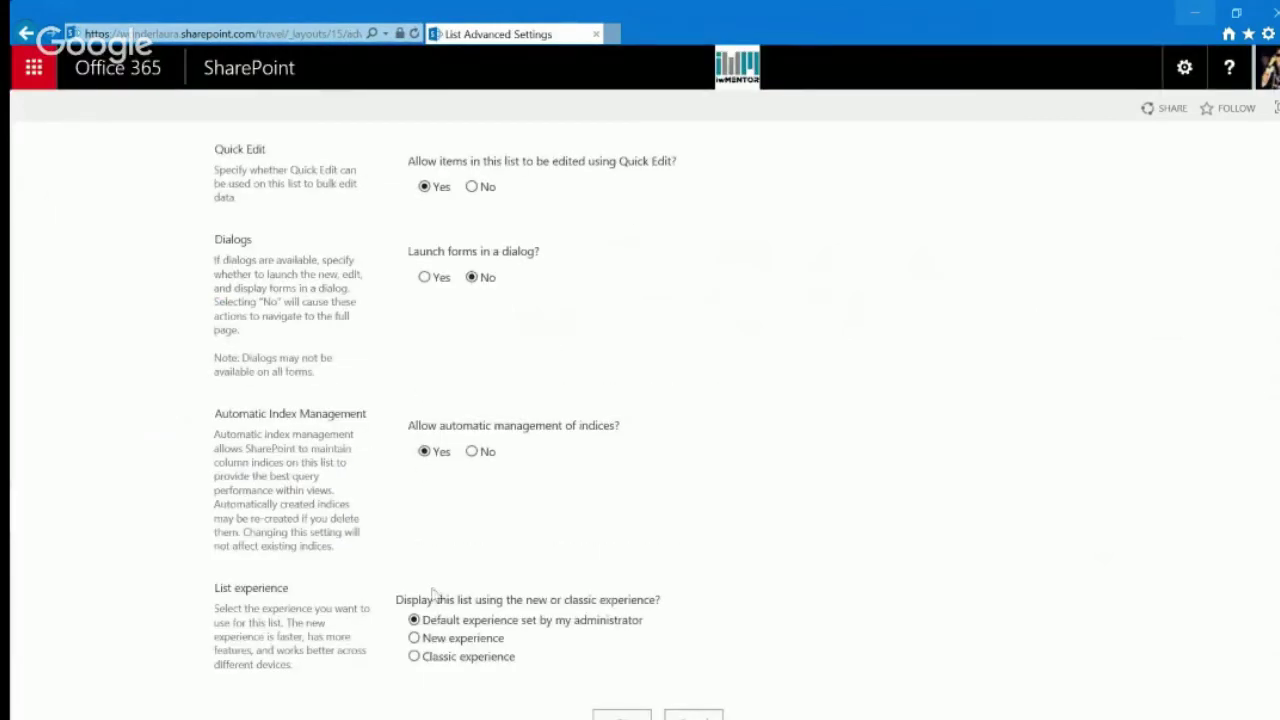
pyautogui.click(414, 656)
pyautogui.click(621, 716)
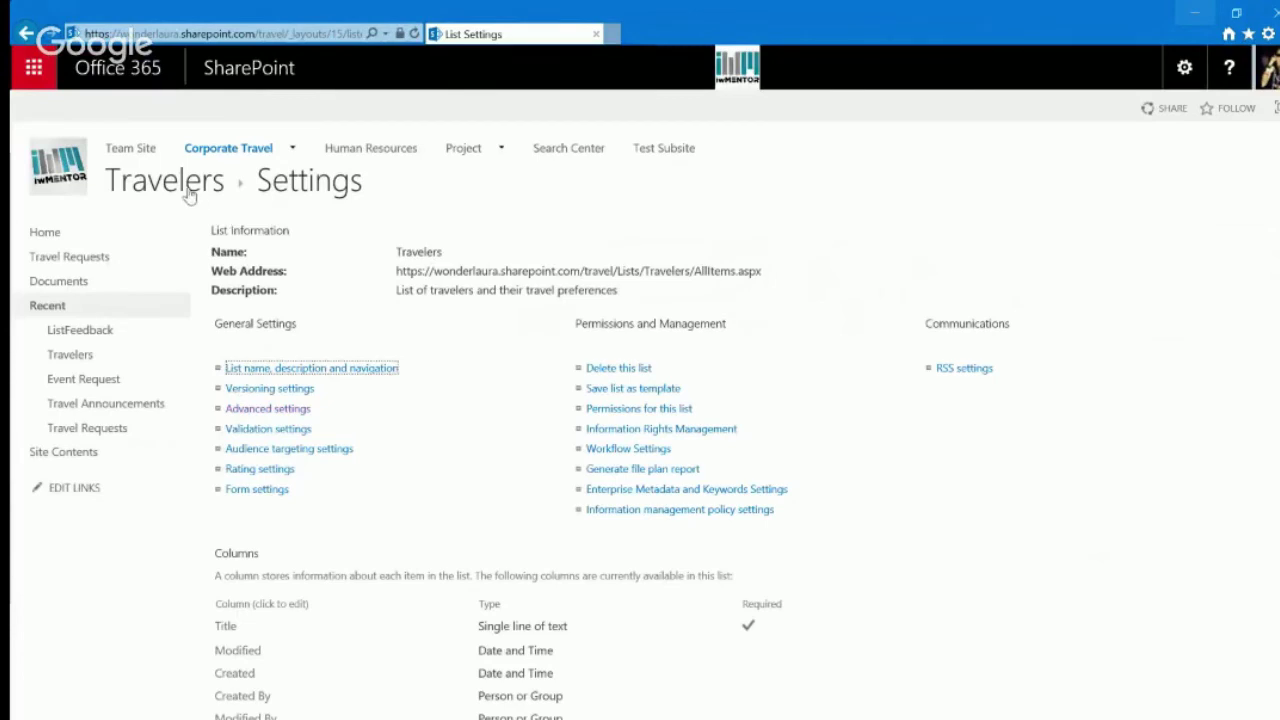
# Go back to the Travelers list and open its form for customization in InfoPath.
pyautogui.click(186, 190)
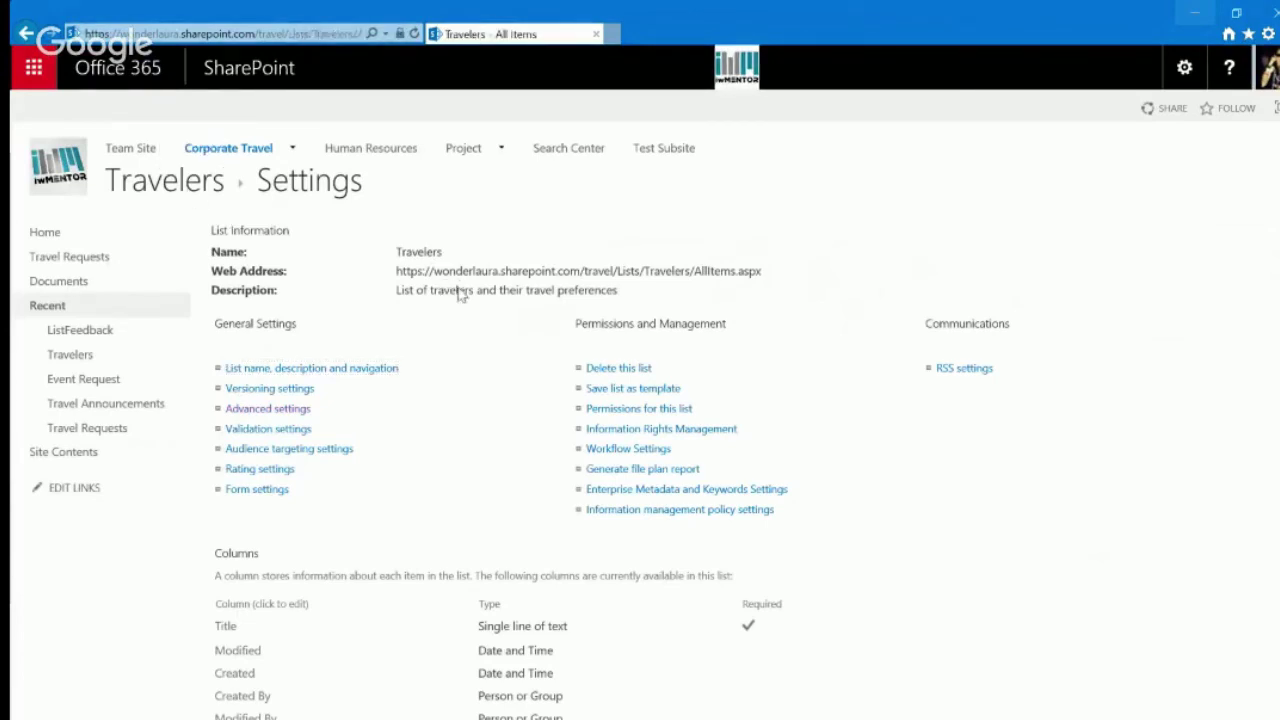
pyautogui.click(146, 111)
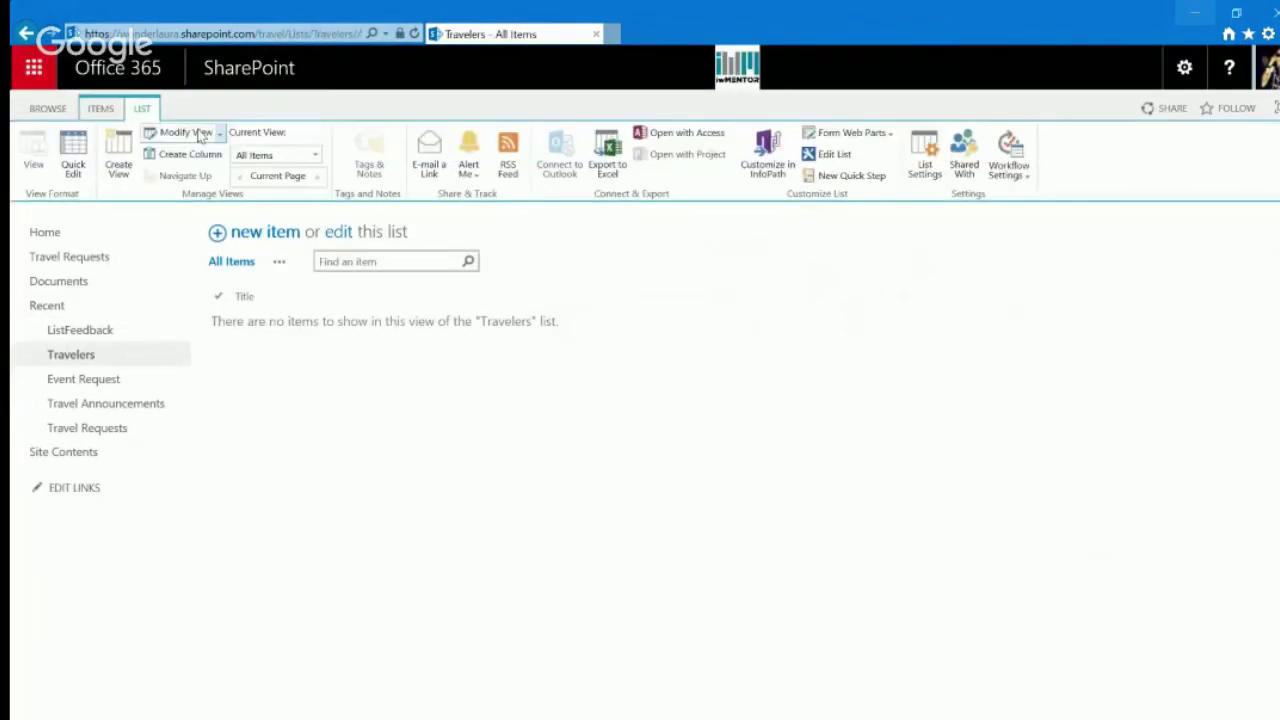
pyautogui.click(777, 172)
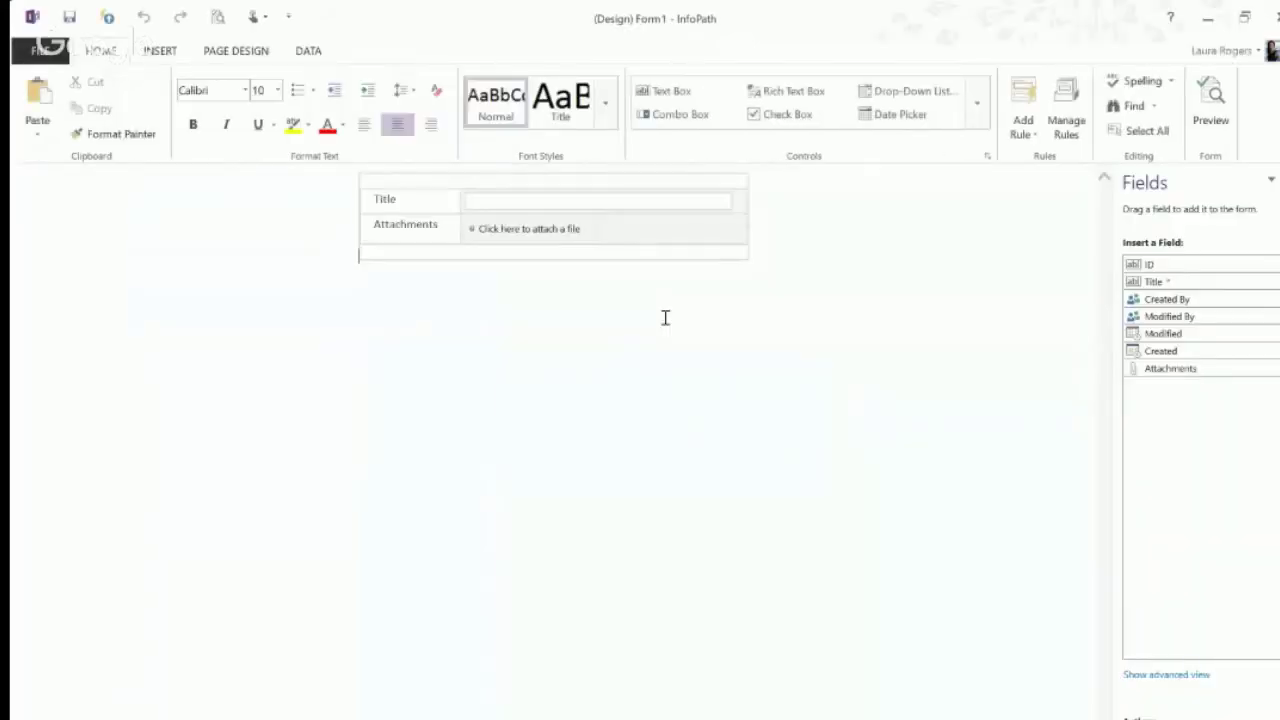
# Start adding a new data connection that receives data to the Travelers form template.
pyautogui.click(303, 54)
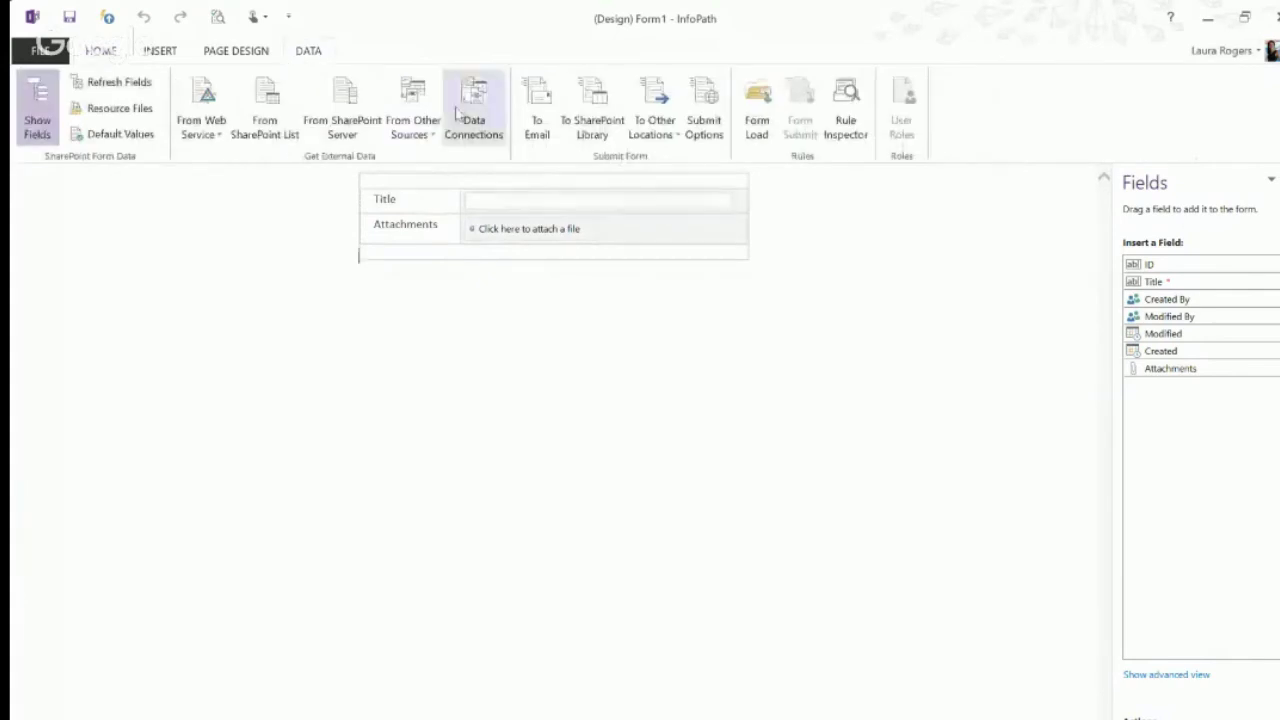
pyautogui.click(468, 118)
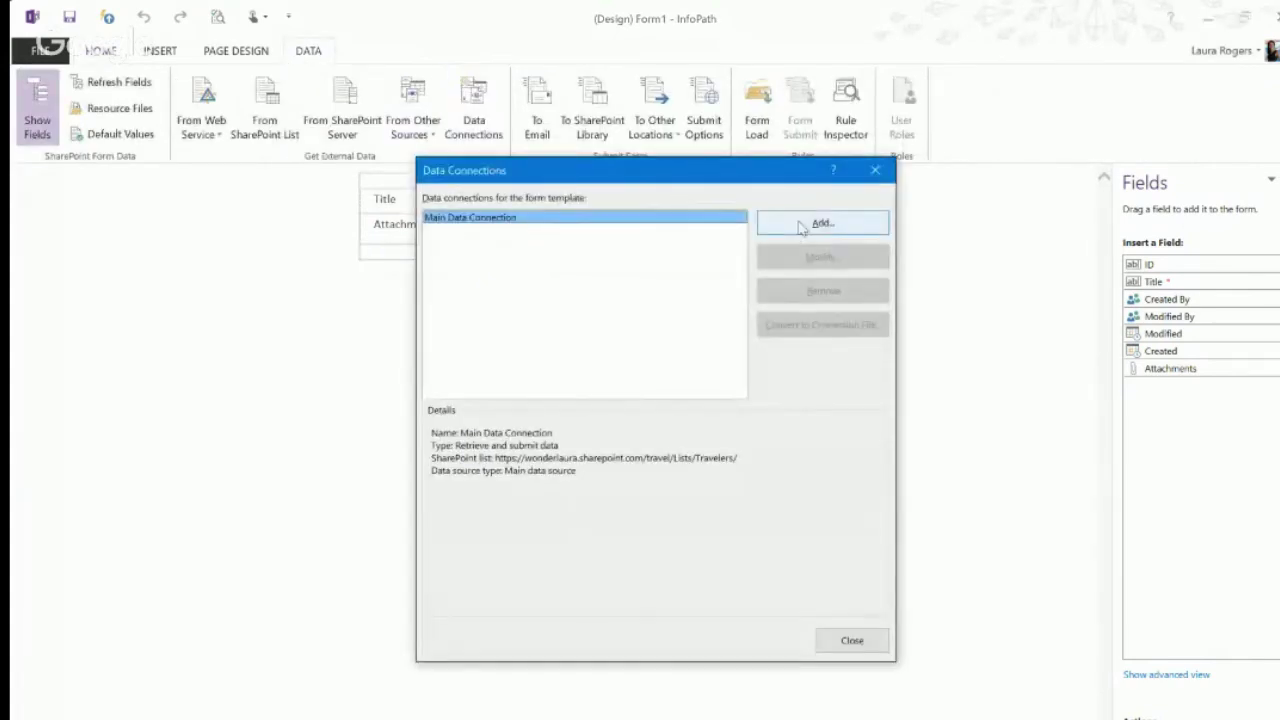
pyautogui.click(800, 225)
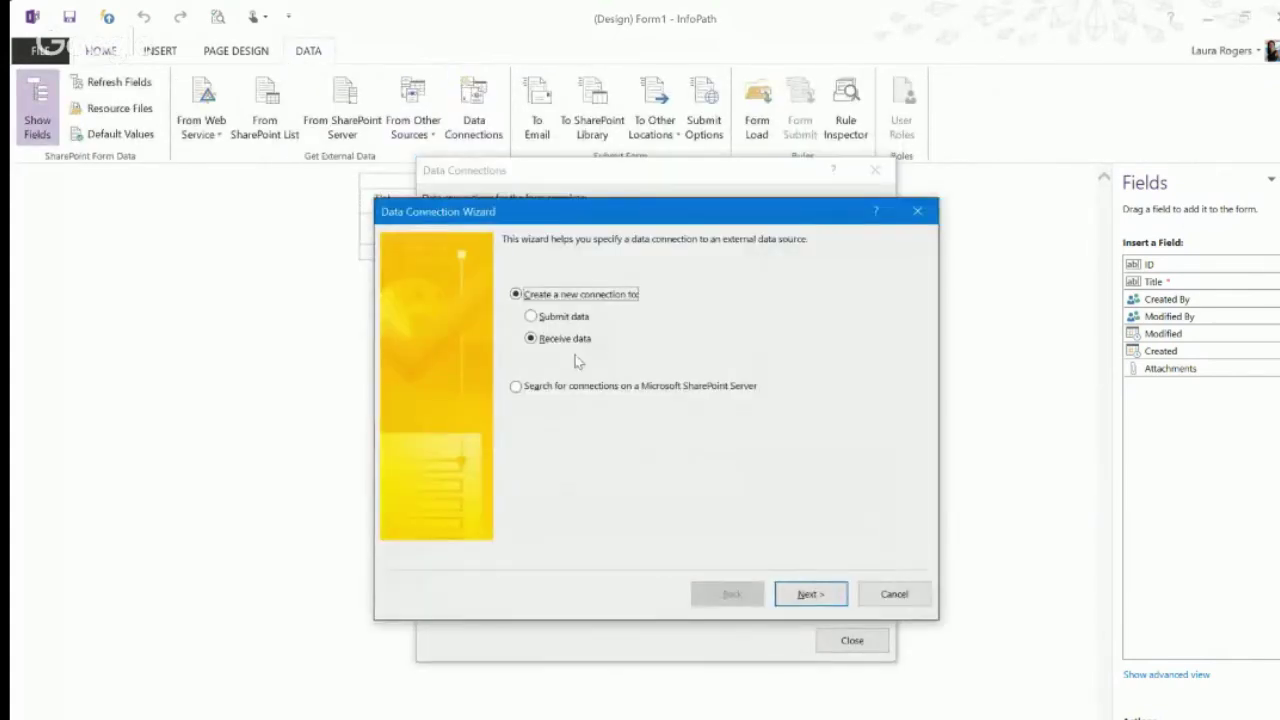
pyautogui.click(807, 594)
# Check the #powerhour channel in Slack for new messages, and go back to the InfoPath data connection wizard.
pyautogui.hotkey('alt', 'Tab')
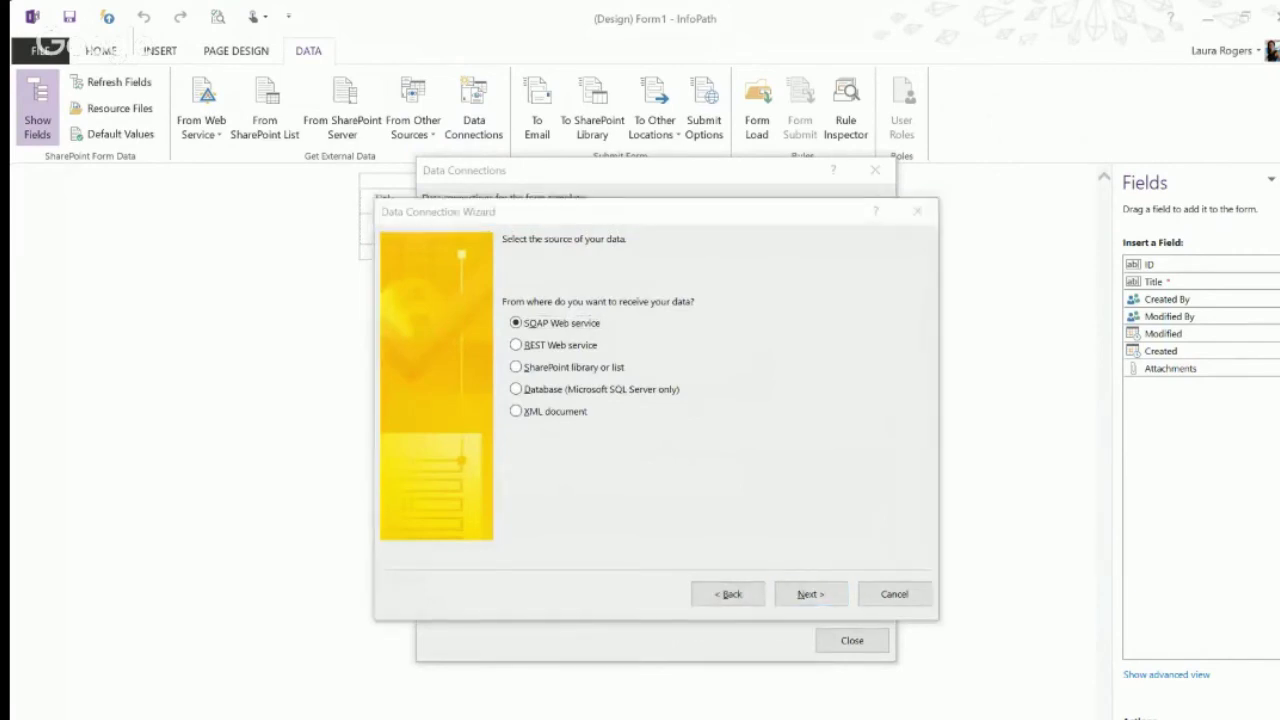
pyautogui.scroll(-2, 1200, 700)
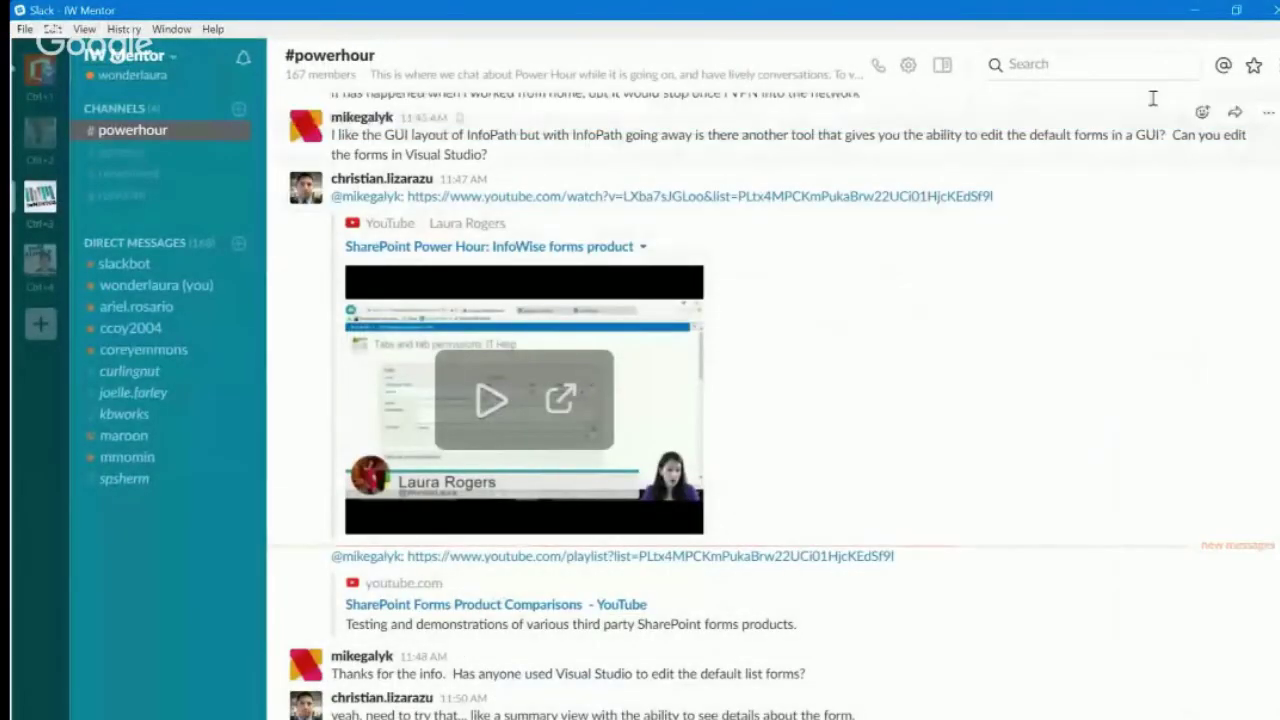
pyautogui.click(1194, 10)
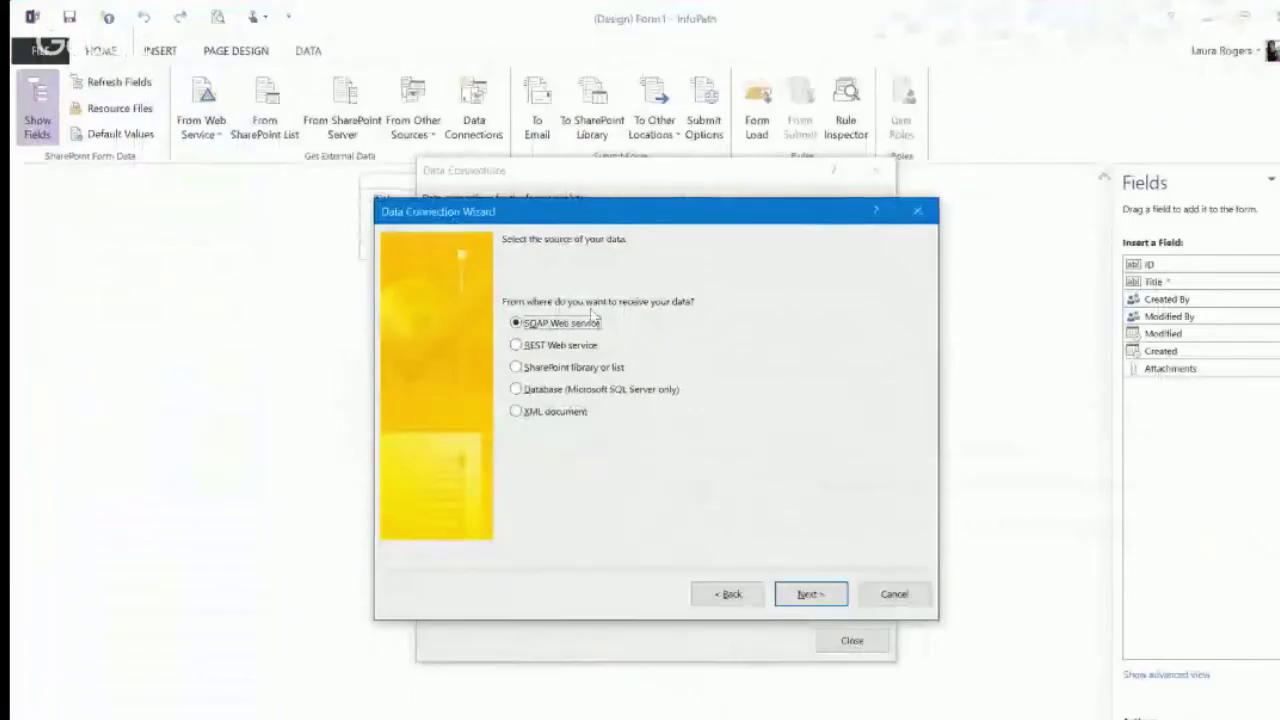
# Use a SharePoint library or list as the data source and pick the Travel Requests list from the travel site.
pyautogui.click(516, 367)
pyautogui.click(810, 594)
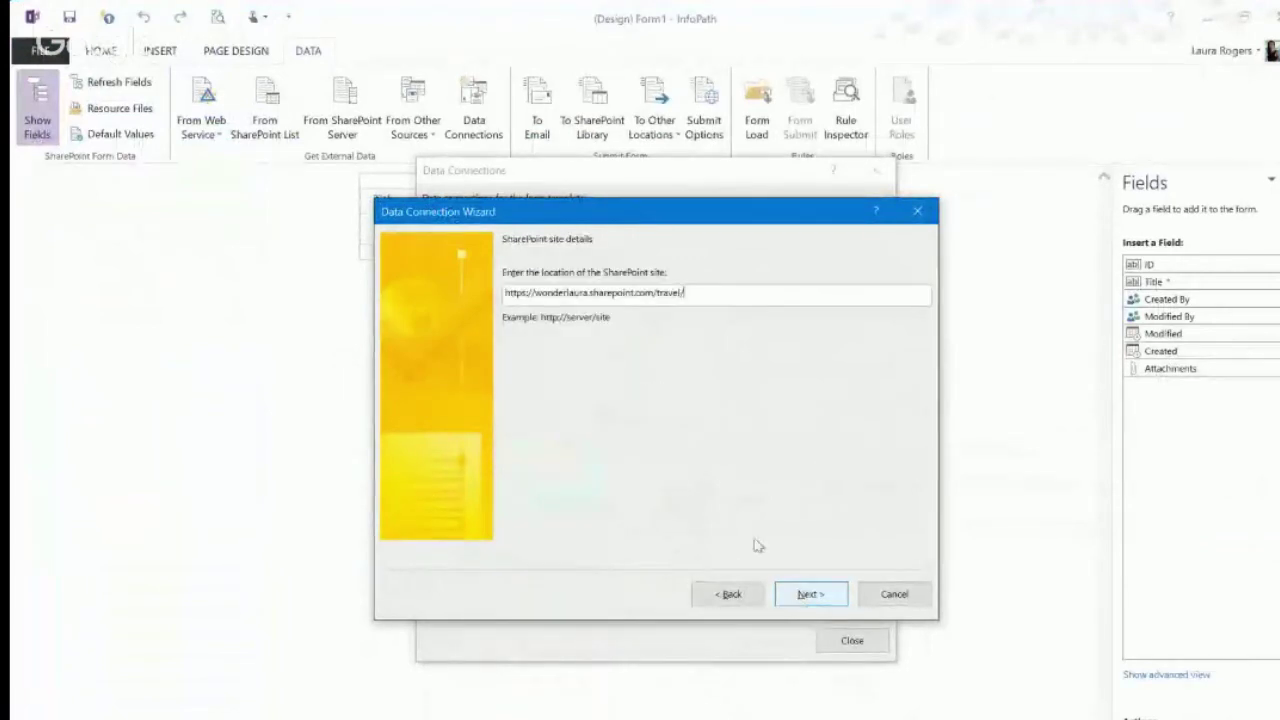
pyautogui.click(808, 594)
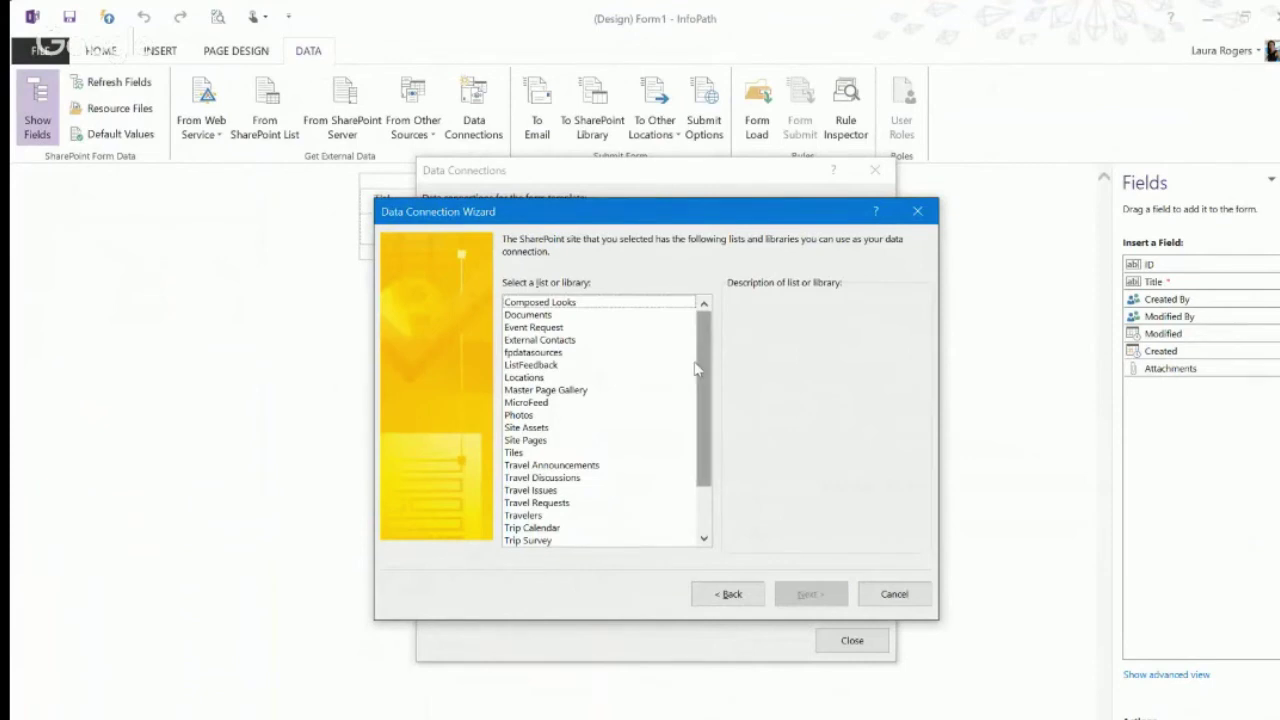
pyautogui.moveTo(697, 370); pyautogui.dragTo(651, 443)
pyautogui.click(534, 452)
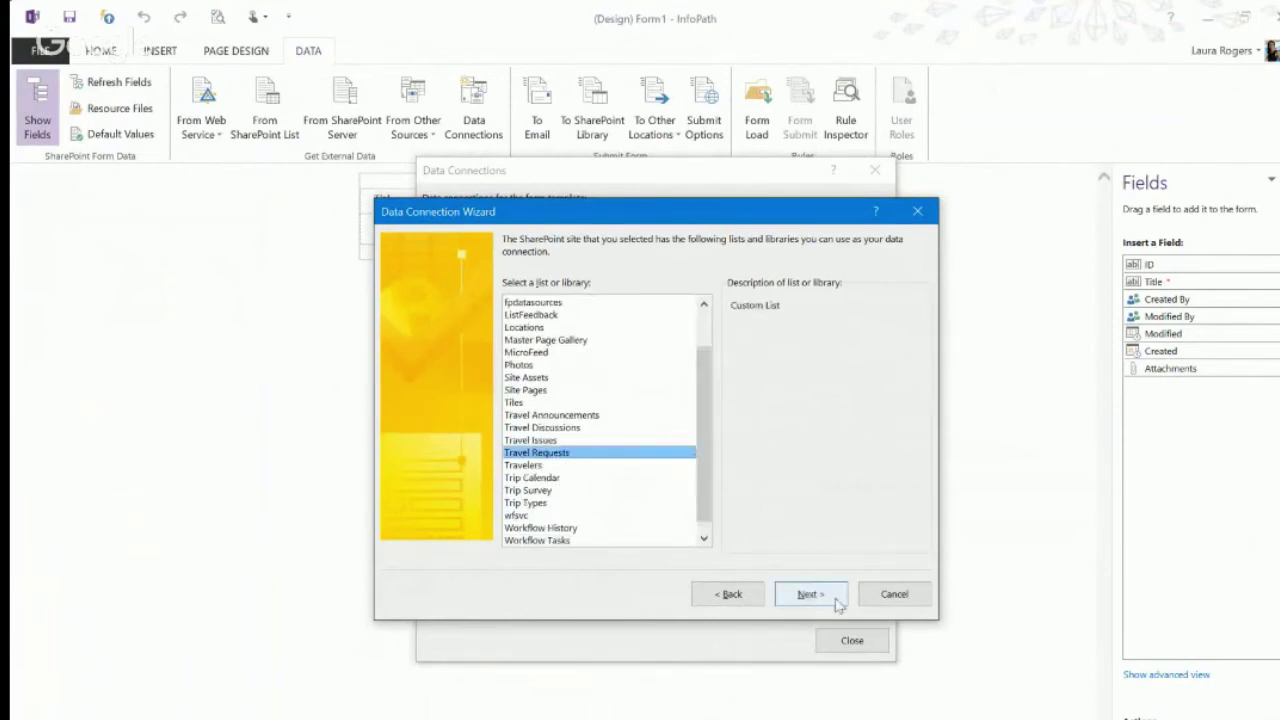
pyautogui.click(830, 595)
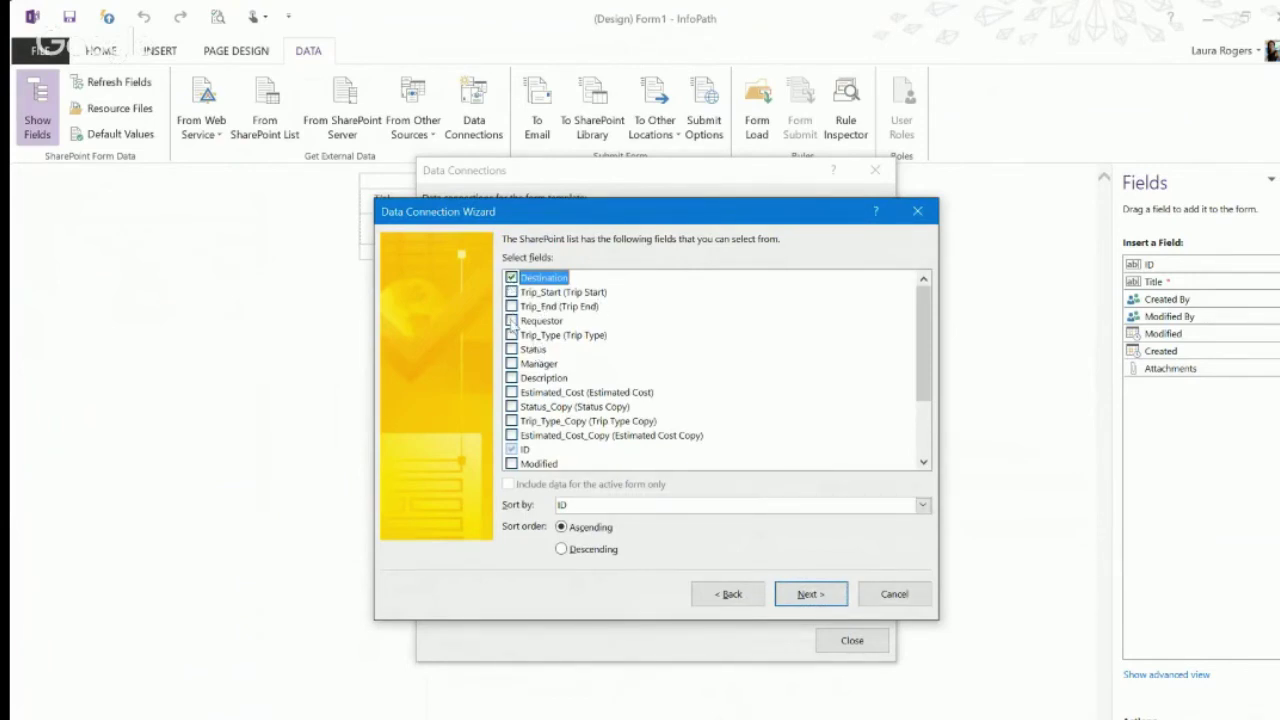
# Retrieve the Destination, Requestor and Status fields sorted by Modified in descending order, and finish the Travel Requests data connection.
pyautogui.click(512, 321)
pyautogui.click(710, 508)
pyautogui.click(711, 531)
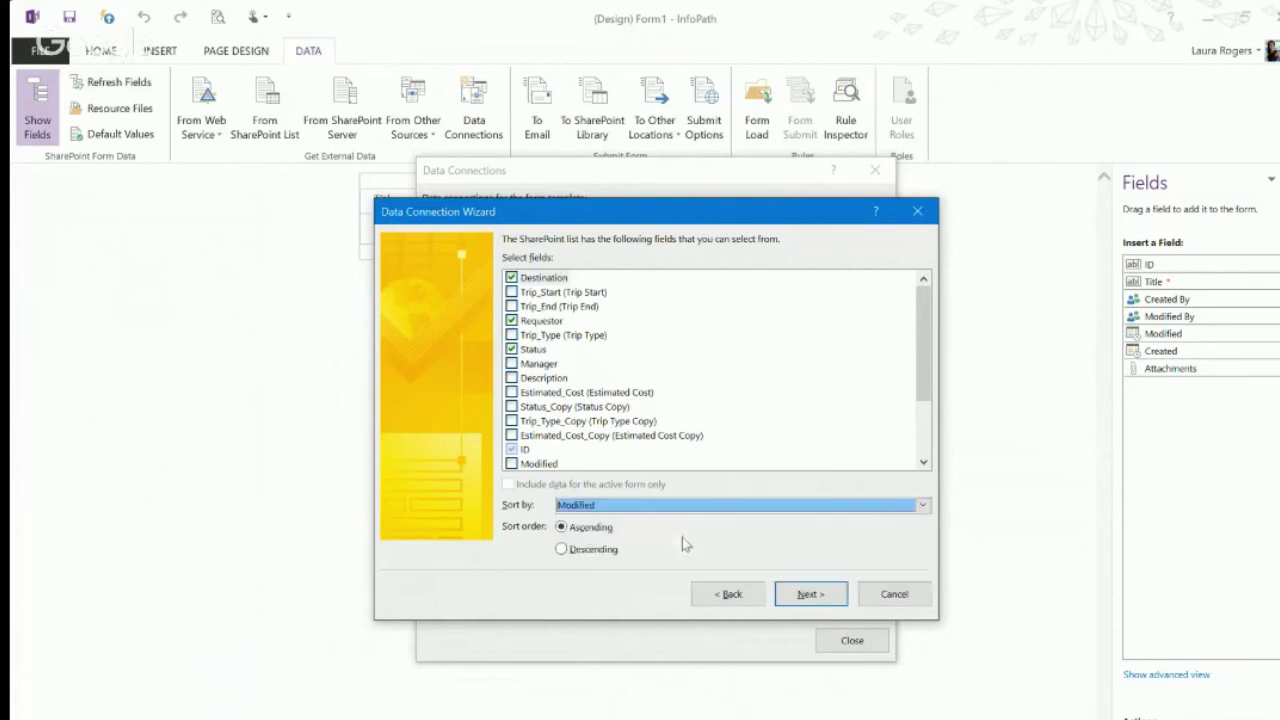
pyautogui.click(563, 551)
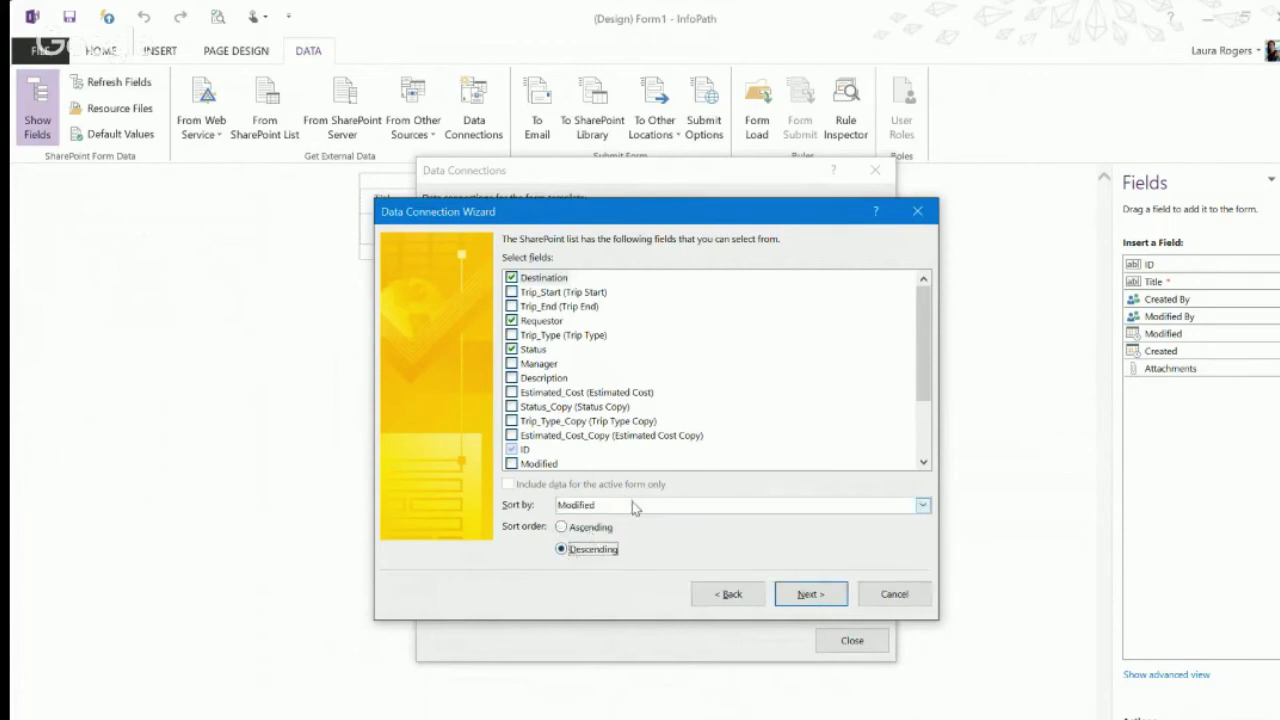
pyautogui.click(810, 596)
pyautogui.click(810, 596)
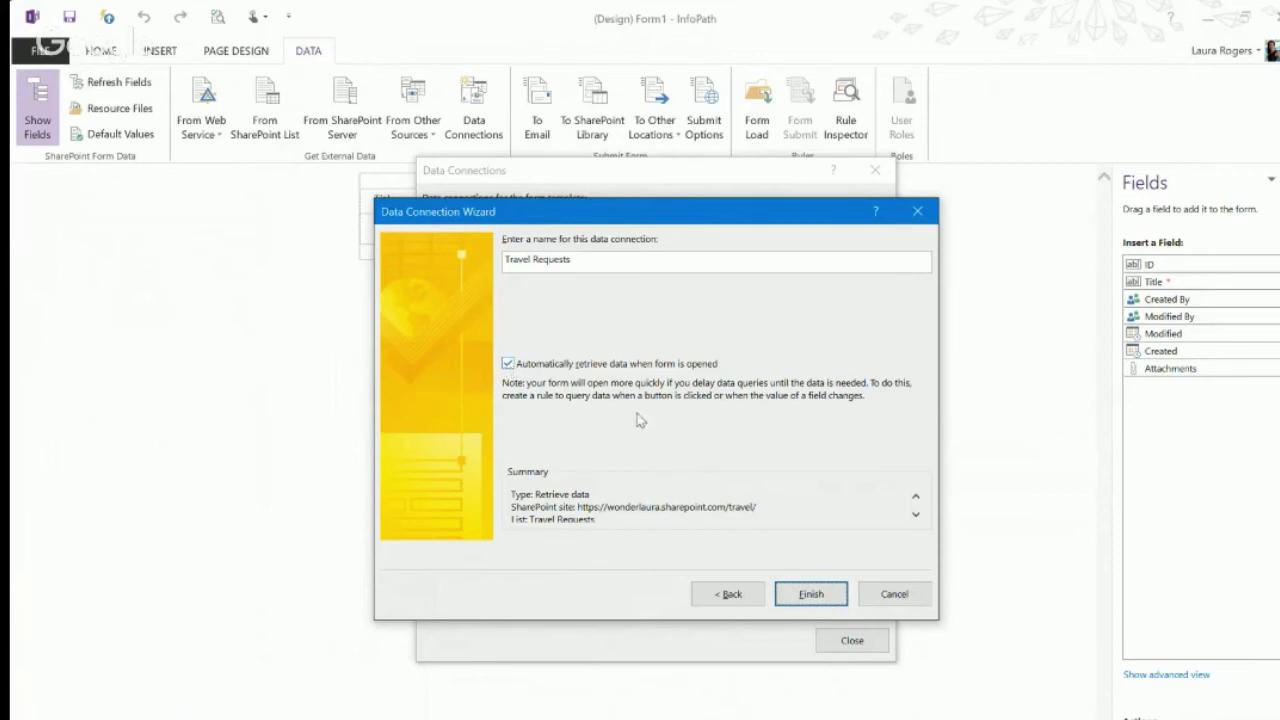
pyautogui.click(806, 594)
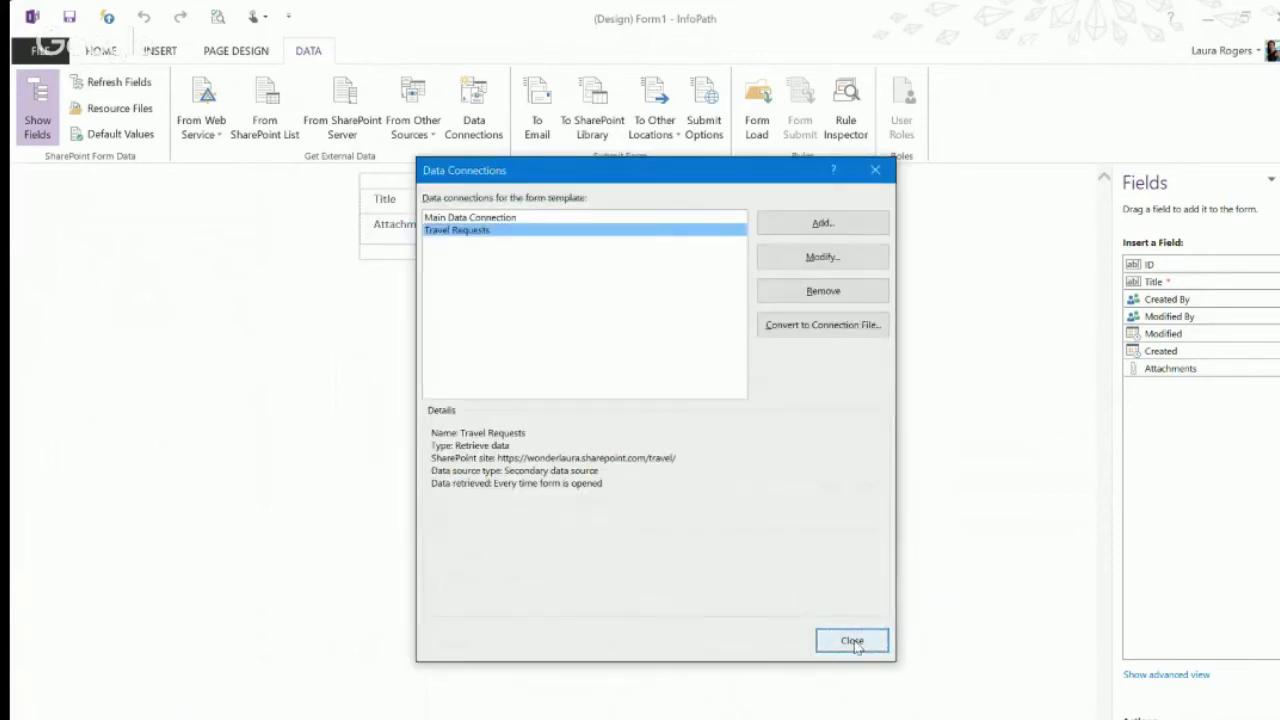
pyautogui.click(852, 641)
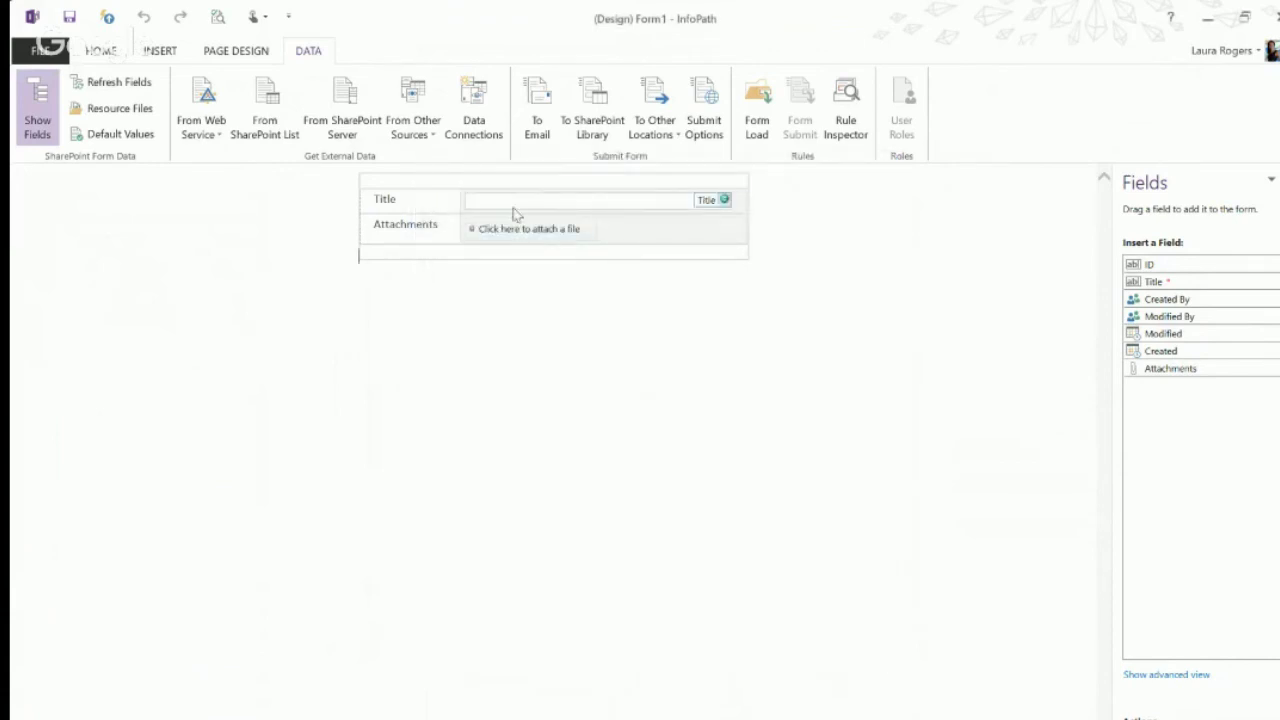
# Delete the default layout table with the Title and Attachments fields from the form.
pyautogui.click(417, 186)
pyautogui.click(355, 171)
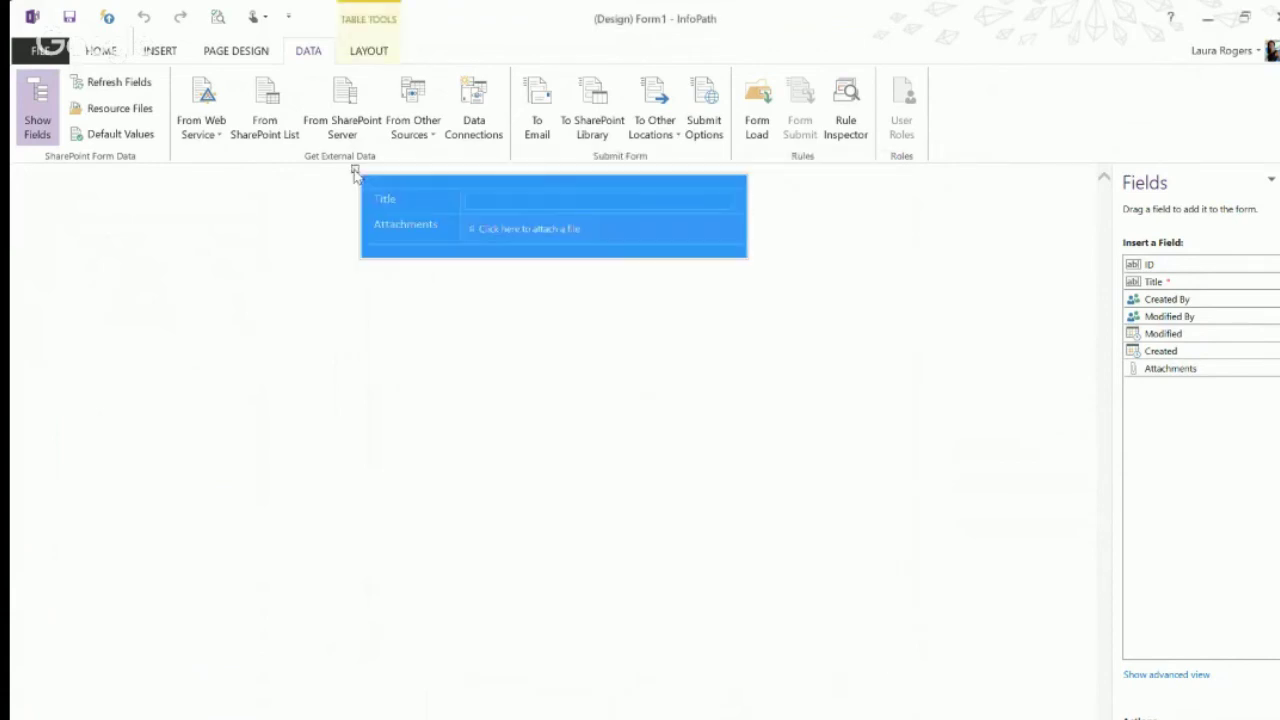
pyautogui.press('Delete')
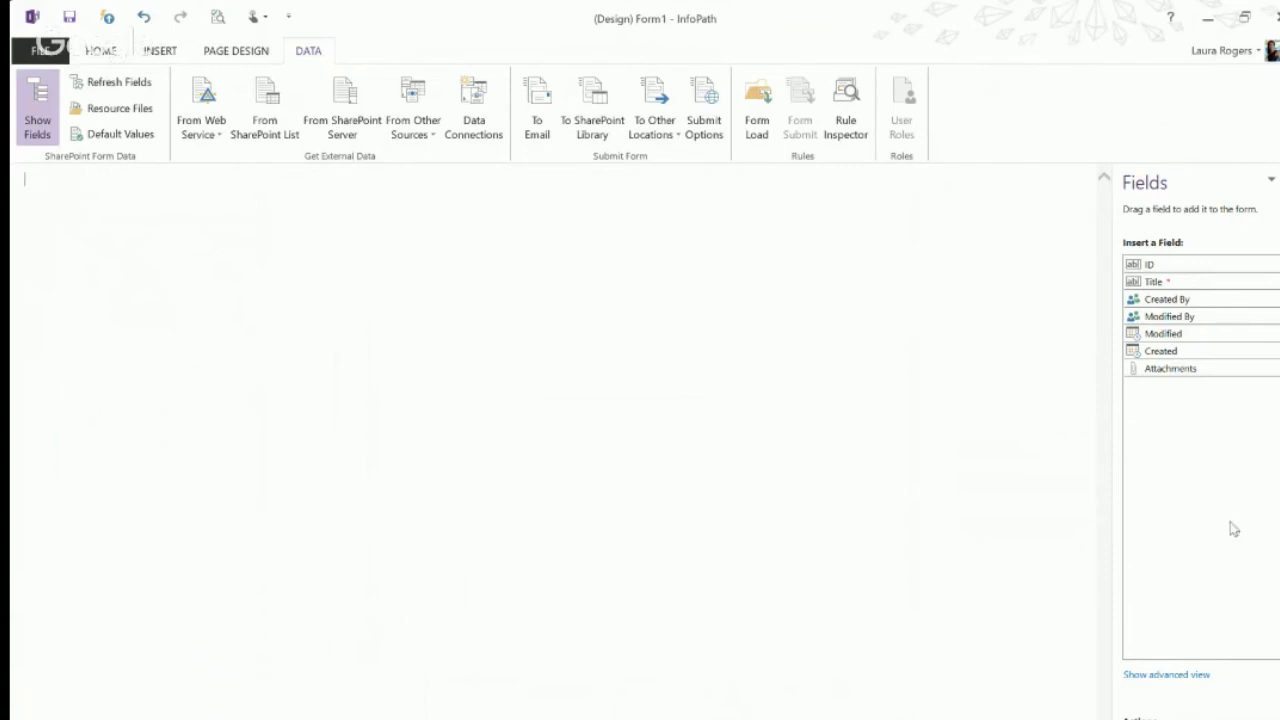
# Insert the Travel Requests secondary data source's SharePointListItem_RW group into the blank form as a repeating table.
pyautogui.click(1180, 676)
pyautogui.click(1160, 264)
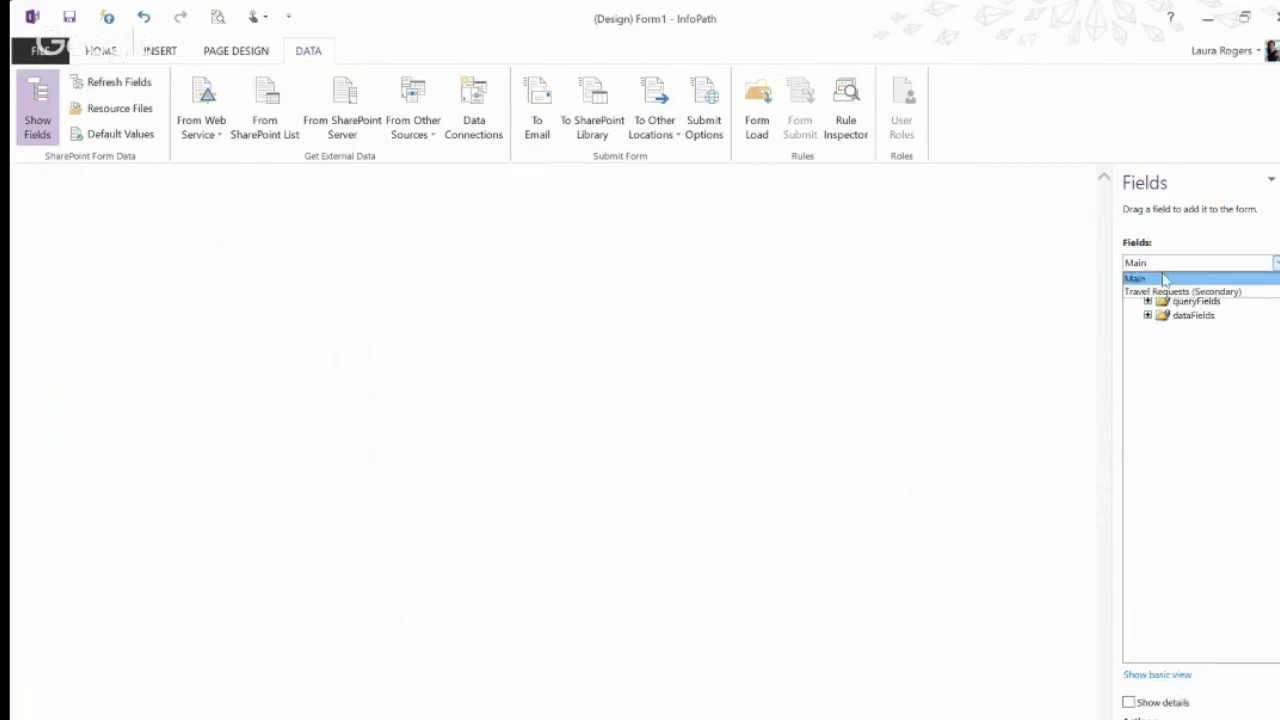
pyautogui.click(1165, 289)
pyautogui.click(1147, 315)
pyautogui.click(1163, 329)
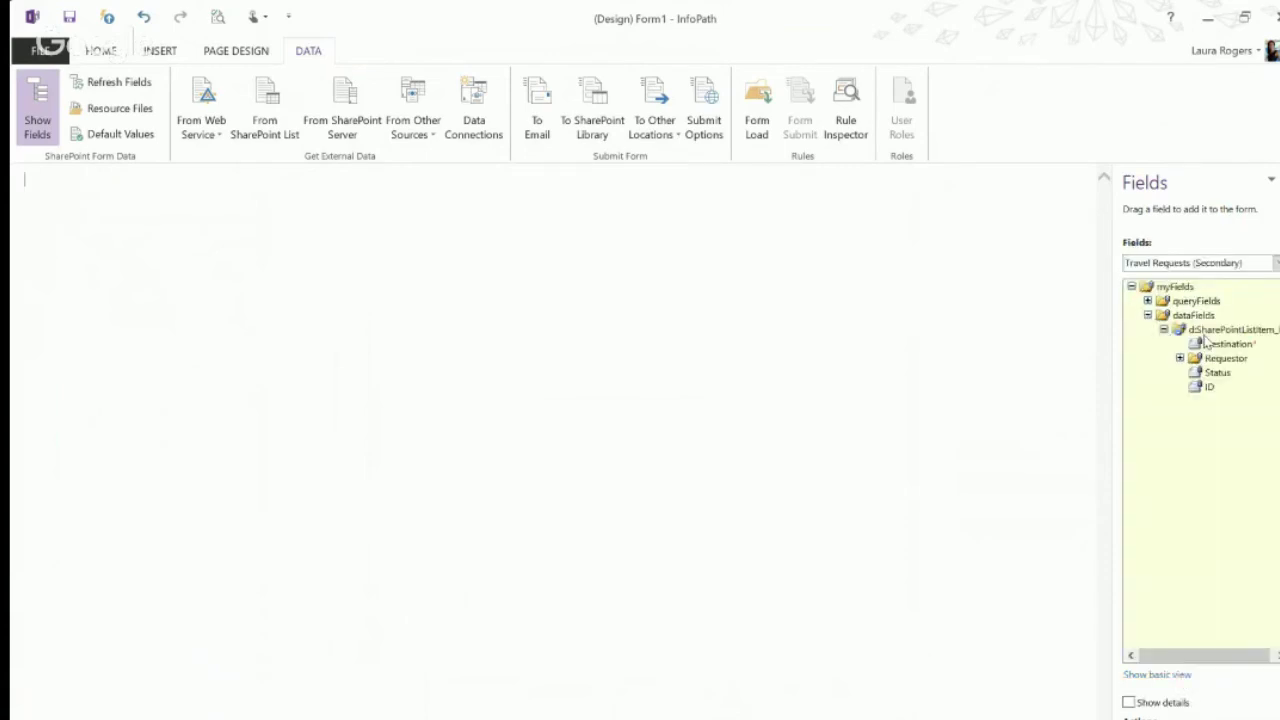
pyautogui.moveTo(1249, 329); pyautogui.dragTo(378, 259)
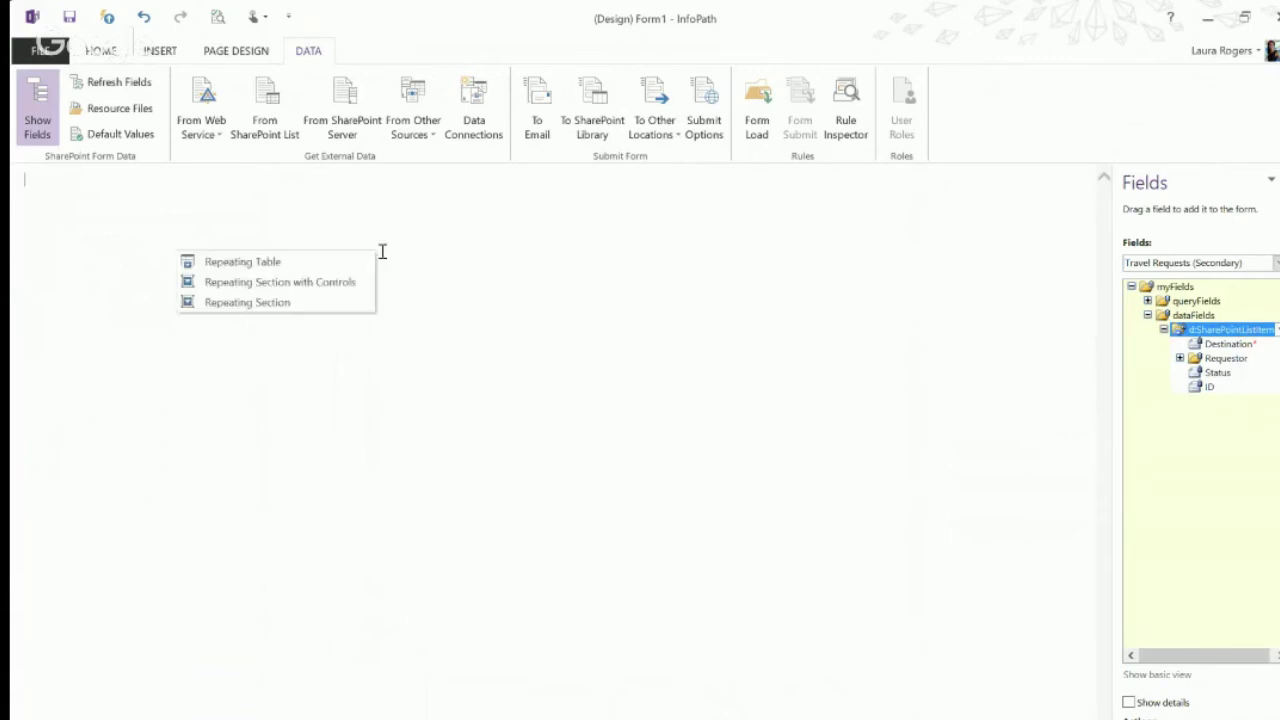
pyautogui.click(288, 264)
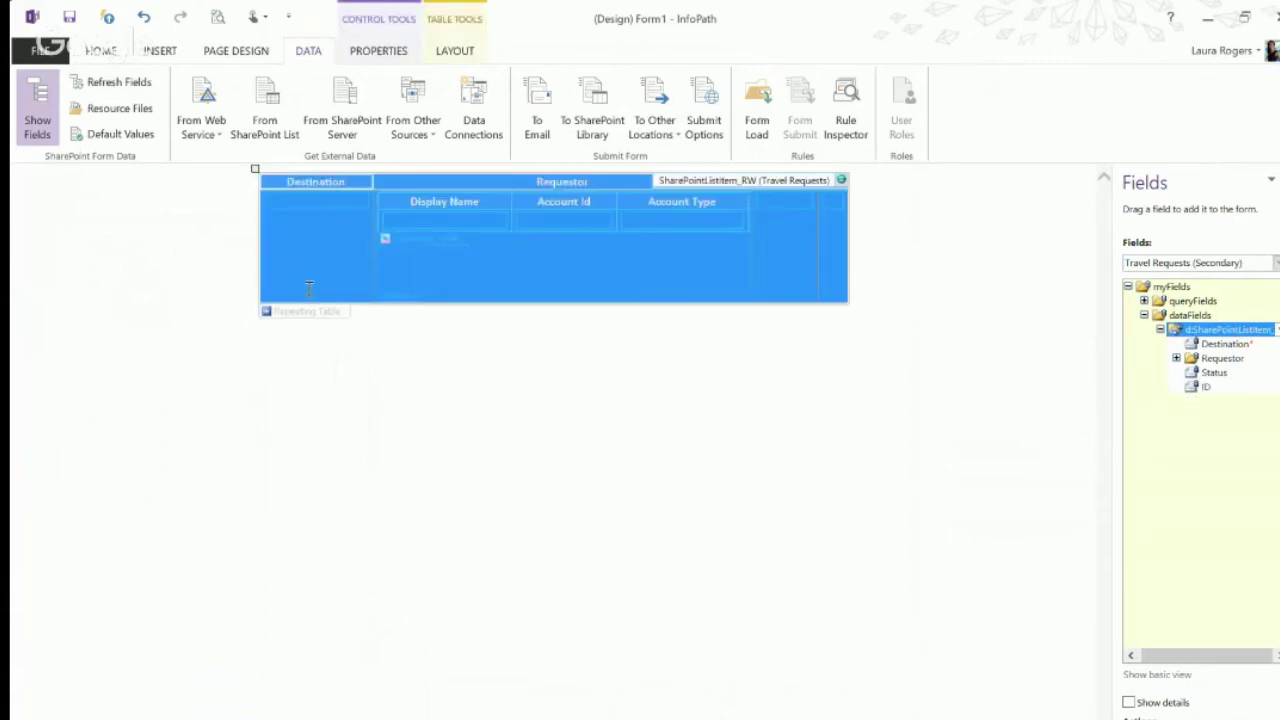
# Delete the nested Requestor section with its person table from the repeating table's Requestor column.
pyautogui.click(429, 278)
pyautogui.click(430, 243)
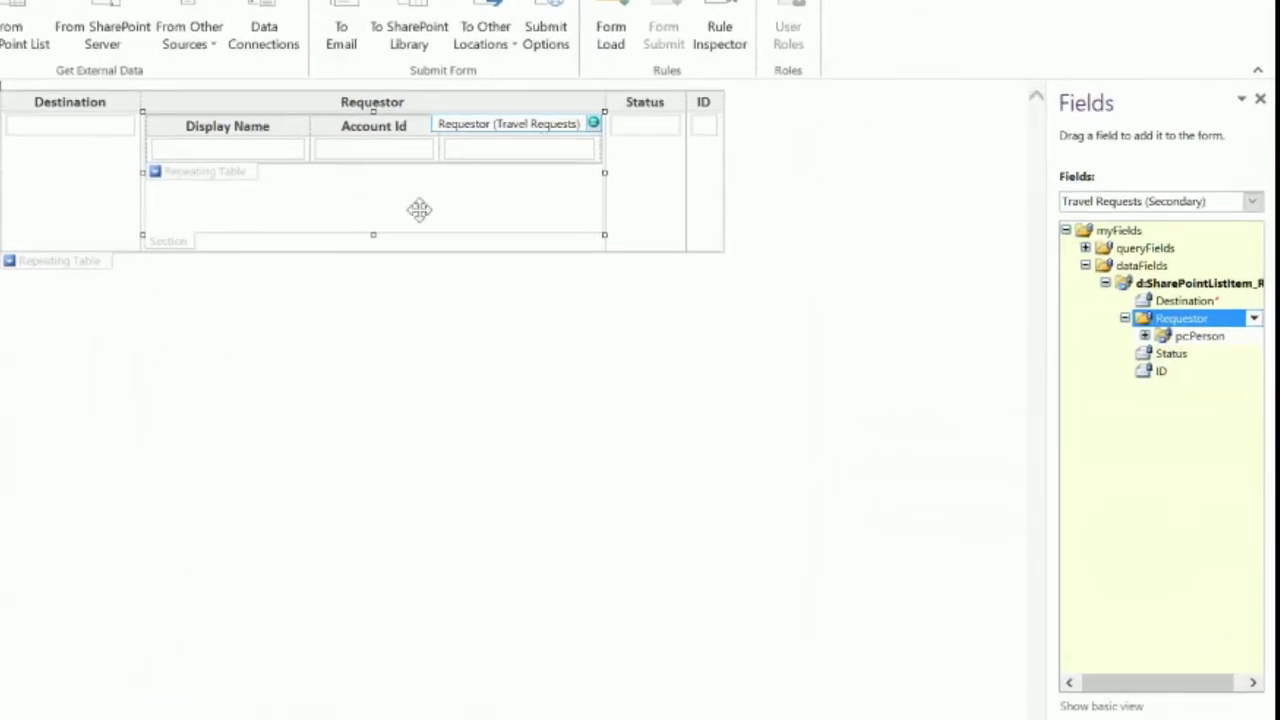
pyautogui.press('Delete')
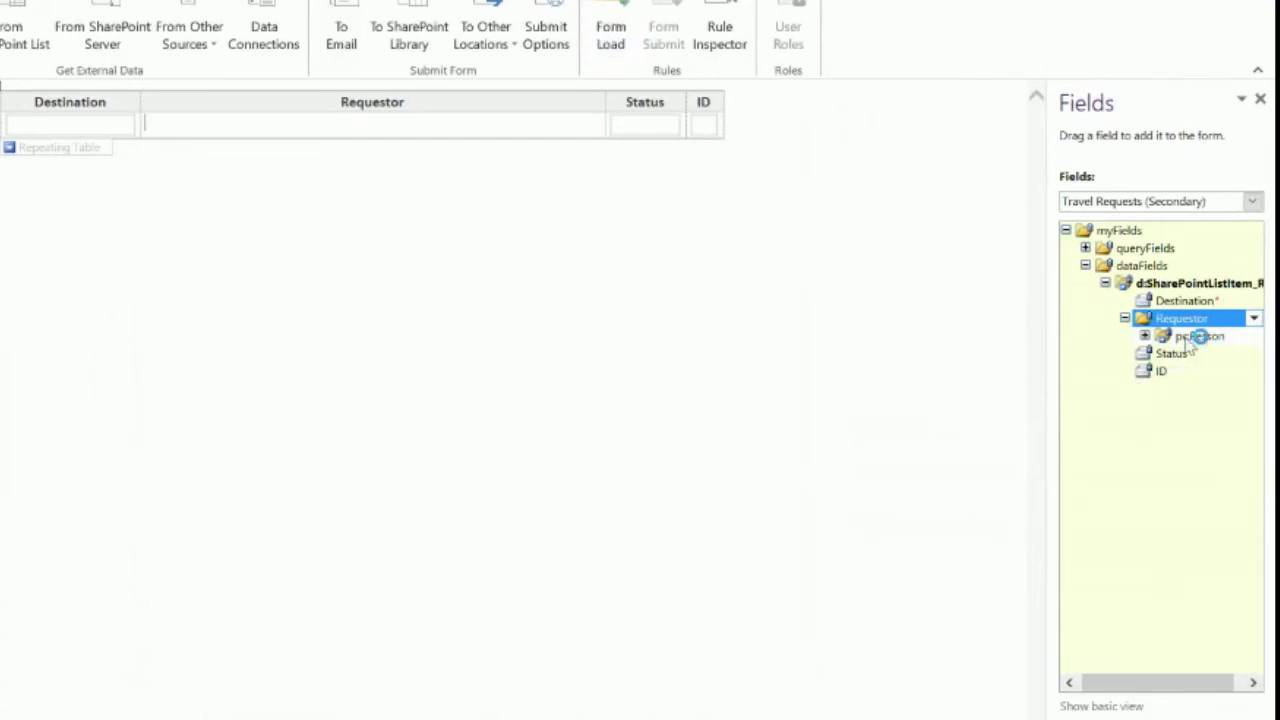
# Insert the requestor's DisplayName field into the empty Requestor cell as a repeating Calculated Value control.
pyautogui.click(1145, 336)
pyautogui.click(1232, 354)
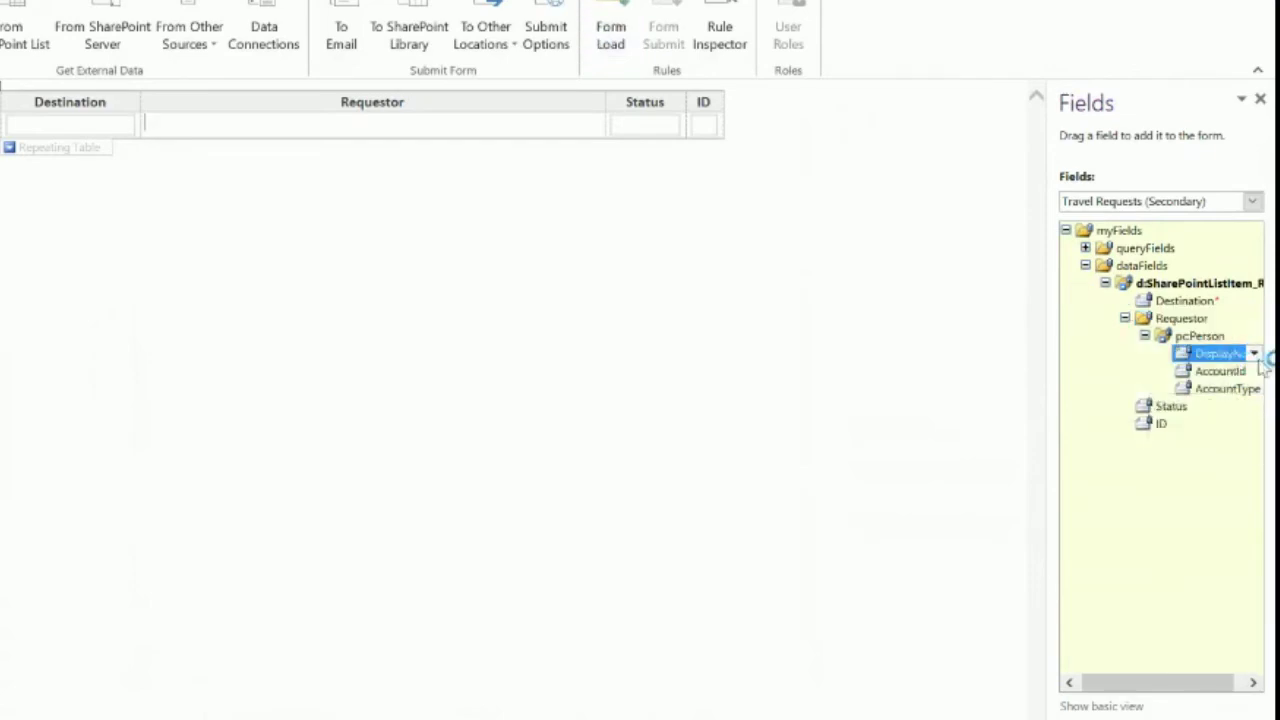
pyautogui.click(1255, 355)
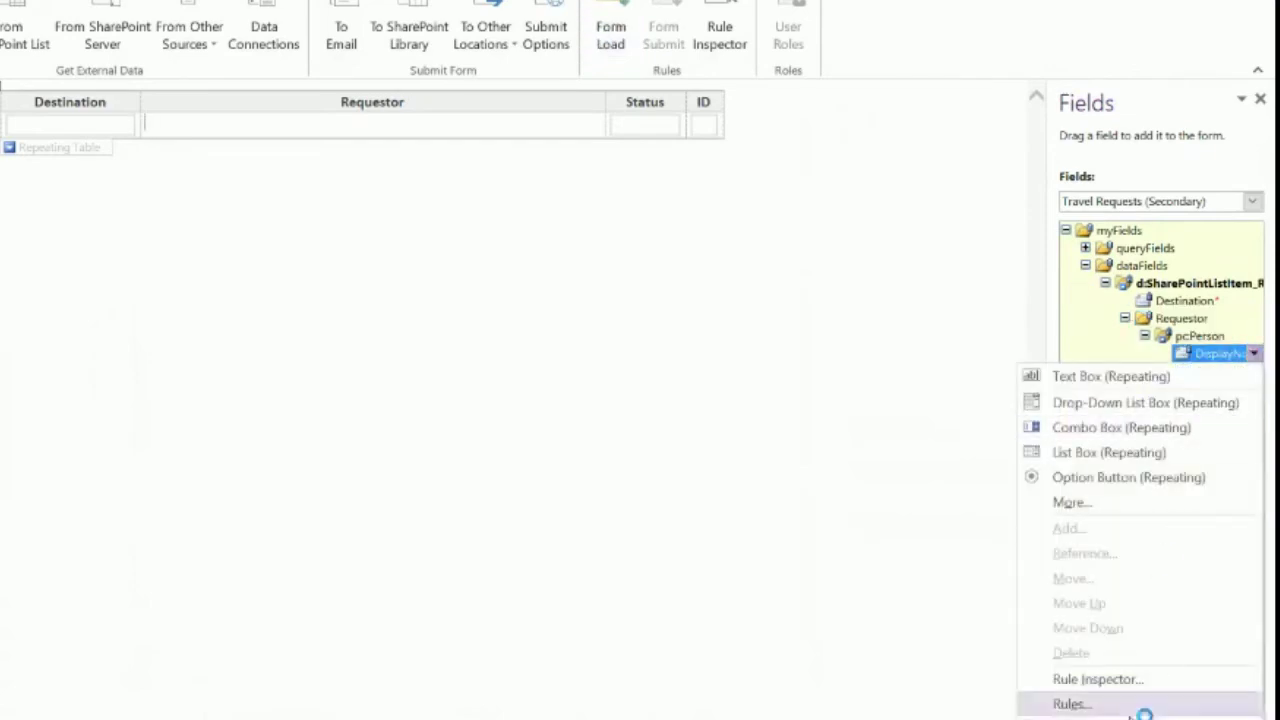
pyautogui.click(1128, 500)
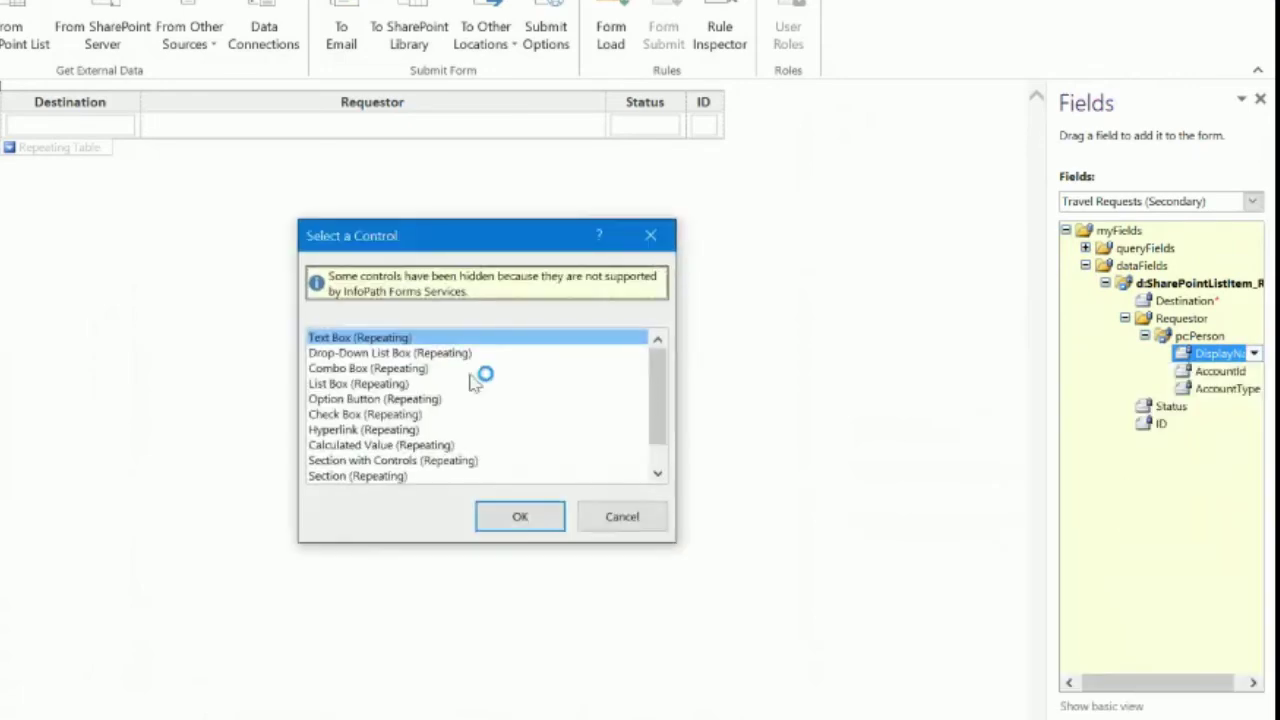
pyautogui.click(460, 445)
pyautogui.click(519, 516)
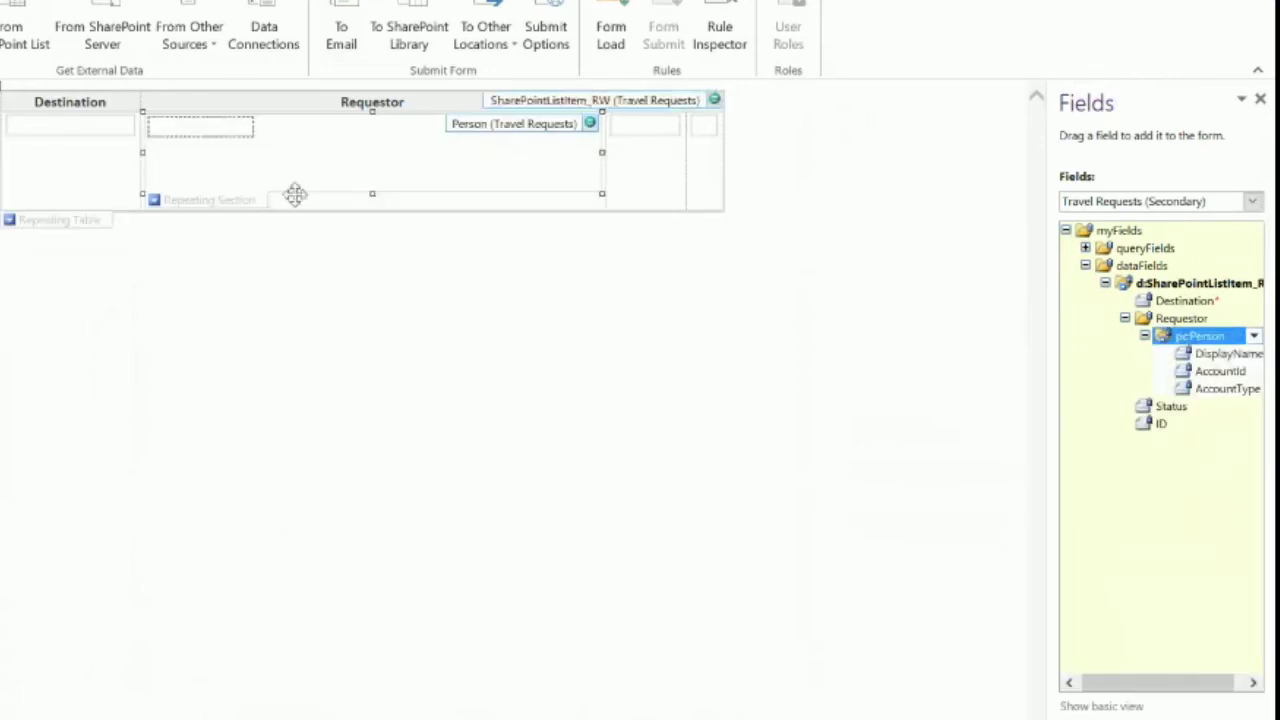
# Remove the blank lines below the calculated value inside the Requestor cell's repeating section.
pyautogui.click(220, 170)
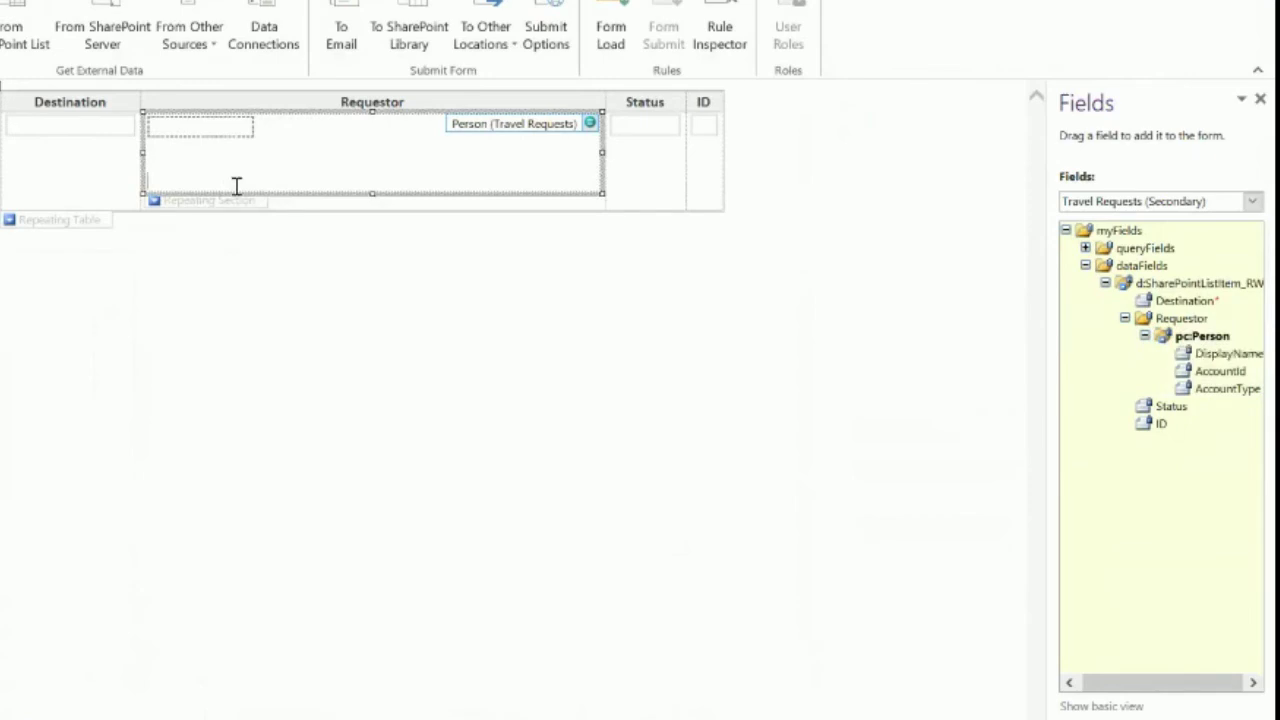
pyautogui.press('BackSpace')
pyautogui.press('BackSpace')
pyautogui.press('BackSpace')
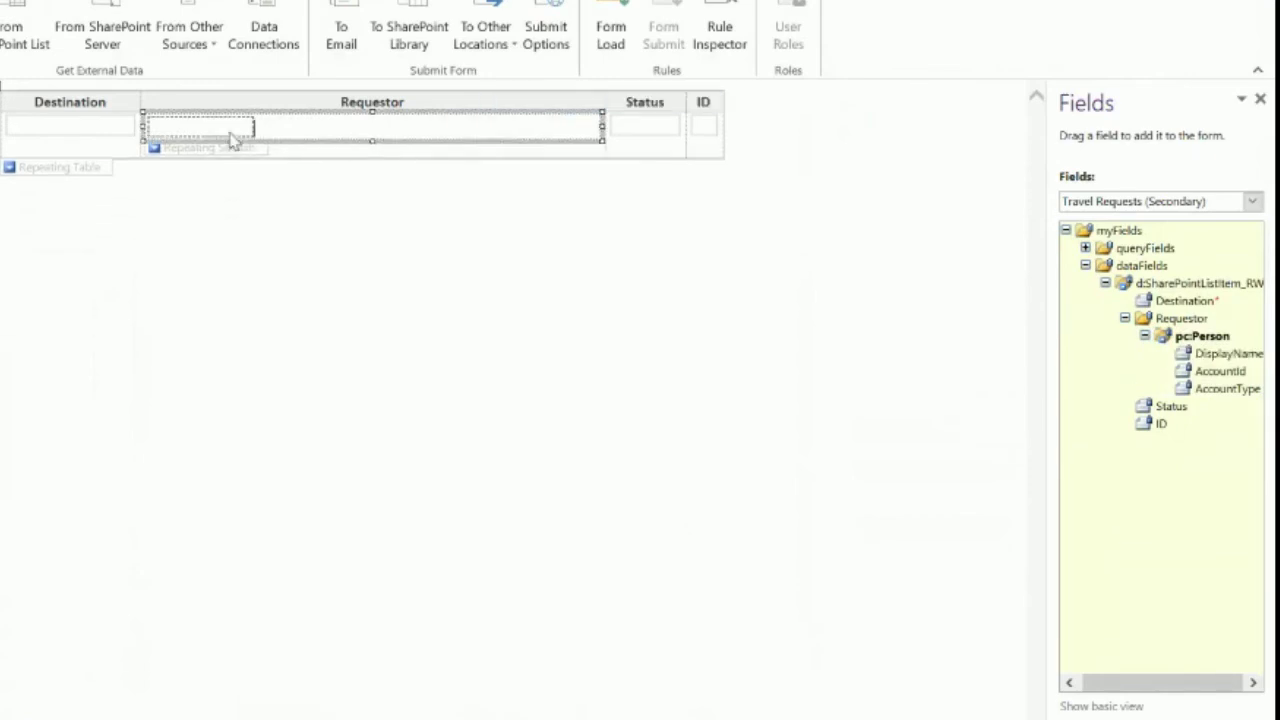
pyautogui.click(229, 137)
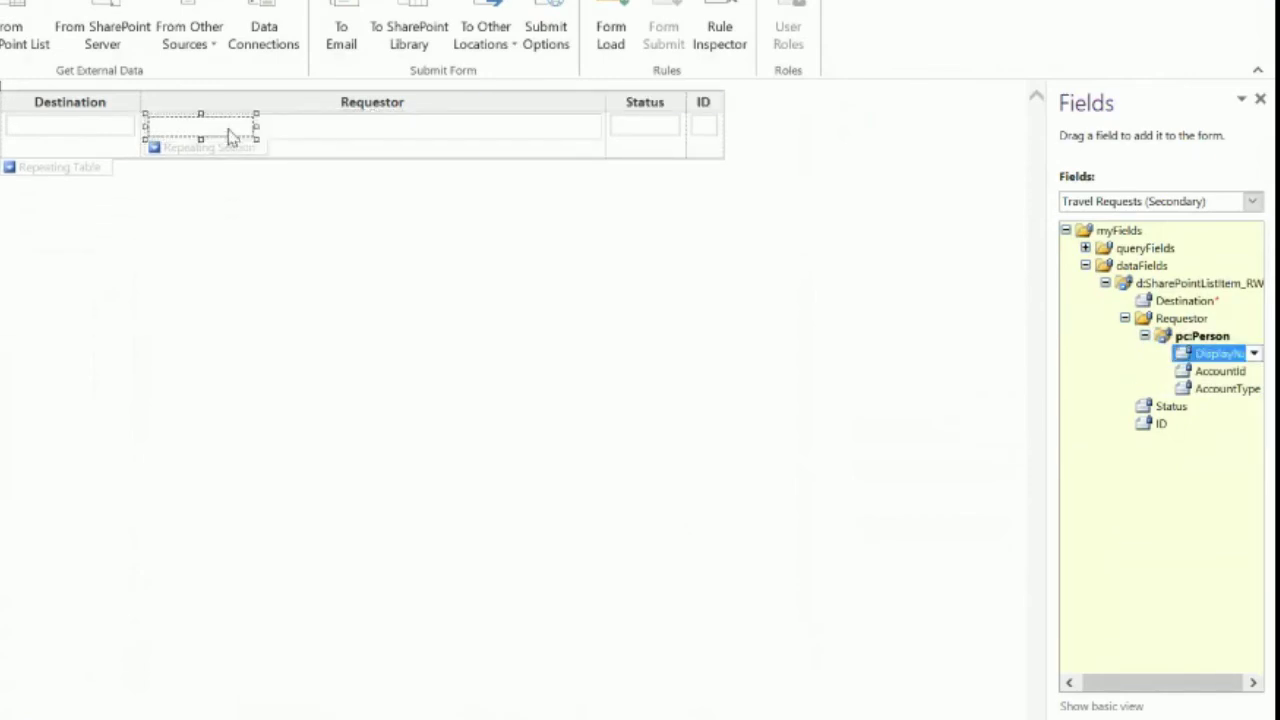
pyautogui.doubleClick(229, 137)
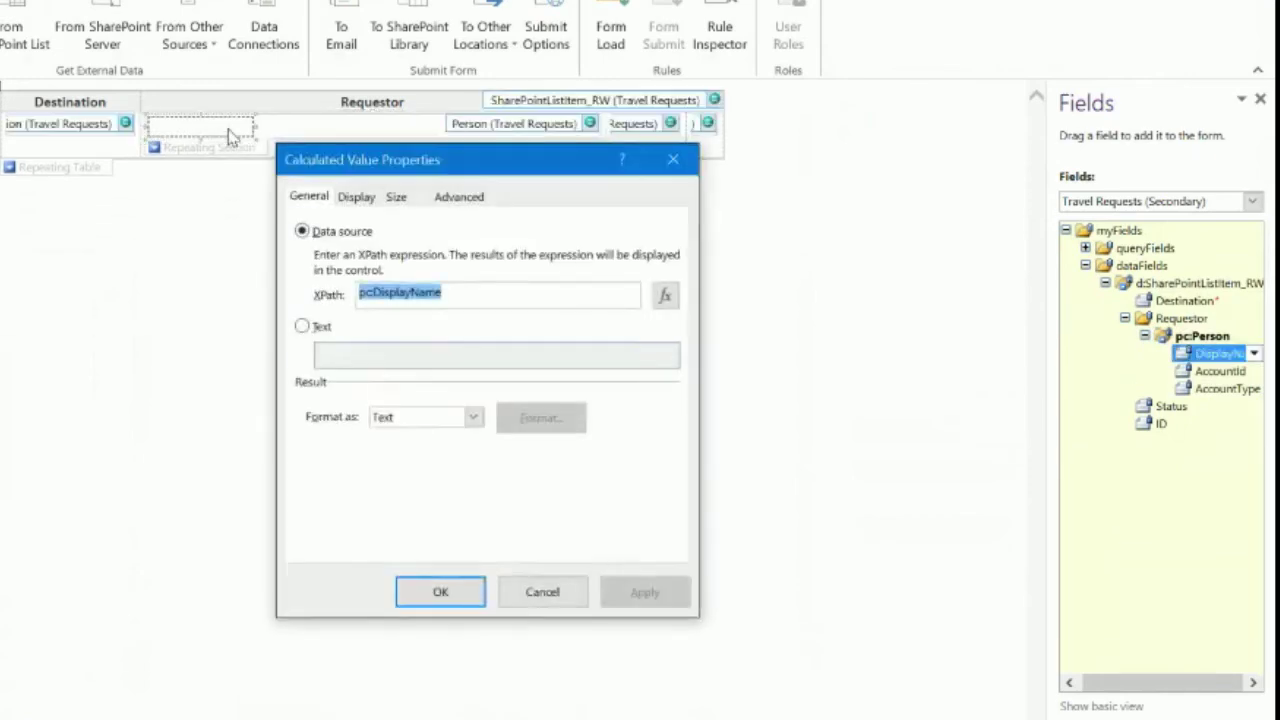
pyautogui.click(355, 197)
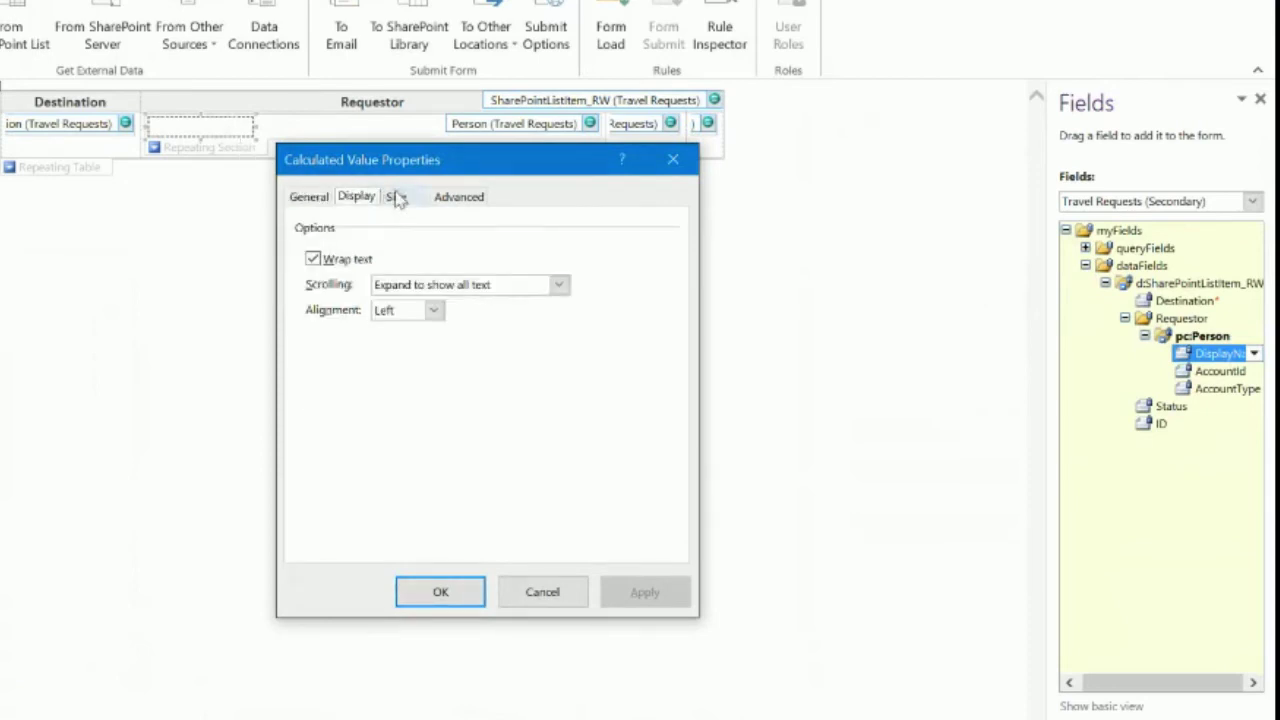
pyautogui.click(395, 197)
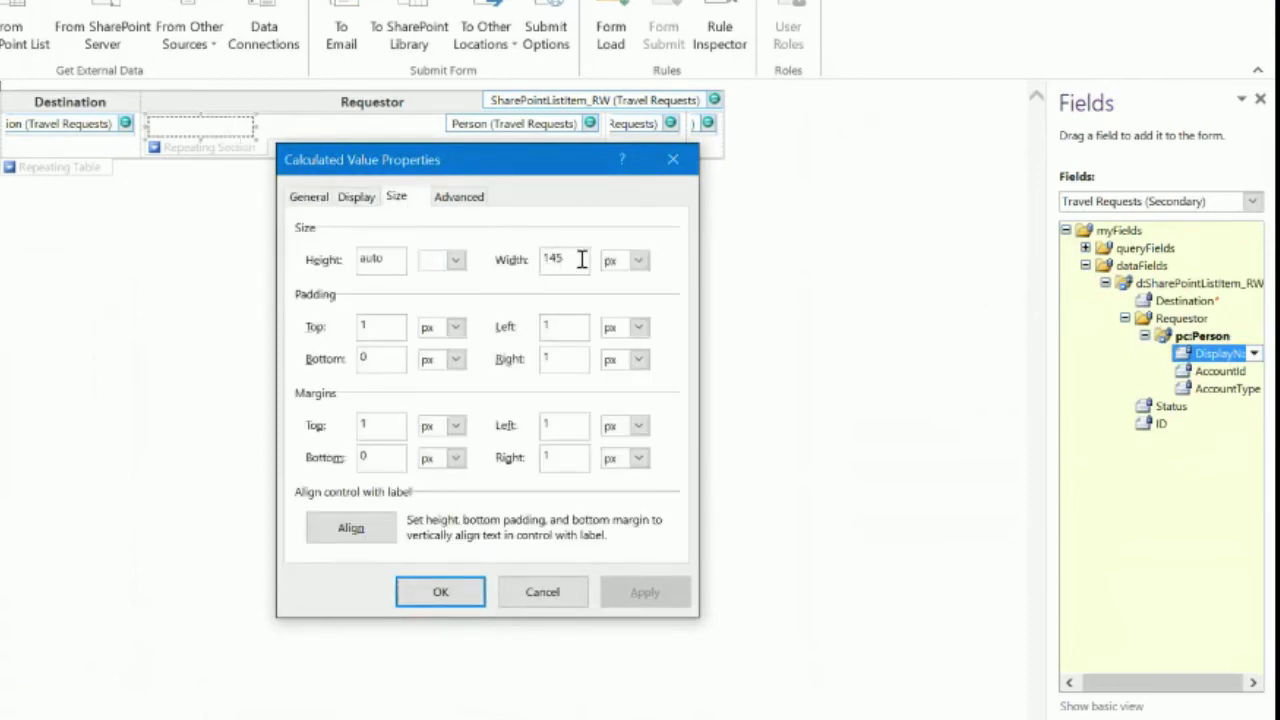
pyautogui.click(671, 160)
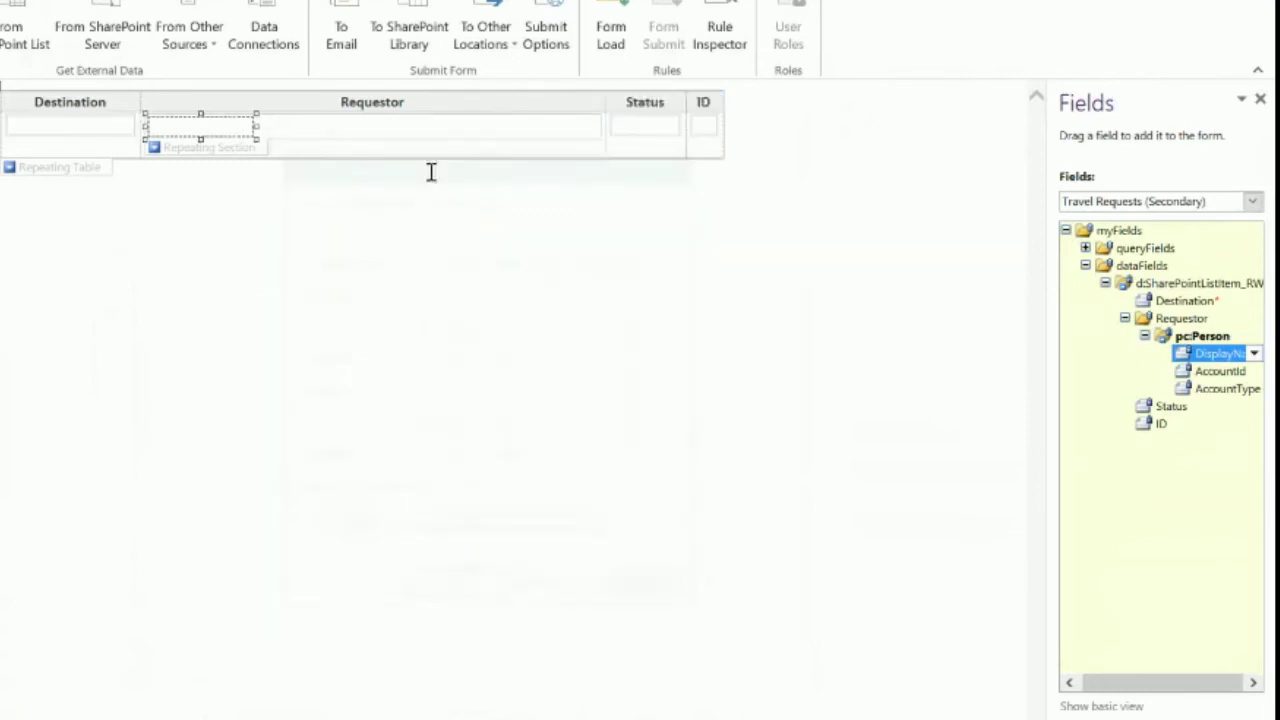
# Widen the DisplayName calculated value and narrow the Requestor column so the Status column gains the freed width.
pyautogui.moveTo(257, 128); pyautogui.dragTo(435, 128)
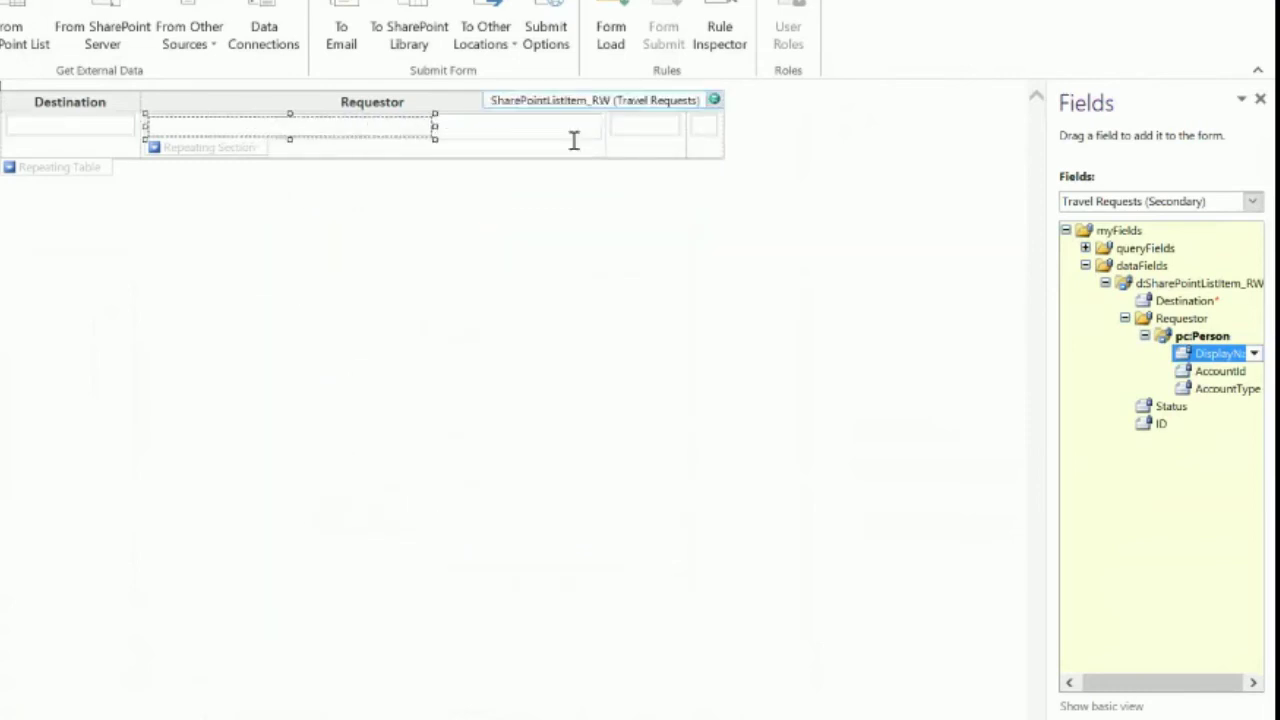
pyautogui.moveTo(604, 101); pyautogui.dragTo(465, 100)
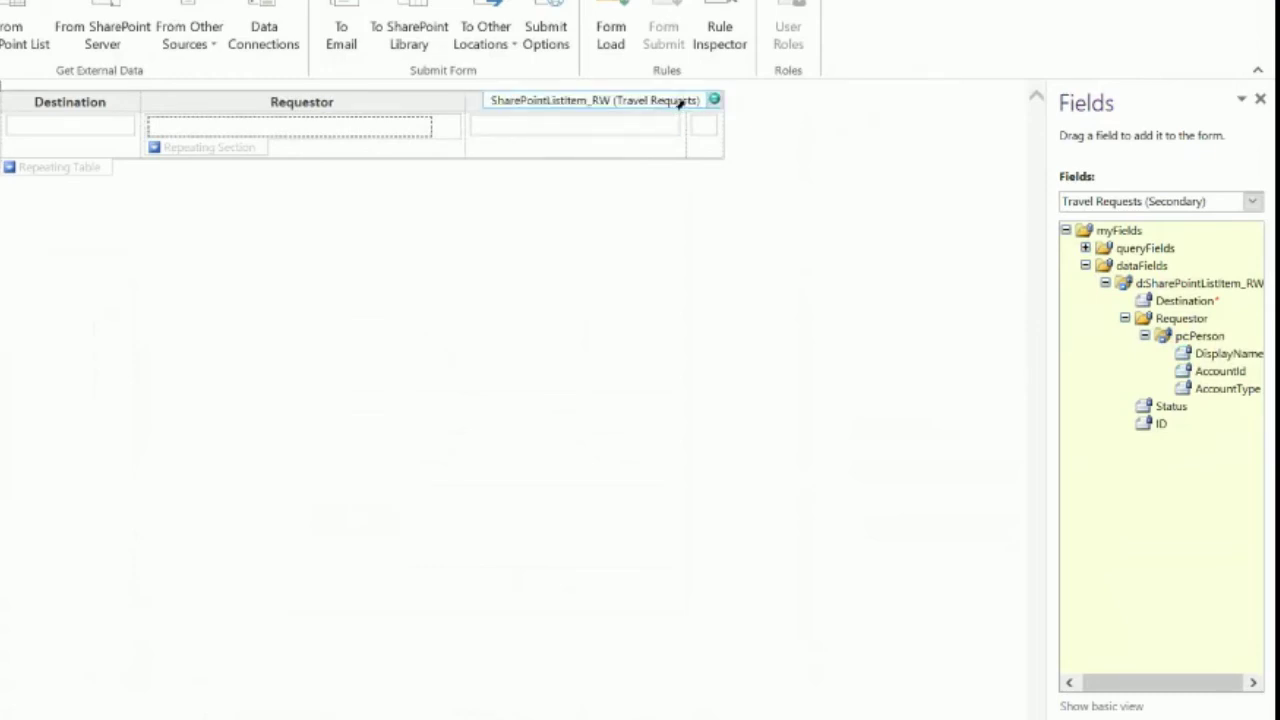
pyautogui.click(608, 140)
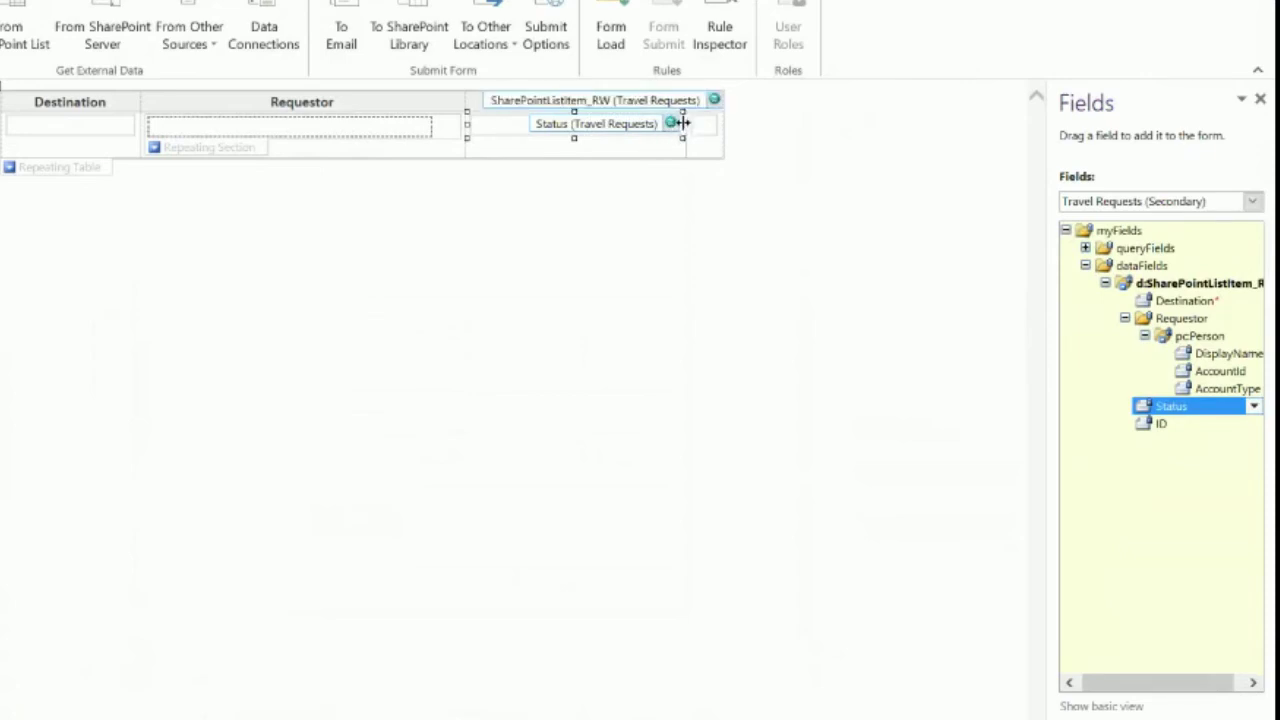
# Delete the ID text box and the ID heading from the last table column, leaving its data cell ready for content.
pyautogui.click(706, 128)
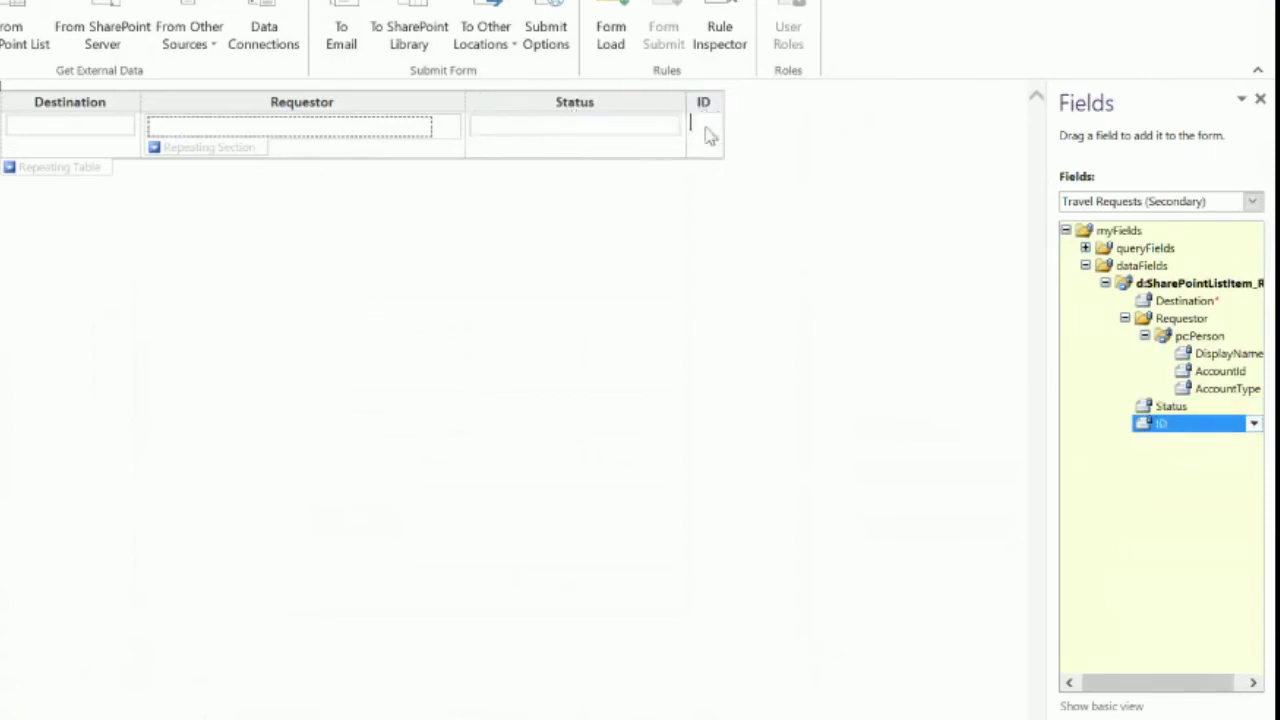
pyautogui.click(708, 102)
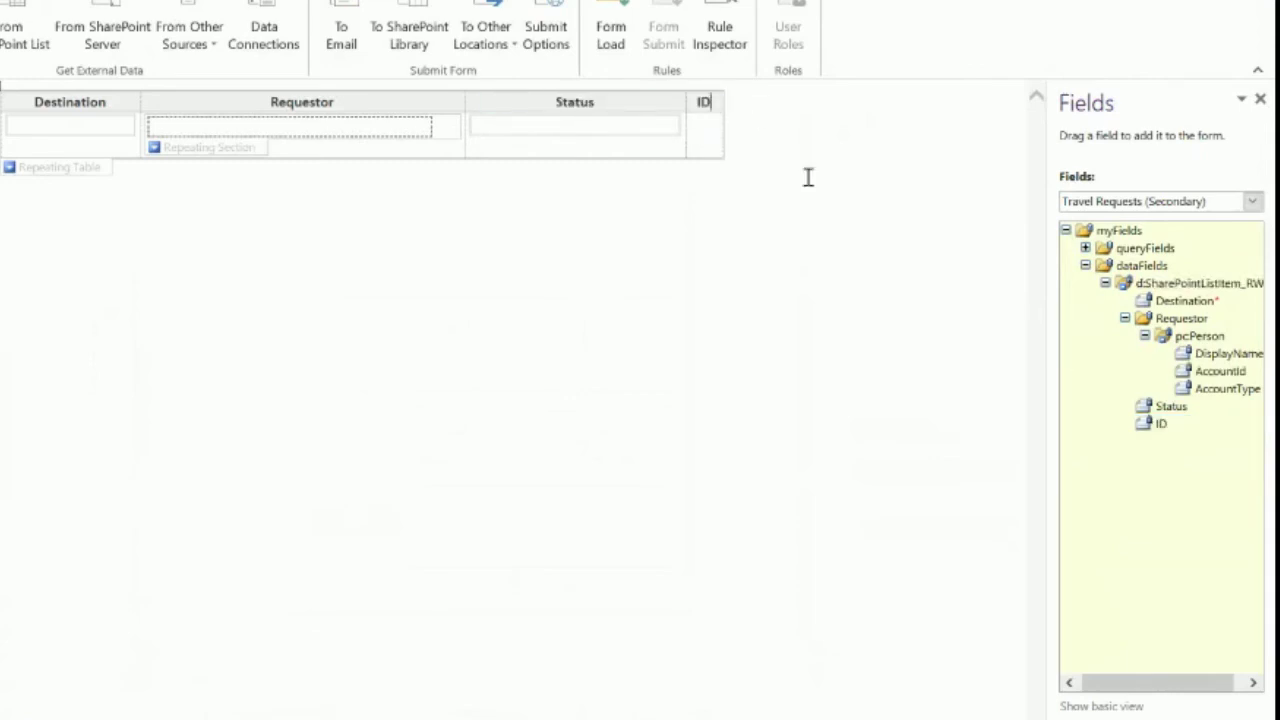
pyautogui.click(704, 129)
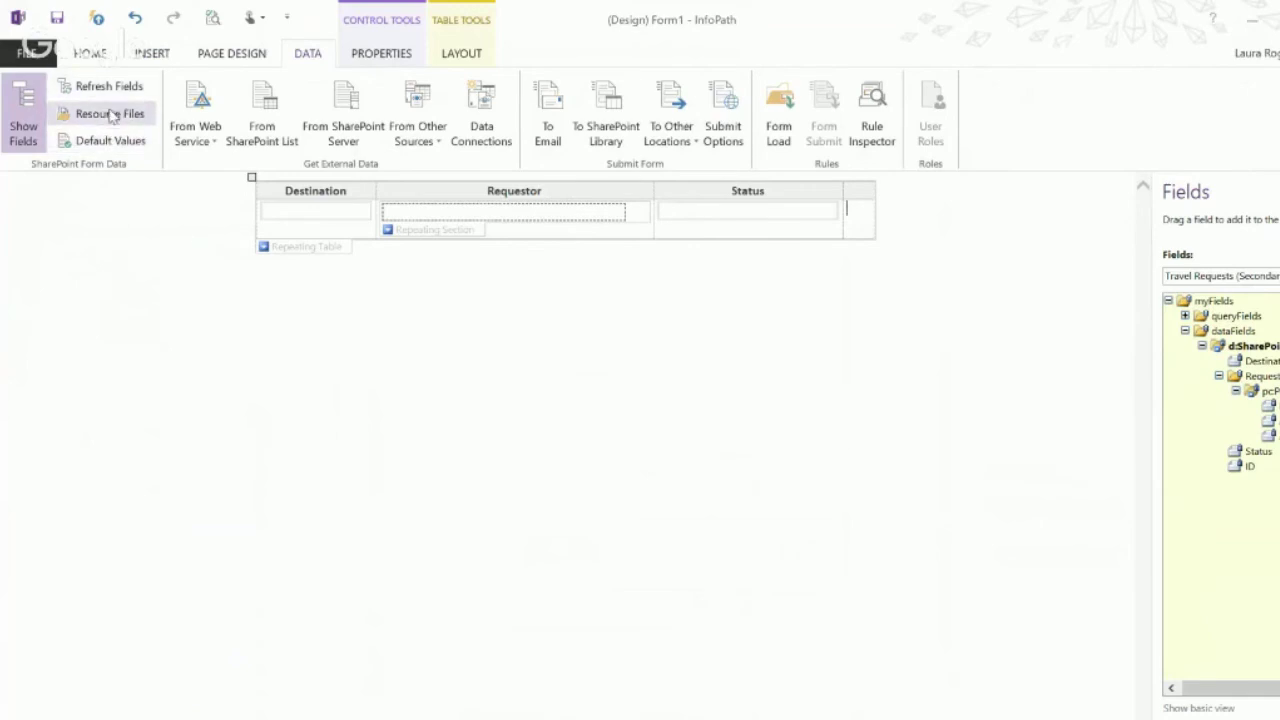
# Start adding a resource file to the form template and browse to the metro folder in the company OneDrive's Pictures.
pyautogui.click(110, 116)
pyautogui.click(762, 366)
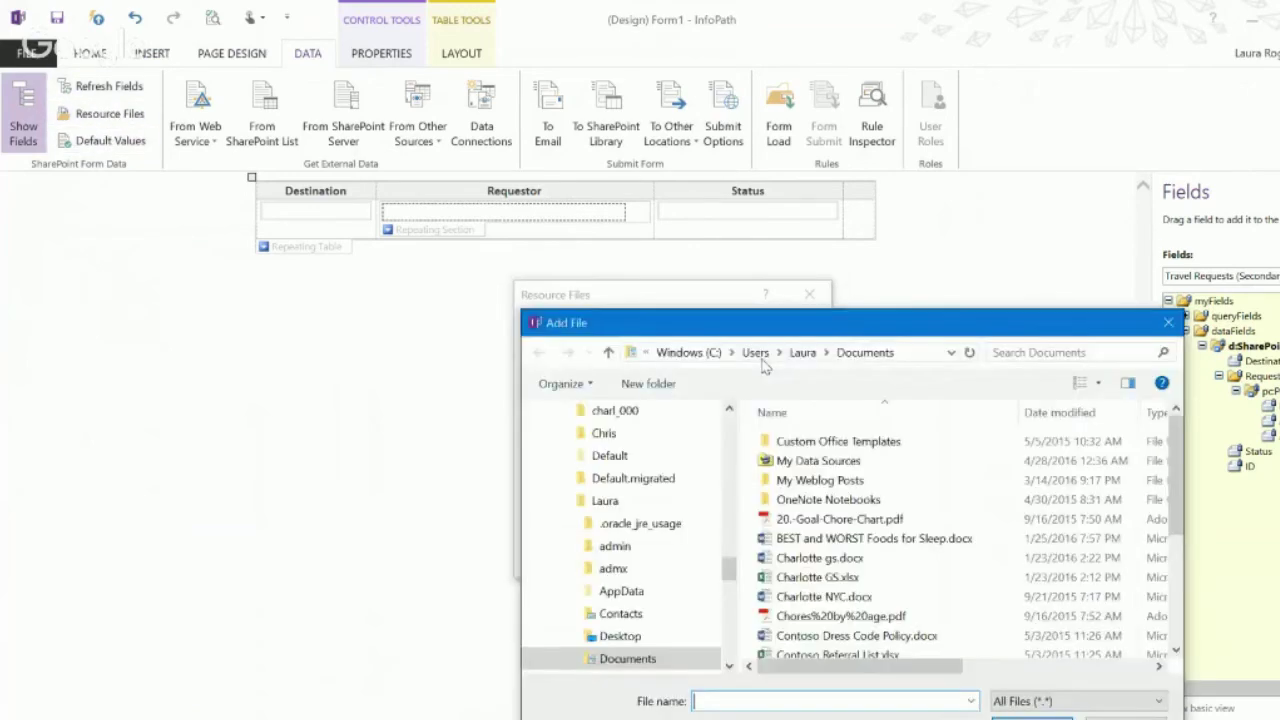
pyautogui.moveTo(729, 566); pyautogui.dragTo(745, 472)
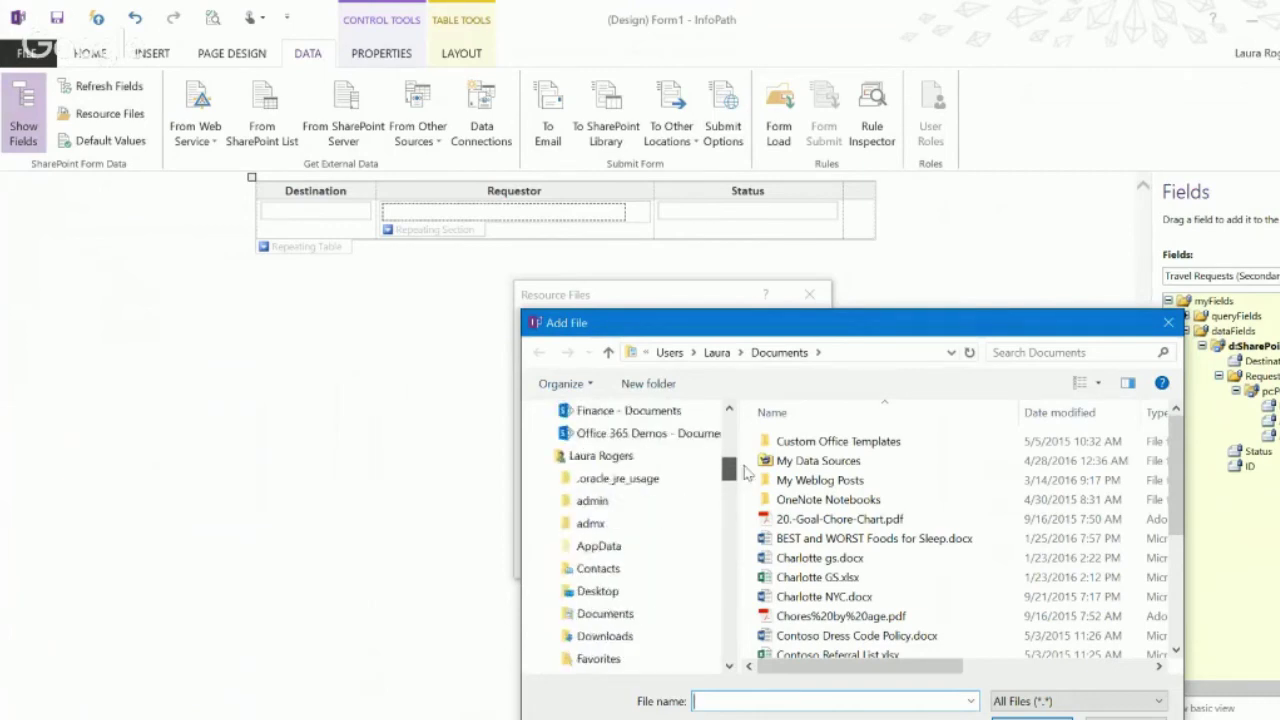
pyautogui.scroll(3, 745, 472)
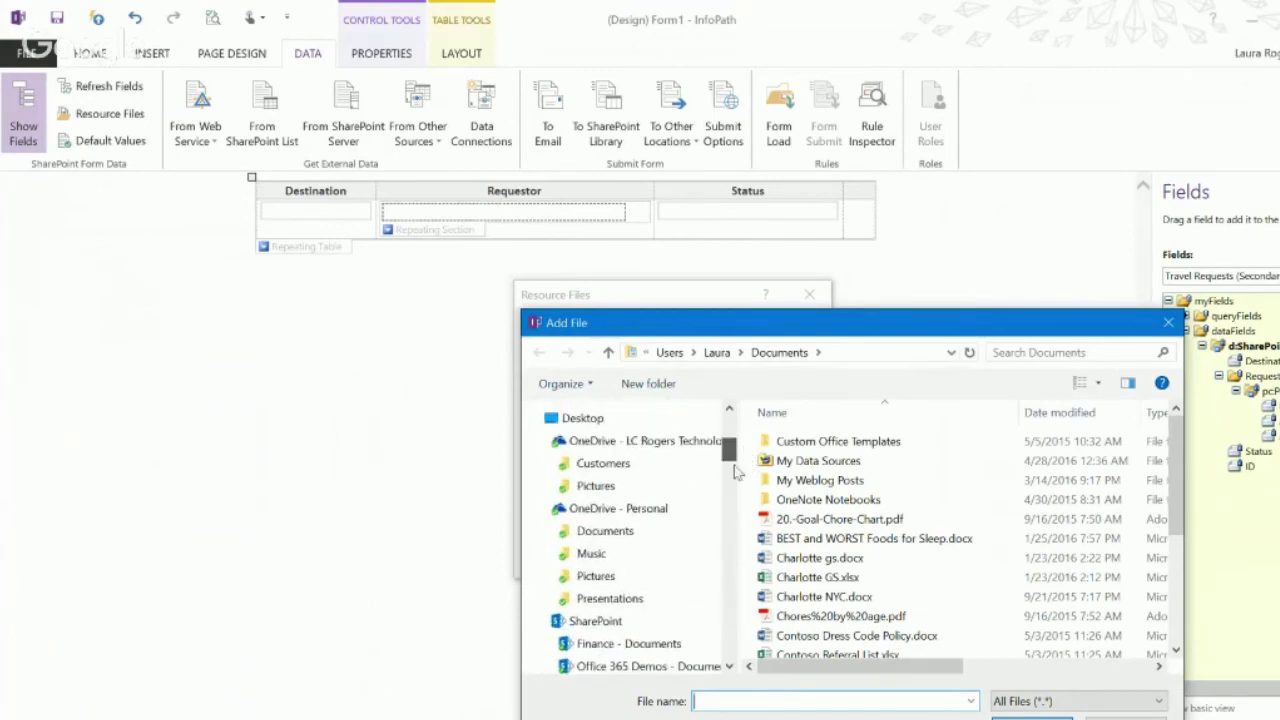
pyautogui.moveTo(731, 457)
pyautogui.mouseDown()
pyautogui.moveTo(744, 500)
pyautogui.moveTo(737, 453)
pyautogui.mouseUp()
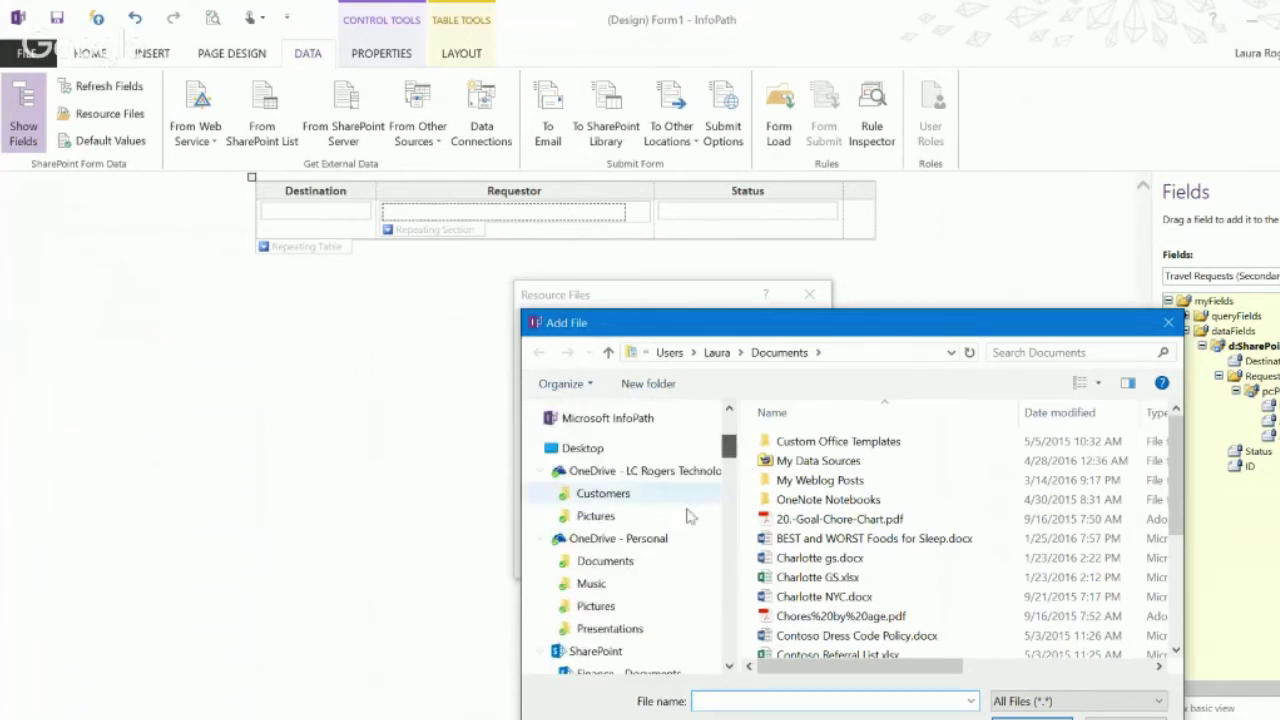
pyautogui.click(618, 607)
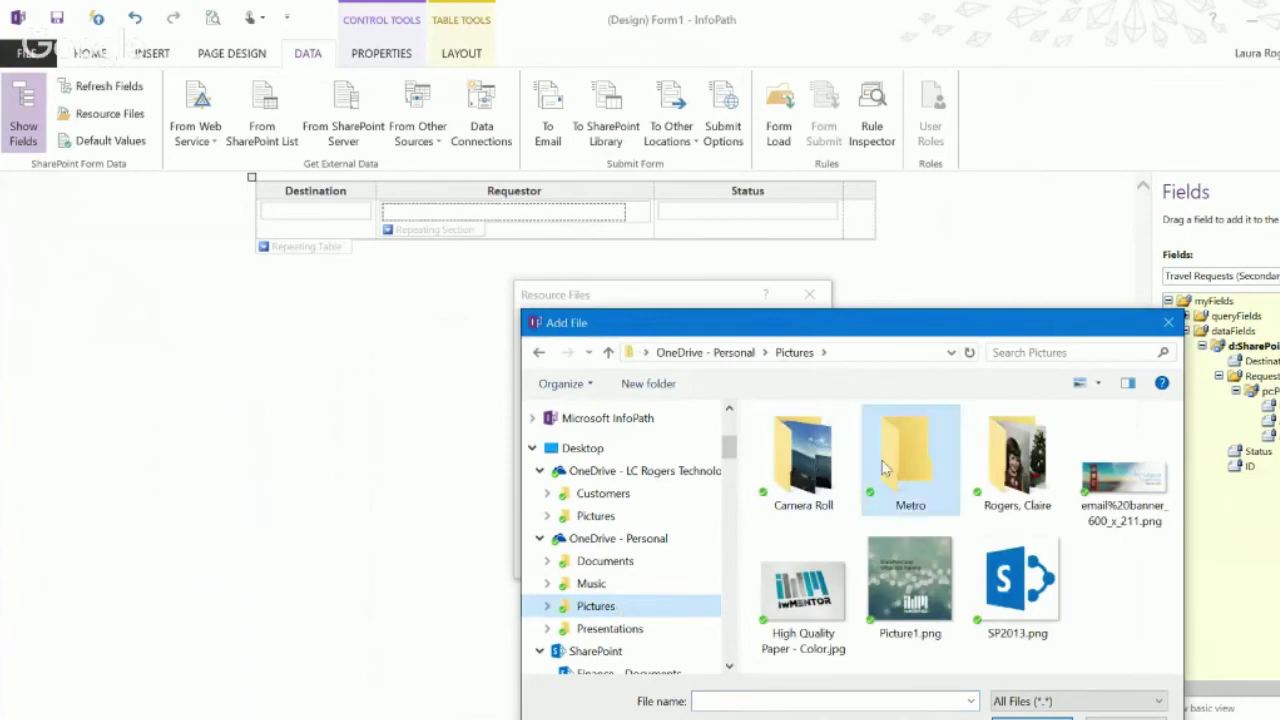
pyautogui.doubleClick(884, 467)
pyautogui.click(605, 516)
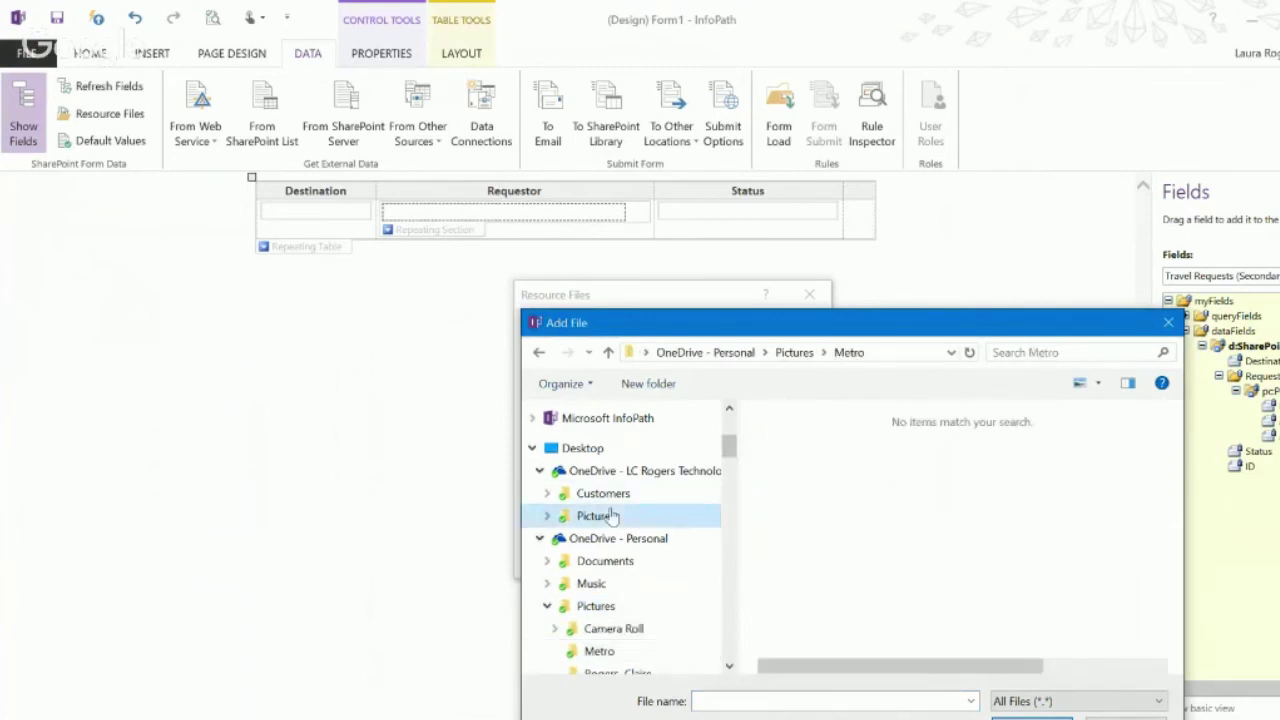
pyautogui.doubleClick(790, 500)
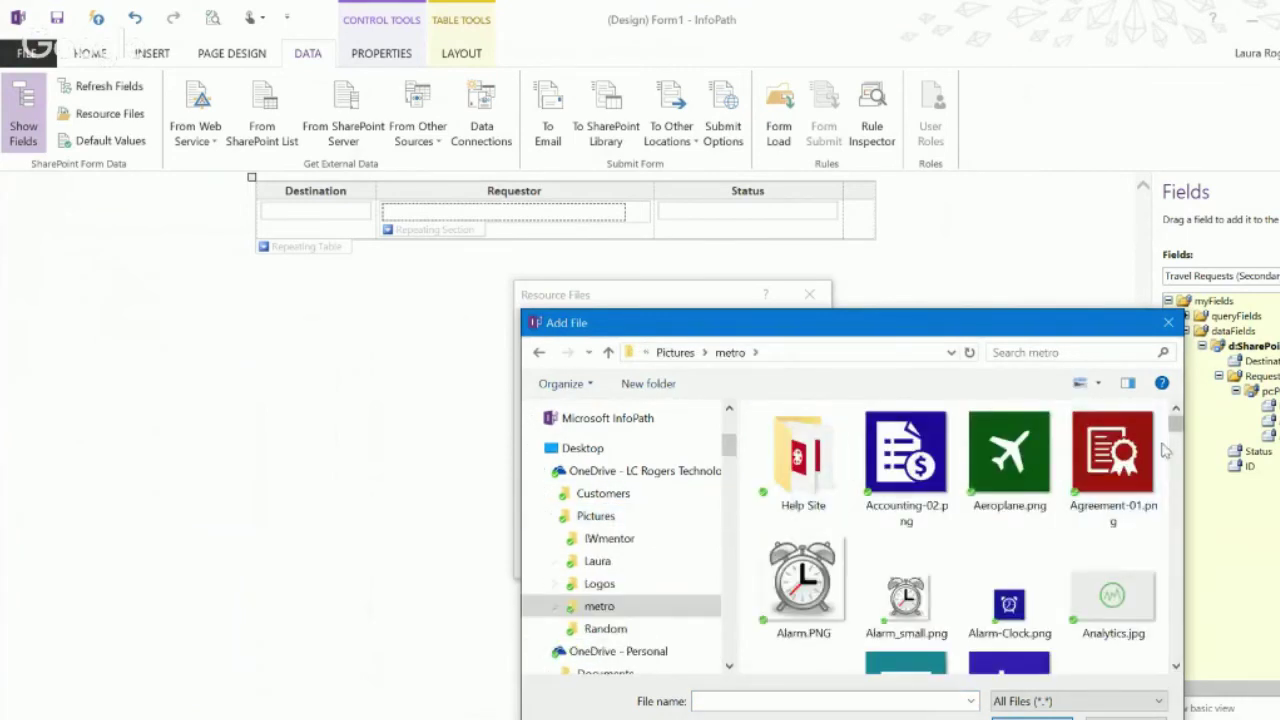
# Add Yellow.png from the metro folder as a resource file of the form template.
pyautogui.scroll(-2, 1177, 427)
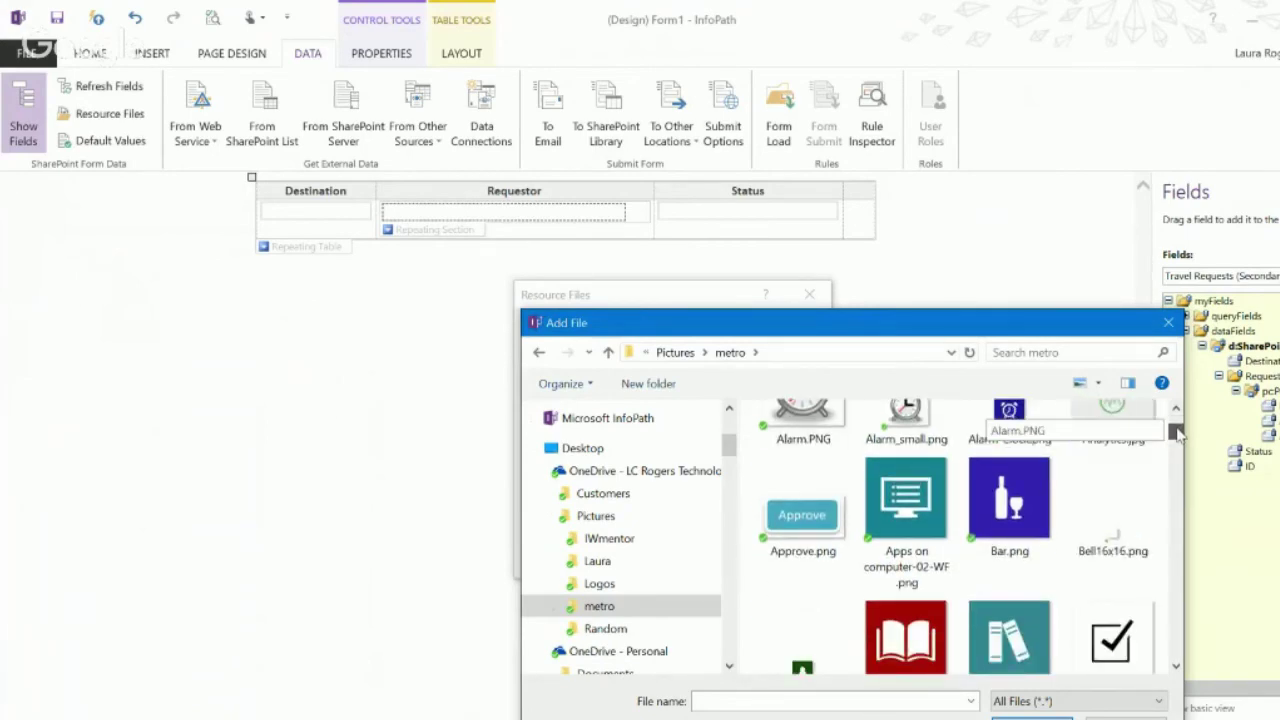
pyautogui.moveTo(1177, 430); pyautogui.dragTo(1152, 657)
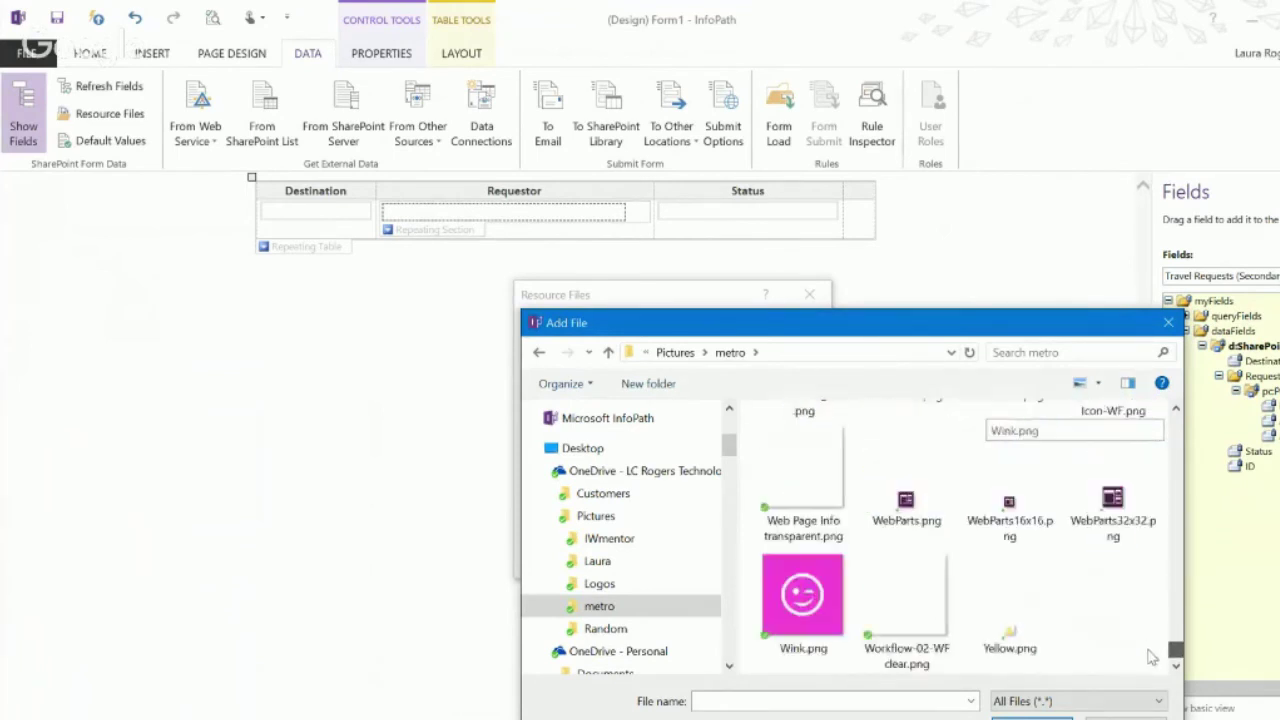
pyautogui.click(1010, 632)
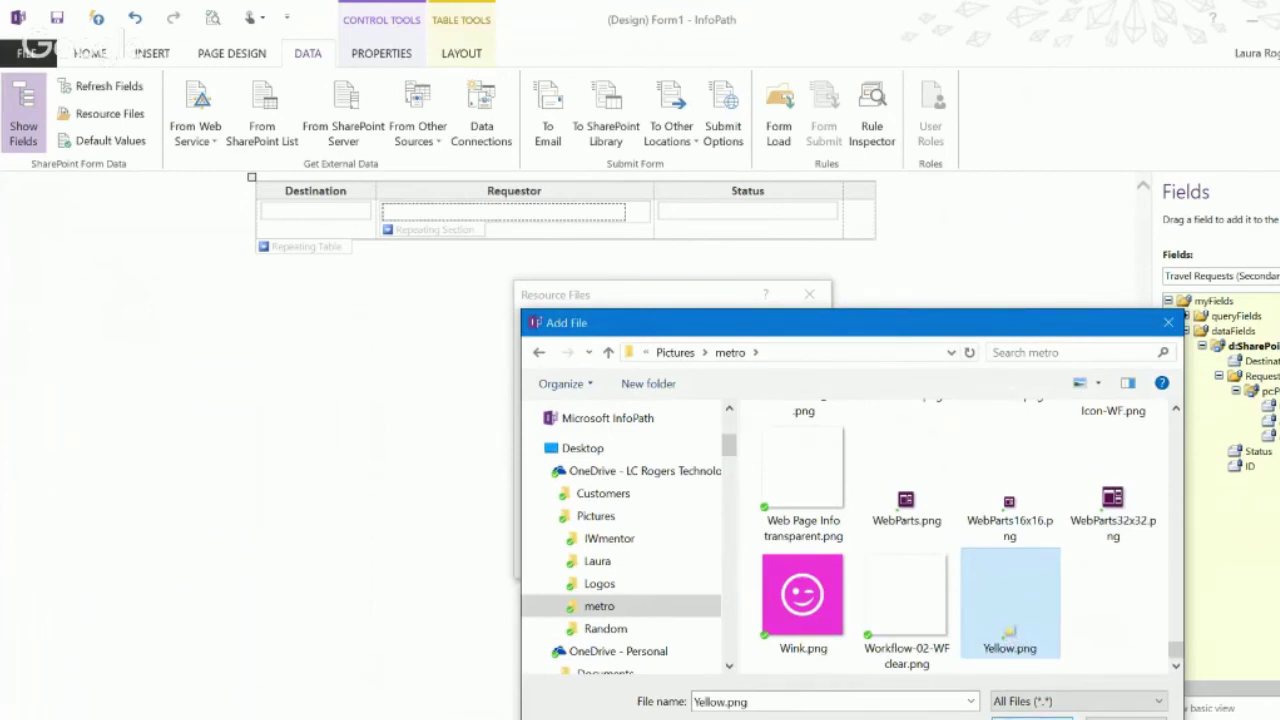
pyautogui.click(1031, 718)
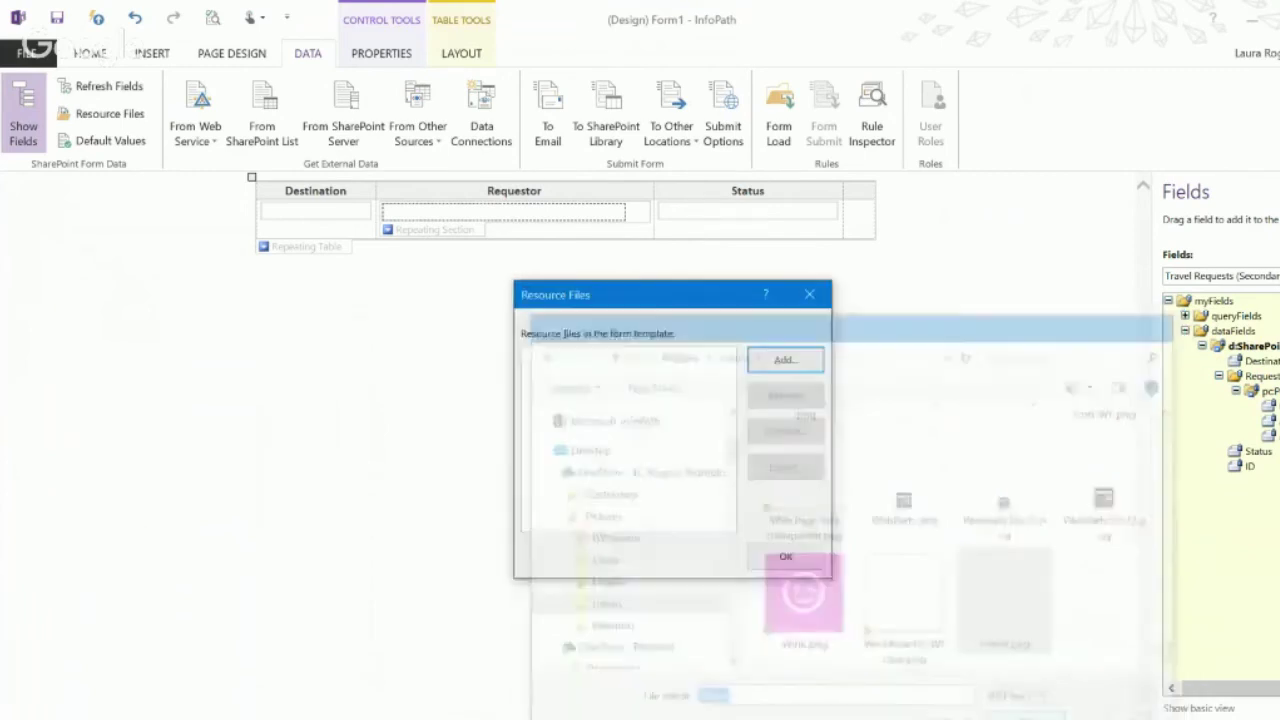
# Add Red.png from the metro folder as another resource file of the form template and close the resource file list.
pyautogui.click(786, 360)
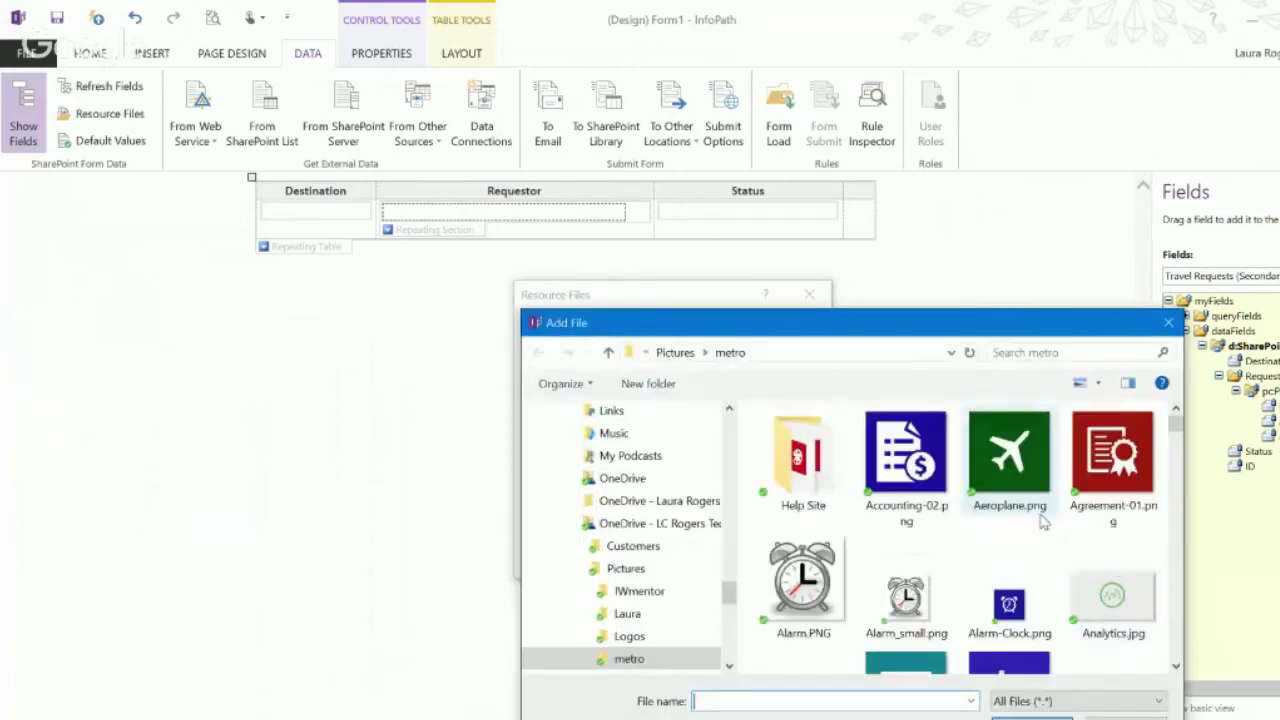
pyautogui.click(1113, 575)
pyautogui.press('r')
pyautogui.click(1010, 455)
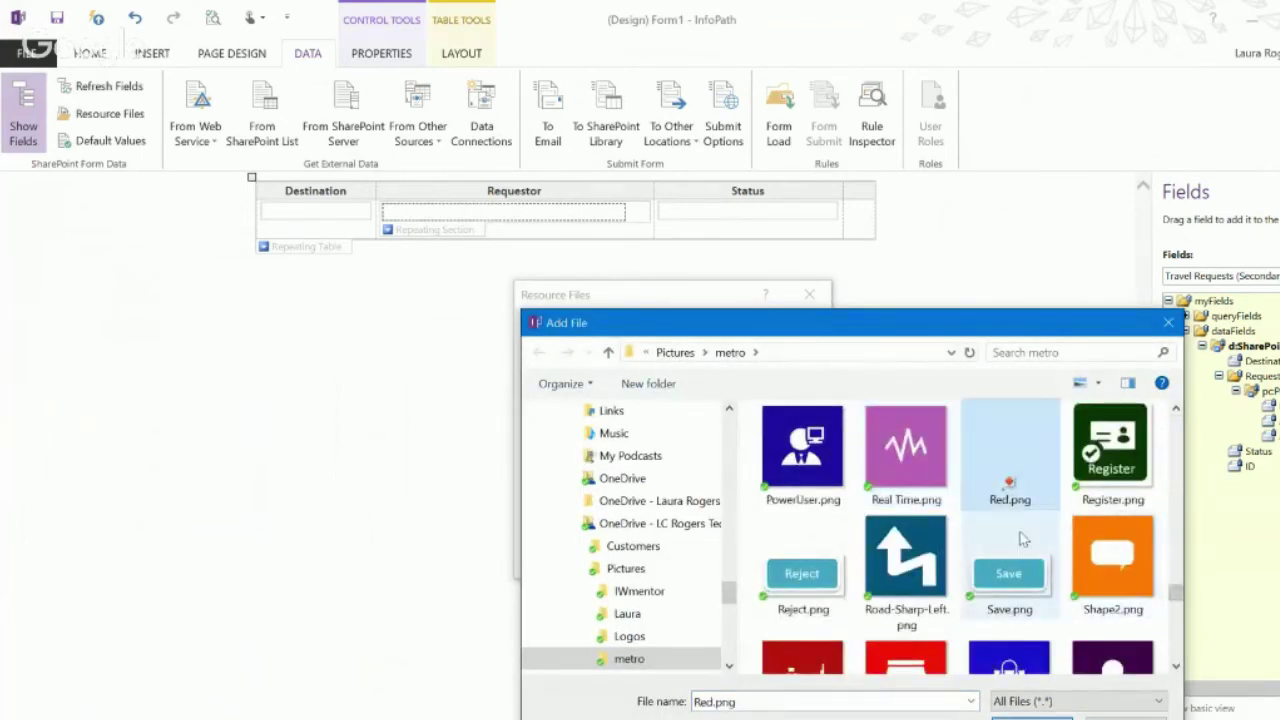
pyautogui.click(1031, 718)
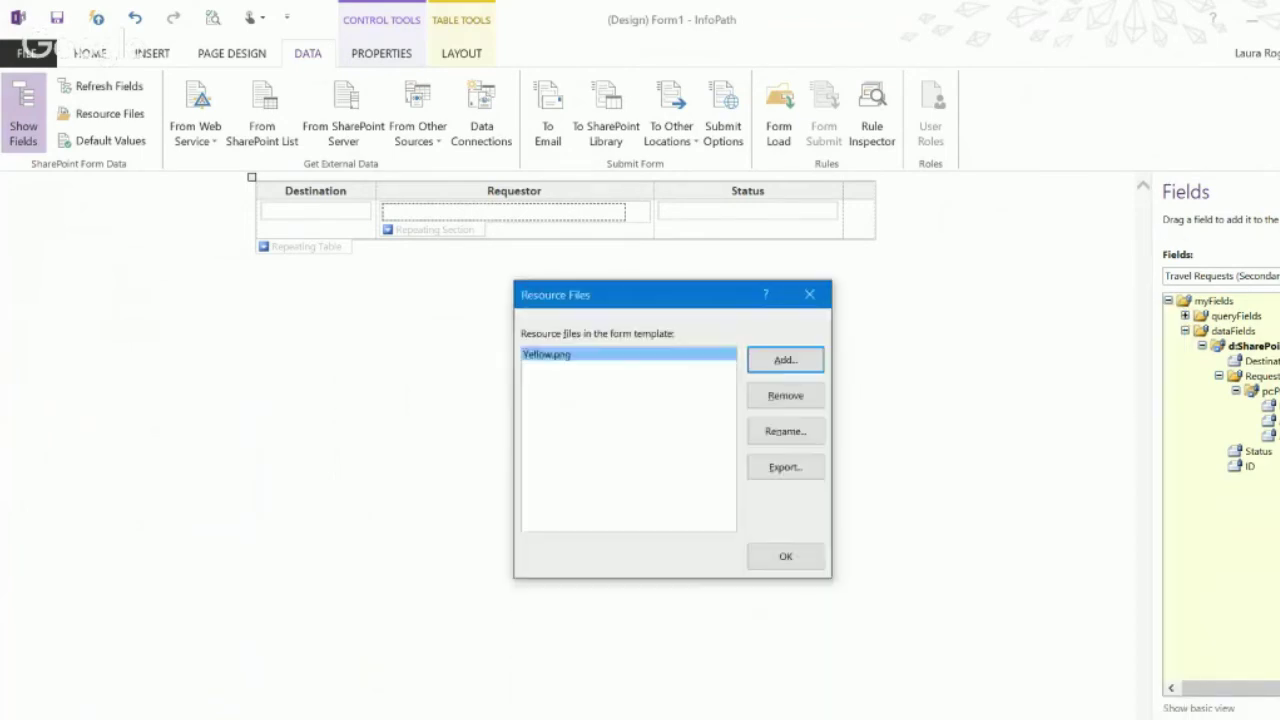
pyautogui.click(800, 560)
# Insert a picture button in the last column's empty data cell and set its picture to Yellow.png.
pyautogui.click(847, 210)
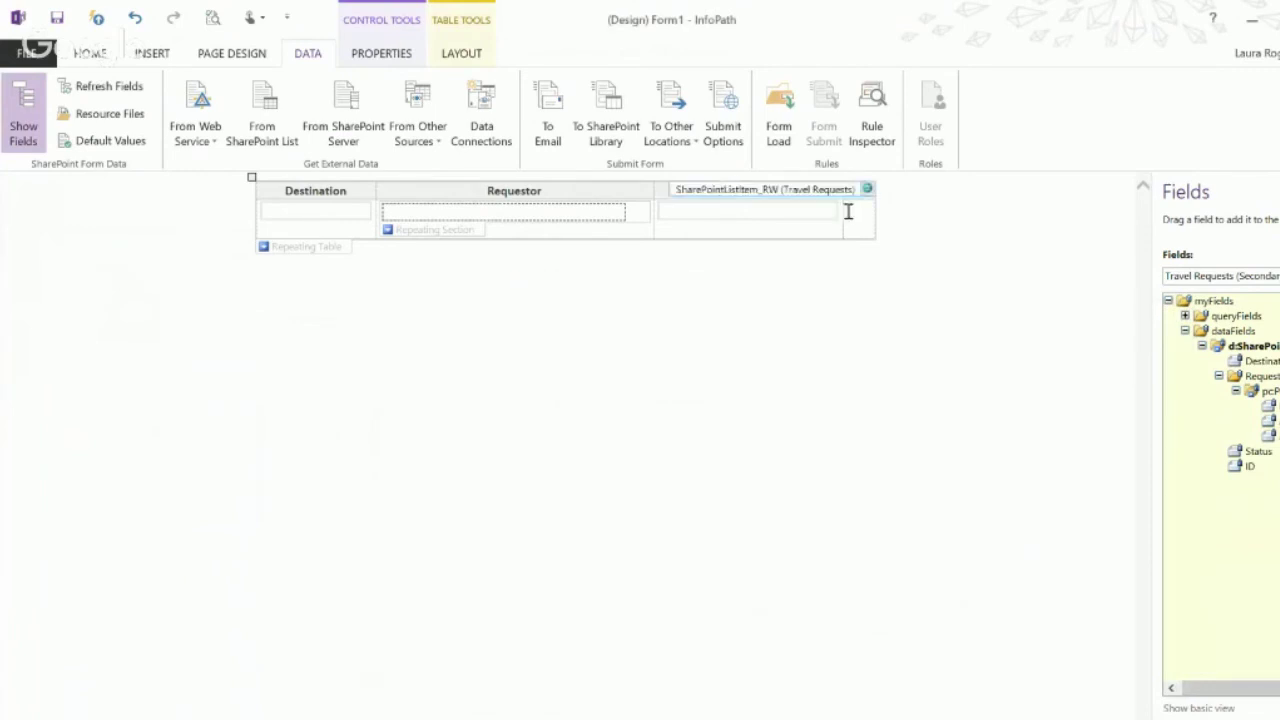
pyautogui.click(88, 54)
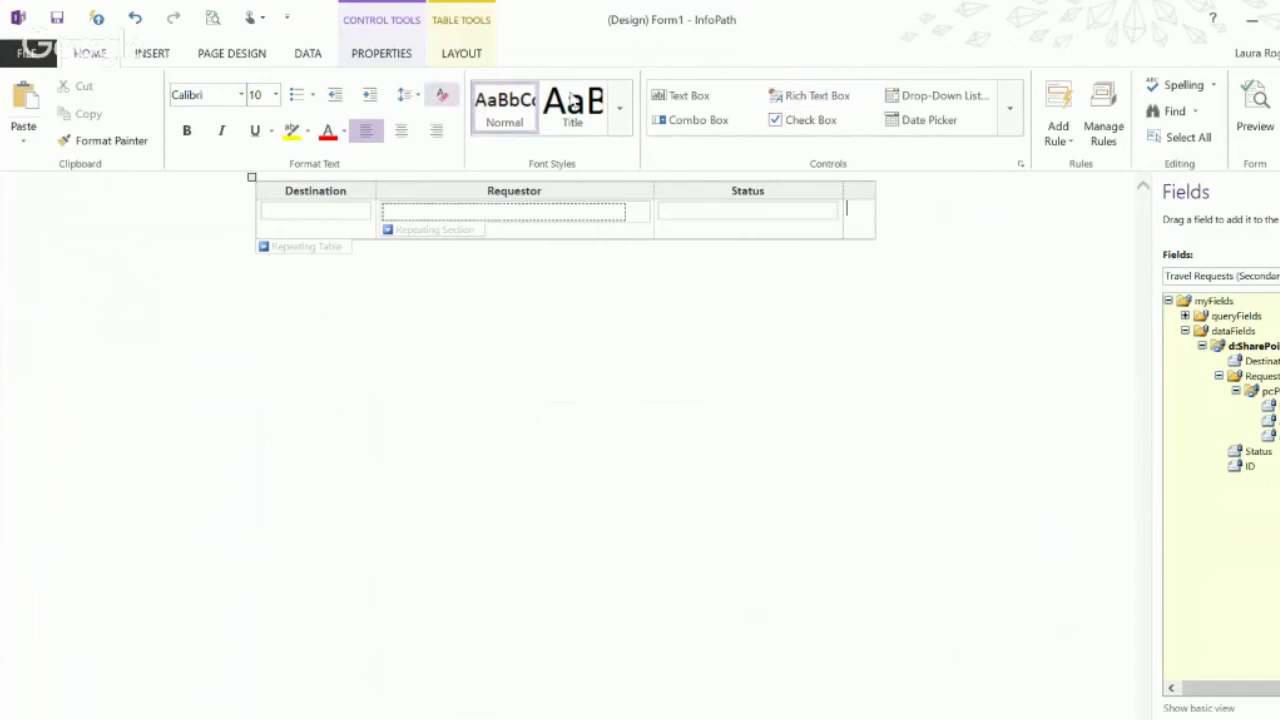
pyautogui.click(1010, 106)
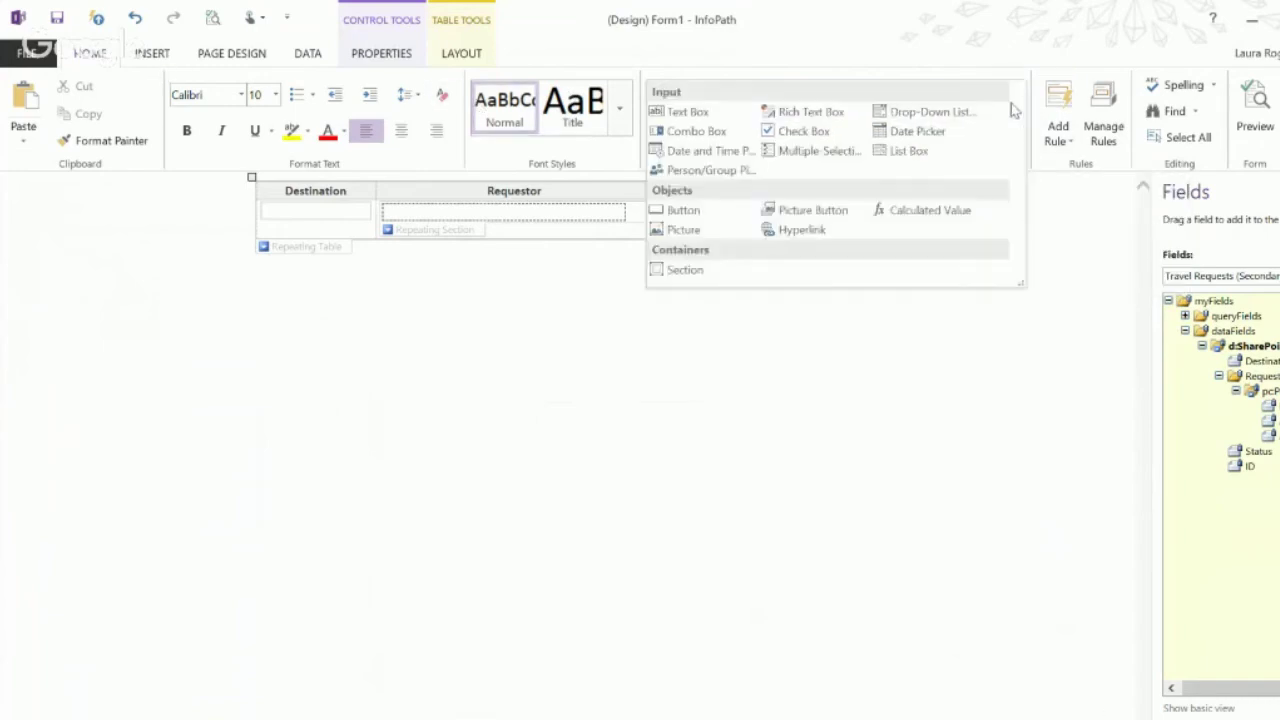
pyautogui.click(828, 212)
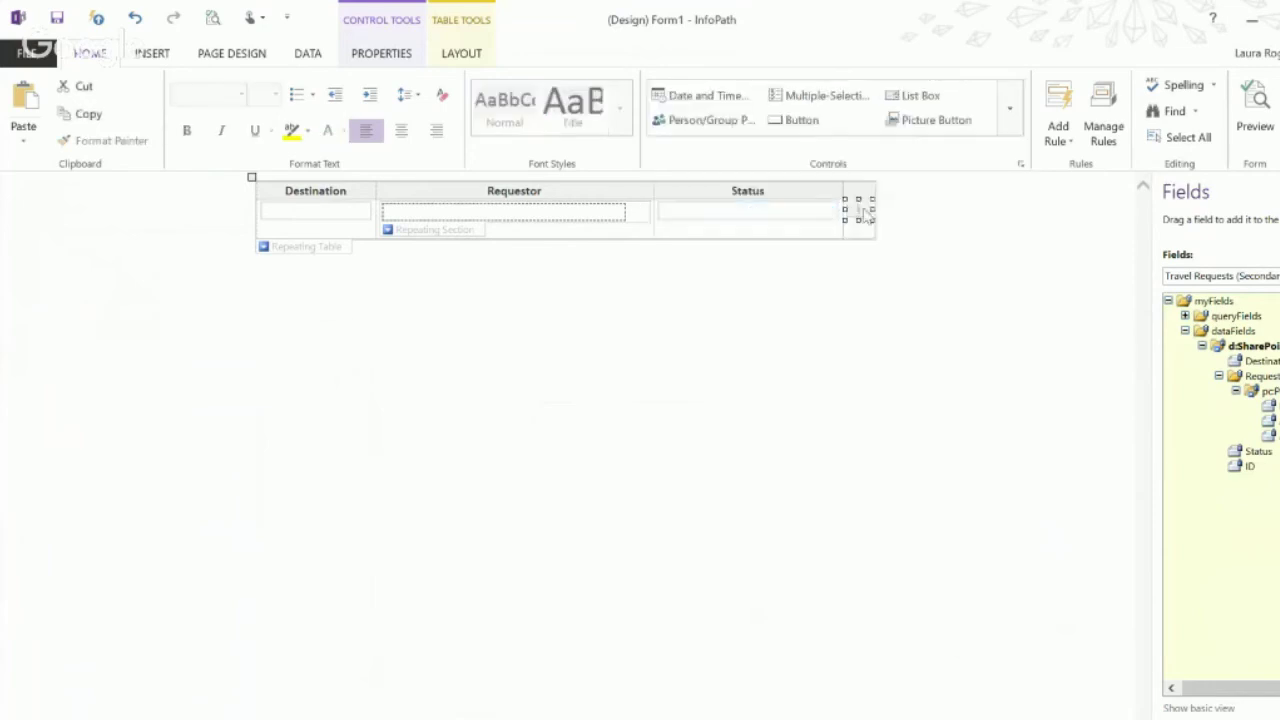
pyautogui.doubleClick(869, 217)
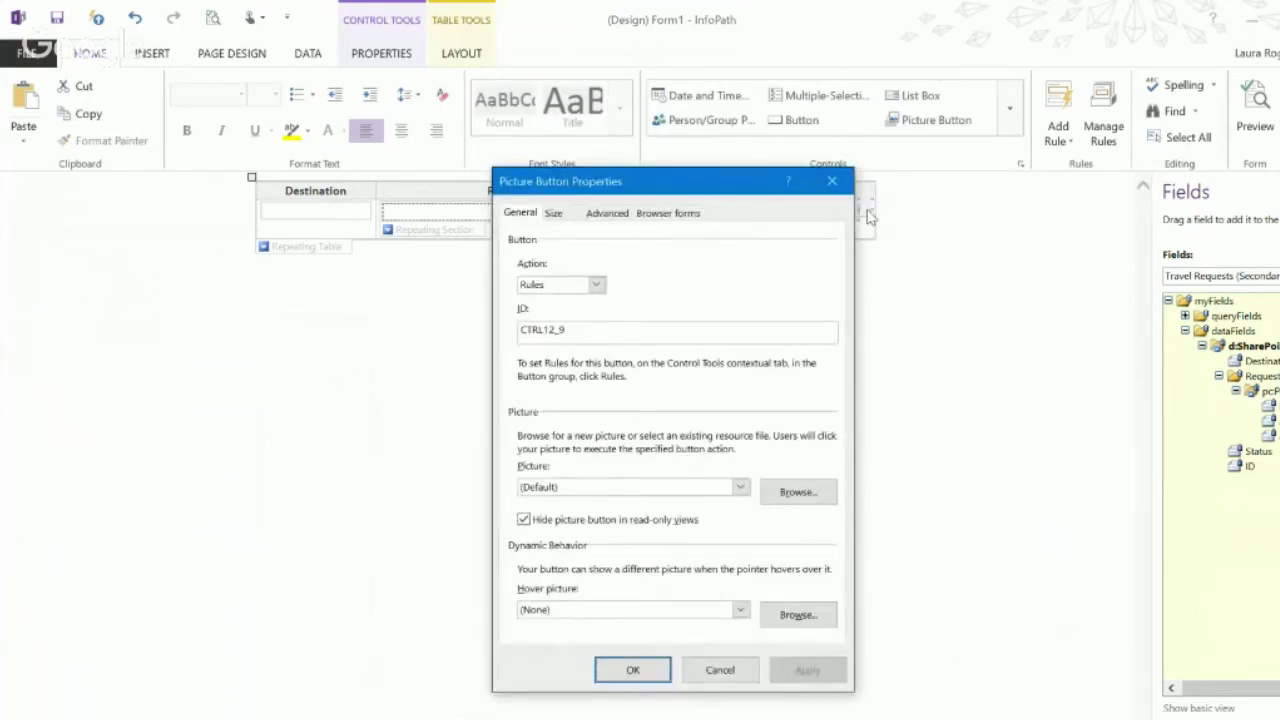
pyautogui.click(599, 489)
pyautogui.click(543, 517)
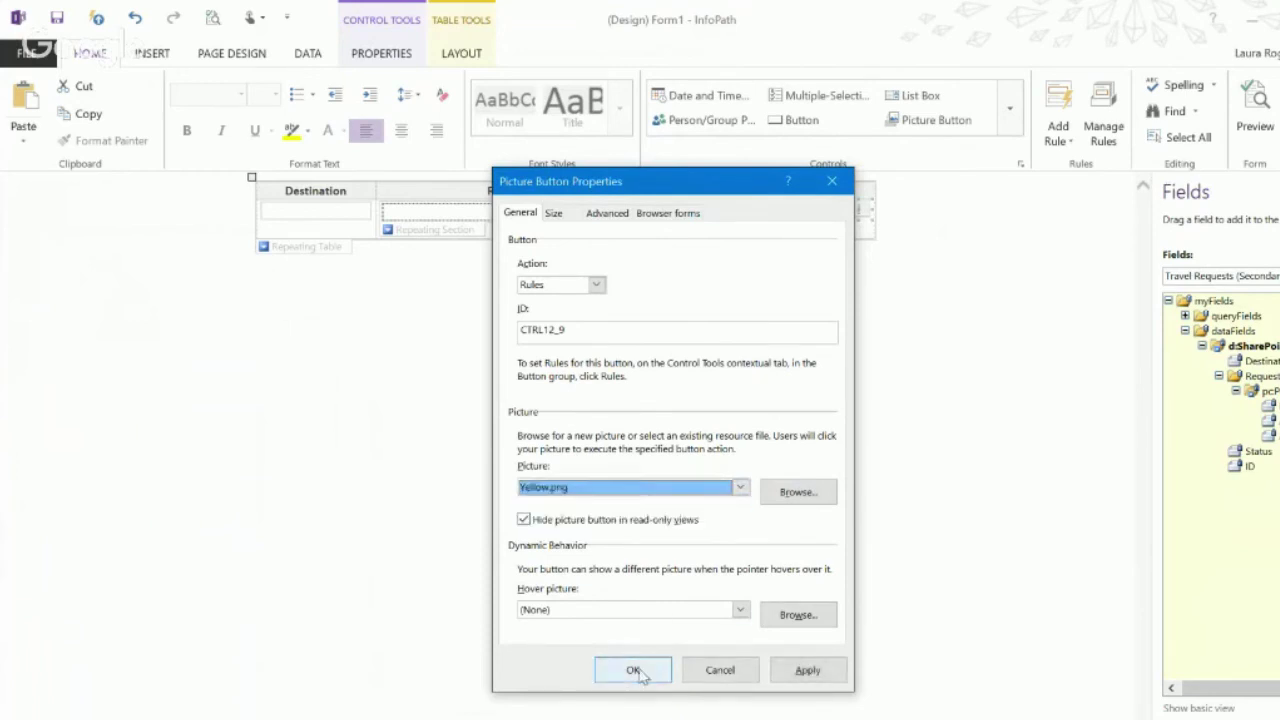
pyautogui.click(636, 671)
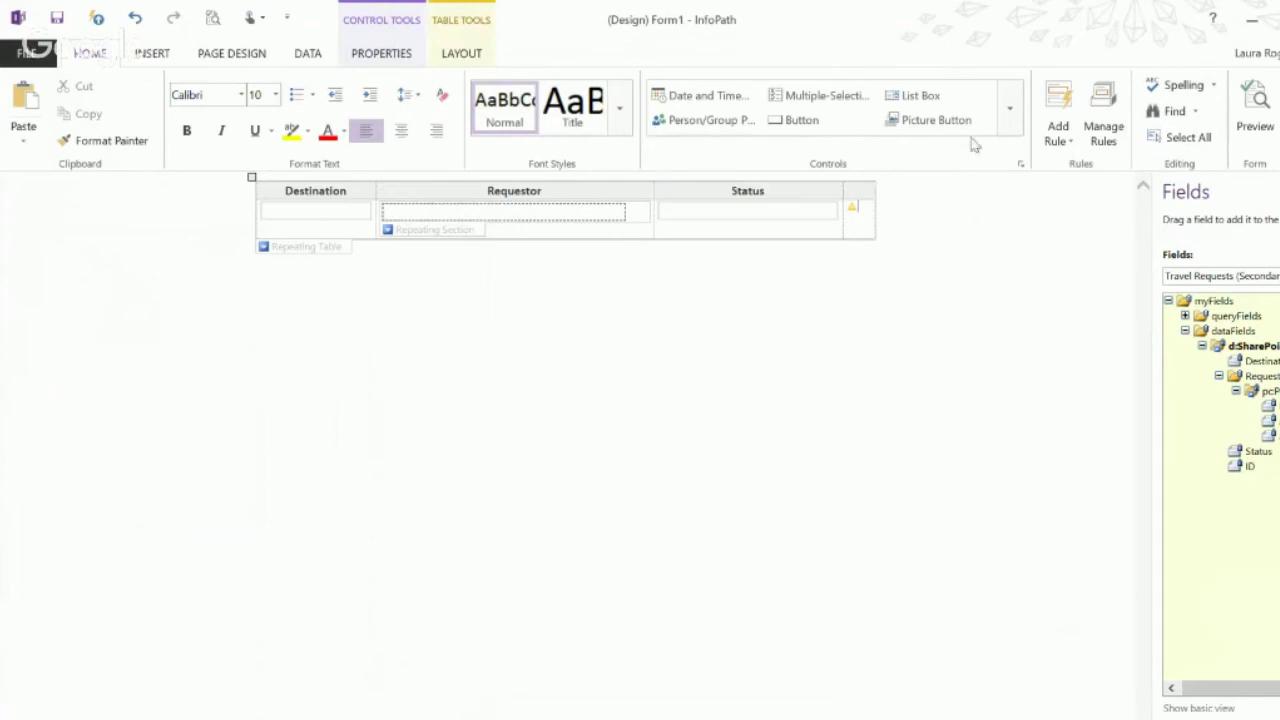
# Insert a second picture button beside the yellow icon and set its picture to Red.png.
pyautogui.click(940, 133)
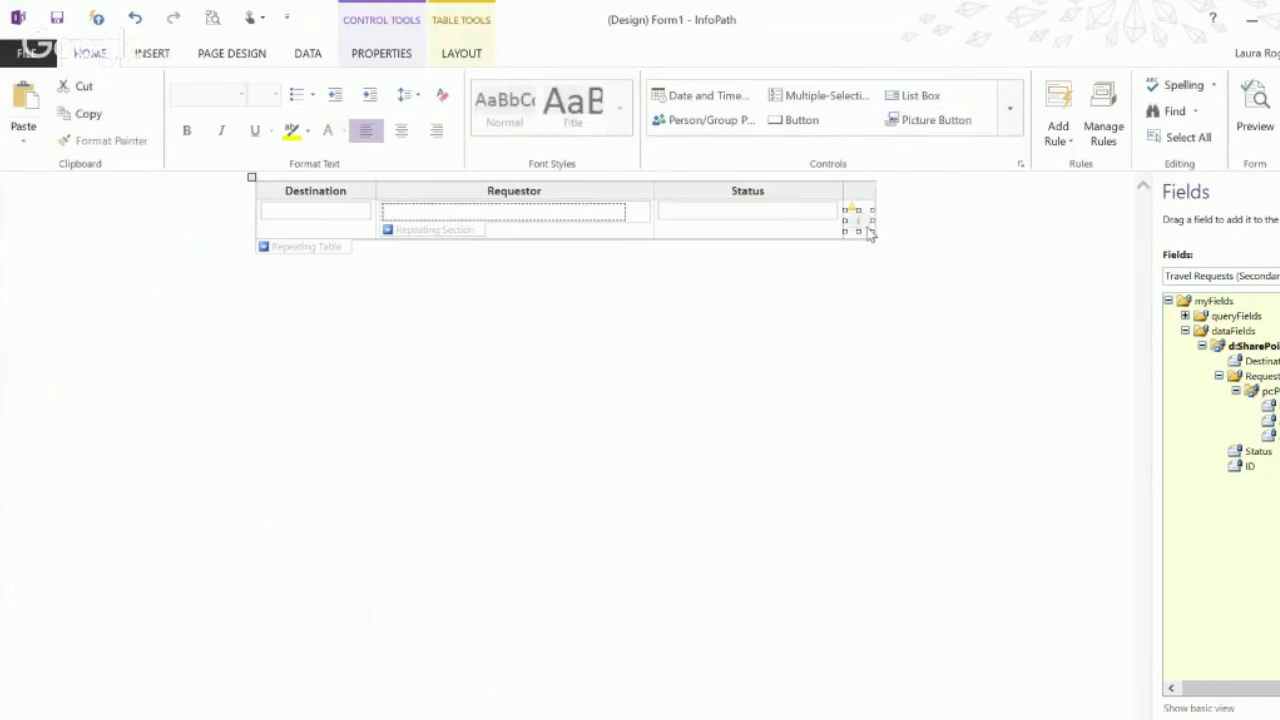
pyautogui.doubleClick(870, 233)
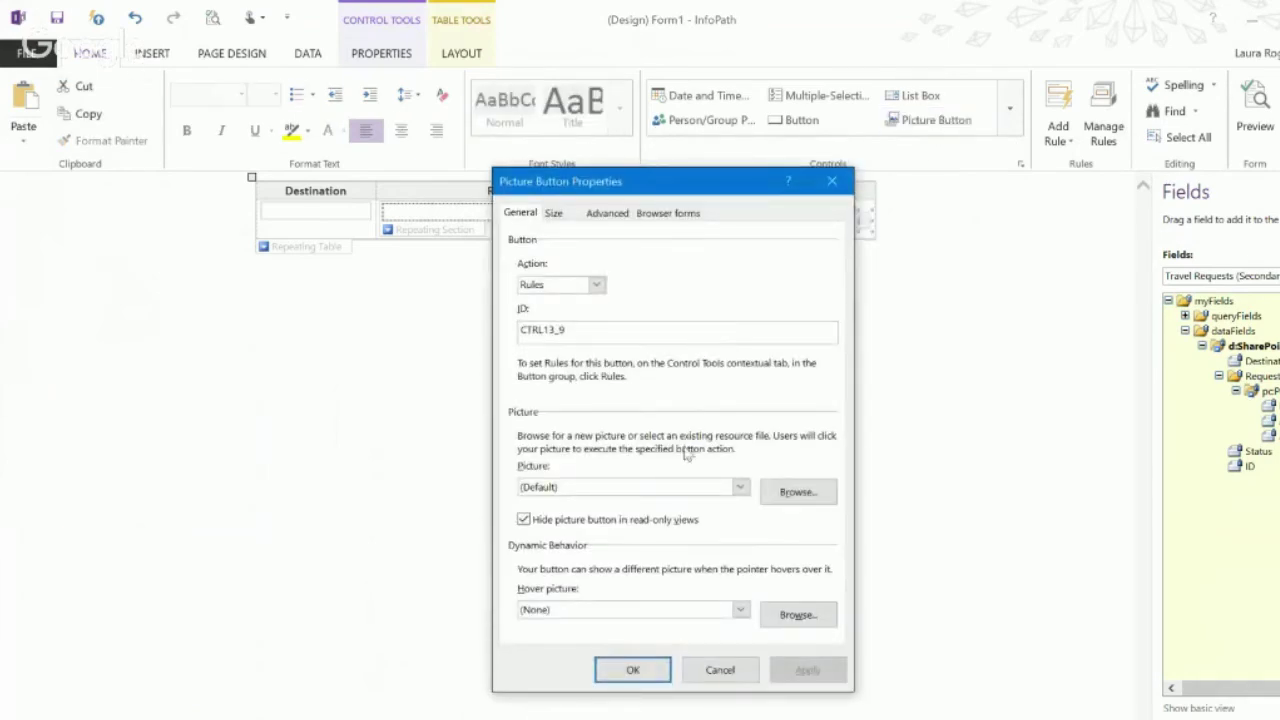
pyautogui.click(646, 486)
pyautogui.click(608, 532)
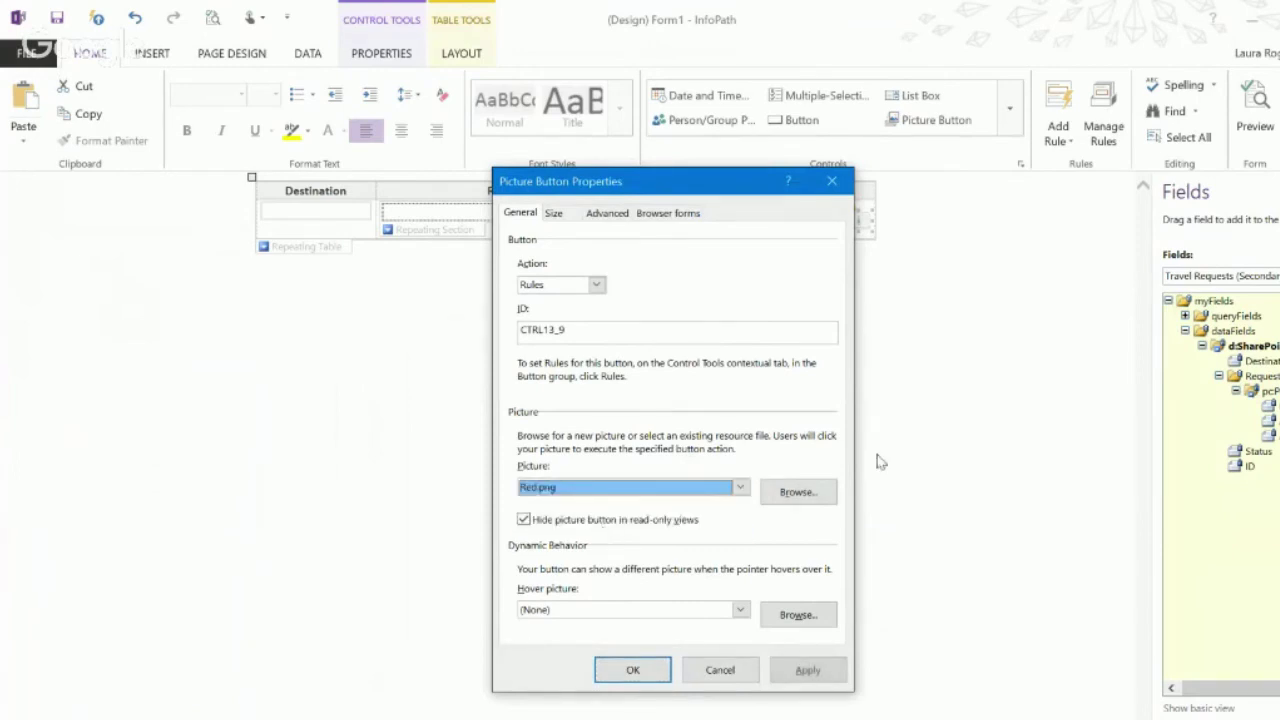
pyautogui.click(630, 672)
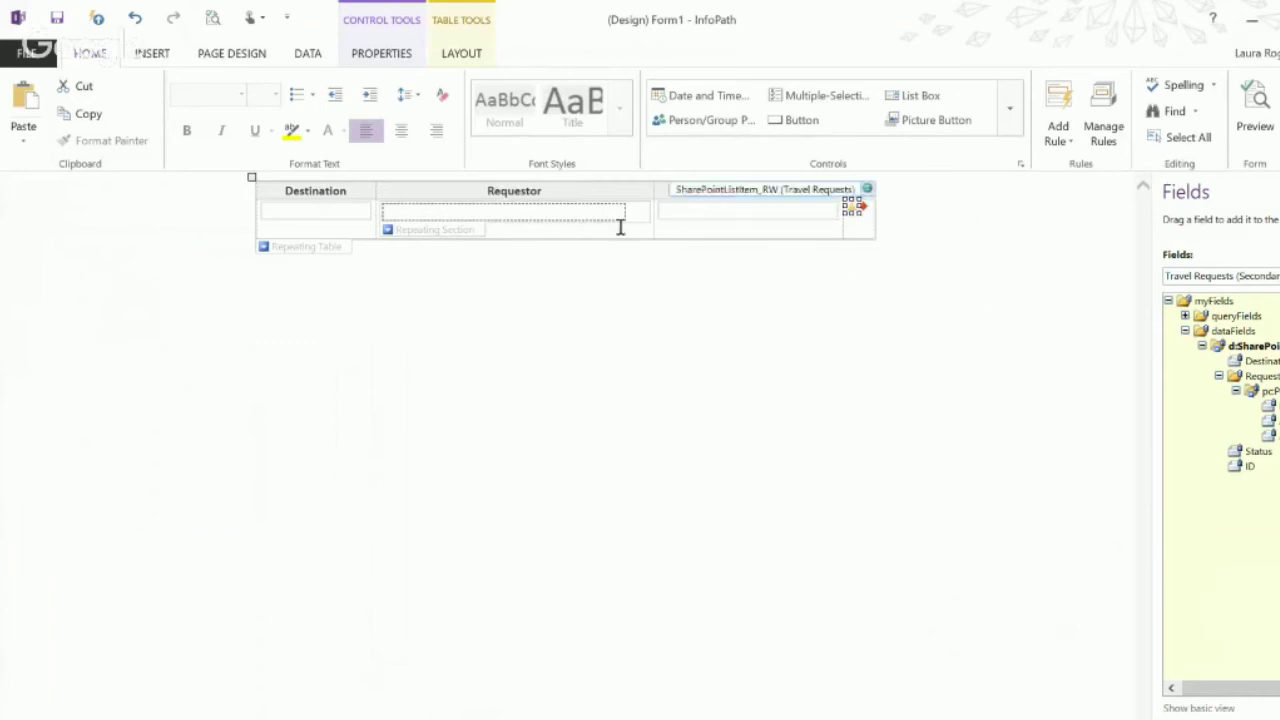
# Check the properties of the Status text box in the repeating table without changing them.
pyautogui.click(710, 212)
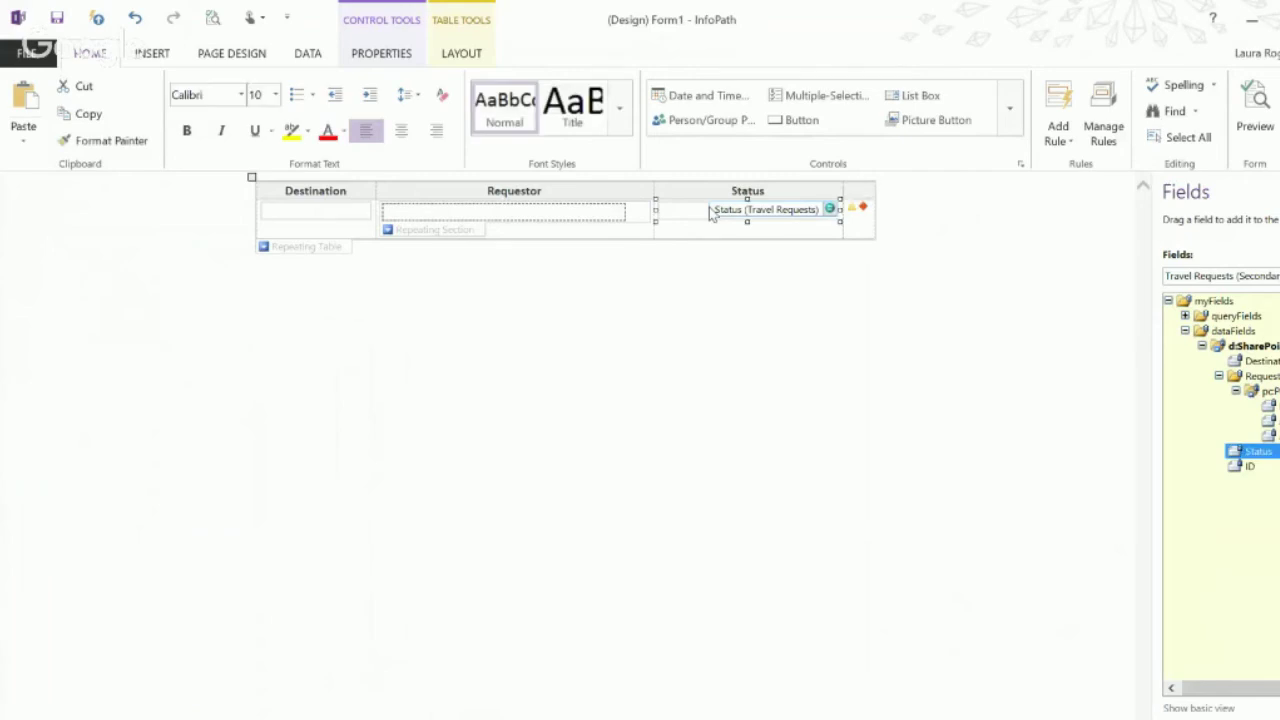
pyautogui.doubleClick(710, 212)
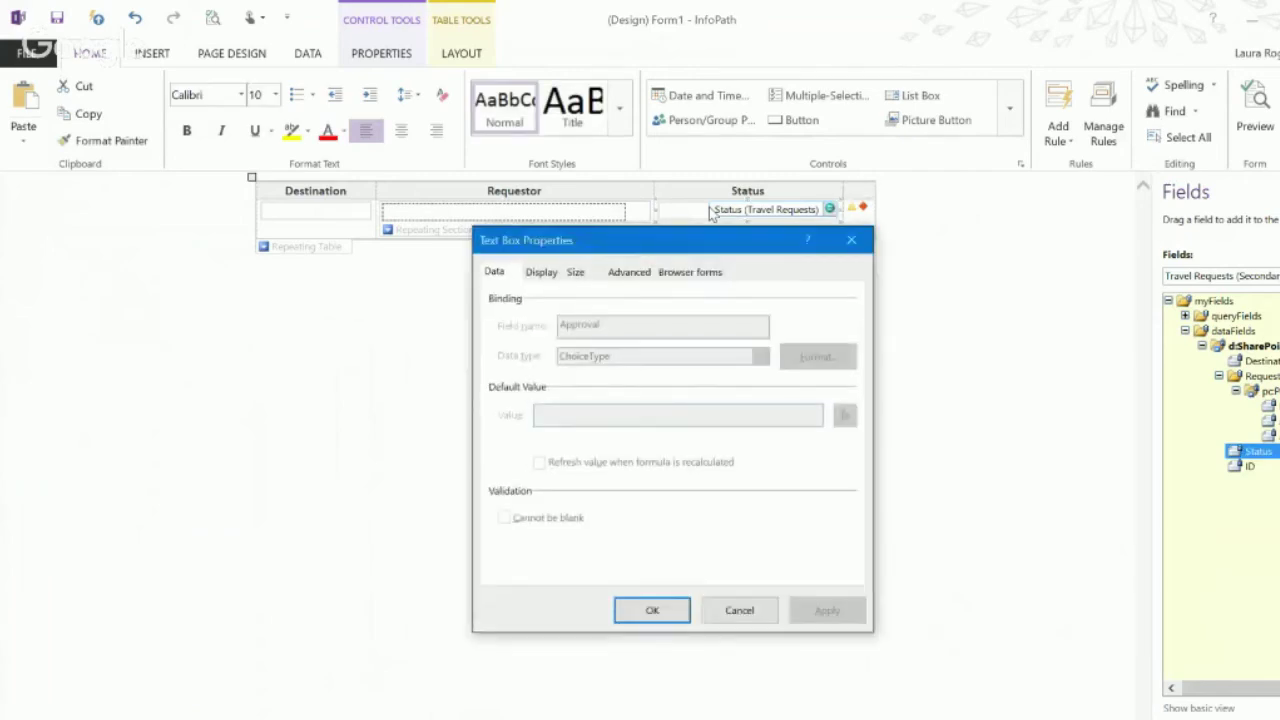
pyautogui.click(739, 610)
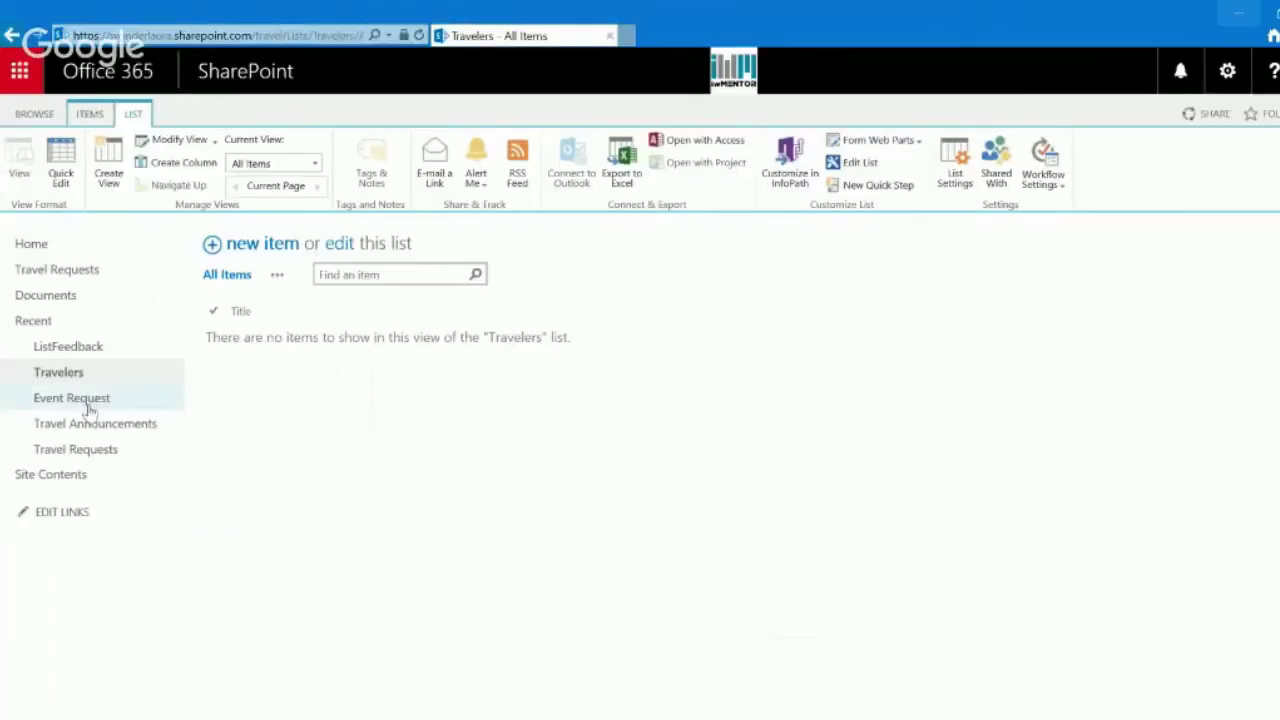
# Examine the Status values in the SharePoint site's Travel Requests list and return to the InfoPath form.
pyautogui.click(88, 450)
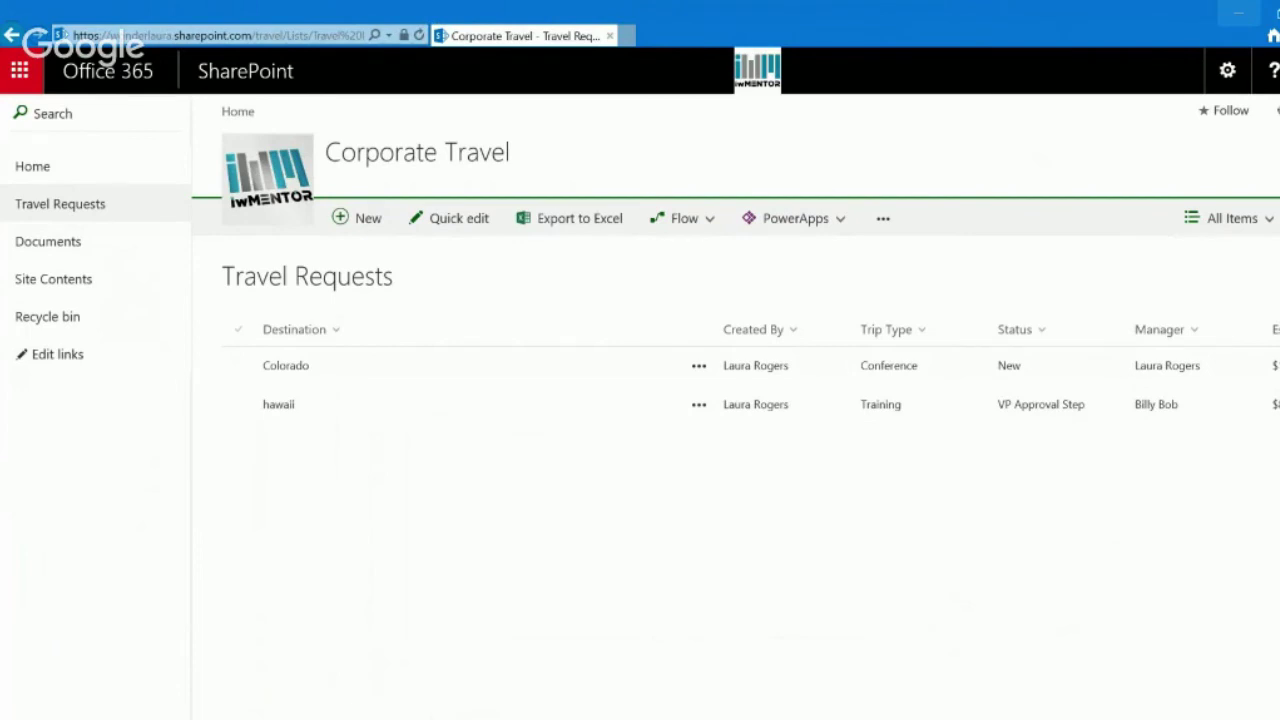
pyautogui.hscroll(2, 735, 338)
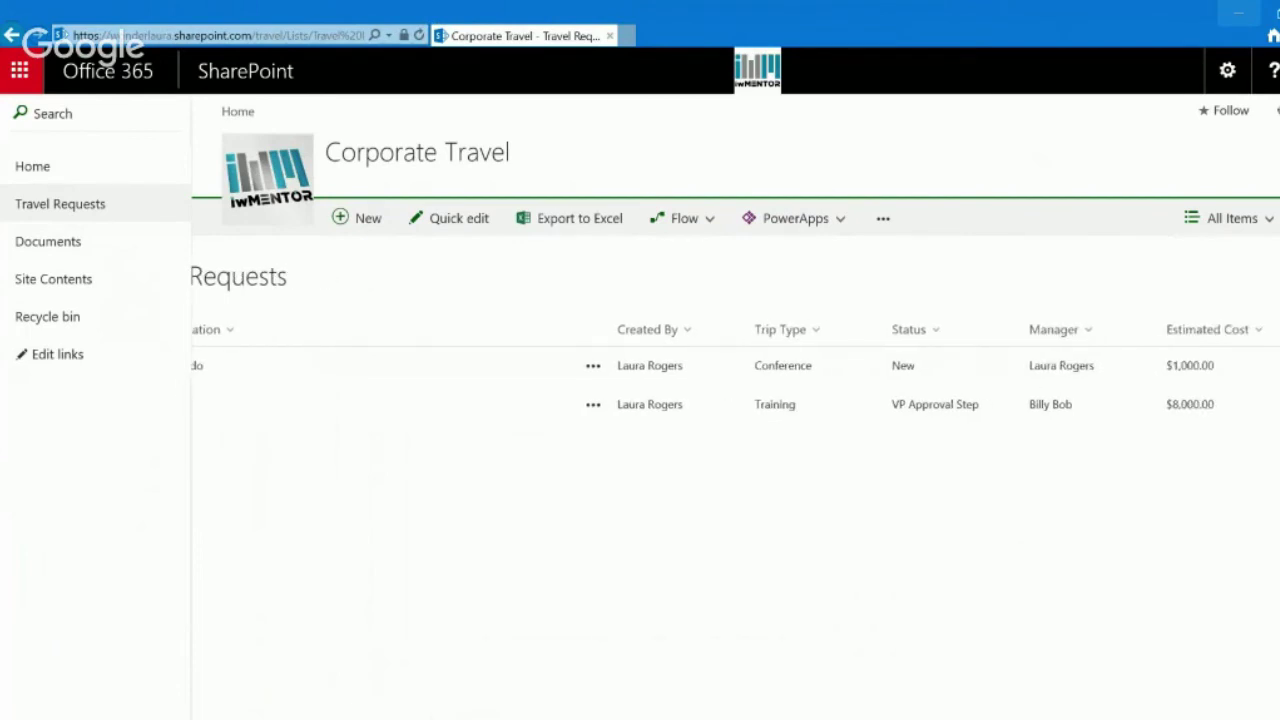
pyautogui.hscroll(-1, 733, 338)
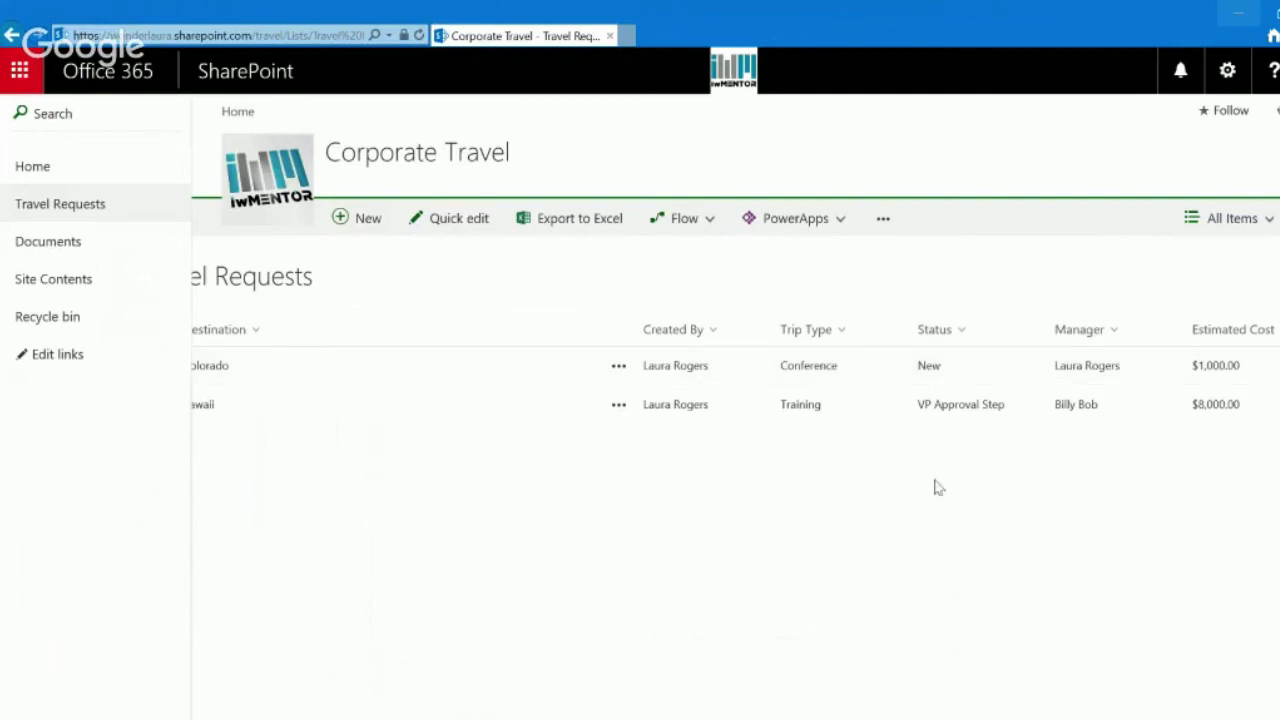
pyautogui.click(1238, 16)
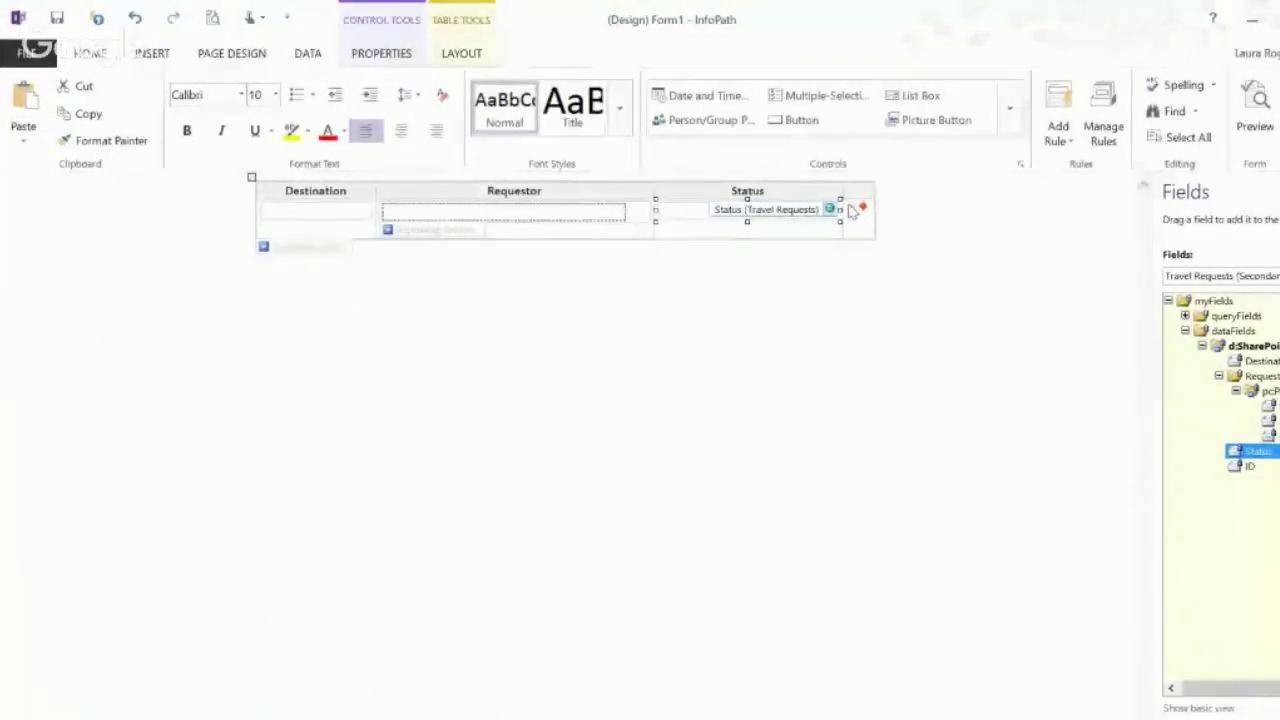
# Add a formatting rule to the yellow picture button that hides the control.
pyautogui.doubleClick(851, 210)
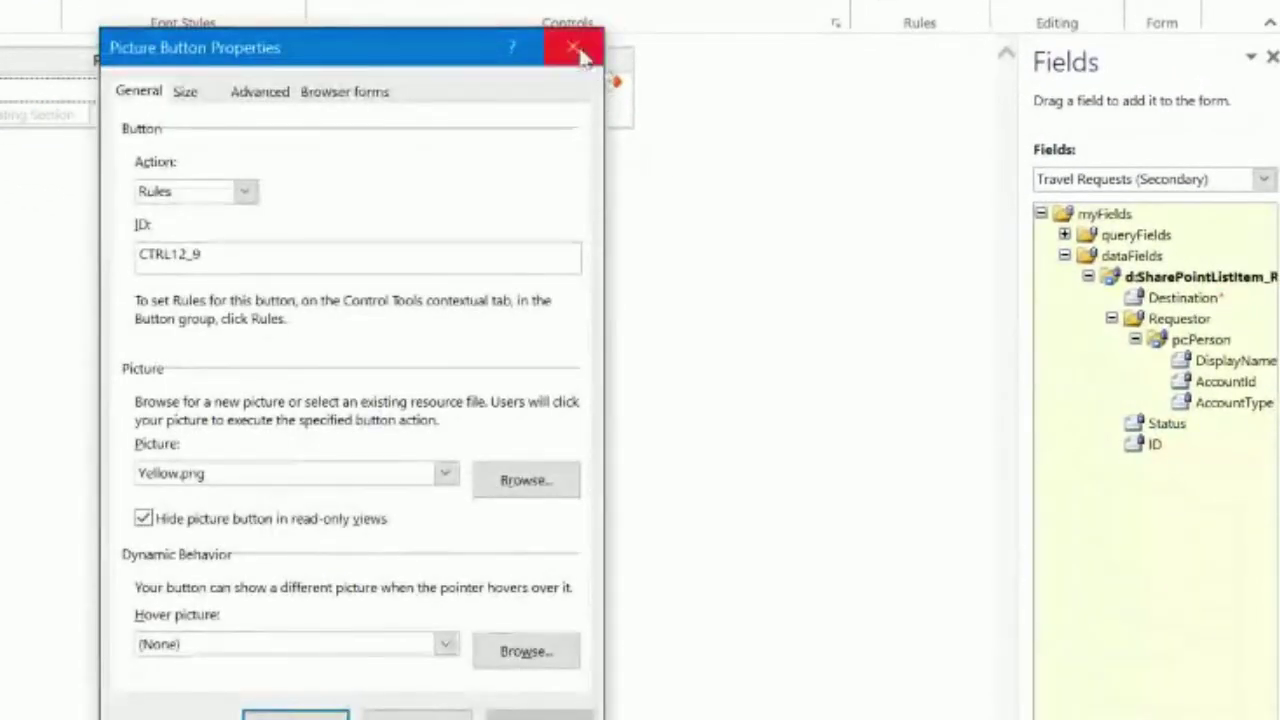
pyautogui.click(573, 47)
pyautogui.click(952, 3)
pyautogui.click(1086, 294)
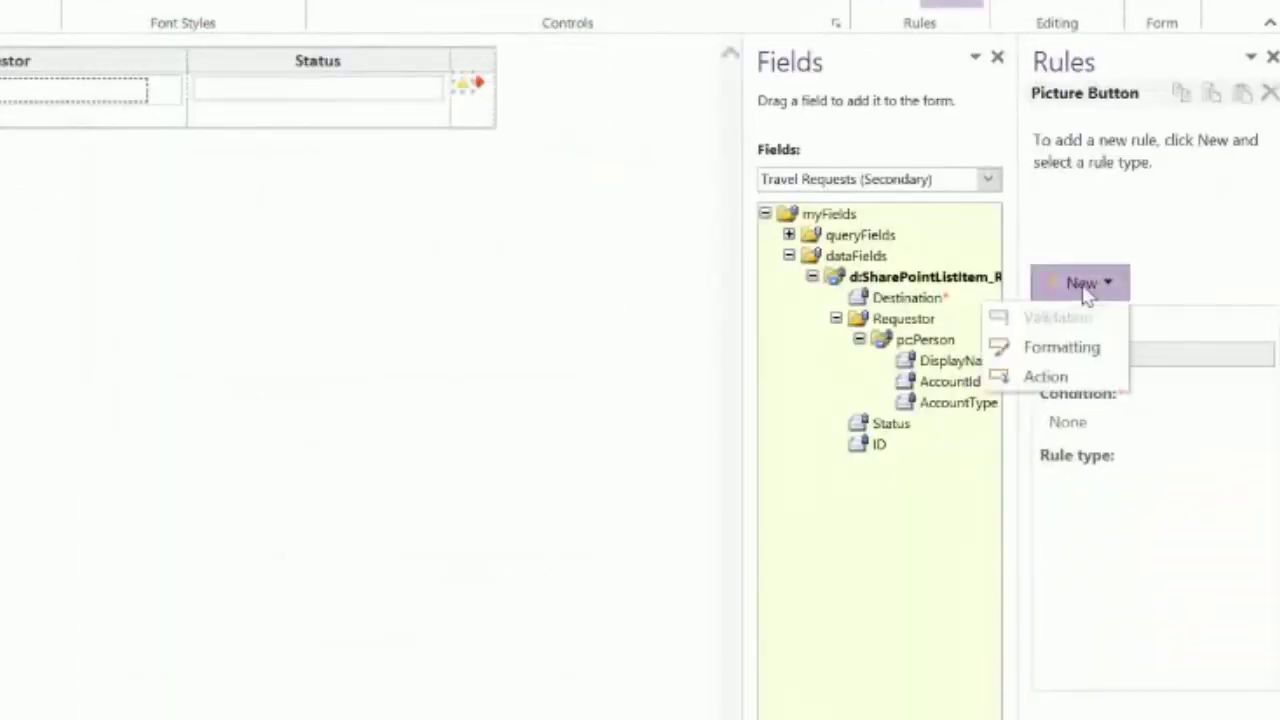
pyautogui.click(1043, 346)
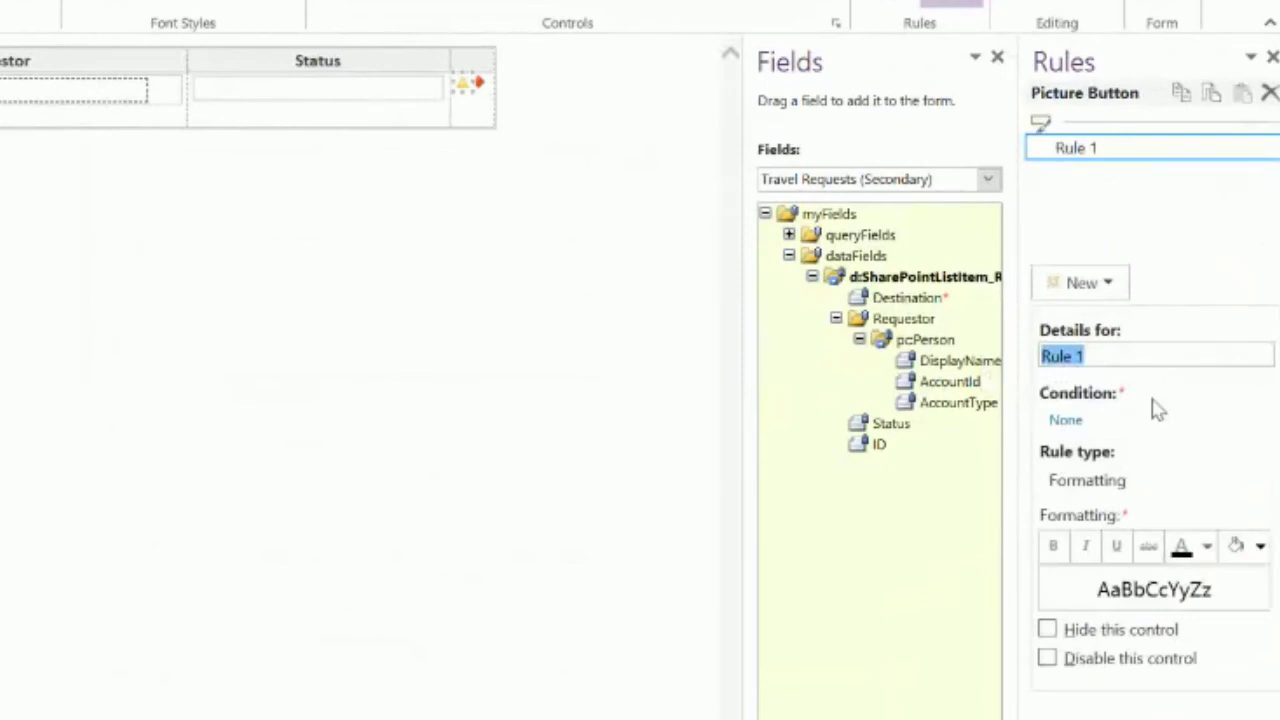
pyautogui.click(1046, 629)
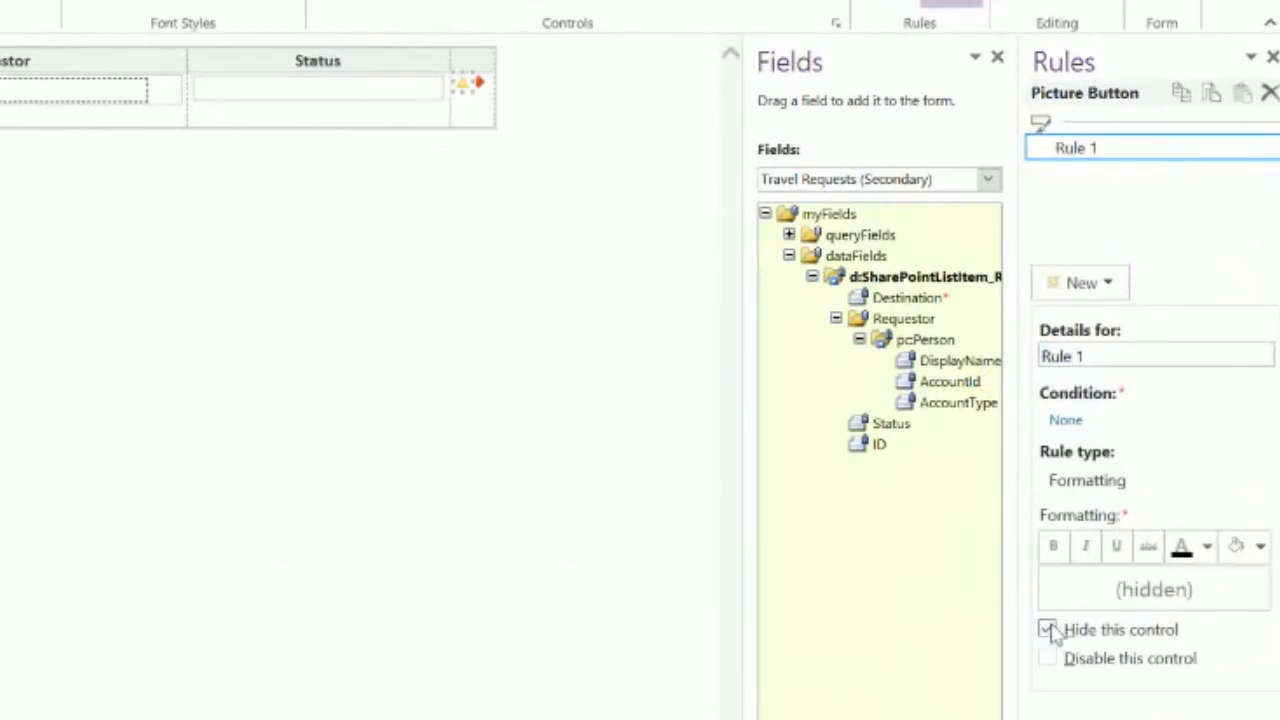
# Set the yellow button rule's condition to Status is not equal to the text New.
pyautogui.click(1066, 421)
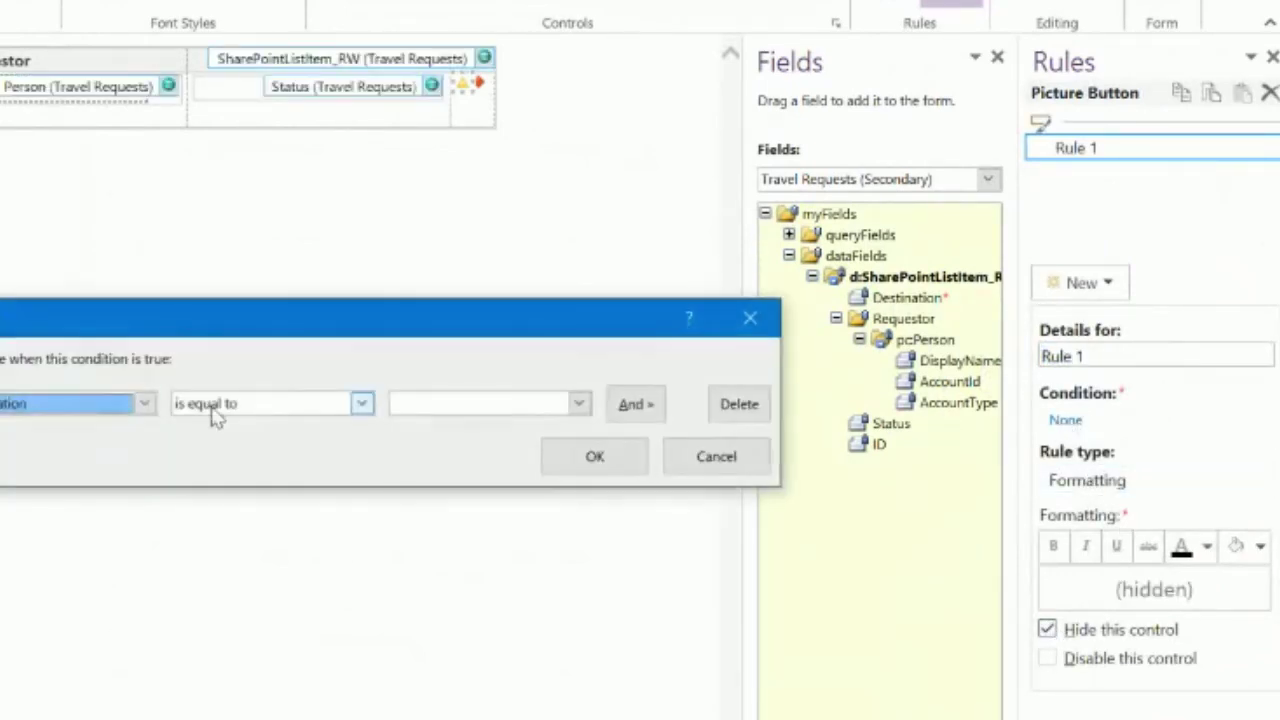
pyautogui.click(110, 398)
pyautogui.click(106, 440)
pyautogui.click(268, 398)
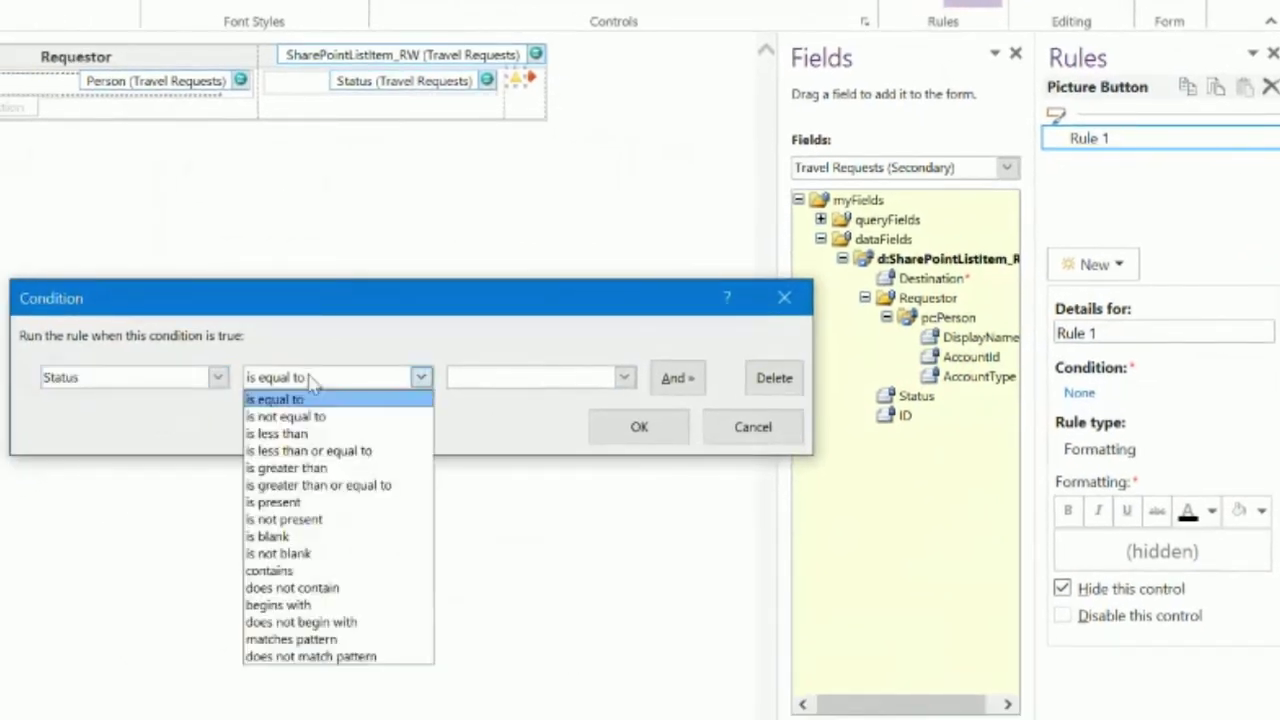
pyautogui.click(305, 416)
pyautogui.click(478, 384)
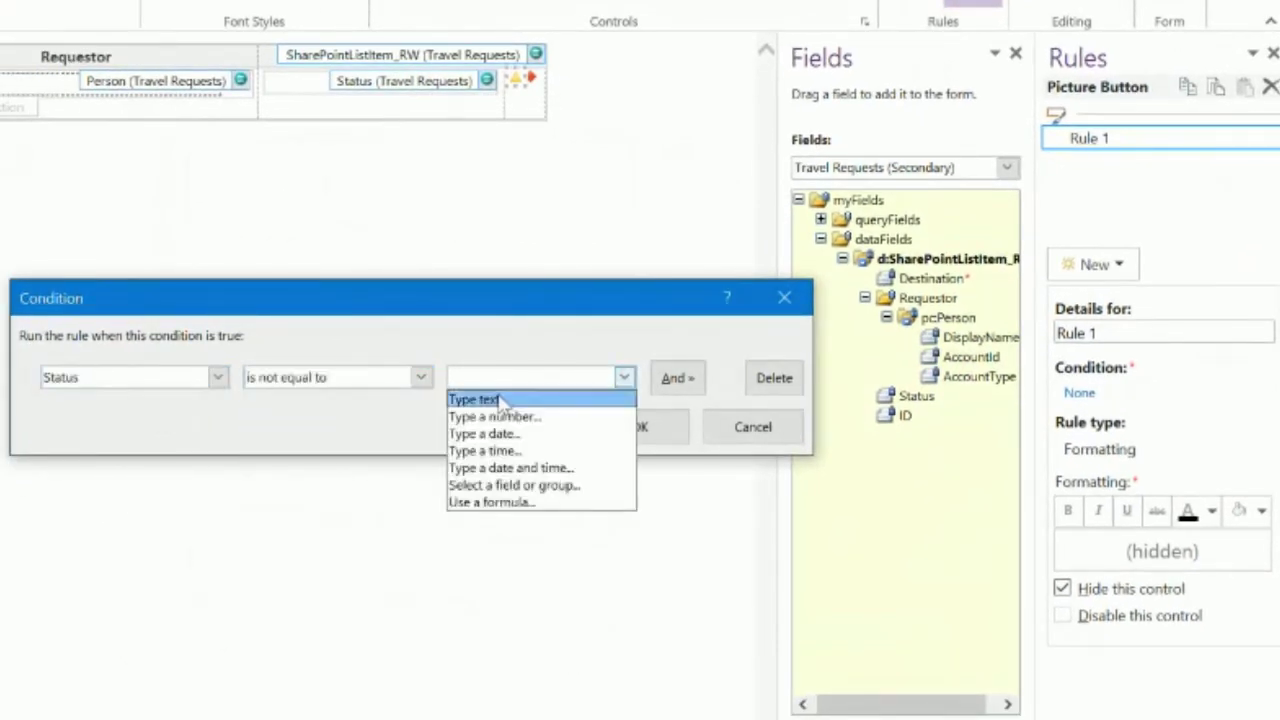
pyautogui.click(500, 399)
pyautogui.write('New')
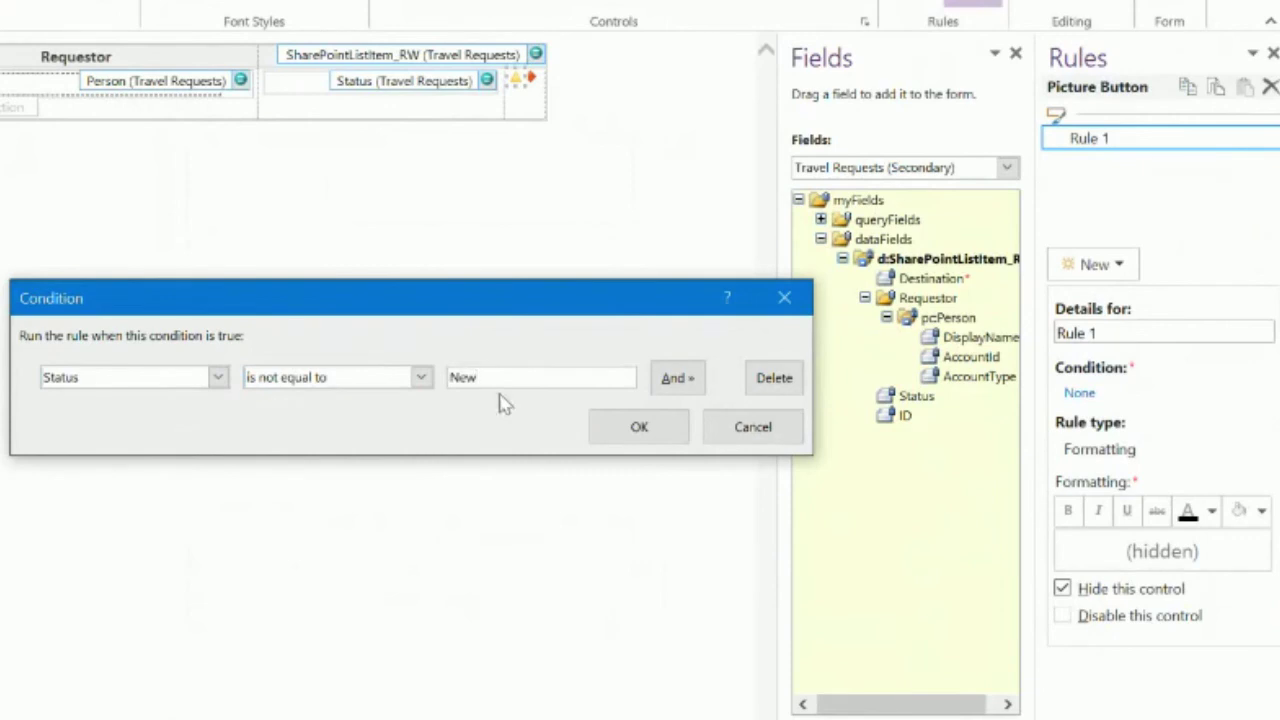
pyautogui.click(639, 427)
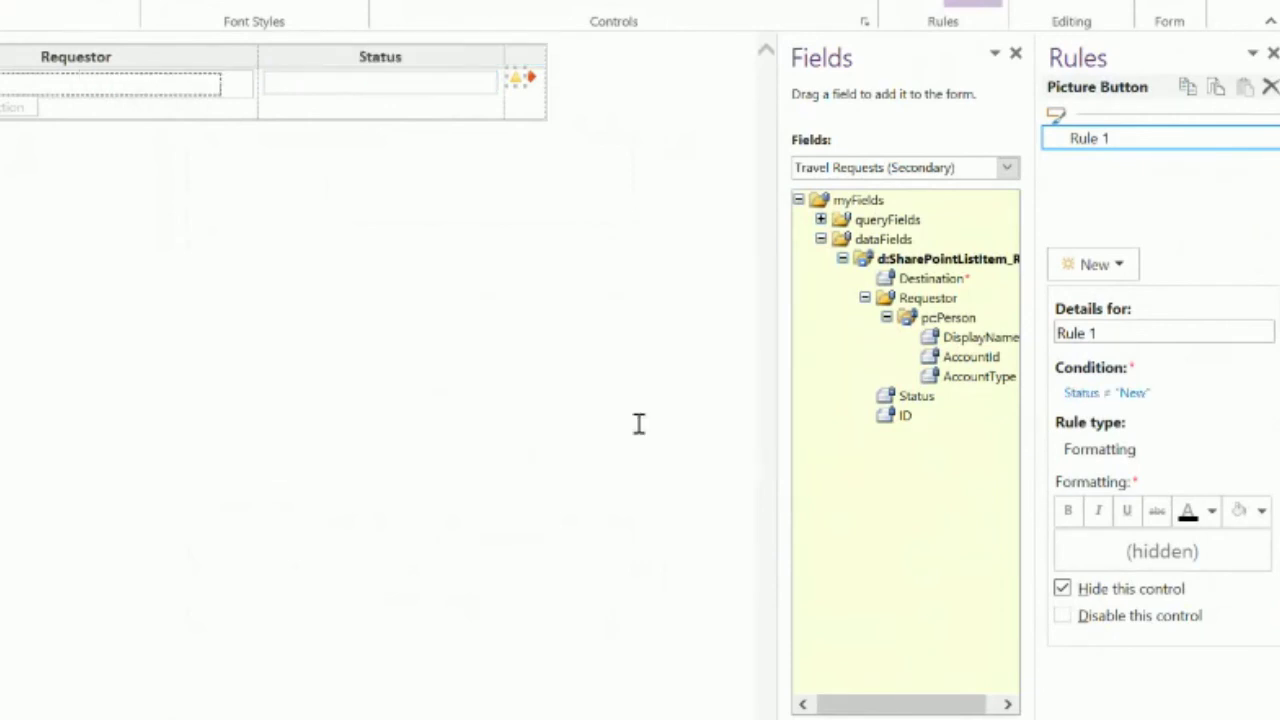
# Add a formatting rule to the red picture button that hides the control.
pyautogui.click(529, 82)
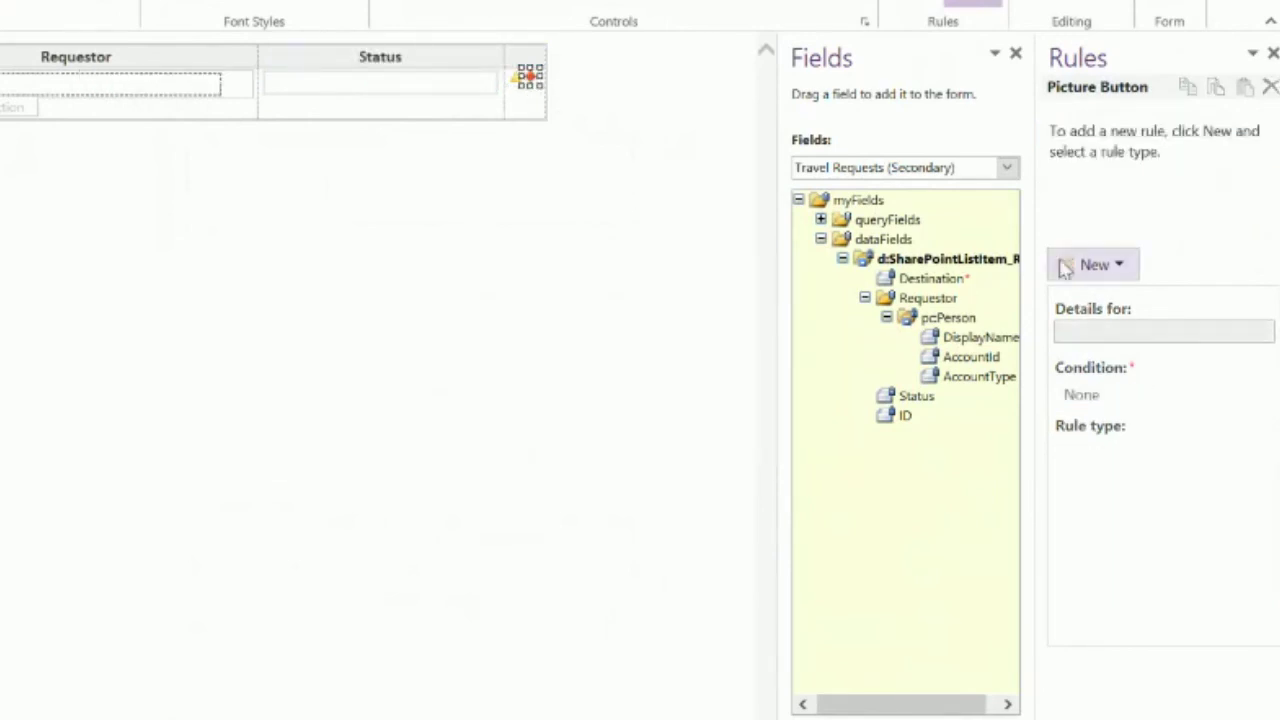
pyautogui.click(1094, 264)
pyautogui.click(1088, 328)
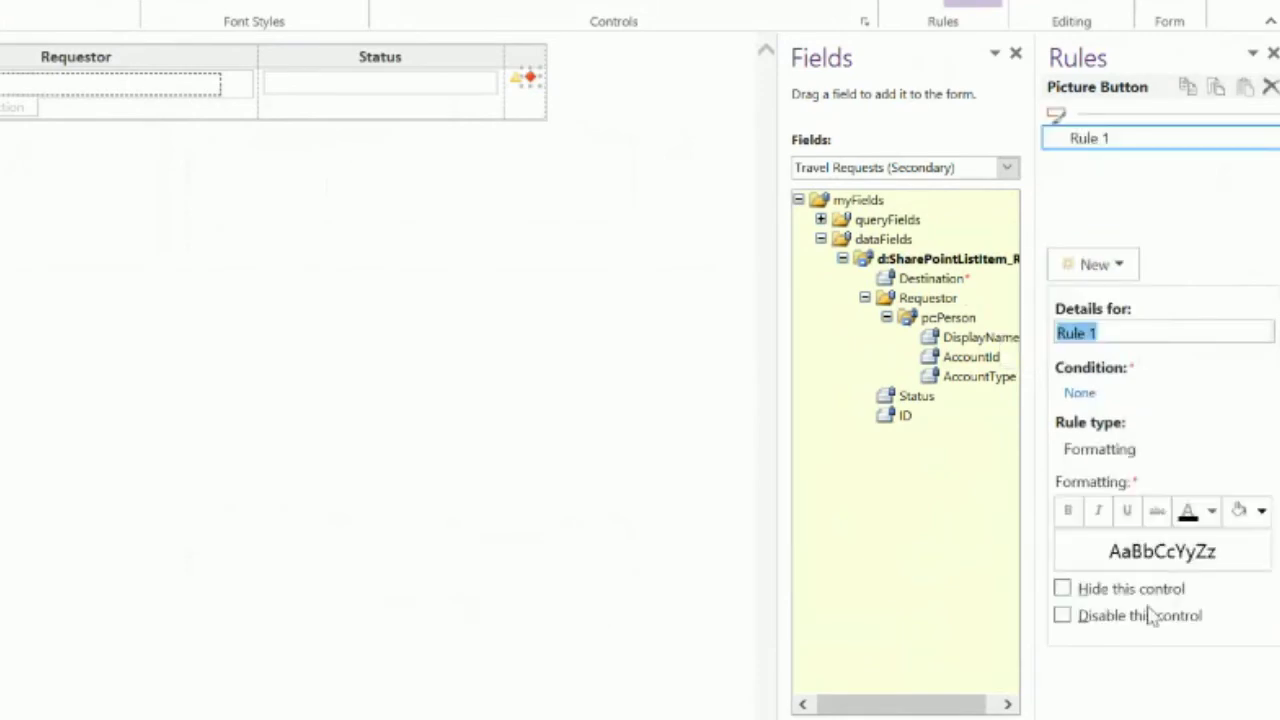
pyautogui.click(1062, 589)
# Set the red picture button rule's condition to Status is not equal to the text VP Approval Step.
pyautogui.click(1079, 392)
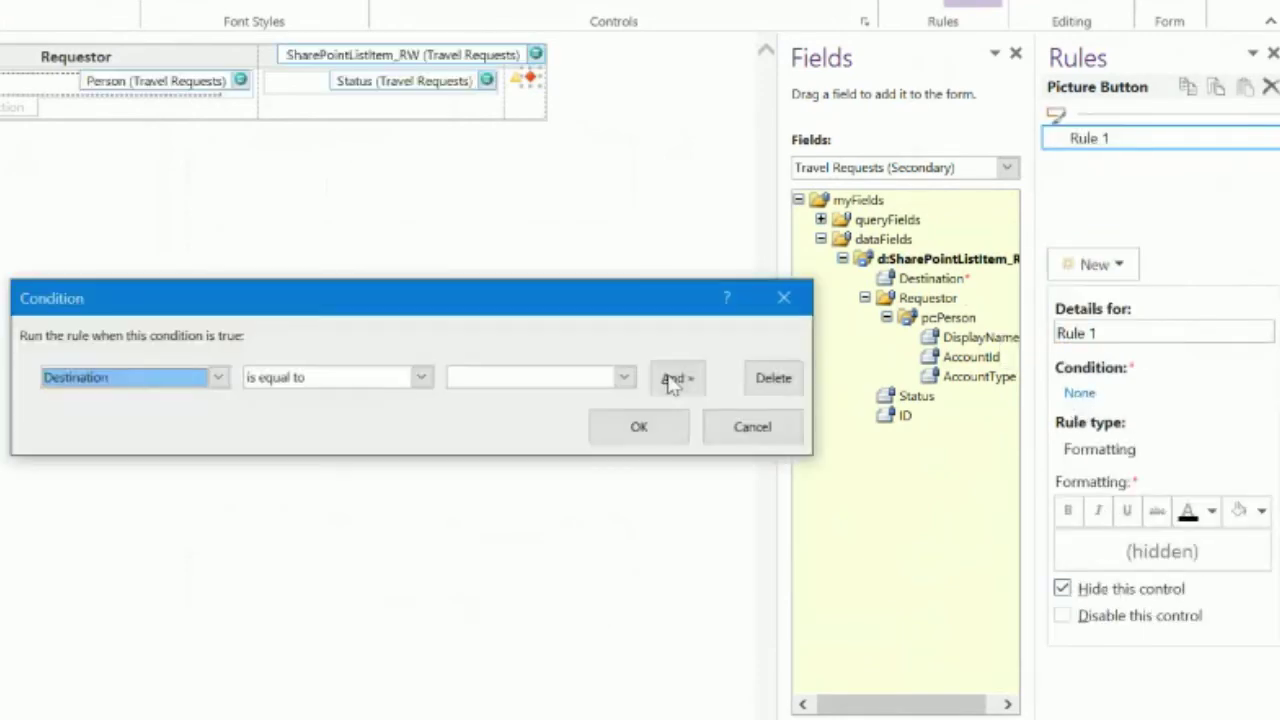
pyautogui.click(163, 385)
pyautogui.press('Escape')
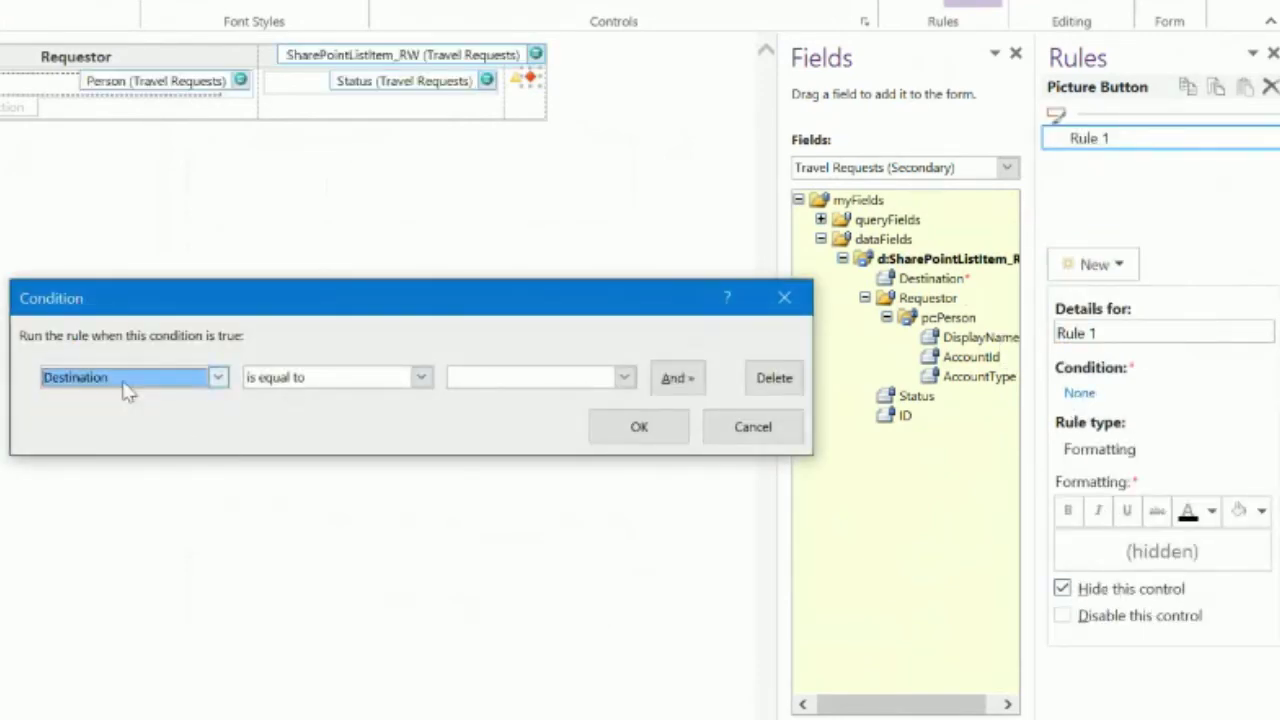
pyautogui.click(128, 392)
pyautogui.click(120, 409)
pyautogui.click(271, 391)
pyautogui.click(288, 414)
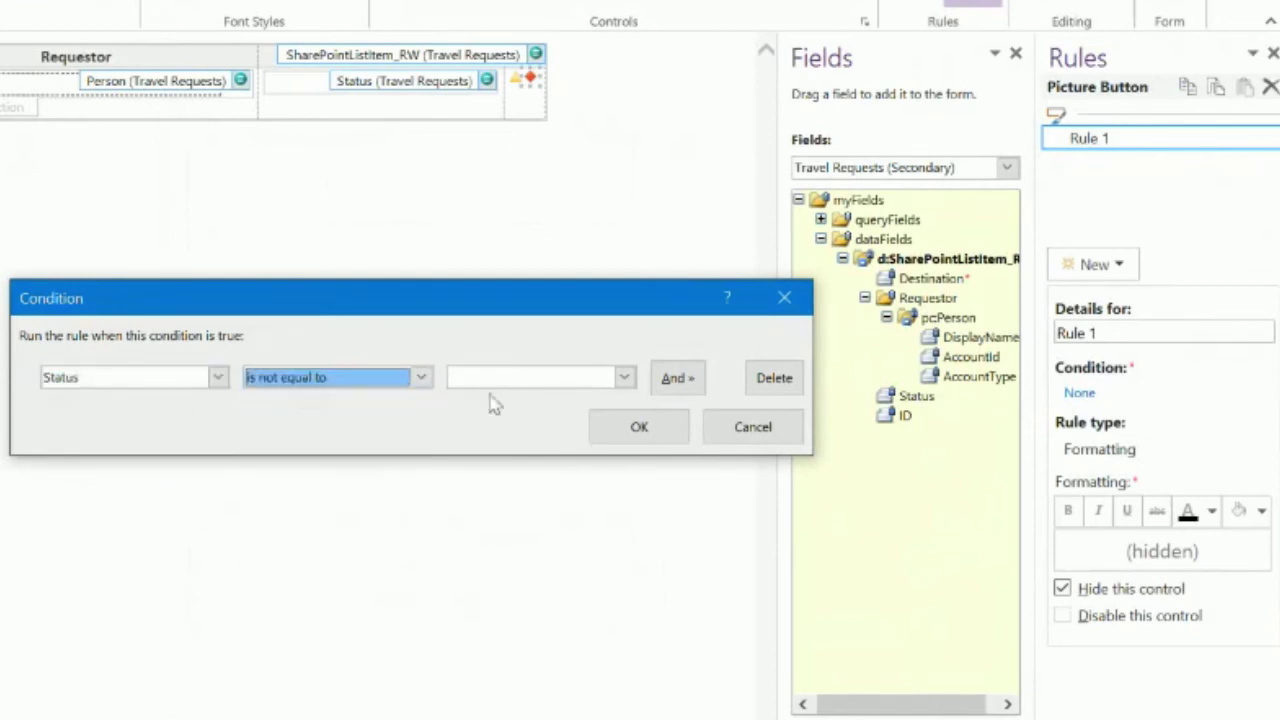
pyautogui.click(495, 380)
pyautogui.click(508, 401)
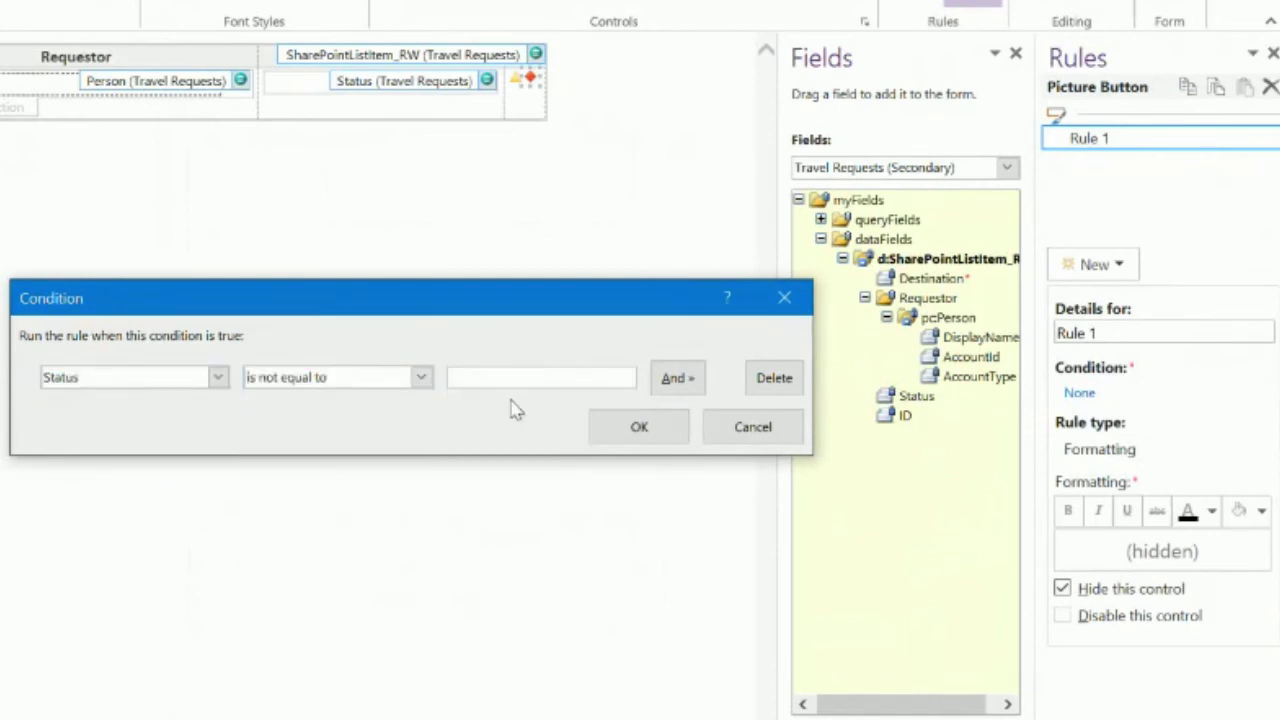
pyautogui.write('VP Approval Step')
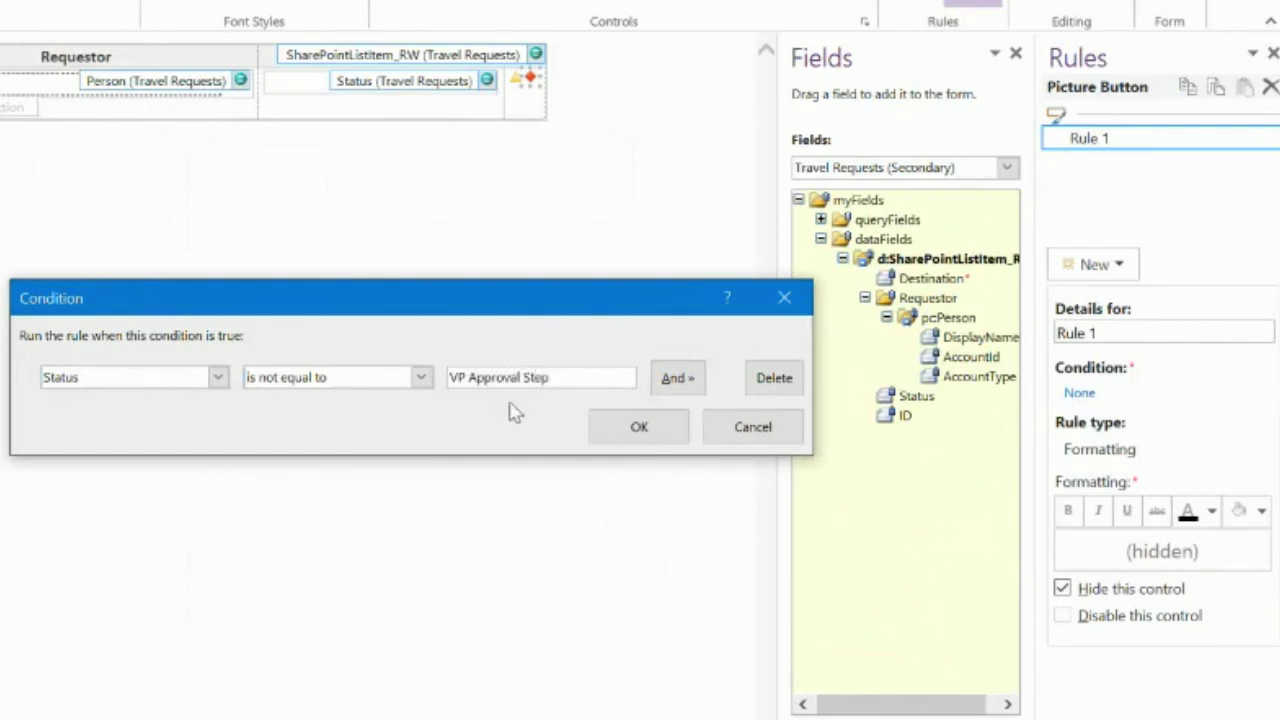
pyautogui.click(631, 438)
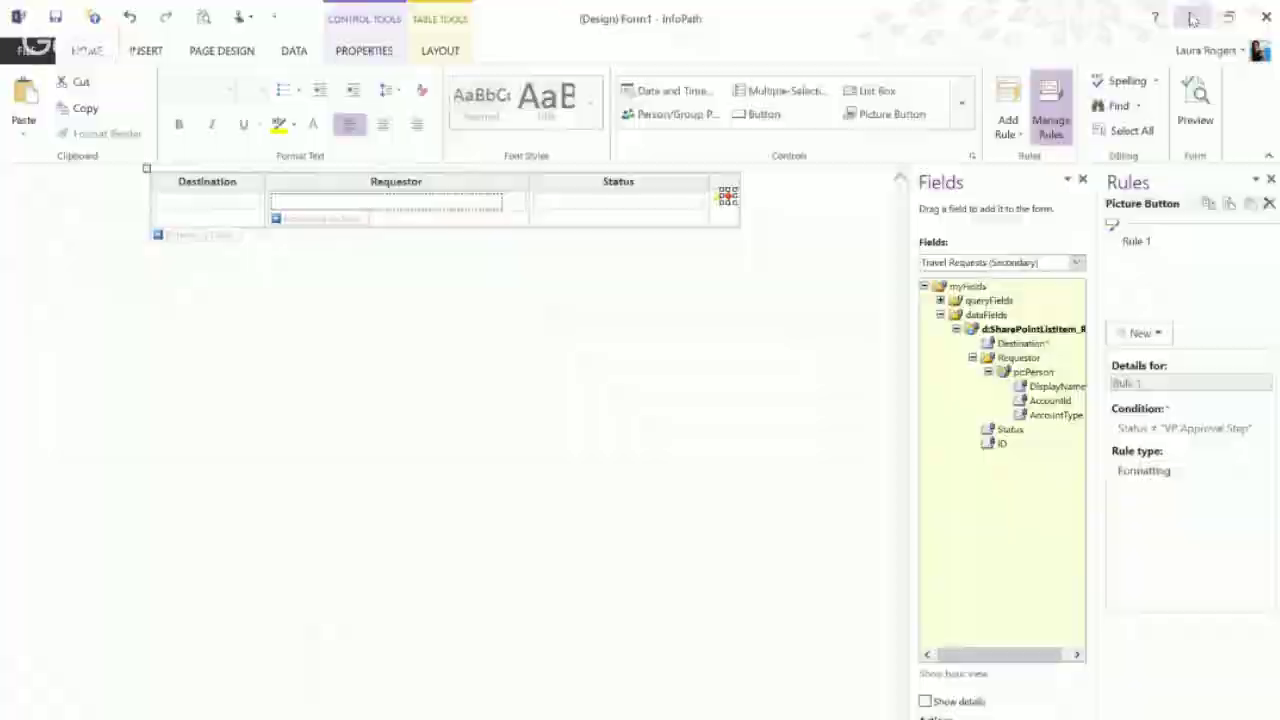
# Switch to the Corporate Travel SharePoint site and open its home page for editing.
pyautogui.click(1192, 18)
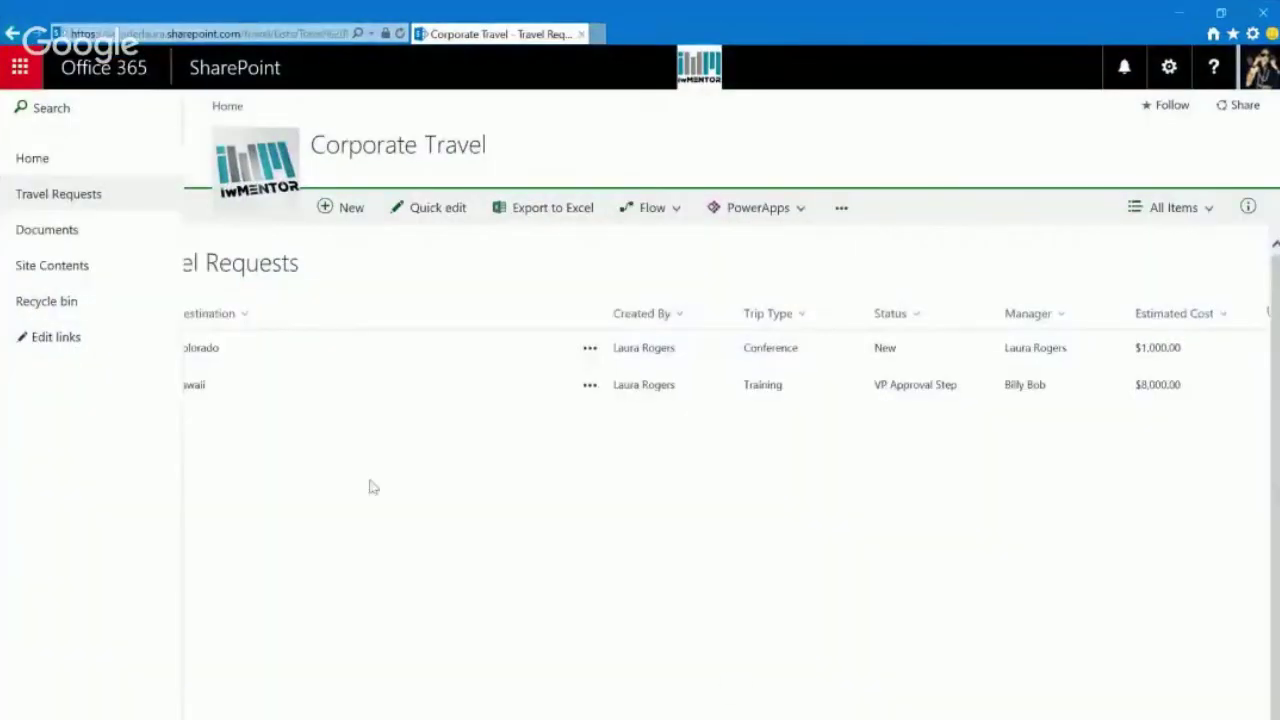
pyautogui.click(32, 160)
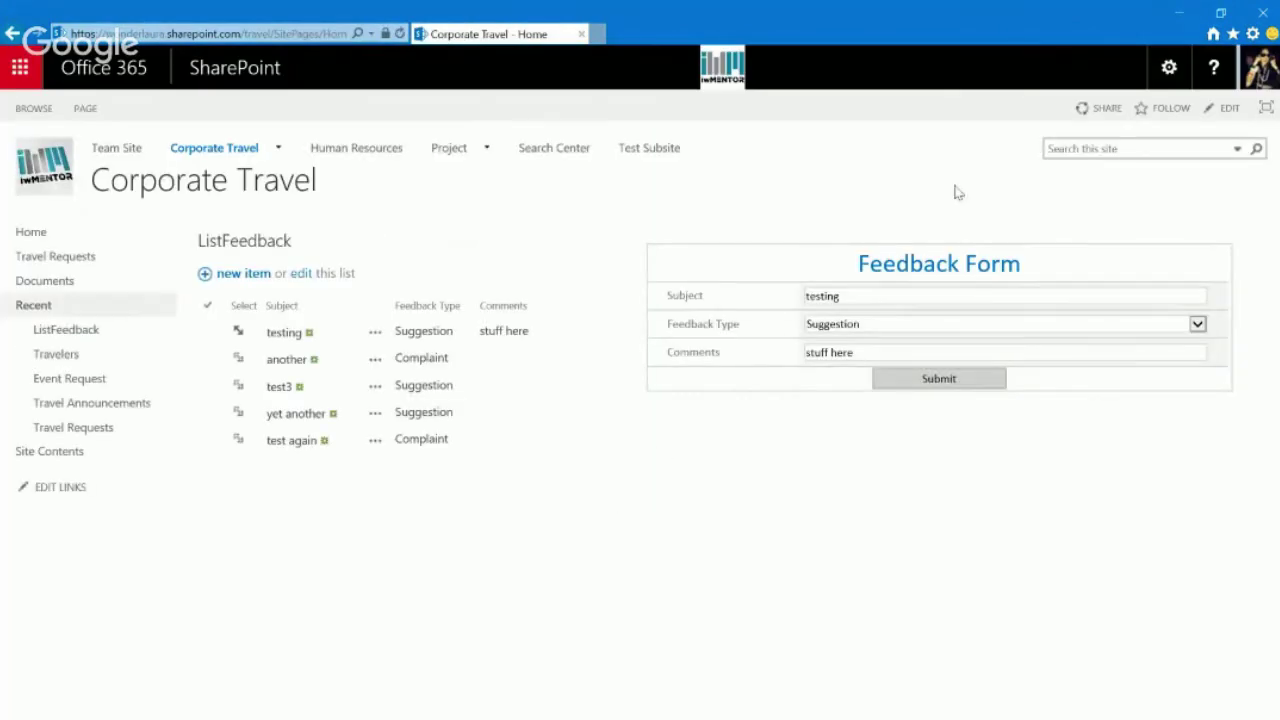
pyautogui.click(1168, 67)
pyautogui.click(1080, 207)
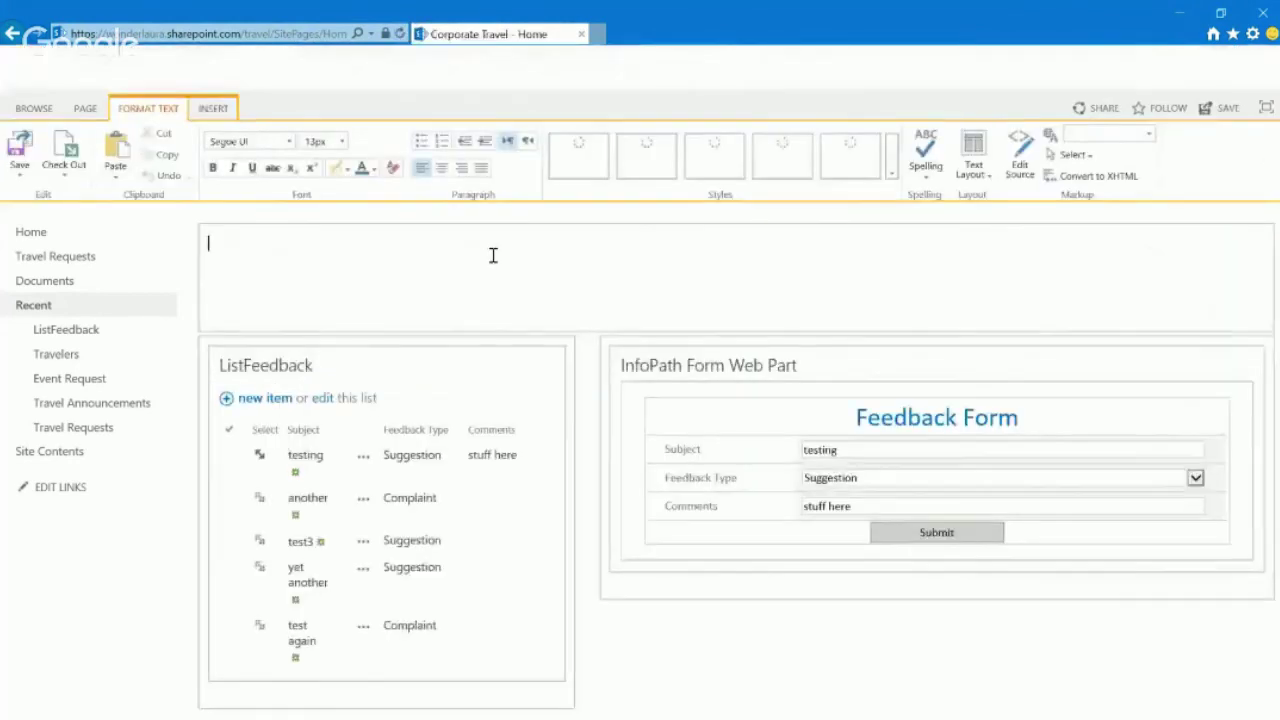
# Insert an InfoPath Form Web Part from the Forms category into the empty content area above ListFeedback.
pyautogui.click(215, 109)
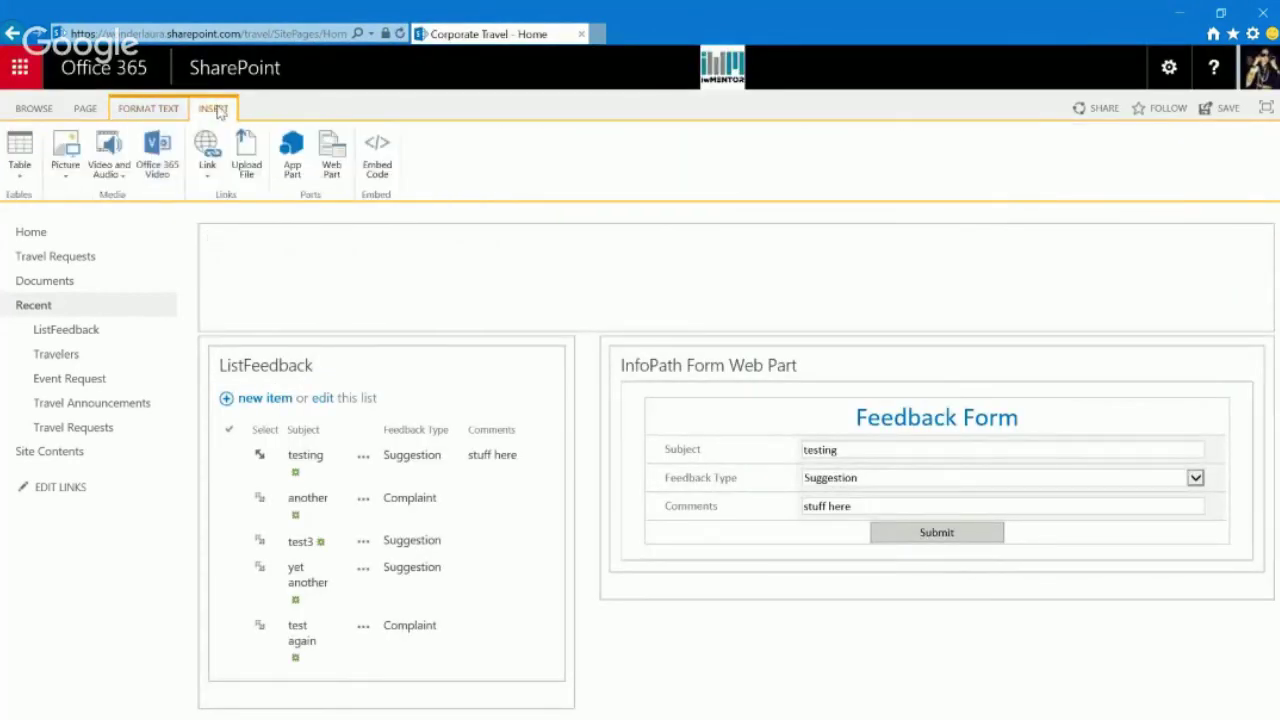
pyautogui.click(334, 168)
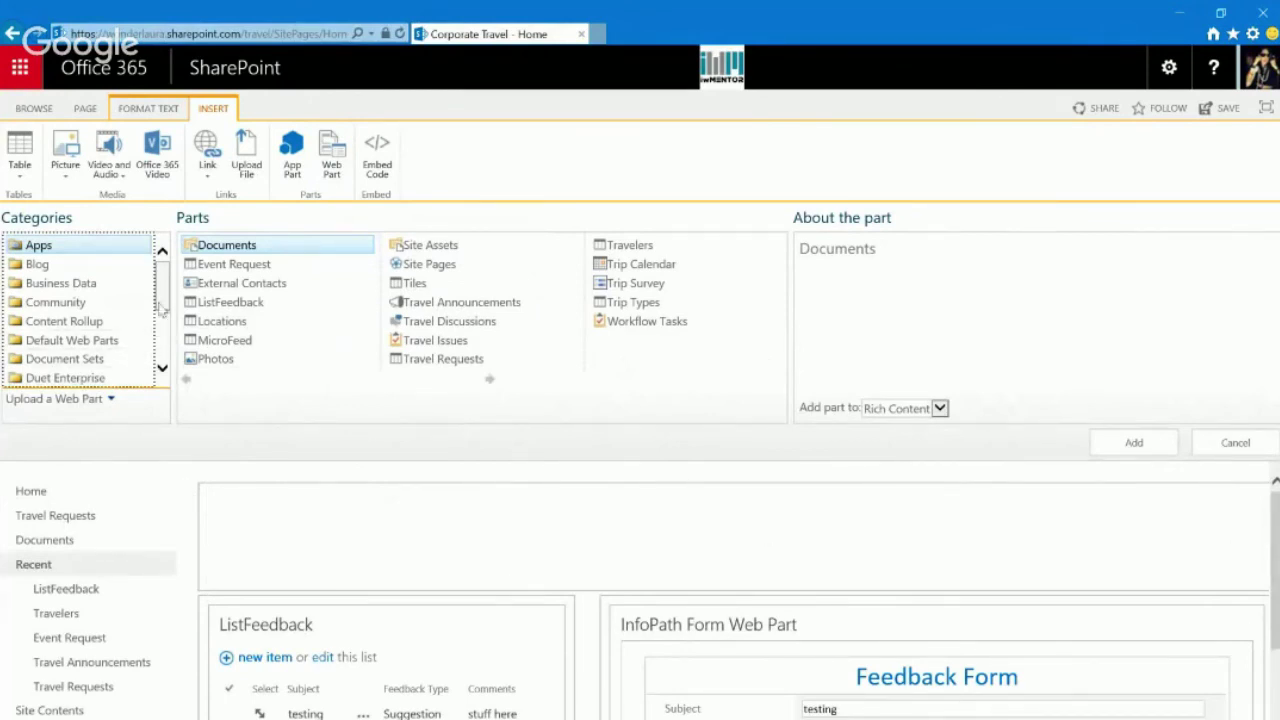
pyautogui.scroll(-3, 158, 298)
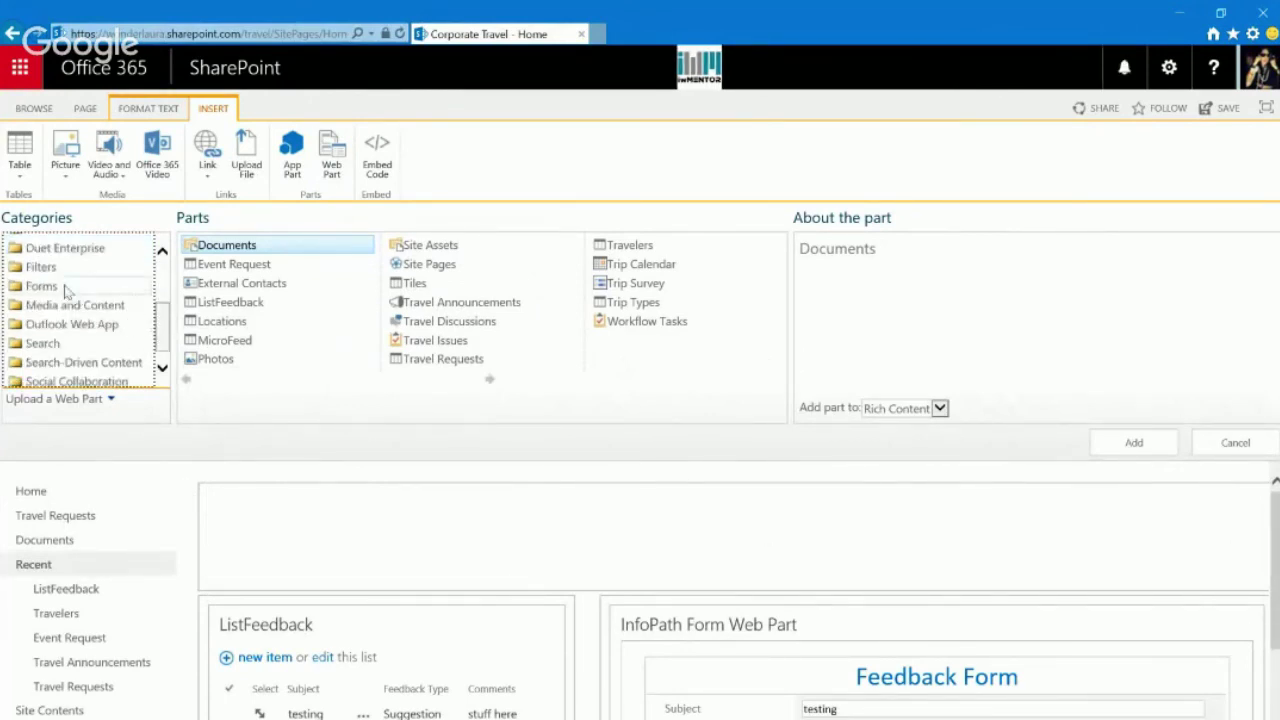
pyautogui.click(45, 286)
pyautogui.click(261, 268)
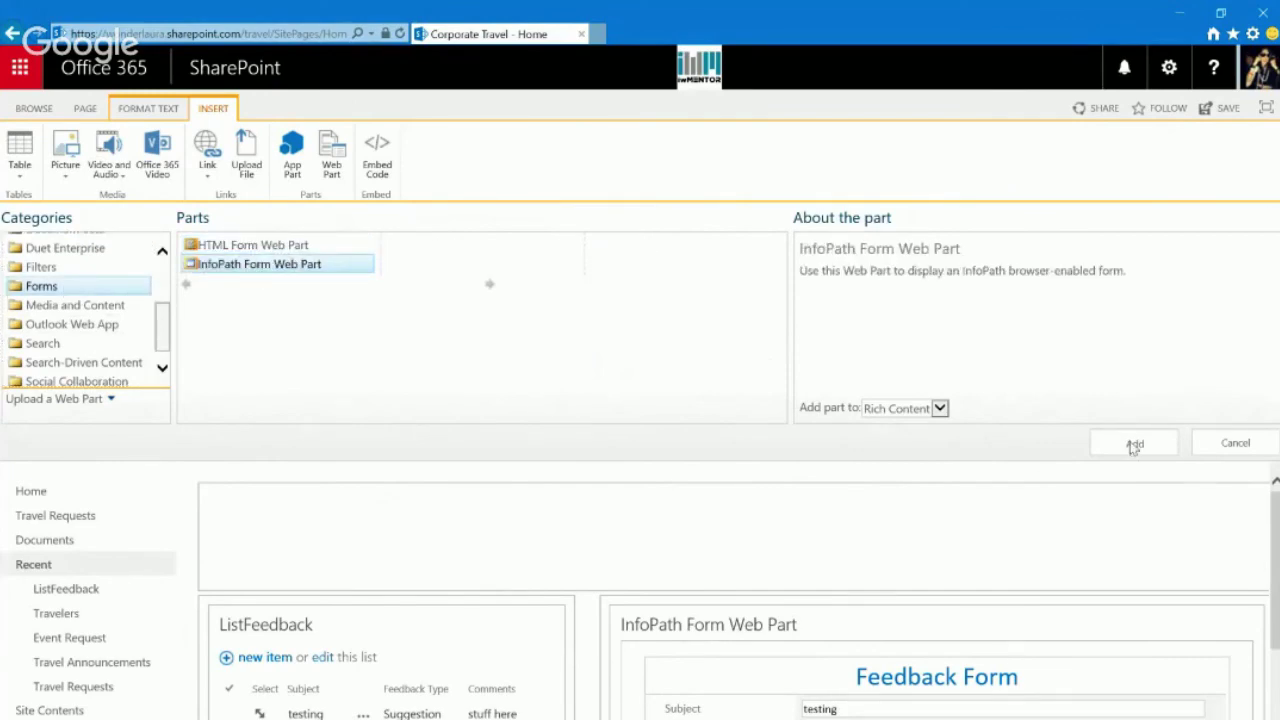
pyautogui.click(1133, 443)
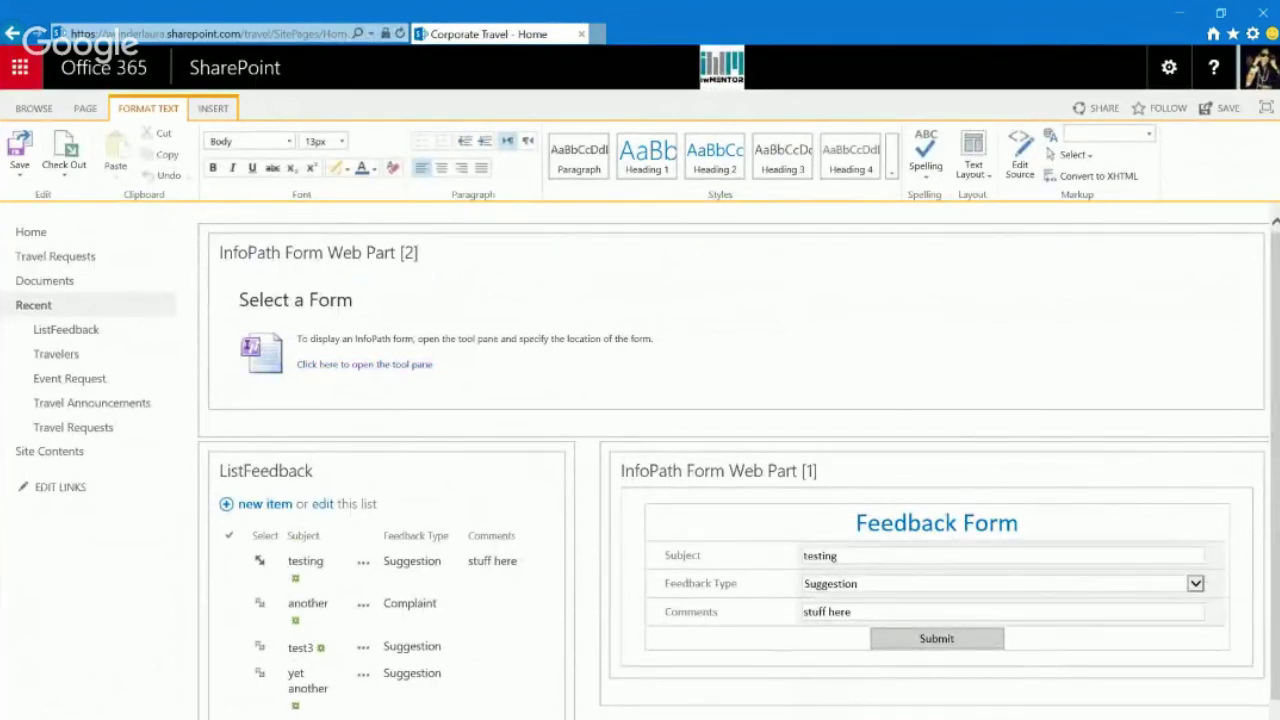
# Set the new web part to display the Travelers list as a read-only form and save the page.
pyautogui.click(364, 364)
pyautogui.click(1080, 372)
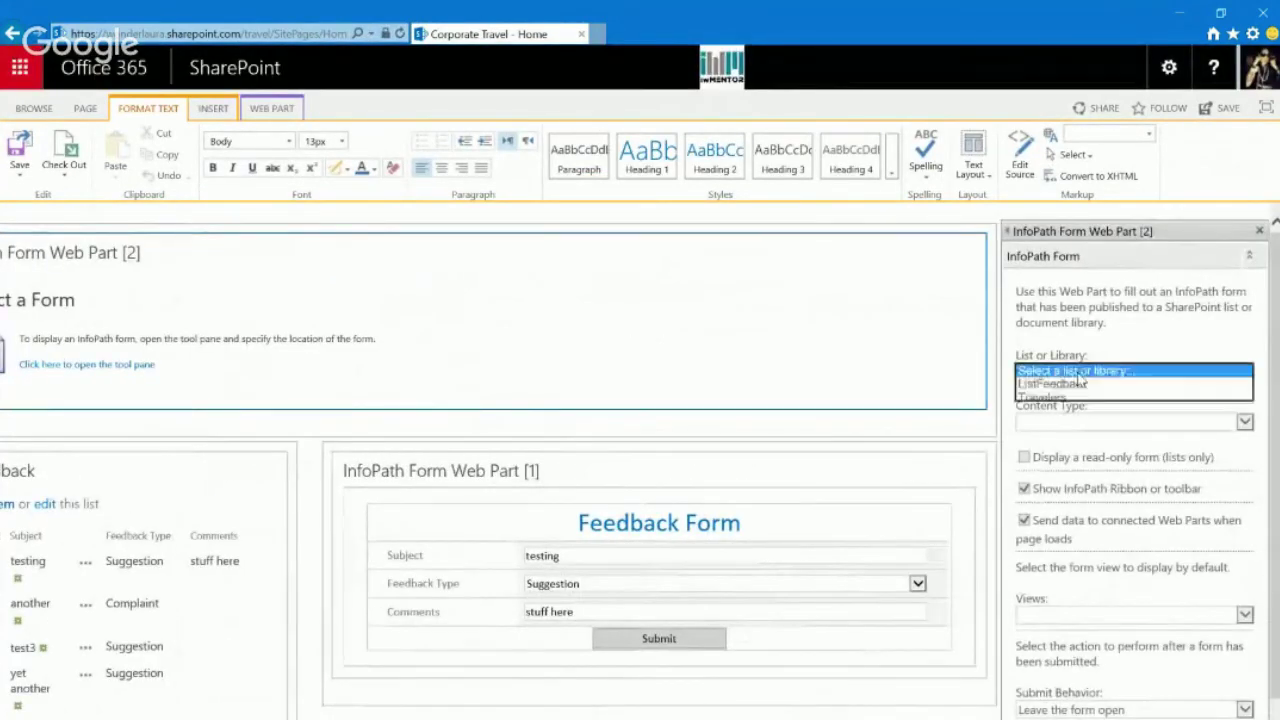
pyautogui.click(1080, 397)
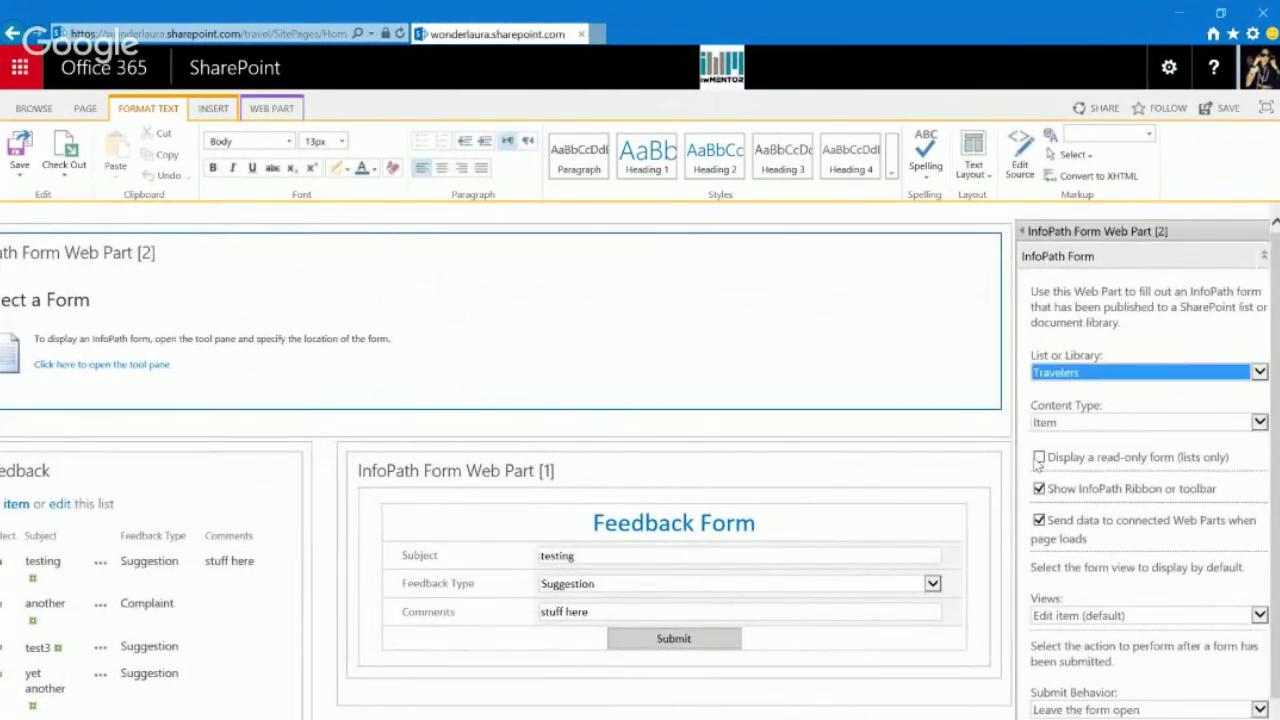
pyautogui.click(1039, 458)
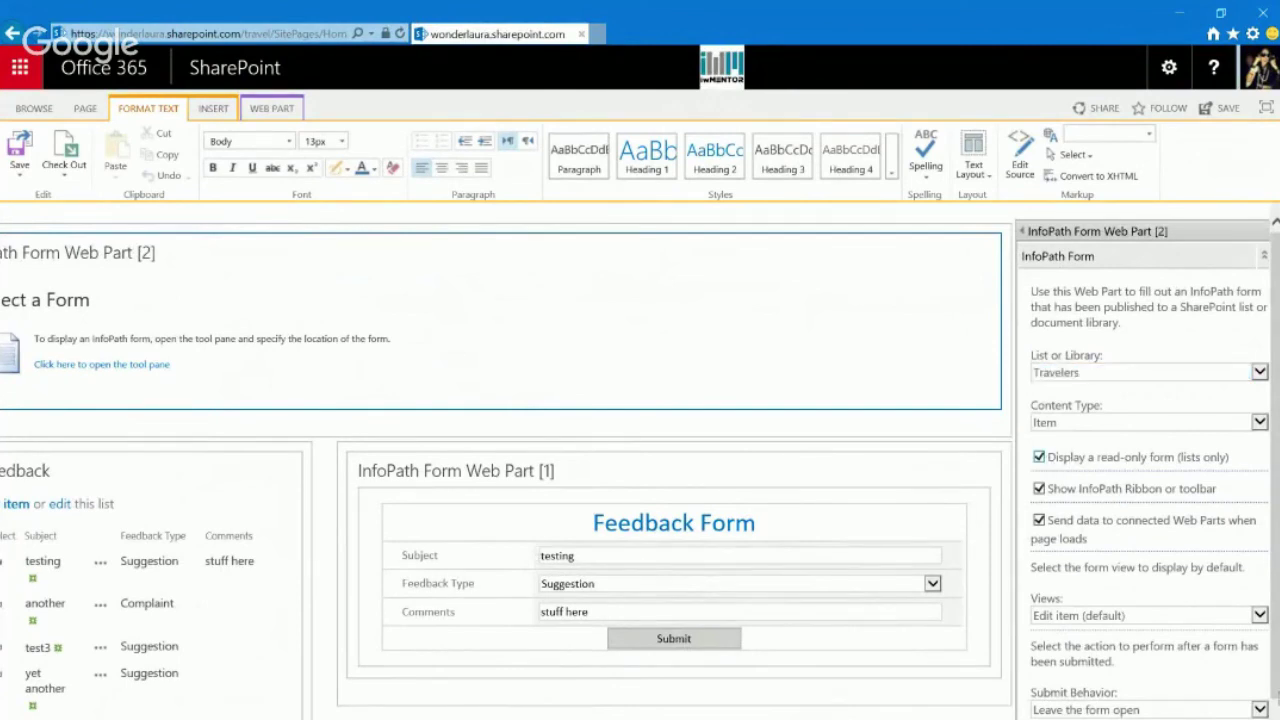
pyautogui.scroll(-1, 640, 460)
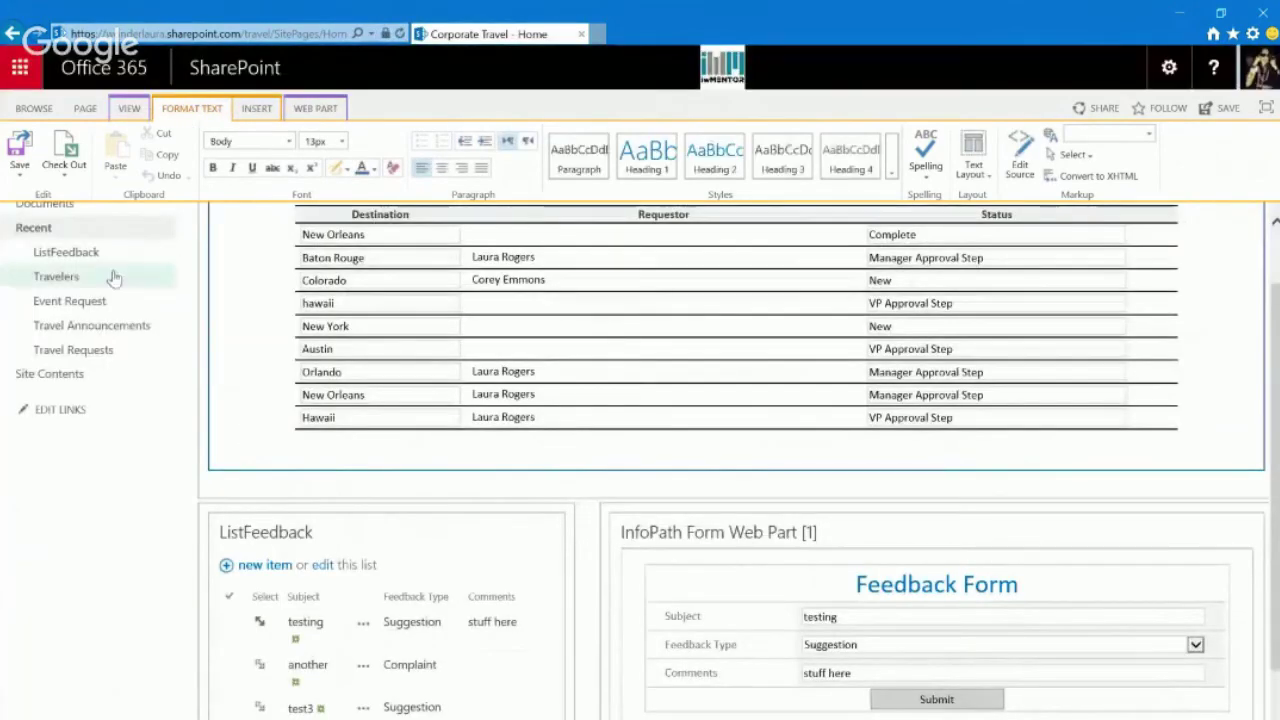
pyautogui.click(19, 150)
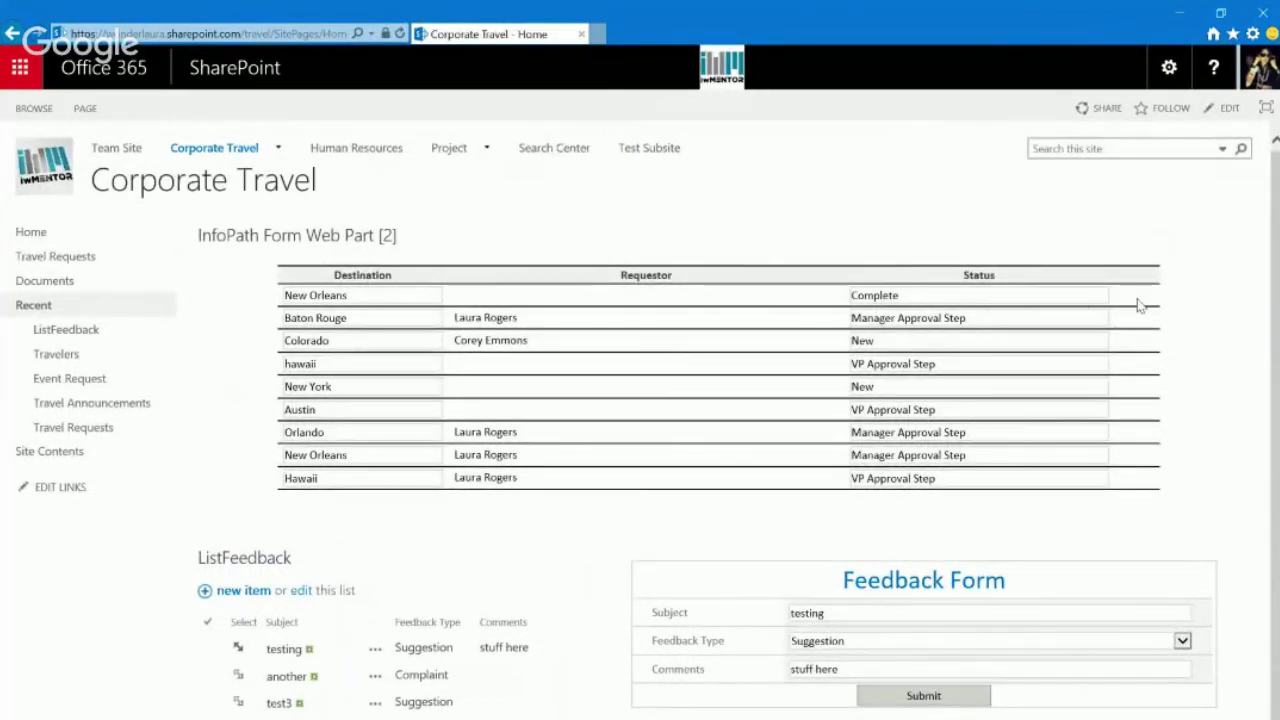
# Switch back to InfoPath and enlarge the yellow and red picture buttons in the repeating table's last column.
pyautogui.hotkey('alt', 'Tab')
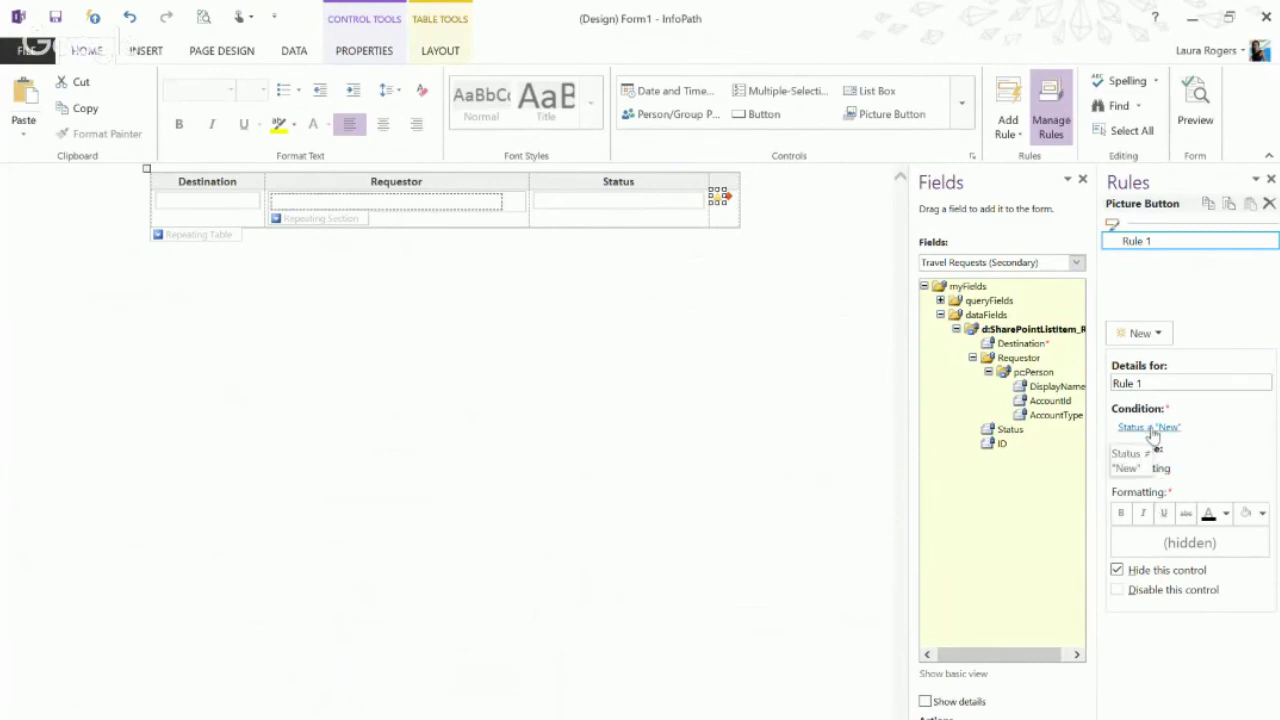
pyautogui.click(724, 202)
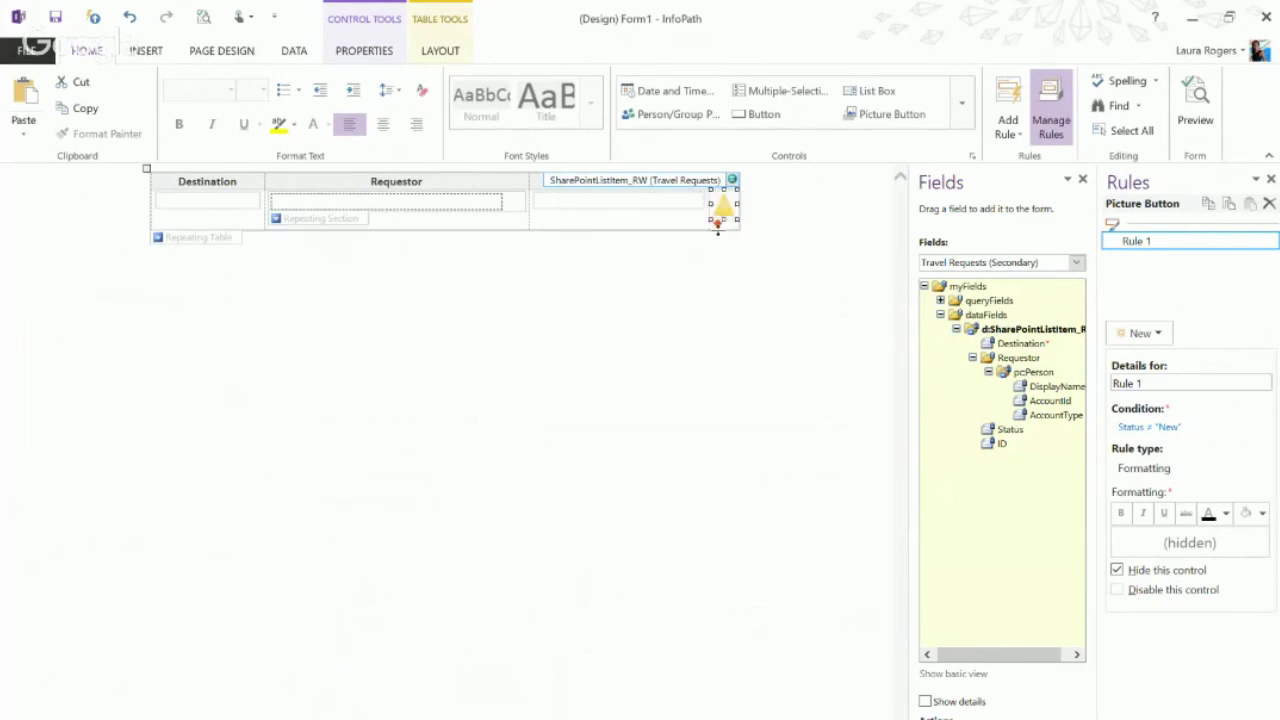
pyautogui.click(718, 224)
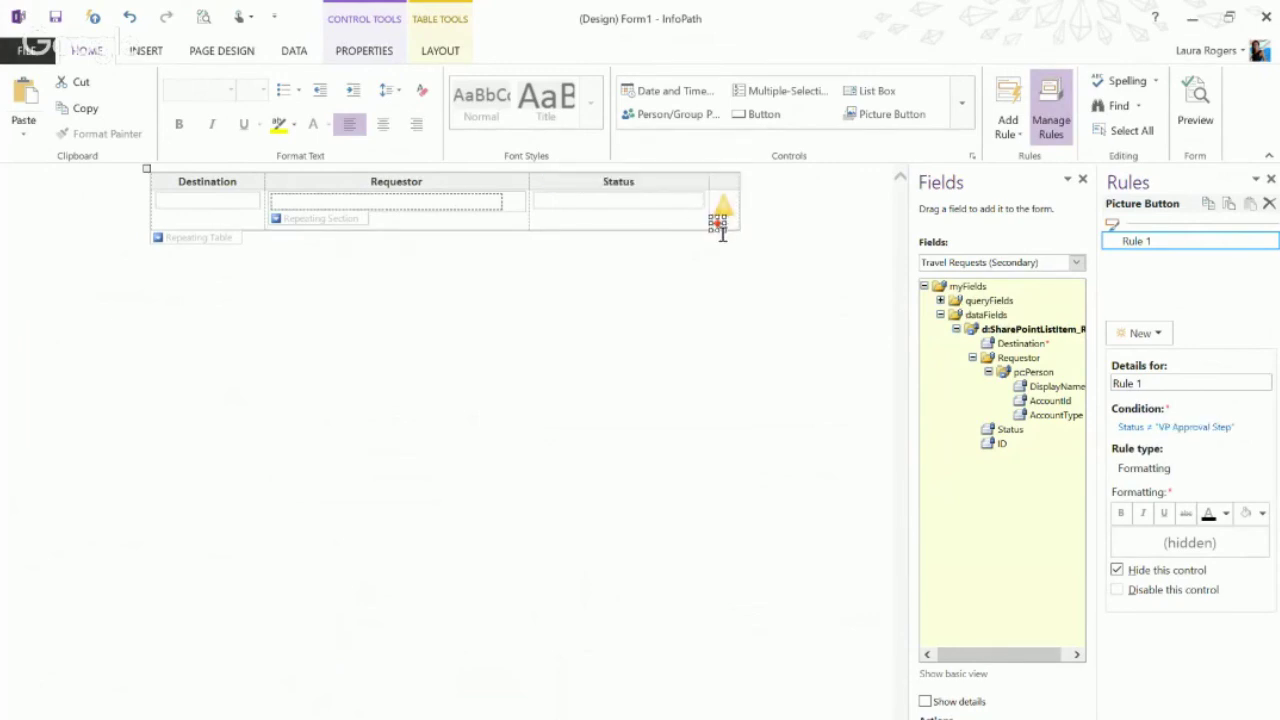
pyautogui.moveTo(722, 233); pyautogui.dragTo(739, 247)
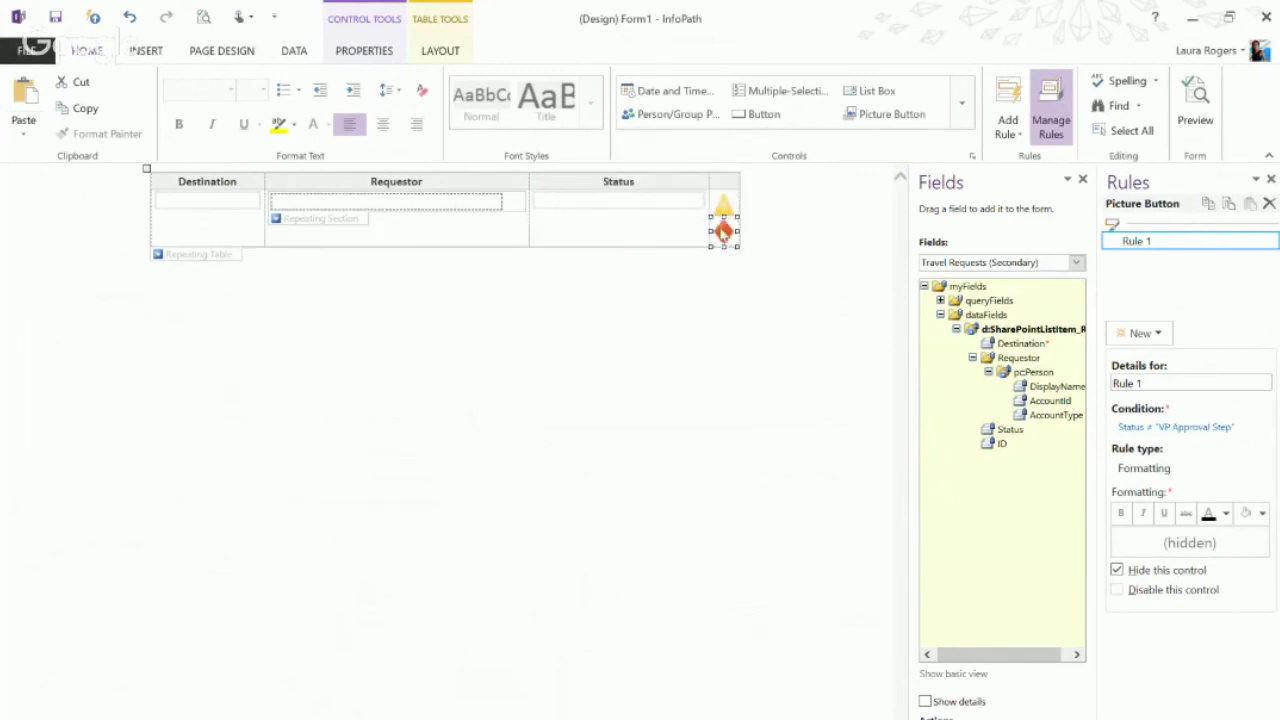
# Insert a photo from the 2015-07-21 folder on a new line below the red picture button, and delete it after checking its rules.
pyautogui.click(724, 208)
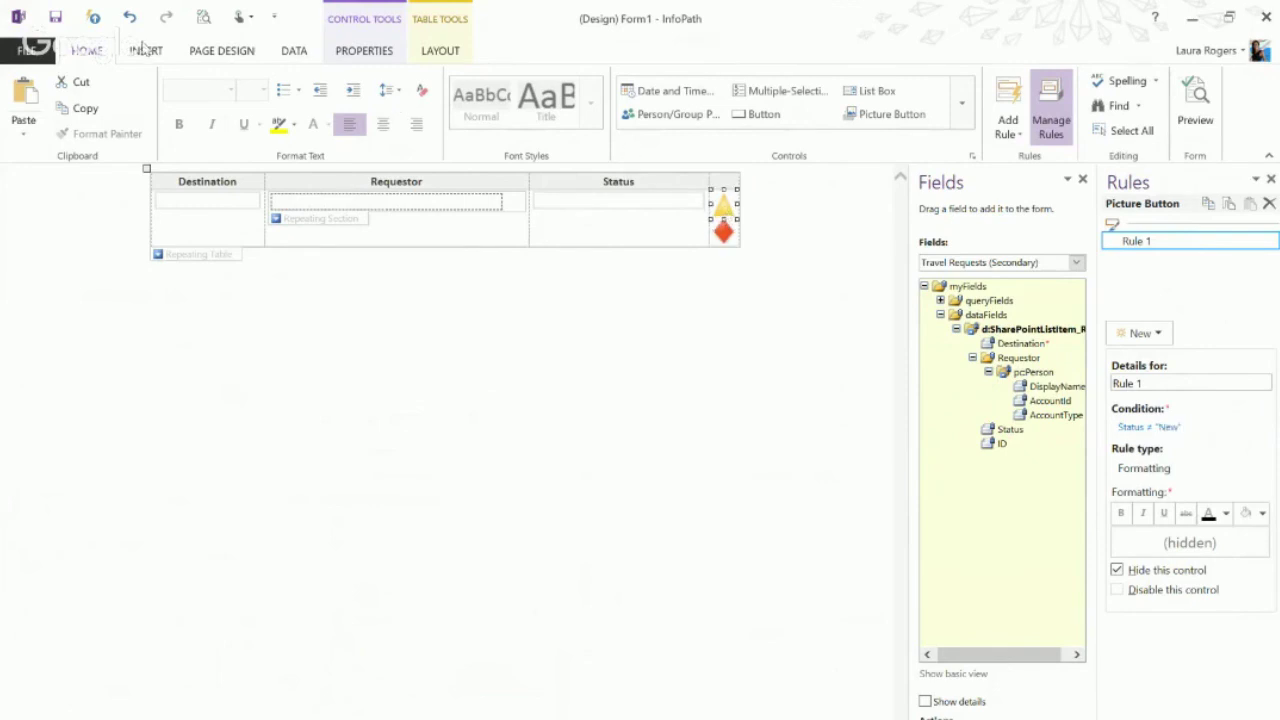
pyautogui.click(145, 50)
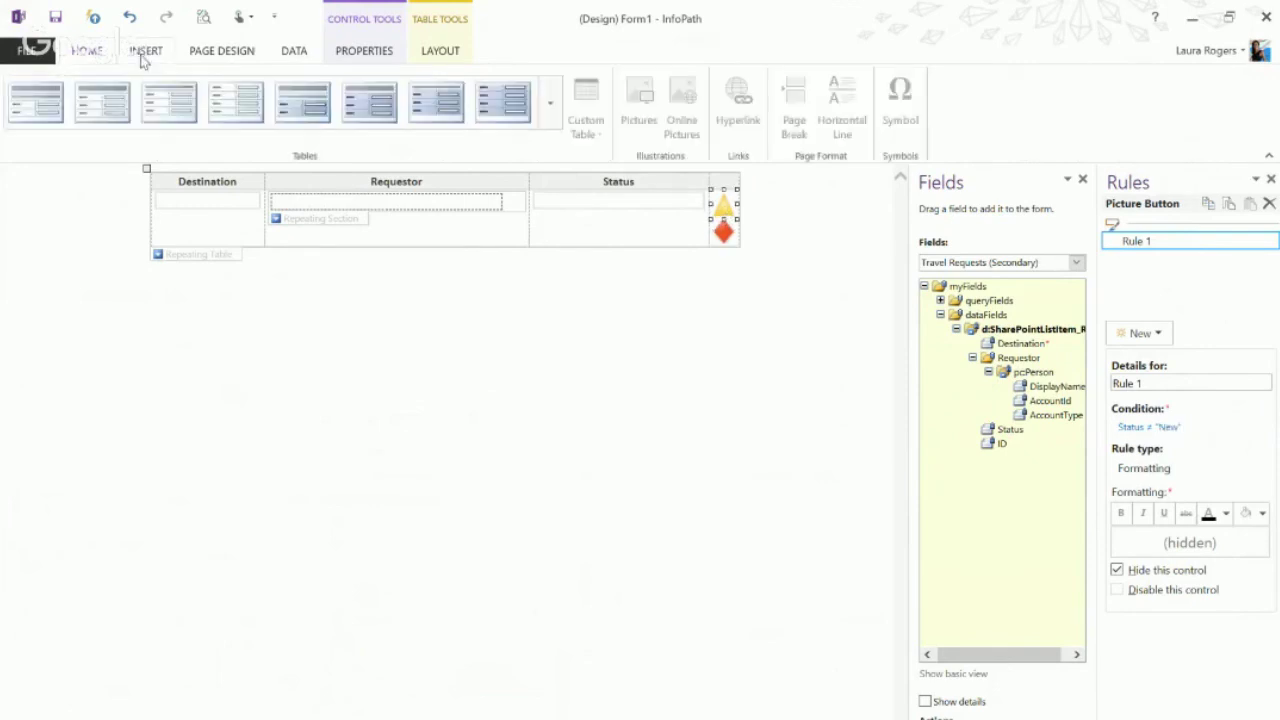
pyautogui.click(735, 236)
pyautogui.click(799, 249)
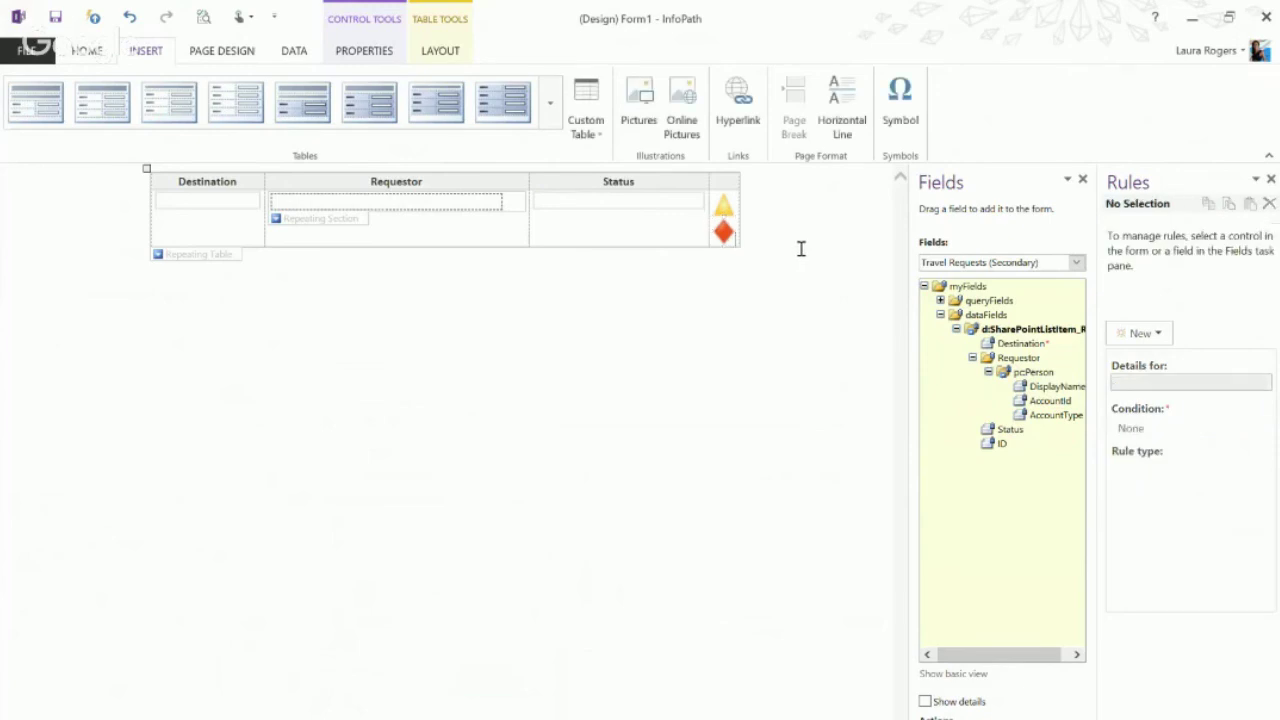
pyautogui.press('Return')
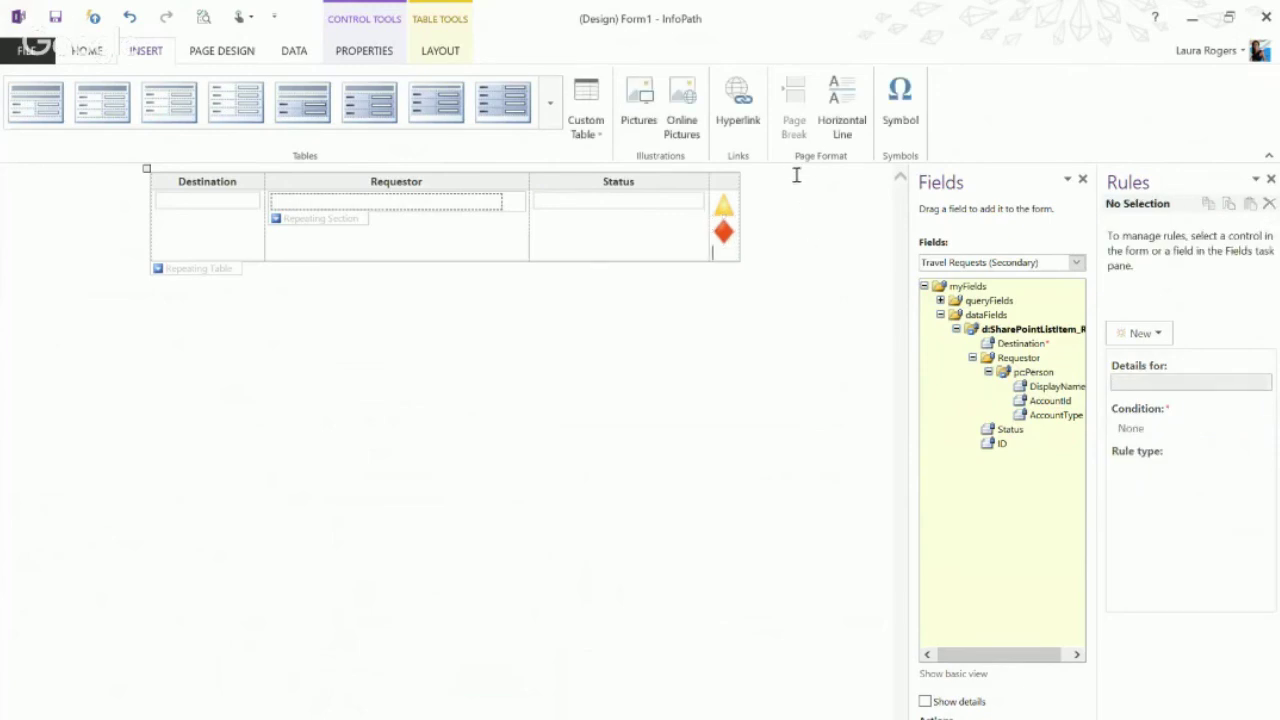
pyautogui.click(639, 105)
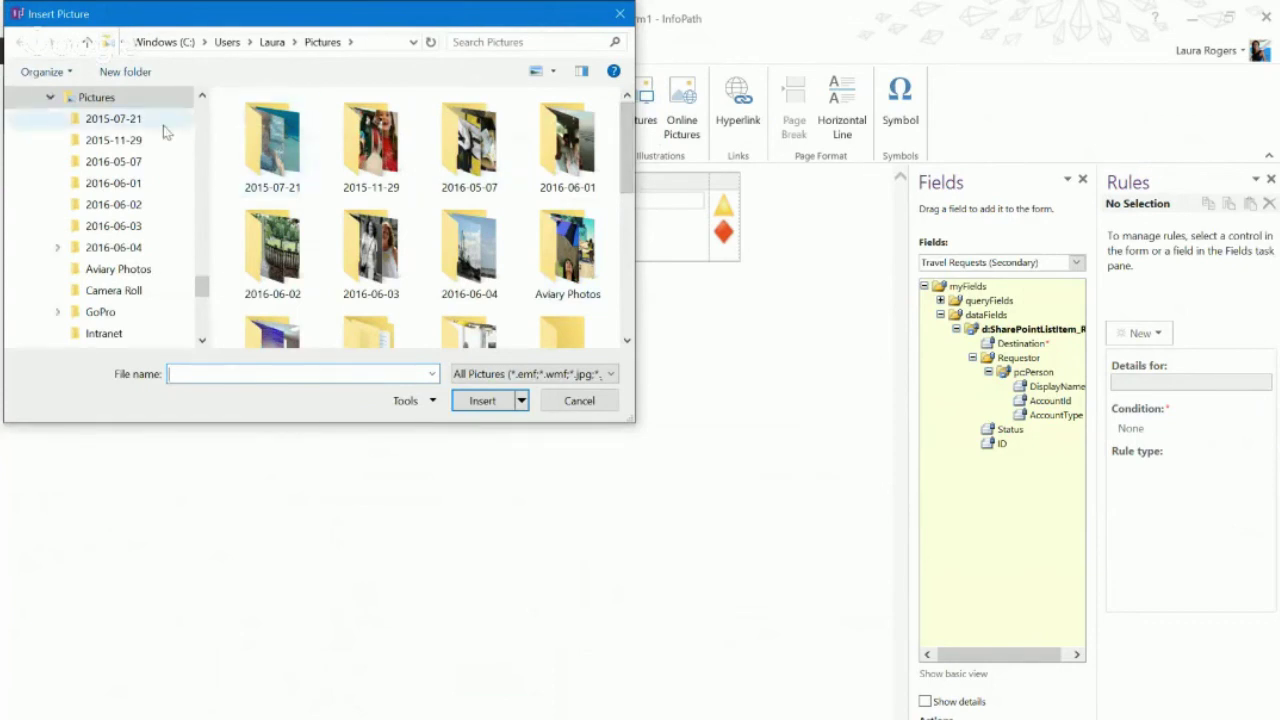
pyautogui.doubleClick(283, 165)
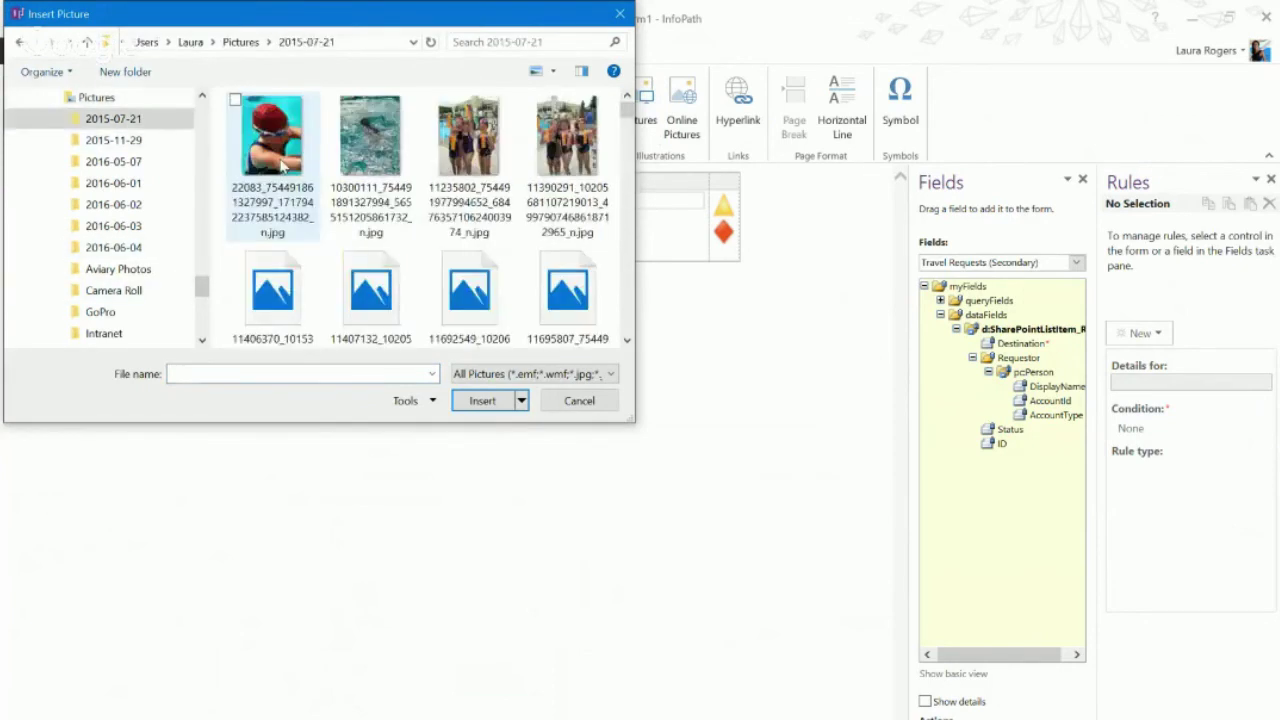
pyautogui.doubleClick(281, 152)
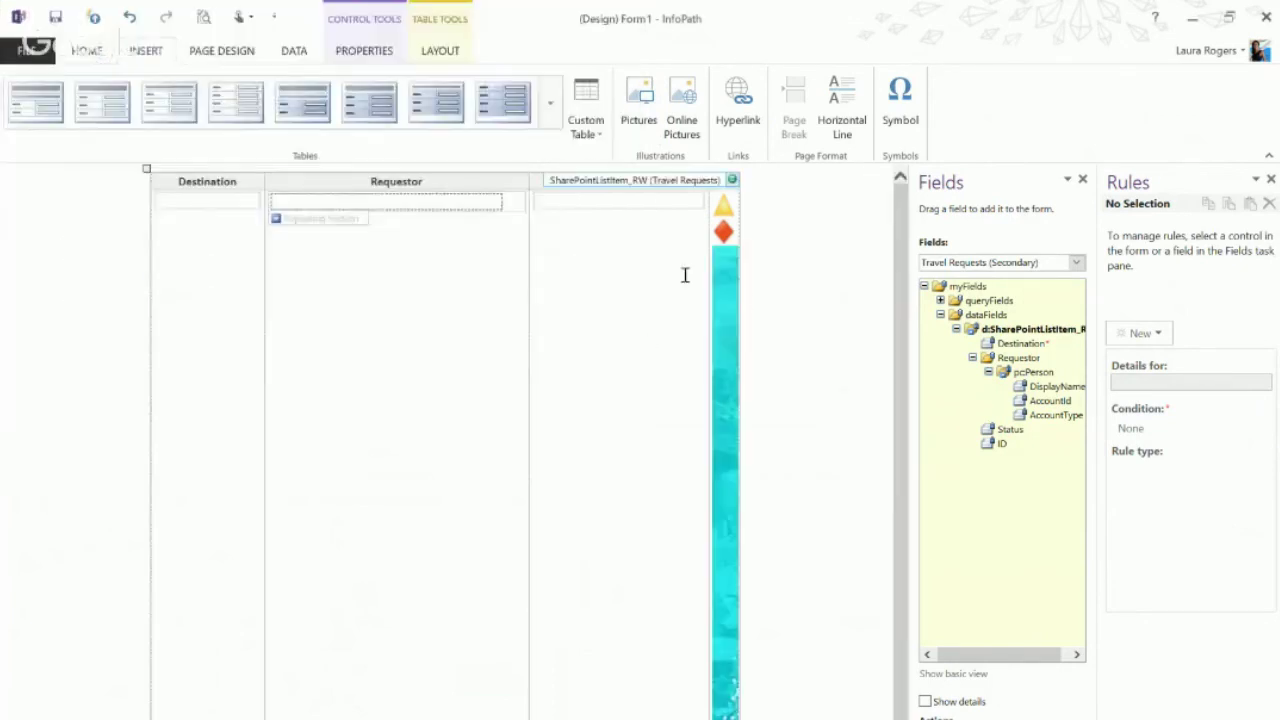
pyautogui.click(712, 305)
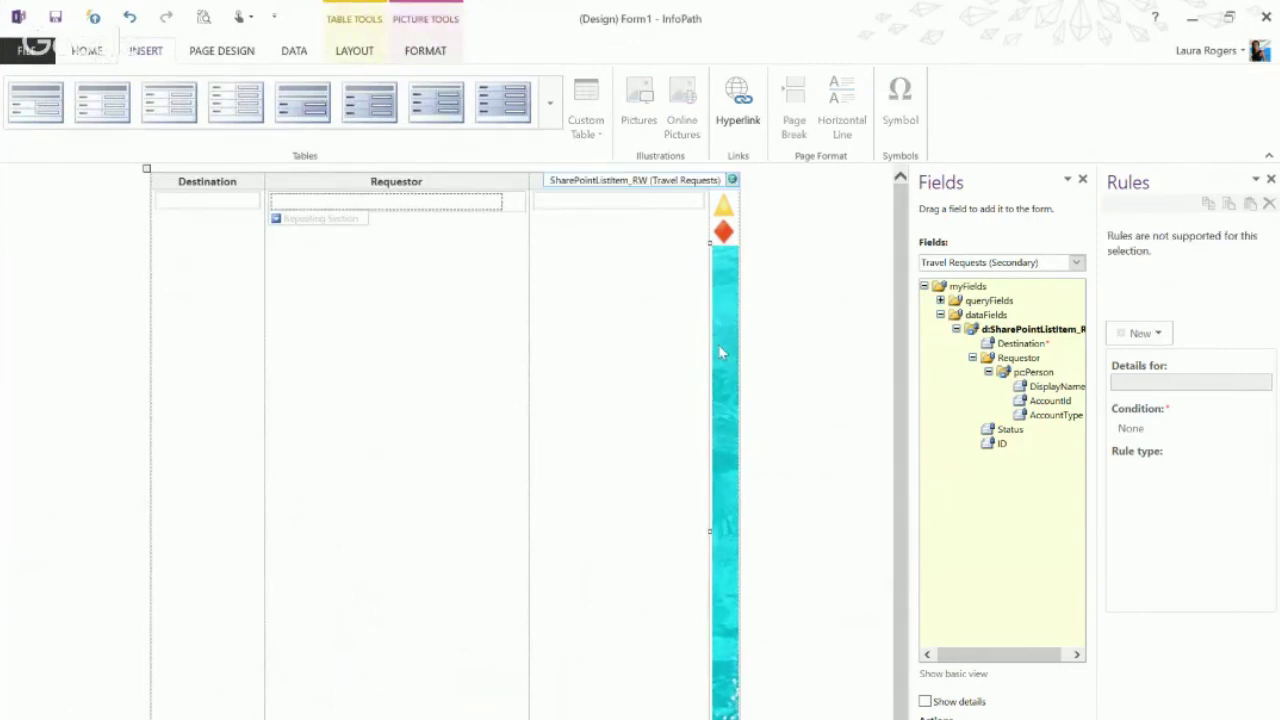
pyautogui.press('Delete')
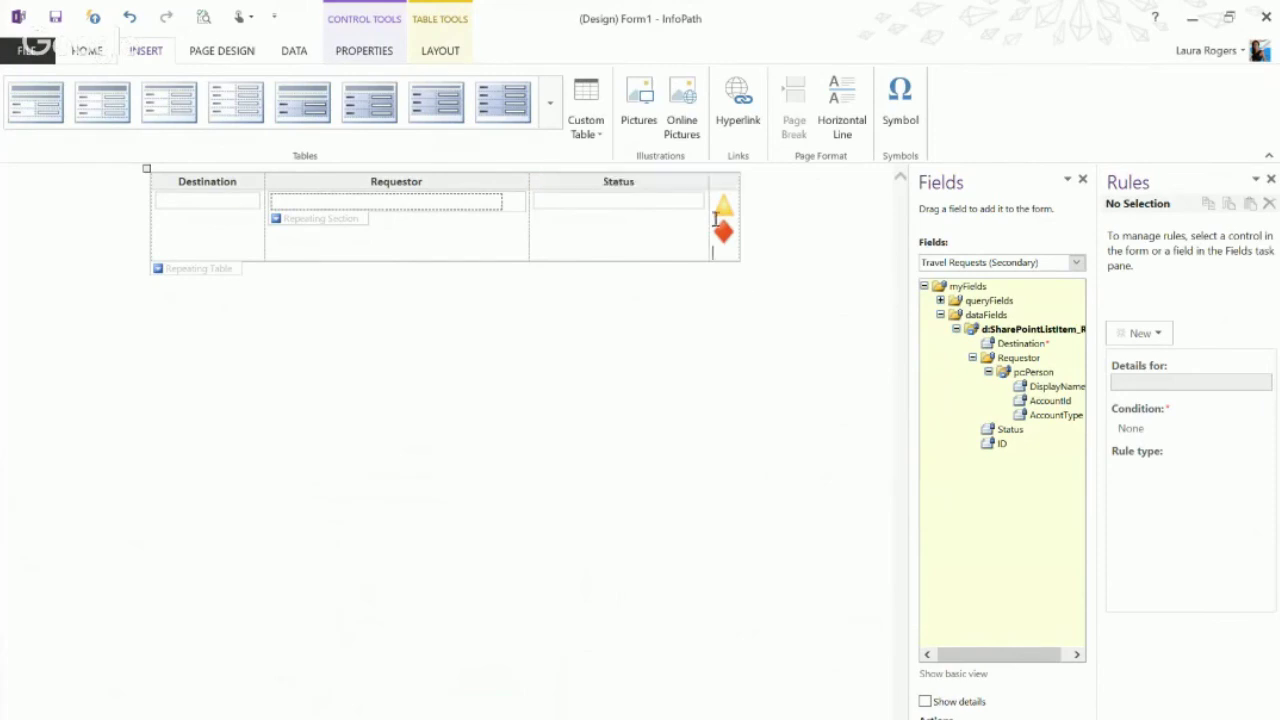
# Turn off hiding in read-only views for the yellow triangle picture button.
pyautogui.click(724, 212)
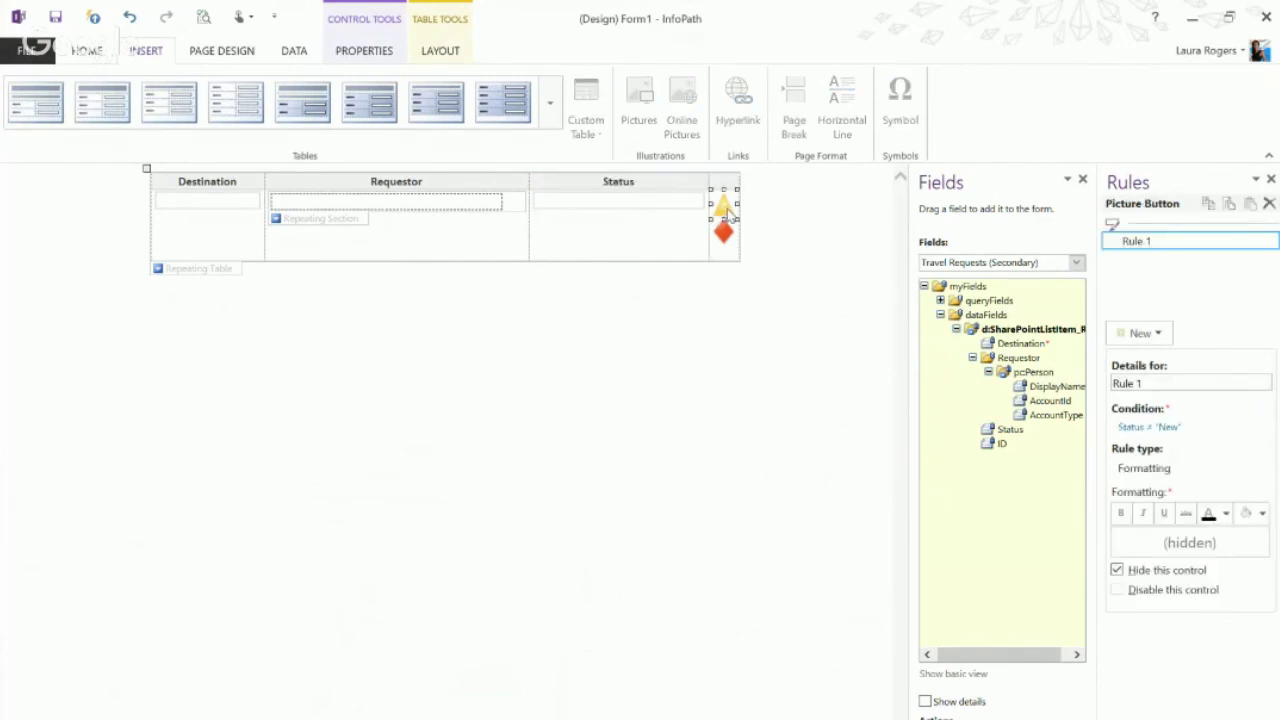
pyautogui.doubleClick(726, 212)
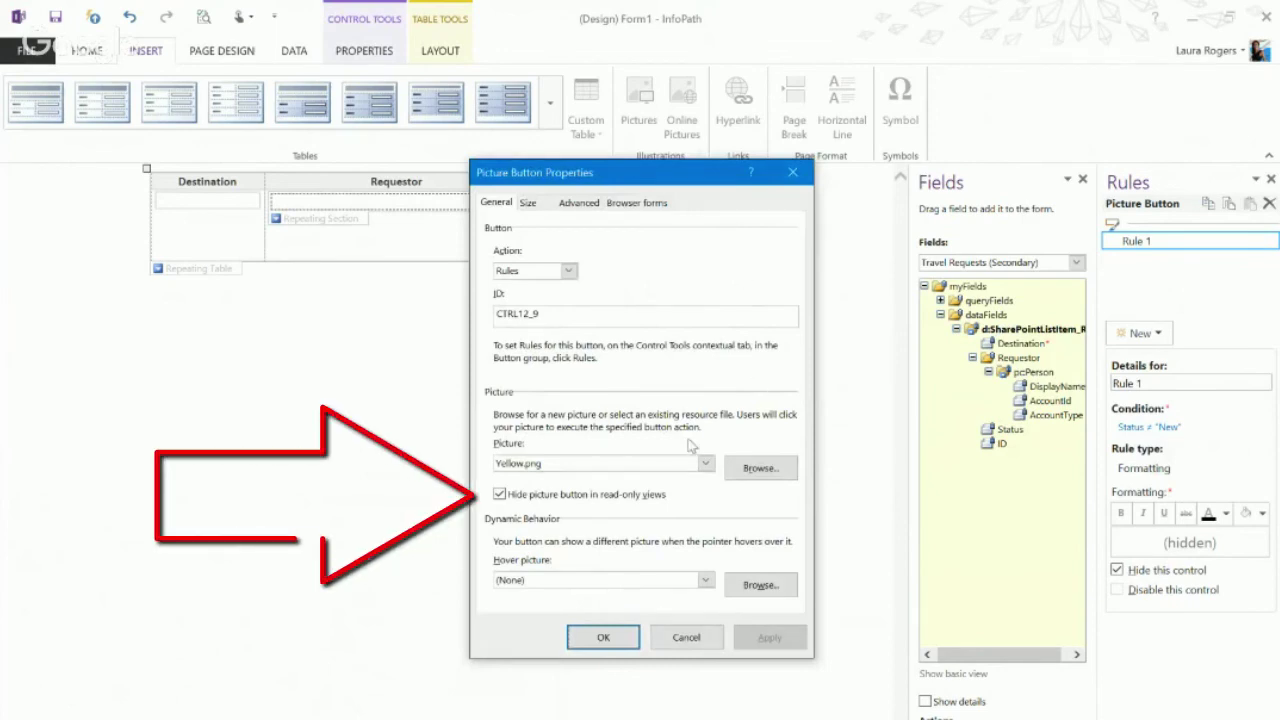
pyautogui.click(499, 494)
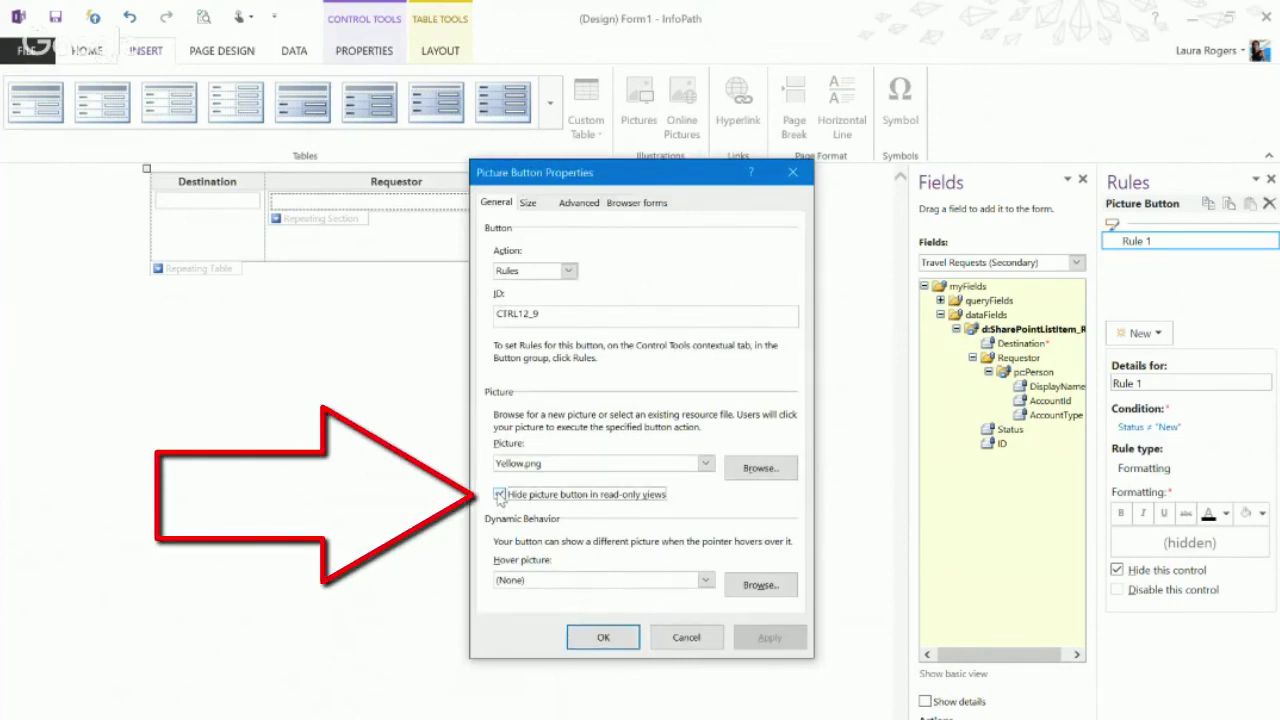
pyautogui.click(590, 641)
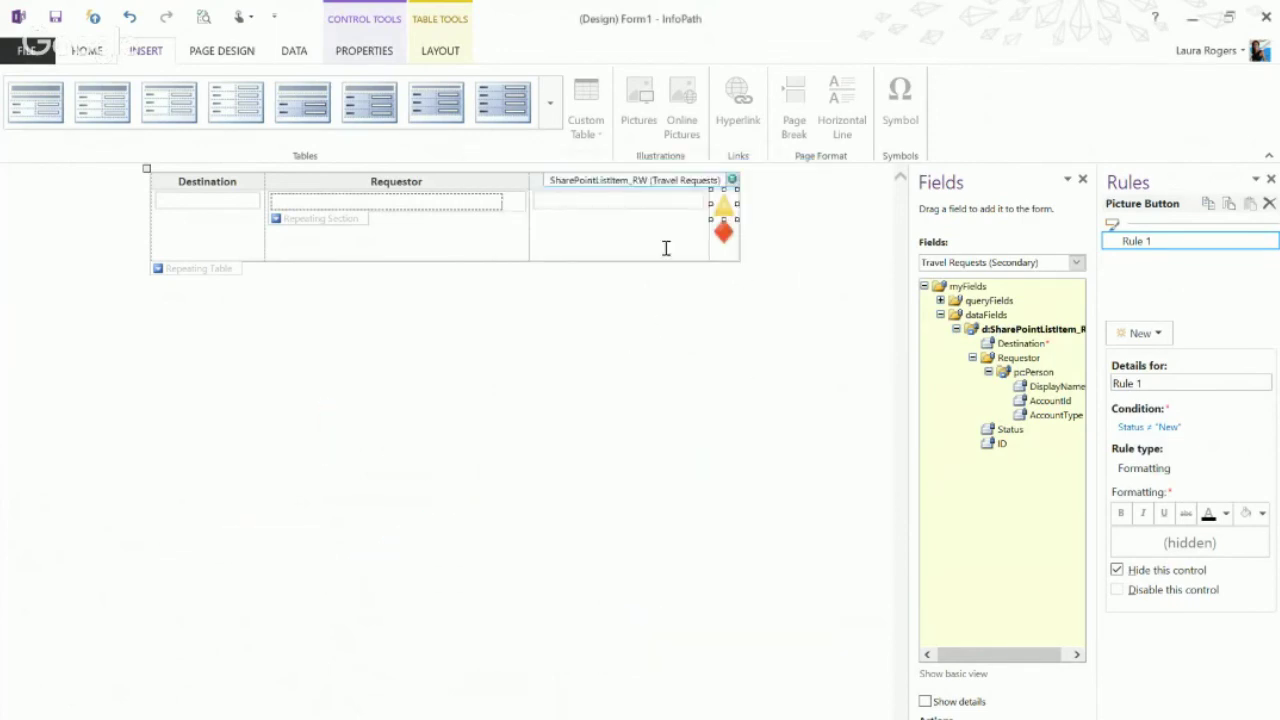
# Turn off hiding in read-only views for the red diamond picture button as well.
pyautogui.click(723, 240)
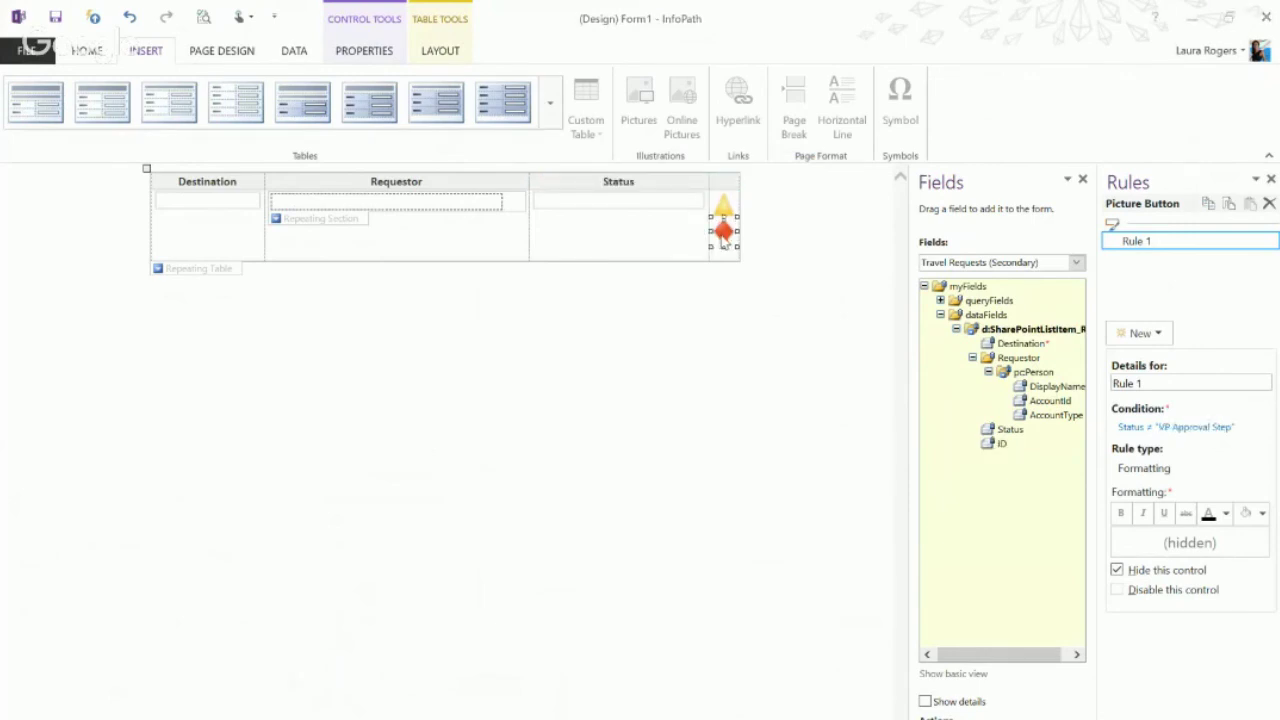
pyautogui.doubleClick(723, 240)
pyautogui.click(521, 494)
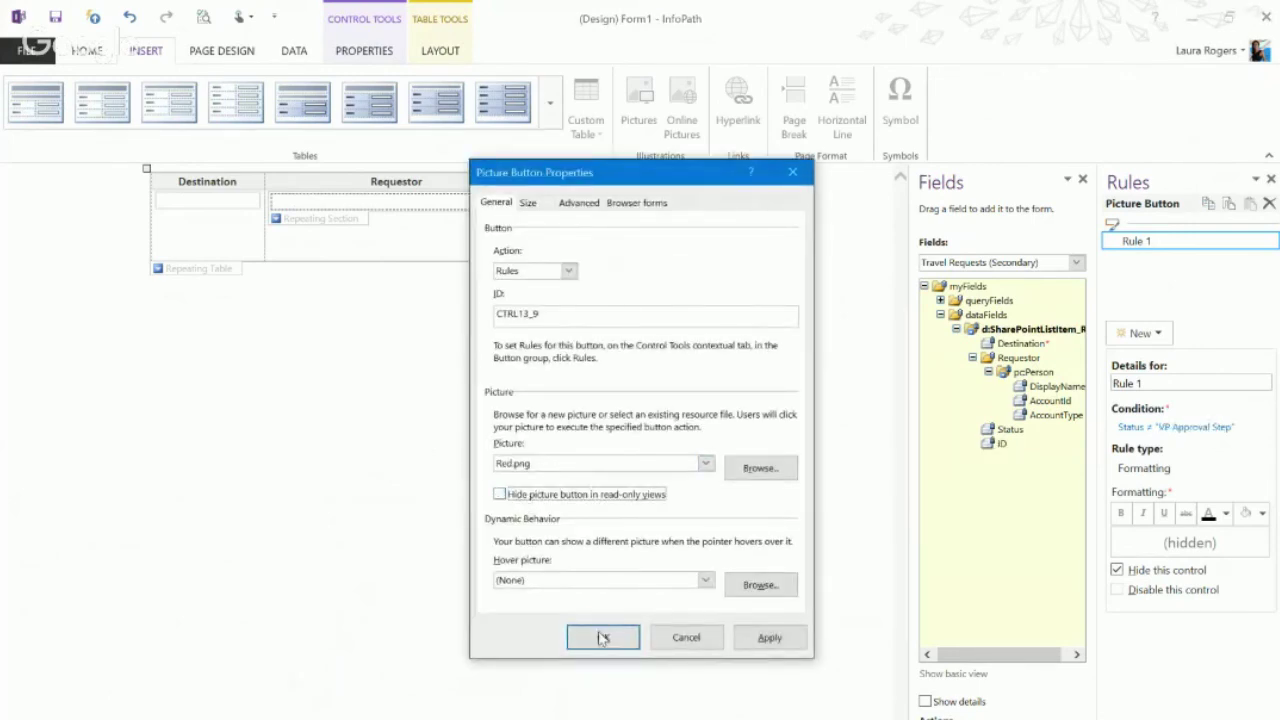
pyautogui.click(596, 637)
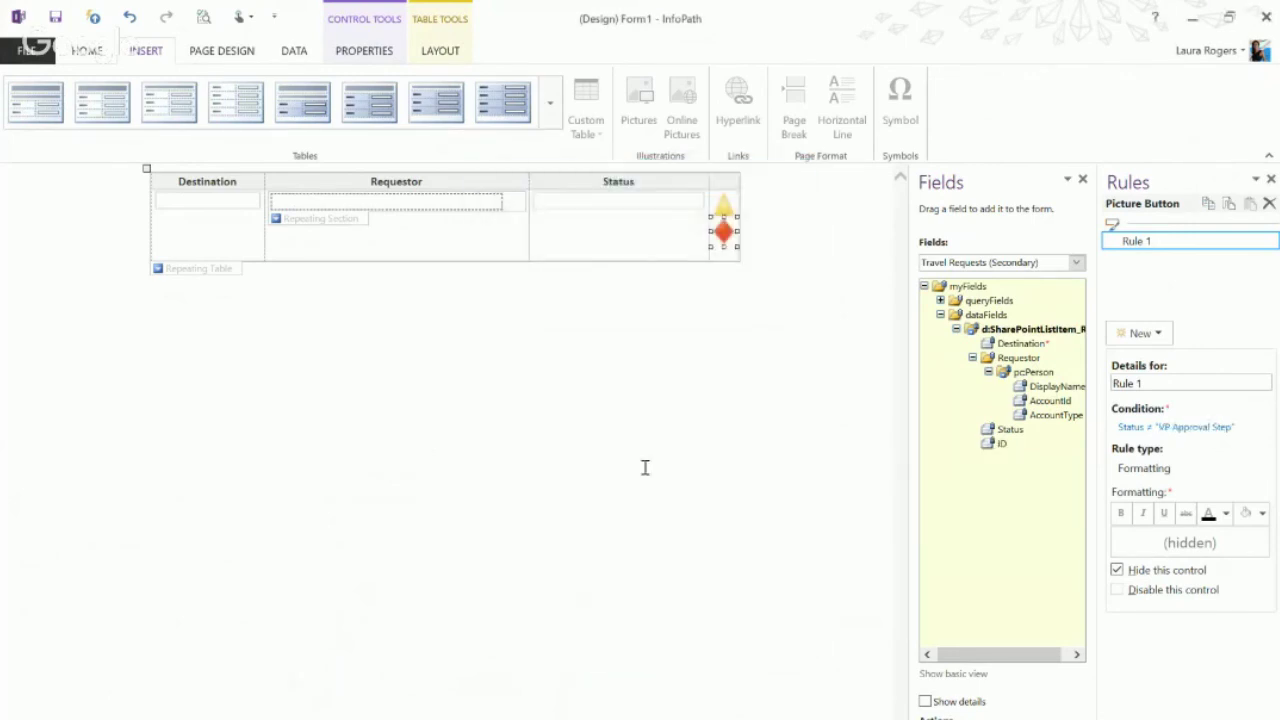
# Quick publish the updated form, switch to the browser and reload the Corporate Travel home page.
pyautogui.click(94, 17)
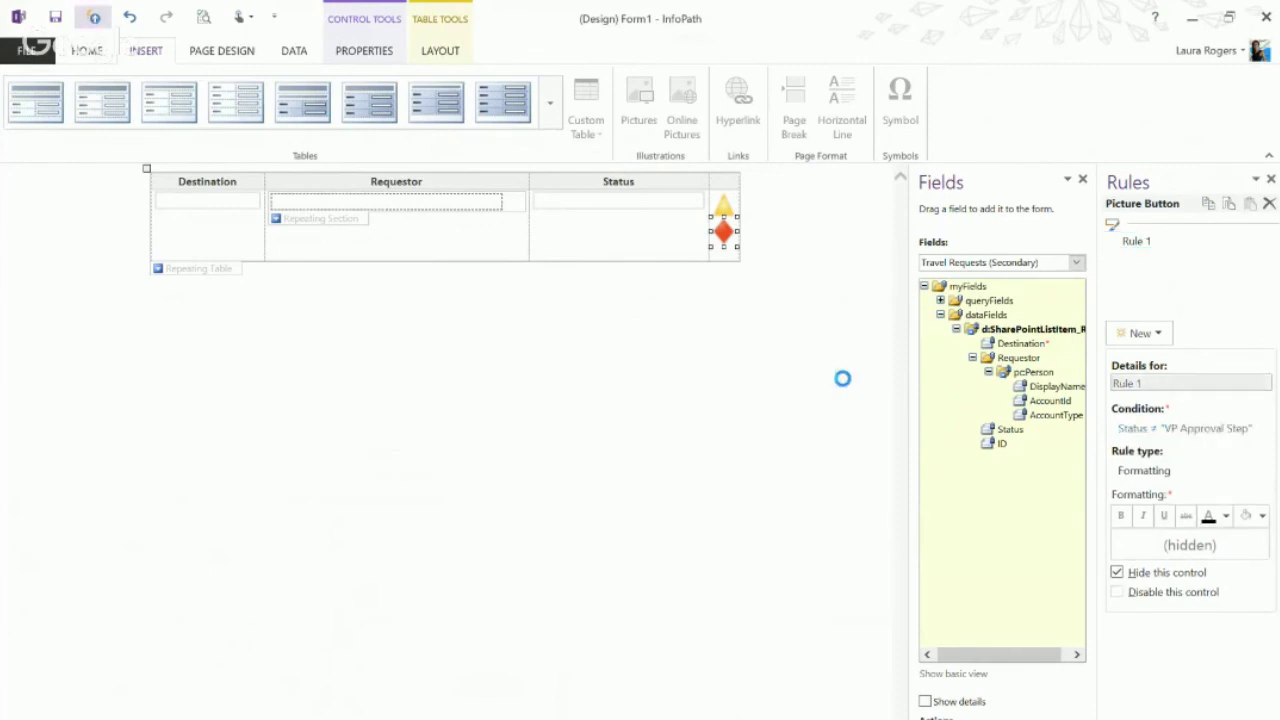
pyautogui.click(640, 455)
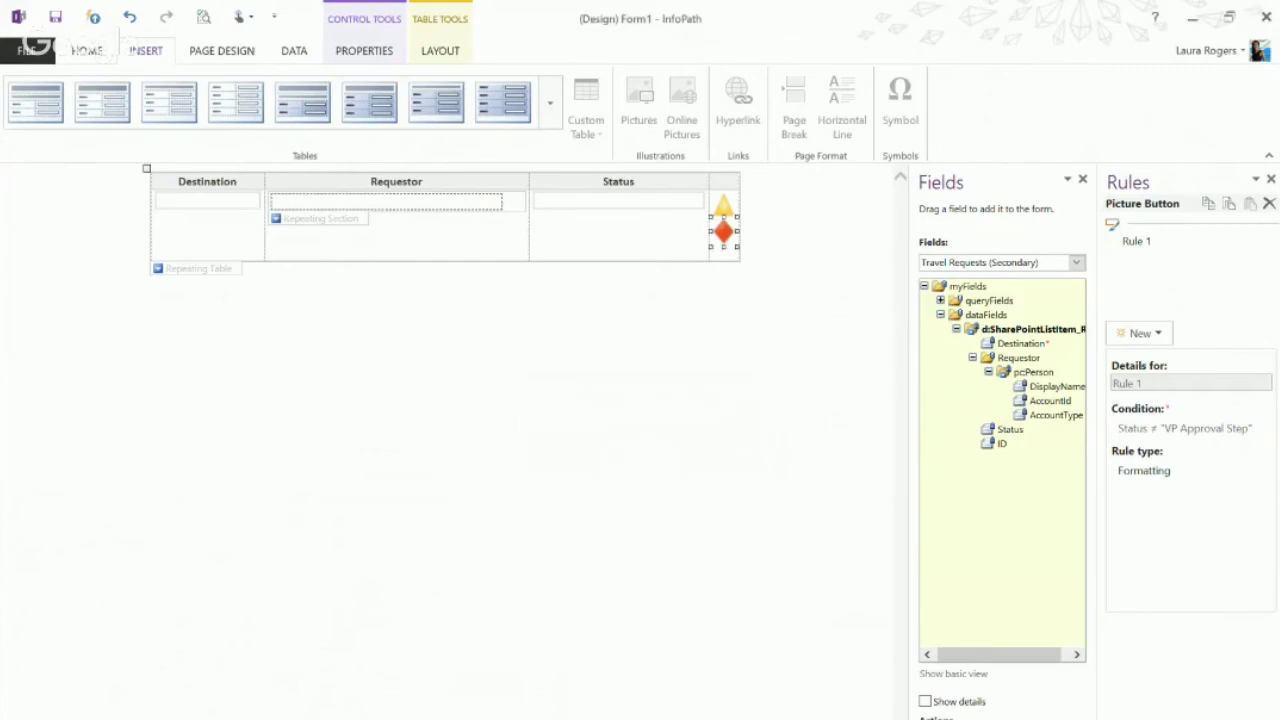
pyautogui.hotkey('alt', 'Tab')
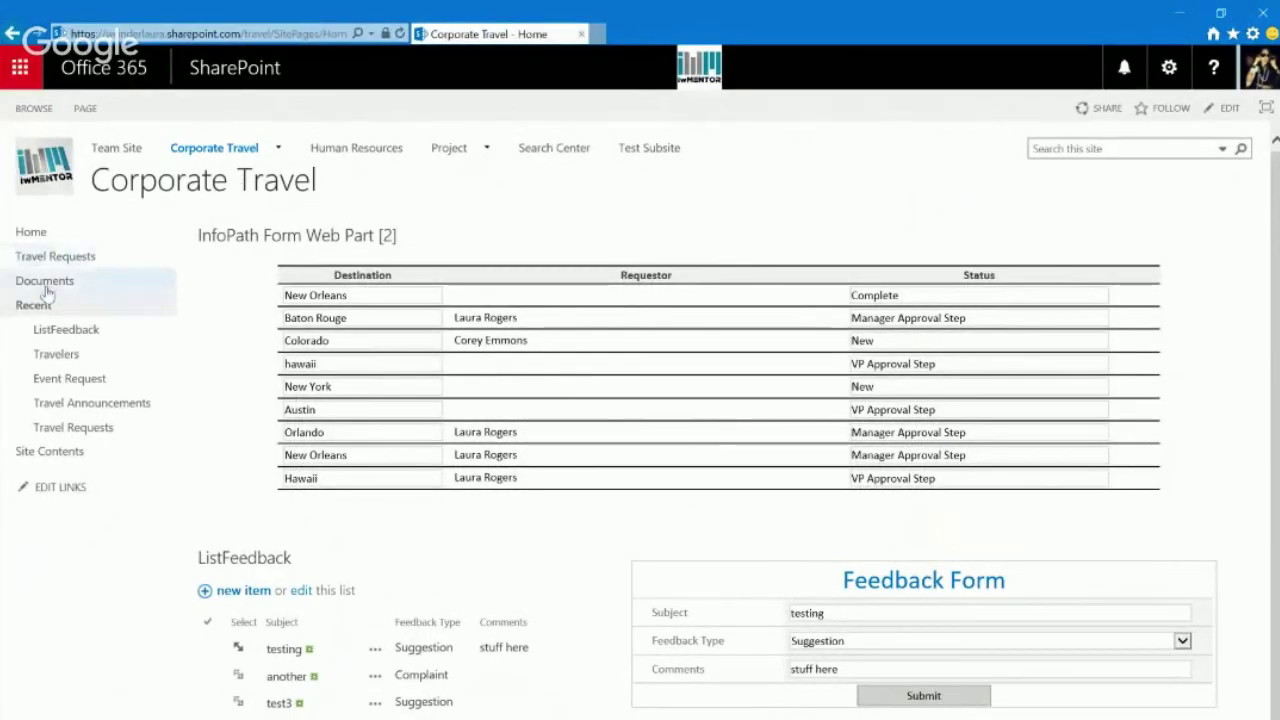
pyautogui.click(31, 236)
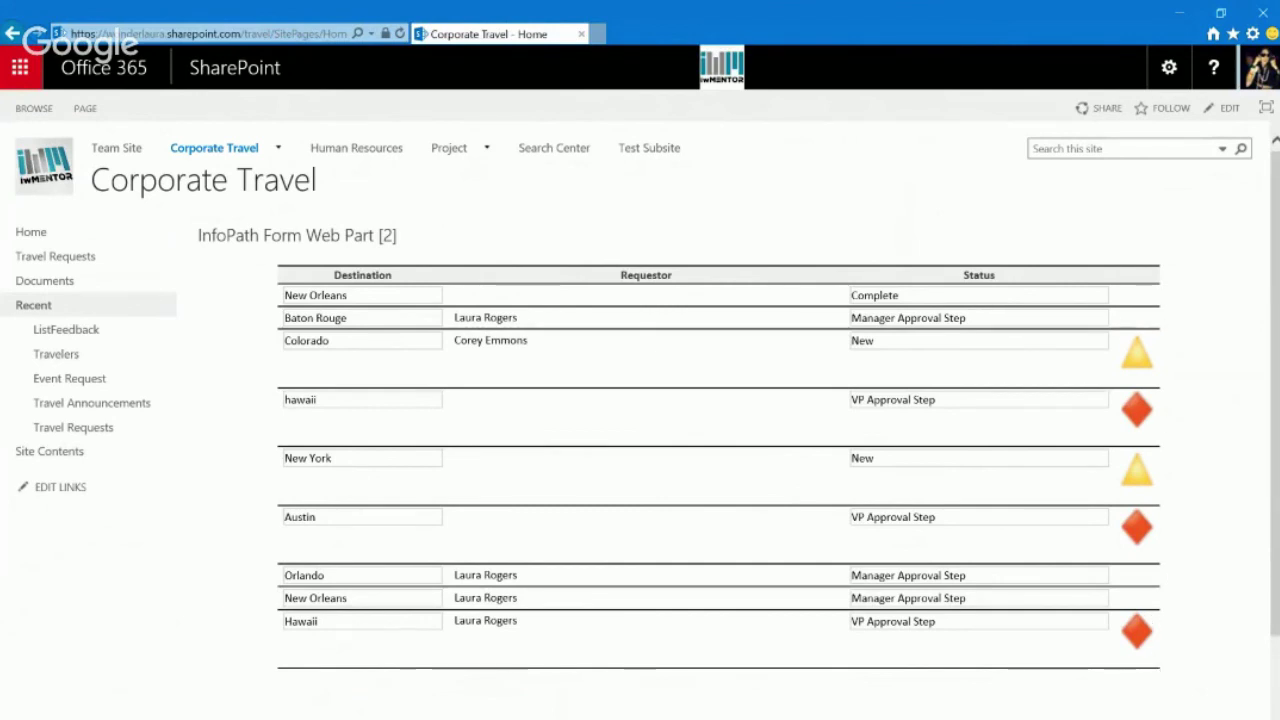
pyautogui.hotkey('alt', 'Tab')
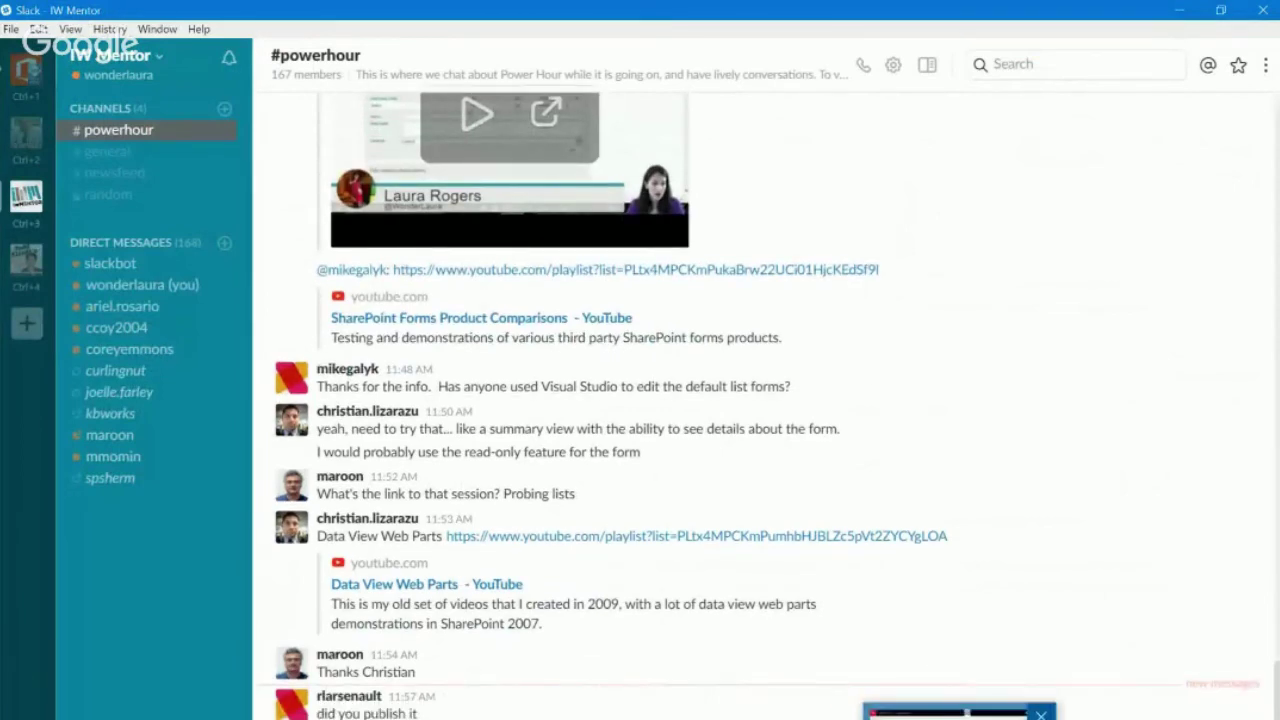
pyautogui.hotkey('alt', 'Tab')
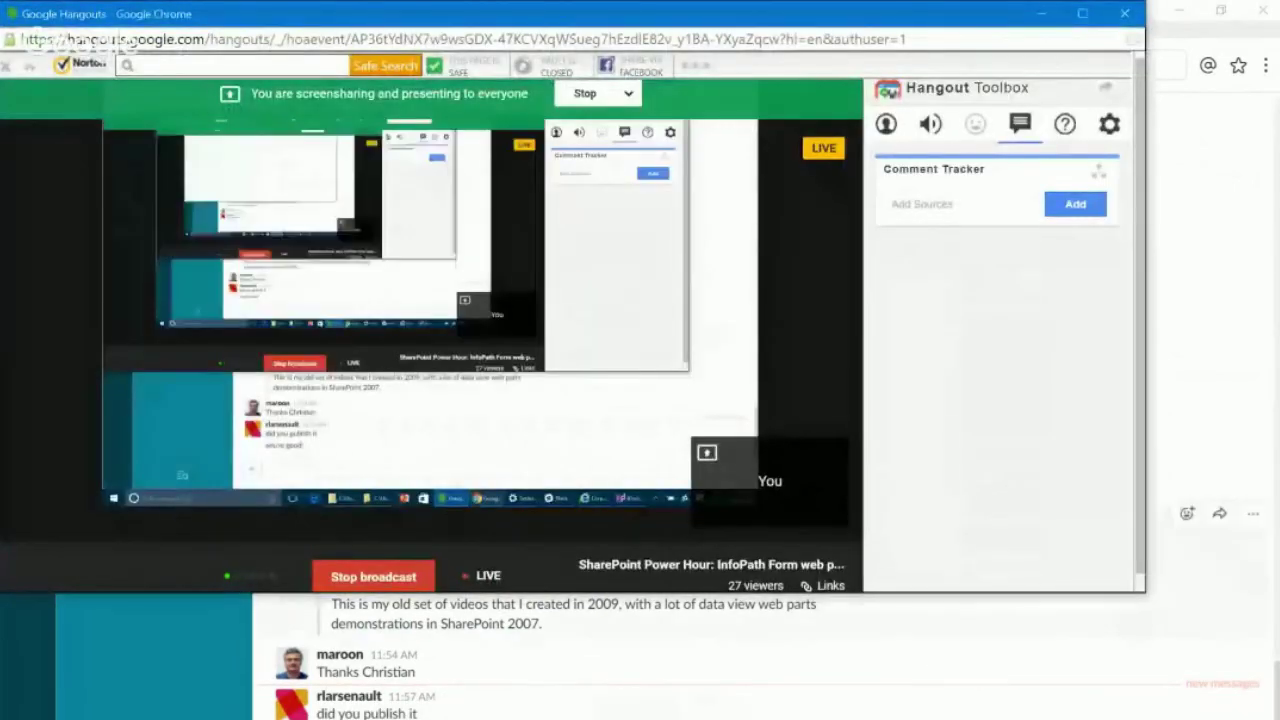